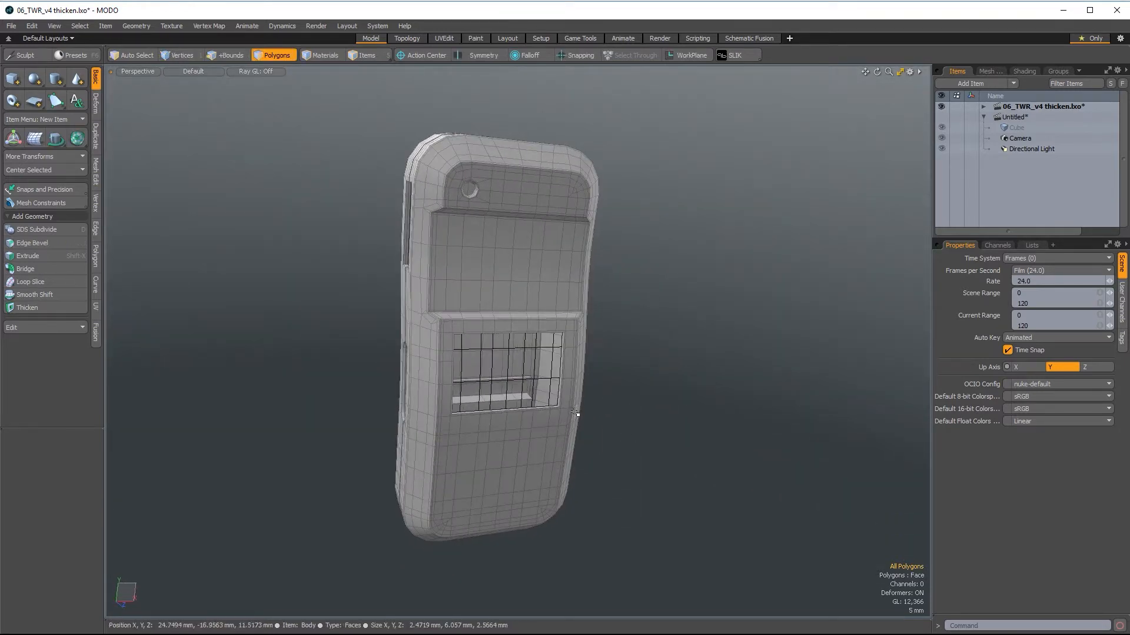
Step: Convert the phone body to Catmull-Clark subdivision surfaces and inspect its edges with Reflection shading
key(Tab)
alt+drag(626, 376, 574, 298)
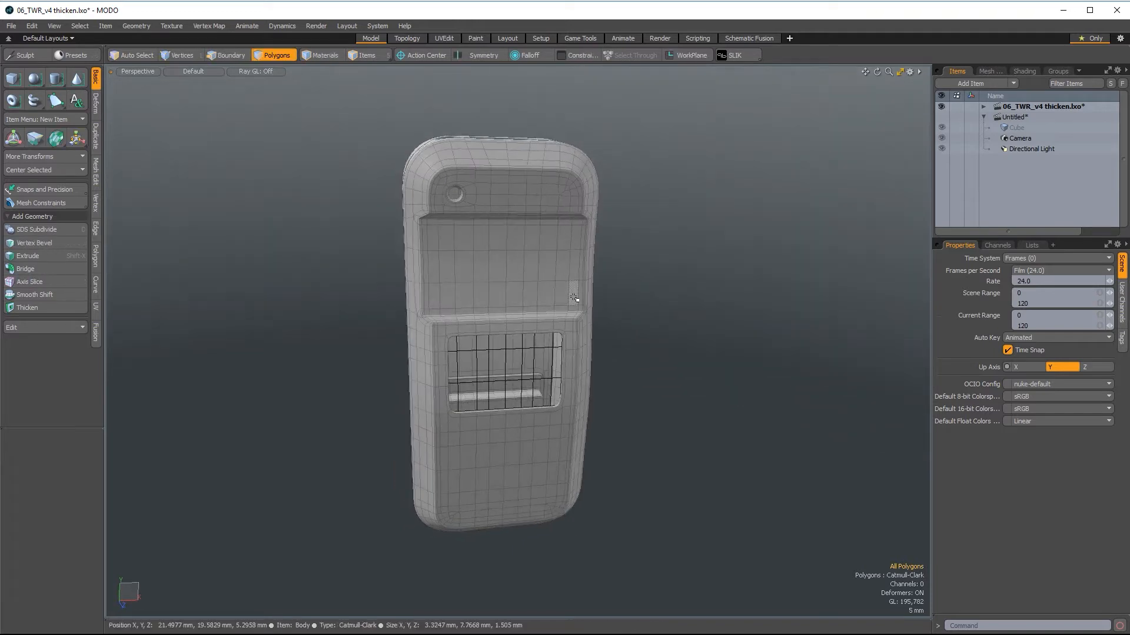
key(ctrl+grave)
click(535, 273)
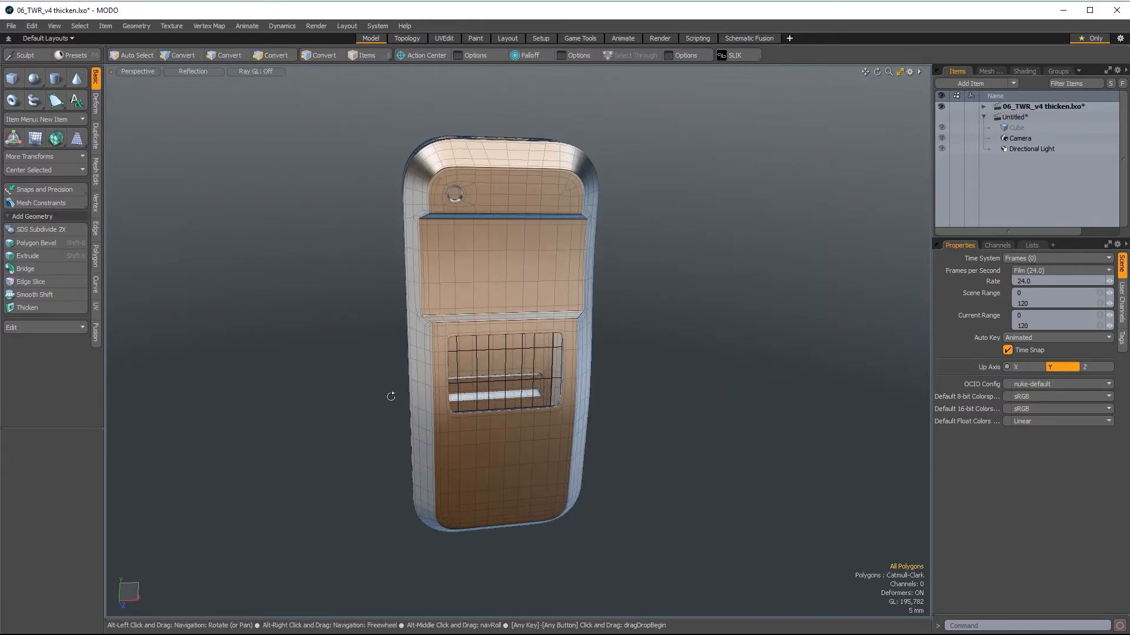
mouse_move(390, 396)
alt+mouse_down()
mouse_move(594, 399)
mouse_move(636, 336)
mouse_move(681, 353)
mouse_move(606, 459)
mouse_move(474, 471)
mouse_move(601, 305)
mouse_move(530, 312)
mouse_move(623, 285)
alt+mouse_up()
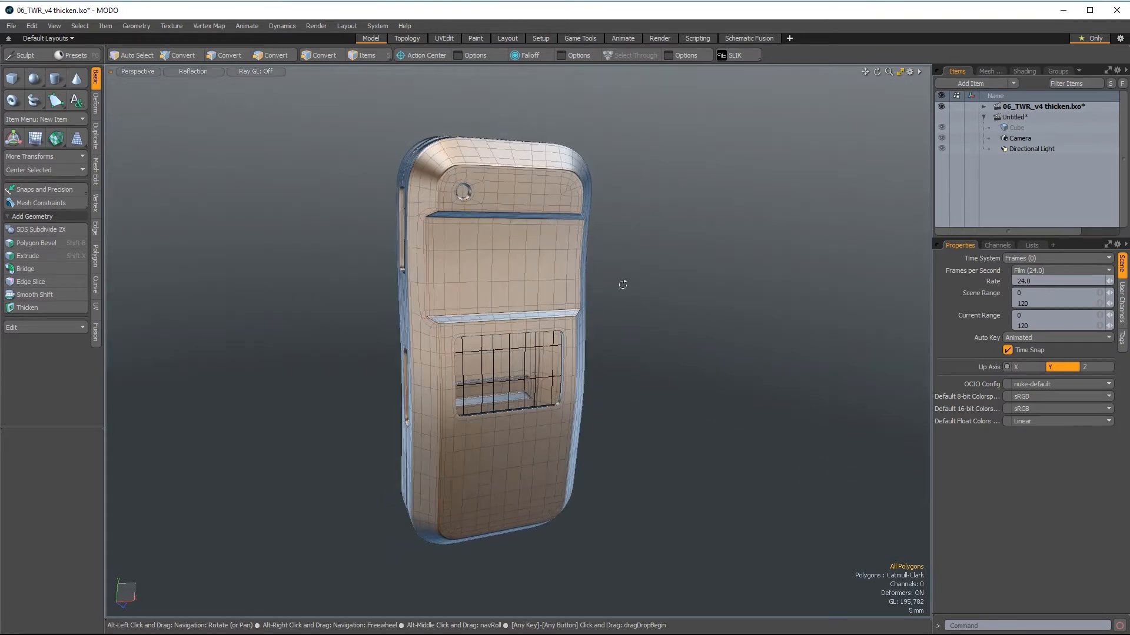
Step: Switch to the Untitled scene containing the two boxes and set the viewport shading to Default
click(1019, 121)
alt+drag(583, 284, 595, 454)
click(193, 71)
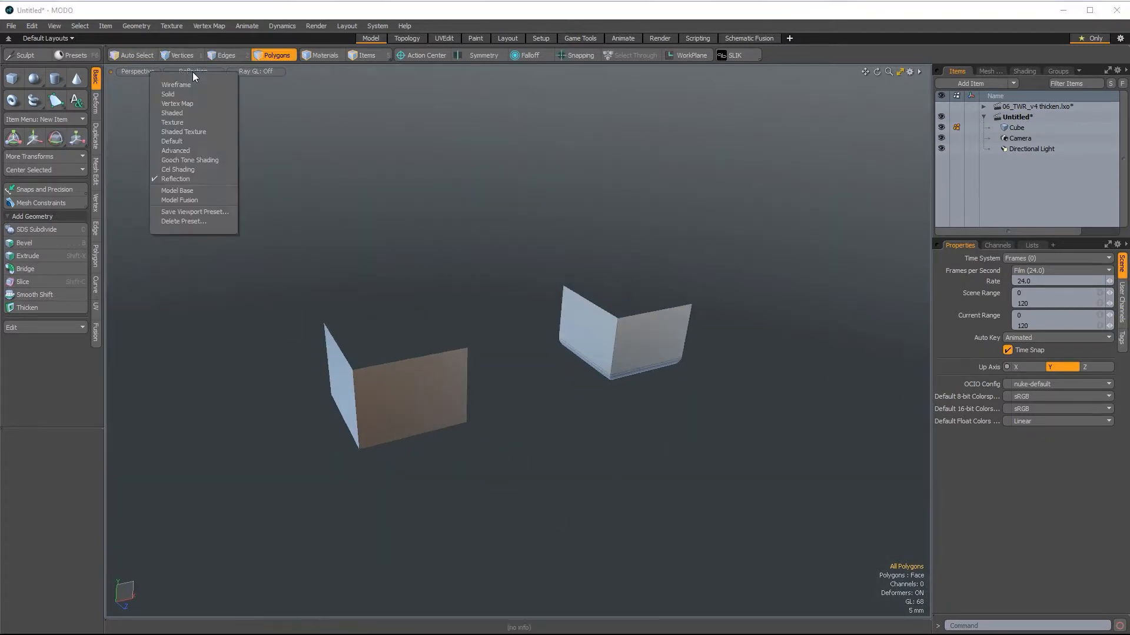
click(185, 142)
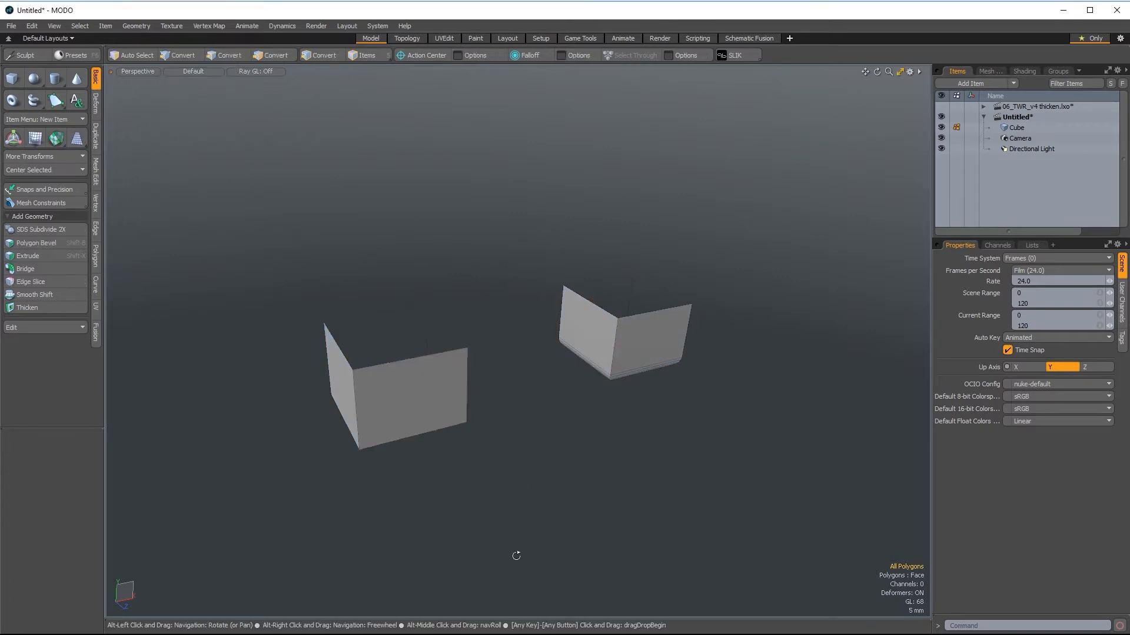
Step: Examine the sharp-edged box and the box with rounded bottom edges from several angles
mouse_move(517, 555)
alt+mouse_down()
mouse_move(504, 399)
mouse_move(678, 324)
mouse_move(454, 328)
mouse_move(517, 537)
mouse_move(474, 405)
mouse_move(537, 330)
alt+mouse_up()
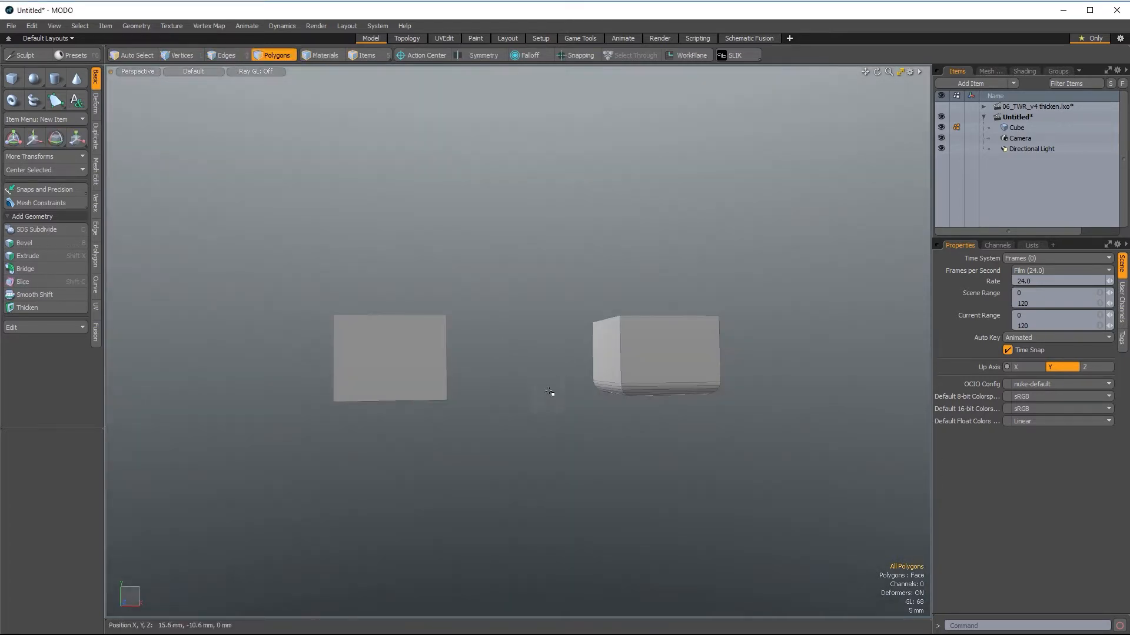
alt+drag(532, 439, 651, 496)
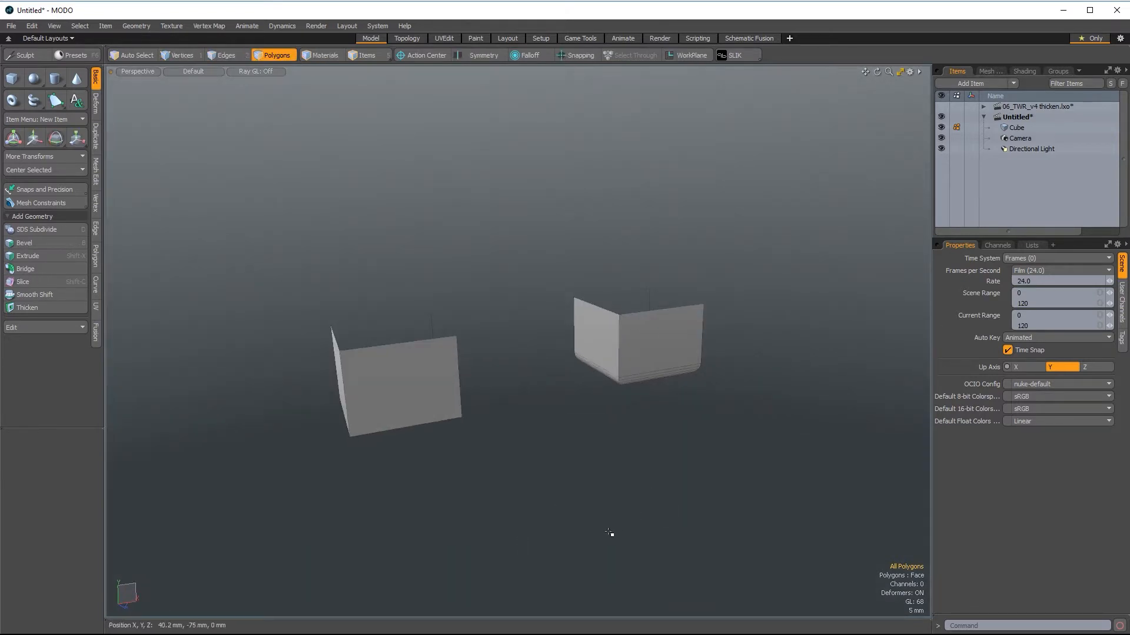
alt+drag(557, 535, 575, 390)
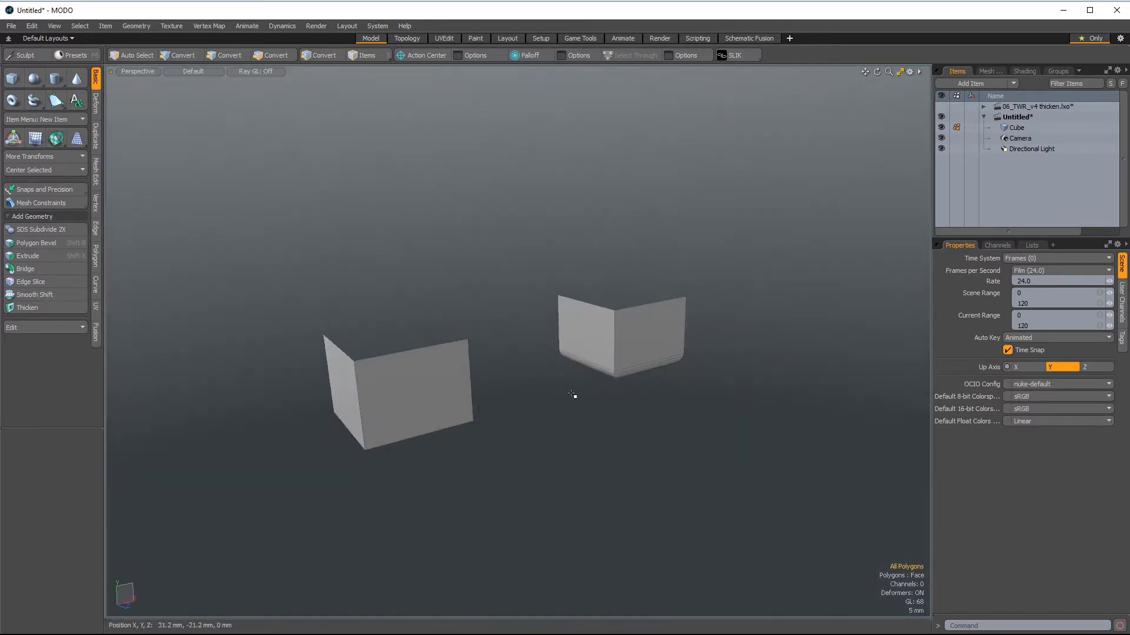
click(414, 389)
alt+drag(471, 365, 431, 359)
click(618, 433)
click(425, 361)
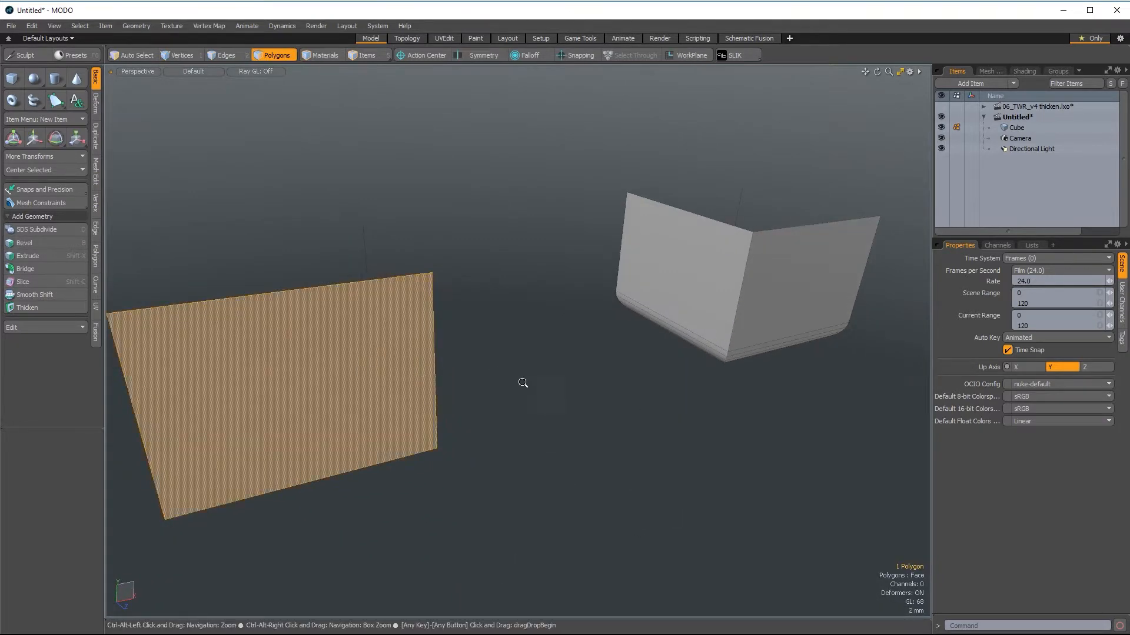
ctrl+alt+drag(522, 383, 483, 394)
alt+drag(482, 394, 567, 418)
click(567, 419)
alt+drag(367, 397, 634, 393)
alt+drag(447, 516, 668, 450)
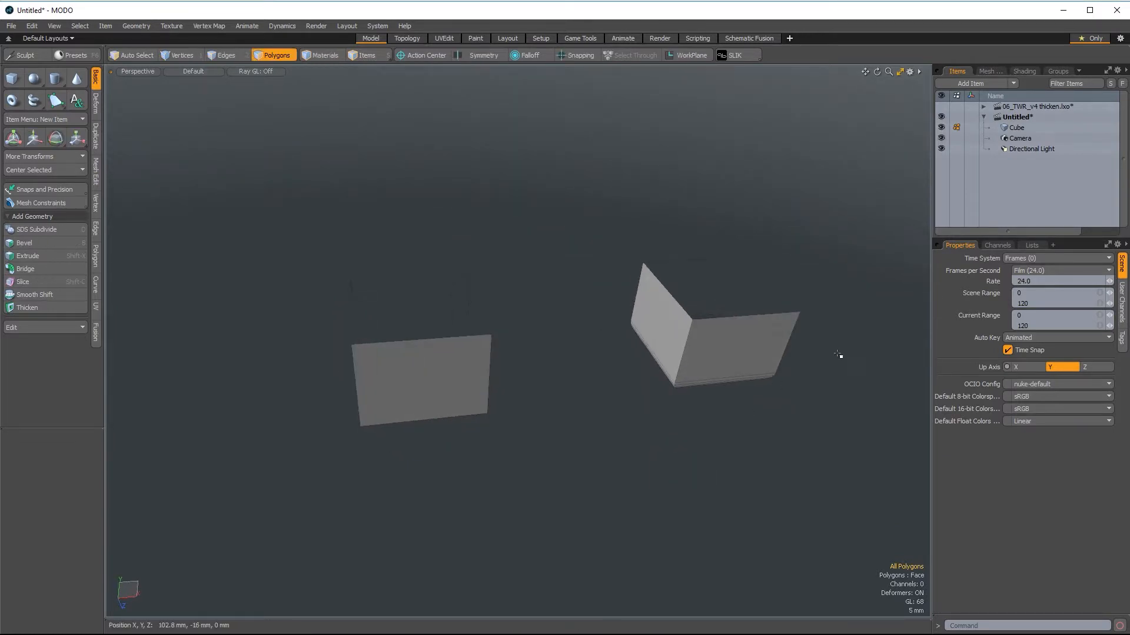
alt+drag(827, 384, 809, 357)
alt+drag(530, 532, 559, 410)
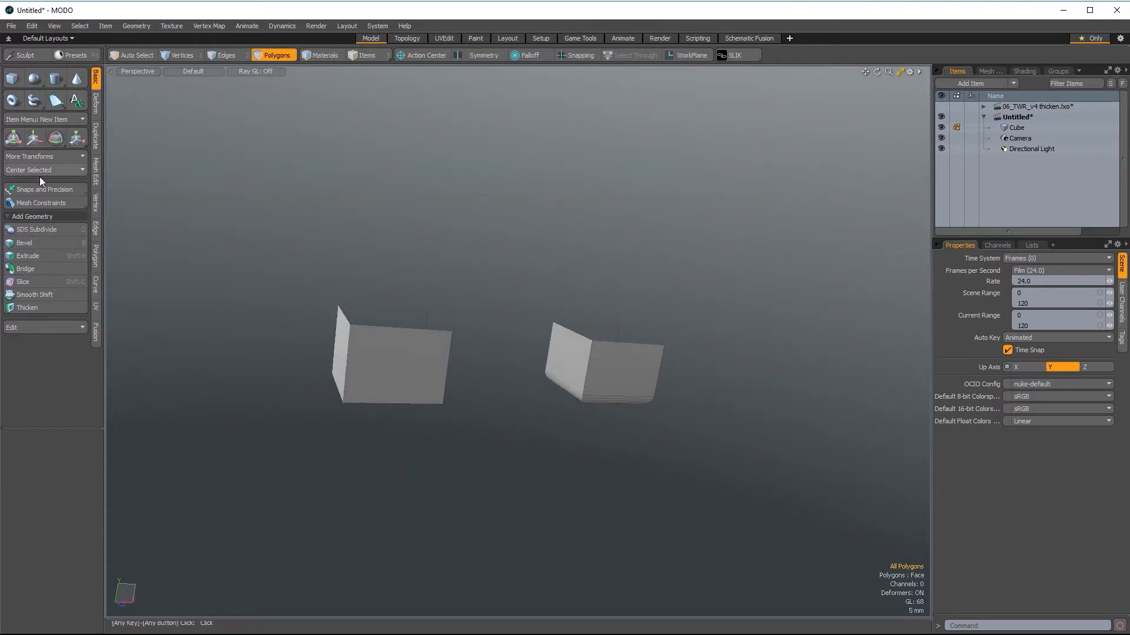
Step: Thicken the walls of both boxes inward with an offset of about -8.2 mm
click(41, 309)
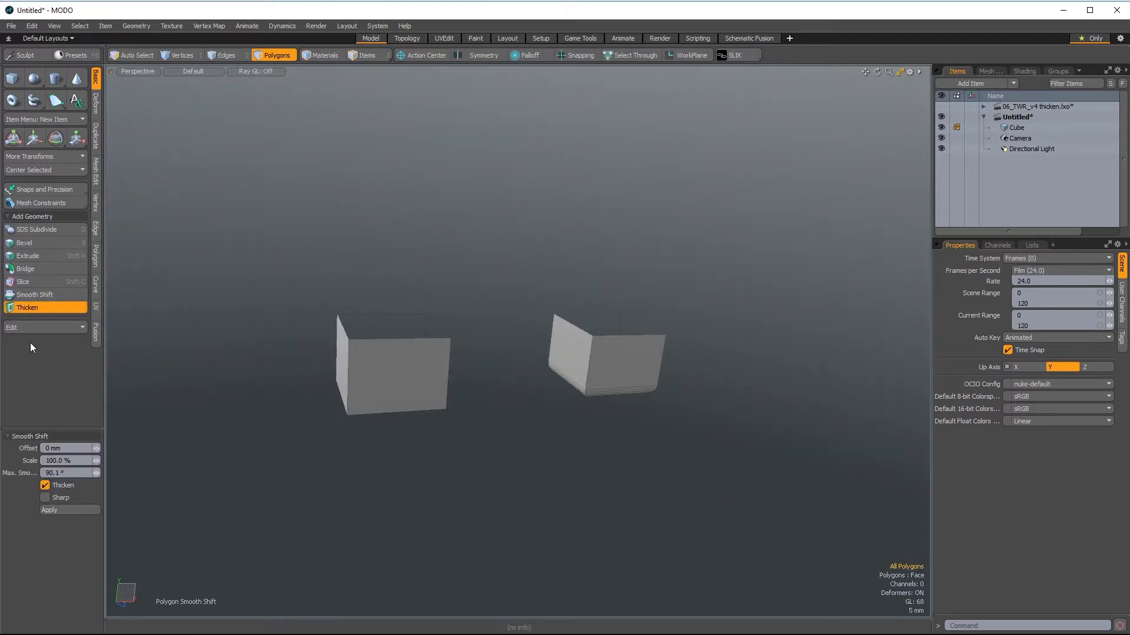
click(500, 256)
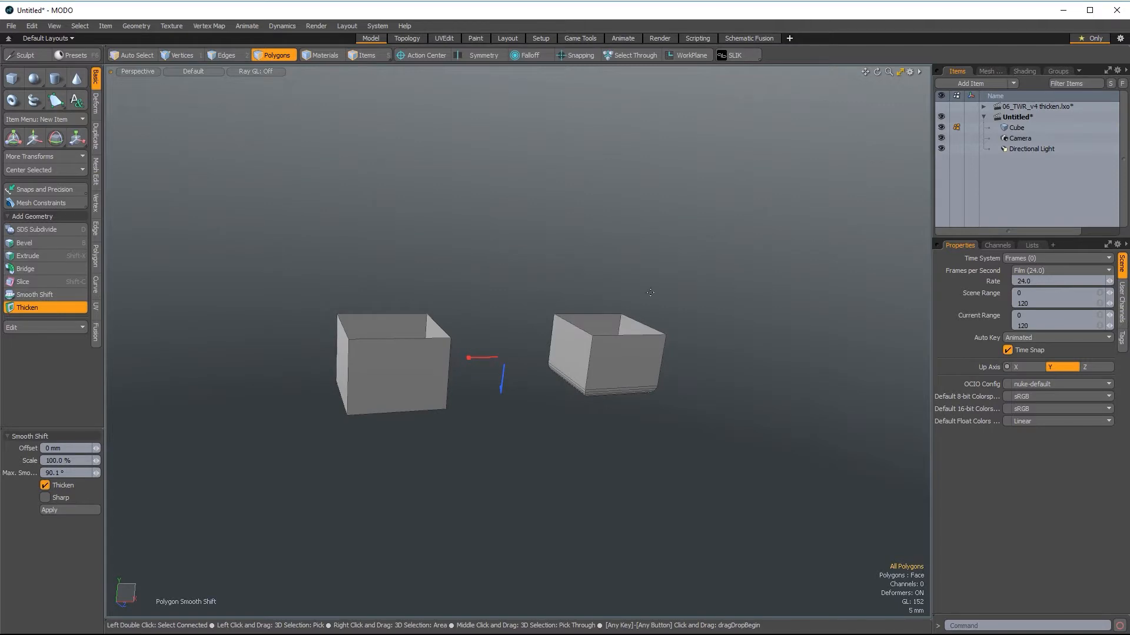
key(alt)
alt+drag(714, 257, 564, 387)
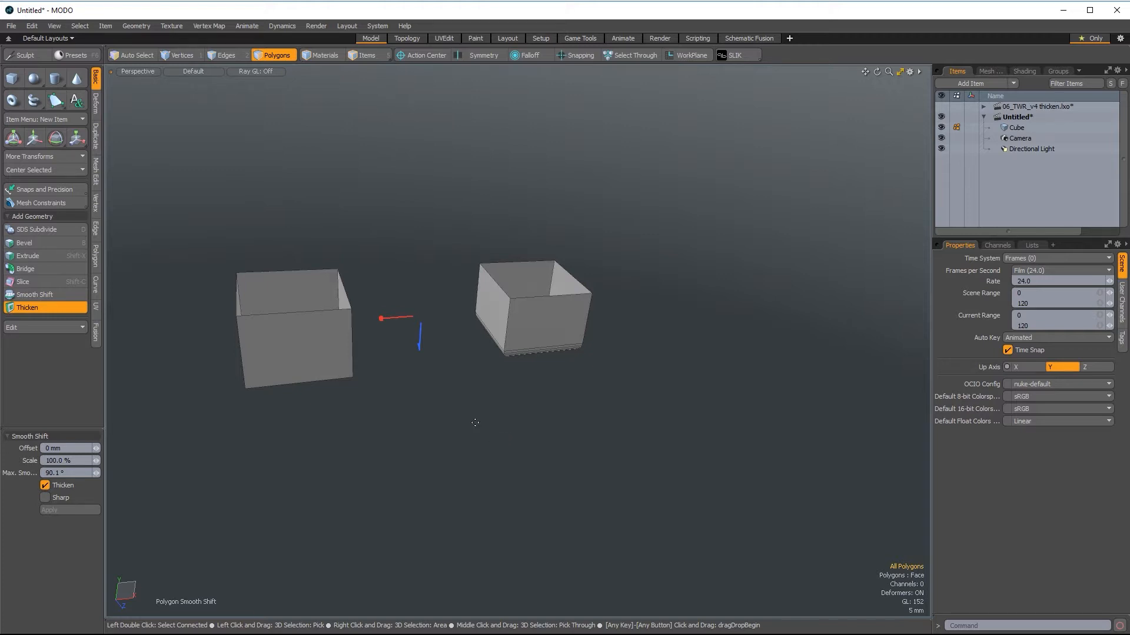
alt+drag(391, 429, 419, 355)
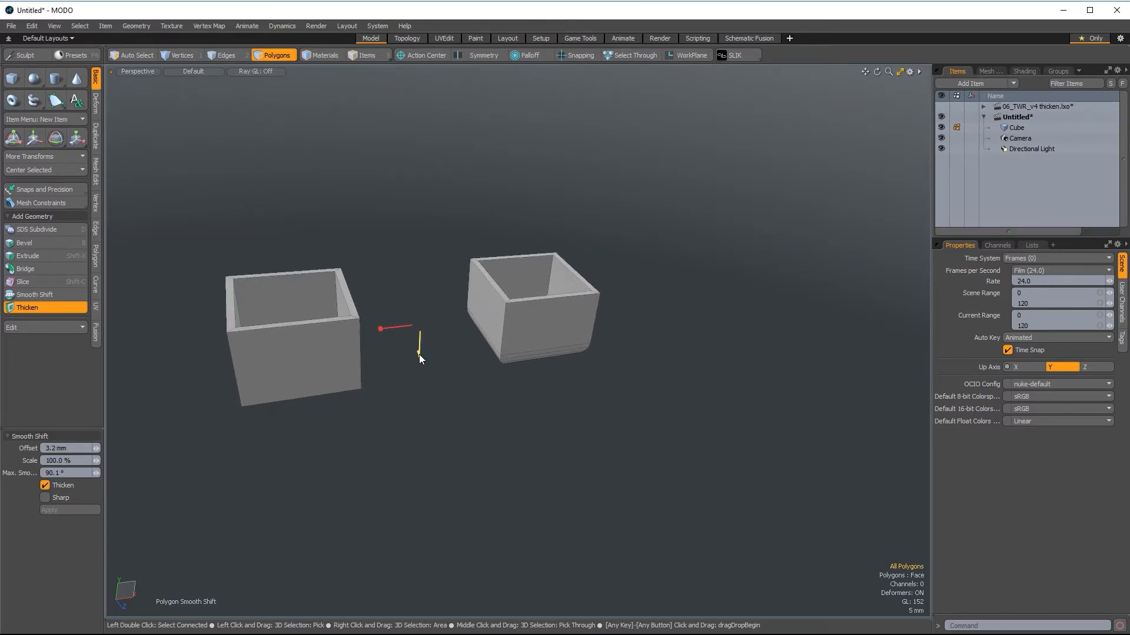
drag(421, 358, 419, 337)
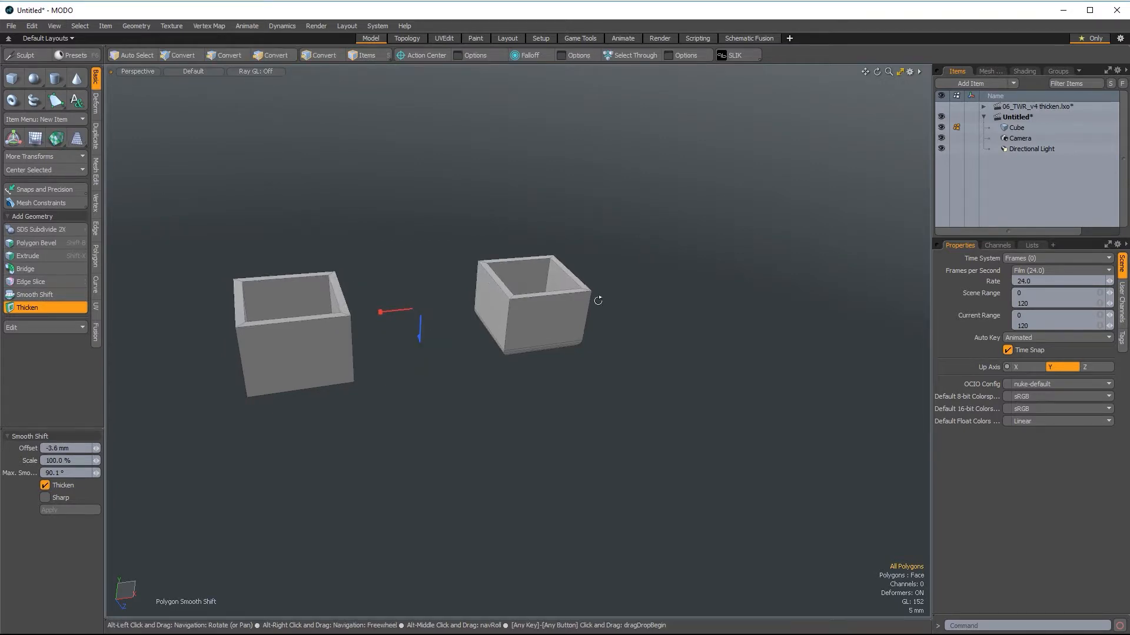
alt+drag(595, 295, 354, 366)
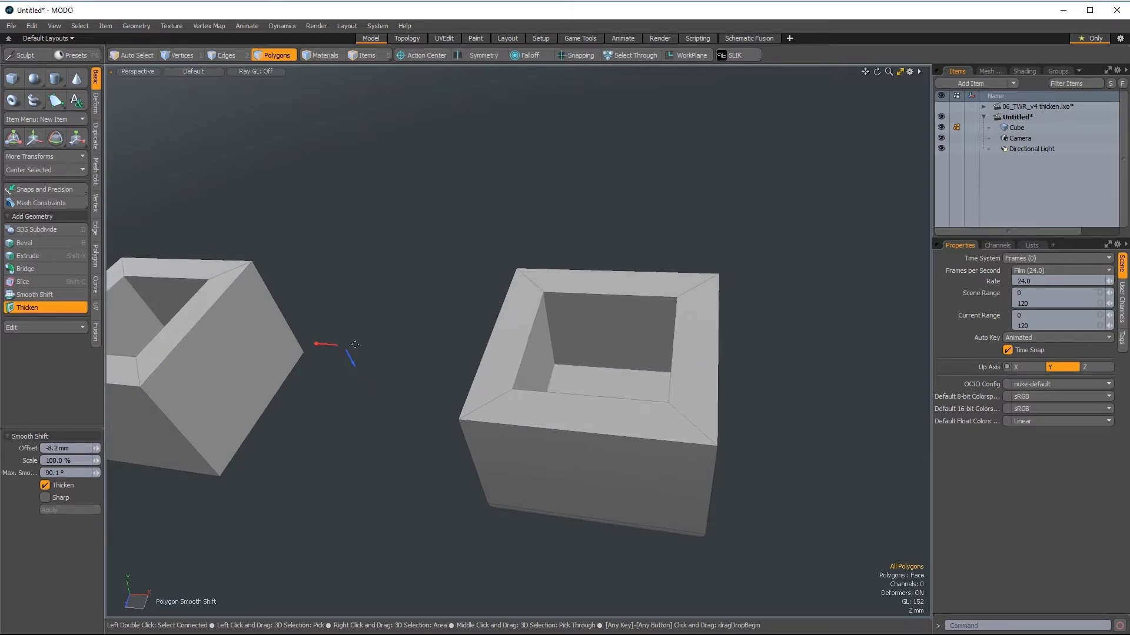
alt+drag(376, 436, 479, 276)
key(space)
Step: Inspect the rounded box's inner wall profile in Wireframe shading from the Front view
alt+drag(486, 373, 514, 426)
scroll(683, 449, down, 5)
scroll(582, 441, up, 5)
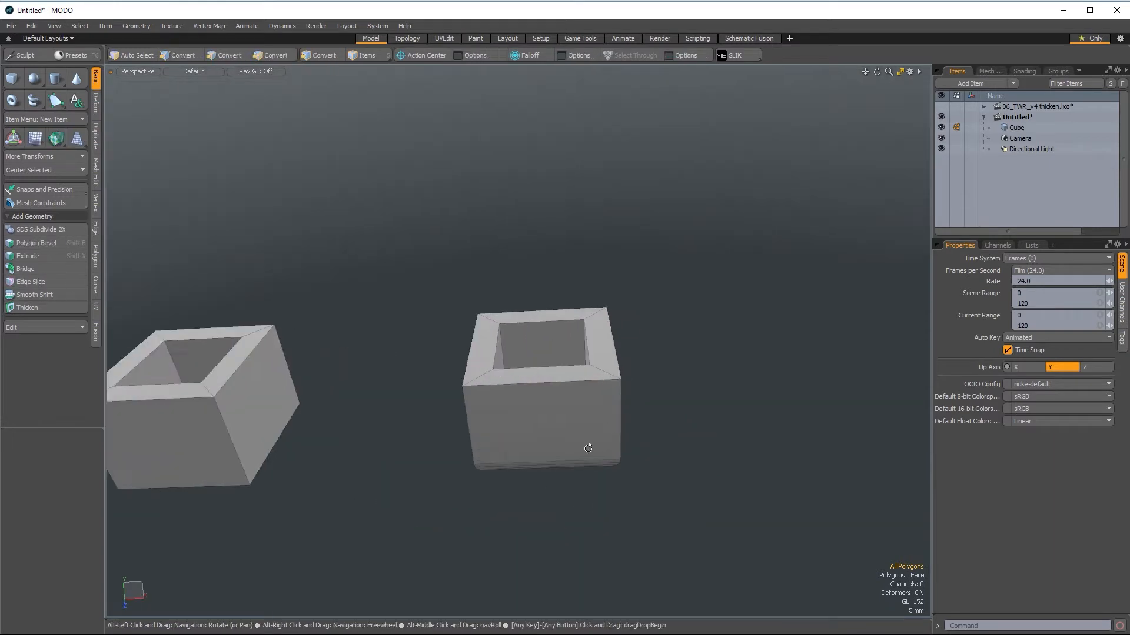
mouse_move(588, 446)
alt+mouse_down()
mouse_move(598, 406)
mouse_move(597, 438)
alt+mouse_up()
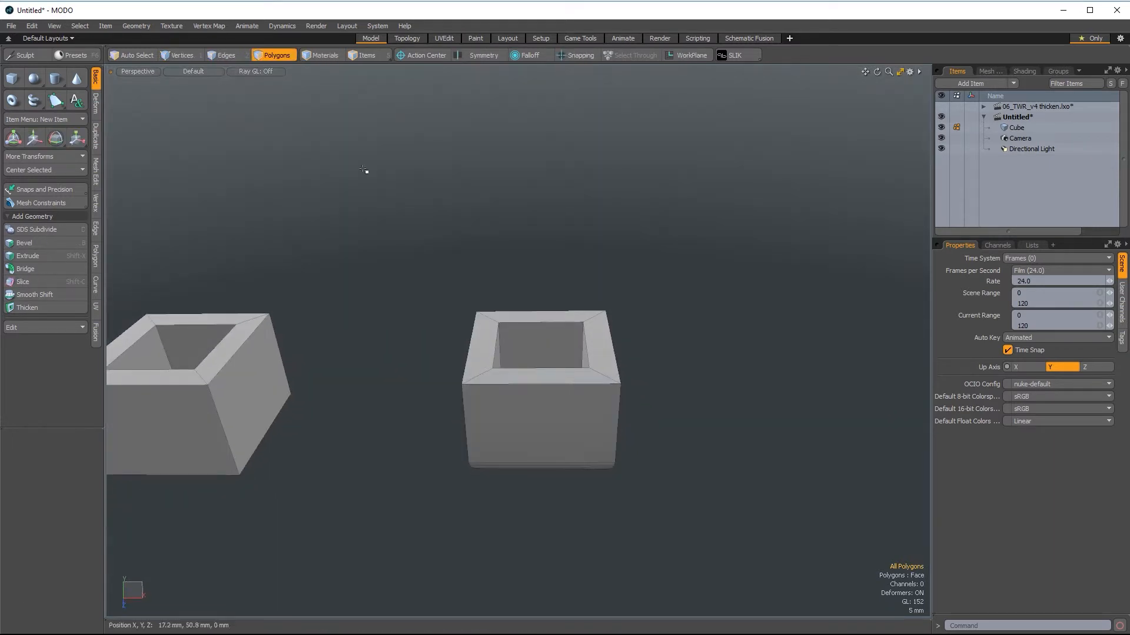
click(200, 72)
click(194, 89)
key(ctrl+space)
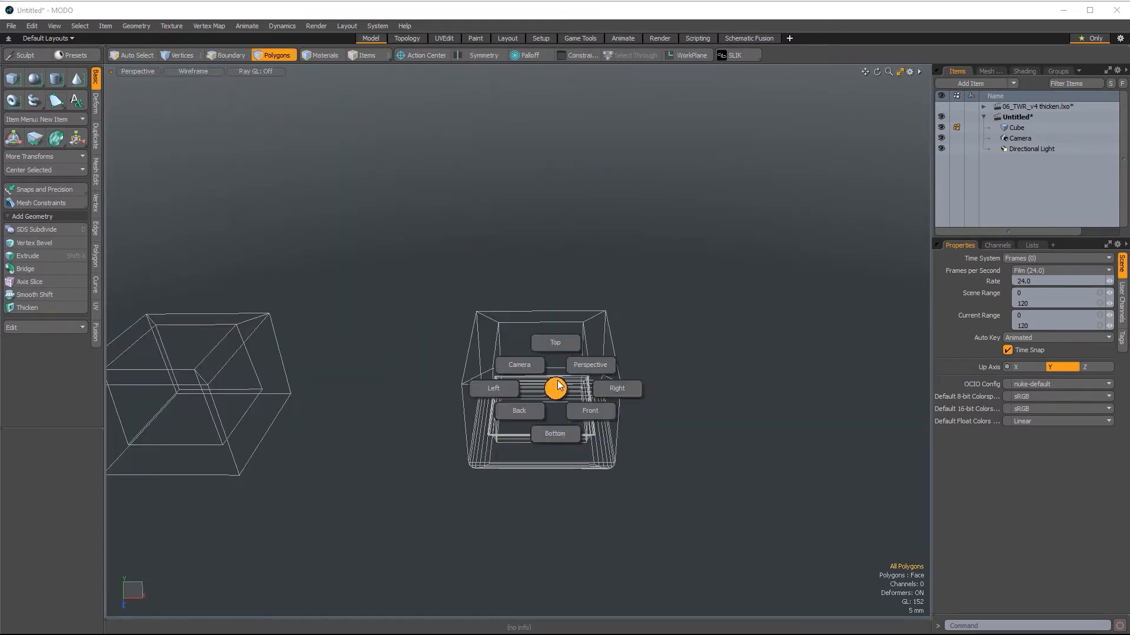
click(590, 411)
scroll(597, 419, up, 2)
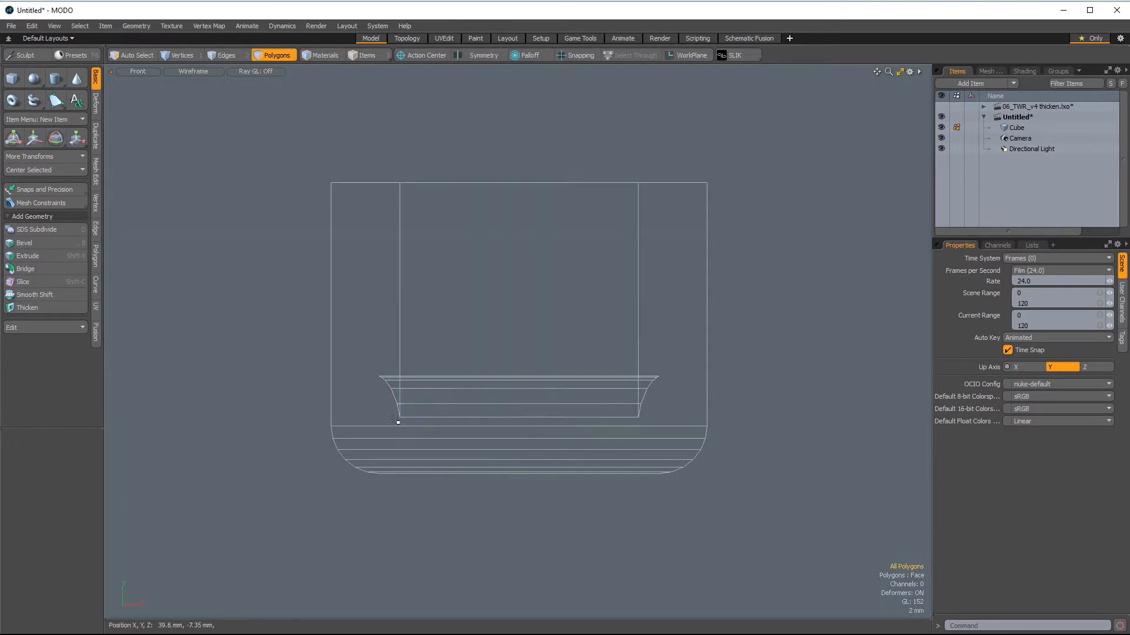
scroll(590, 306, down, 2)
key(ctrl+space)
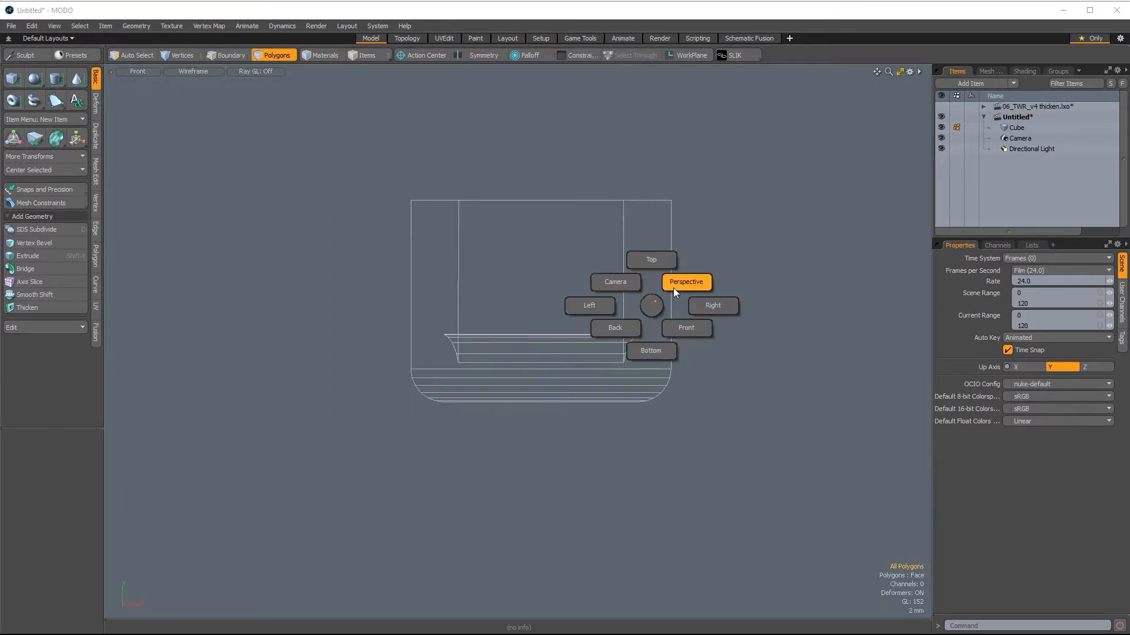
click(652, 305)
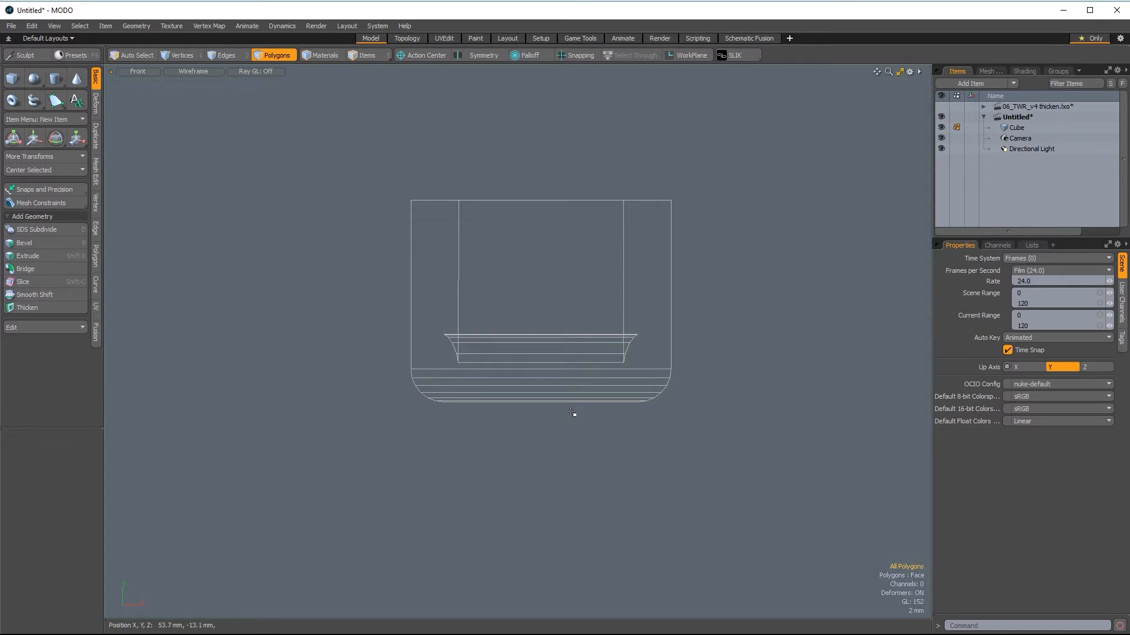
mouse_move(616, 340)
ctrl+alt+mouse_down()
mouse_move(636, 336)
mouse_move(612, 343)
ctrl+alt+mouse_up()
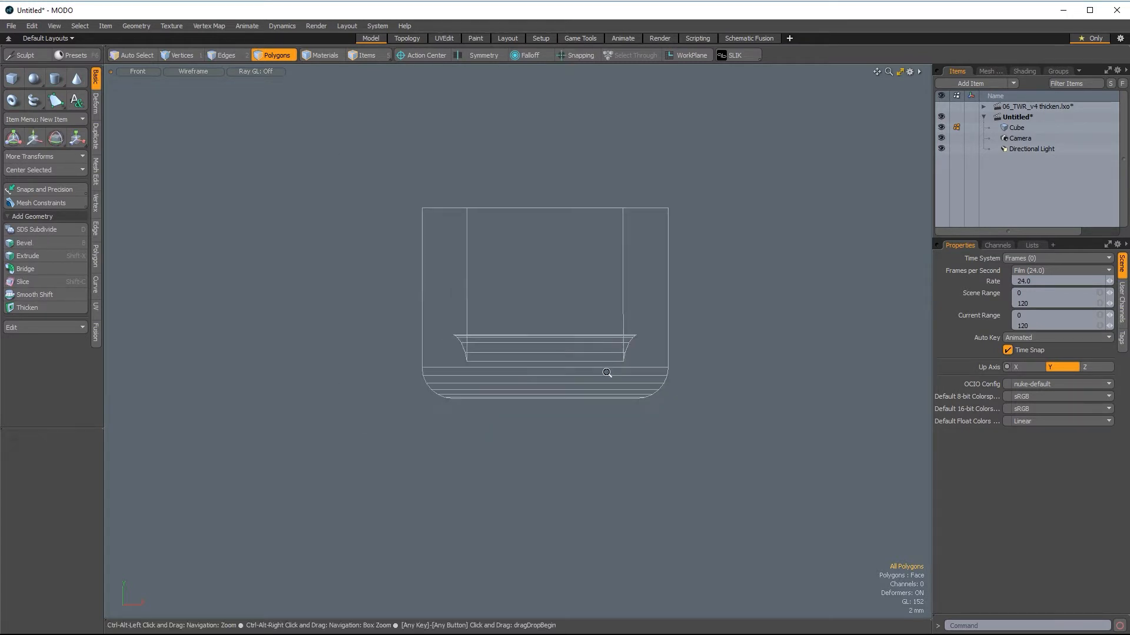
Step: Return to the Perspective view with Default shading and bring both thickened boxes into view
key(ctrl+space)
click(624, 368)
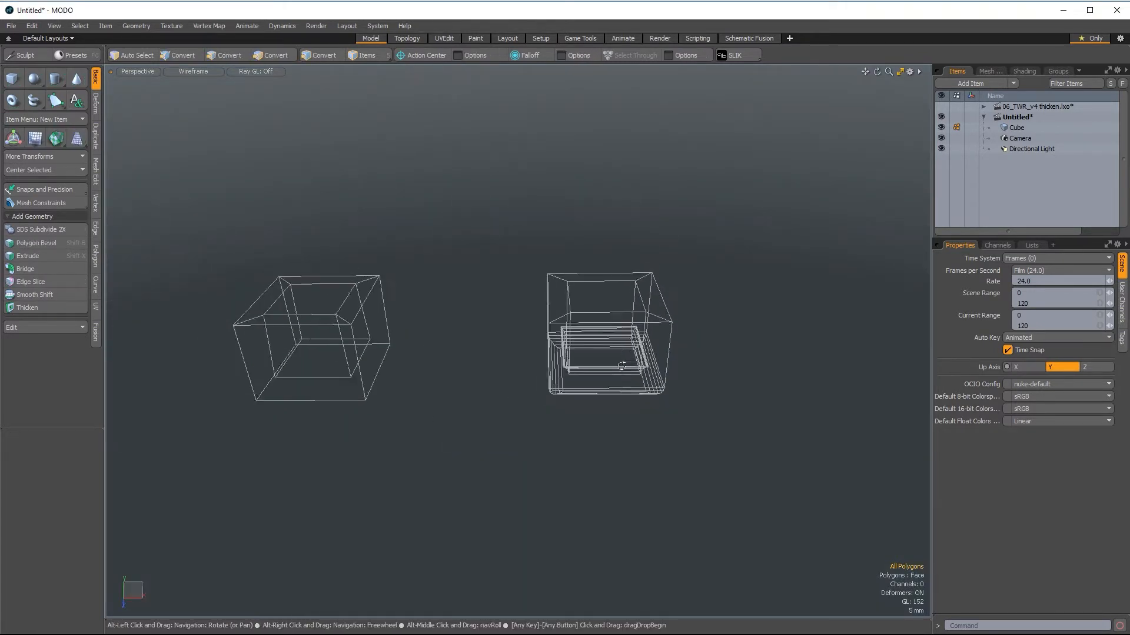
alt+drag(622, 366, 577, 372)
key(ctrl+2)
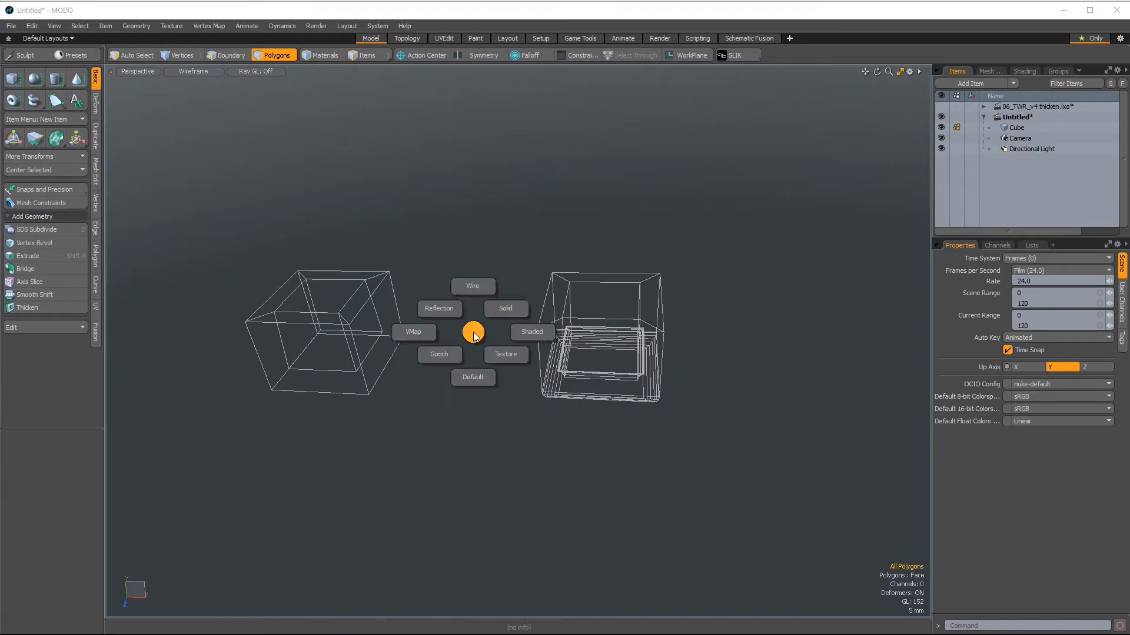
click(473, 377)
mouse_move(535, 398)
ctrl+alt+mouse_down()
mouse_move(575, 416)
mouse_move(507, 388)
mouse_move(562, 460)
ctrl+alt+mouse_up()
mouse_move(562, 460)
alt+shift+mouse_down()
mouse_move(592, 480)
mouse_move(686, 429)
mouse_move(709, 457)
mouse_move(677, 447)
alt+shift+mouse_up()
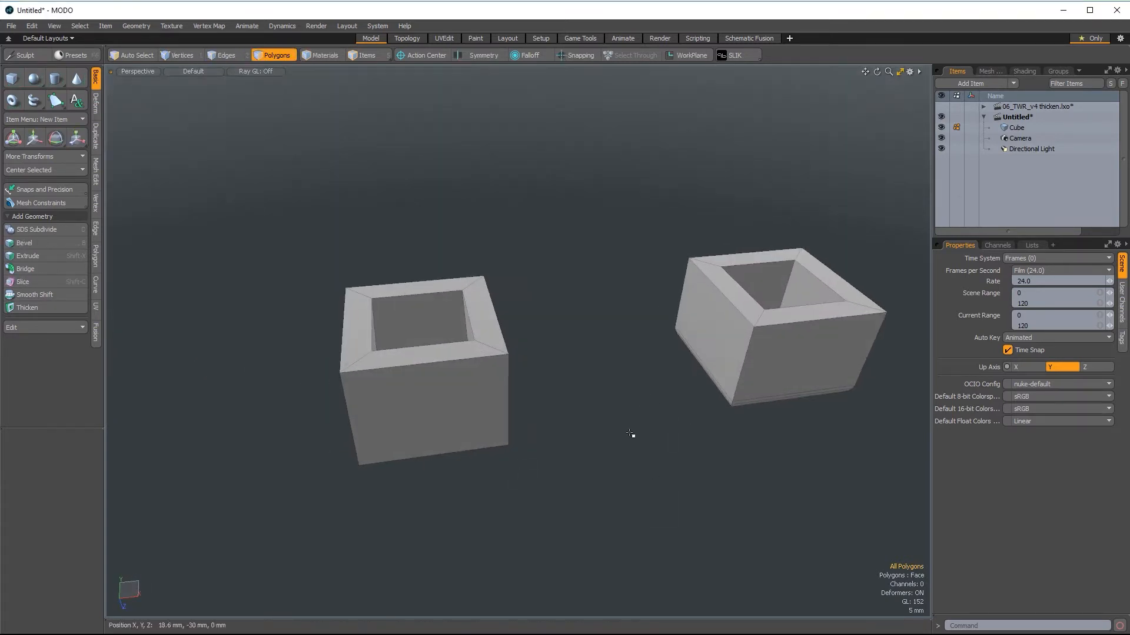
Step: Bevel the inner and outer bottom edges of the sharp-edged box about 3.85 mm with a Round Level of 3, working from the Front view
key(ctrl+1)
click(668, 416)
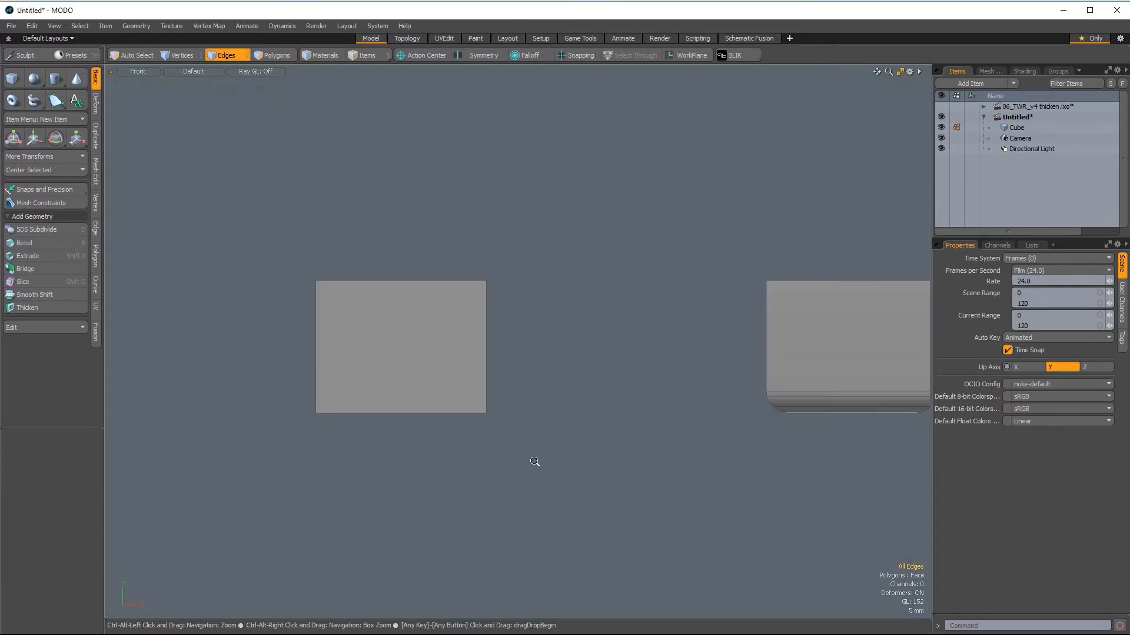
ctrl+alt+drag(535, 462, 516, 450)
alt+shift+drag(516, 451, 599, 469)
ctrl+alt+drag(599, 468, 560, 457)
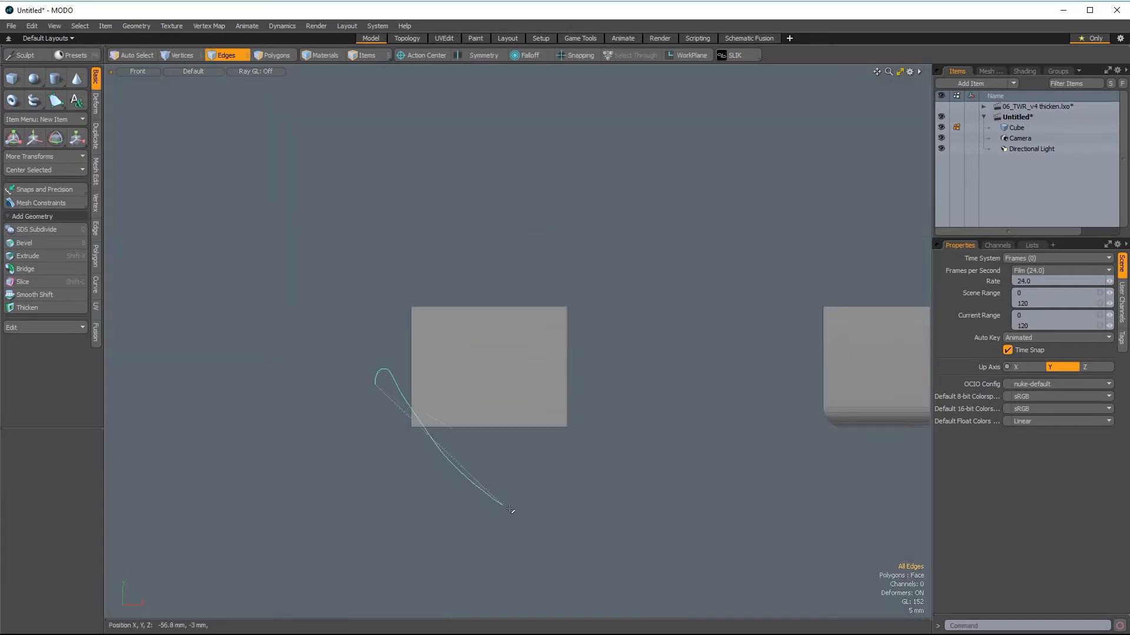
right_drag(326, 349, 329, 358)
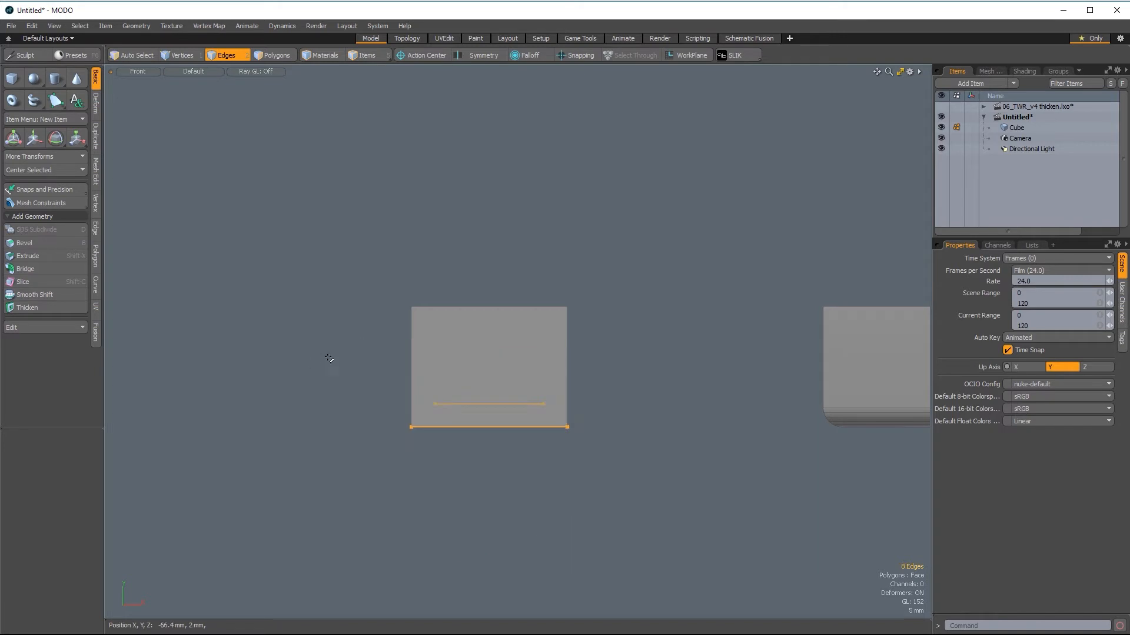
key(b)
drag(400, 507, 419, 509)
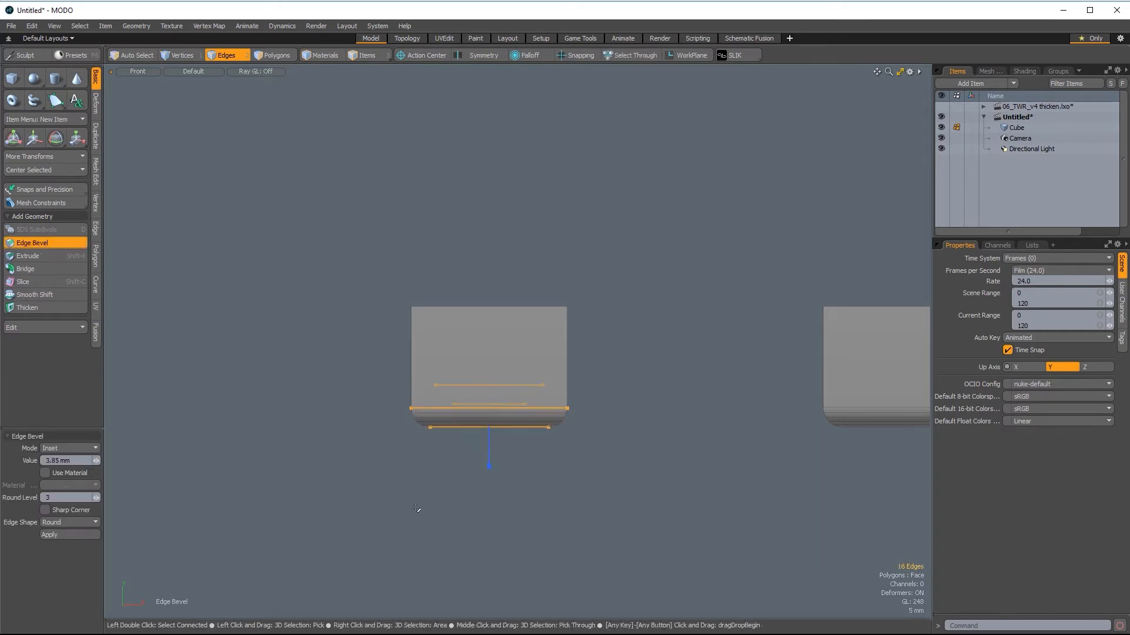
key(q)
click(494, 487)
alt+shift+drag(494, 487, 600, 373)
key(ctrl+space)
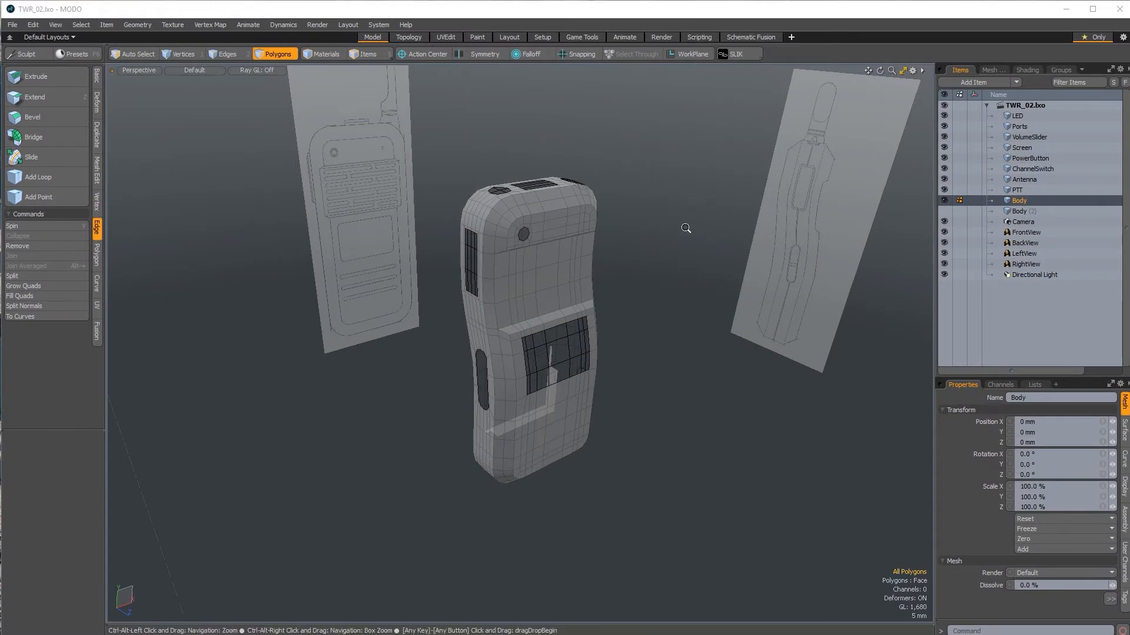
Step: Save the walkie-talkie scene as TWR_03.lxo in the Video_05 folder, replacing the existing file
alt+drag(683, 229, 687, 277)
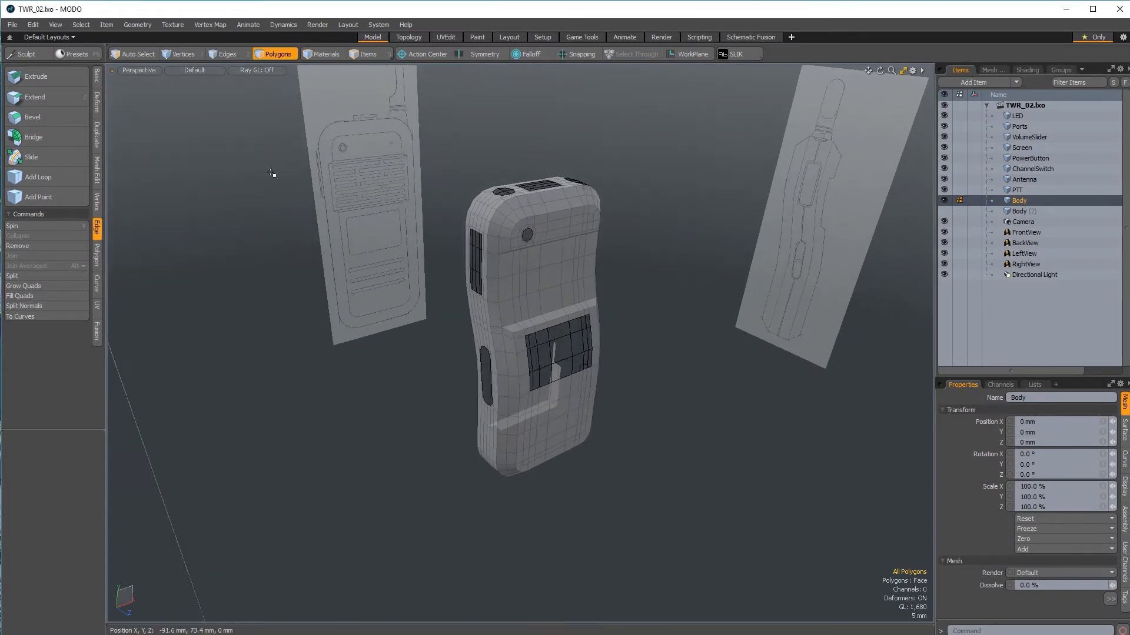
click(19, 28)
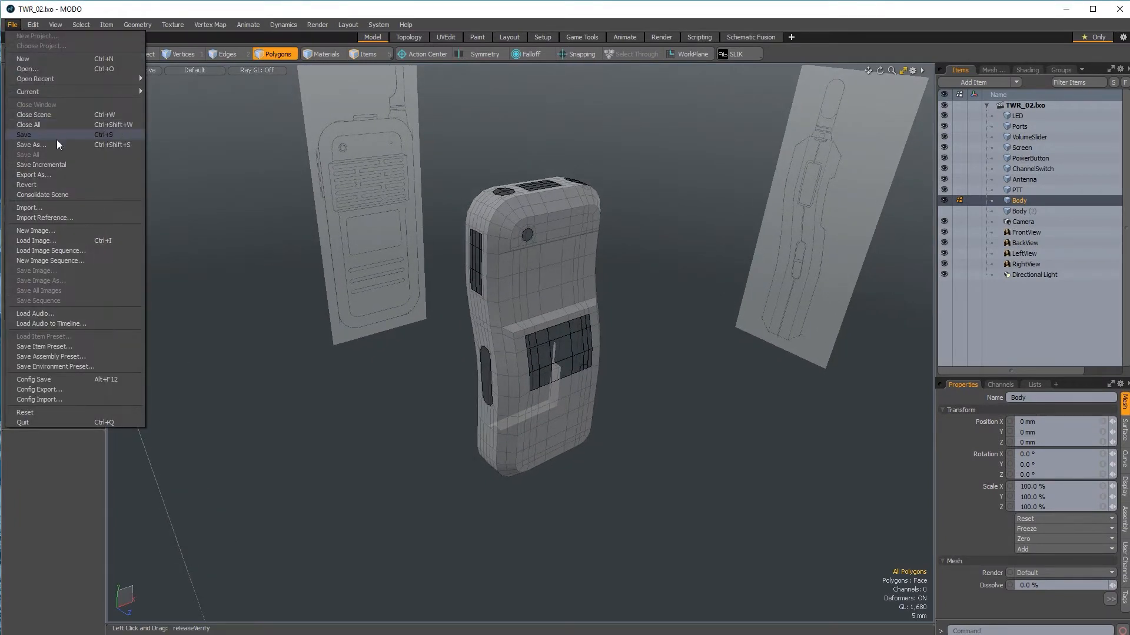
click(57, 140)
click(235, 46)
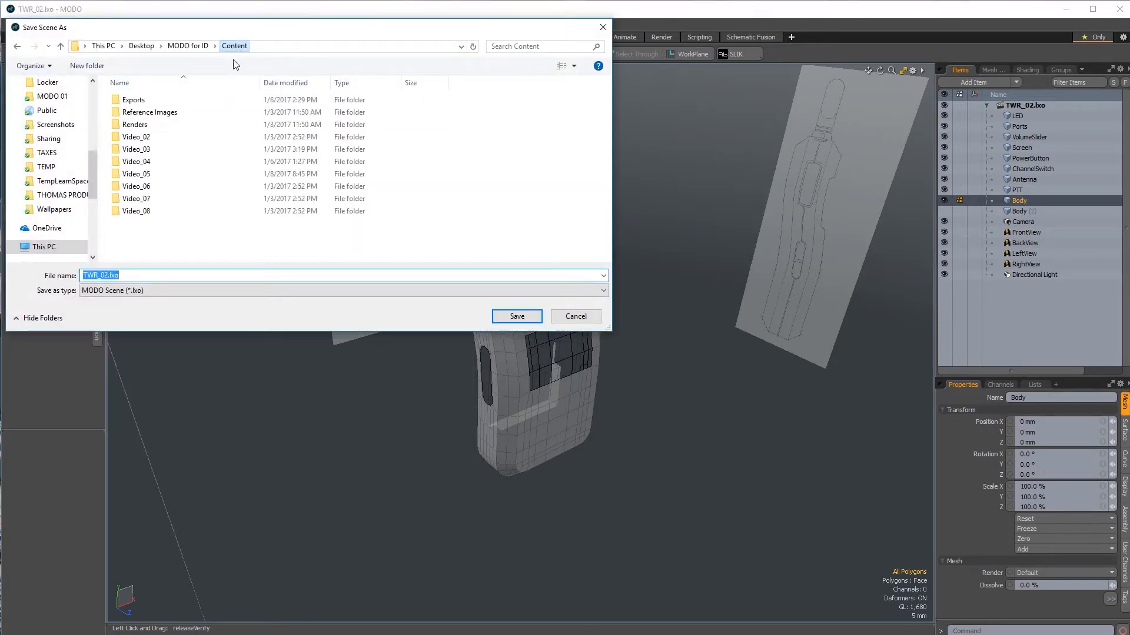
double_click(167, 179)
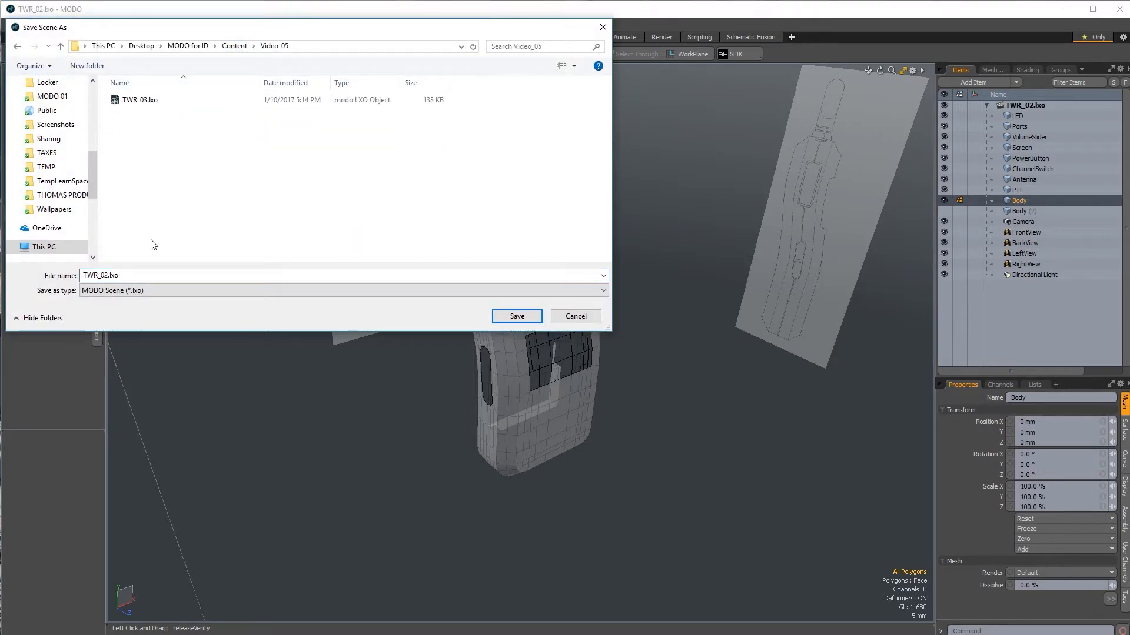
click(141, 101)
click(511, 317)
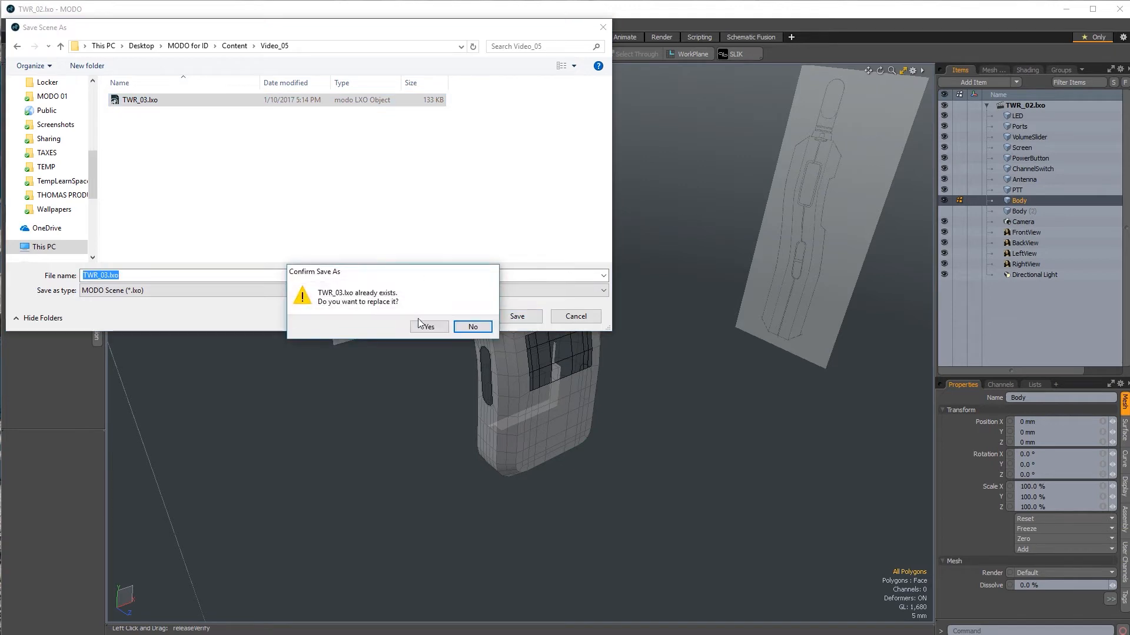
click(430, 327)
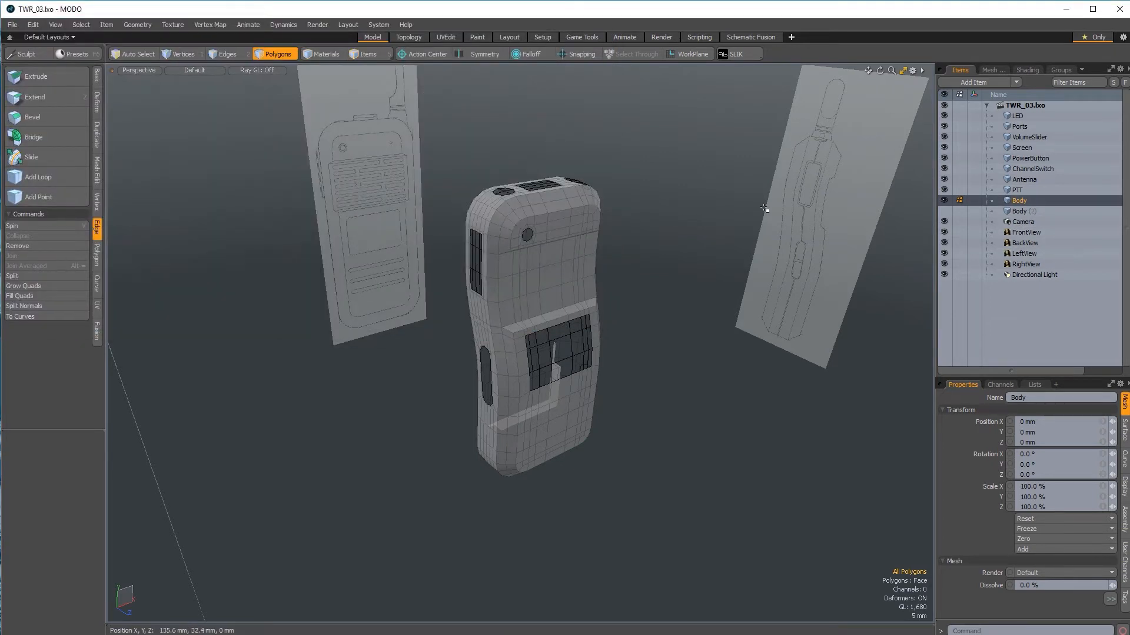
Step: Group the FrontView, BackView, LeftView and RightView backdrops under a group named Reference Images
click(1022, 232)
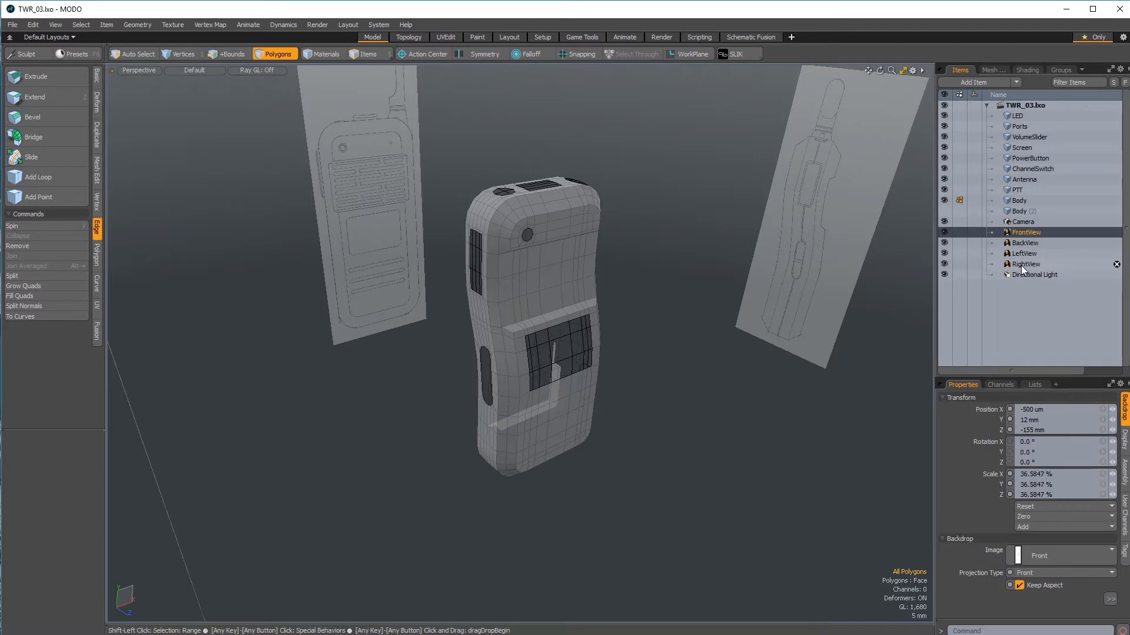
shift+click(1021, 266)
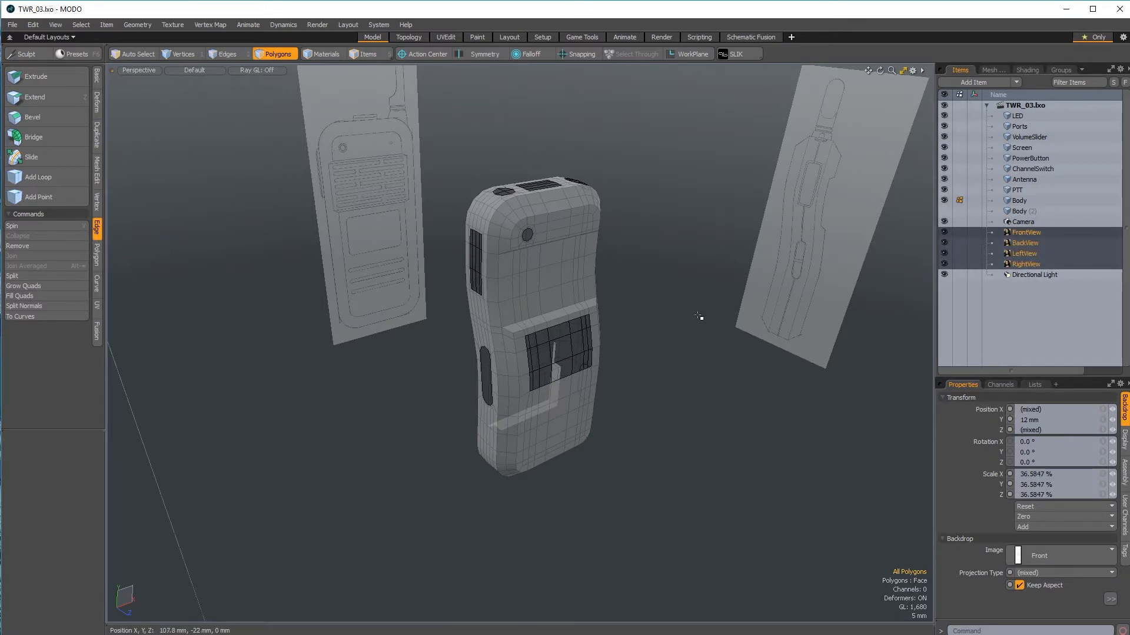
key(ctrl+g)
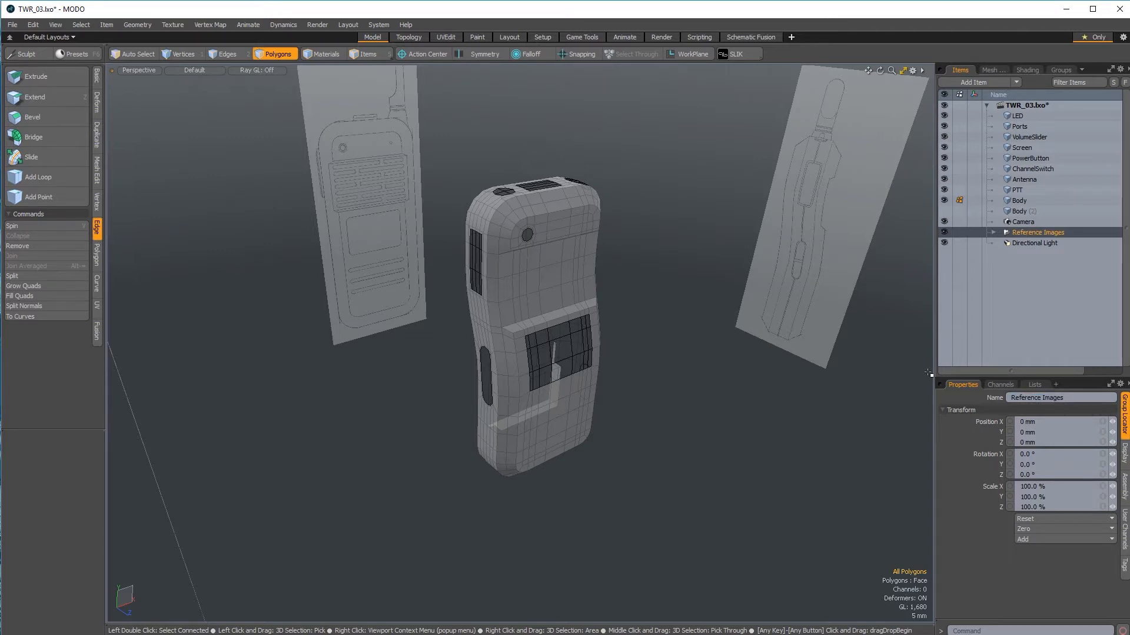
Step: Group the eight component meshes from LED through PTT under a group named Buttons
click(1017, 190)
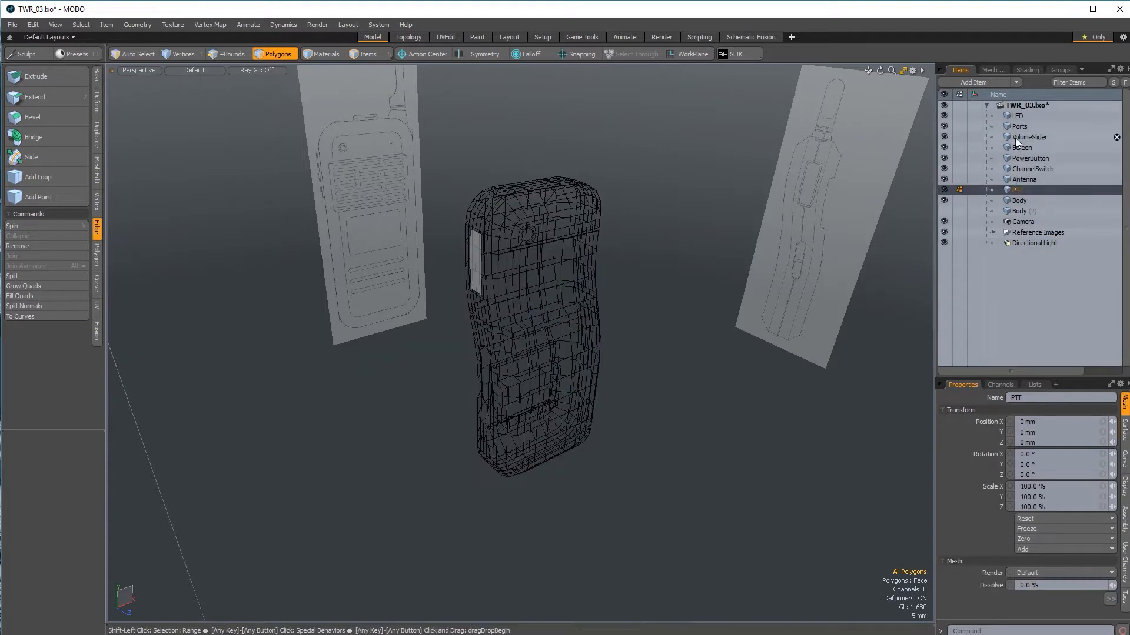
shift+click(1016, 120)
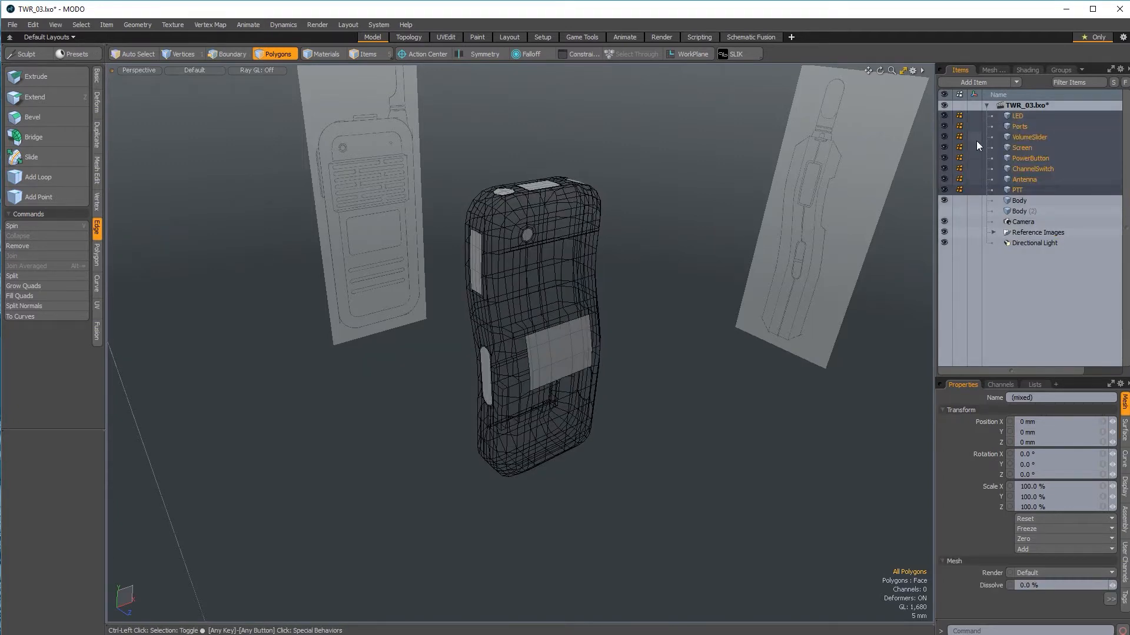
key(ctrl+g)
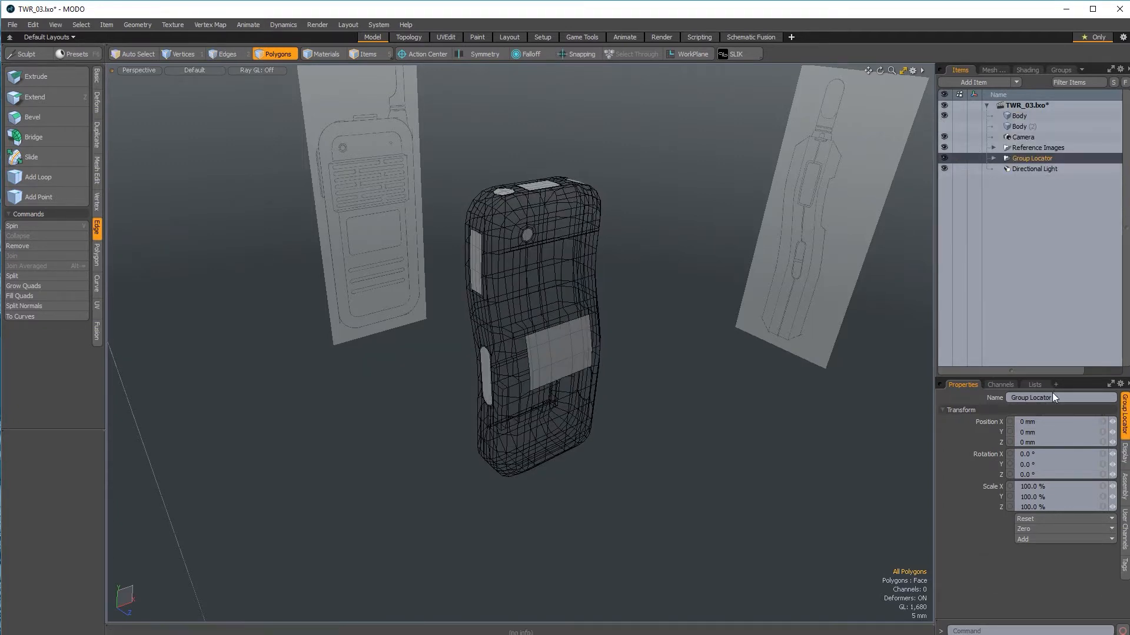
text(Buttons)
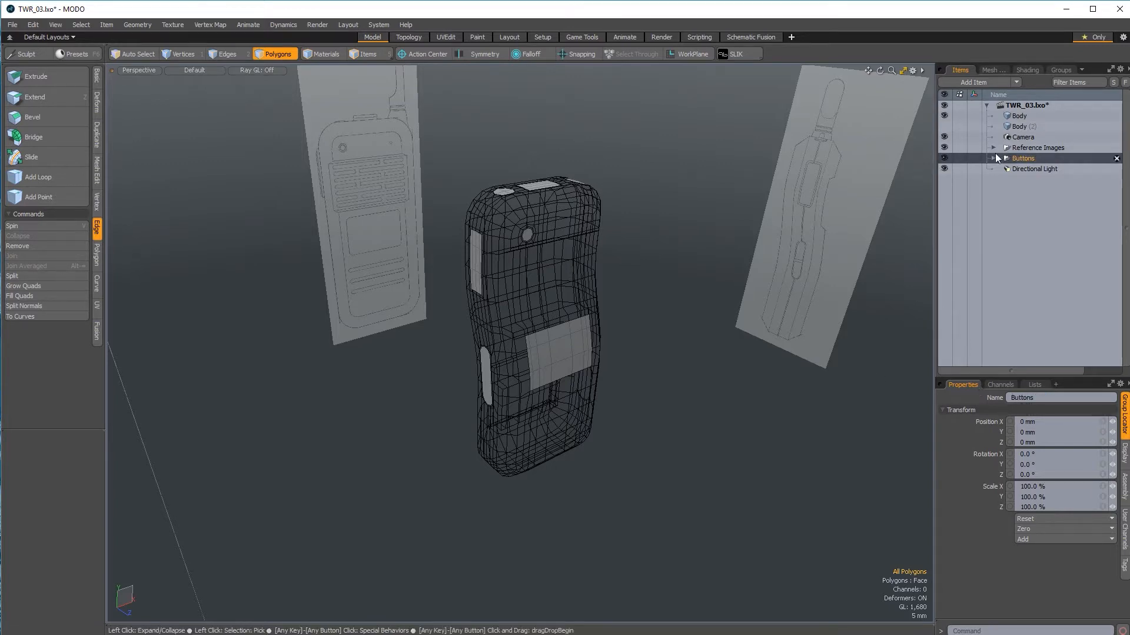
Step: Move the Camera to the end of the item list and delete the duplicate mesh Body (2)
drag(1017, 136, 1023, 172)
click(1021, 126)
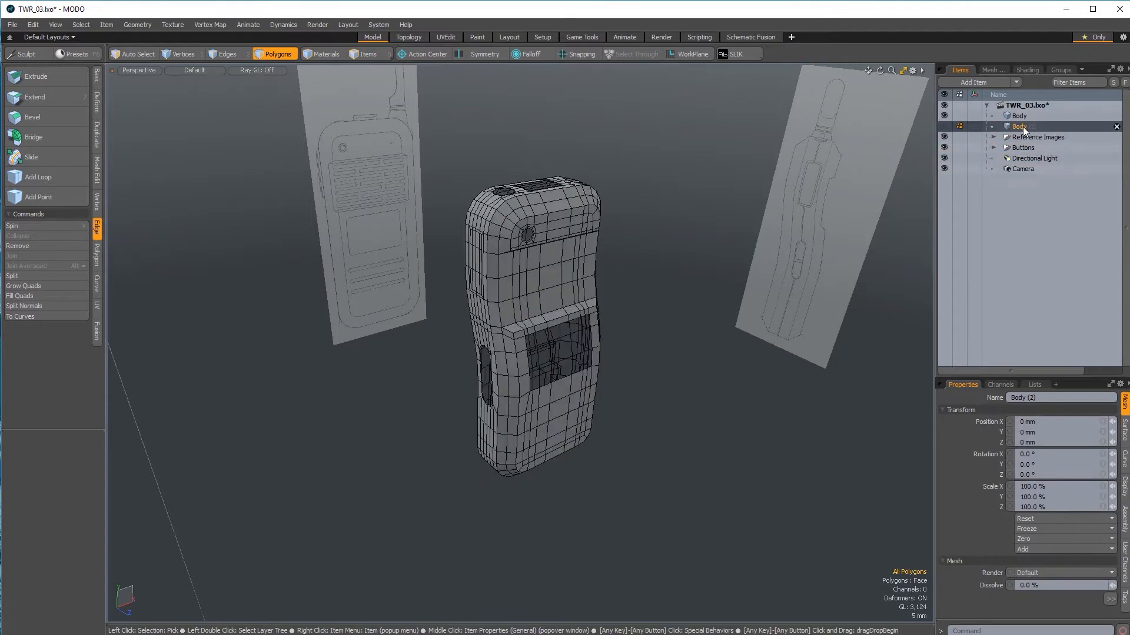
alt+drag(700, 311, 606, 198)
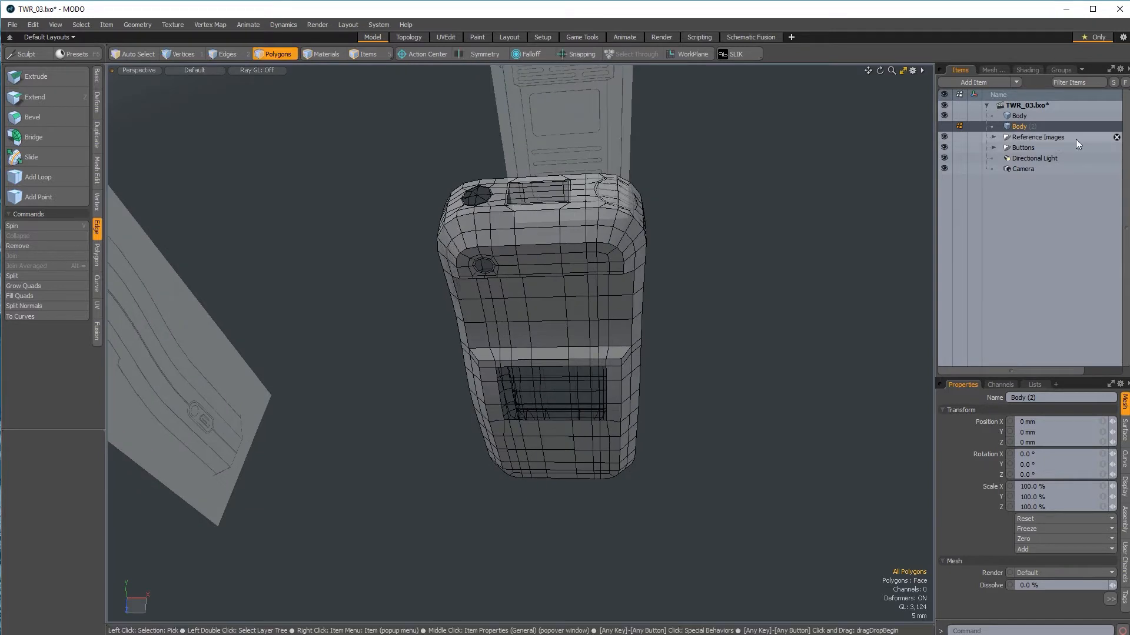
click(1117, 127)
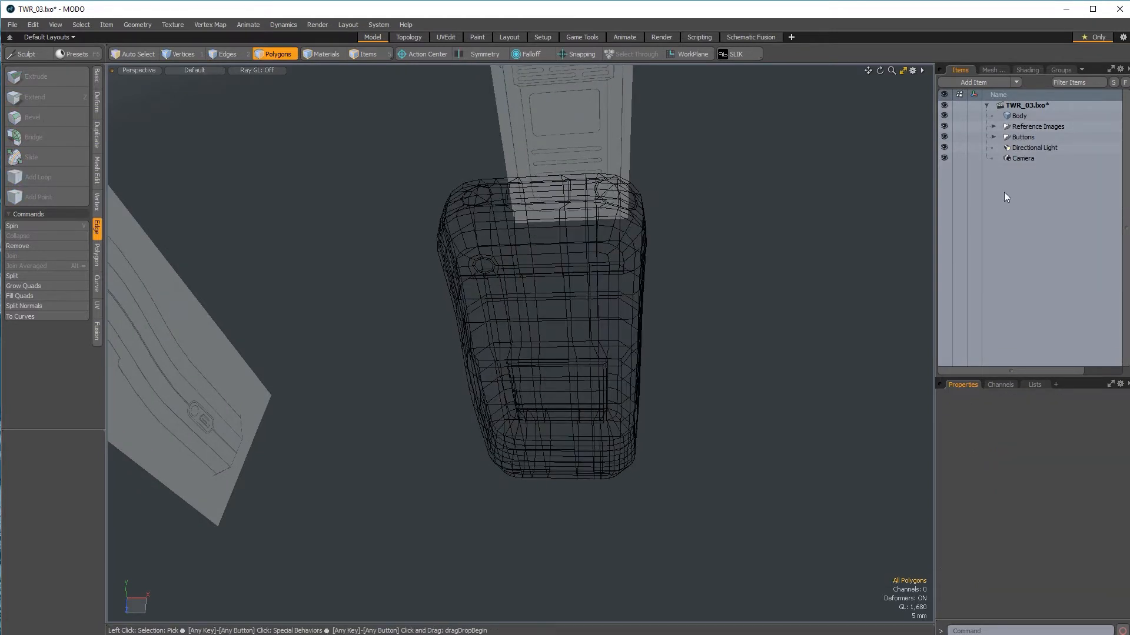
Step: Select the remaining Body mesh and hide the Reference Images and Buttons groups
click(1008, 116)
alt+drag(600, 399, 812, 165)
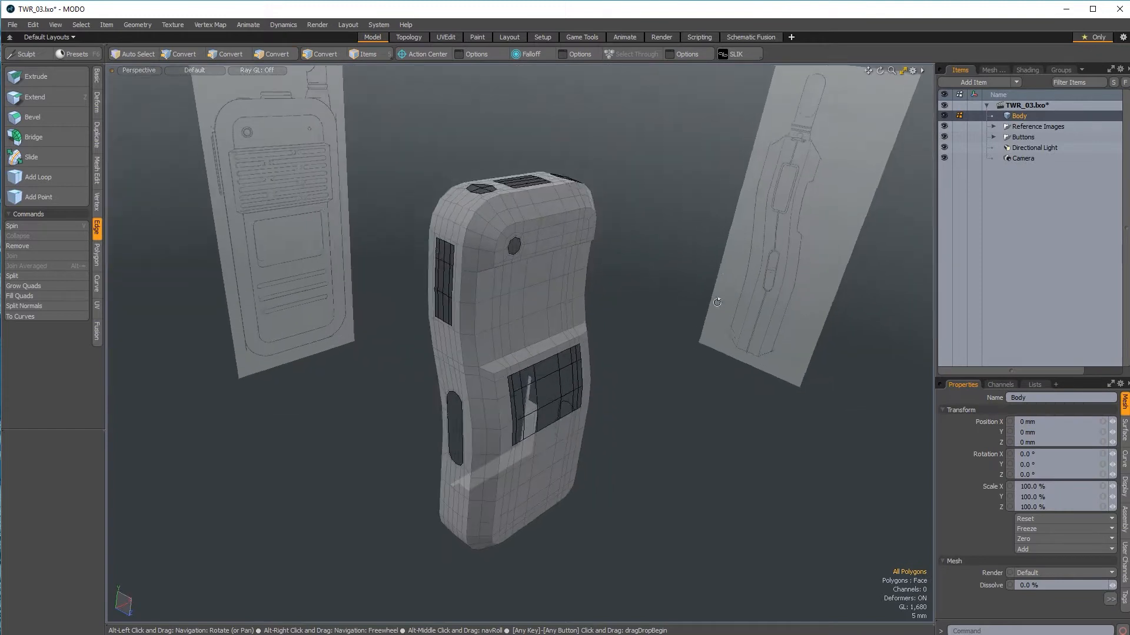
click(942, 126)
click(944, 137)
Step: Examine the edge flow around the Body's elongated side slot up close from the Left view
alt+drag(744, 301, 605, 377)
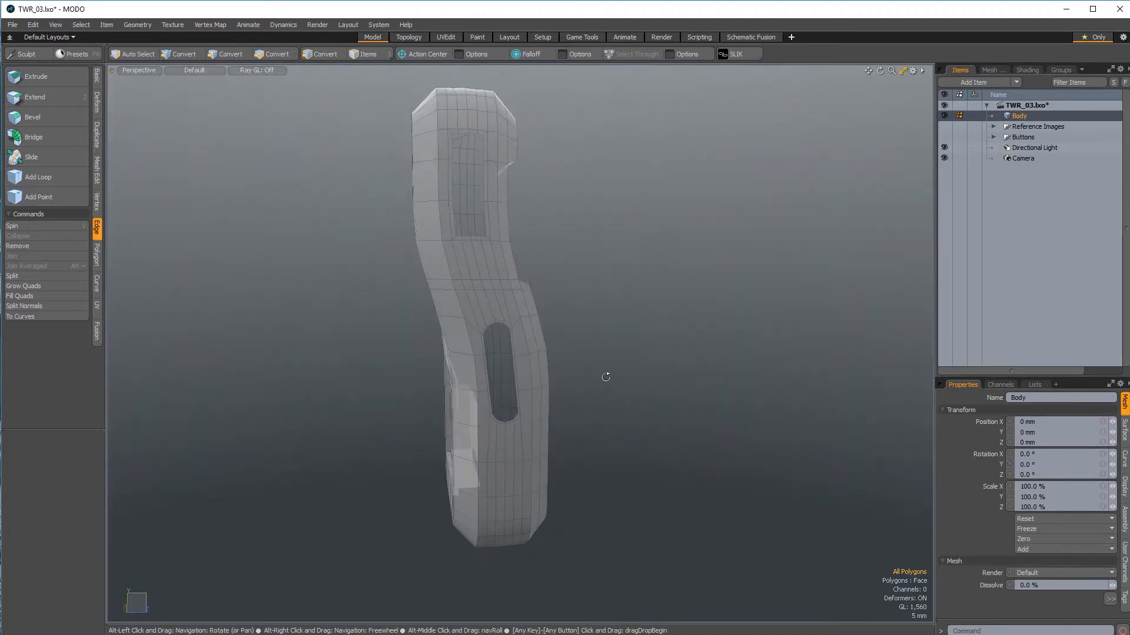
scroll(504, 355, up, 2)
alt+drag(503, 356, 517, 305)
key(ctrl+space)
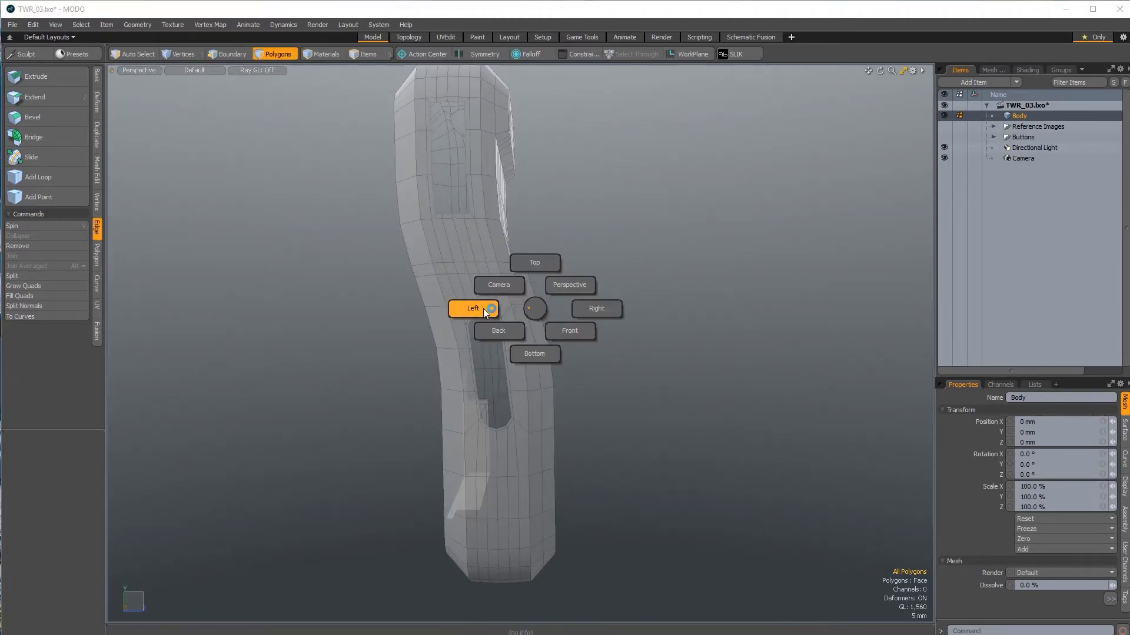
click(471, 308)
scroll(545, 356, up, 3)
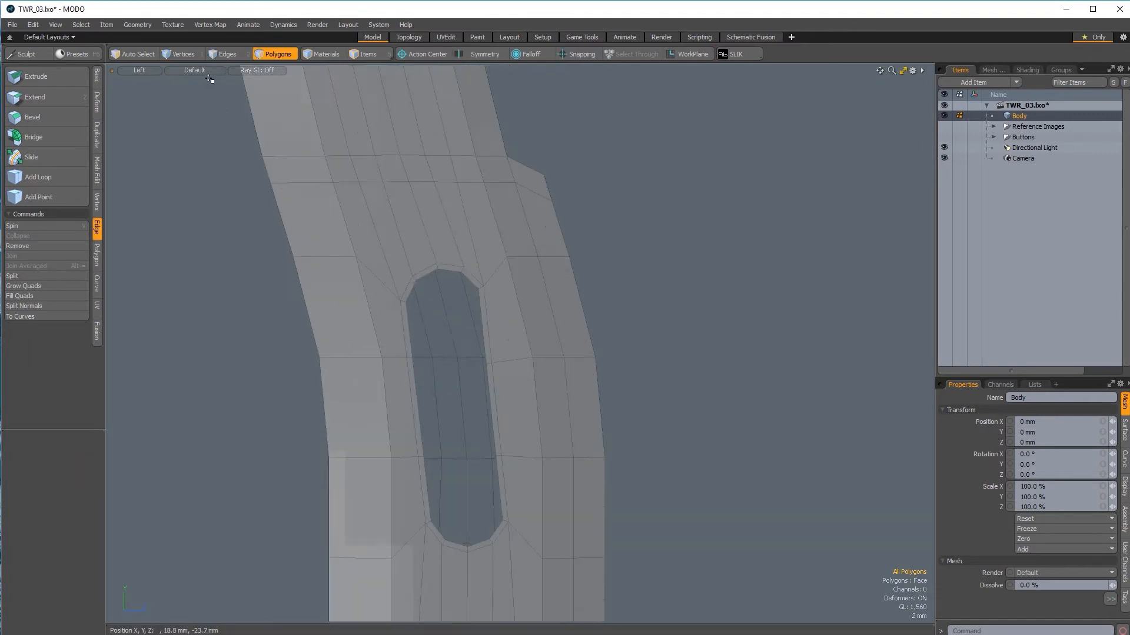
click(228, 54)
alt+shift+drag(476, 344, 447, 312)
scroll(457, 305, up, 3)
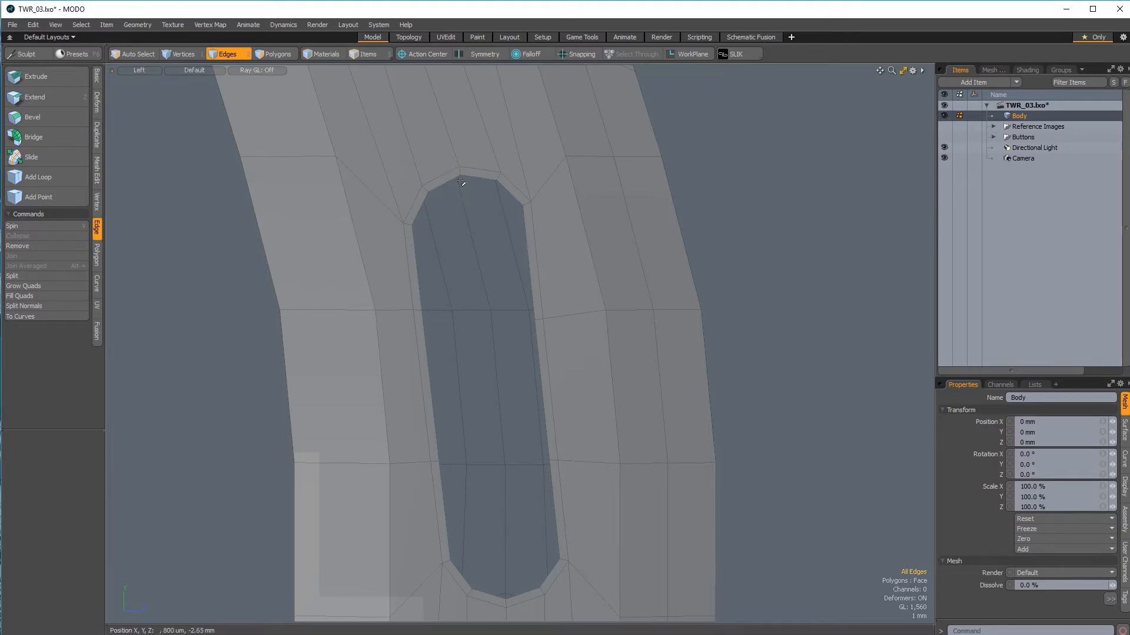
scroll(507, 245, down, 3)
alt+shift+drag(504, 240, 439, 375)
Step: Select the inner and outer vertices around the side slot's upper rounded end and check the selection in the Perspective view
click(180, 53)
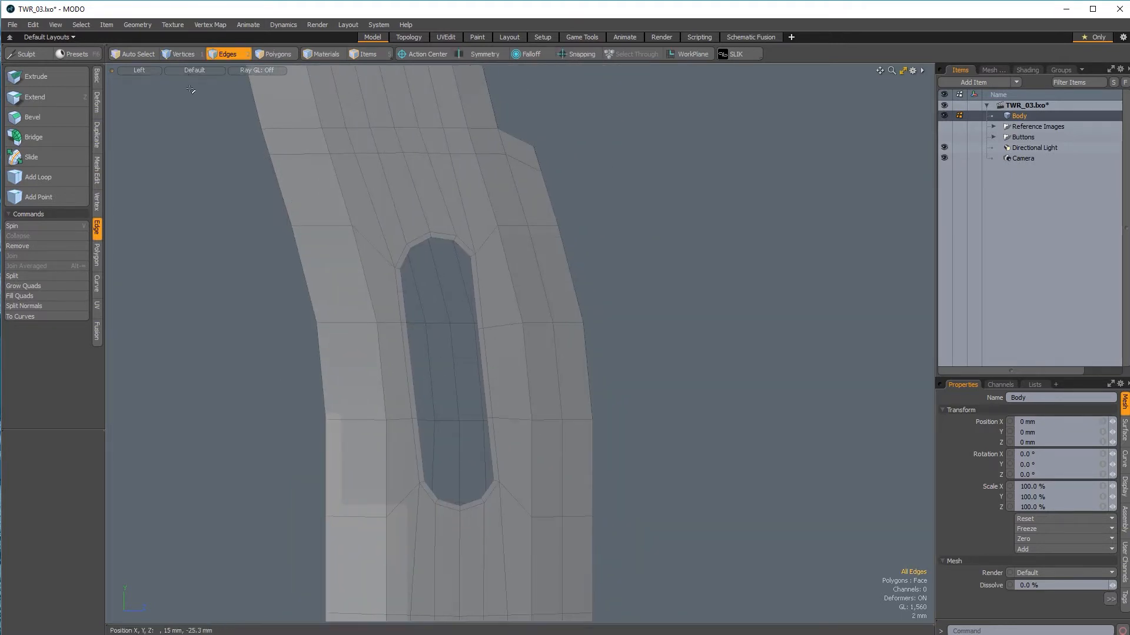
right_click(465, 269)
click(622, 228)
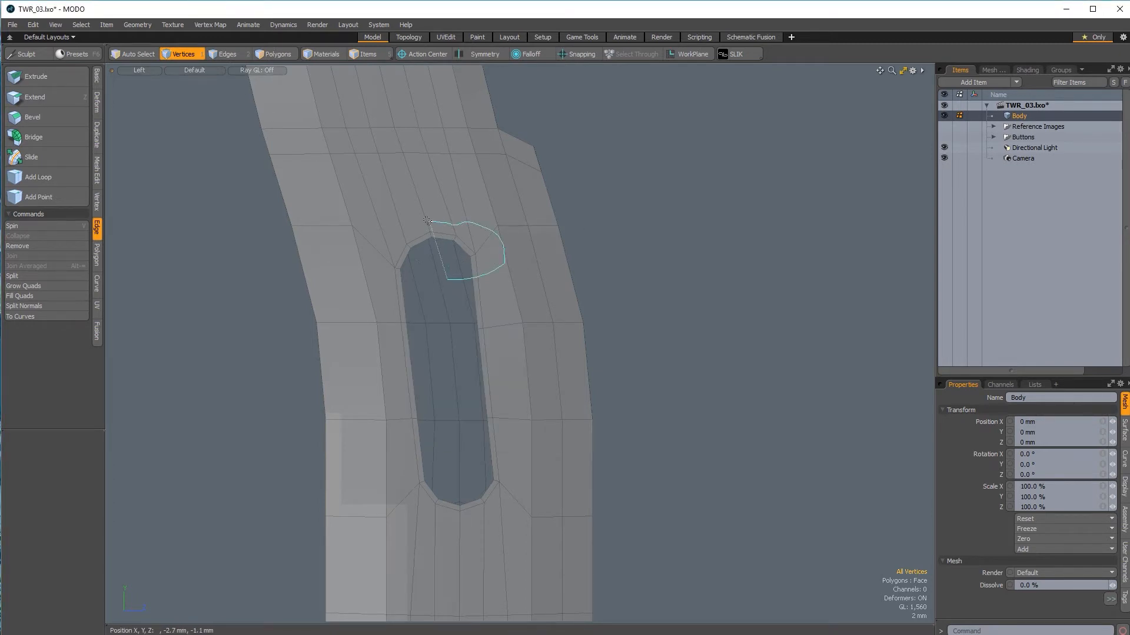
right_drag(393, 282, 448, 283)
key(grave)
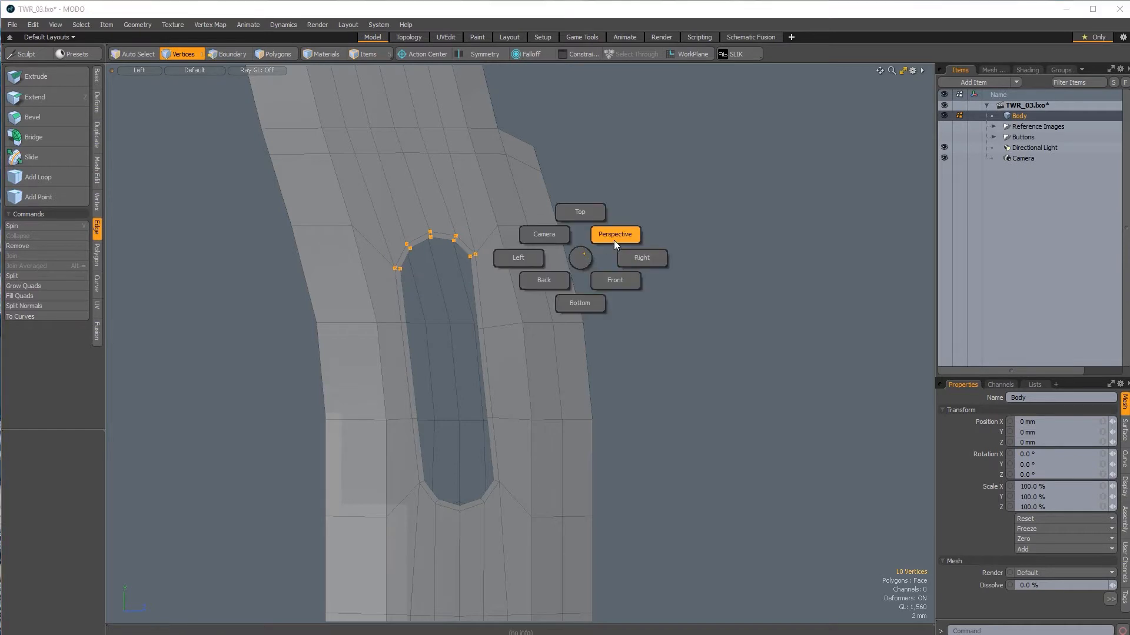
click(614, 240)
alt+drag(660, 270, 660, 268)
key(grave)
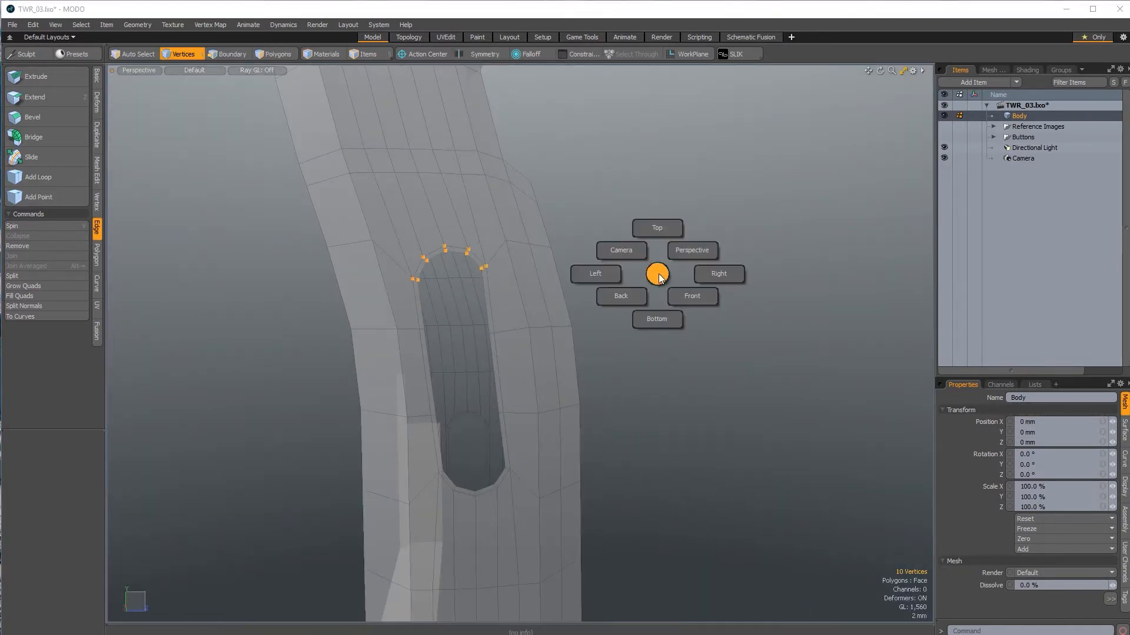
click(599, 275)
Step: Move the slot's upper-end vertices about -294 µm along Z in the Right view, snapping them to the Body's middle edge
key(y)
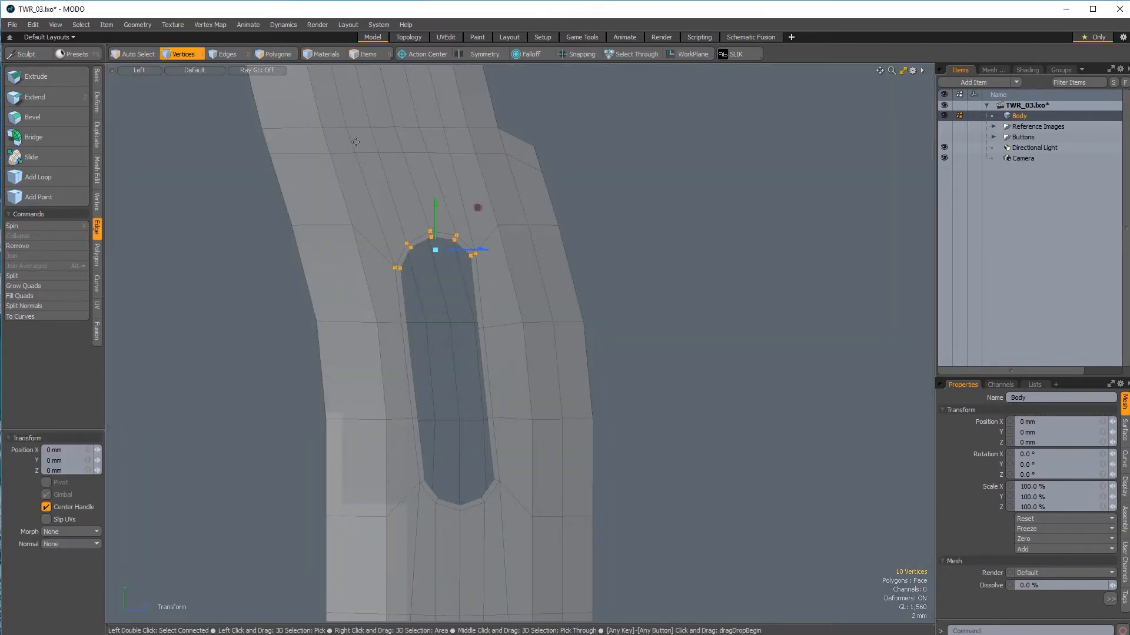
click(577, 54)
scroll(433, 220, up, 5)
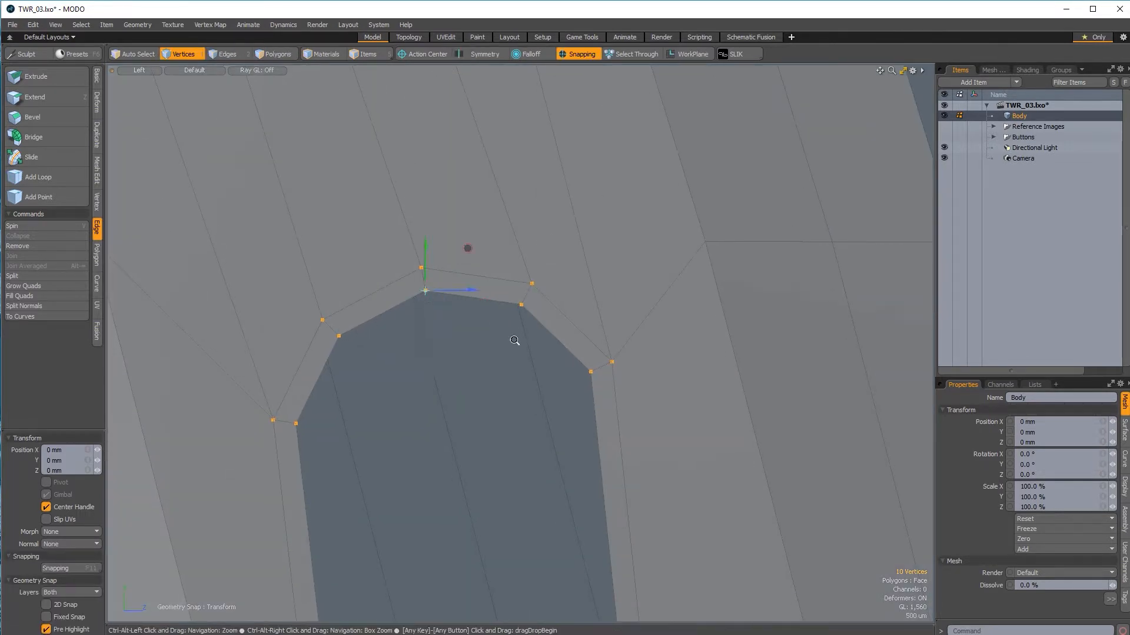
scroll(517, 339, down, 5)
key(grave)
click(620, 367)
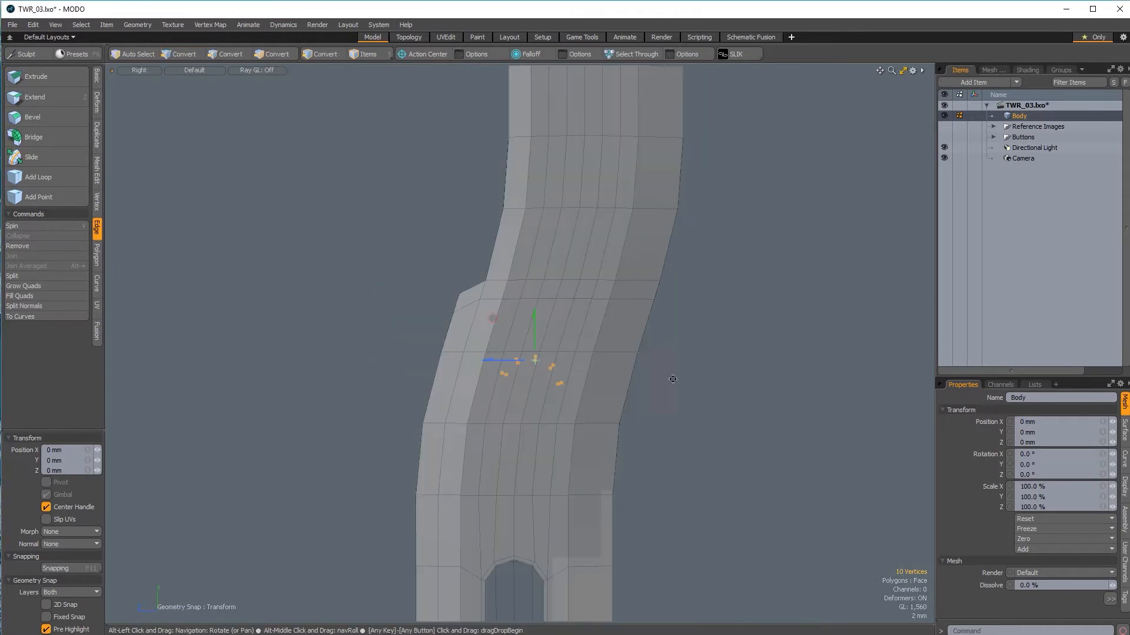
alt+shift+drag(671, 378, 602, 359)
ctrl+alt+drag(430, 331, 511, 327)
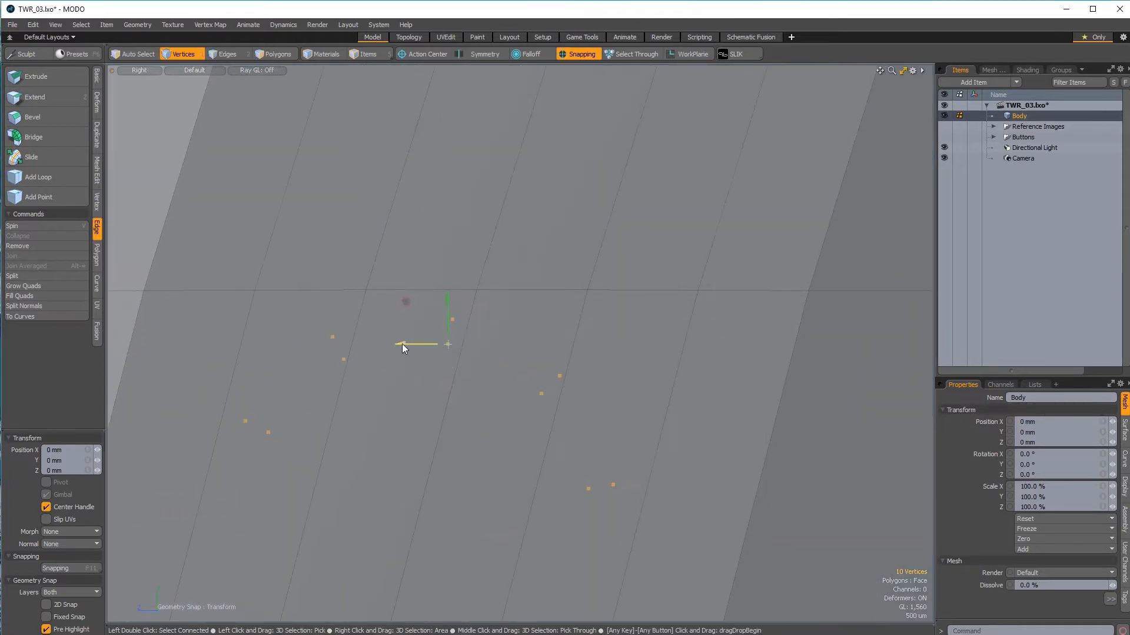
drag(402, 343, 449, 343)
ctrl+alt+drag(479, 399, 486, 283)
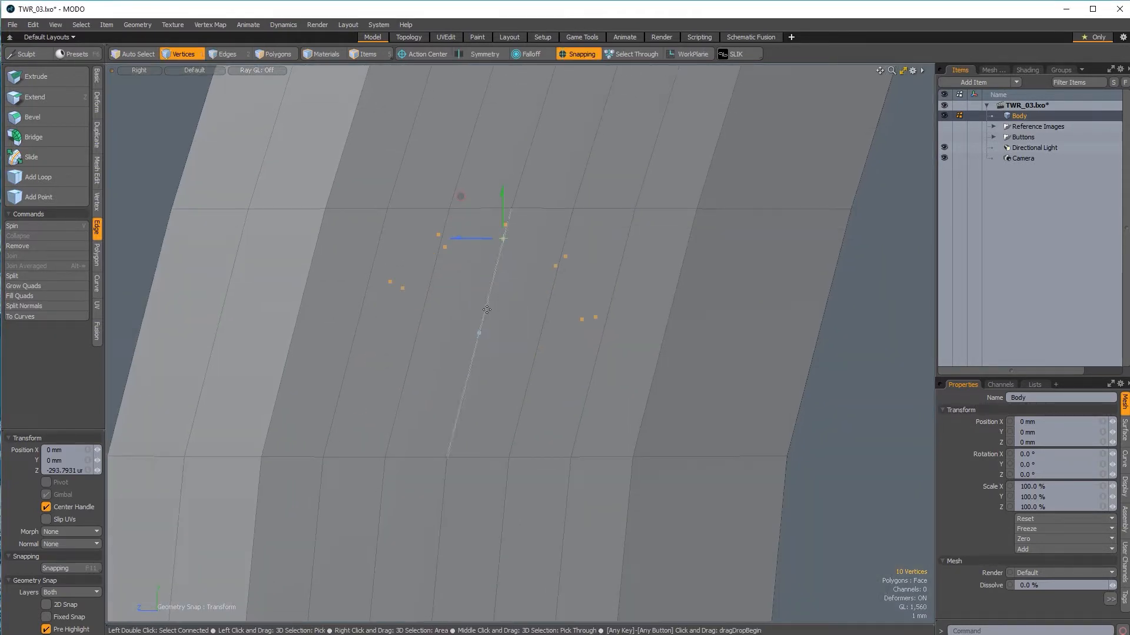
key(space)
Step: Select the inner and outer vertices around the side slot's lower rounded end, working from the Left view
ctrl+alt+drag(519, 333, 435, 365)
key(ctrl+space)
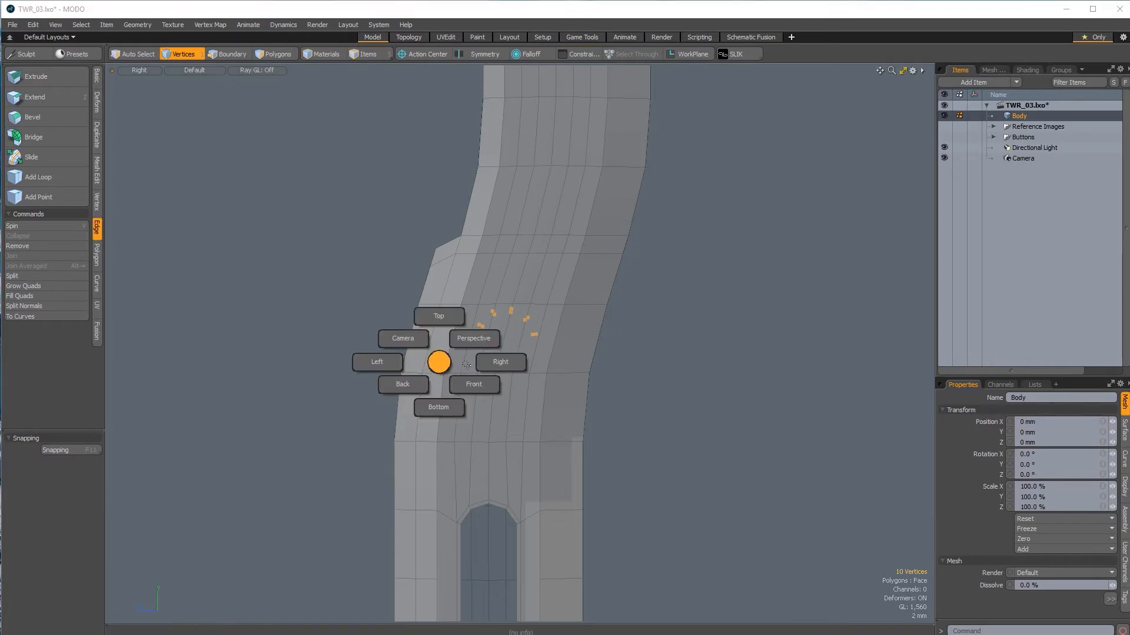
click(398, 370)
ctrl+alt+drag(398, 372, 386, 375)
alt+shift+drag(480, 404, 533, 364)
alt+shift+drag(446, 377, 408, 313)
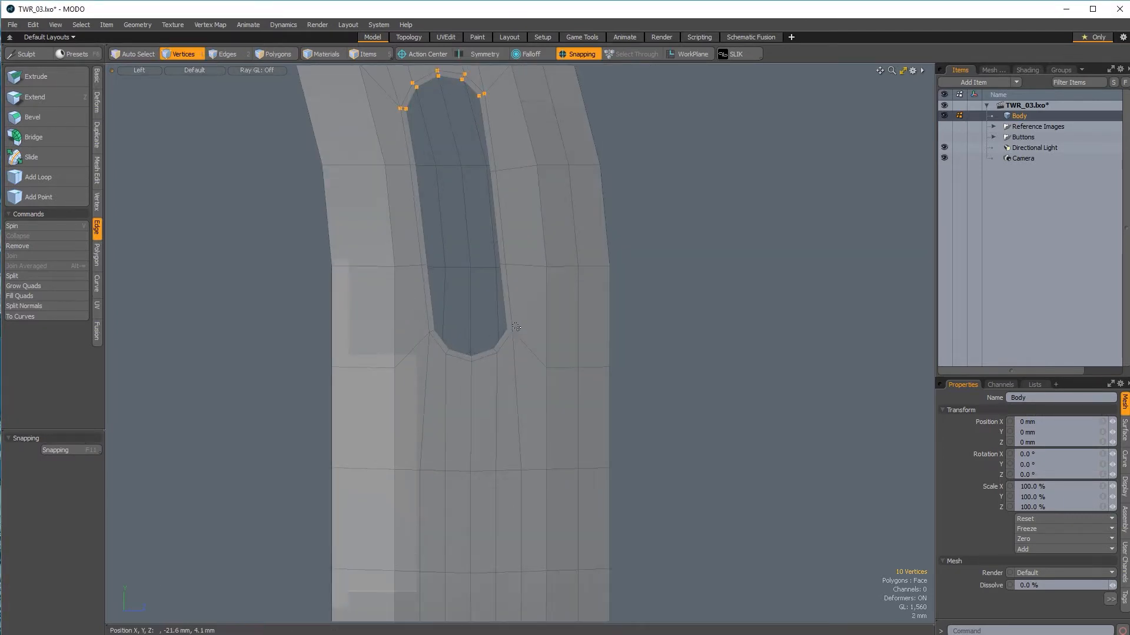
shift+click(489, 347)
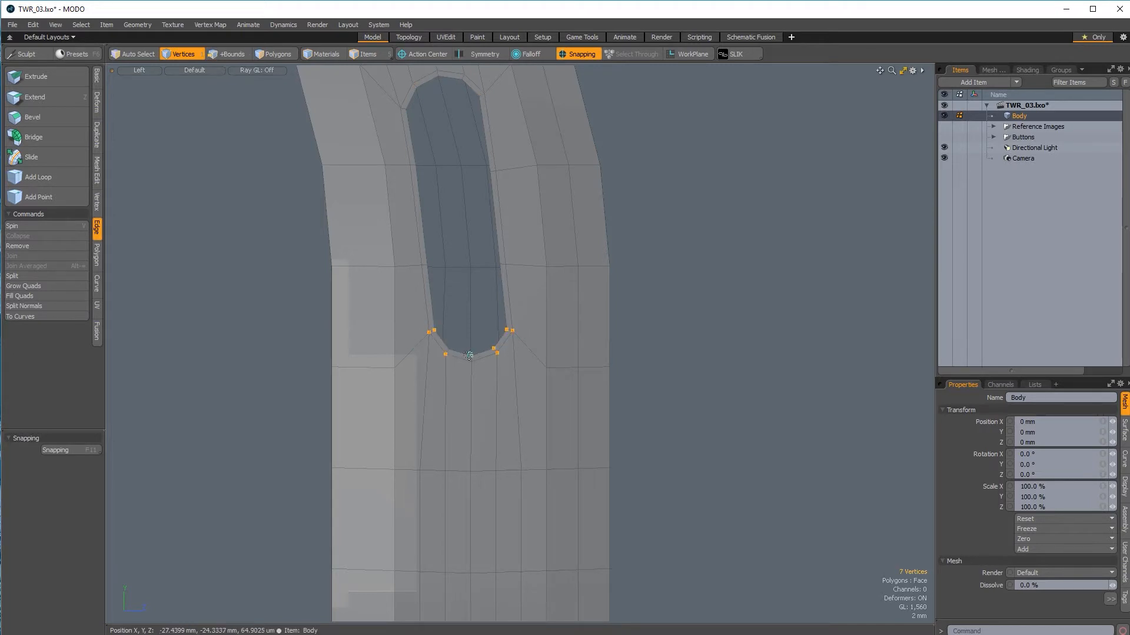
key(ctrl+space)
click(603, 317)
alt+drag(671, 328, 642, 371)
key(ctrl+space)
click(595, 375)
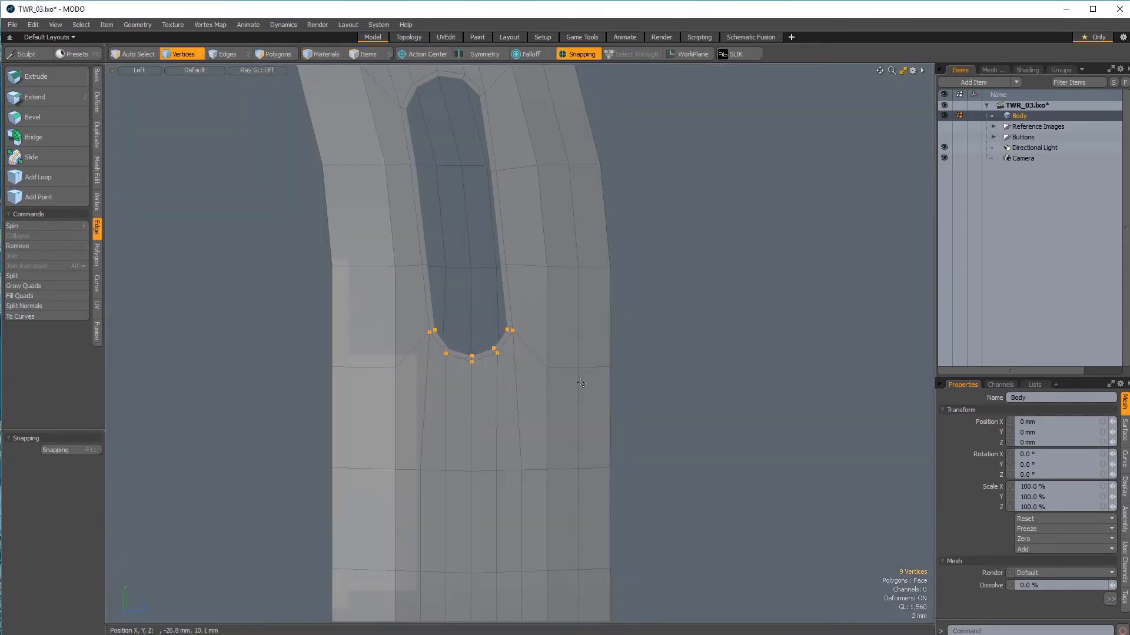
Step: Move the slot's lower-end vertices about -65 µm along Z in the Right view, aligning them with the Body's middle edge
key(w)
scroll(480, 358, up, 3)
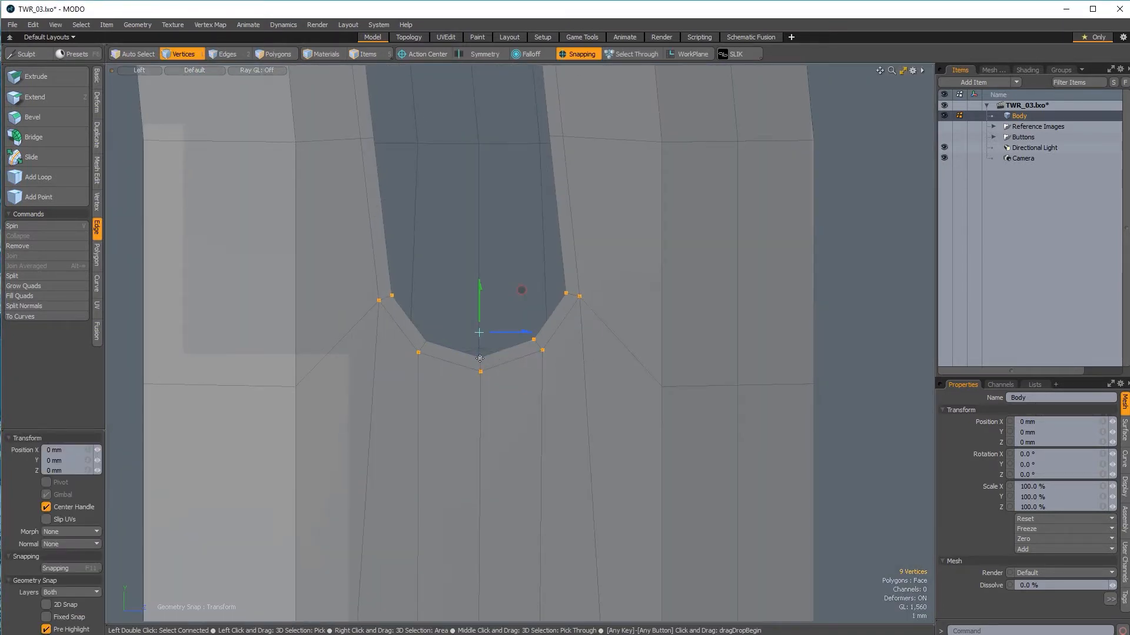
key(ctrl+space)
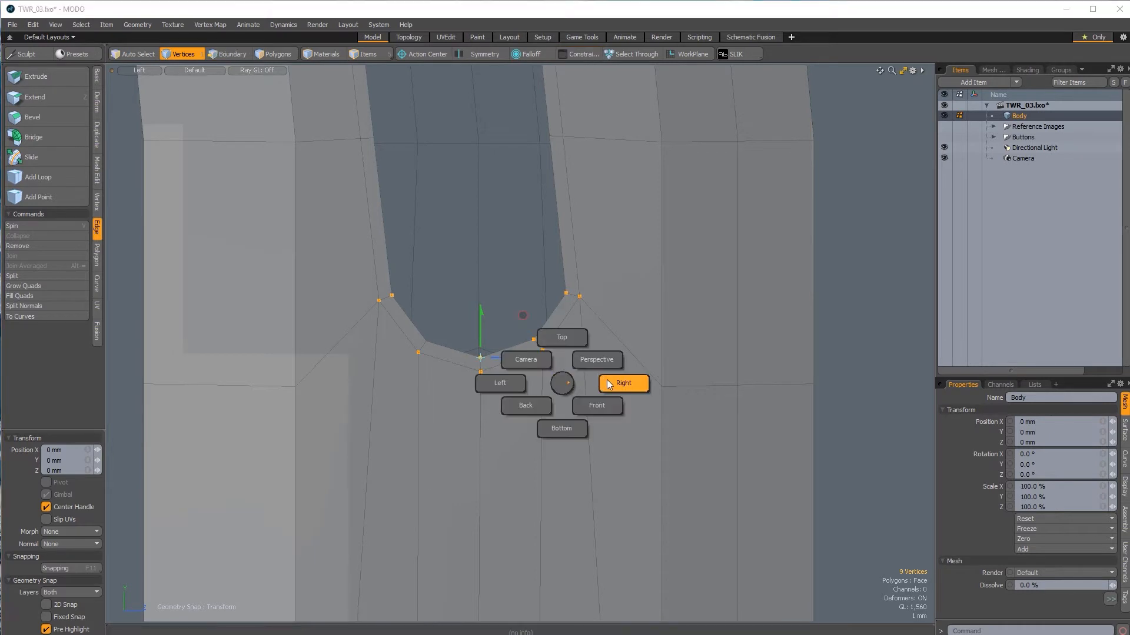
click(611, 387)
scroll(600, 385, up, 5)
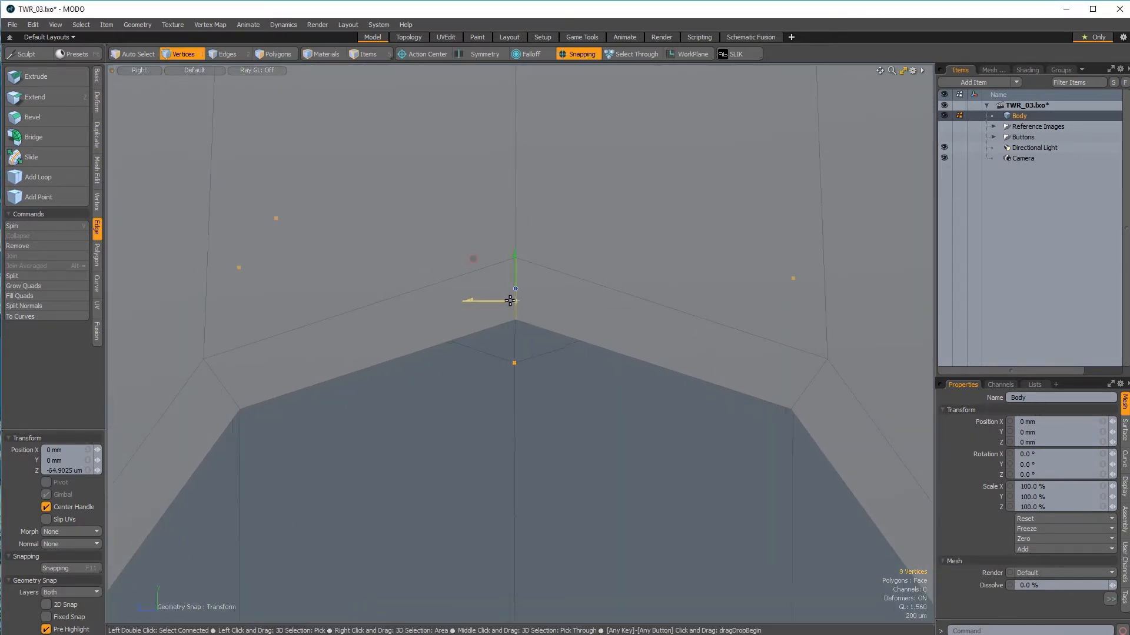
scroll(511, 366, down, 6)
key(space)
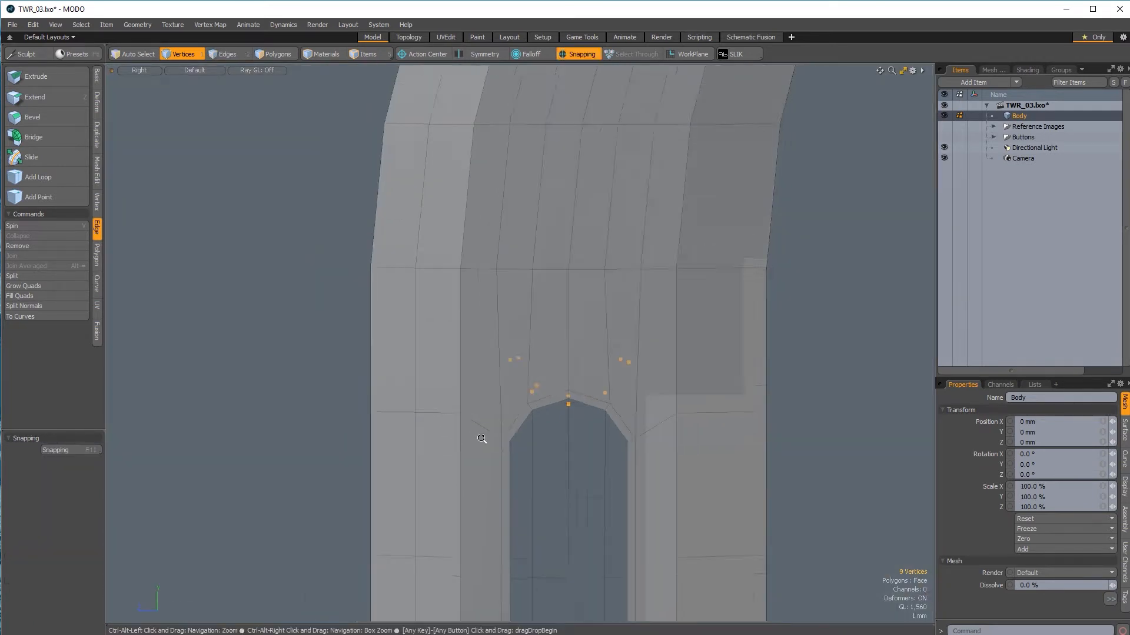
Step: Remove the two rows of uneven crosswise edges flanking the side slot, selecting them in the Left view
key(ctrl+space)
click(412, 418)
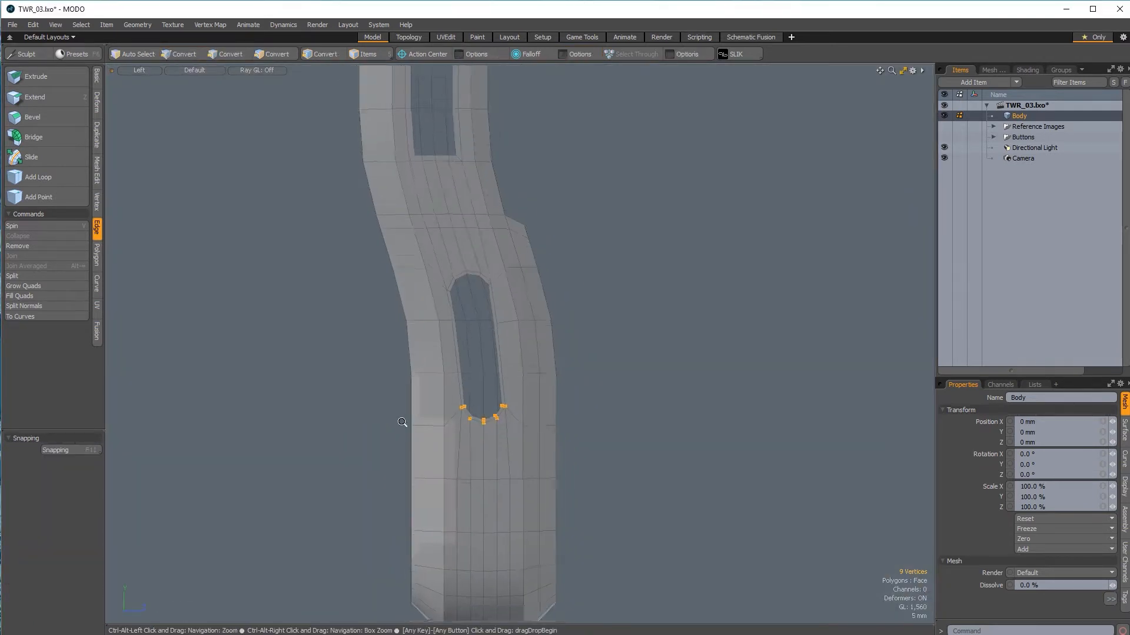
scroll(406, 417, up, 4)
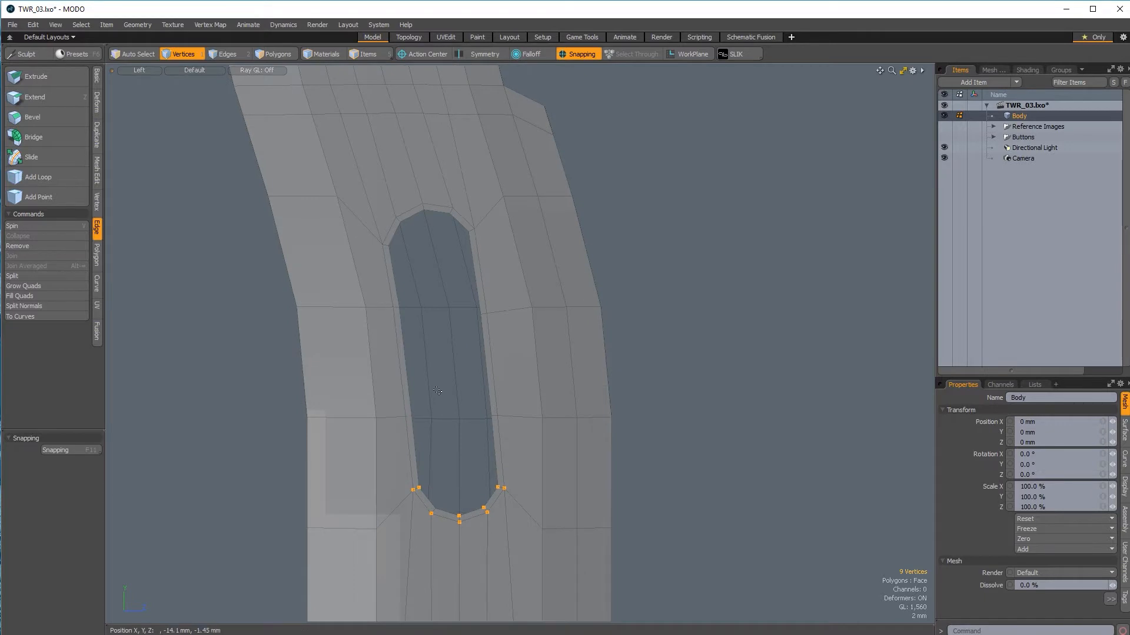
click(217, 58)
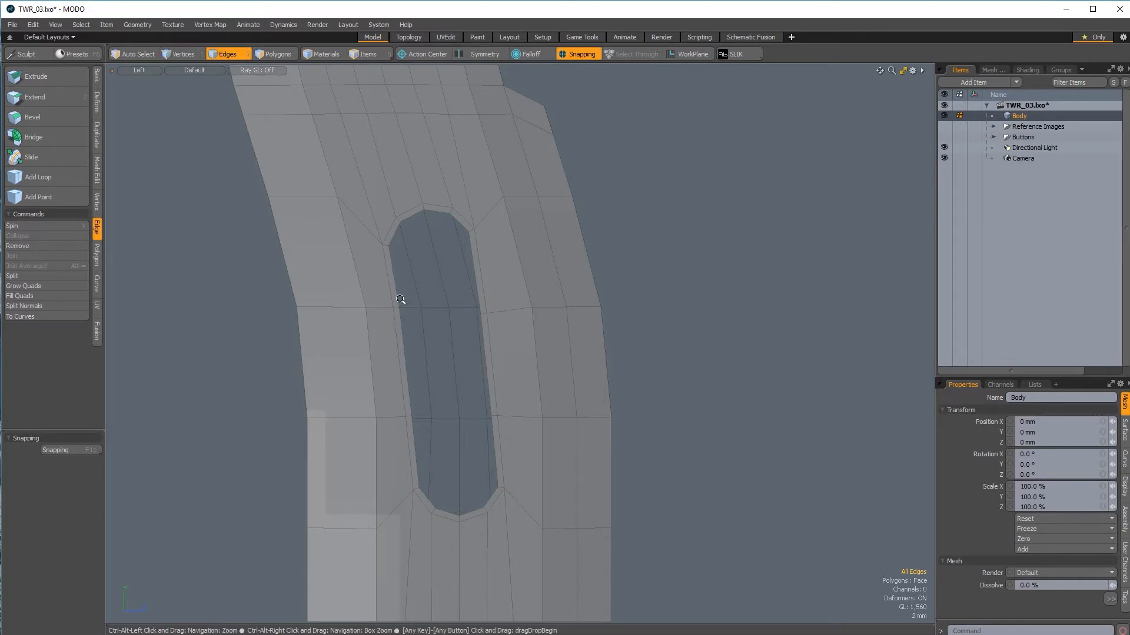
scroll(399, 299, up, 2)
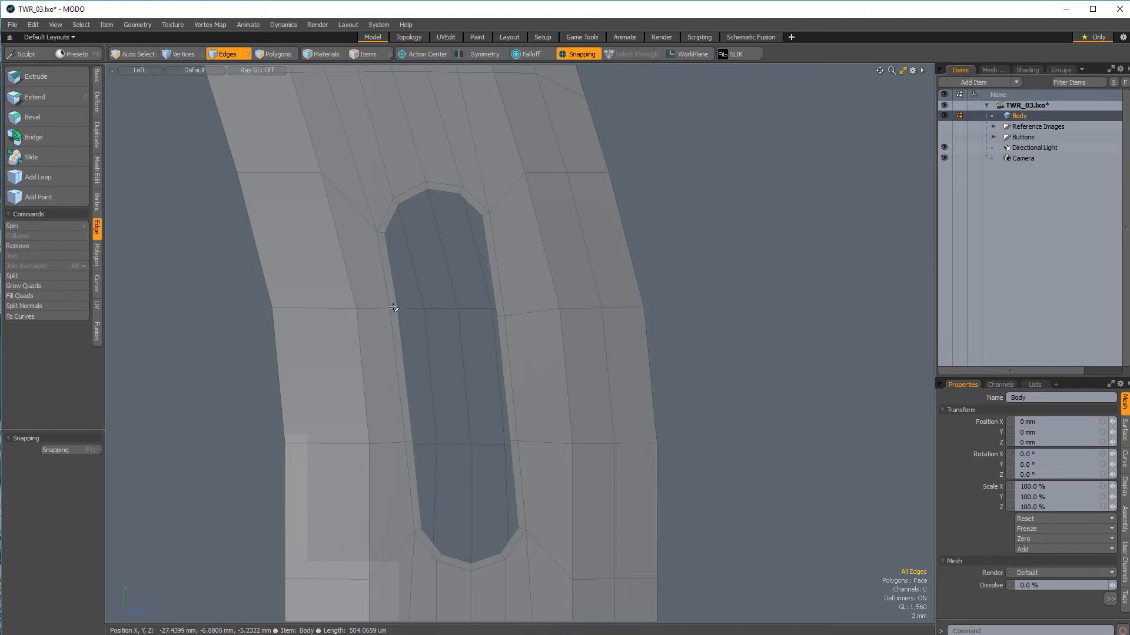
double_click(382, 307)
shift+click(508, 316)
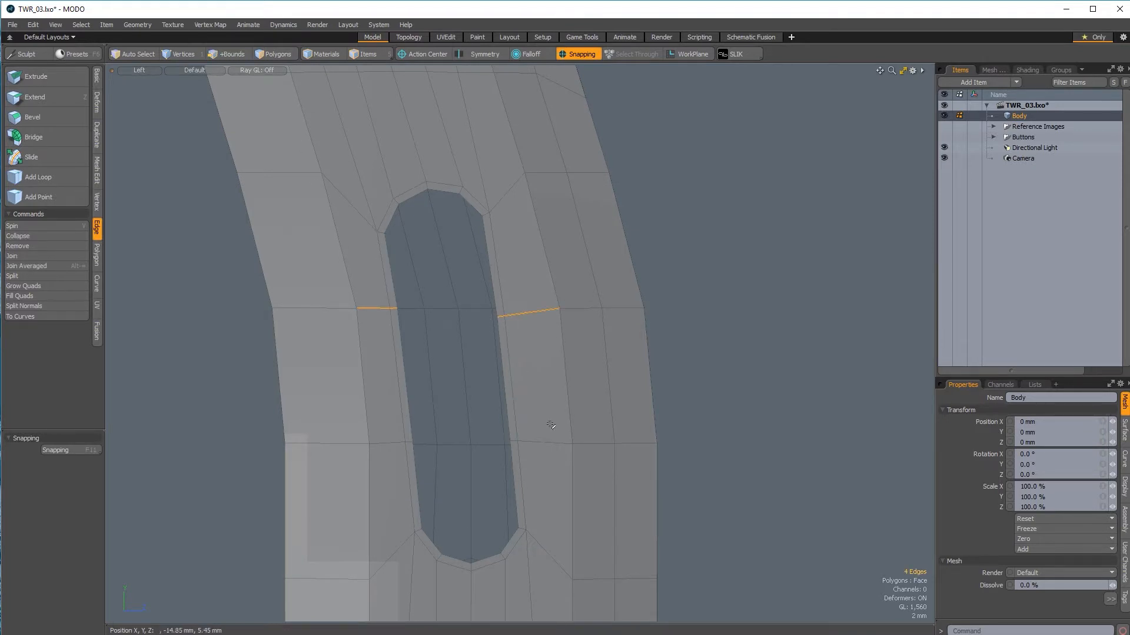
shift+click(547, 442)
shift+click(512, 442)
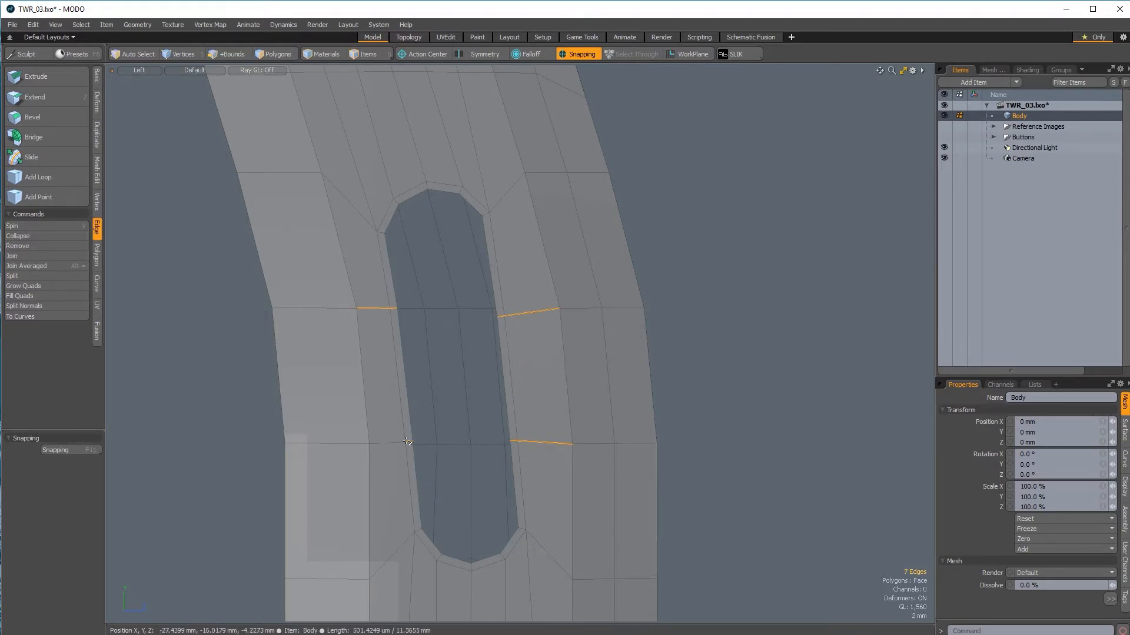
shift+click(396, 442)
key(ctrl+BackSpace)
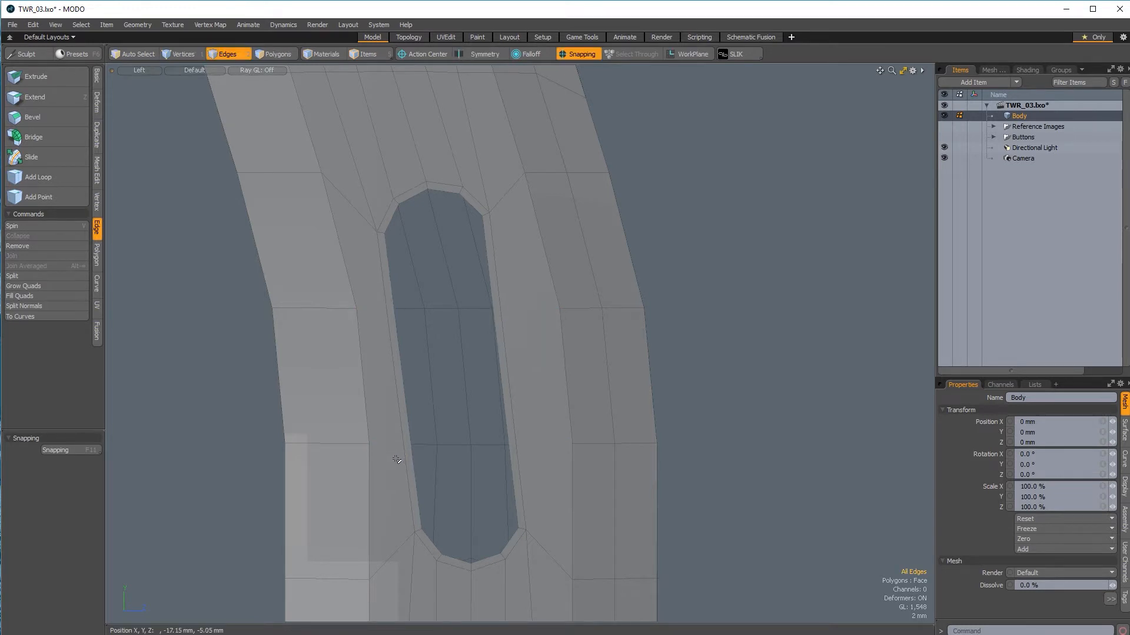
Step: Recut two straight horizontal rows of edges across both sides of the slot with Edge Slice, joining the surrounding edge loops
key(c)
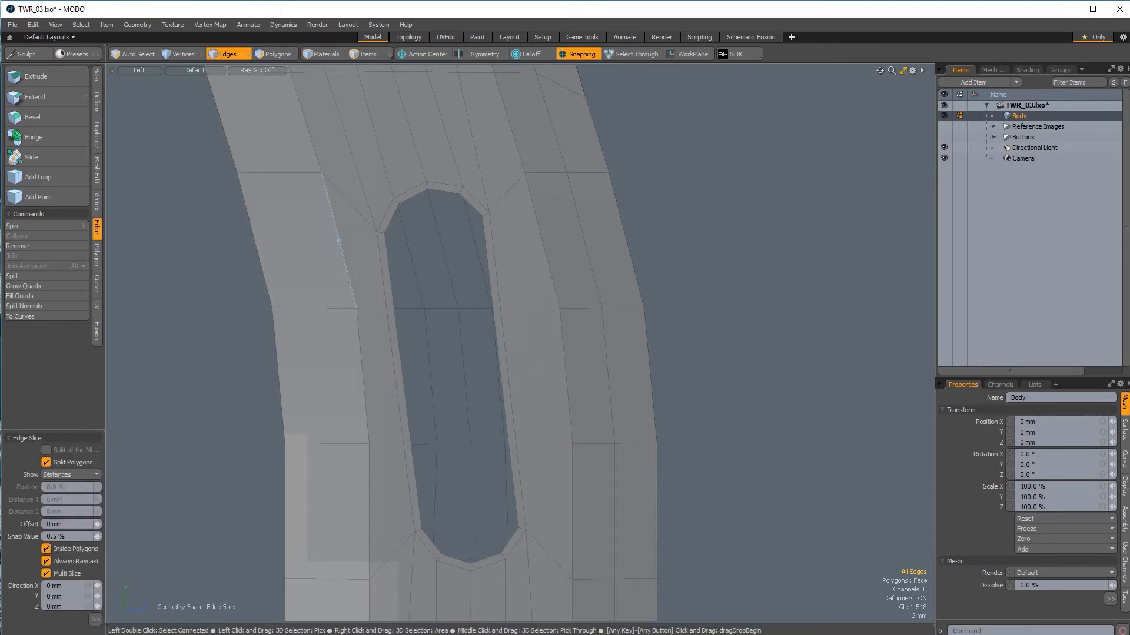
click(356, 308)
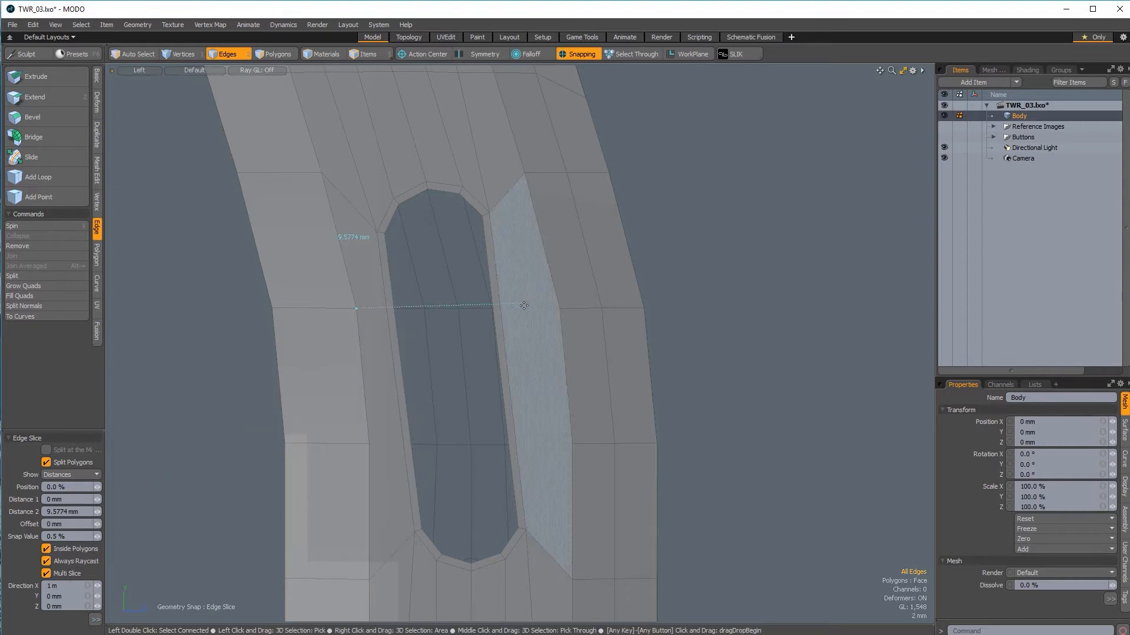
click(557, 302)
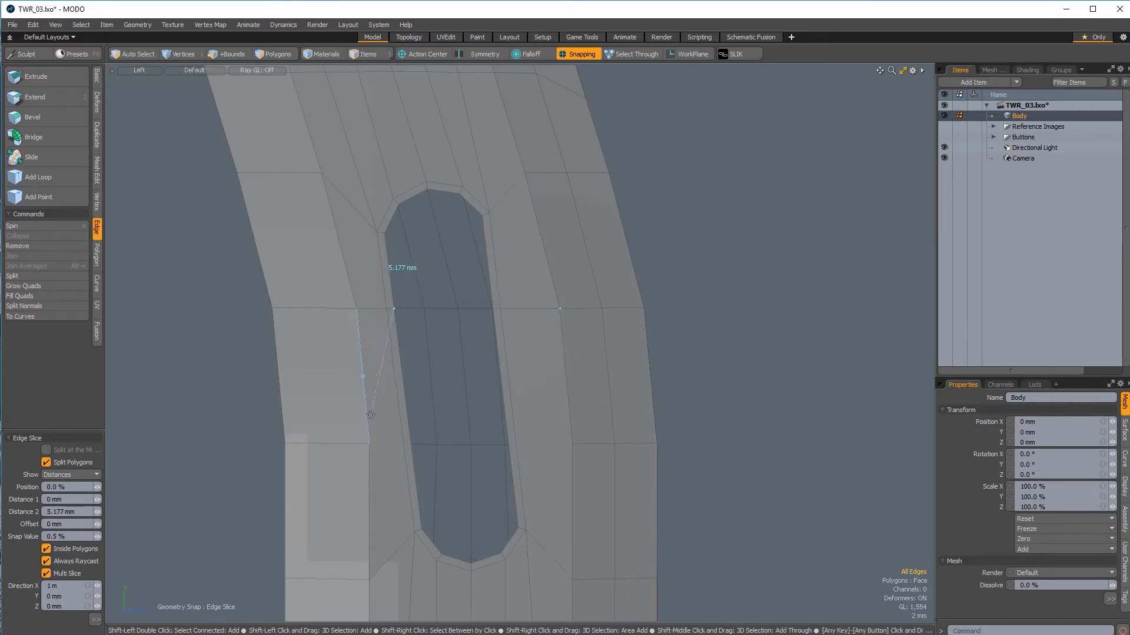
click(412, 457)
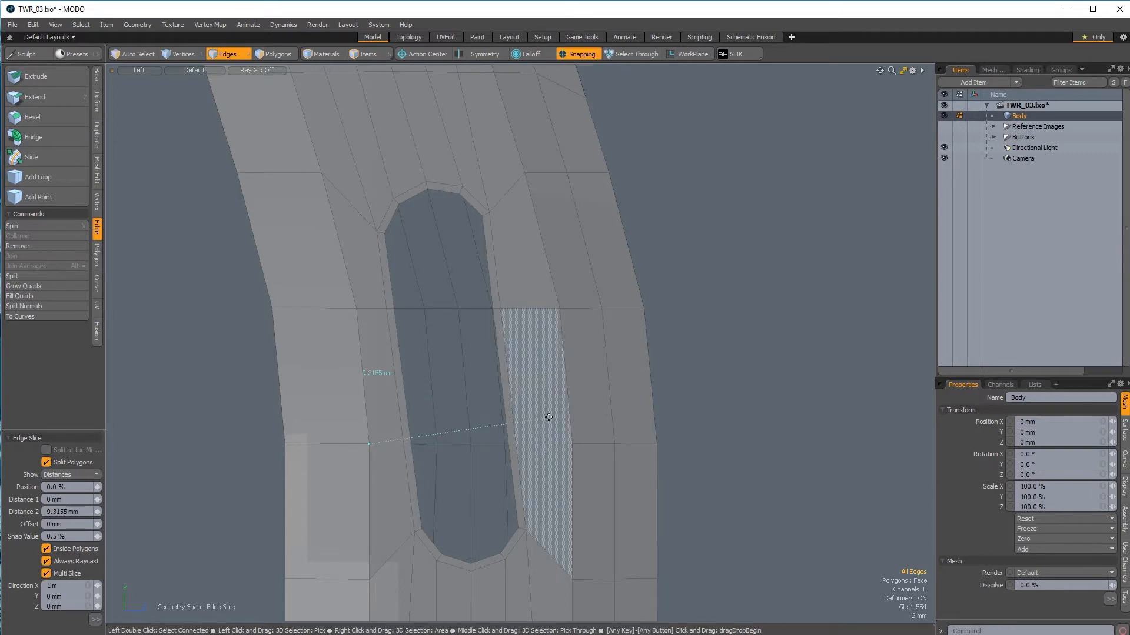
click(572, 444)
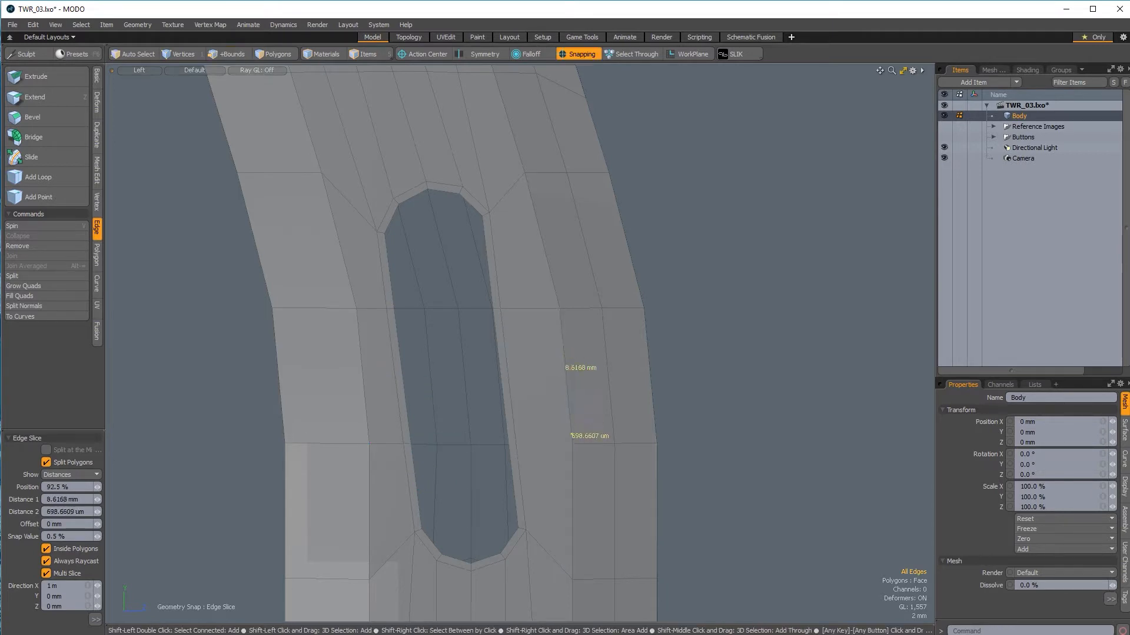
click(411, 440)
key(space)
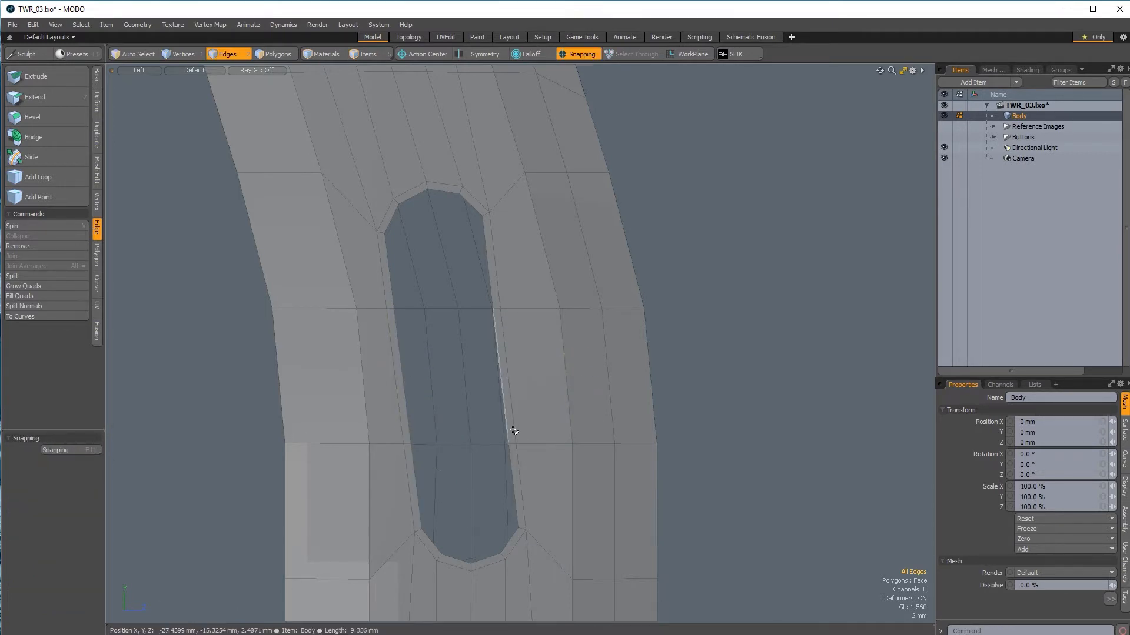
Step: Examine the Body's recut slot area and side edge flow from several angles in the Perspective view
scroll(511, 430, down, 4)
alt+shift+drag(500, 430, 493, 377)
alt+shift+drag(493, 376, 497, 484)
key(ctrl+space)
click(582, 400)
alt+drag(582, 400, 432, 297)
alt+shift+drag(432, 298, 384, 295)
alt+drag(666, 293, 533, 309)
alt+shift+drag(533, 309, 597, 319)
alt+drag(609, 427, 501, 412)
alt+shift+drag(501, 412, 524, 335)
alt+drag(523, 335, 465, 347)
alt+shift+drag(464, 348, 559, 288)
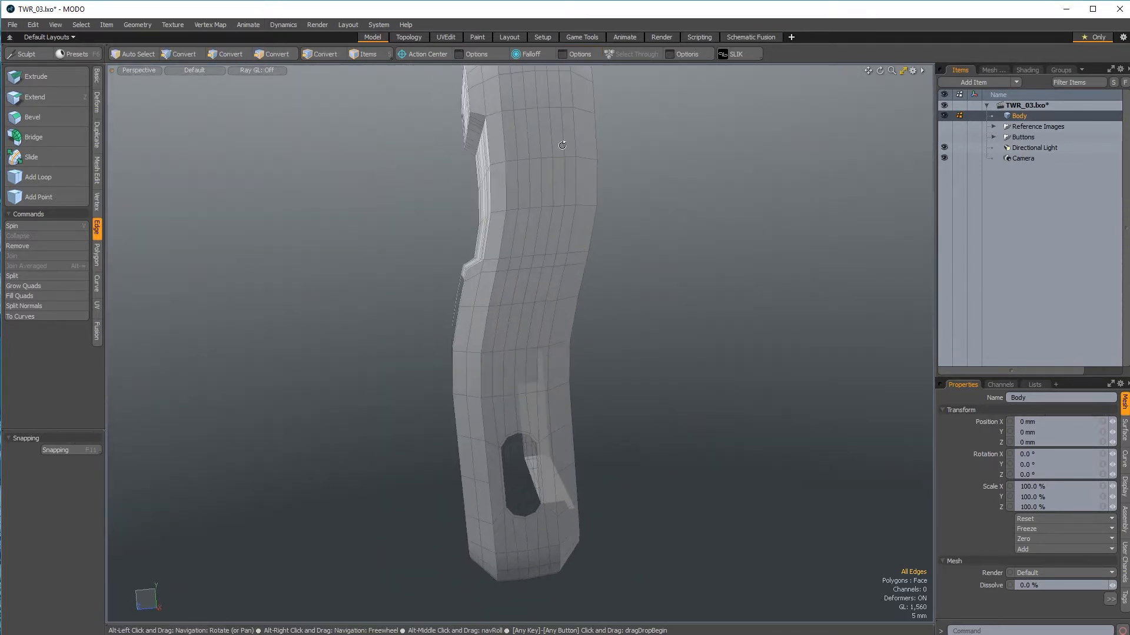
alt+shift+drag(391, 227, 313, 229)
Step: Turn off snapping and select the polygons on the rear half of the Body's upper section in the Right view
key(ctrl+space)
click(573, 319)
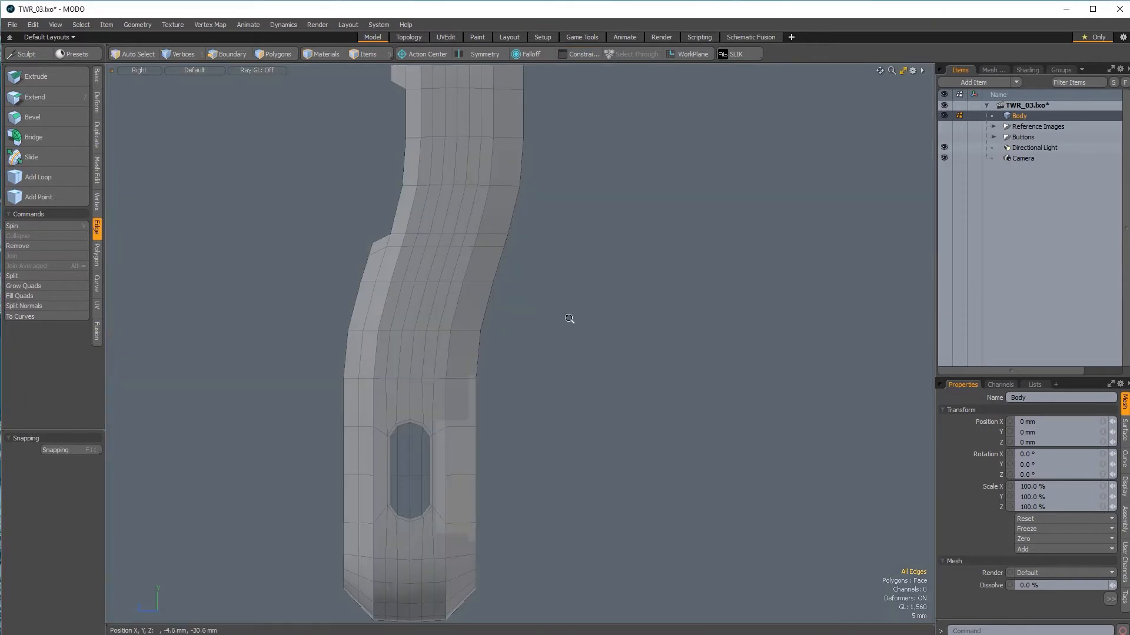
ctrl+alt+drag(571, 321, 508, 310)
alt+shift+drag(508, 310, 470, 380)
ctrl+alt+drag(462, 195, 493, 179)
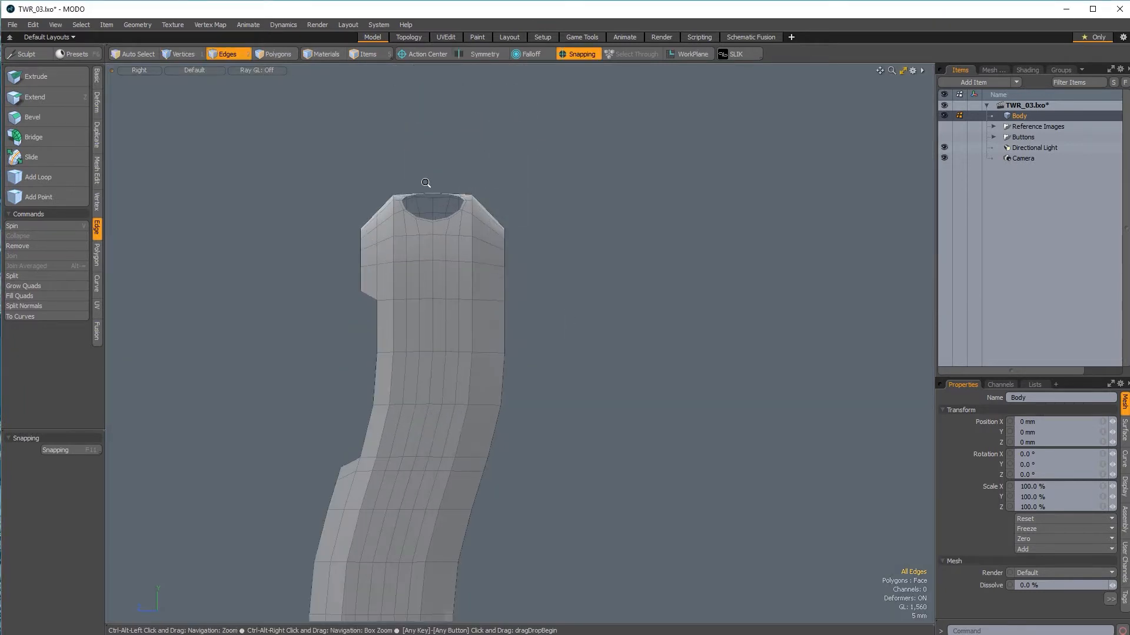
right_drag(574, 134, 544, 180)
ctrl+alt+drag(542, 165, 588, 120)
ctrl+alt+drag(464, 297, 442, 284)
alt+shift+drag(443, 284, 399, 262)
click(576, 58)
alt+shift+drag(399, 262, 398, 290)
ctrl+alt+drag(397, 290, 414, 287)
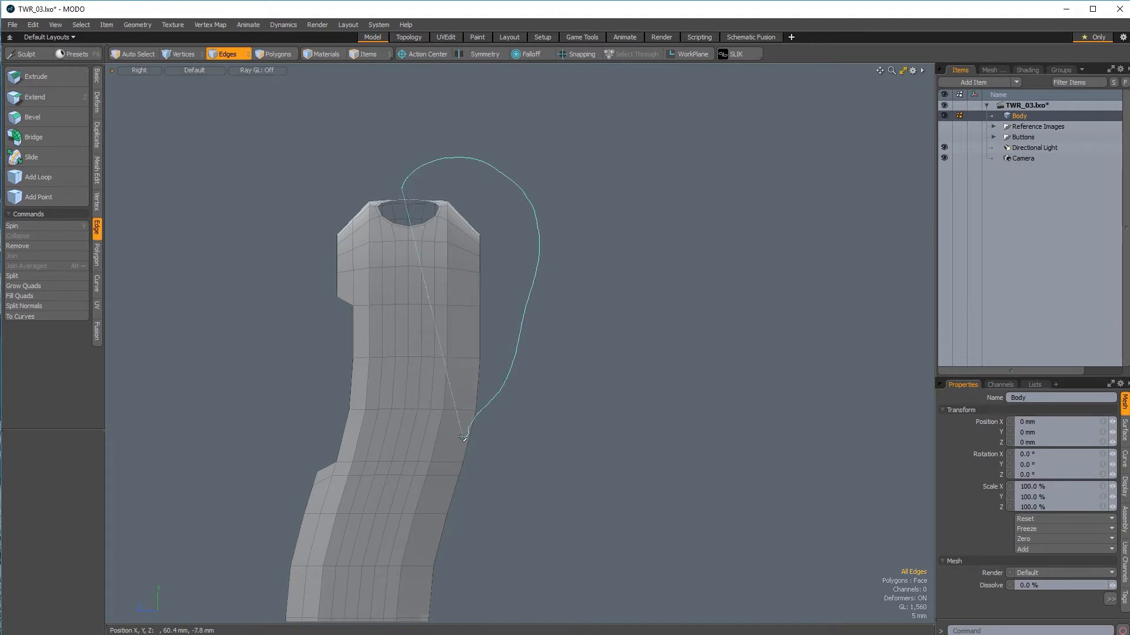
right_drag(397, 422, 396, 423)
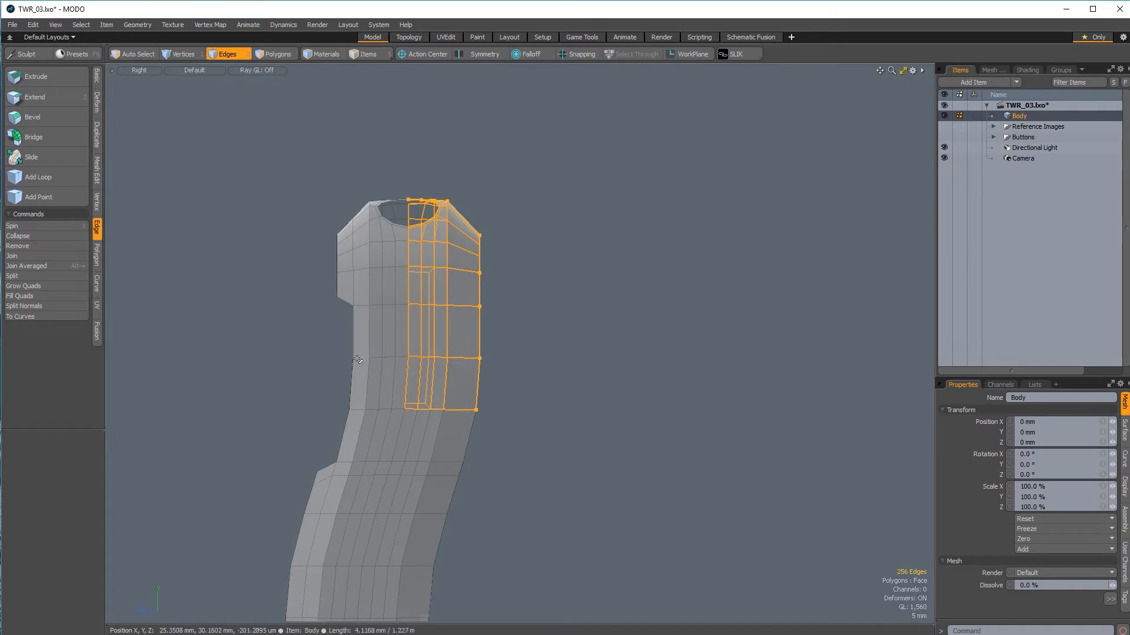
key(3)
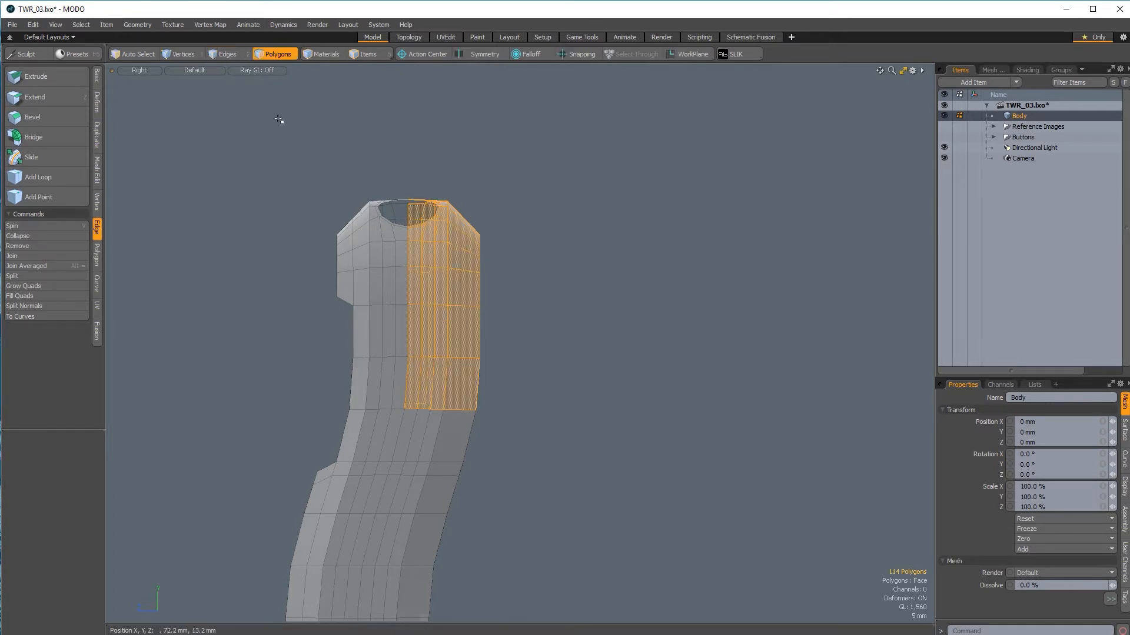
Step: Extend the polygon selection down the rear half of the Body's middle section to the top of the side slot
scroll(499, 386, down, 3)
alt+shift+drag(500, 386, 520, 268)
scroll(507, 303, up, 2)
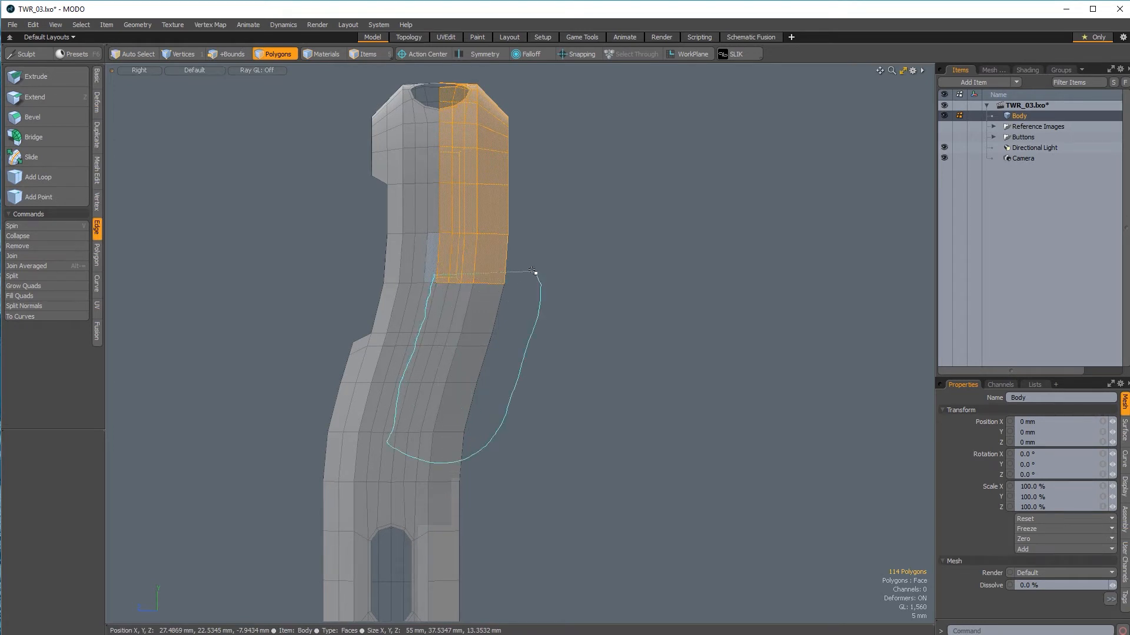
shift+middle_drag(532, 272, 531, 271)
scroll(571, 321, down, 2)
alt+shift+drag(547, 368, 589, 213)
scroll(554, 264, up, 5)
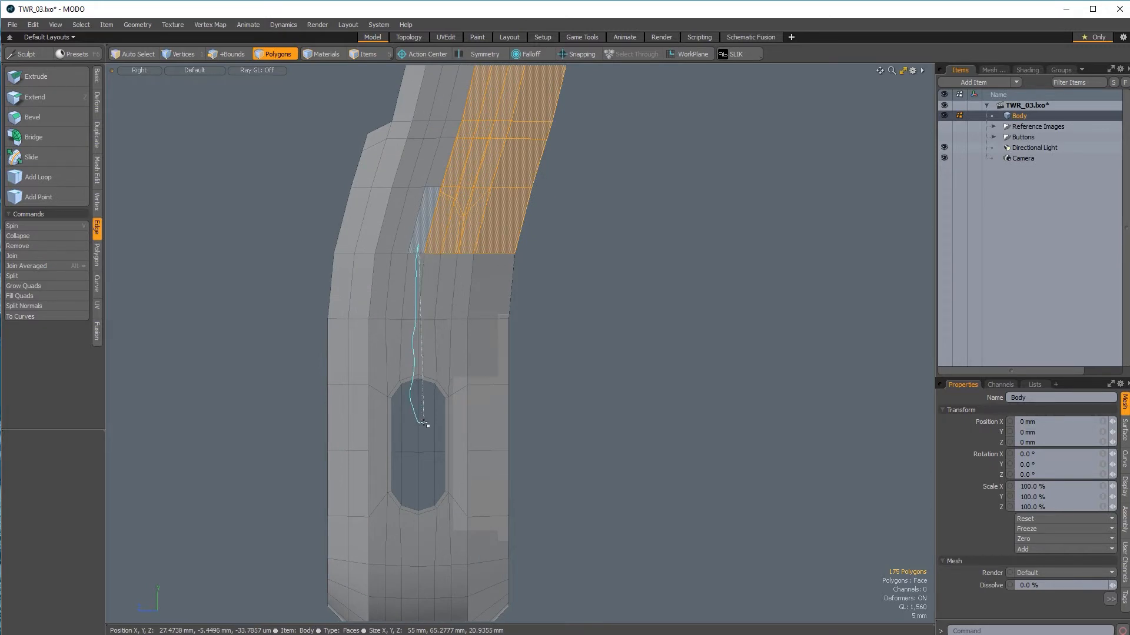
shift+middle_drag(551, 230, 547, 231)
Step: Add the remaining rear-half polygons around and below the side slot, and check the selection in the Perspective view
scroll(558, 300, down, 4)
alt+shift+drag(522, 423, 522, 323)
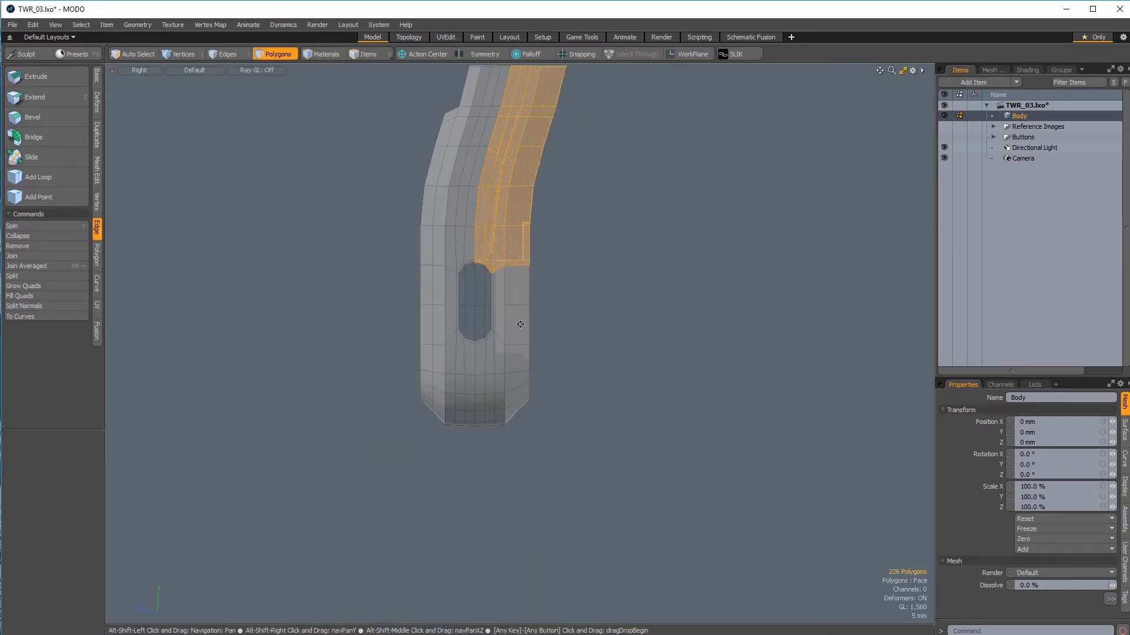
scroll(568, 321, up, 2)
shift+middle_drag(432, 229, 433, 292)
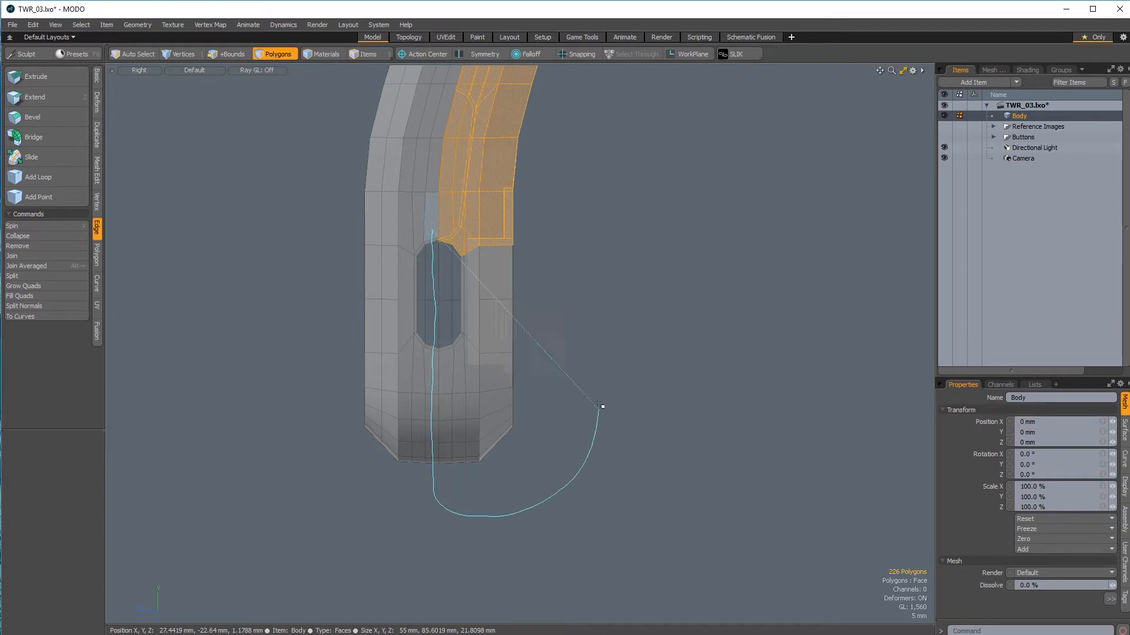
shift+middle_drag(599, 405, 604, 190)
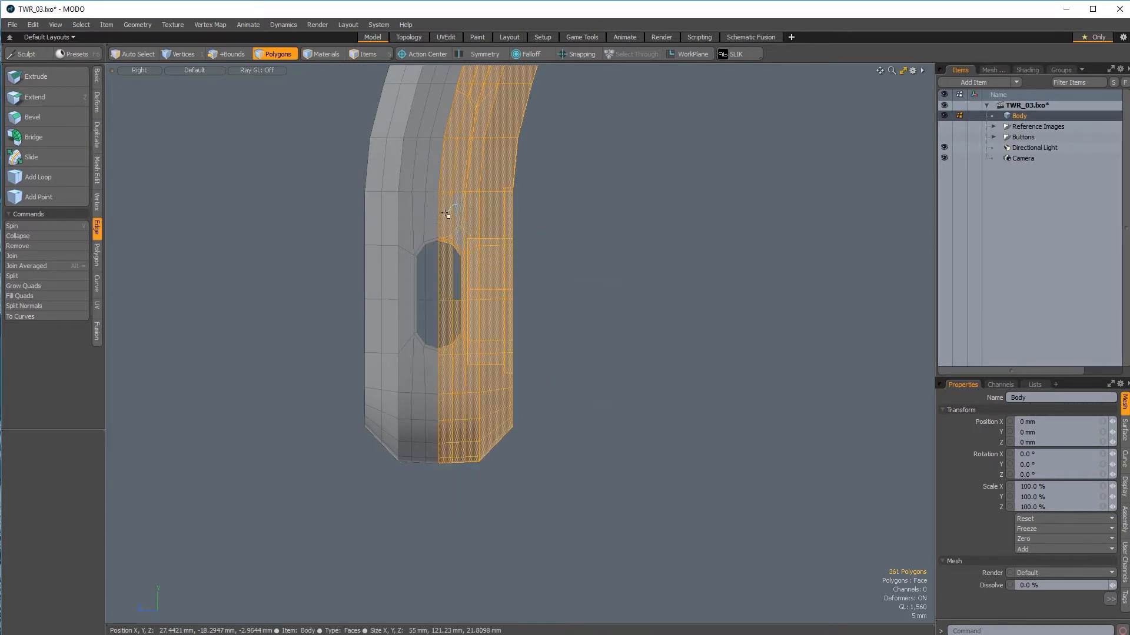
shift+middle_drag(489, 331, 555, 209)
alt+drag(582, 212, 553, 335)
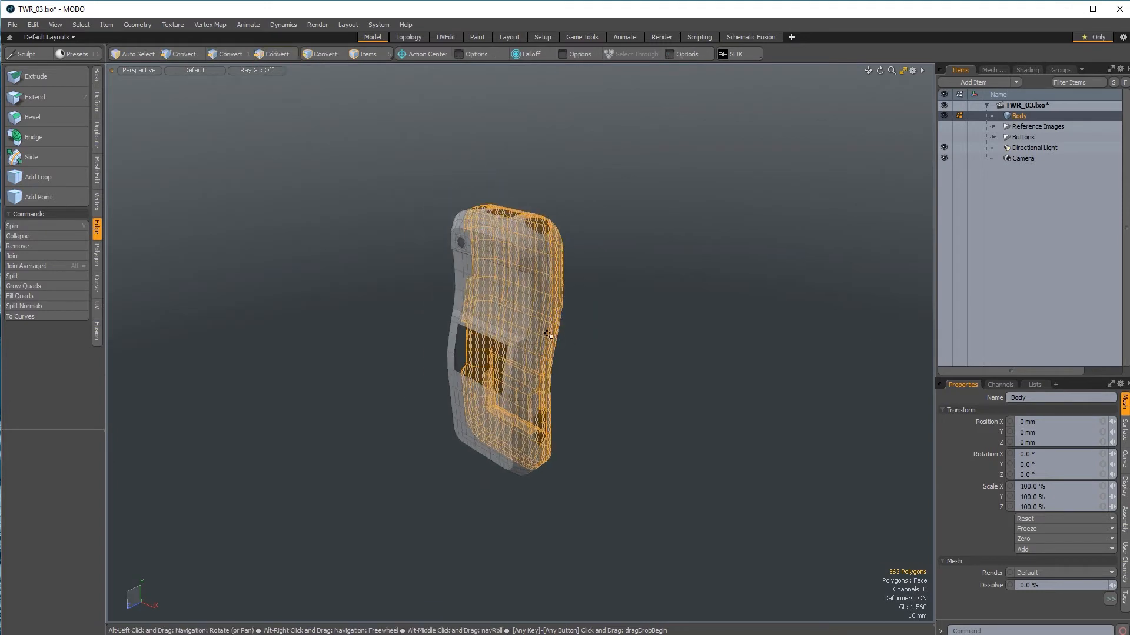
Step: Cut the selected rear polygons from the Body and paste them into a new mesh item named BackPart
key(ctrl+x)
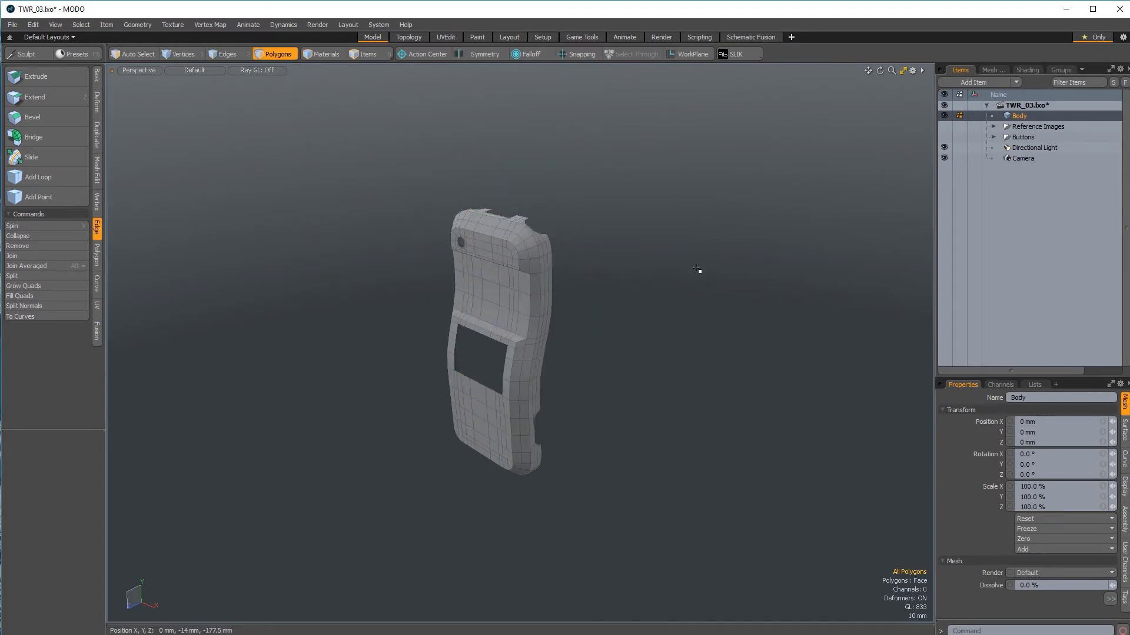
key(n)
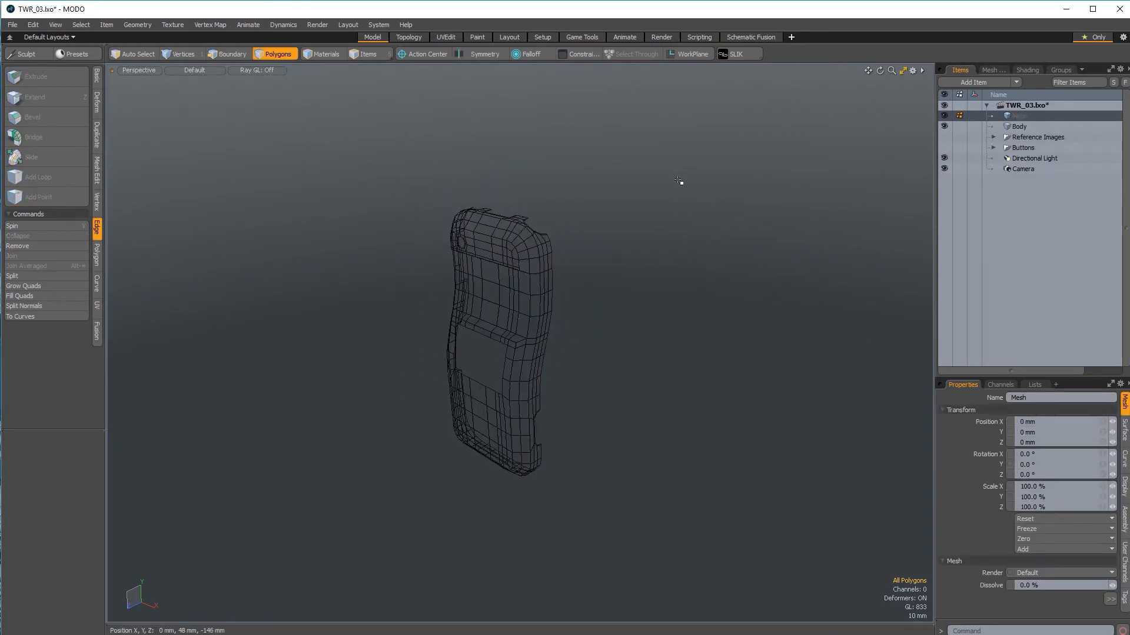
key(ctrl+v)
alt+drag(704, 341, 642, 480)
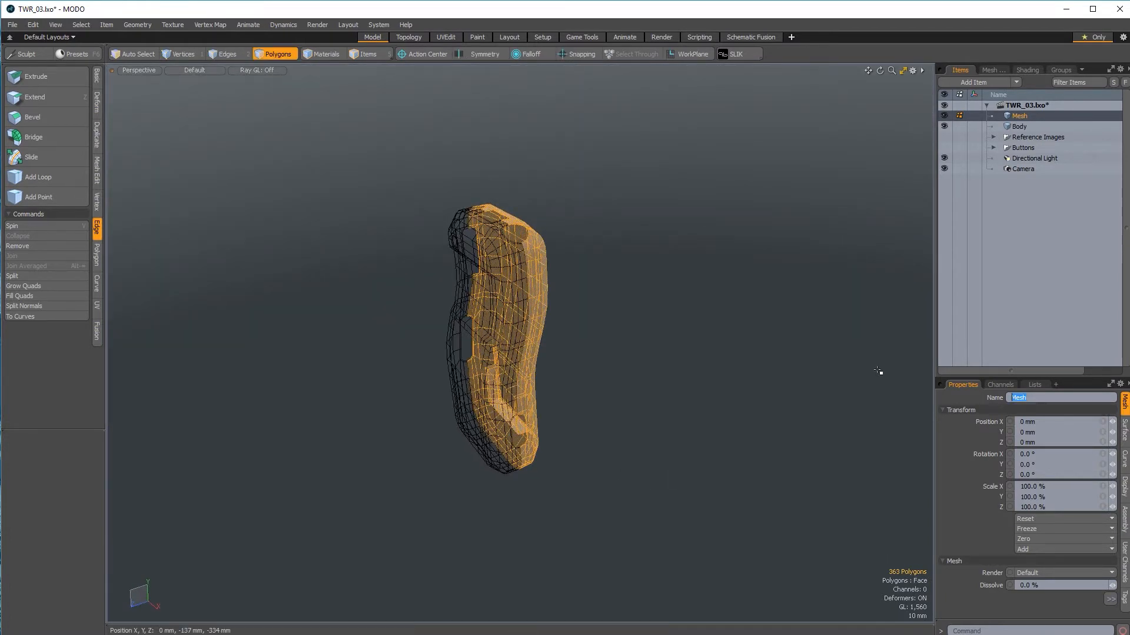
text(BackPart)
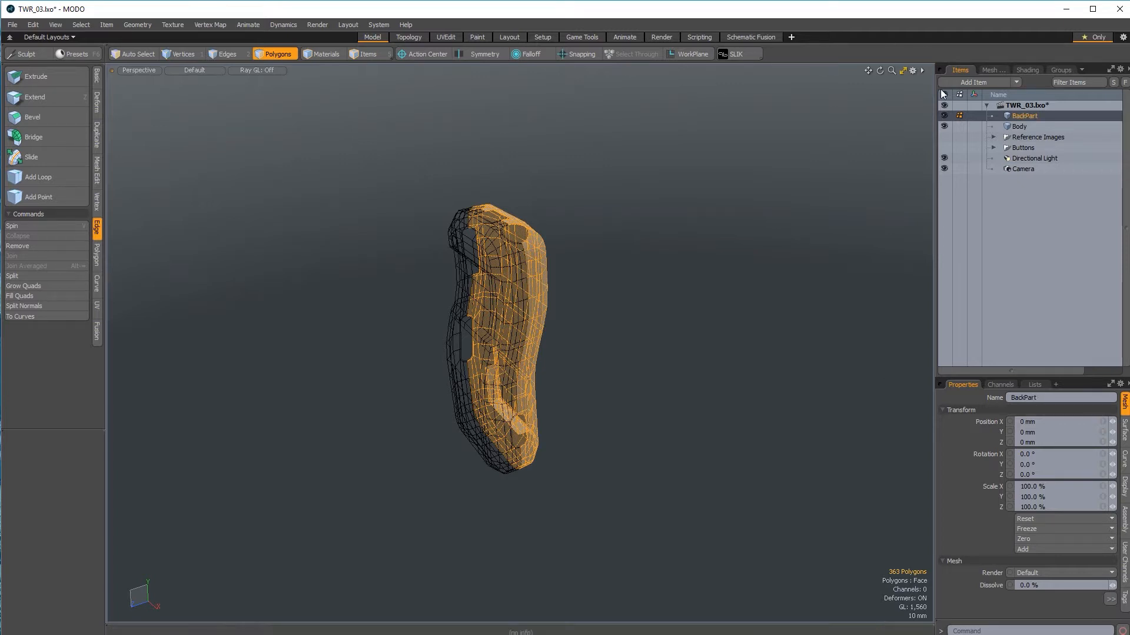
Step: Duplicate the remaining Body mesh as a separate item
click(1009, 127)
click(386, 57)
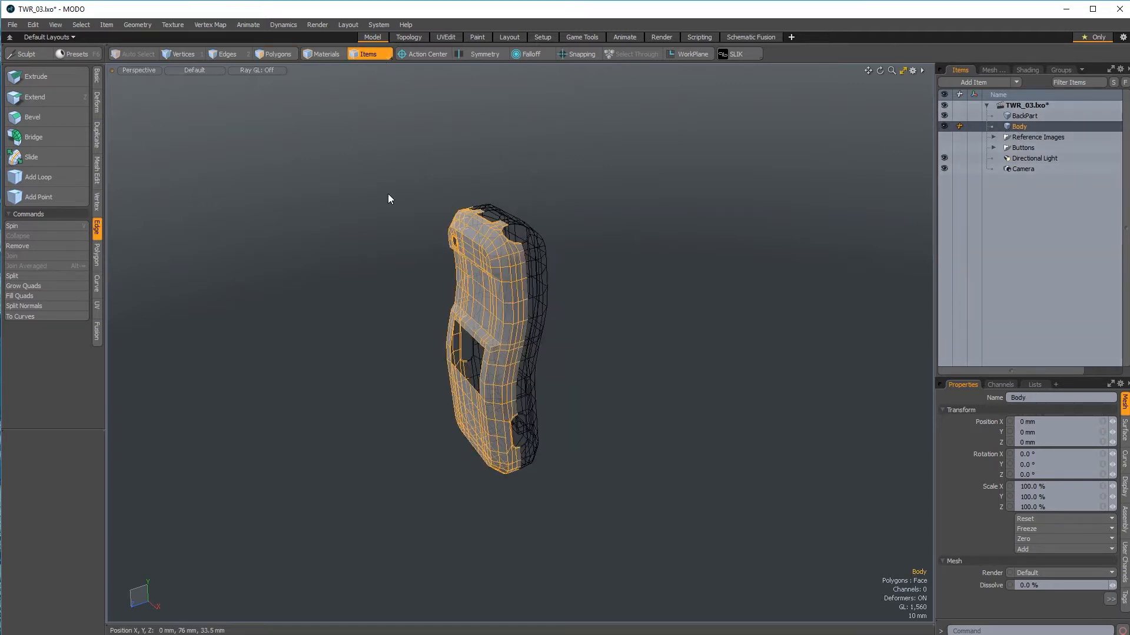
key(ctrl+d)
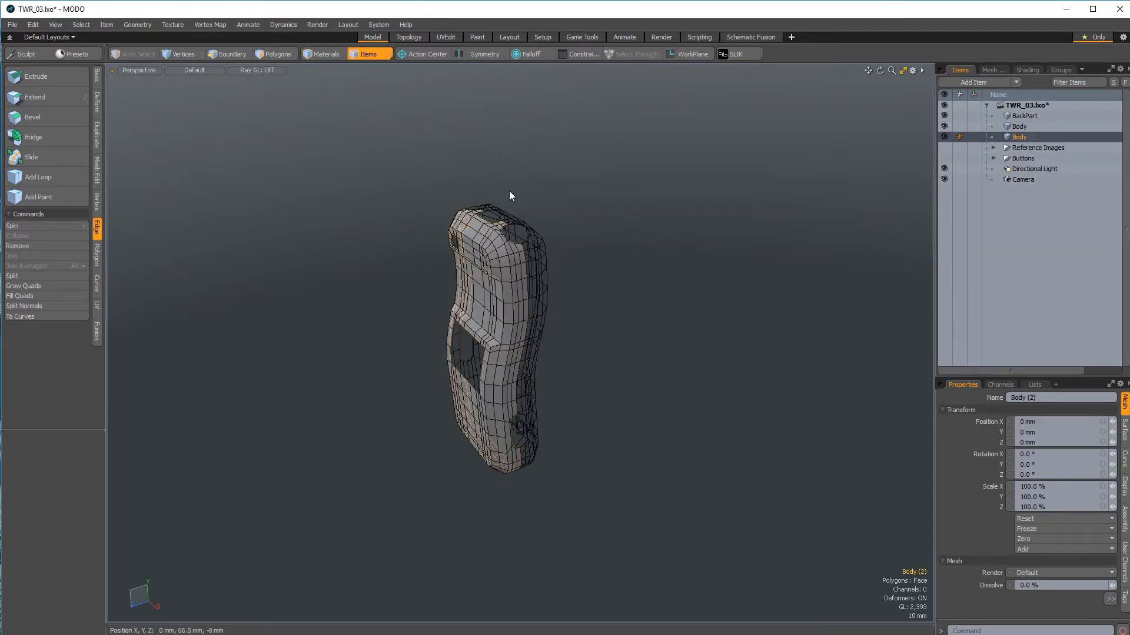
Step: Rename the duplicated Body item as FrontPart
click(1023, 136)
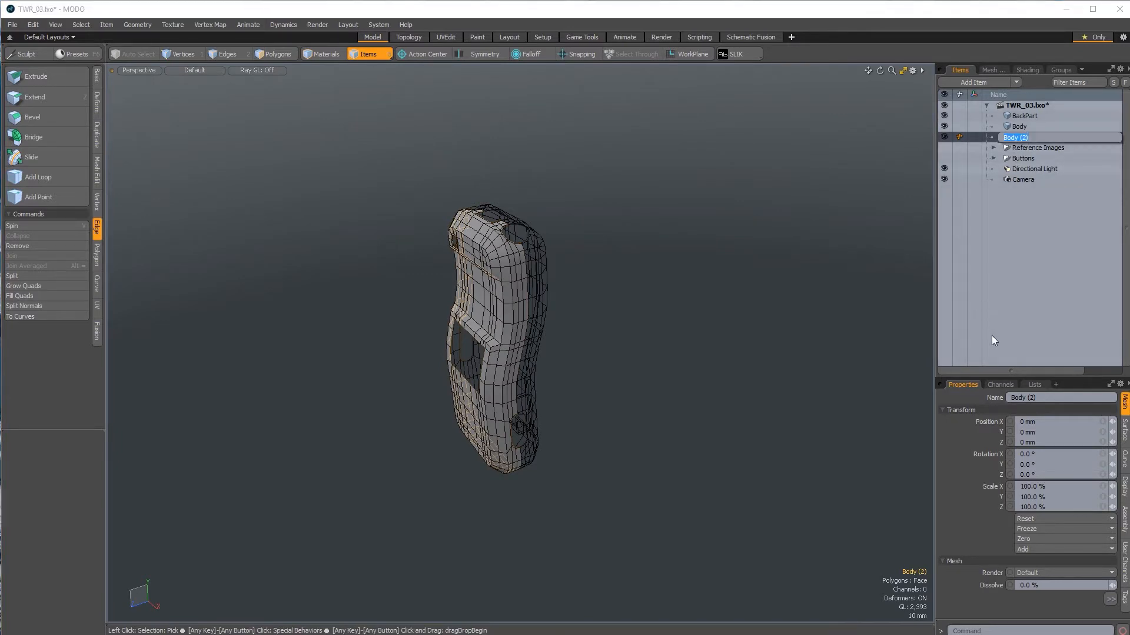
click(868, 366)
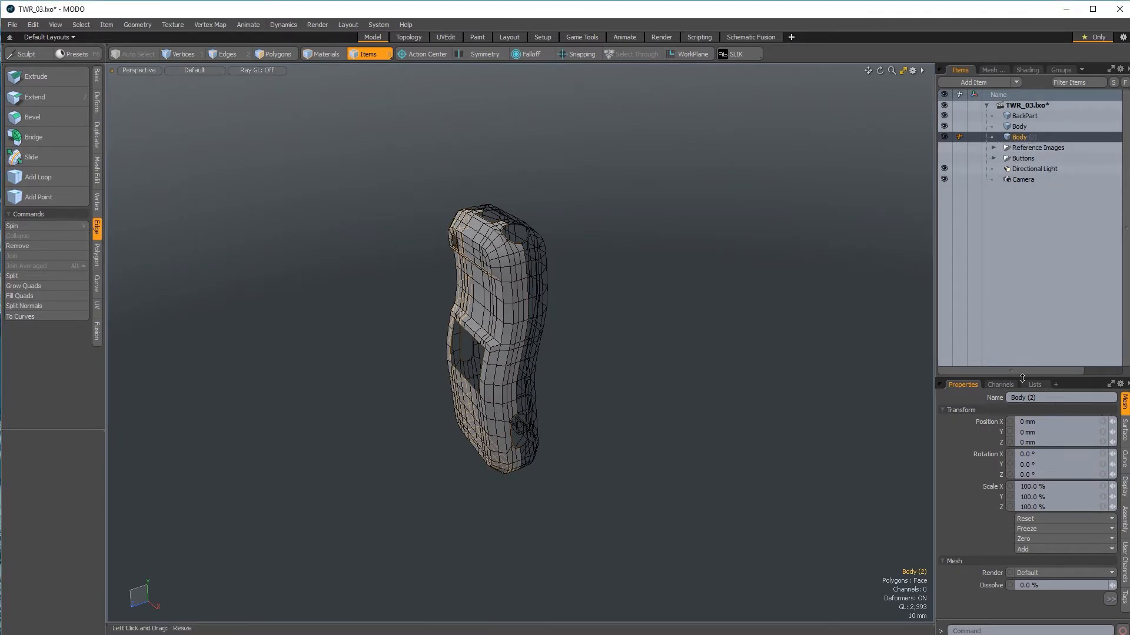
click(1042, 399)
text(Fron)
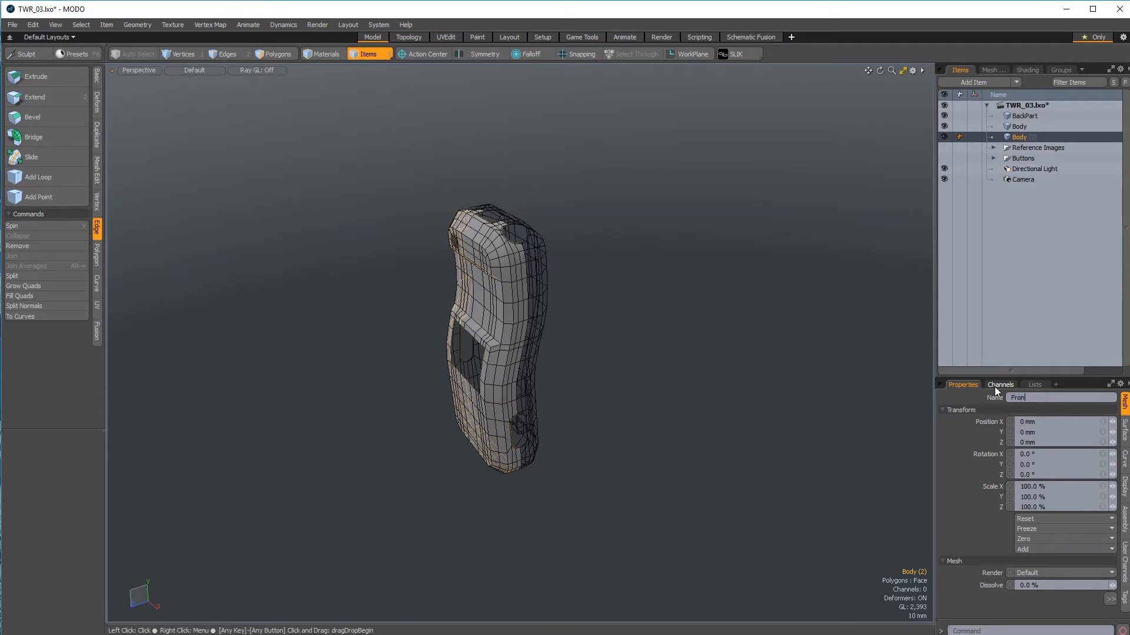
text(tPart)
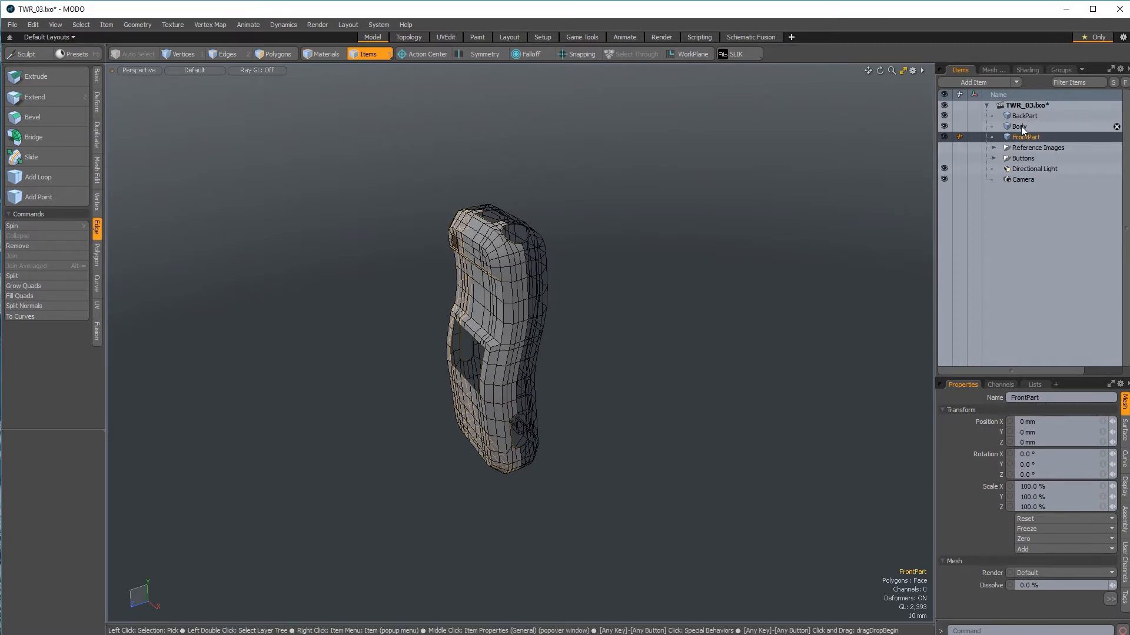
Step: Group BackPart and FrontPart under a group named EnclosureParts, separate from Body, and expand the group
drag(1028, 117, 1029, 132)
ctrl+click(1029, 138)
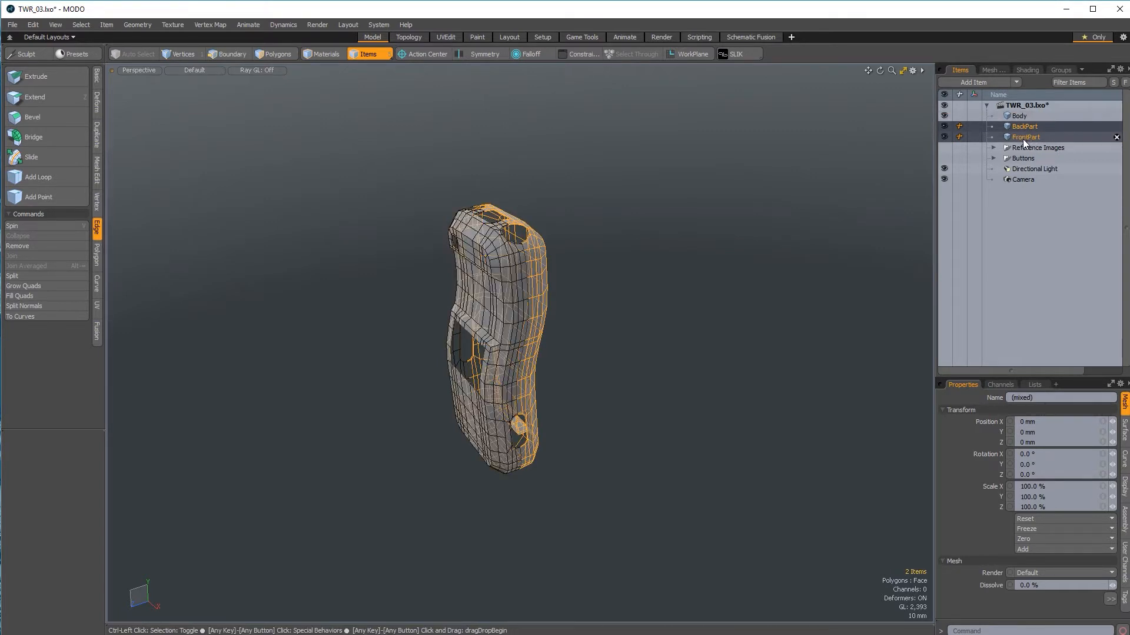
key(ctrl+g)
click(1059, 398)
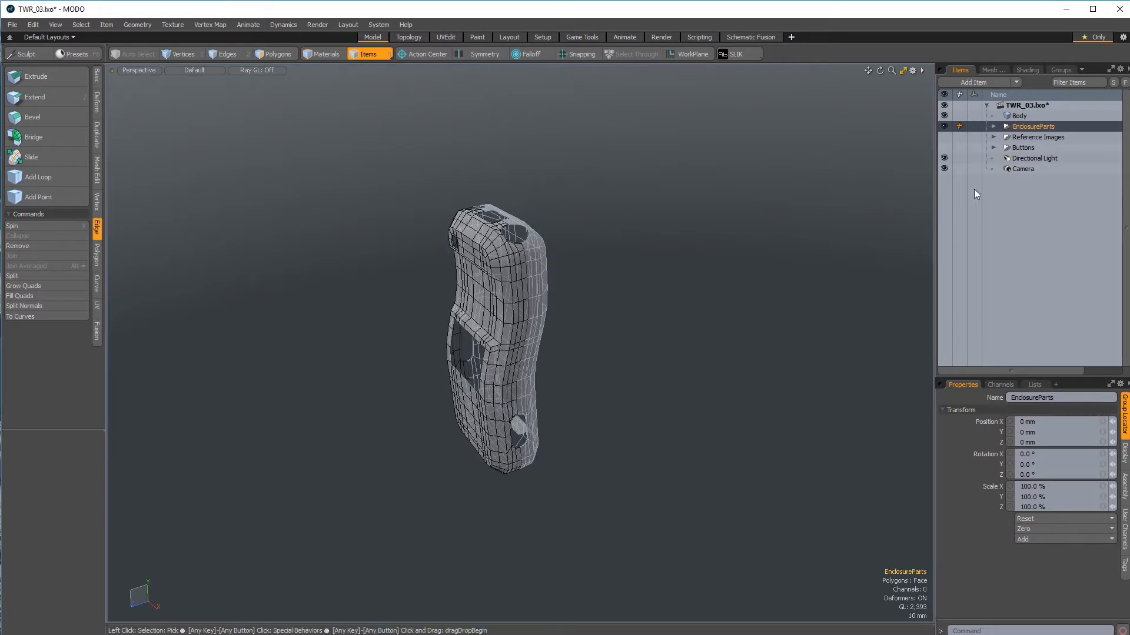
click(993, 127)
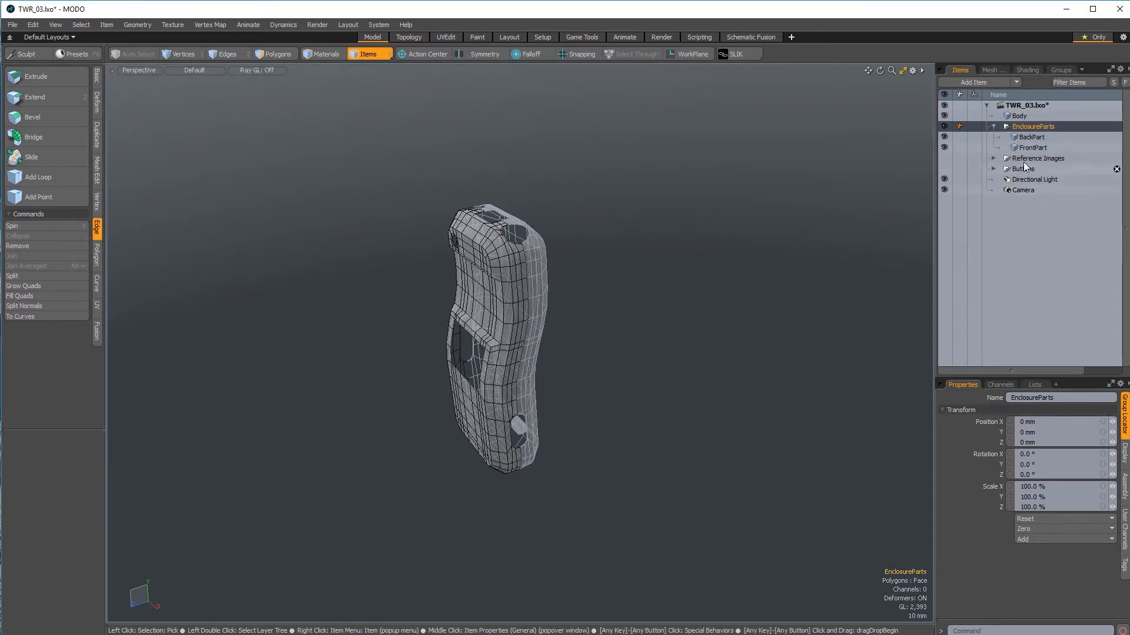
Step: Copy all BackPart polygons into the Body mesh, clear the selection, and check the rejoined Body from all sides
click(1025, 146)
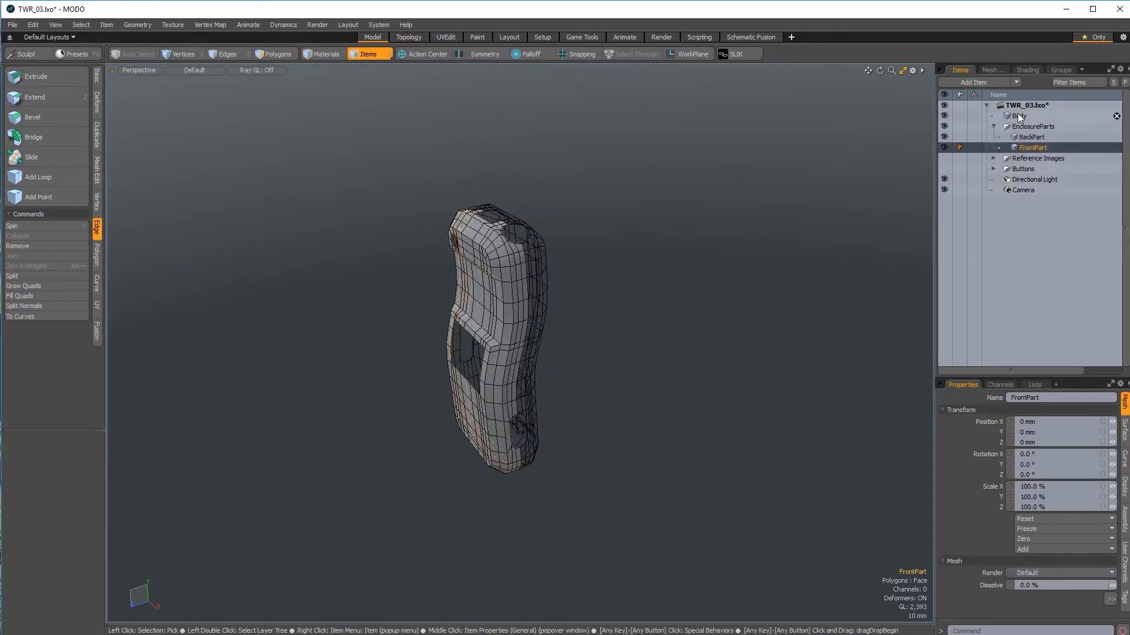
click(1033, 138)
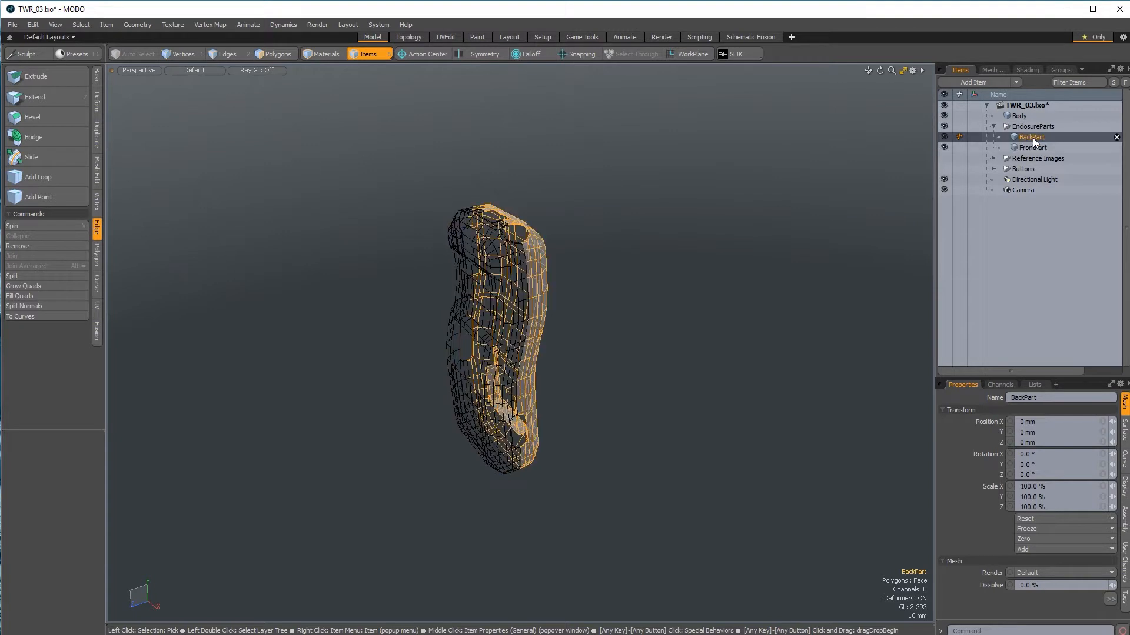
click(270, 54)
alt+drag(513, 384, 467, 303)
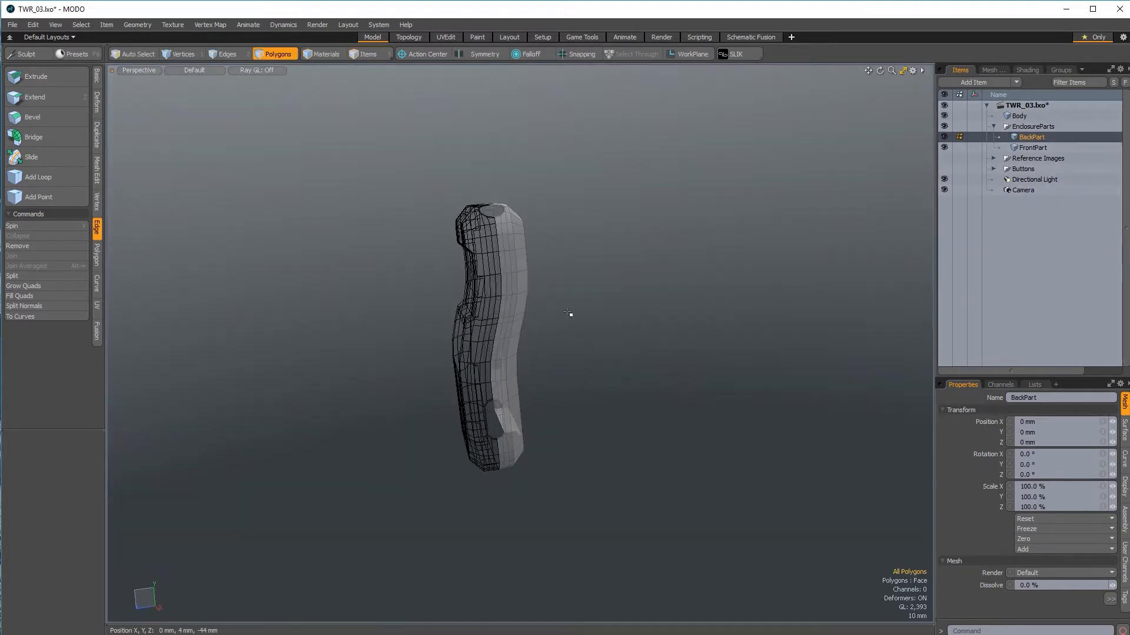
click(1020, 116)
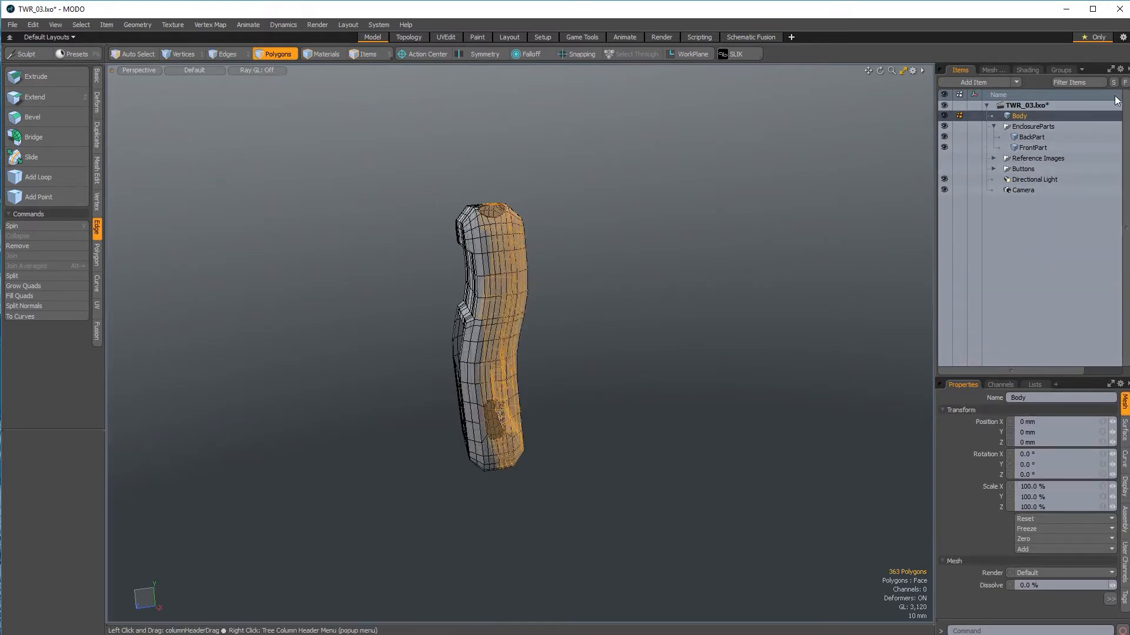
alt+drag(456, 294, 630, 353)
scroll(681, 431, up, 3)
scroll(414, 316, down, 3)
click(443, 366)
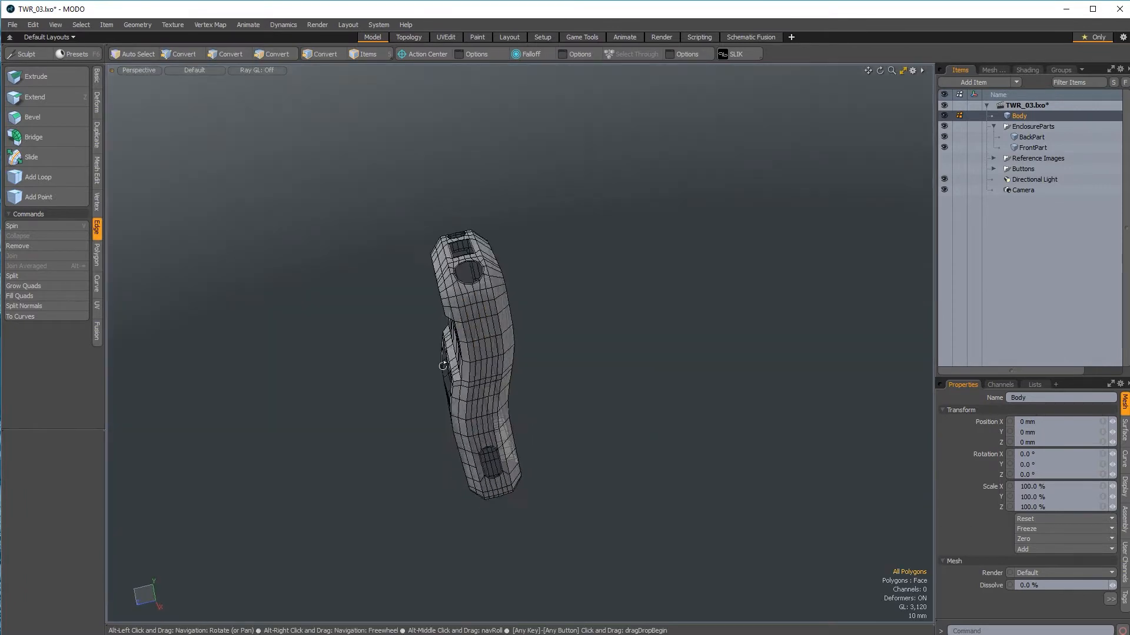
alt+drag(442, 366, 526, 316)
alt+drag(574, 390, 438, 330)
scroll(442, 272, up, 2)
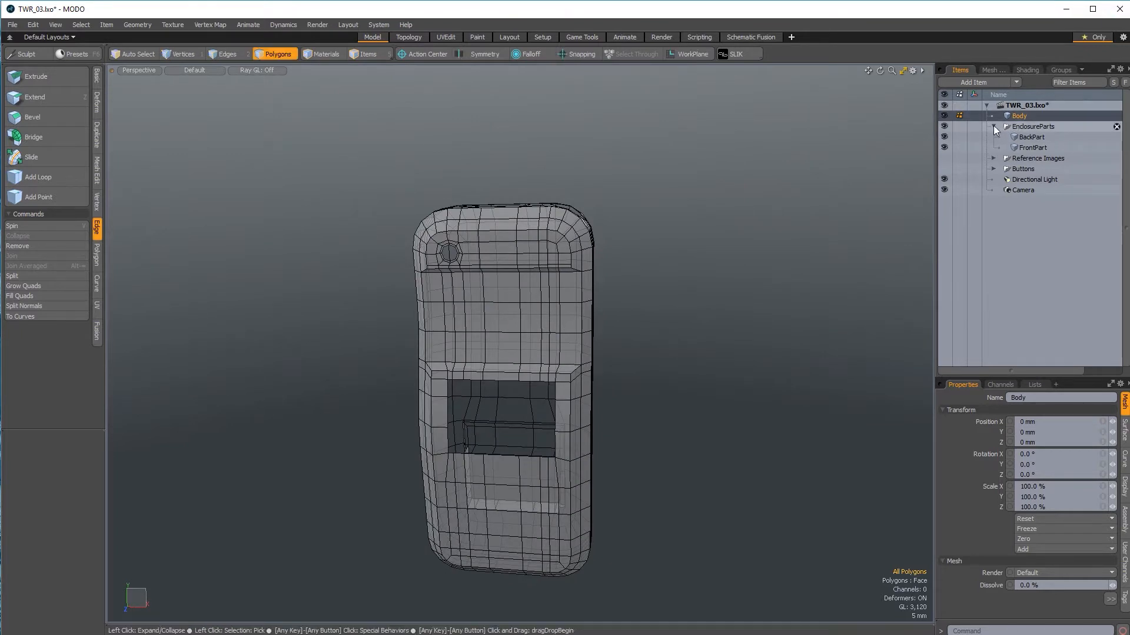
Step: Hide the Body and BackPart items and make FrontPart the active mesh, isolated for thickening
click(944, 115)
click(1031, 147)
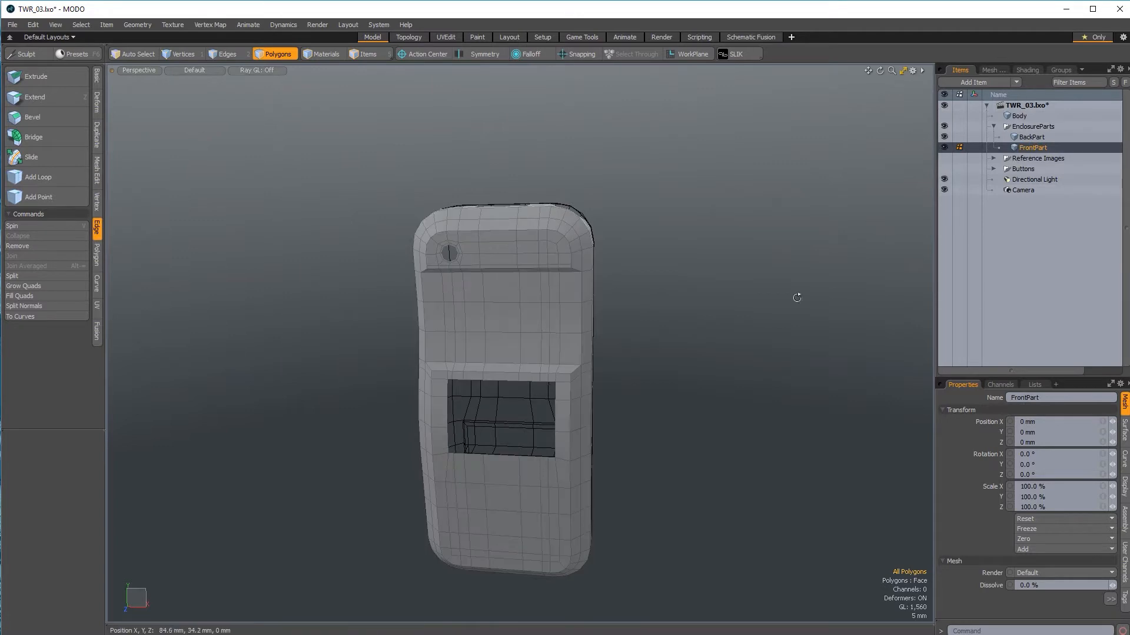
mouse_move(796, 297)
alt+mouse_down()
mouse_move(601, 412)
mouse_move(569, 443)
mouse_move(457, 206)
mouse_move(721, 361)
mouse_move(447, 448)
mouse_move(420, 469)
mouse_move(726, 479)
mouse_move(396, 396)
mouse_move(526, 236)
mouse_move(623, 194)
alt+mouse_up()
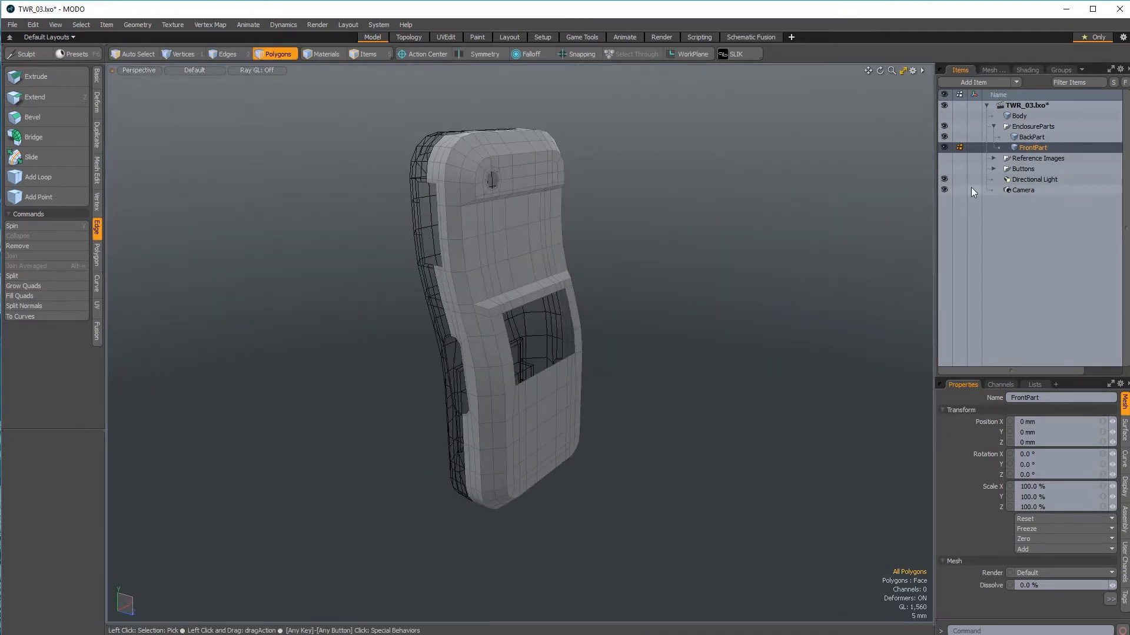
click(944, 137)
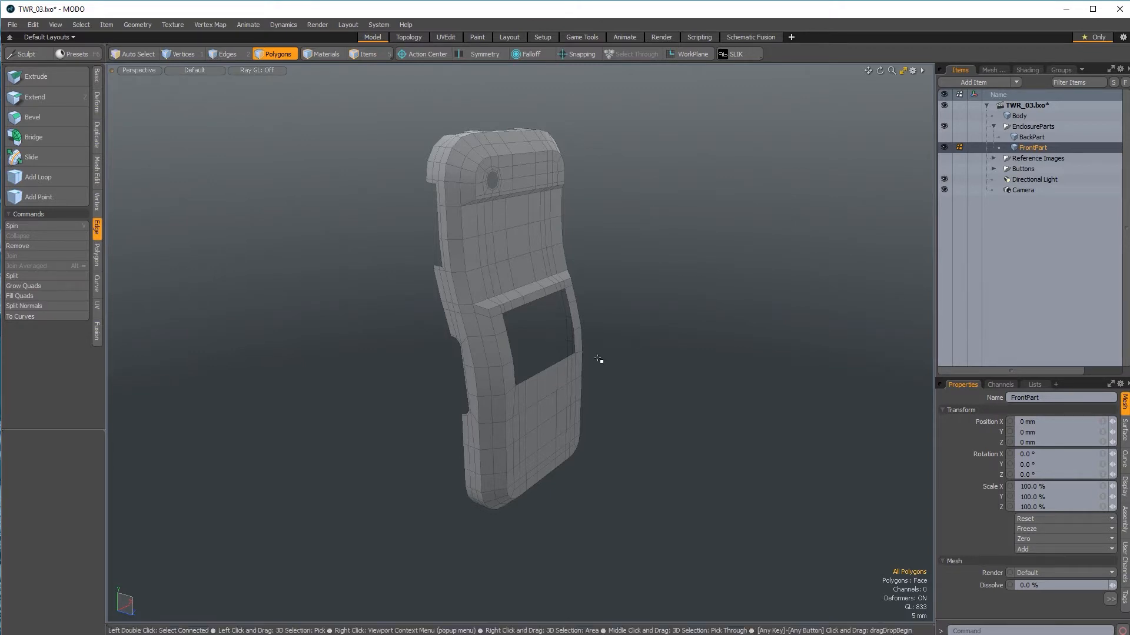
alt+drag(661, 259, 536, 377)
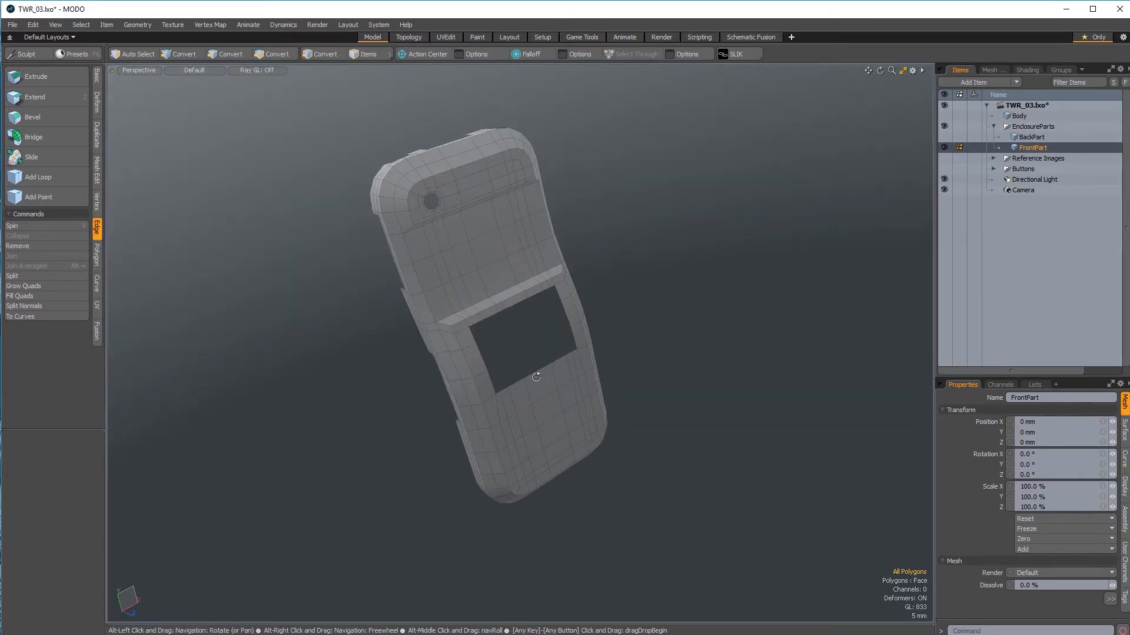
alt+drag(251, 224, 618, 477)
Step: Try a grouped polygon bevel on the whole FrontPart with a -1.5 mm shift and 2 segments, and undo it
key(b)
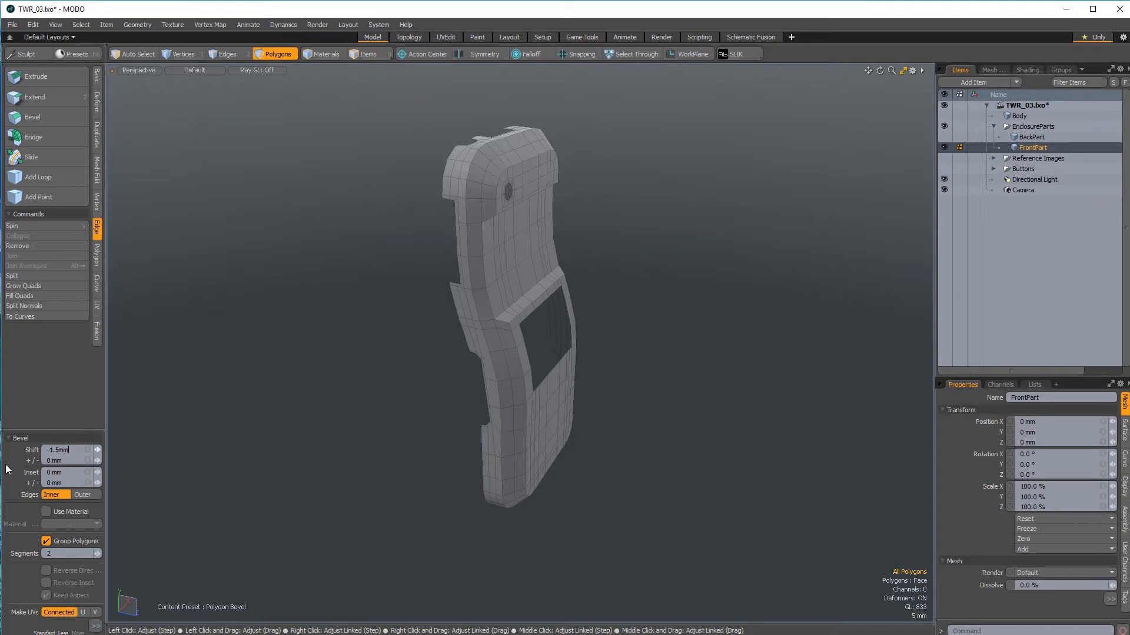
click(98, 627)
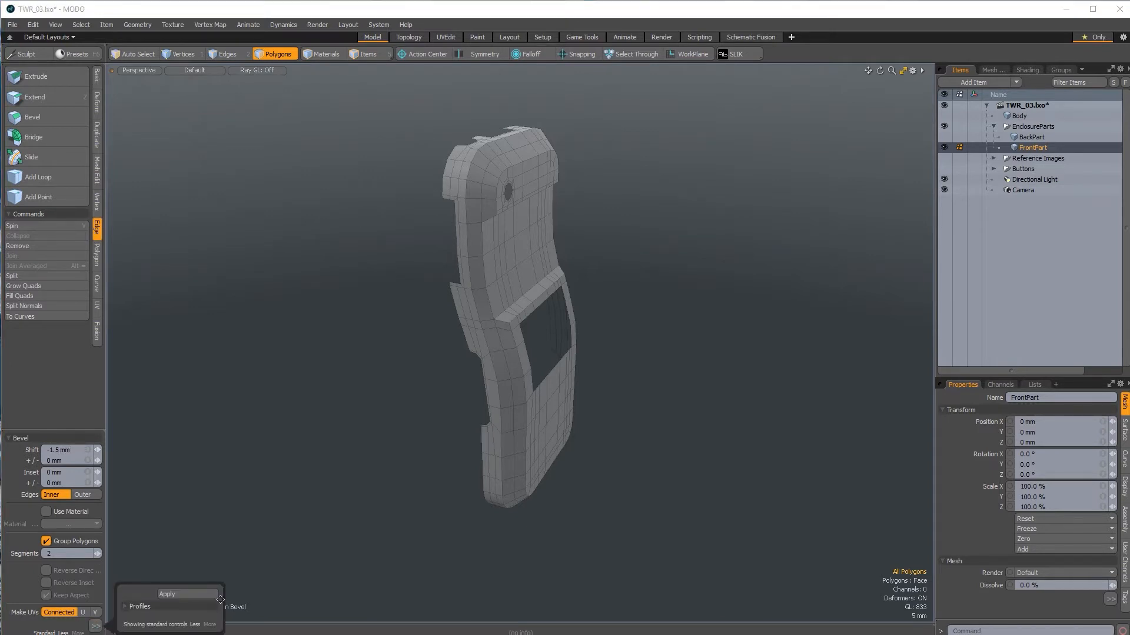
click(213, 593)
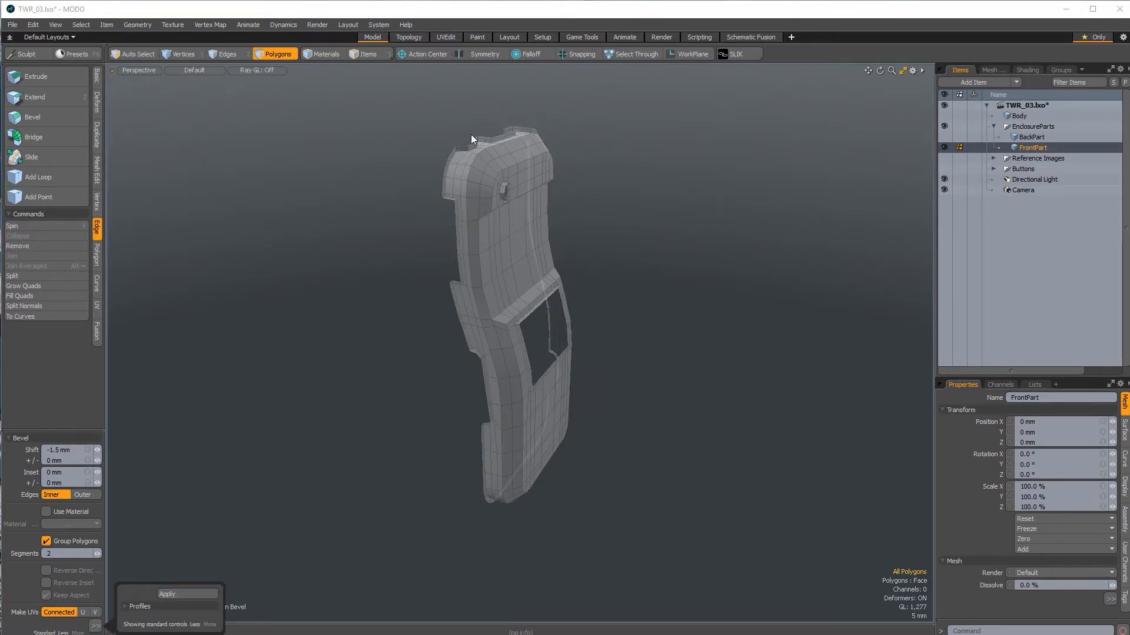
scroll(499, 141, up, 5)
alt+drag(536, 232, 338, 164)
ctrl+alt+drag(337, 165, 351, 163)
scroll(210, 472, down, 4)
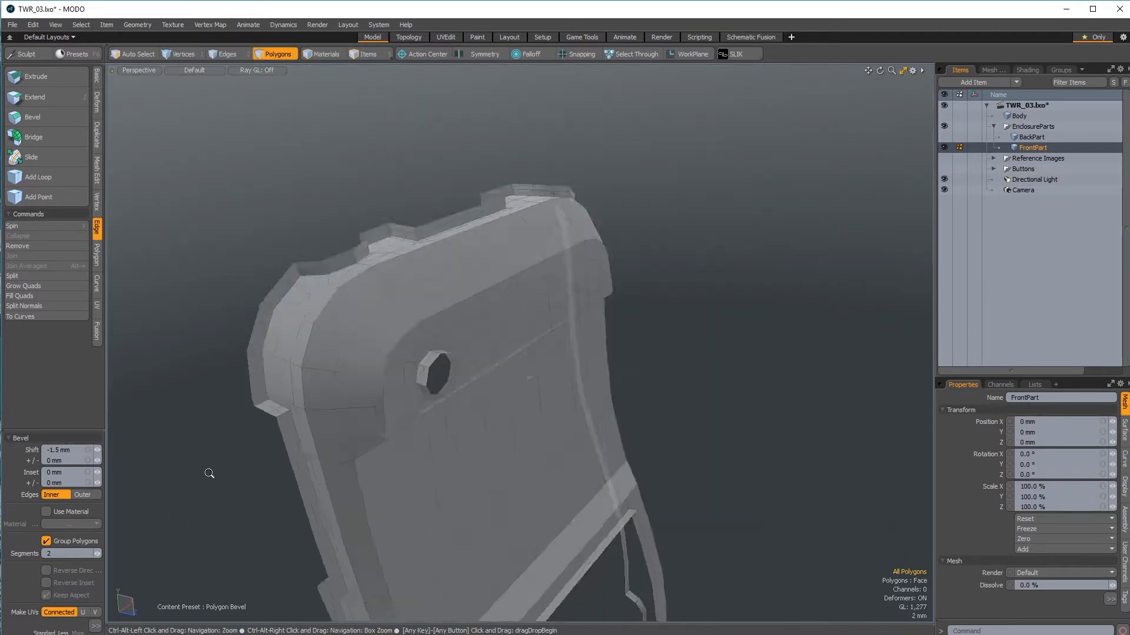
alt+shift+drag(210, 472, 373, 366)
key(ctrl+z)
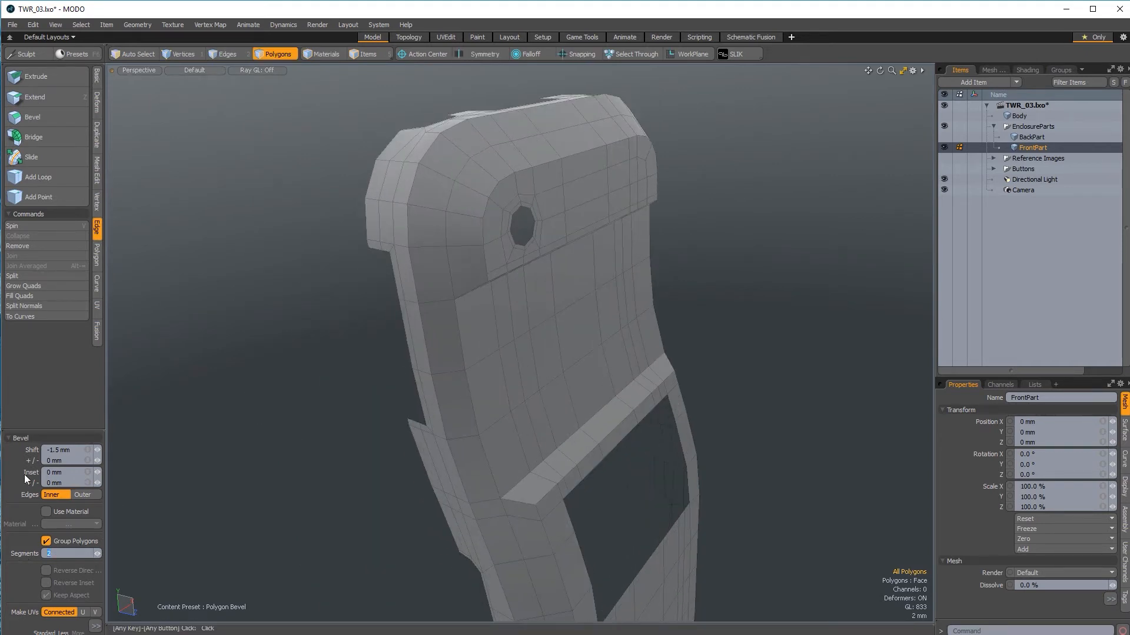
Step: Bevel all FrontPart polygons as a group with a -1.5 mm shift and 0 segments
text(0)
click(95, 627)
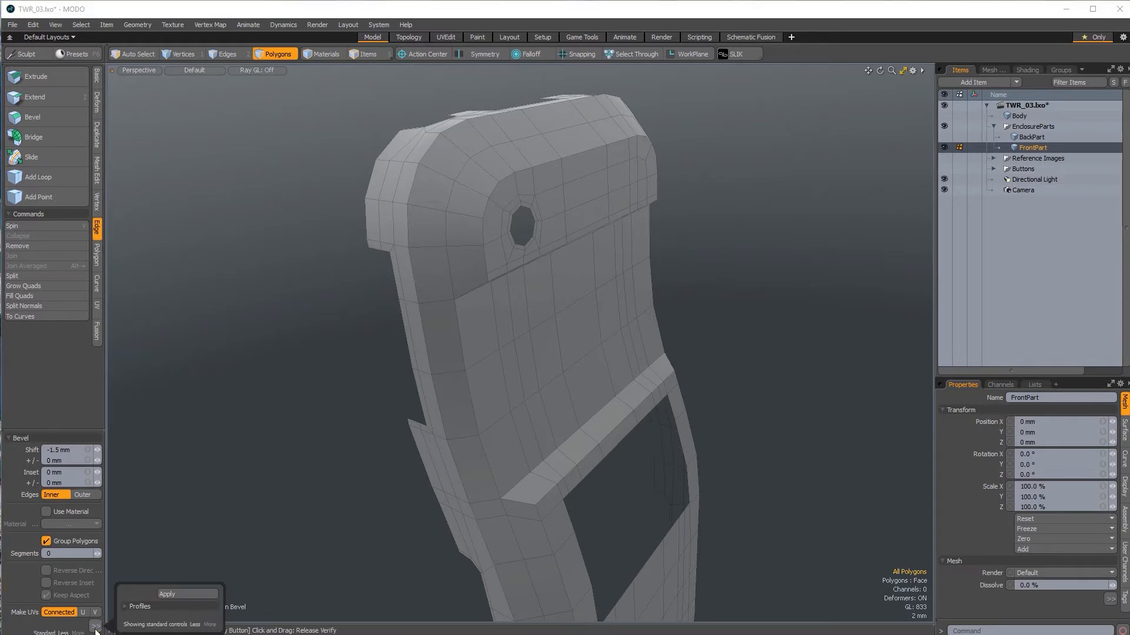
click(185, 594)
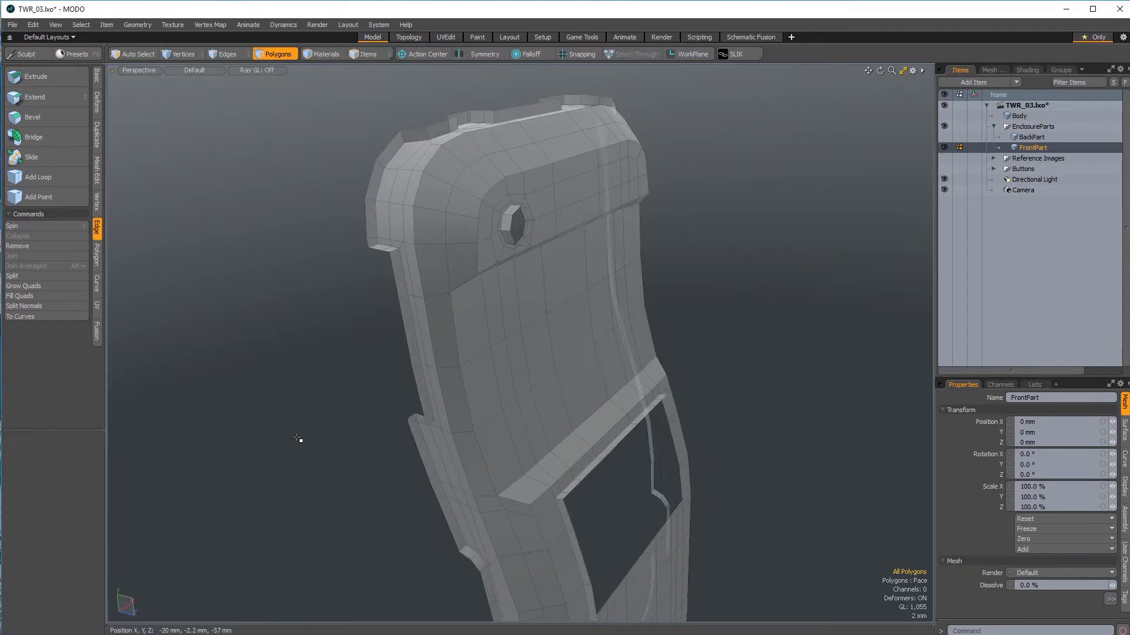
alt+drag(298, 441, 343, 378)
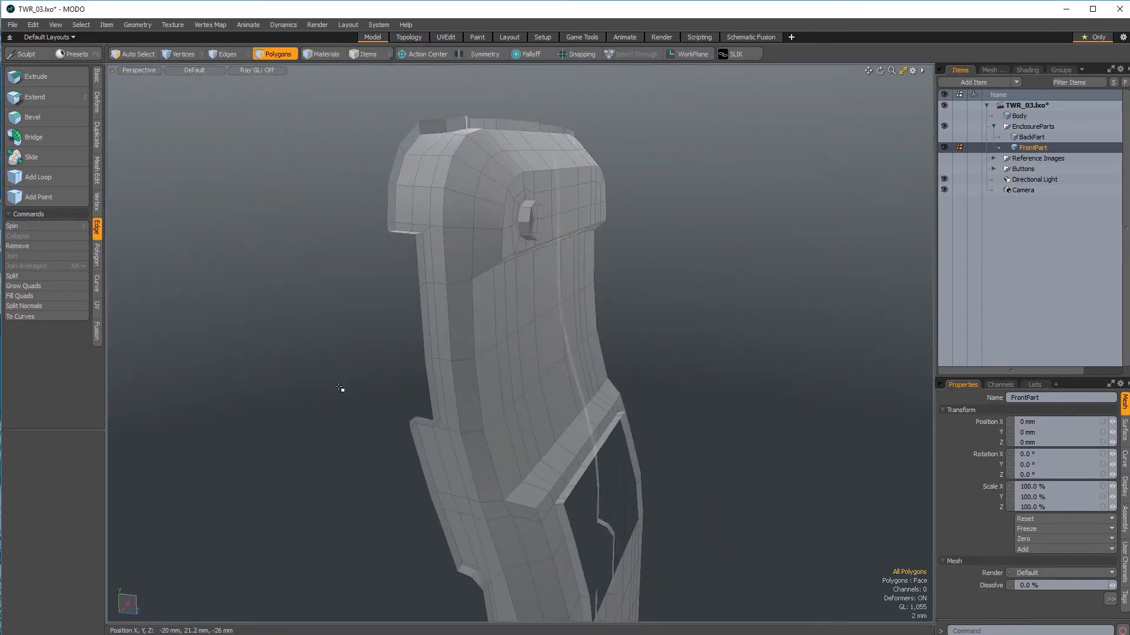
Step: Flip the beveled FrontPart polygons and paste the original outer surface back in to close the shell
key(f)
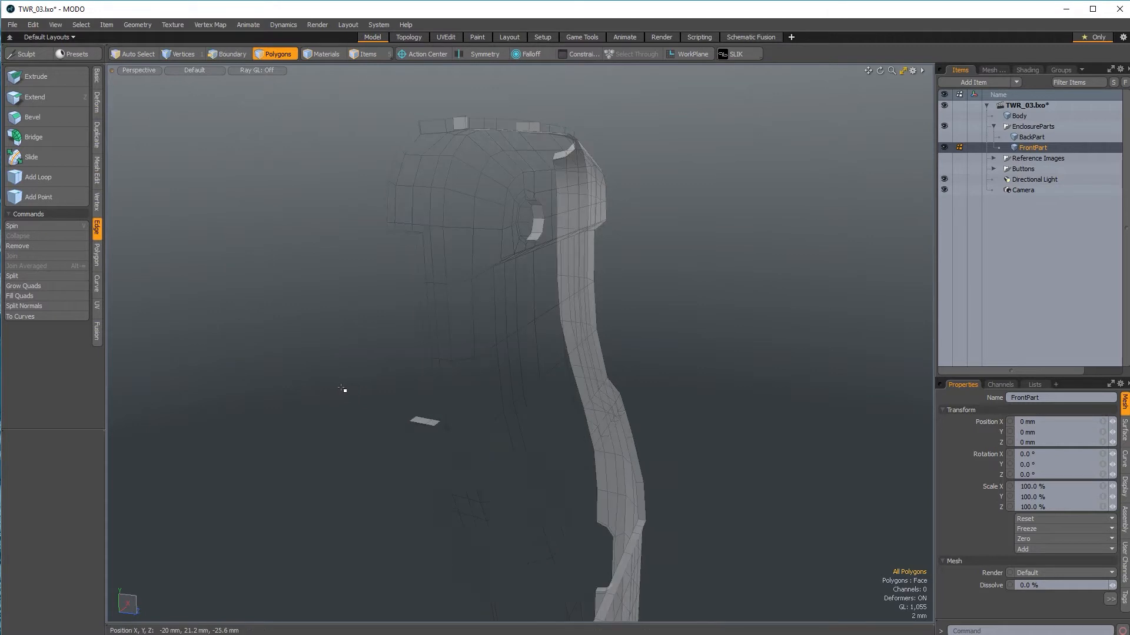
key(u)
click(725, 353)
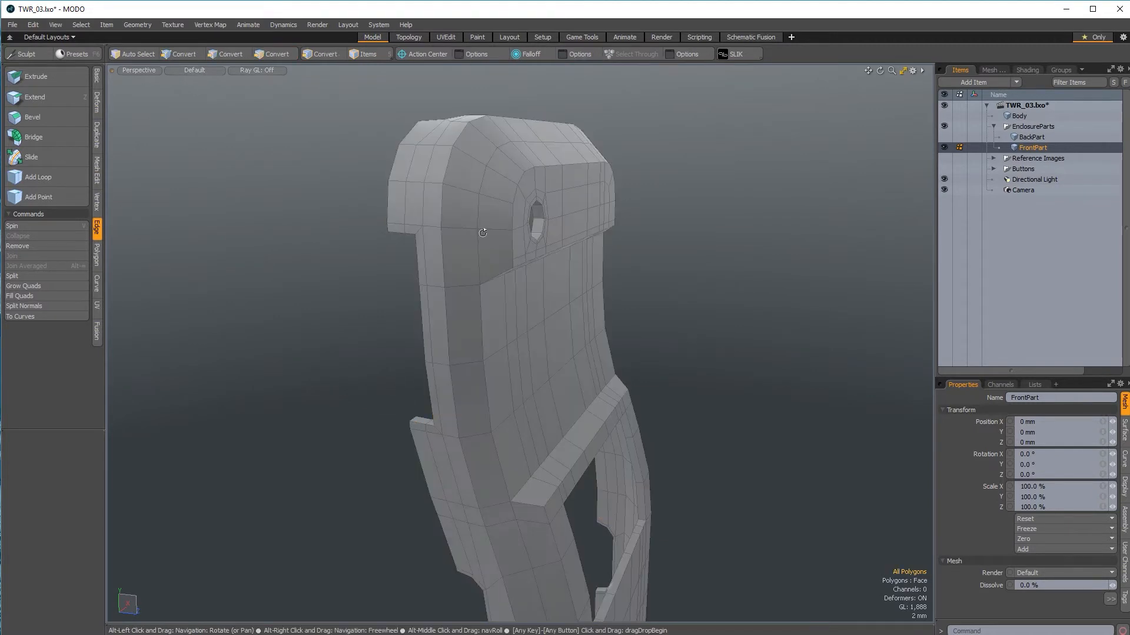
alt+drag(724, 353, 630, 259)
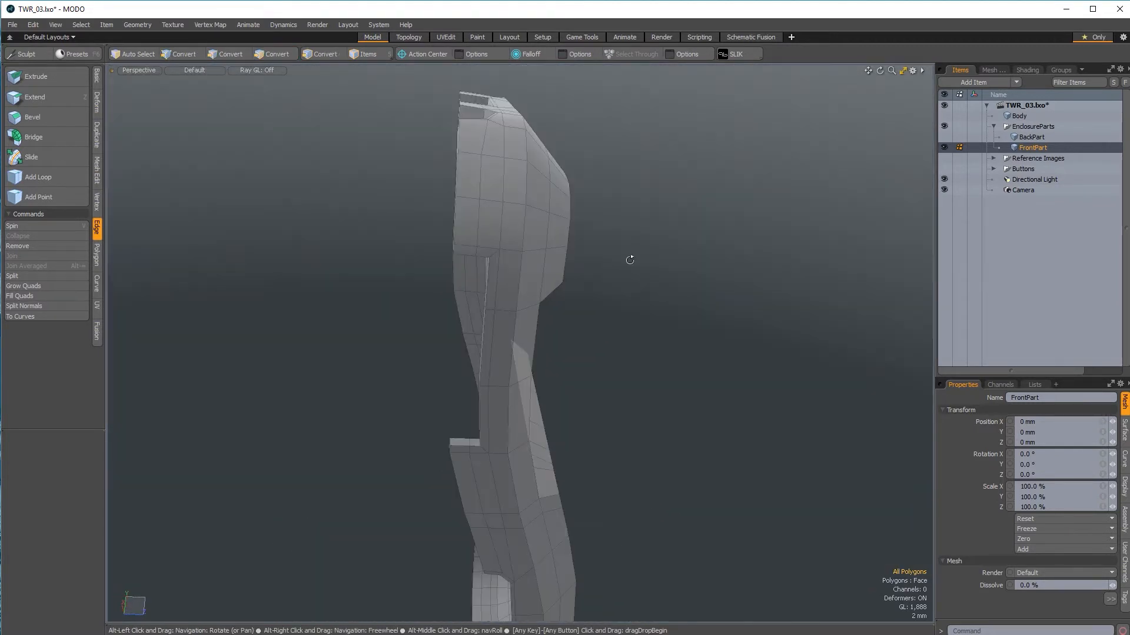
Step: Check the connectivity of FrontPart's shells by selecting their connected polygons, and clear the selection
double_click(520, 219)
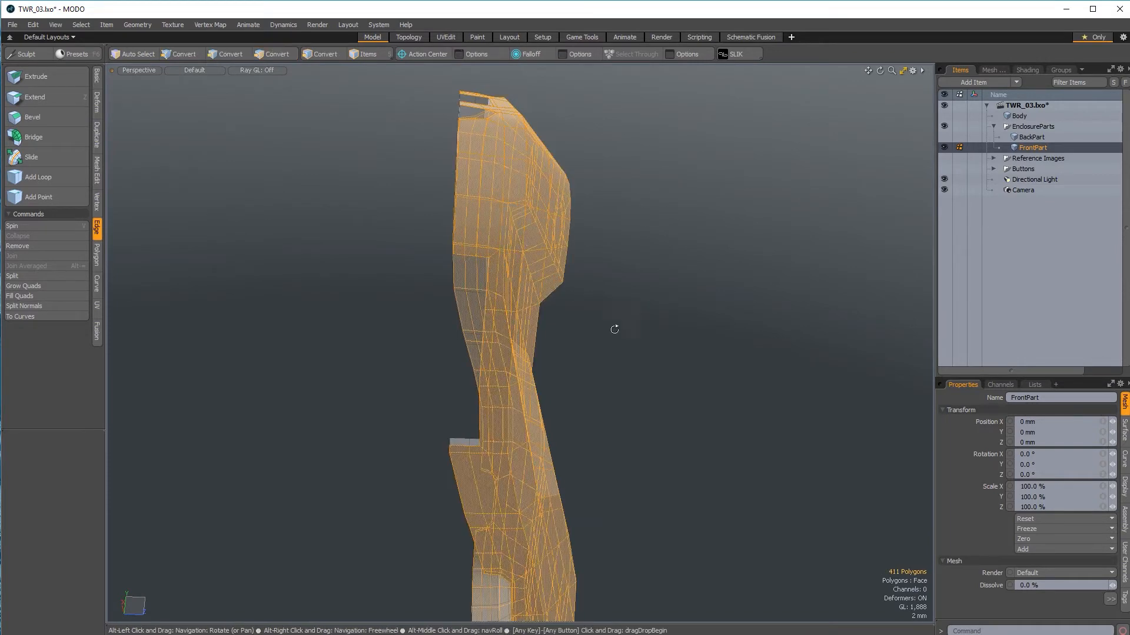
alt+drag(612, 327, 365, 352)
double_click(469, 318)
scroll(418, 376, down, 6)
click(589, 333)
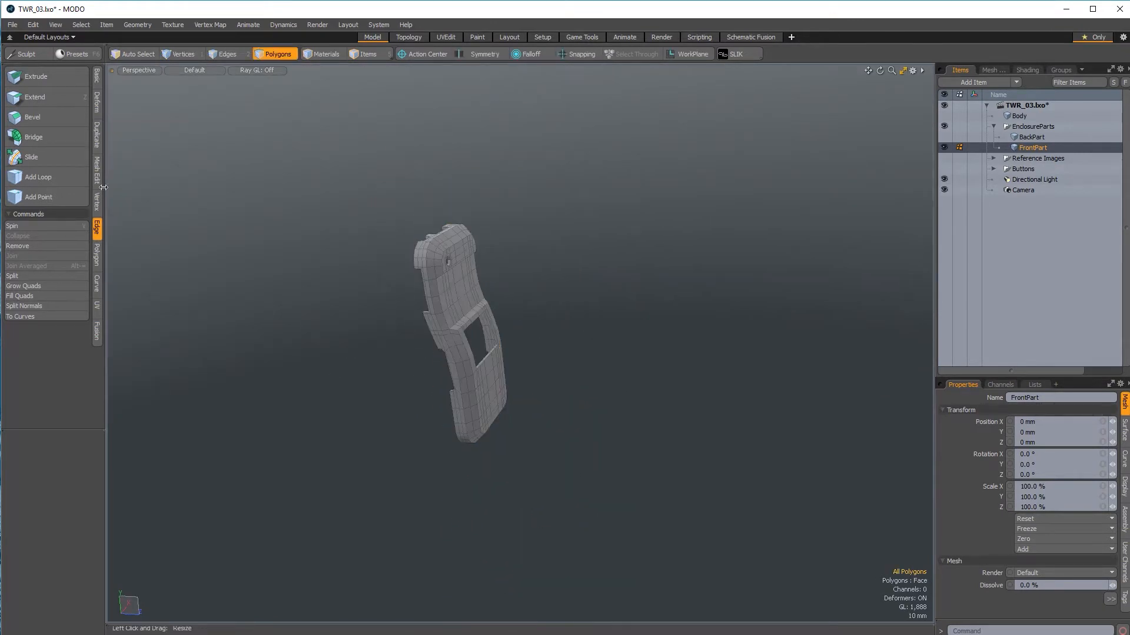
Step: Run Mesh Cleanup on the FrontPart and inspect the thickened shell from the sides and front
click(97, 169)
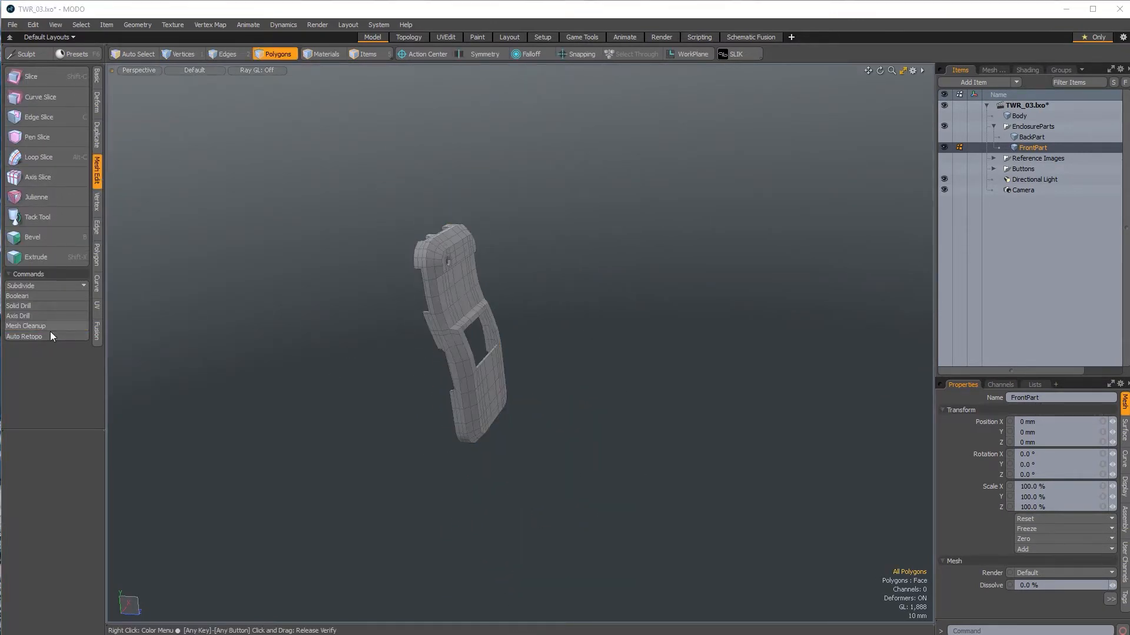
click(35, 327)
click(500, 359)
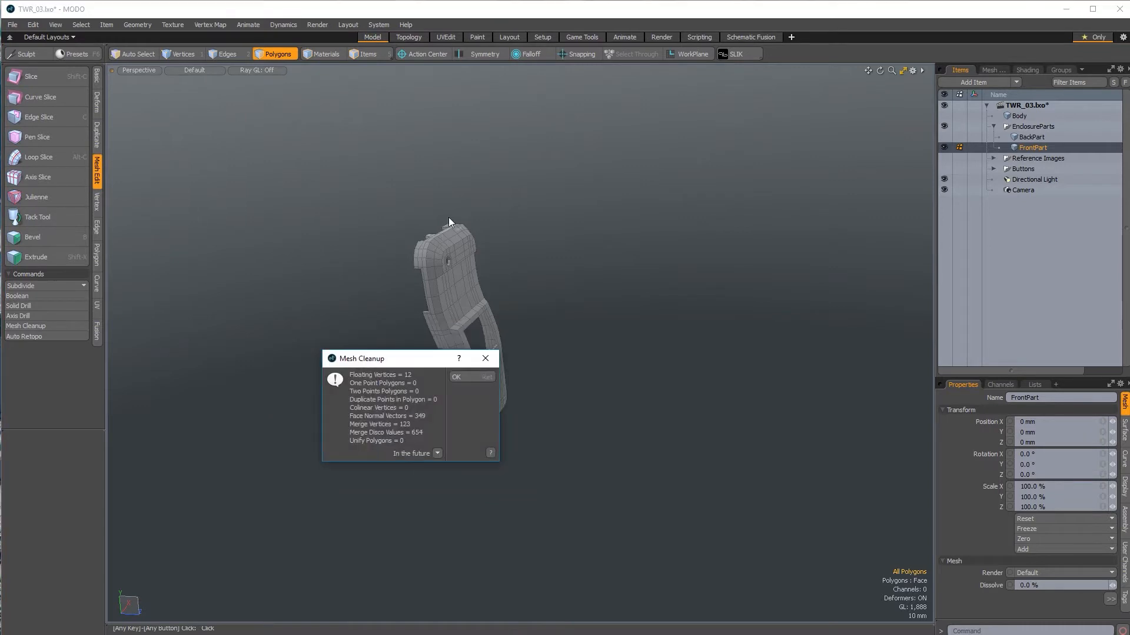
click(456, 377)
alt+drag(351, 207, 626, 479)
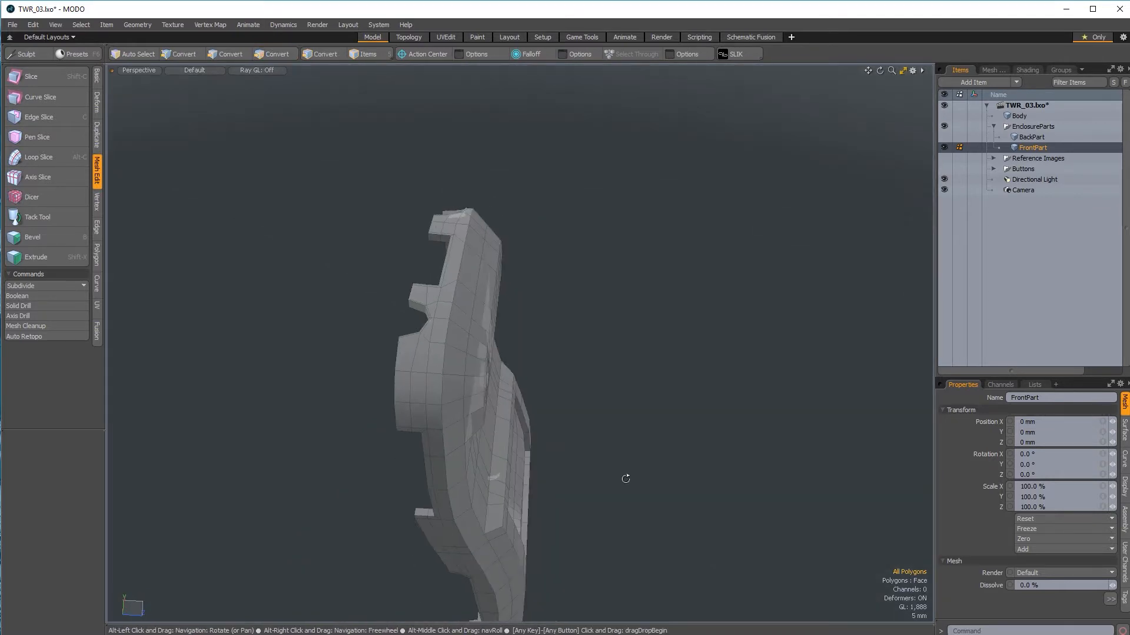
alt+drag(547, 504, 673, 381)
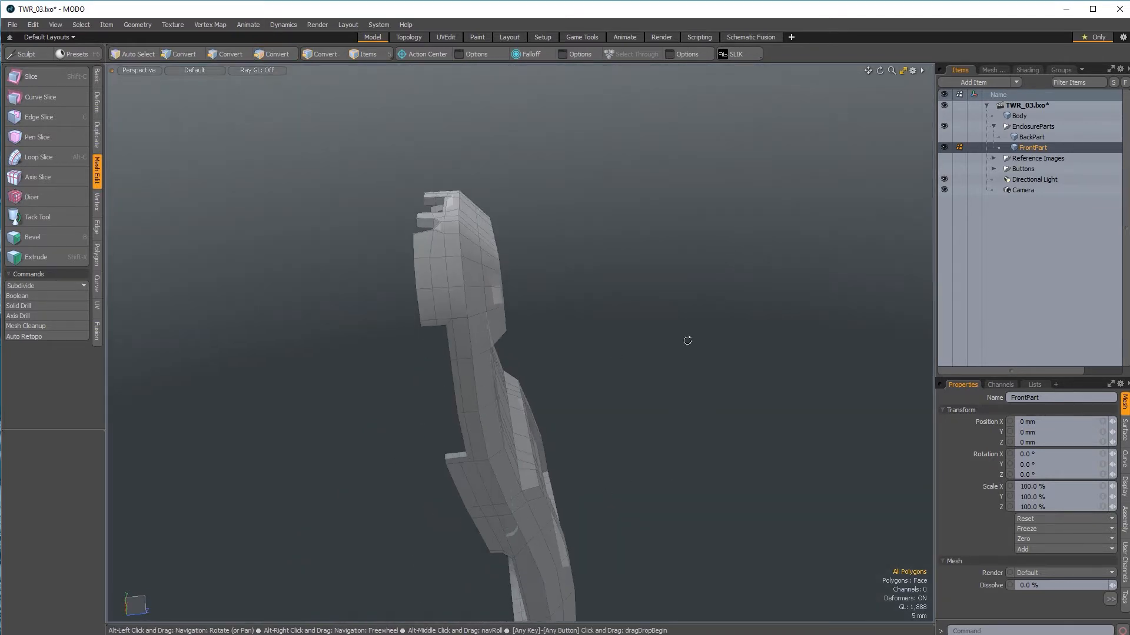
alt+drag(687, 340, 662, 364)
alt+drag(661, 171, 1102, 161)
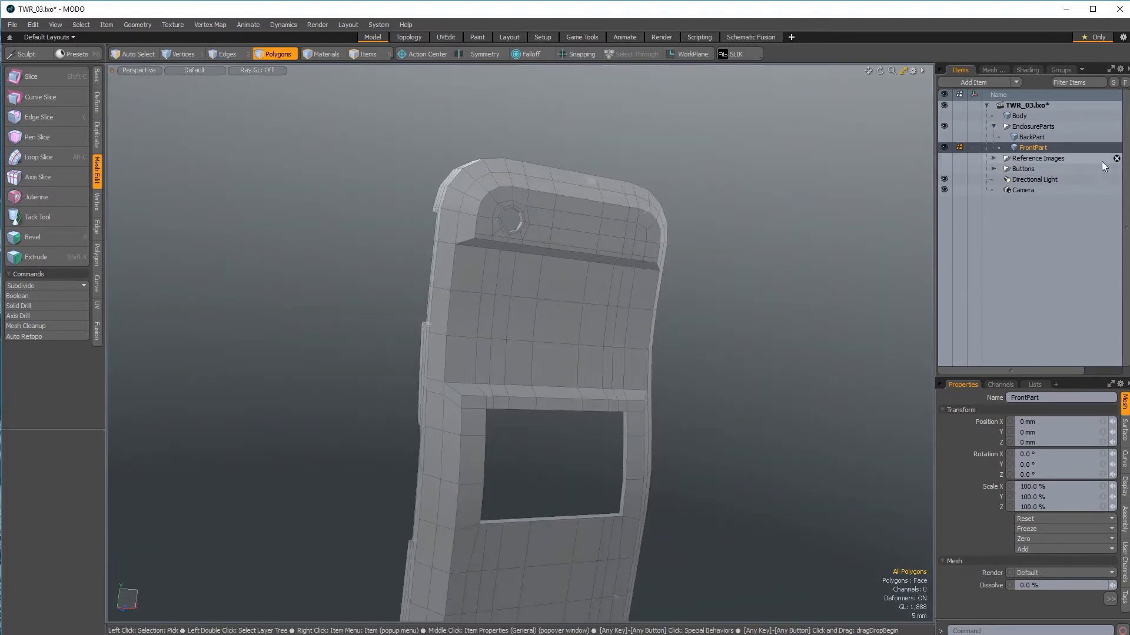
Step: Show BackPart, hide FrontPart, and make BackPart the active mesh with its rear battery recess in view
click(944, 137)
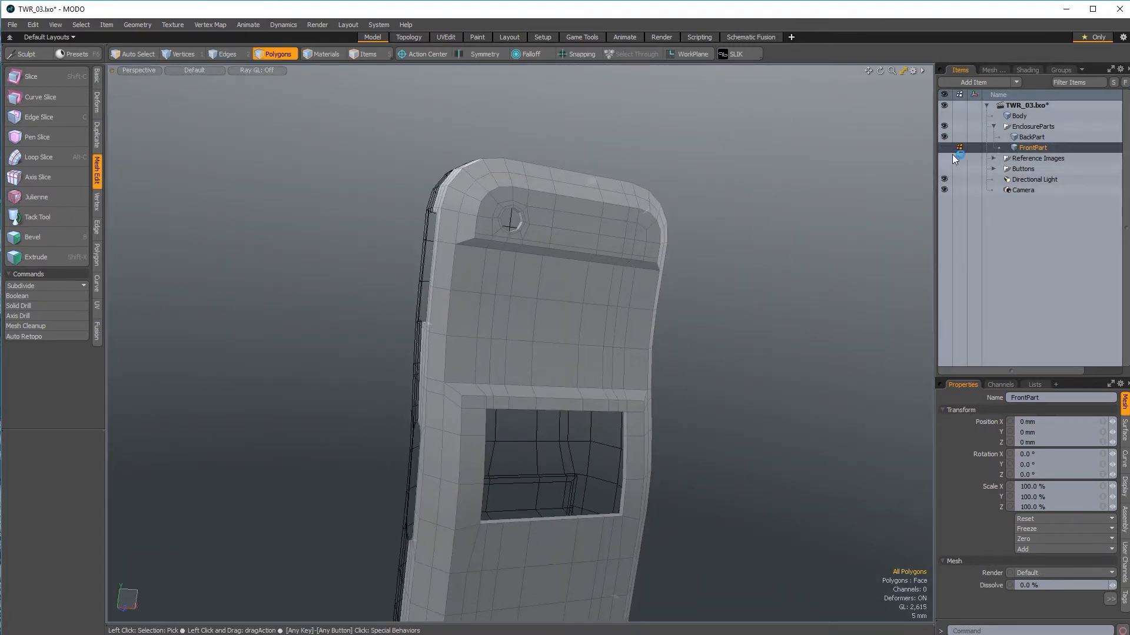
click(944, 147)
click(971, 137)
mouse_move(374, 390)
alt+mouse_down()
mouse_move(716, 399)
mouse_move(447, 435)
mouse_move(729, 535)
mouse_move(491, 376)
mouse_move(525, 410)
alt+mouse_up()
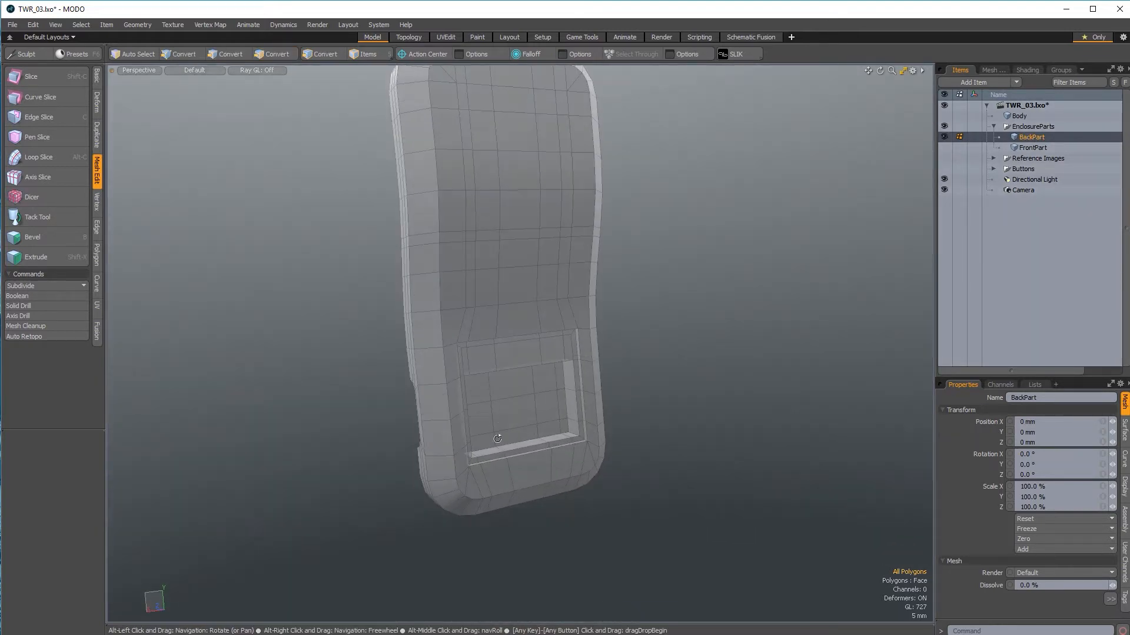
scroll(530, 412, up, 5)
alt+drag(613, 436, 564, 315)
scroll(665, 421, down, 5)
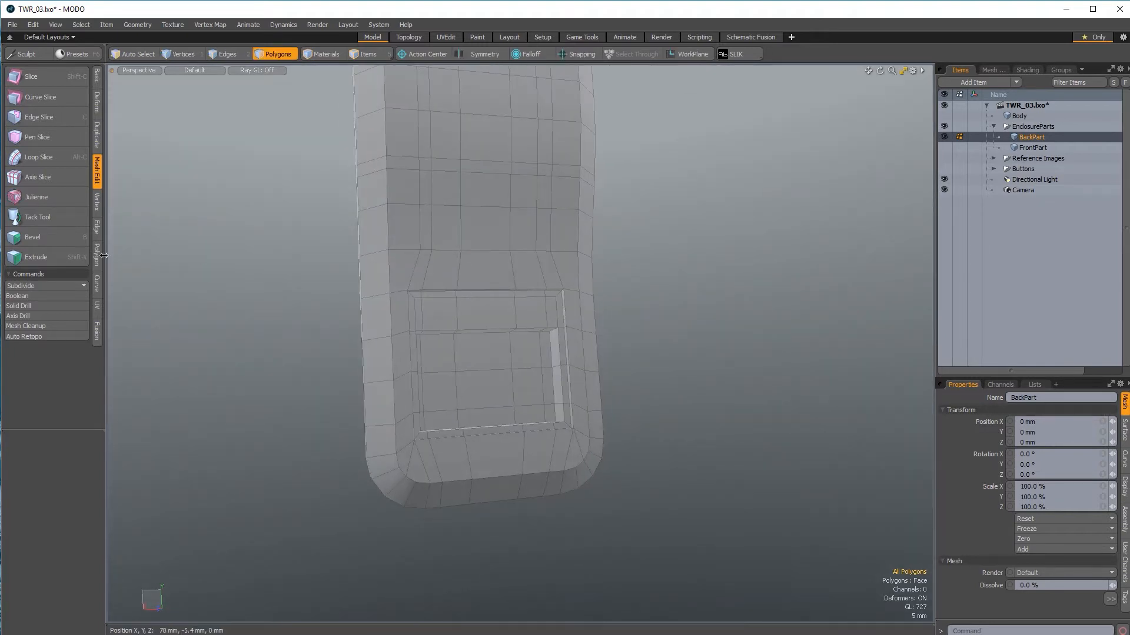
Step: Try to bevel all BackPart polygons as a group with a -1.5 mm shift, and inspect the battery recess corners before undoing it
click(57, 236)
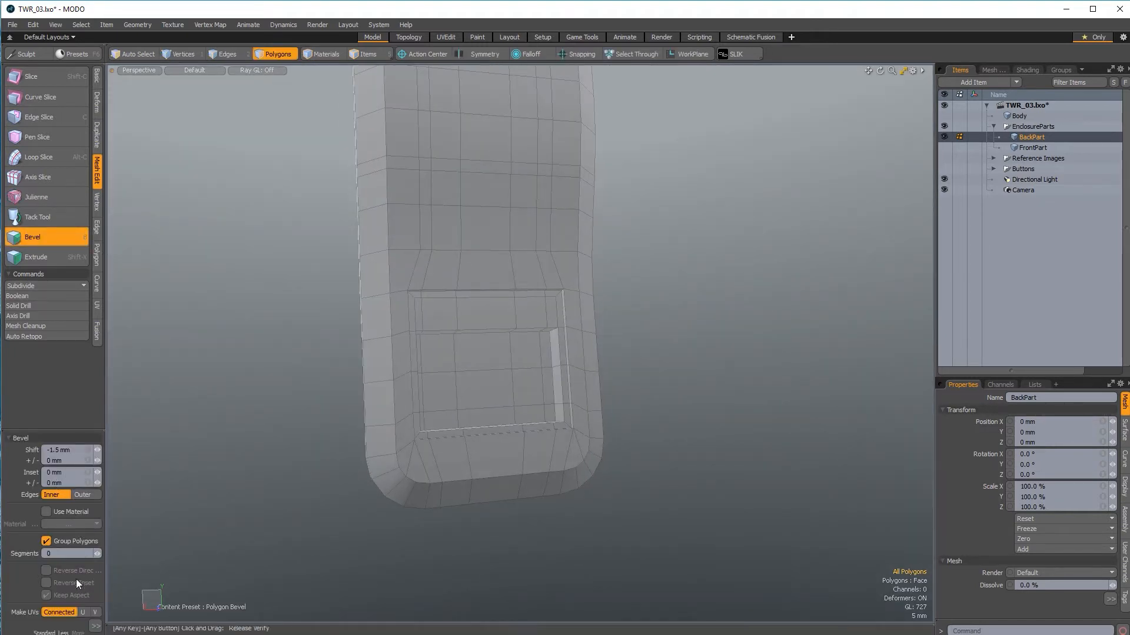
click(98, 626)
click(193, 593)
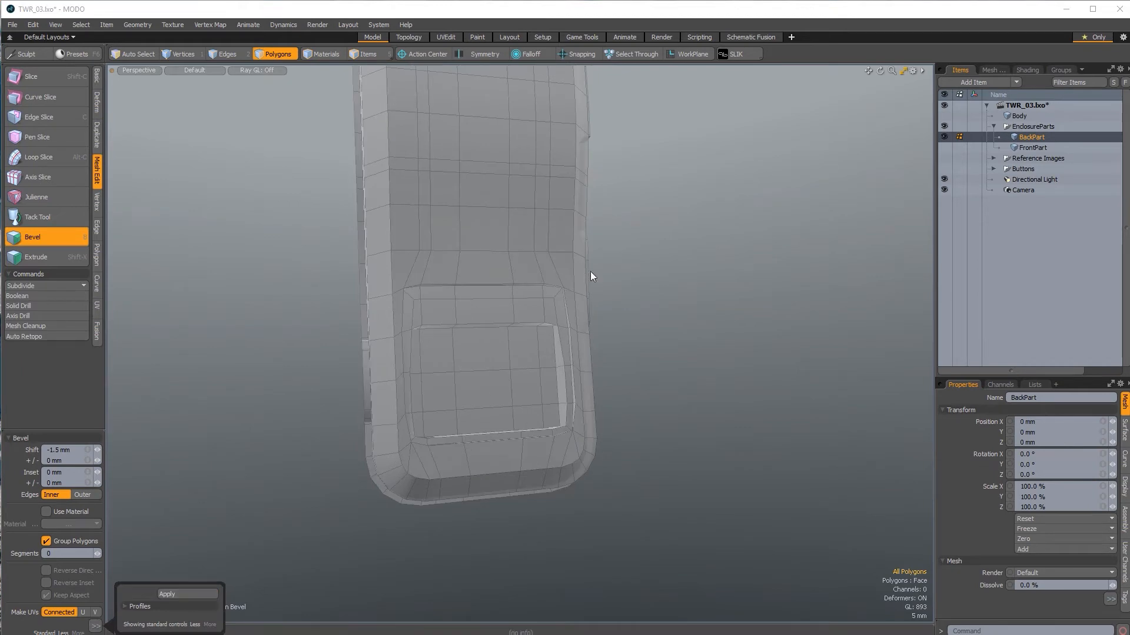
alt+drag(440, 297, 630, 320)
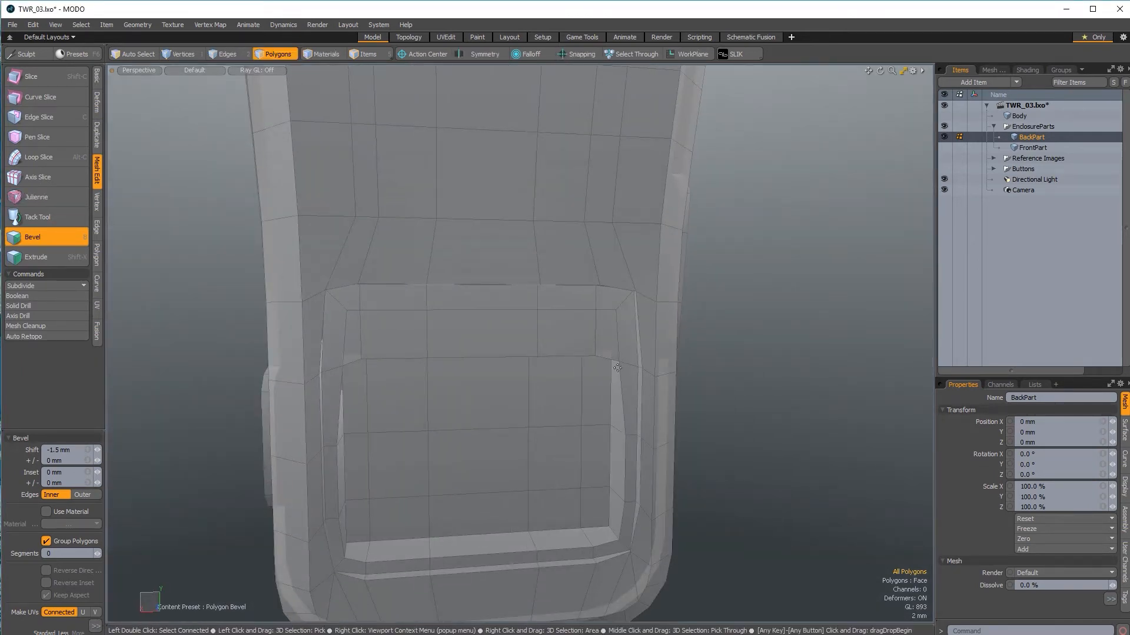
alt+drag(641, 402, 347, 388)
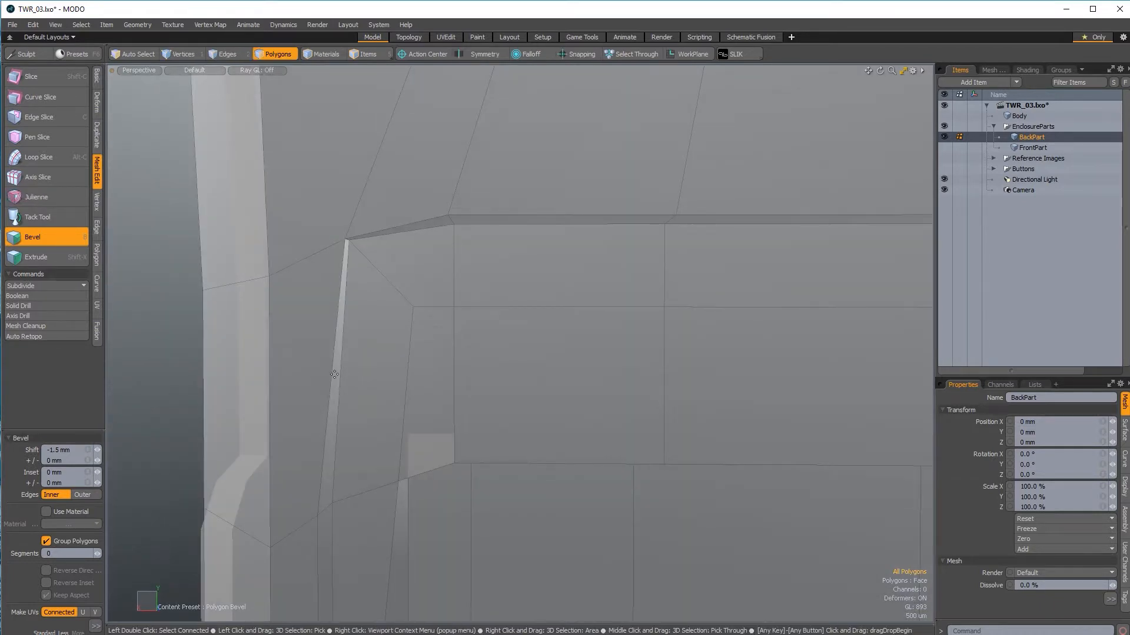
alt+drag(421, 163, 472, 391)
click(229, 57)
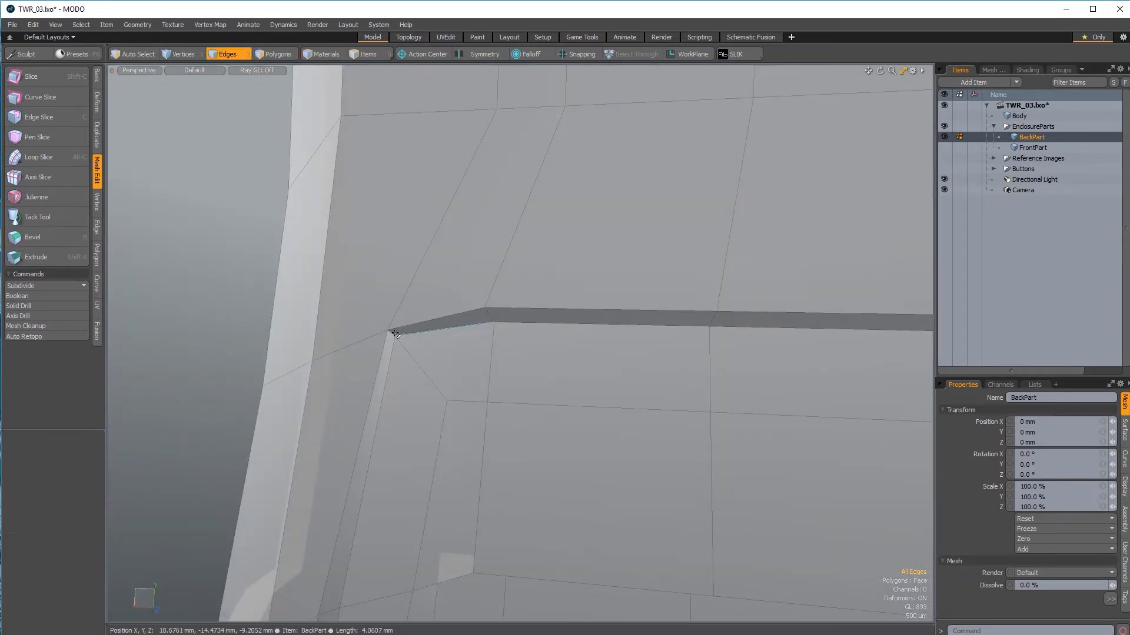
alt+drag(391, 334, 408, 277)
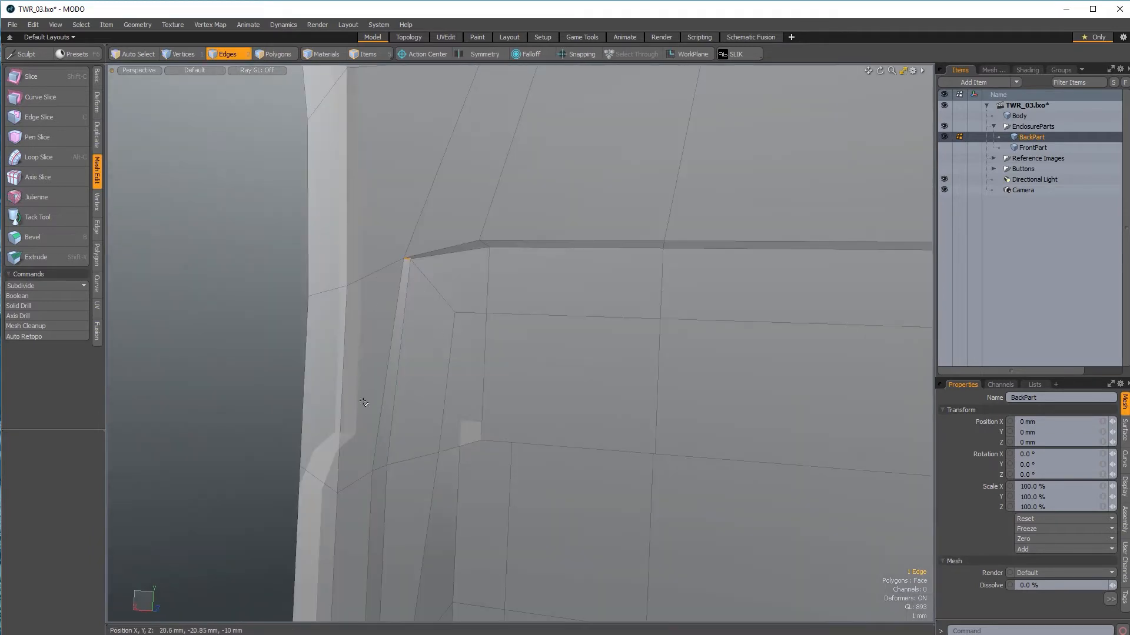
ctrl+alt+drag(512, 274, 788, 398)
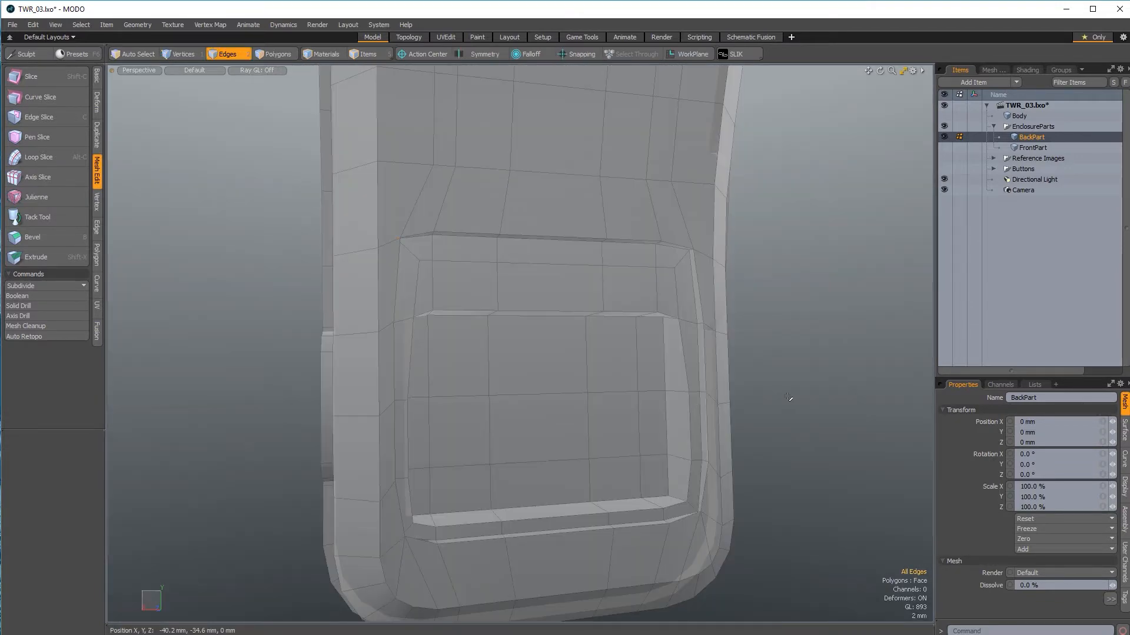
key(3)
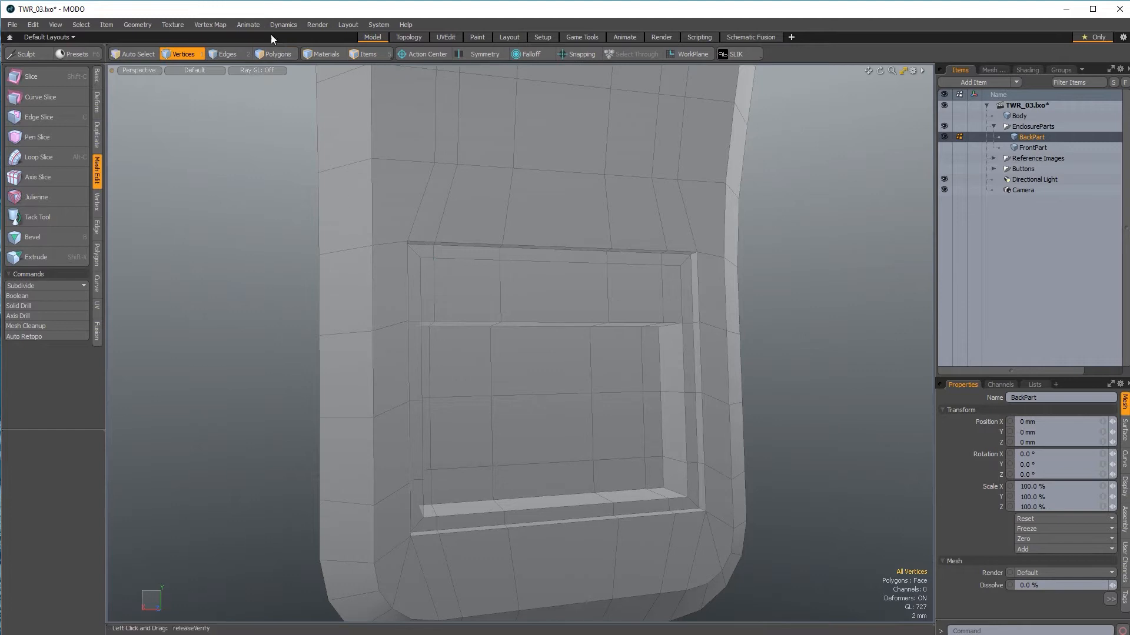
Step: Cut all polygons of the stepped battery recess, including its outer rim walls, from BackPart and paste them into a new mesh
click(264, 54)
alt+drag(542, 224, 613, 443)
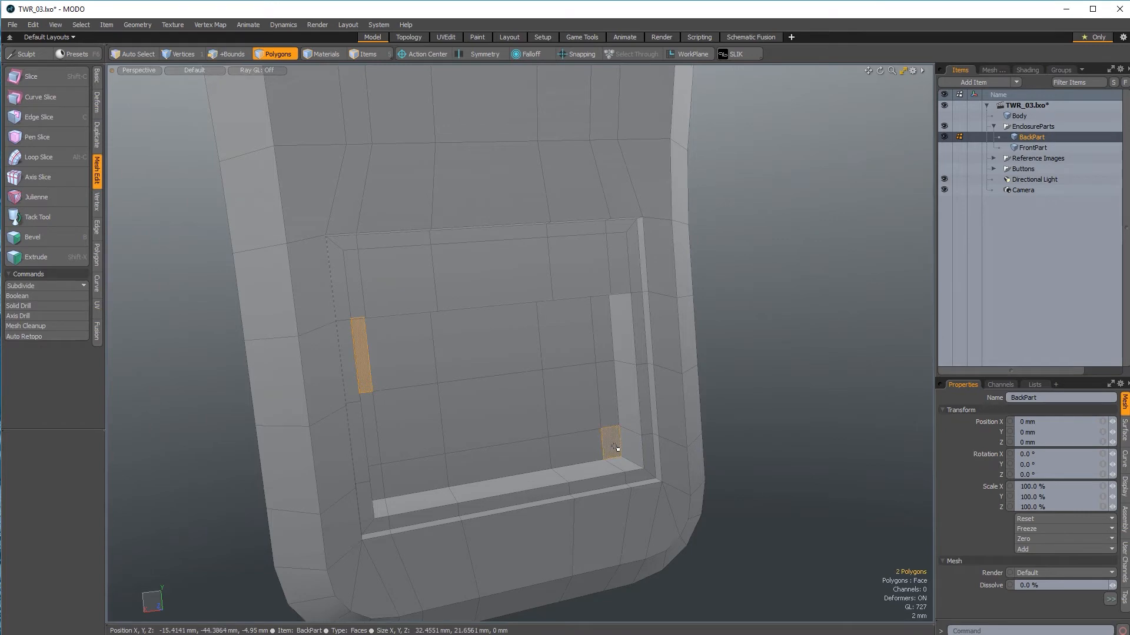
key(shift+g)
alt+drag(618, 415, 523, 232)
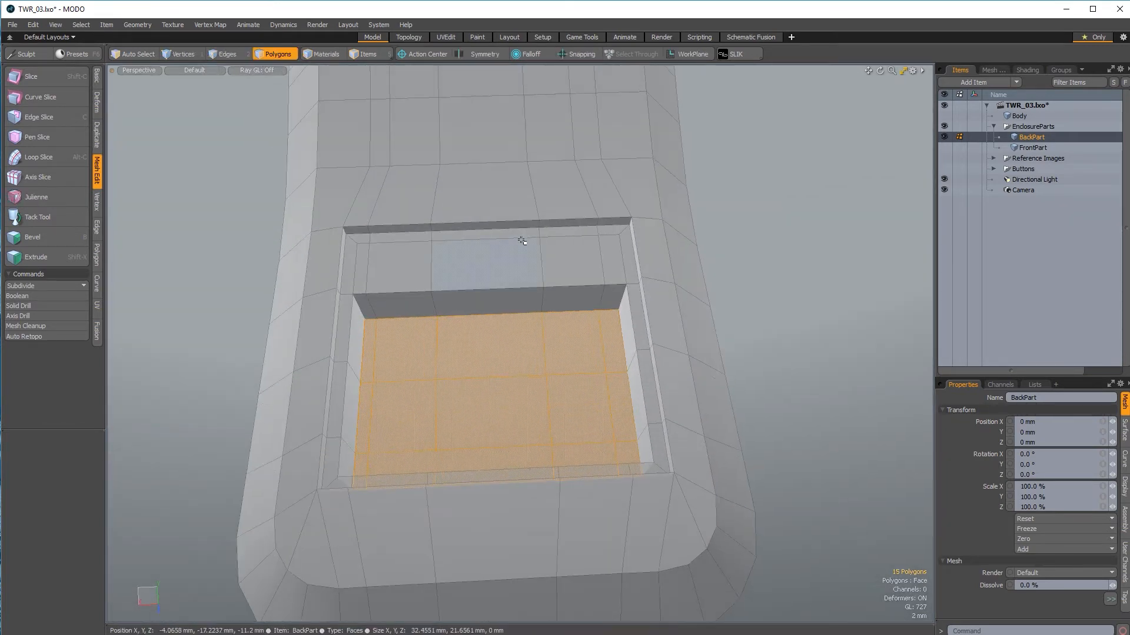
shift+double_click(522, 241)
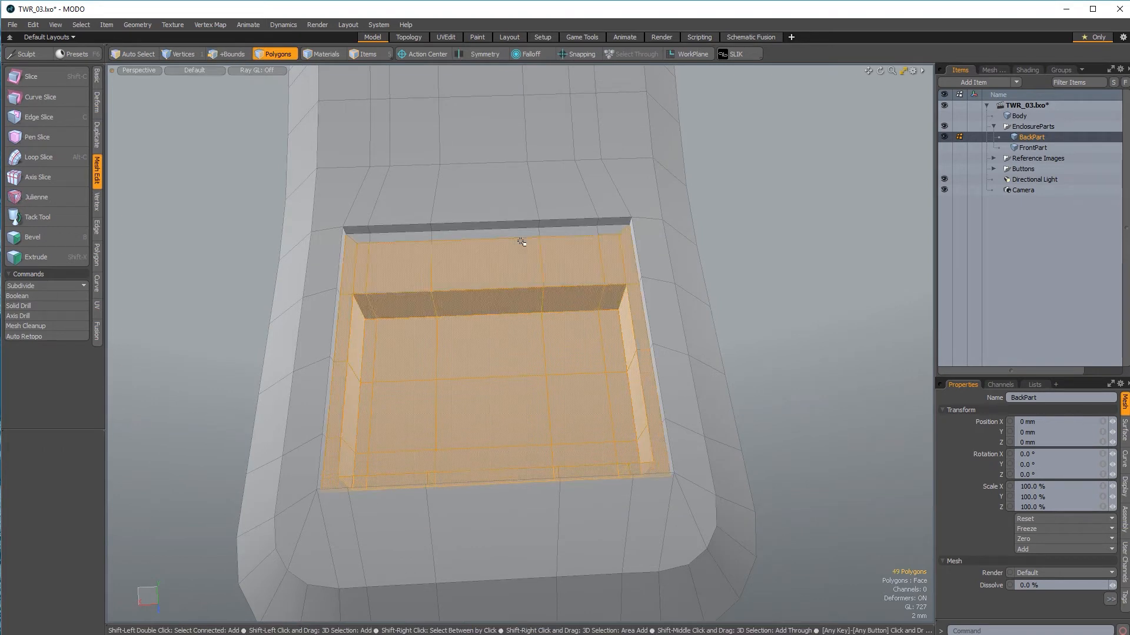
shift+click(619, 245)
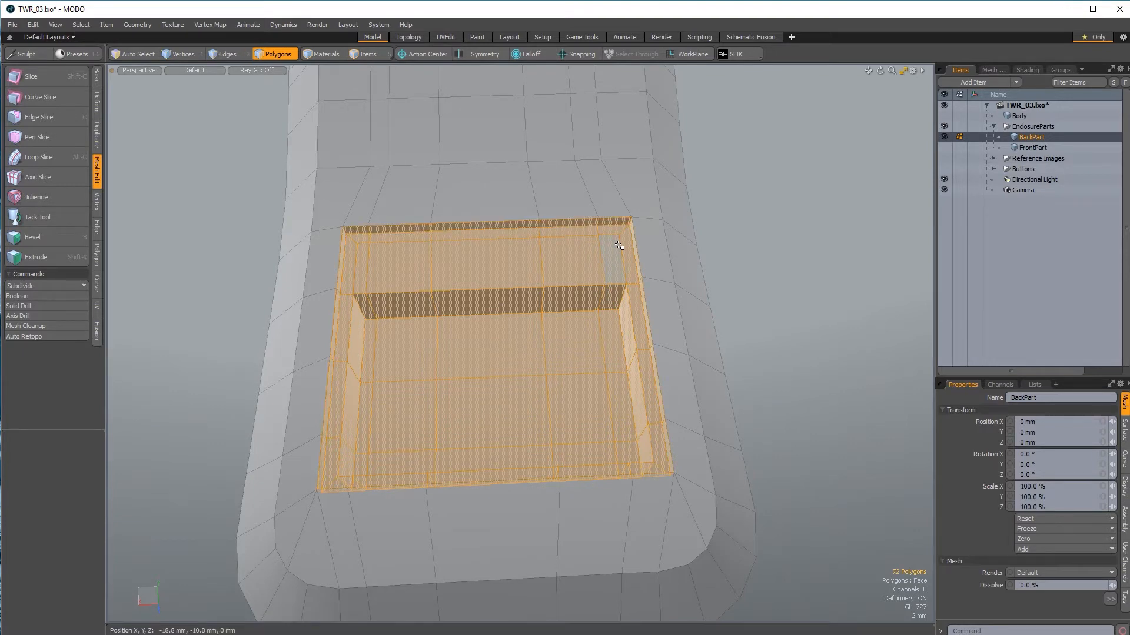
alt+drag(615, 247, 692, 341)
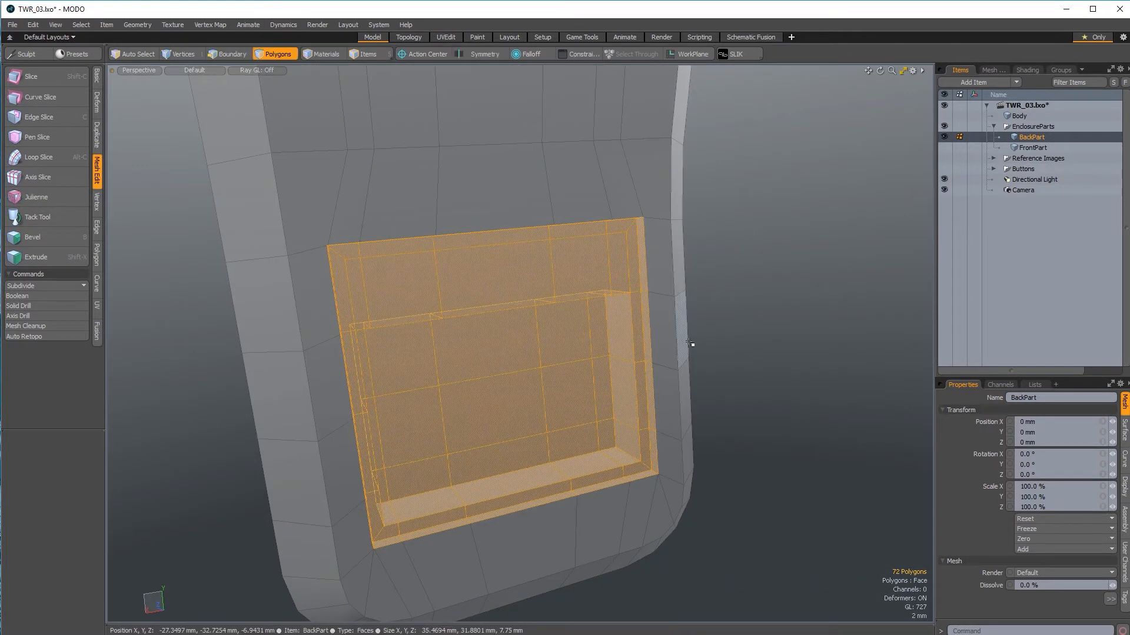
key(Delete)
alt+drag(622, 191, 699, 265)
key(n)
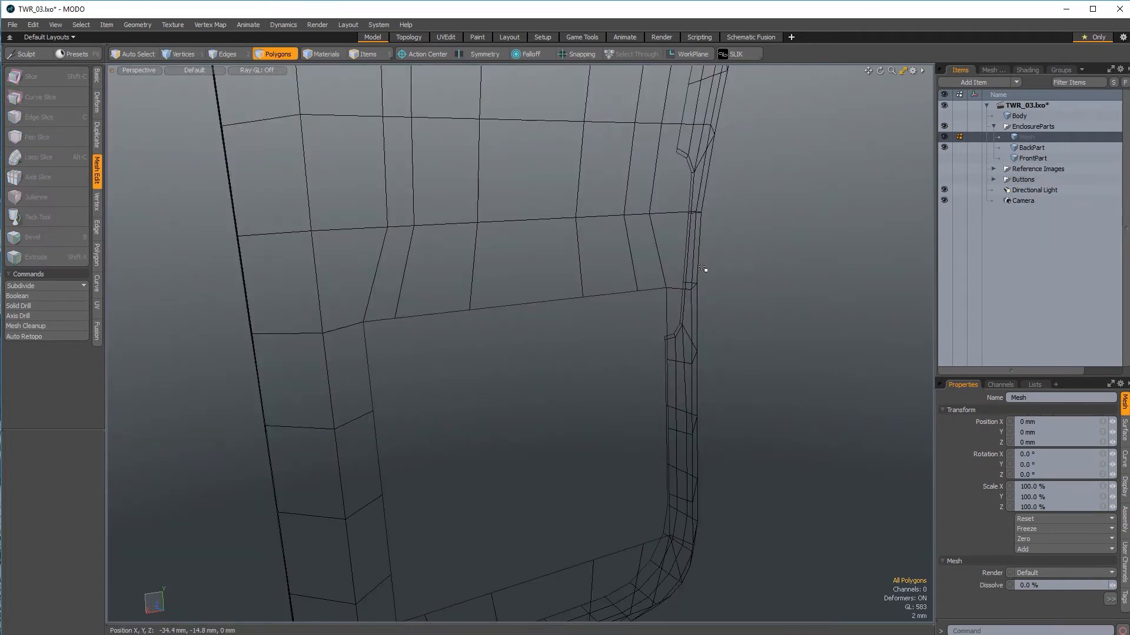
key(ctrl+v)
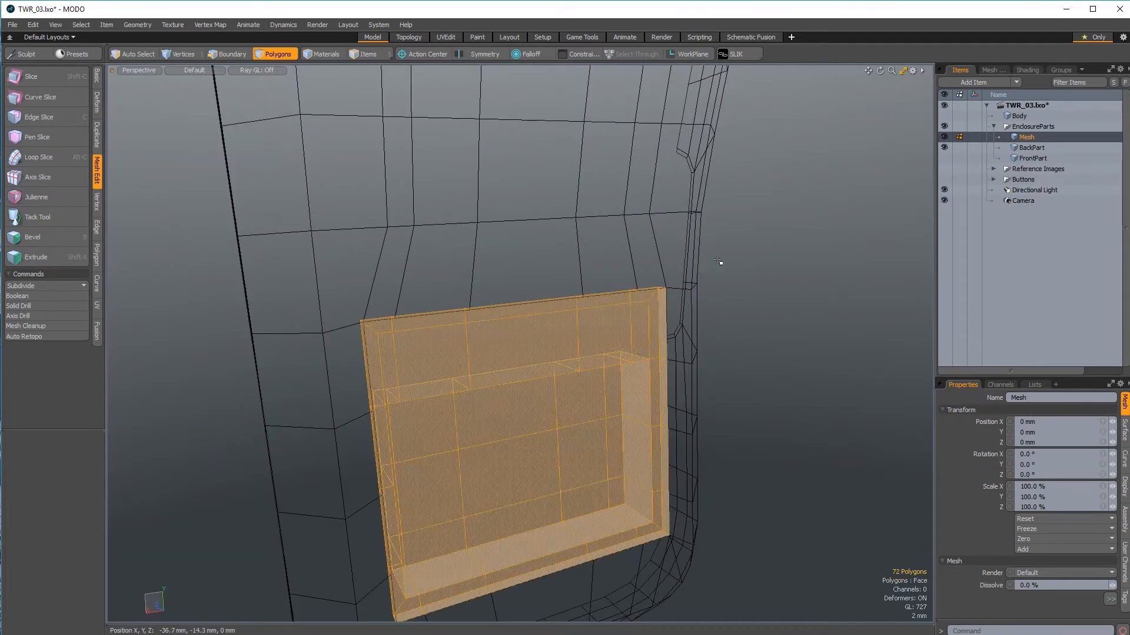
Step: Bevel all remaining BackPart polygons as a group with a -1.5 mm shift and 0 segments
click(1064, 147)
alt+drag(592, 373, 742, 355)
scroll(700, 341, down, 4)
alt+drag(663, 328, 535, 422)
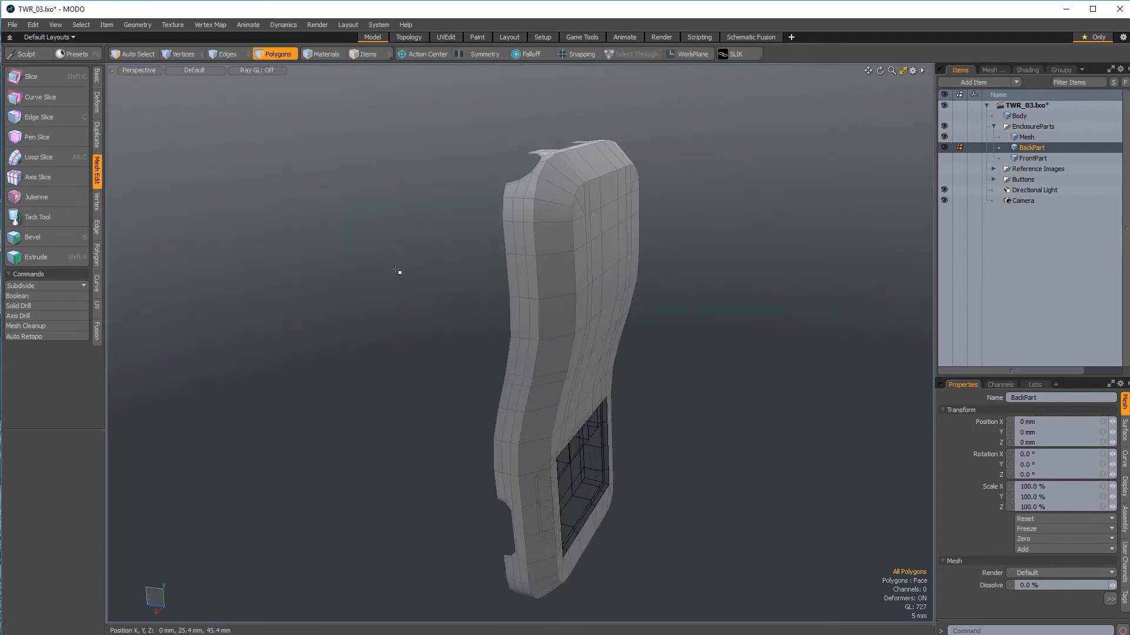
key(b)
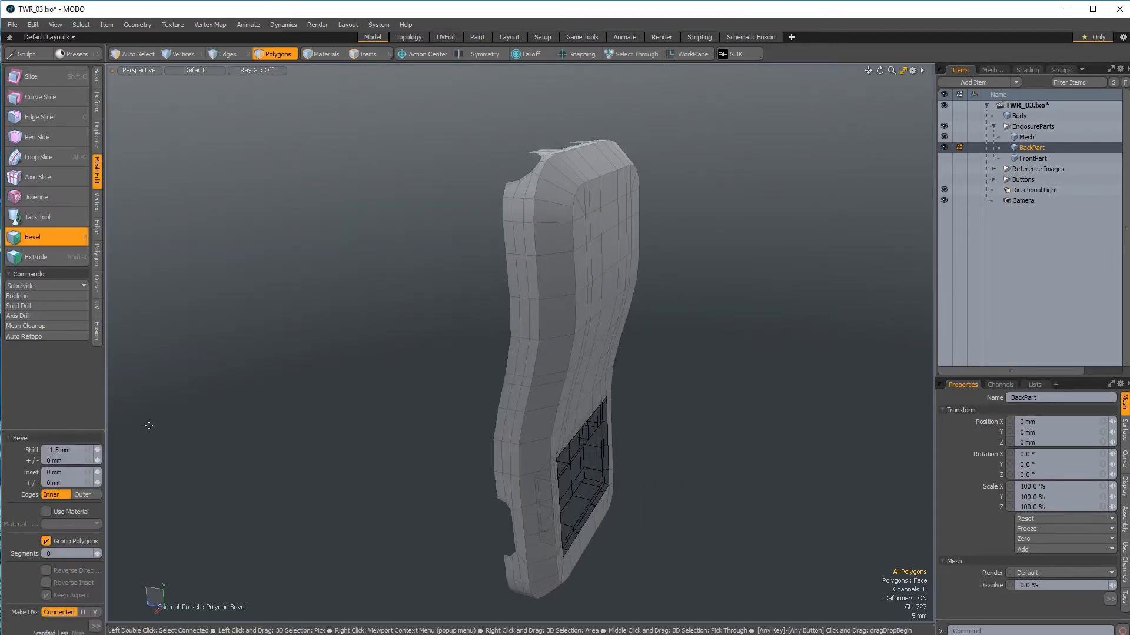
click(96, 627)
click(174, 592)
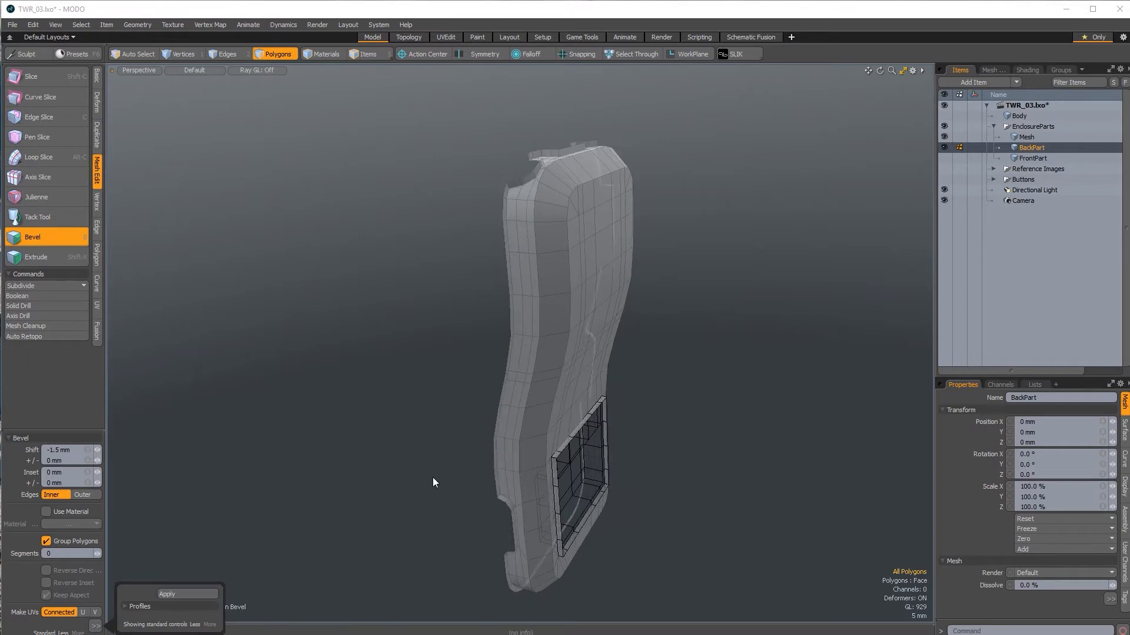
key(space)
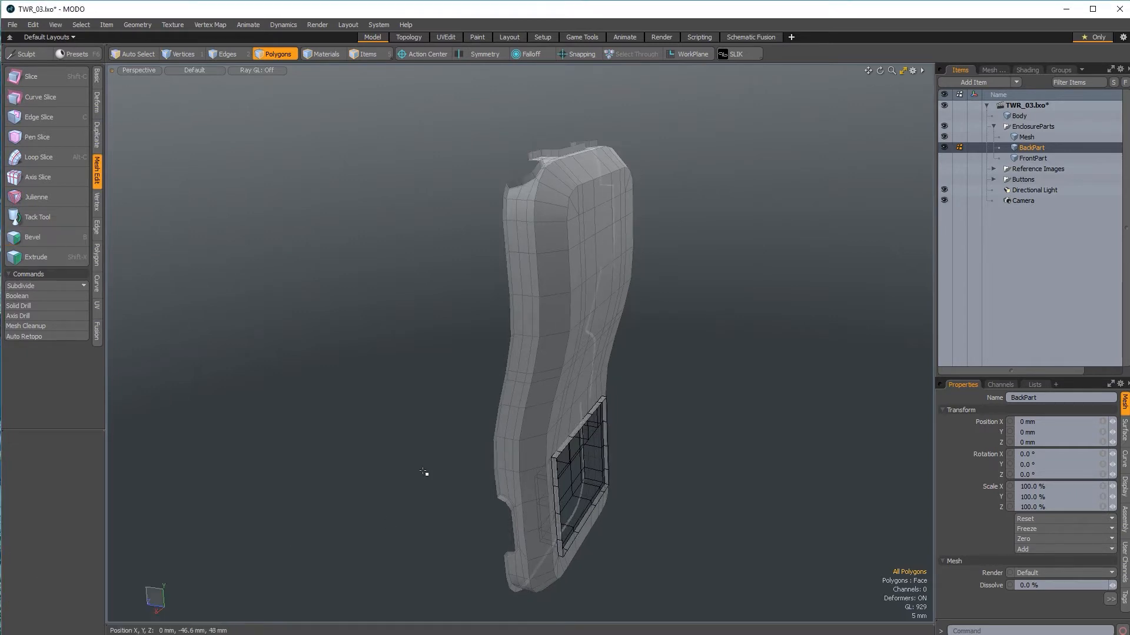
Step: Flip BackPart's beveled polygons, paste the original outer surface back in, and check the shell's connected polygons
key(f)
double_click(606, 468)
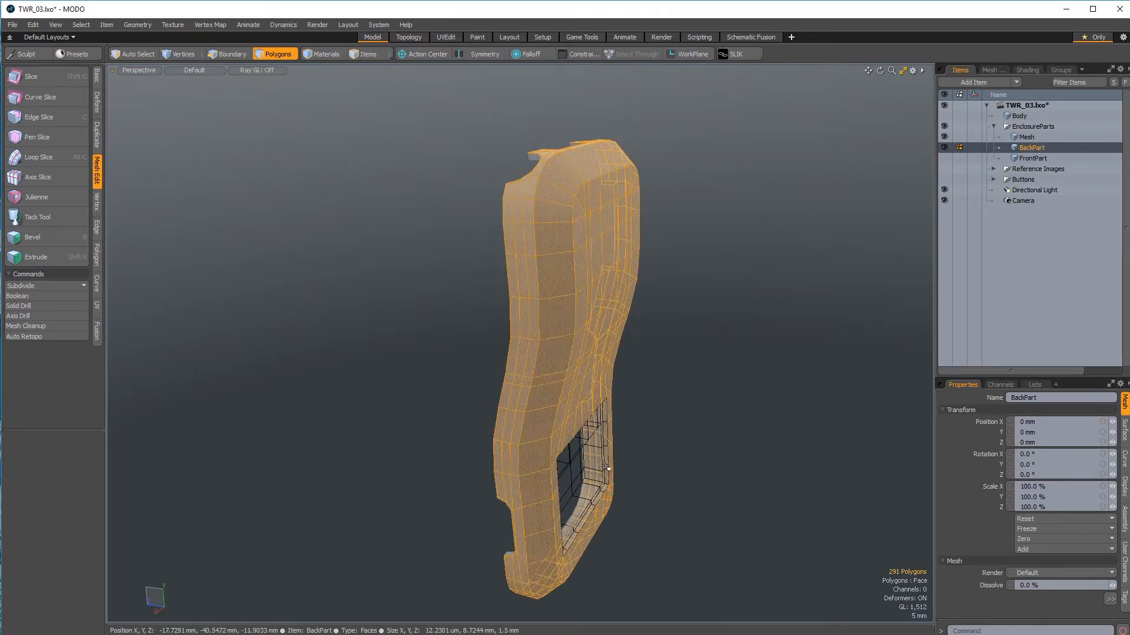
click(724, 469)
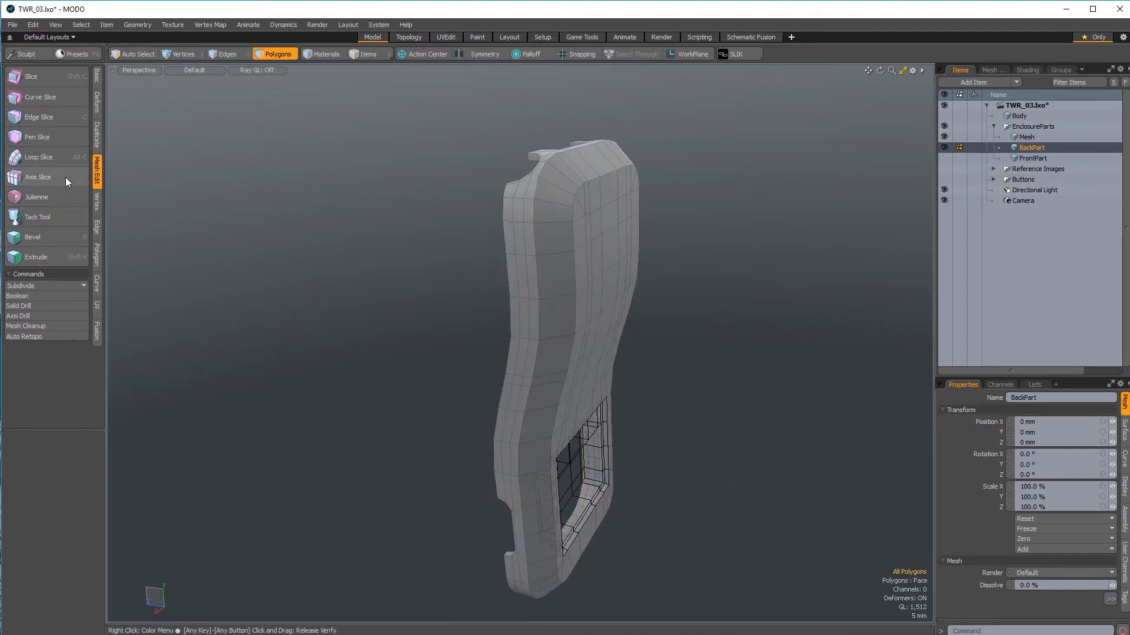
Step: Run Mesh Cleanup on BackPart with the default options
click(62, 328)
click(498, 352)
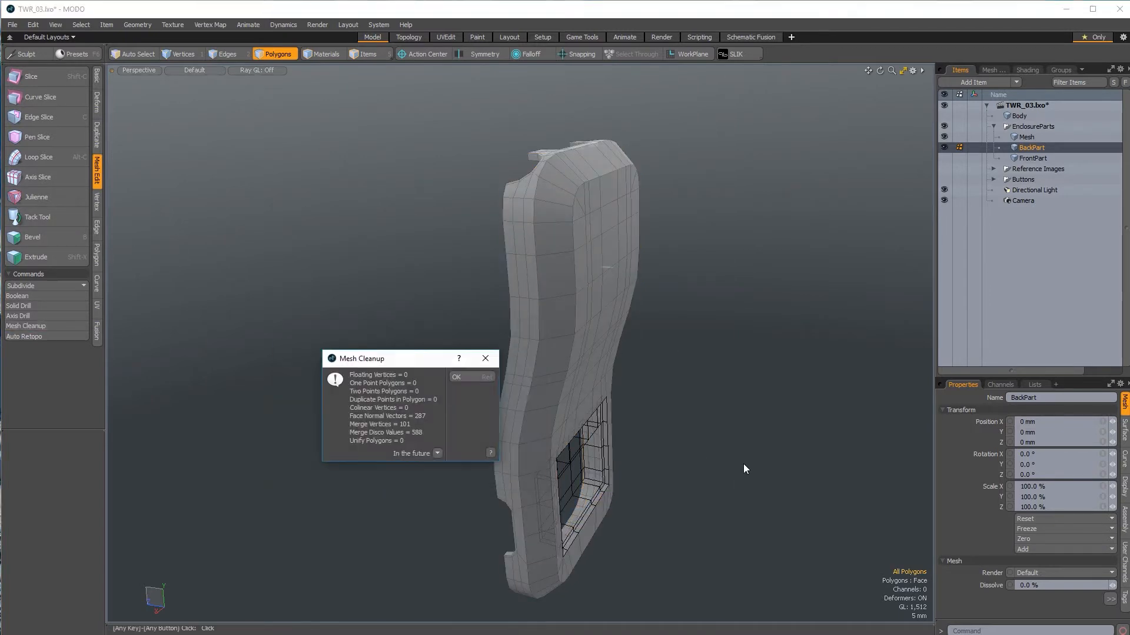
click(454, 379)
alt+drag(749, 465, 630, 355)
Step: Make the separated battery recess mesh active and hide BackPart to isolate it
click(1034, 137)
alt+drag(791, 236, 724, 194)
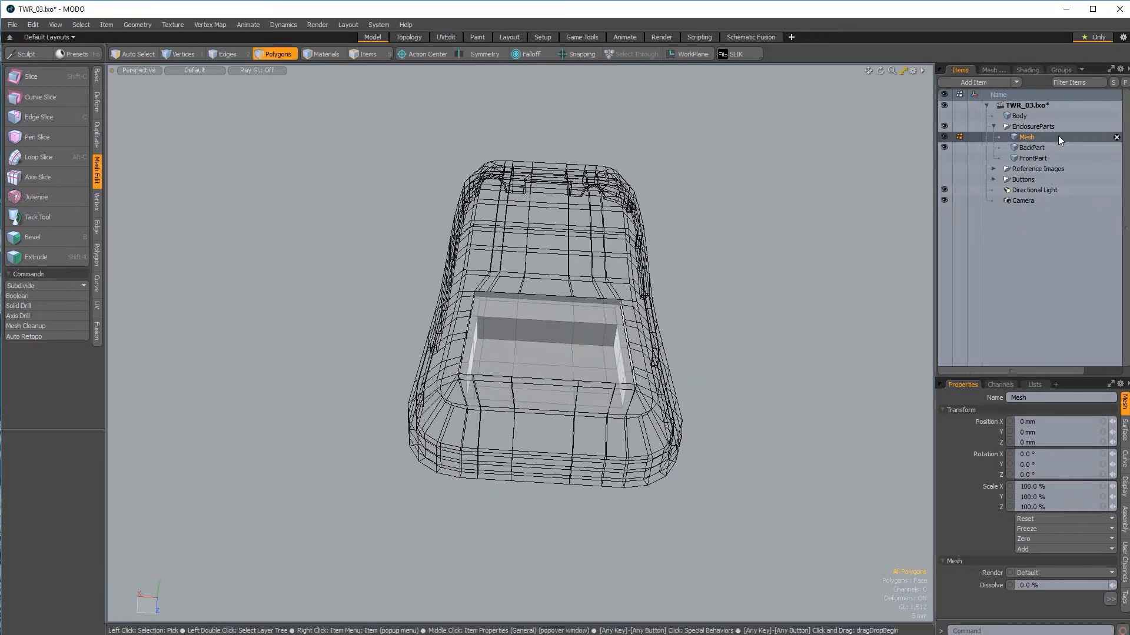
click(944, 148)
alt+drag(530, 194, 336, 248)
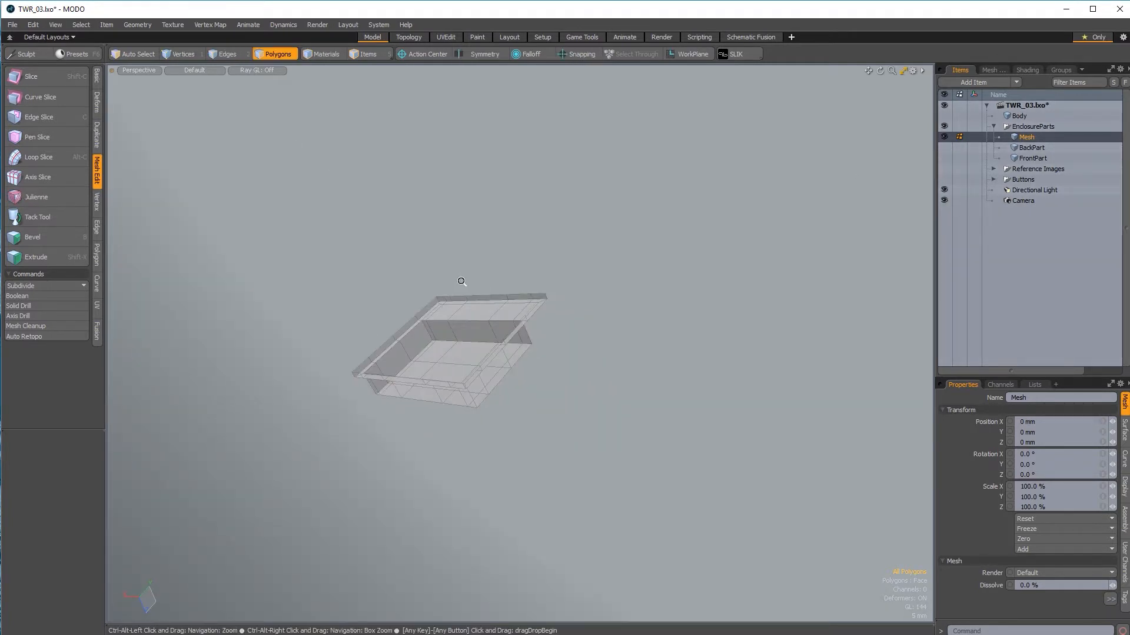
Step: Select the loop of narrow wall polygons around the recess's outer rim and delete it
scroll(450, 303, up, 5)
mouse_move(454, 318)
mouse_down()
mouse_move(441, 307)
mouse_move(412, 315)
mouse_up()
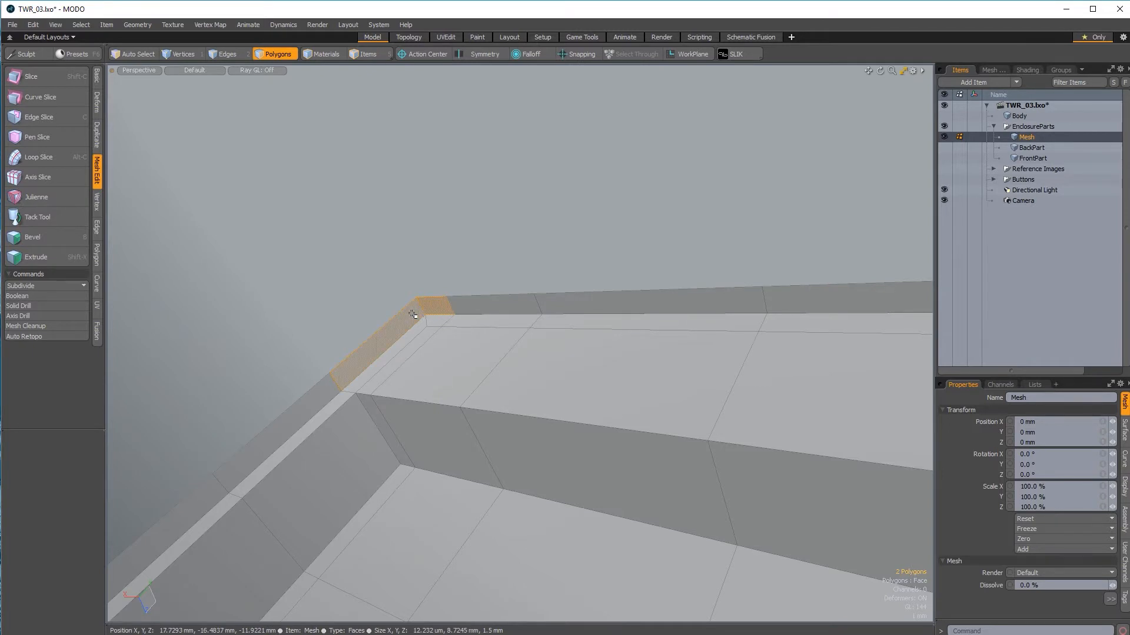
key(l)
scroll(421, 324, down, 5)
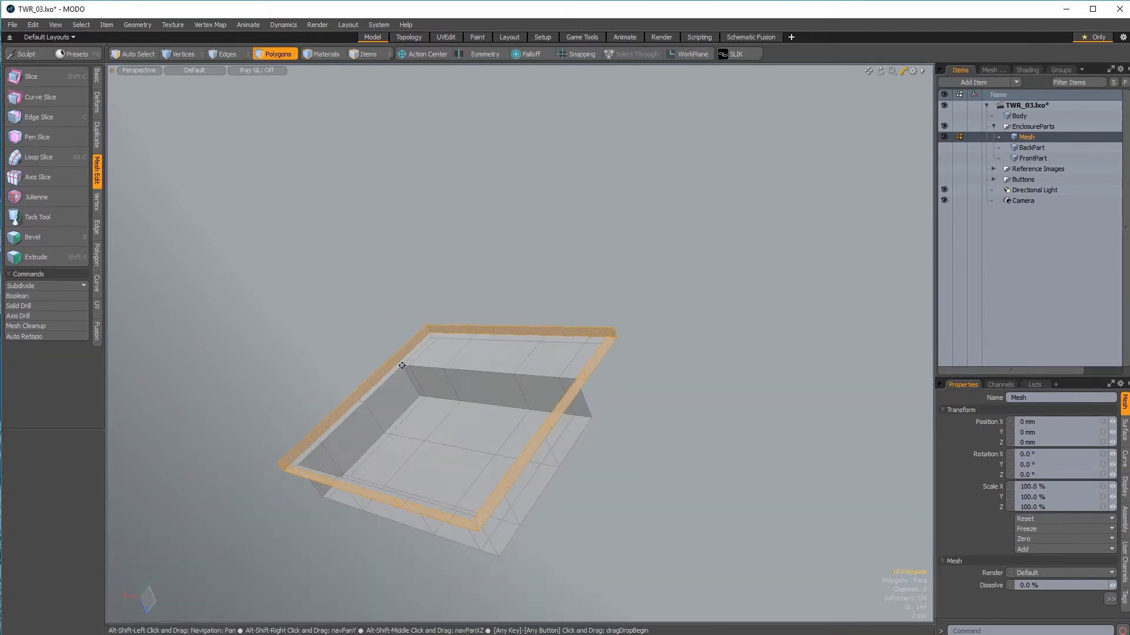
alt+drag(421, 323, 702, 372)
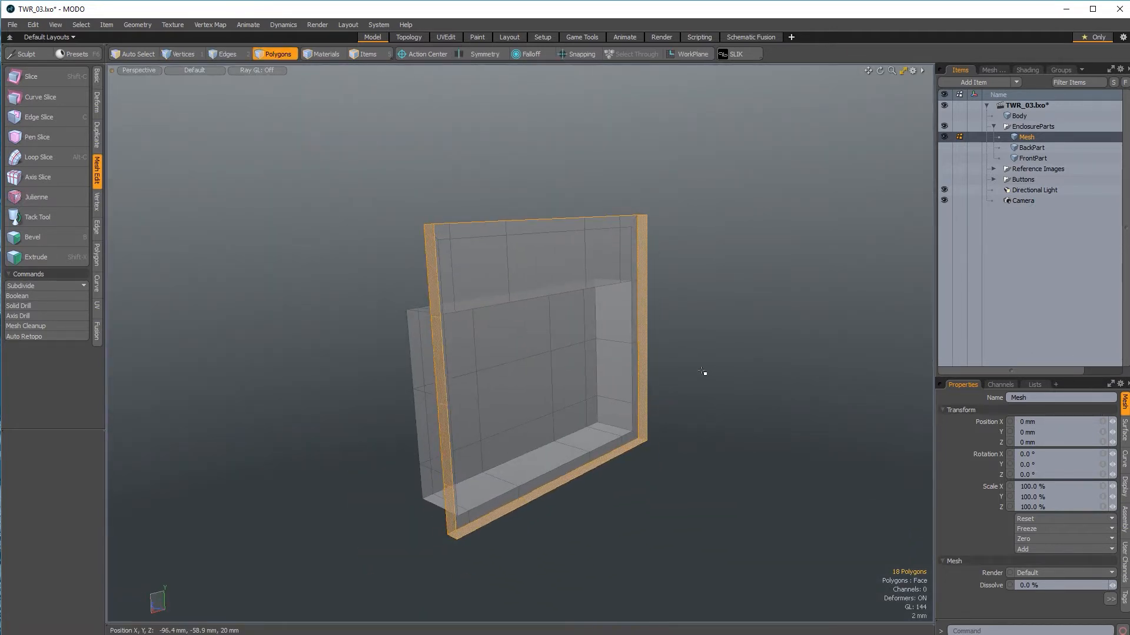
click(702, 372)
Step: Select the loop of inner side walls around the deep battery pocket and delete it
mouse_move(646, 319)
mouse_down()
mouse_move(615, 336)
mouse_move(619, 393)
mouse_up()
key(l)
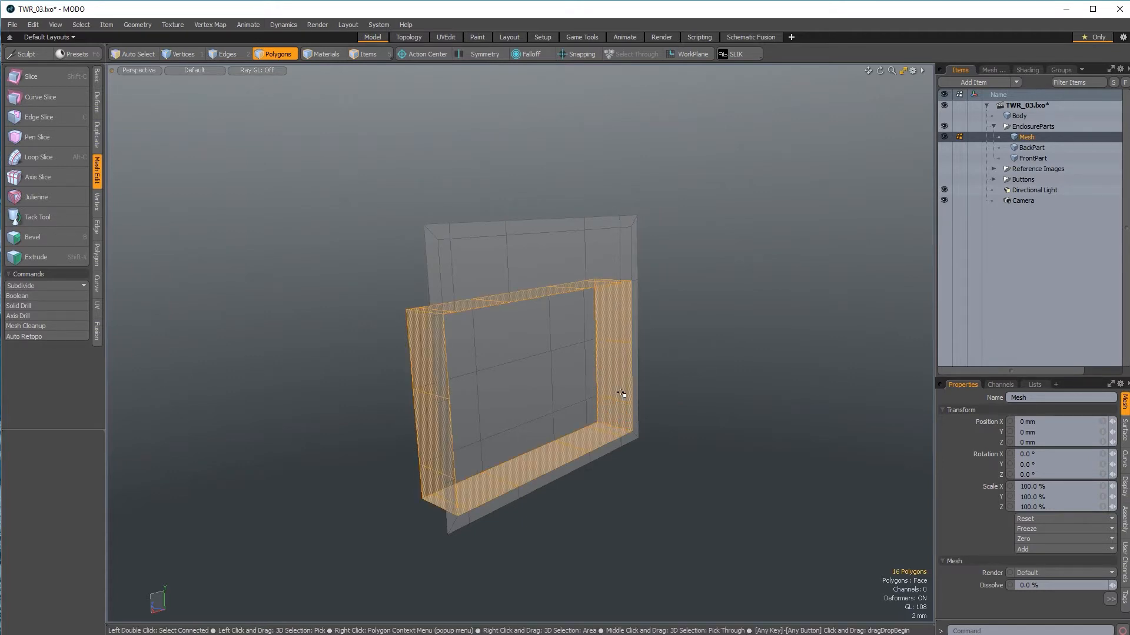
key(Delete)
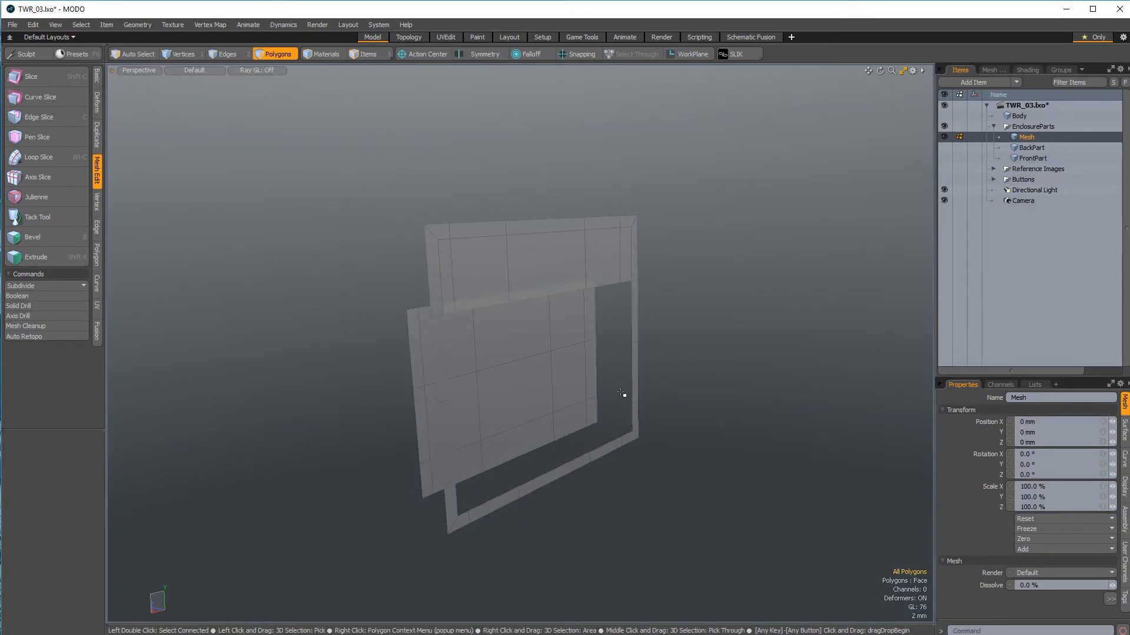
Step: Flatten the connected frame polygons around the pocket opening by scaling them to 0% in Z
alt+drag(482, 320, 554, 293)
double_click(555, 286)
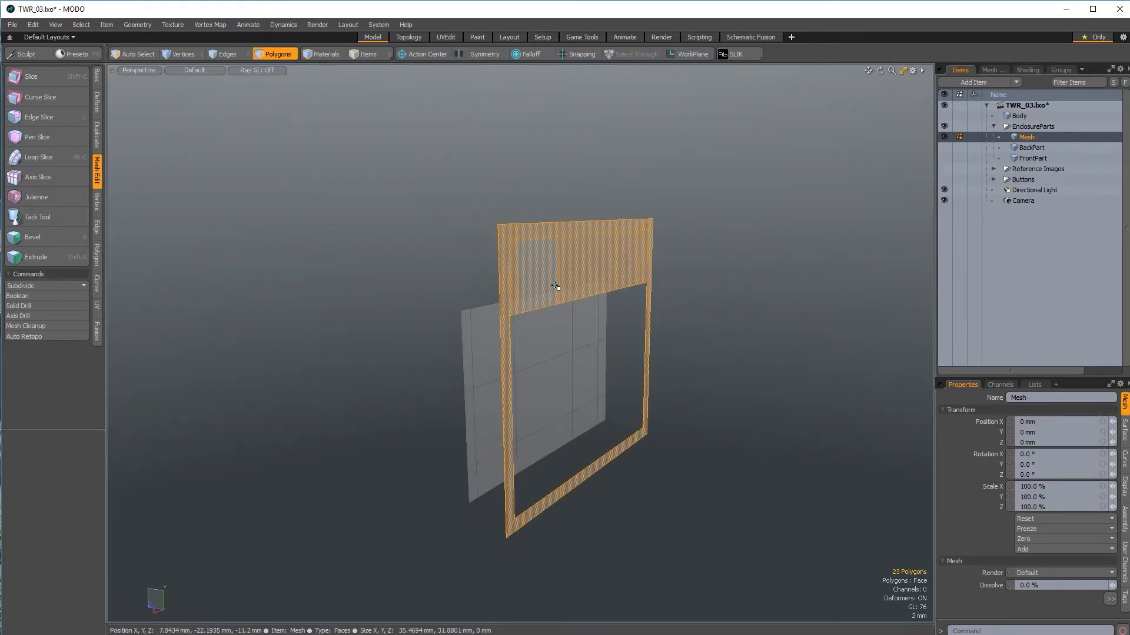
key(r)
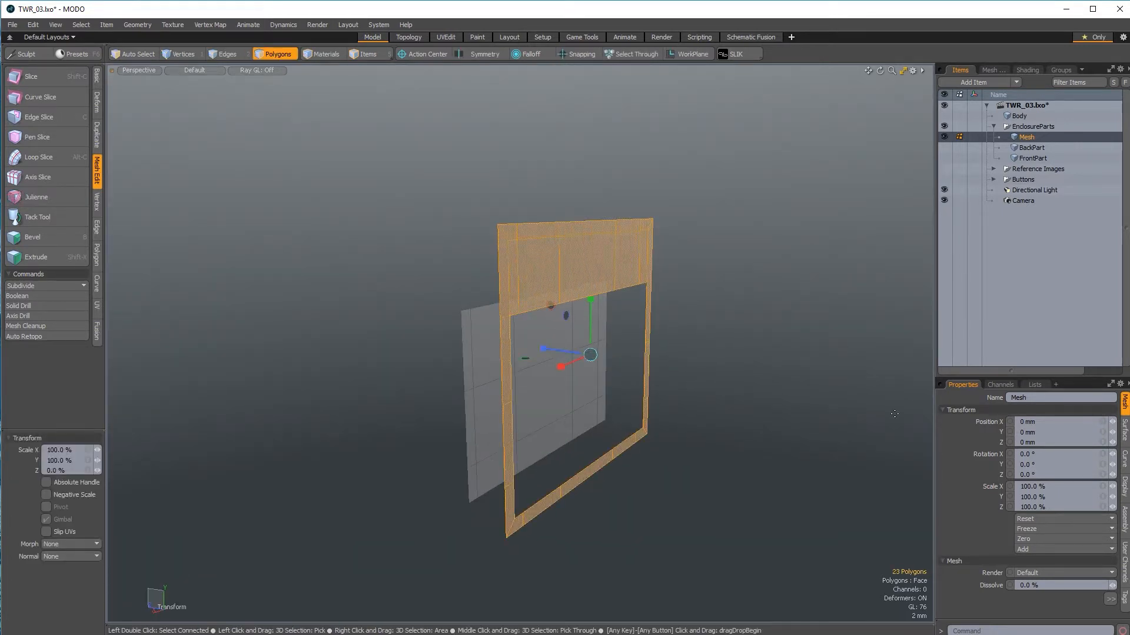
key(space)
Step: Select the connected pocket floor polygons and flatten them along Z by scaling, as for the surrounding frame
double_click(578, 404)
key(r)
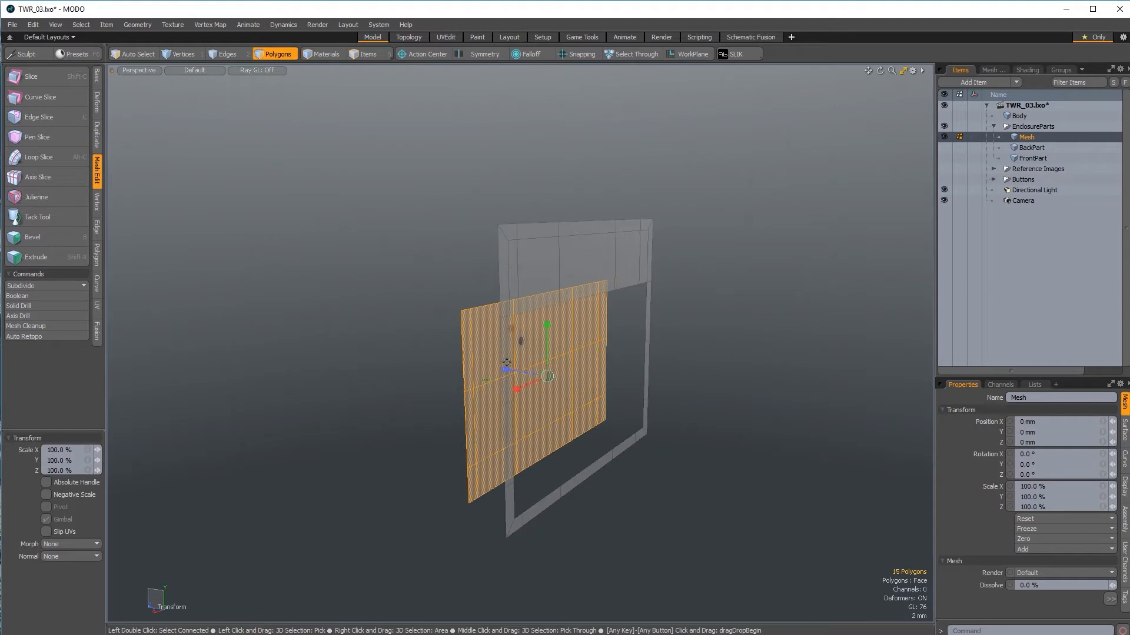
key(space)
click(815, 475)
Step: Extrude all polygons of the flattened frame and pocket floor about 2.4 mm in Z
alt+drag(815, 475, 617, 491)
alt+drag(517, 298, 547, 344)
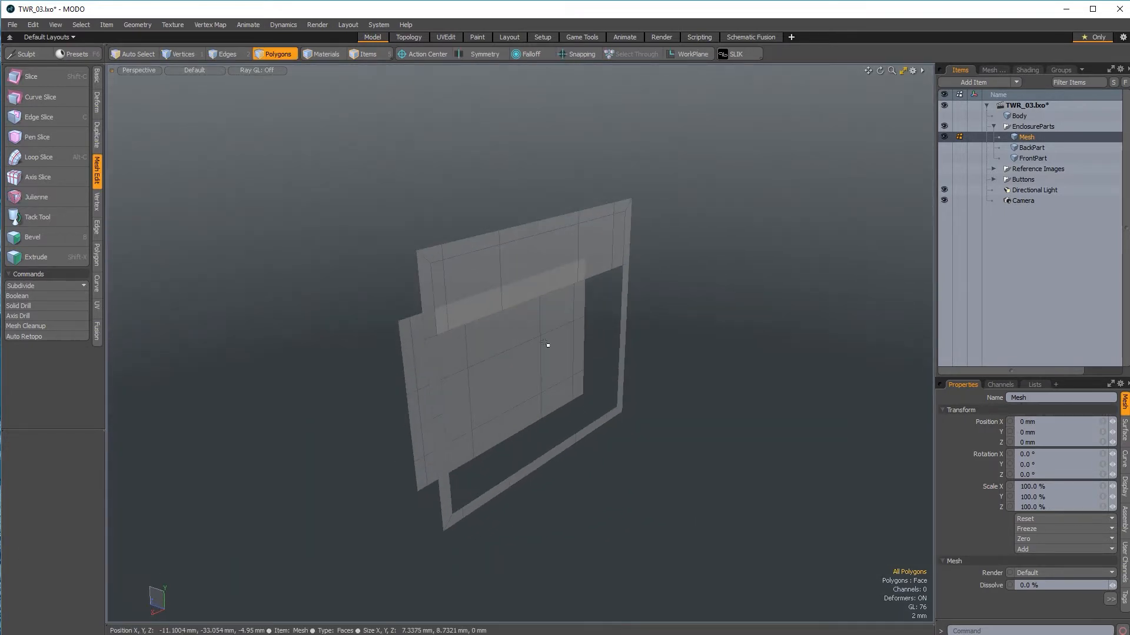
click(548, 346)
click(564, 513)
alt+drag(564, 513, 550, 537)
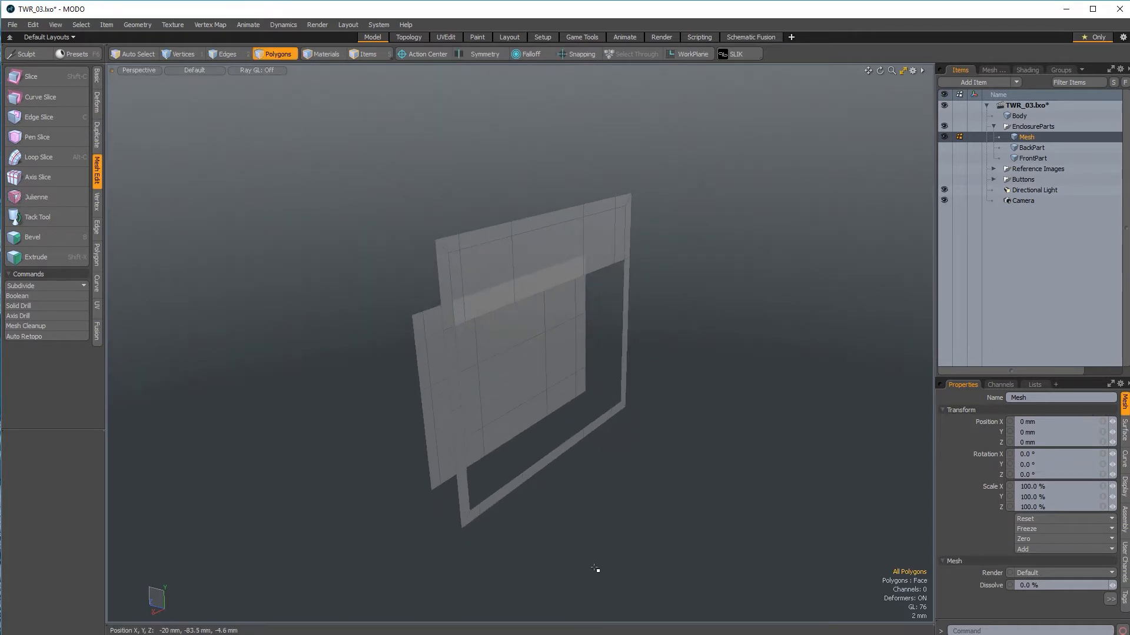
key(shift+x)
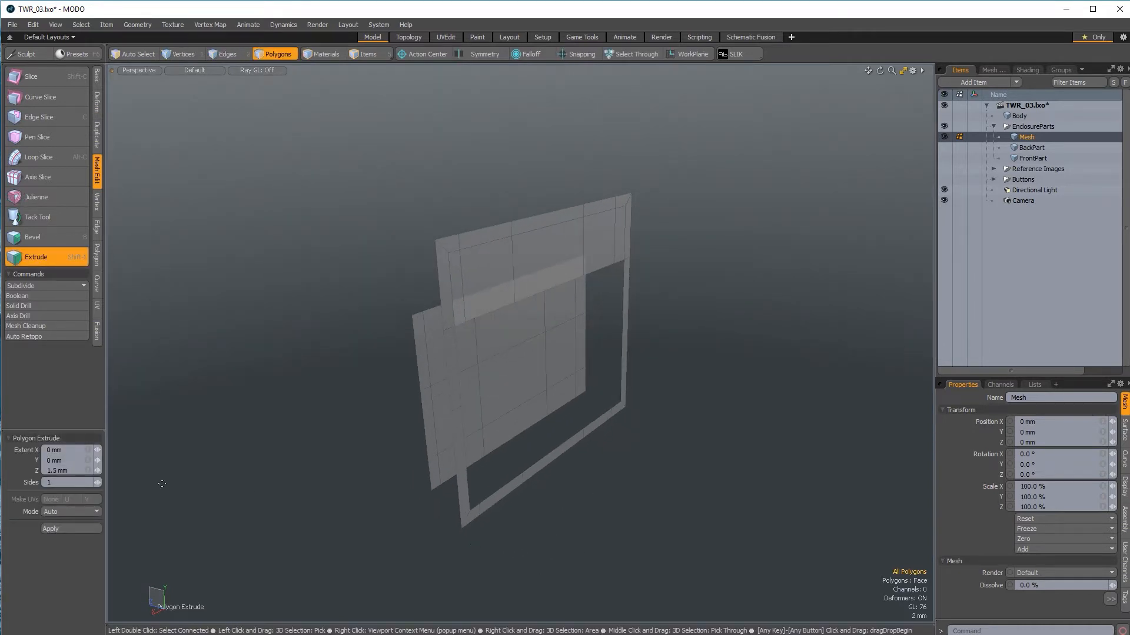
alt+drag(253, 408, 386, 379)
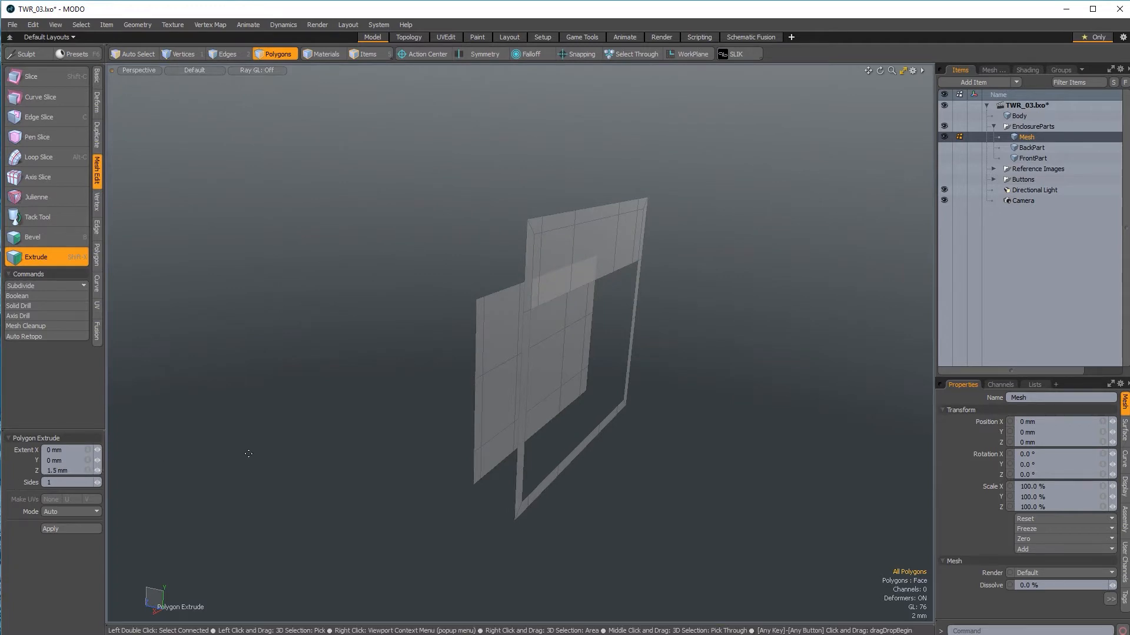
click(323, 444)
alt+drag(551, 322, 543, 290)
key(ctrl+z)
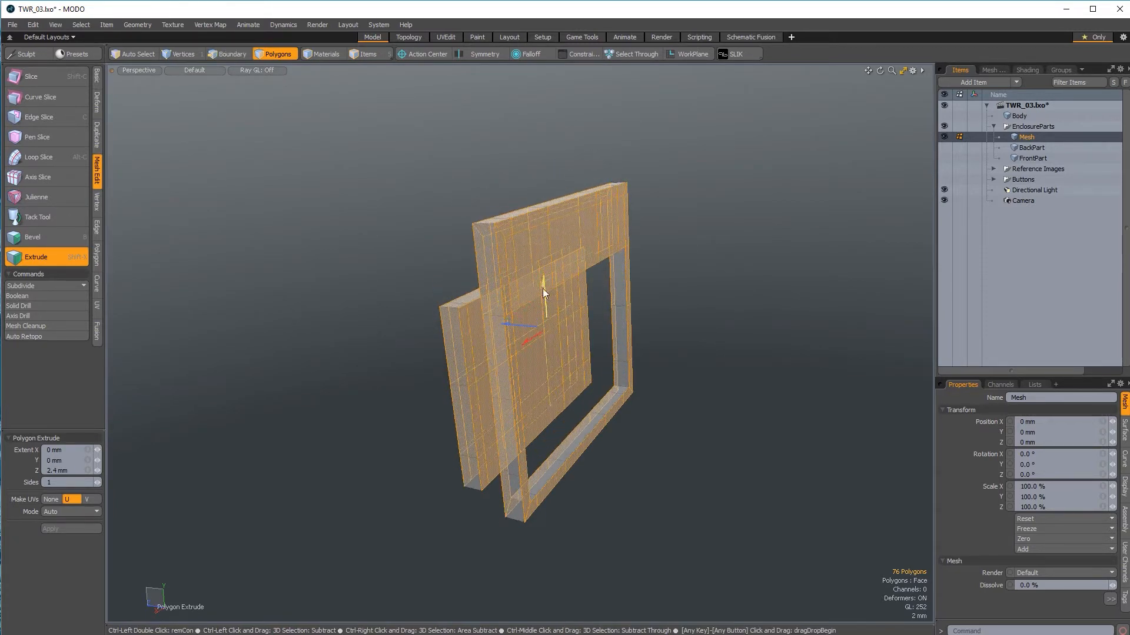
Step: Set the Z extent of the recess extrusion to 1.5 mm and finish the extrusion
alt+drag(277, 471, 322, 489)
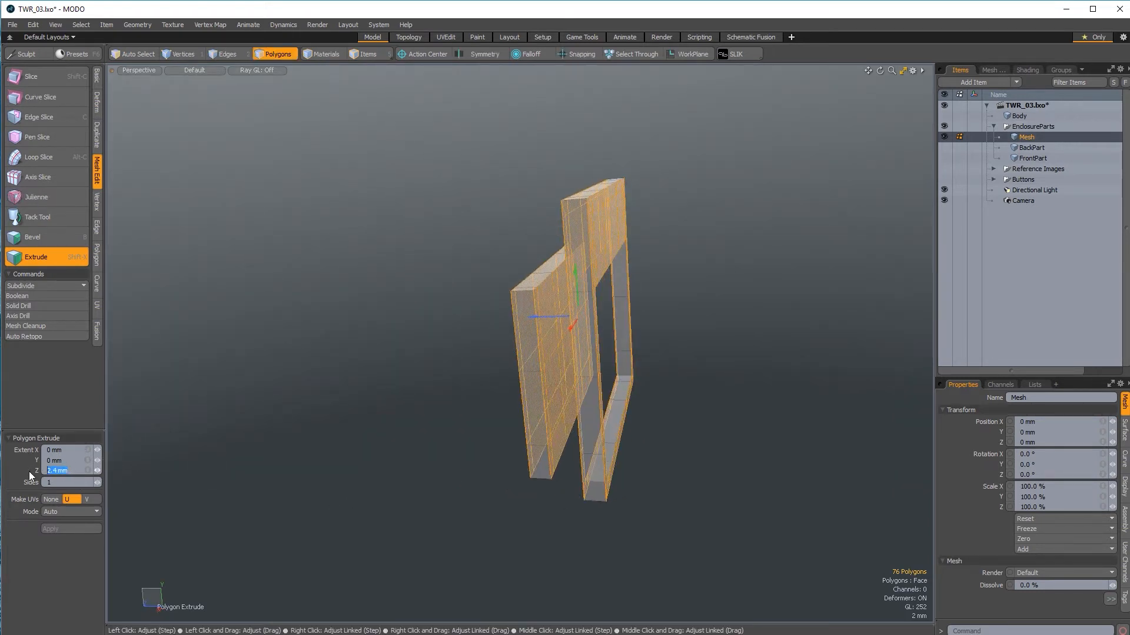
text(1.)
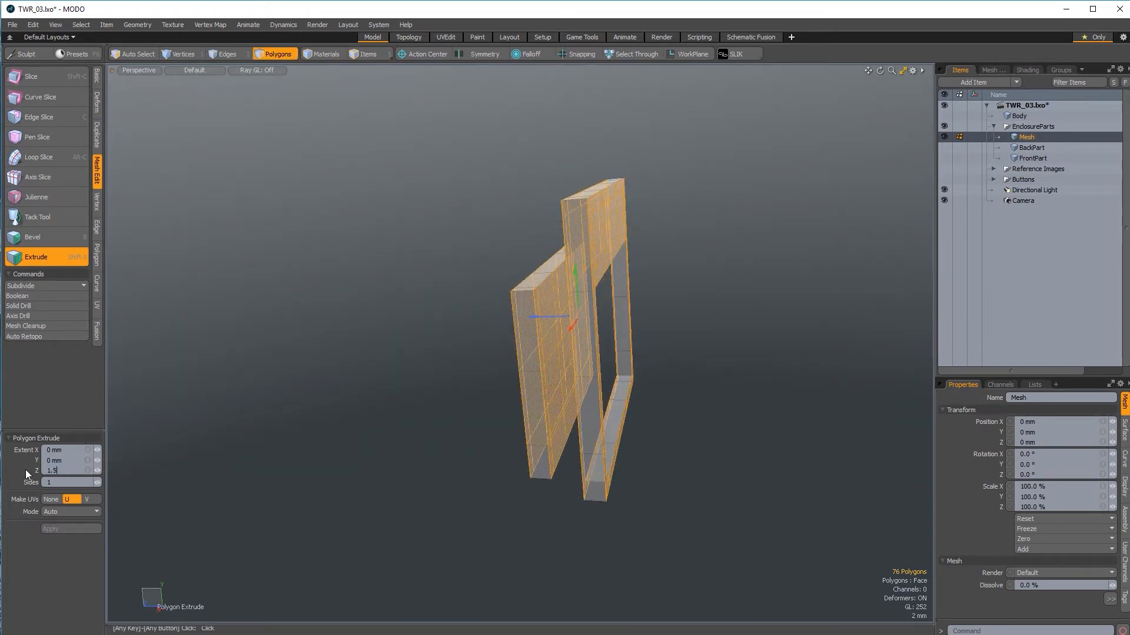
text(5)
key(Return)
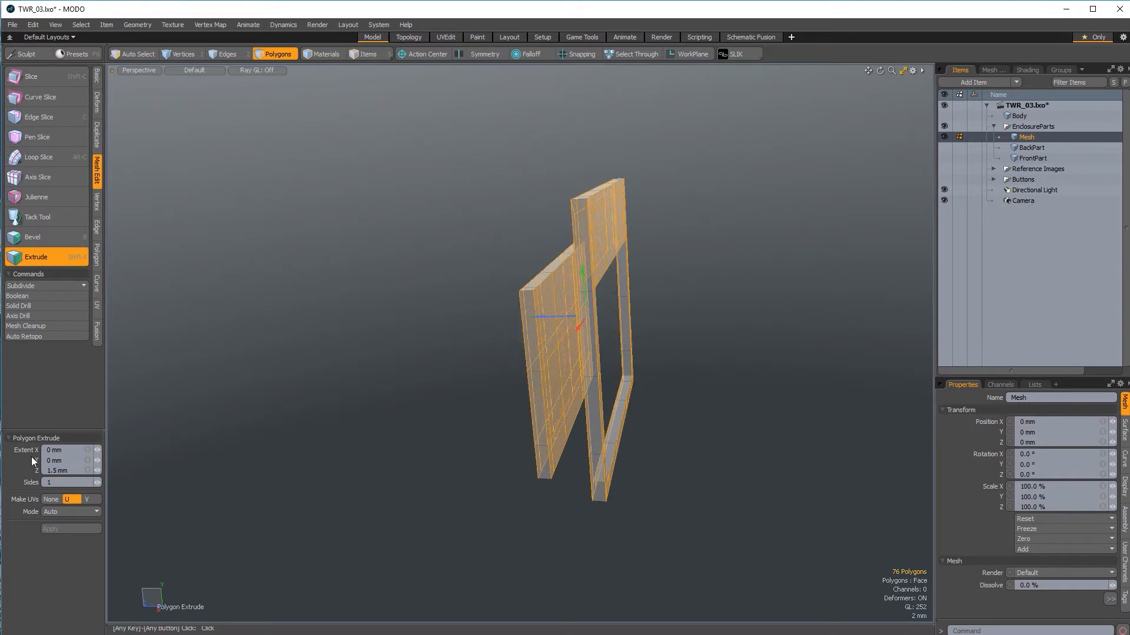
key(space)
click(454, 357)
Step: Select all interior-facing polygons of the extruded frame and of the pocket floor panel
alt+drag(447, 336, 751, 300)
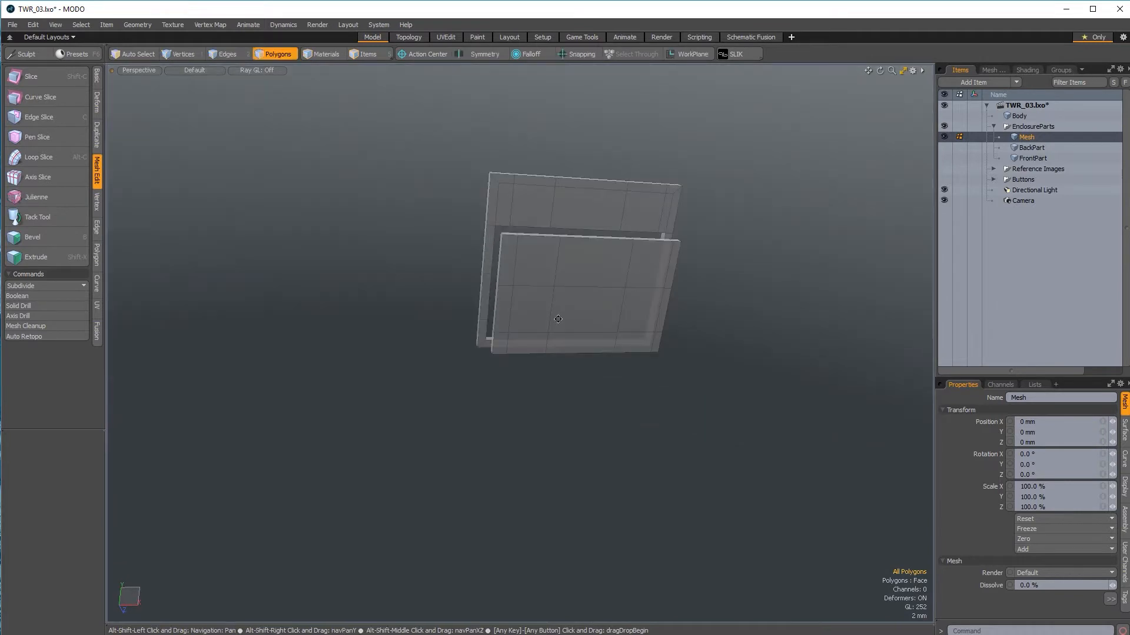
alt+drag(558, 319, 529, 276)
click(517, 266)
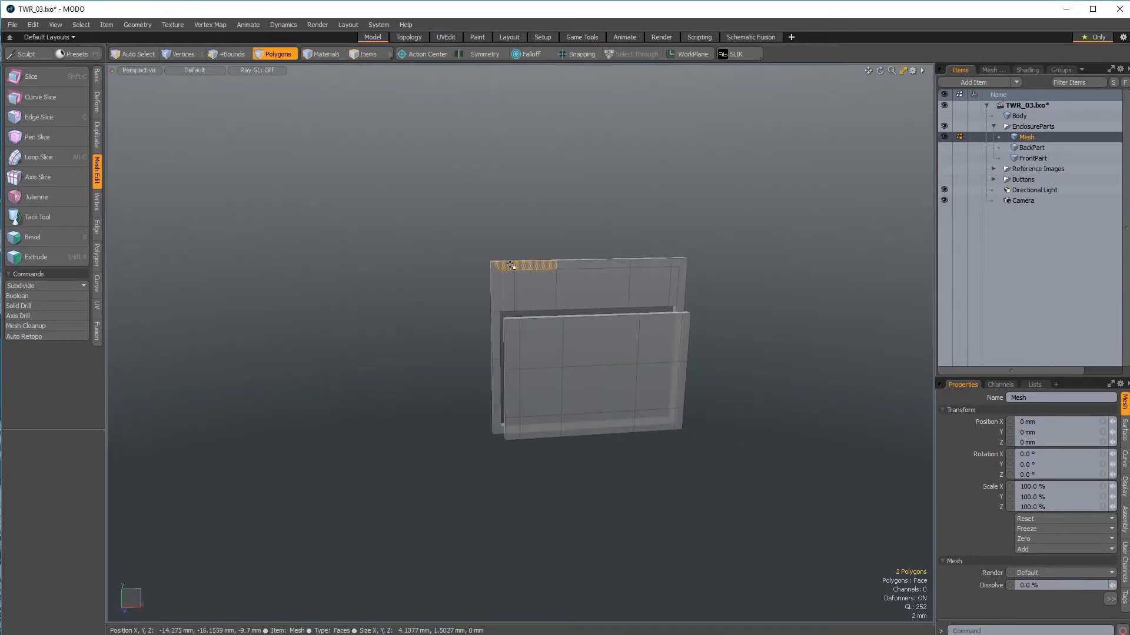
key(l)
mouse_move(520, 289)
shift+mouse_down()
mouse_move(676, 283)
mouse_move(673, 294)
shift+mouse_up()
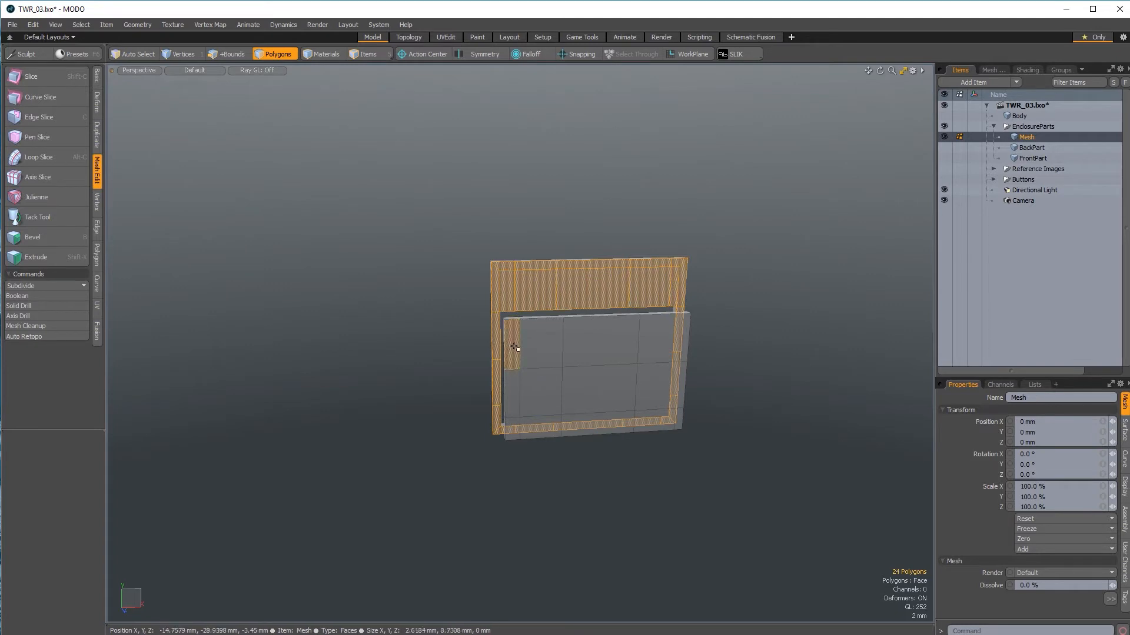
shift+double_click(674, 425)
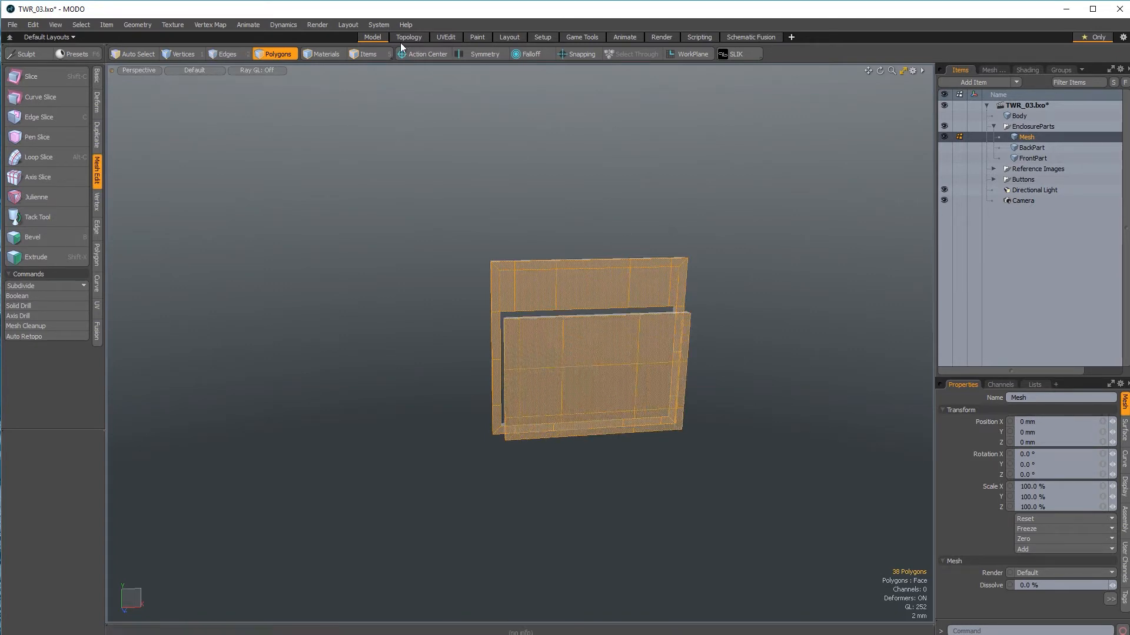
Step: Run the CAD_DraftMaker.py script on the selected polygons with a draft of 3 degrees
click(387, 26)
click(436, 165)
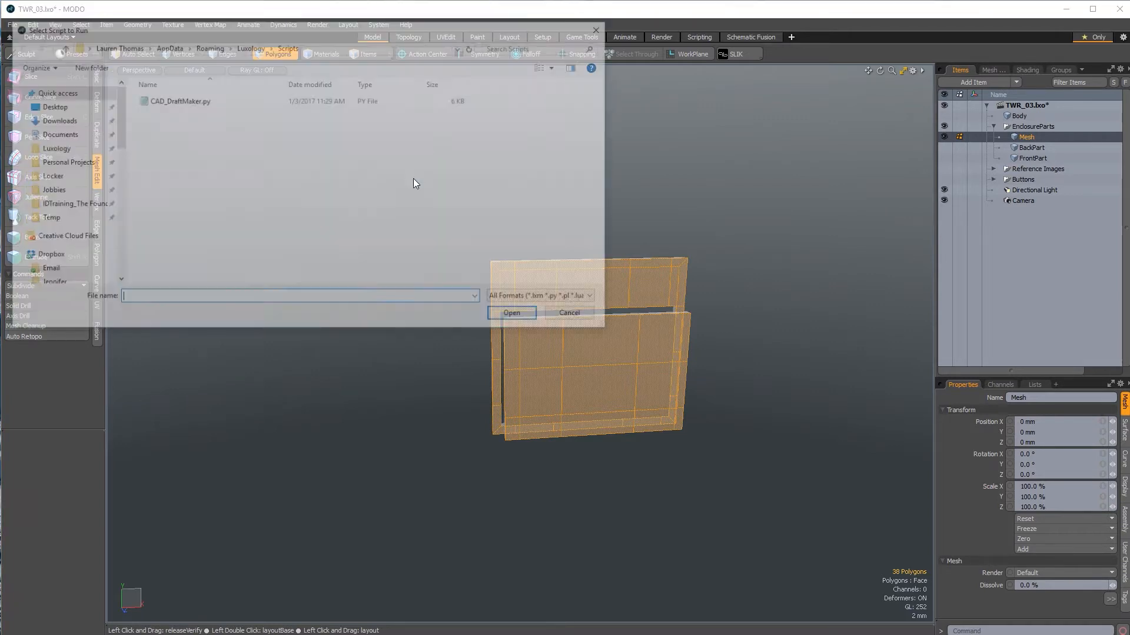
click(182, 100)
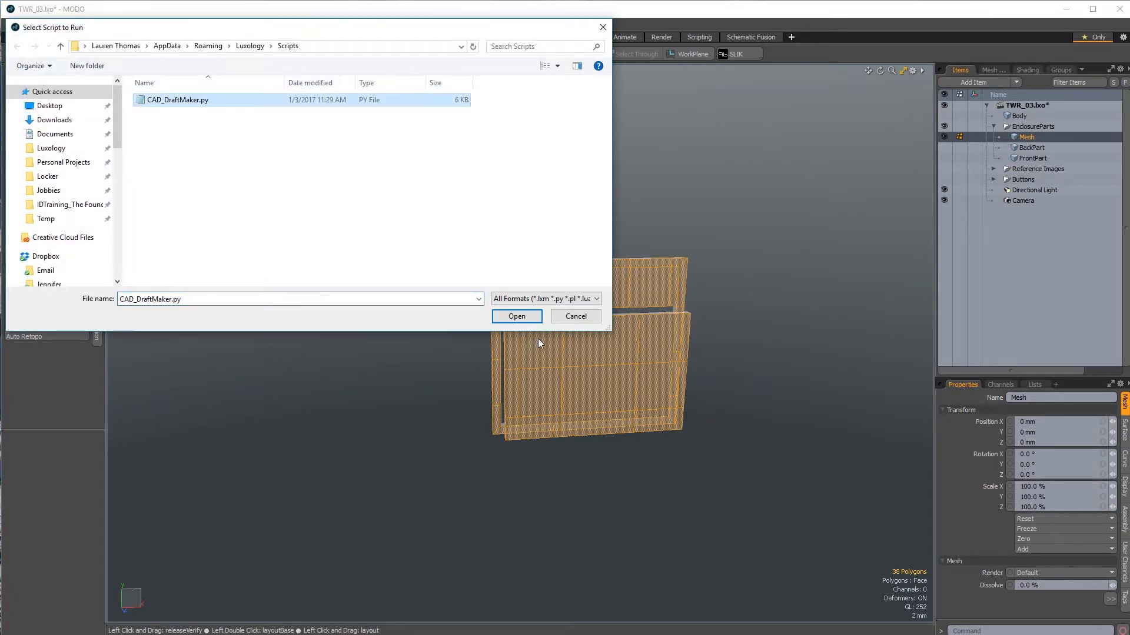
click(517, 319)
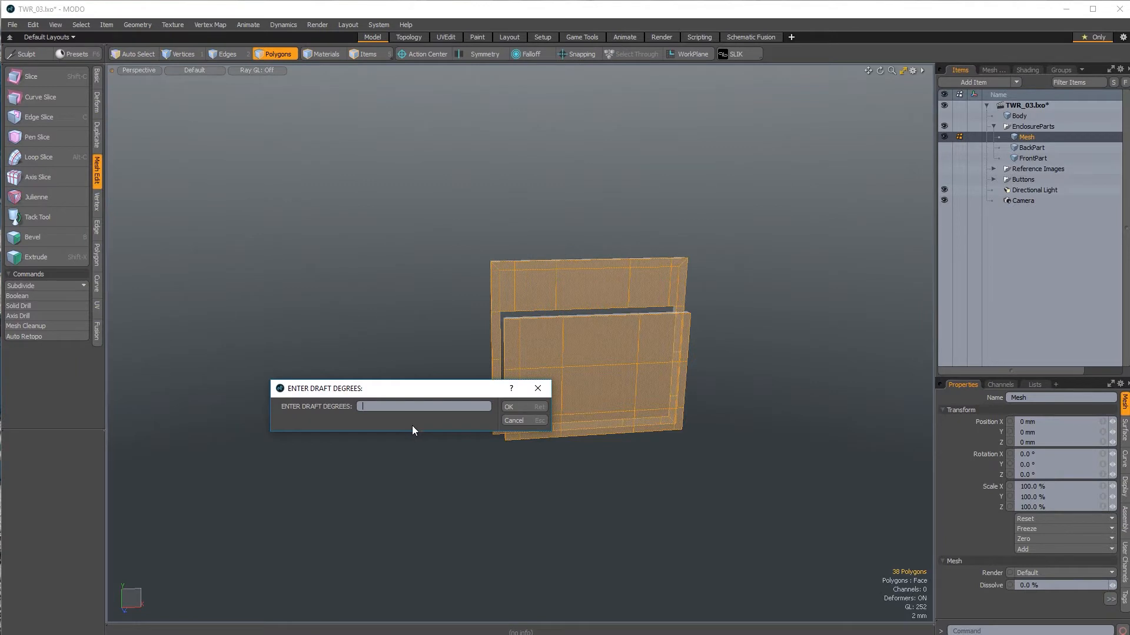
text(3)
click(510, 407)
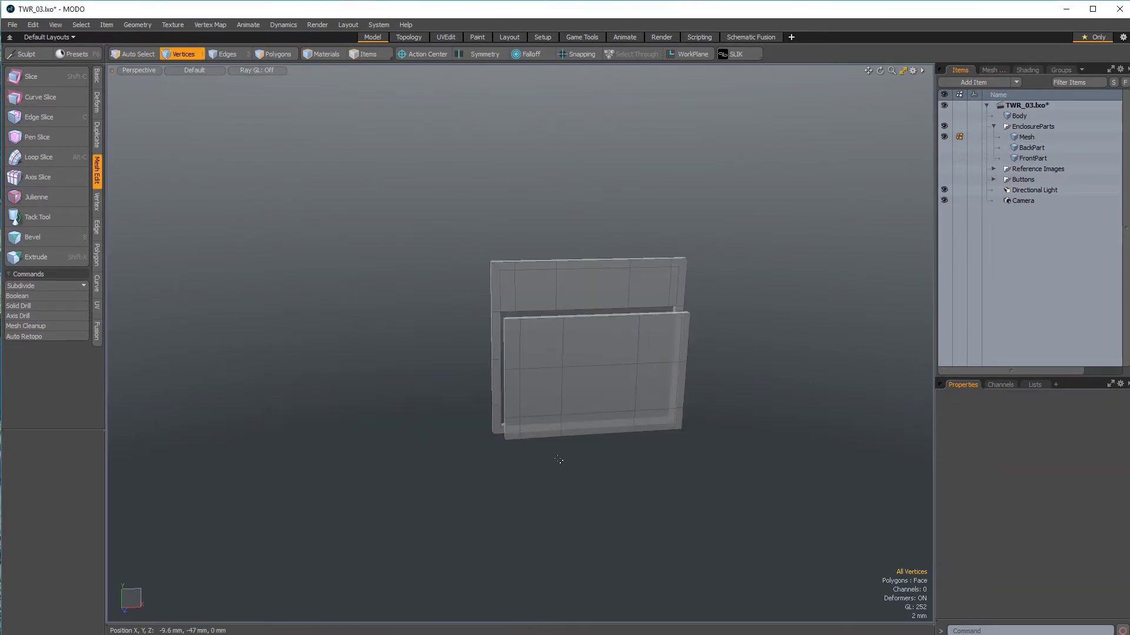
Step: Show BackPart for reference and select the outer side wall loops of the recess frame and pocket floor panel
alt+drag(626, 479, 617, 310)
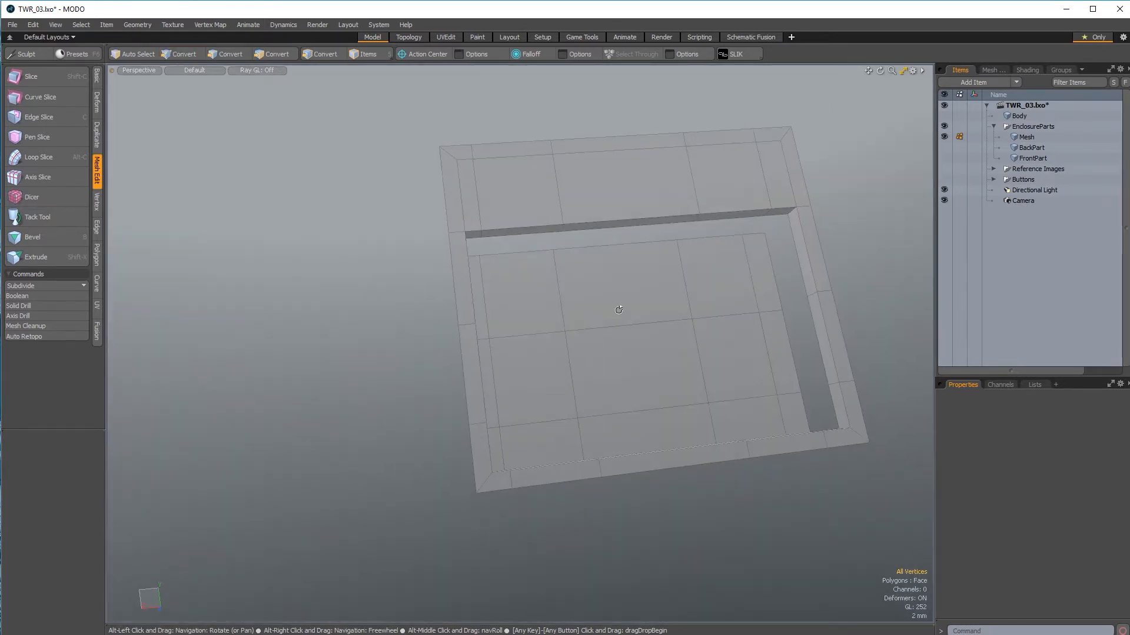
click(944, 149)
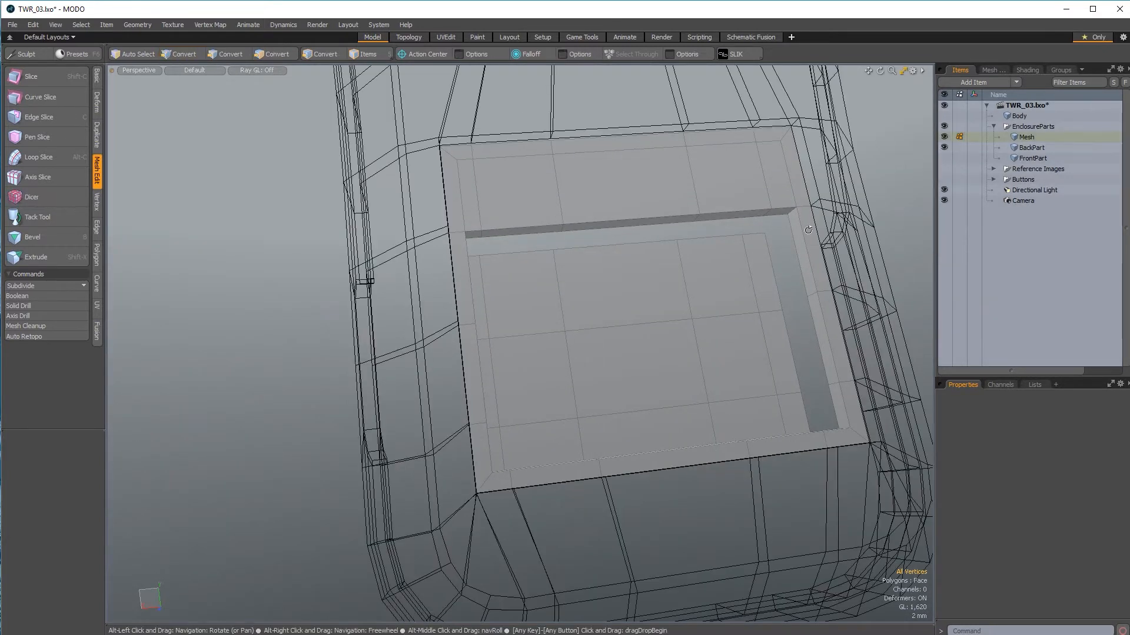
scroll(675, 270, up, 3)
alt+drag(675, 270, 533, 319)
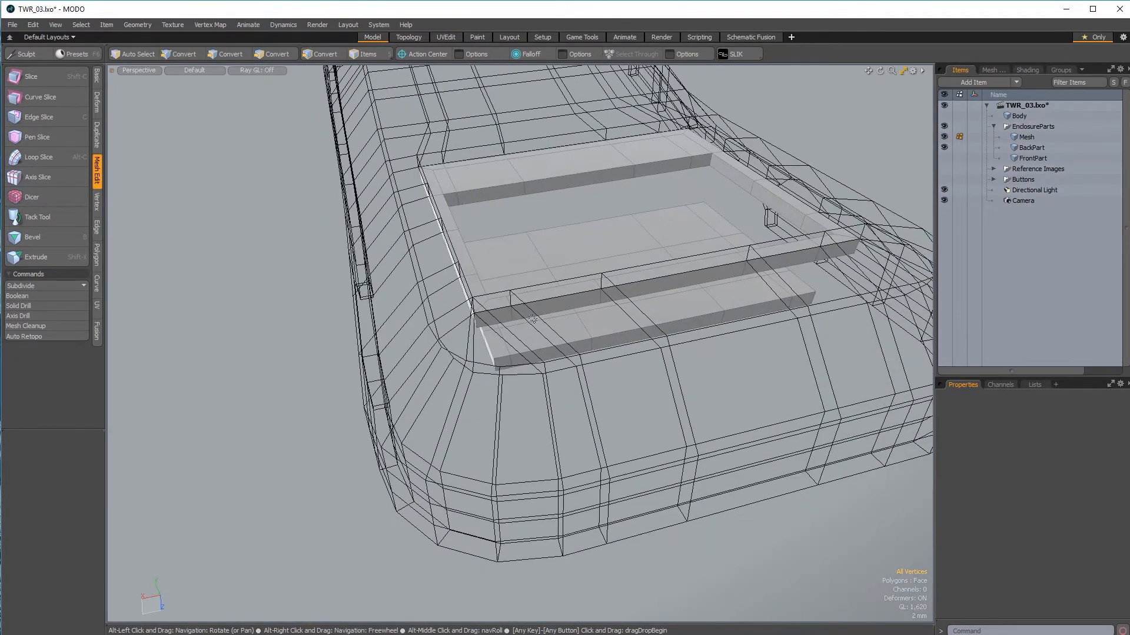
click(279, 55)
click(532, 309)
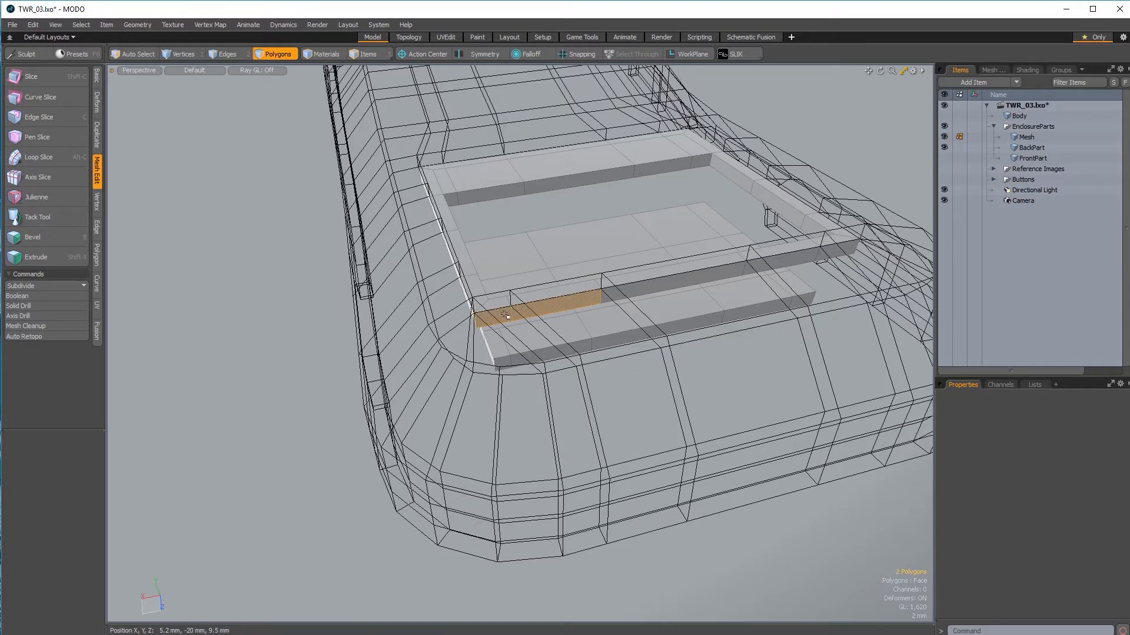
double_click(511, 370)
Step: Bevel the selected side wall loops outward with a 1.5 mm shift, 0 mm inset and grouped polygons
key(b)
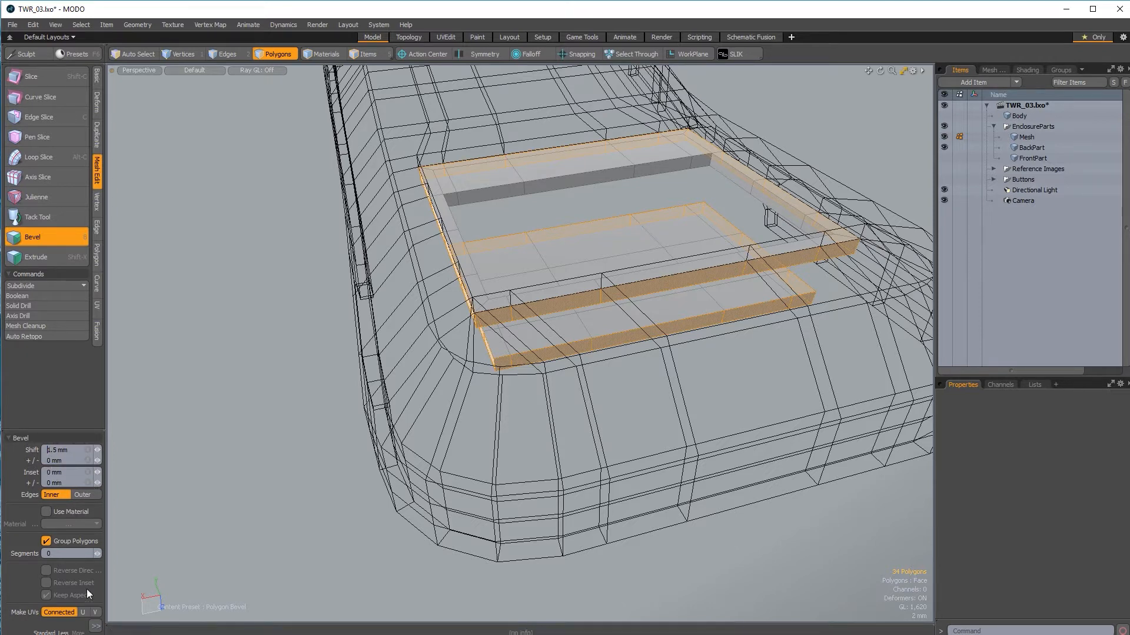
click(95, 626)
click(180, 594)
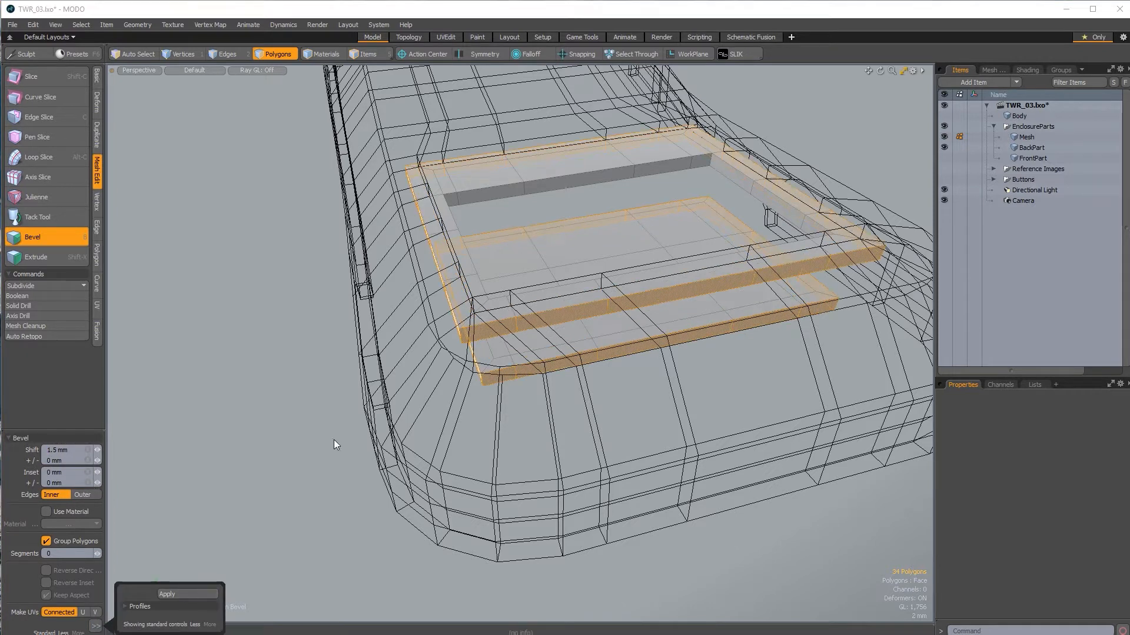
key(space)
click(666, 371)
Step: Examine how the thickened recess pieces fit the battery opening, with the recess mesh and BackPart both active
alt+drag(706, 370, 506, 257)
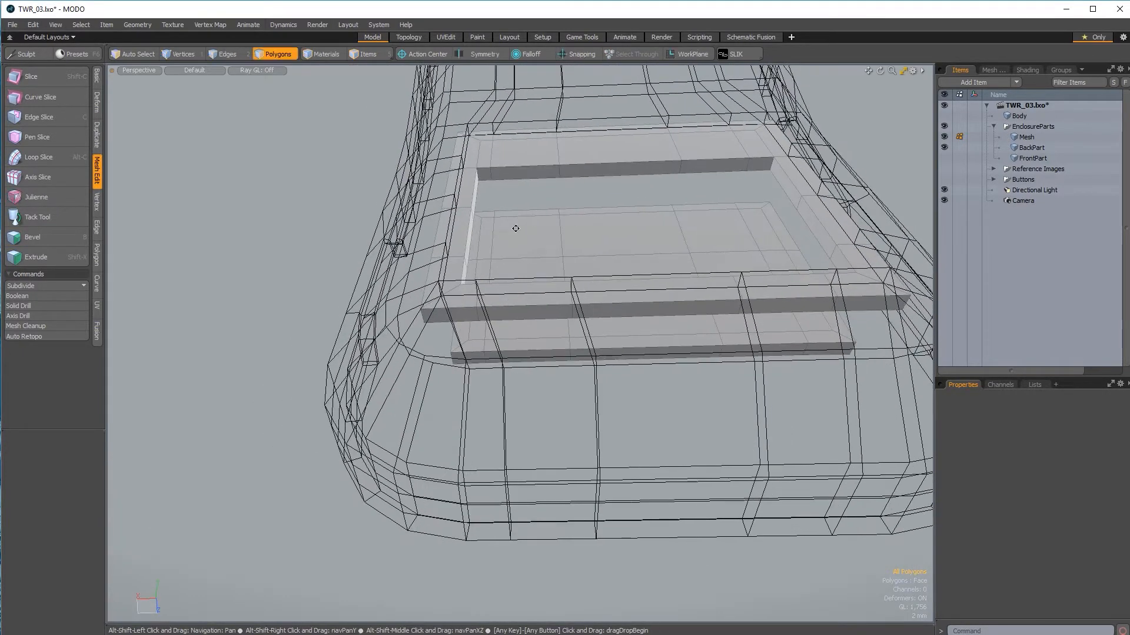
scroll(517, 229, up, 6)
alt+drag(581, 251, 845, 315)
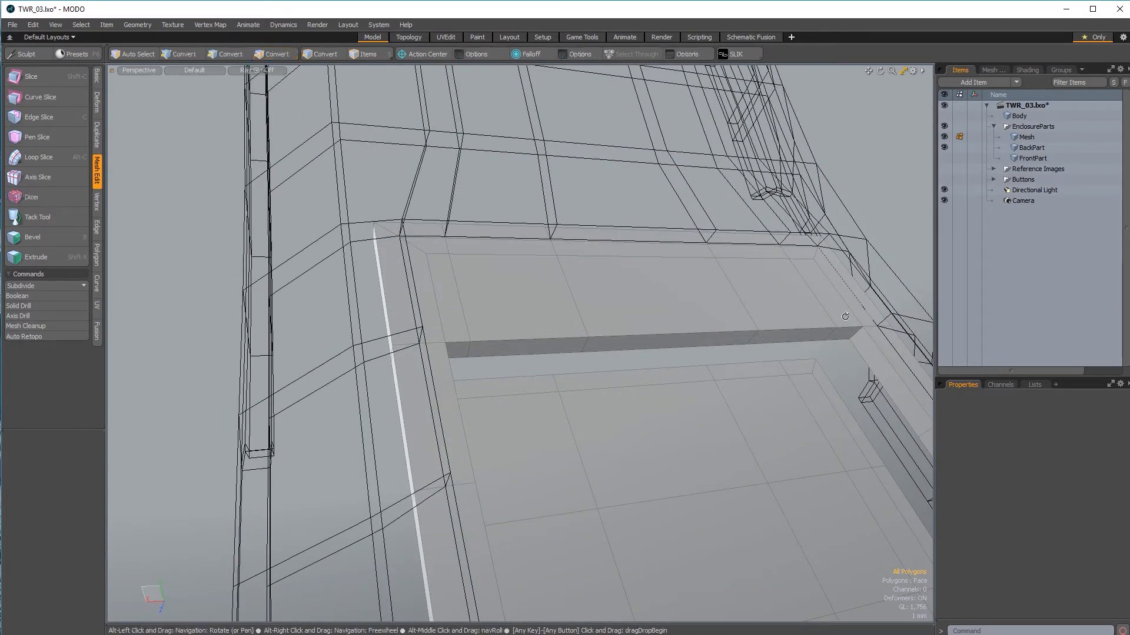
click(1027, 147)
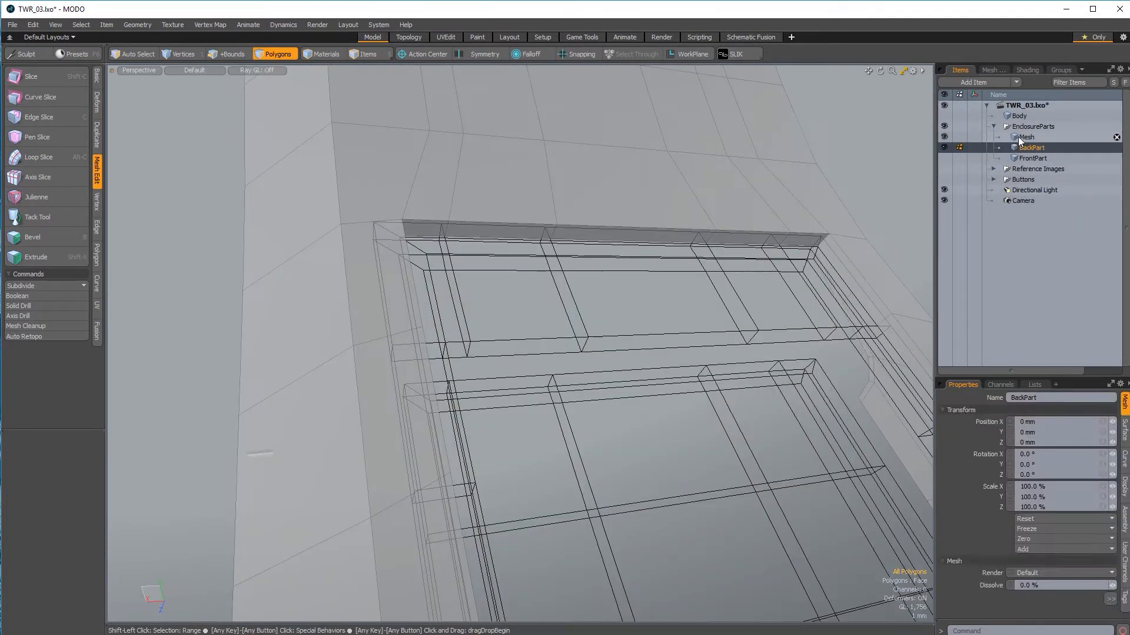
shift+click(1018, 139)
alt+drag(547, 258, 598, 281)
scroll(365, 320, down, 3)
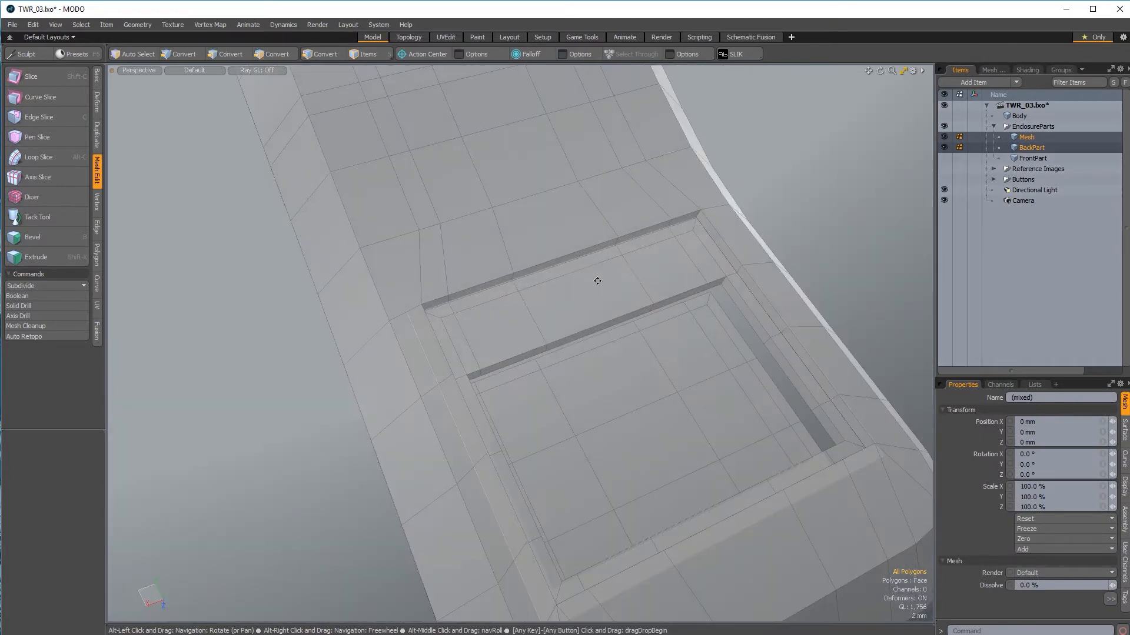
key(3)
click(606, 288)
alt+drag(574, 230, 777, 260)
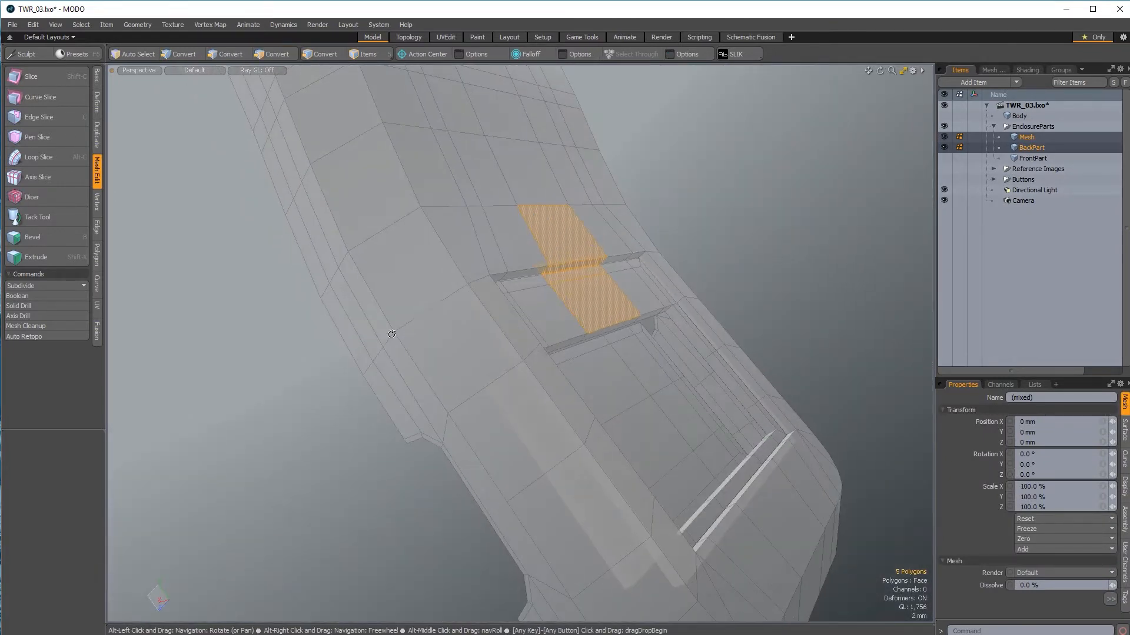
alt+drag(392, 334, 327, 506)
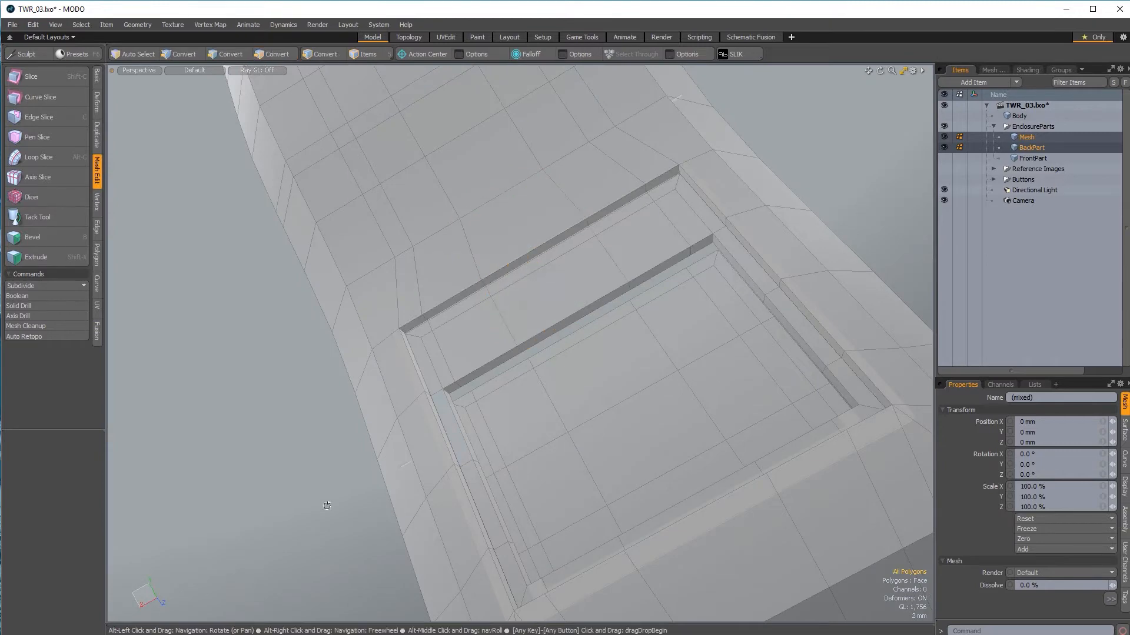
mouse_move(658, 333)
alt+mouse_down()
mouse_move(612, 353)
mouse_move(647, 318)
alt+mouse_up()
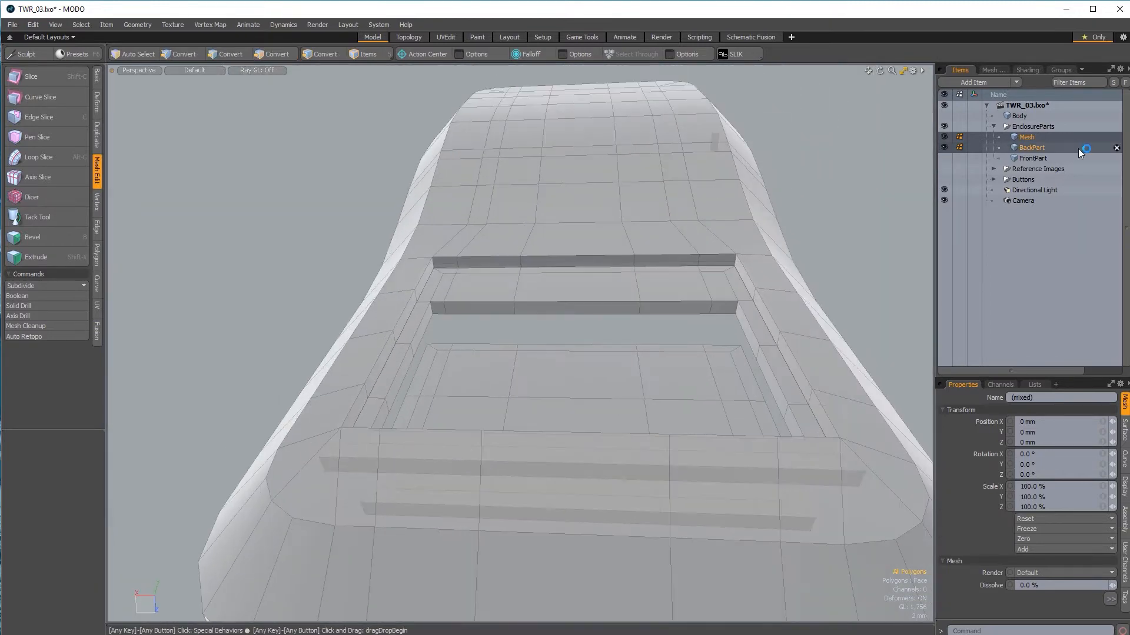
Step: Make only the recess mesh active and delete the narrow border polygon loop around the frame's outer edge
click(1036, 138)
ctrl+alt+drag(494, 458, 489, 276)
click(439, 259)
shift+click(403, 308)
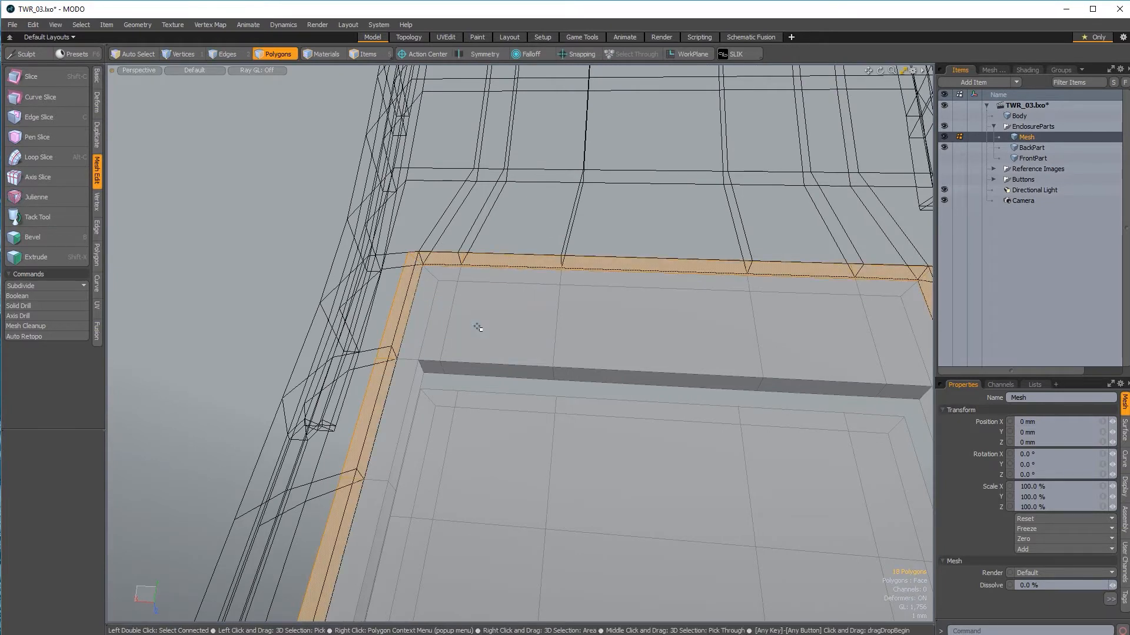
key(Delete)
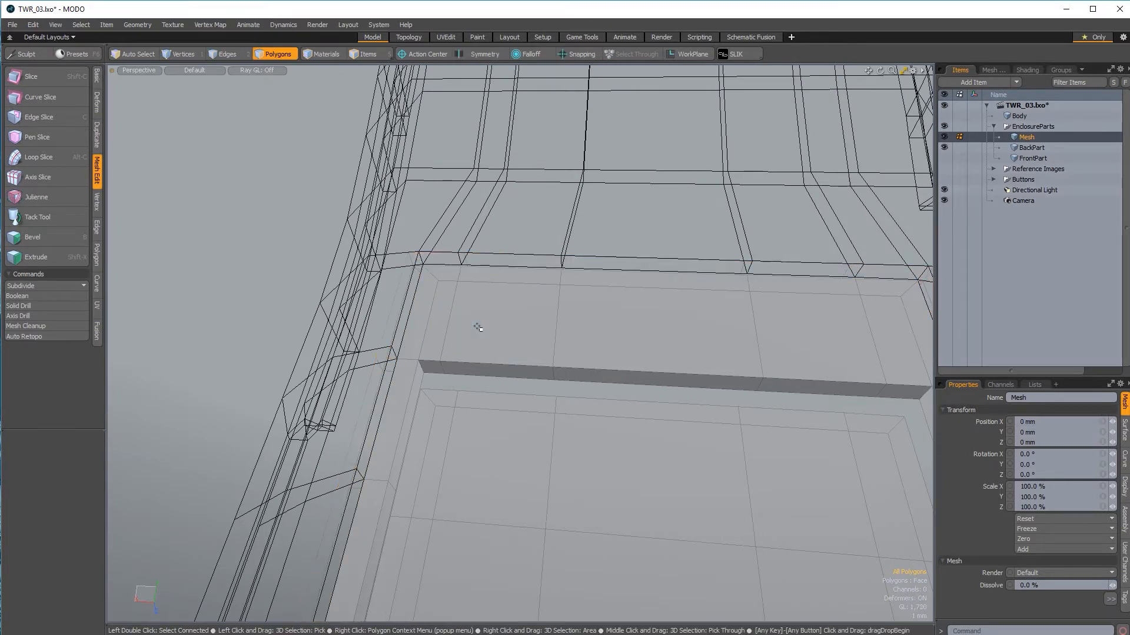
Step: Delete the inner wall polygons at a corner of the frame opening and the narrow border loop around the pocket floor panel
alt+drag(470, 424, 449, 349)
click(438, 327)
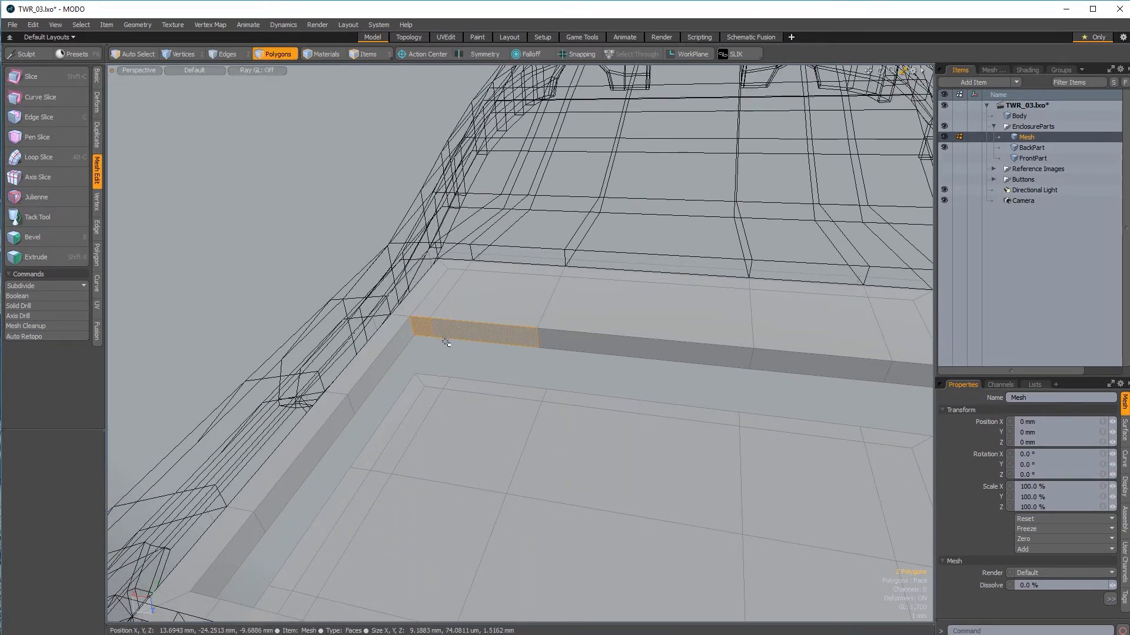
key(Delete)
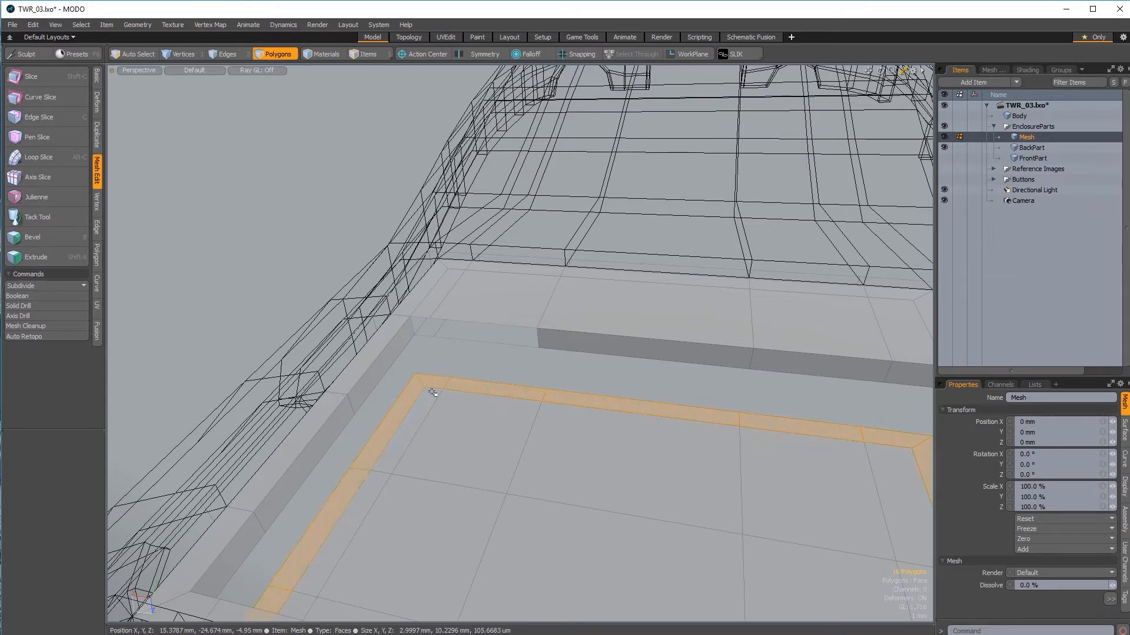
key(Delete)
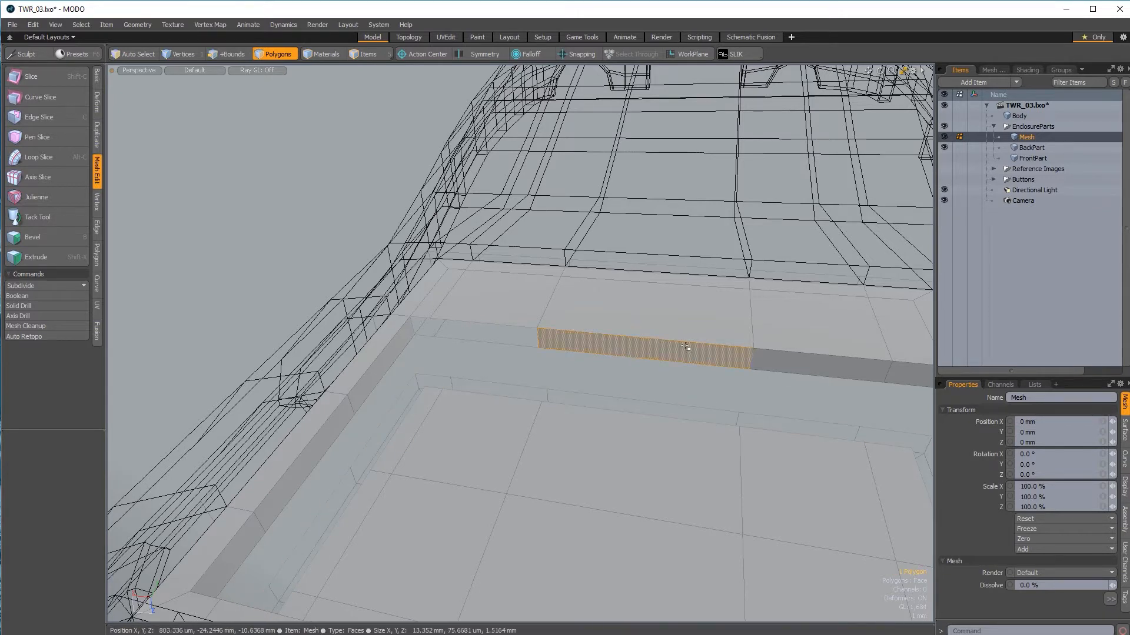
Step: Delete the narrow inner side wall polygon loop all the way around the recess frame's opening
shift+click(764, 352)
key(l)
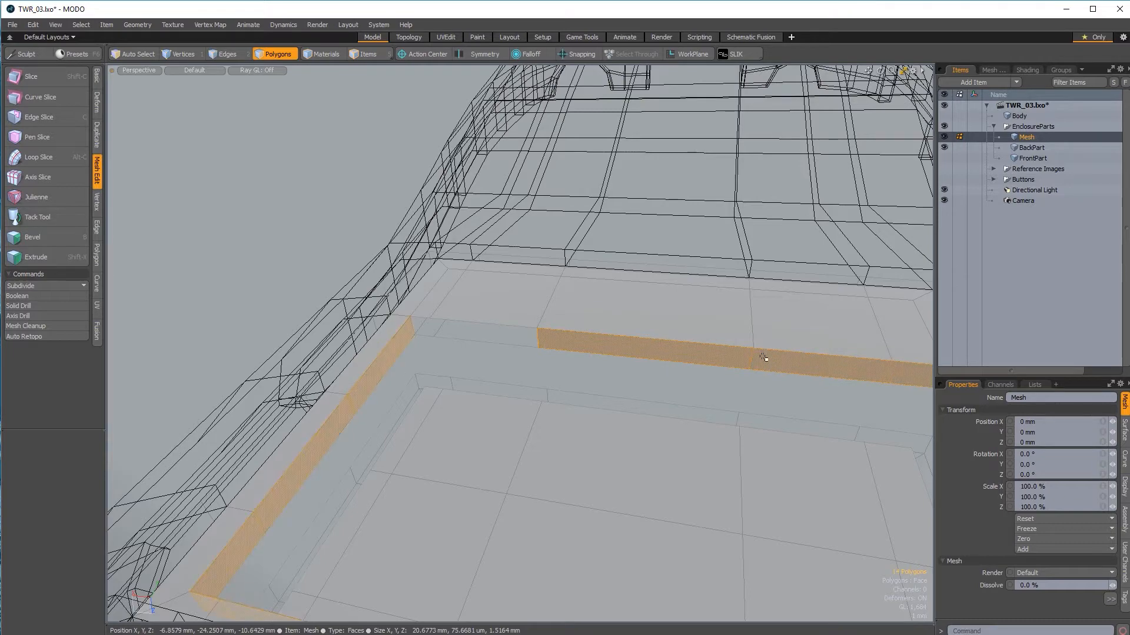
key(Delete)
Step: Bridge the open edge loop of the frame opening with the edge loop around the pocket floor using 1 segment
alt+drag(595, 411, 520, 336)
scroll(407, 292, up, 4)
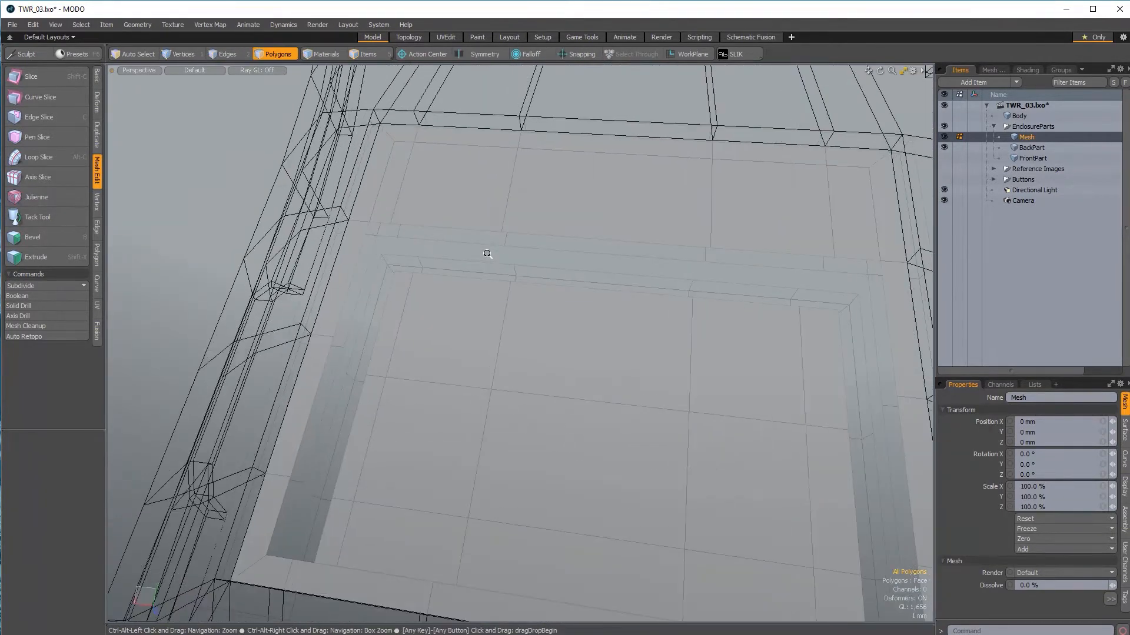
key(2)
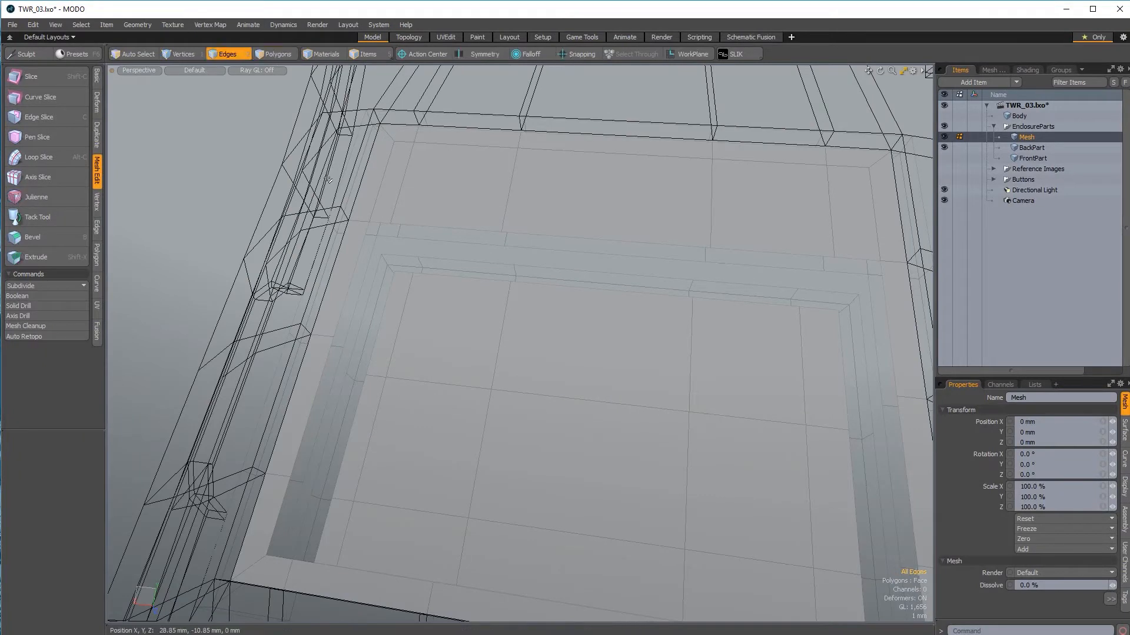
double_click(402, 226)
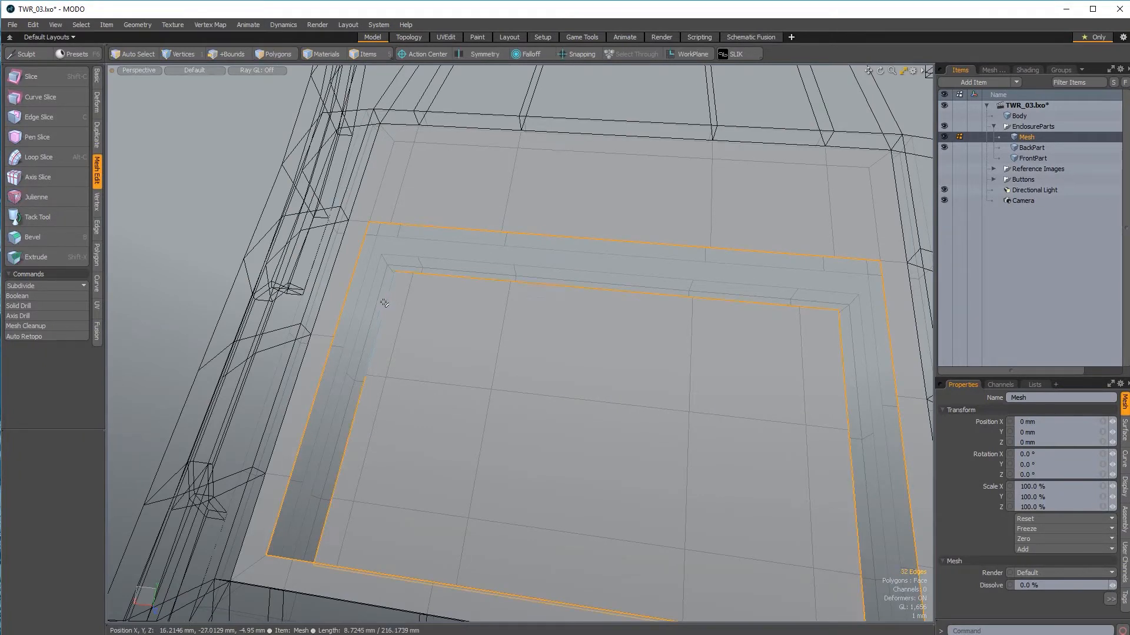
click(96, 136)
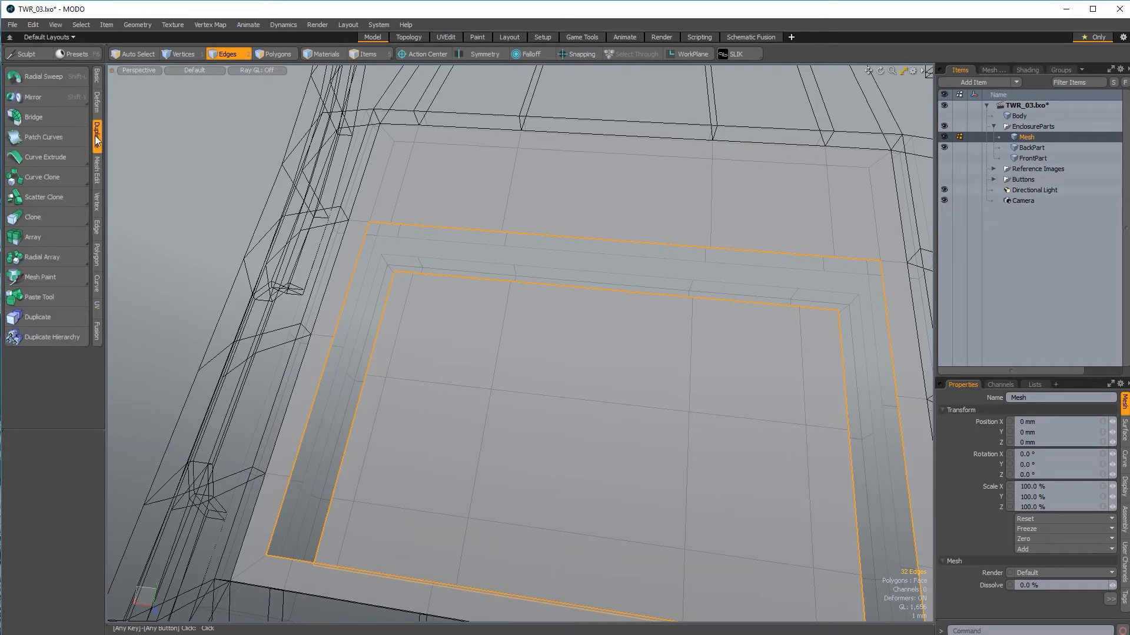
click(53, 119)
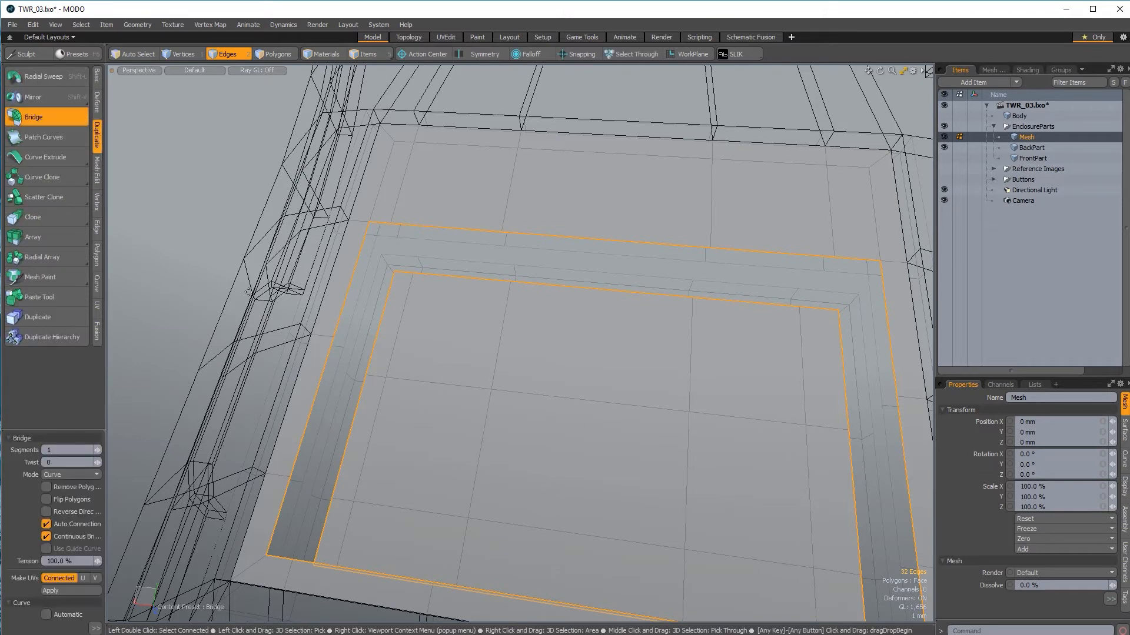
click(204, 258)
alt+drag(364, 323, 608, 385)
key(space)
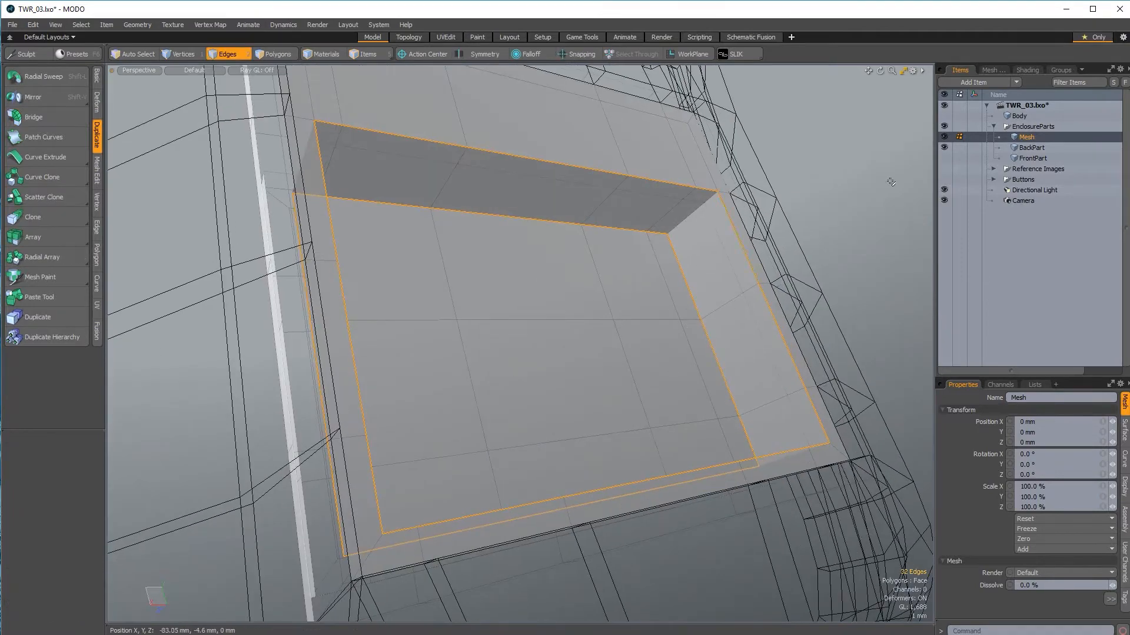
click(891, 181)
Step: Delete the inner border polygon loop on the back face of the recess frame, around the pocket
alt+drag(660, 295, 784, 345)
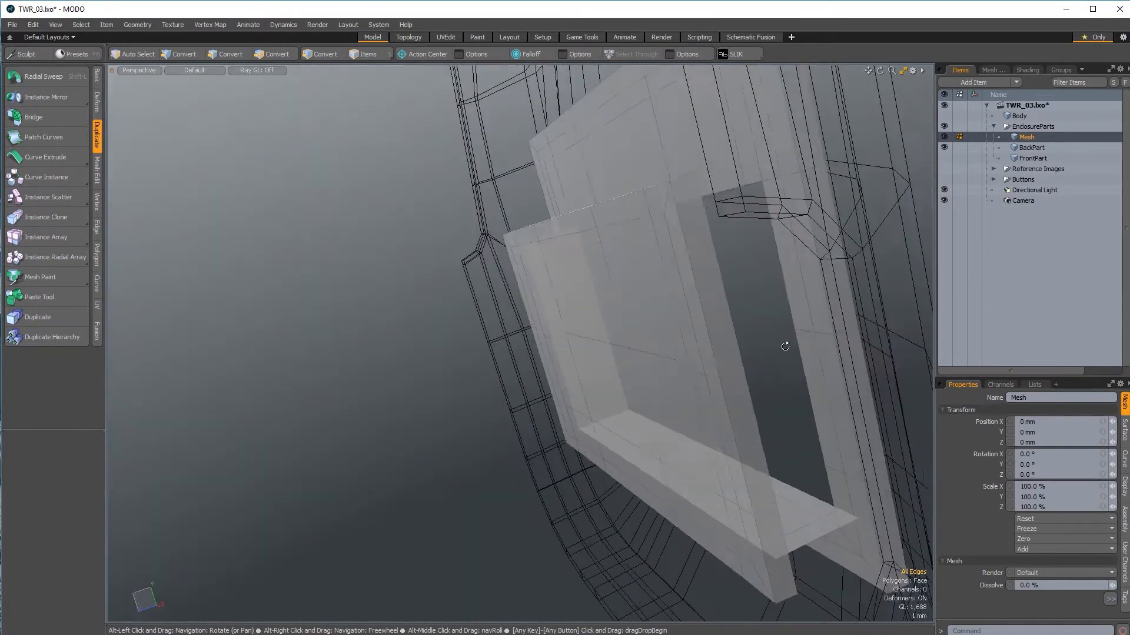
alt+shift+drag(686, 350, 453, 353)
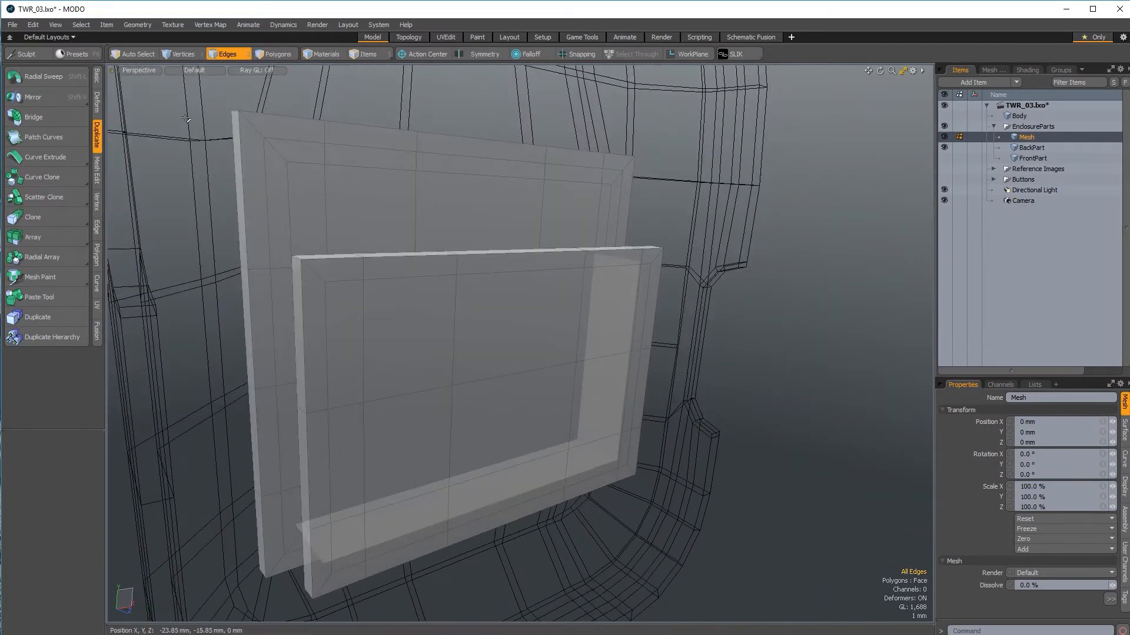
click(257, 54)
shift+click(286, 167)
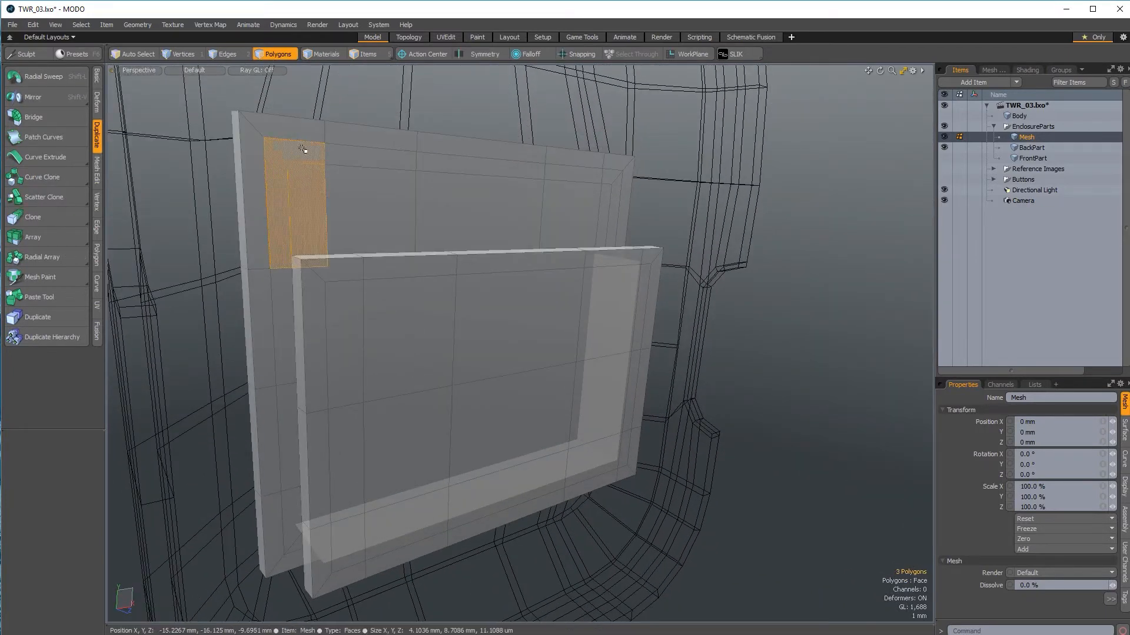
key(l)
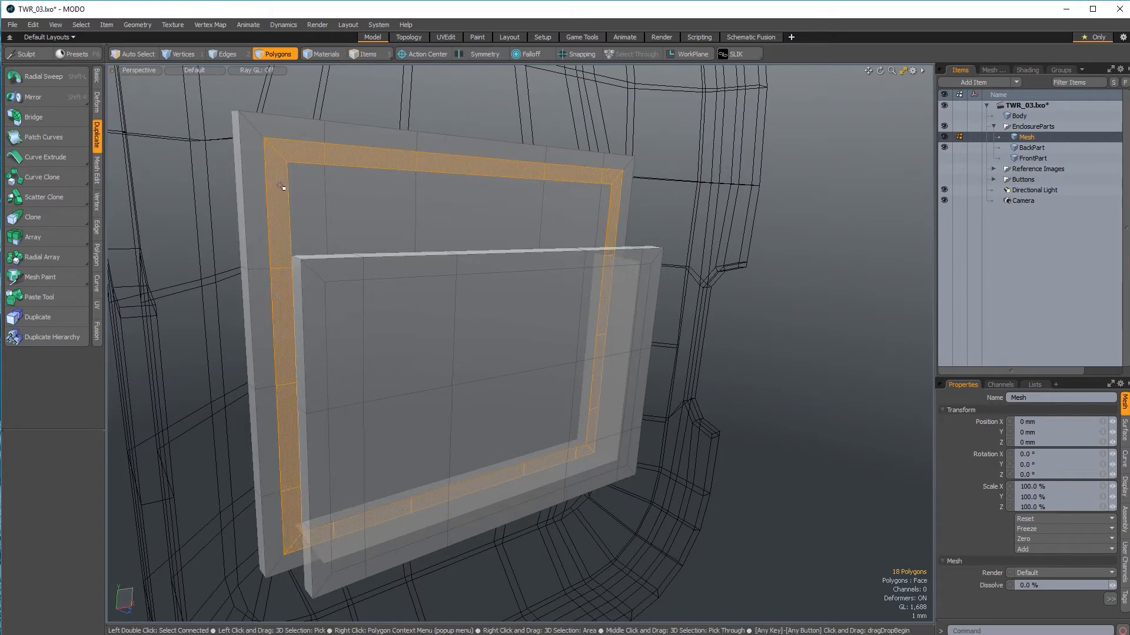
key(Delete)
Step: Try to bridge the end edges of the raised pocket floor slab to the adjacent edges of the leftover flat strip
alt+drag(771, 399, 215, 361)
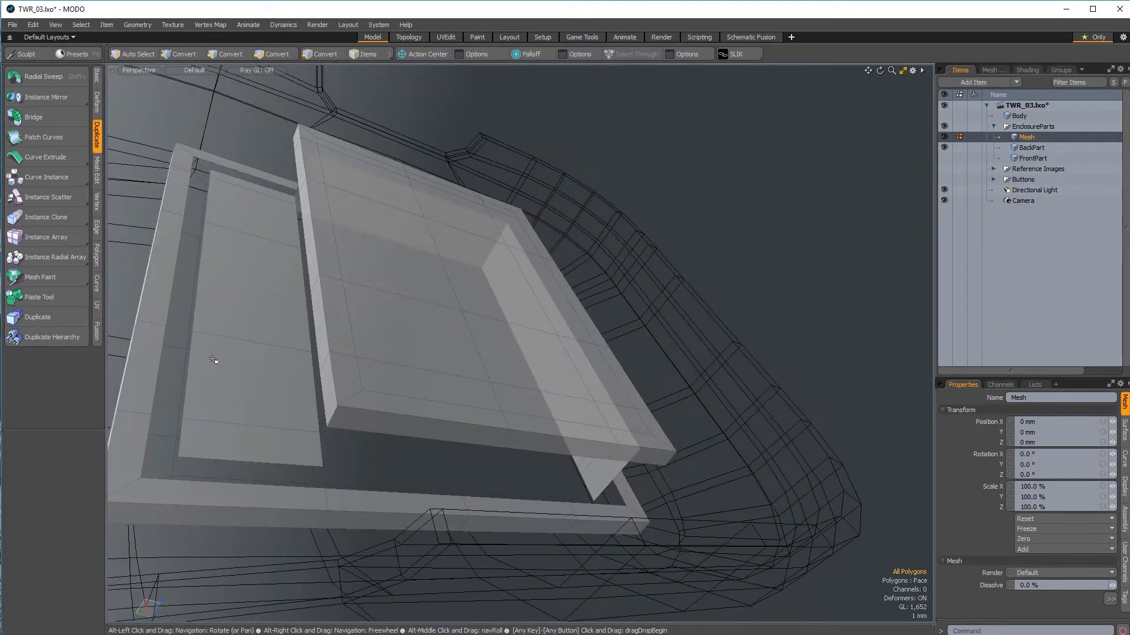
click(215, 361)
key(l)
key(Delete)
alt+drag(718, 385, 313, 339)
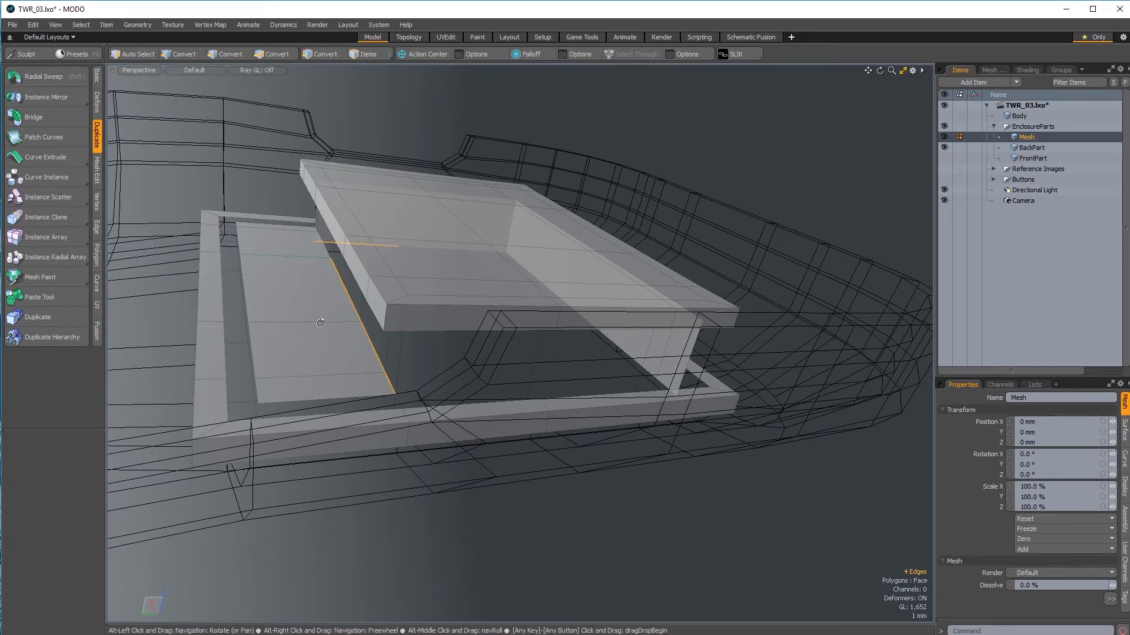
alt+drag(328, 243, 283, 246)
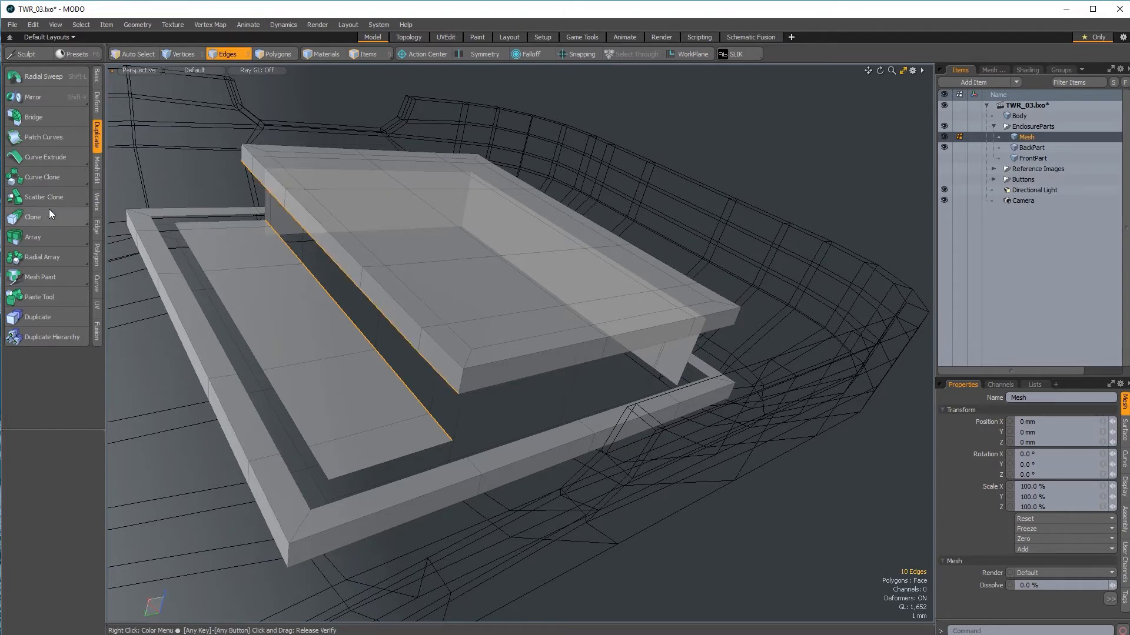
click(27, 123)
alt+drag(618, 368, 439, 255)
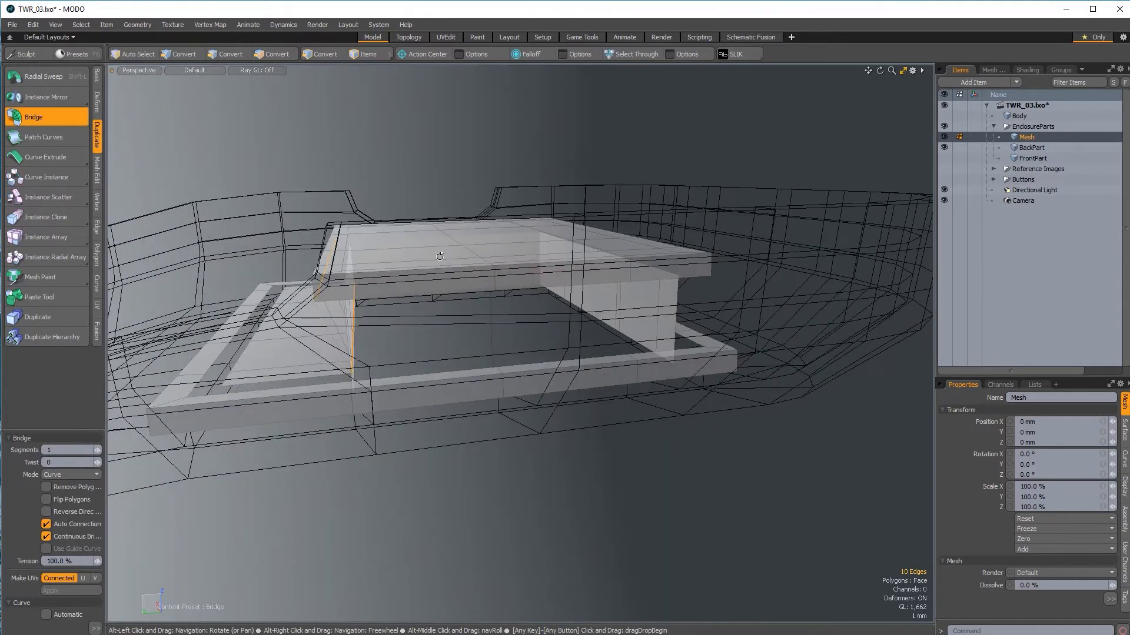
key(space)
alt+drag(405, 355, 526, 422)
key(3)
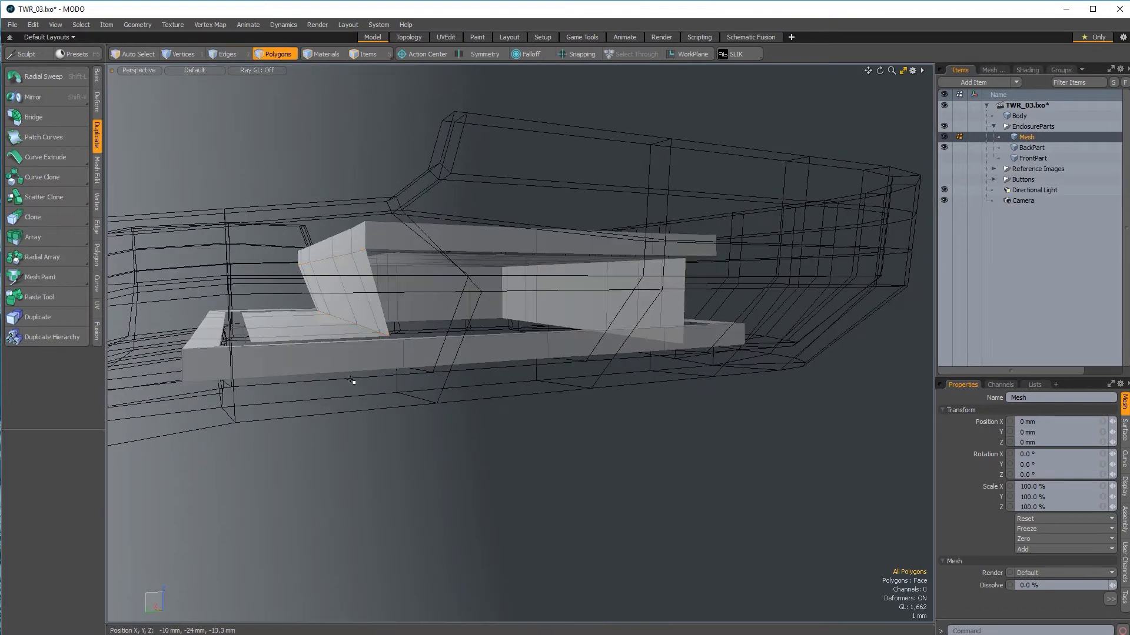
alt+drag(351, 381, 465, 513)
key(2)
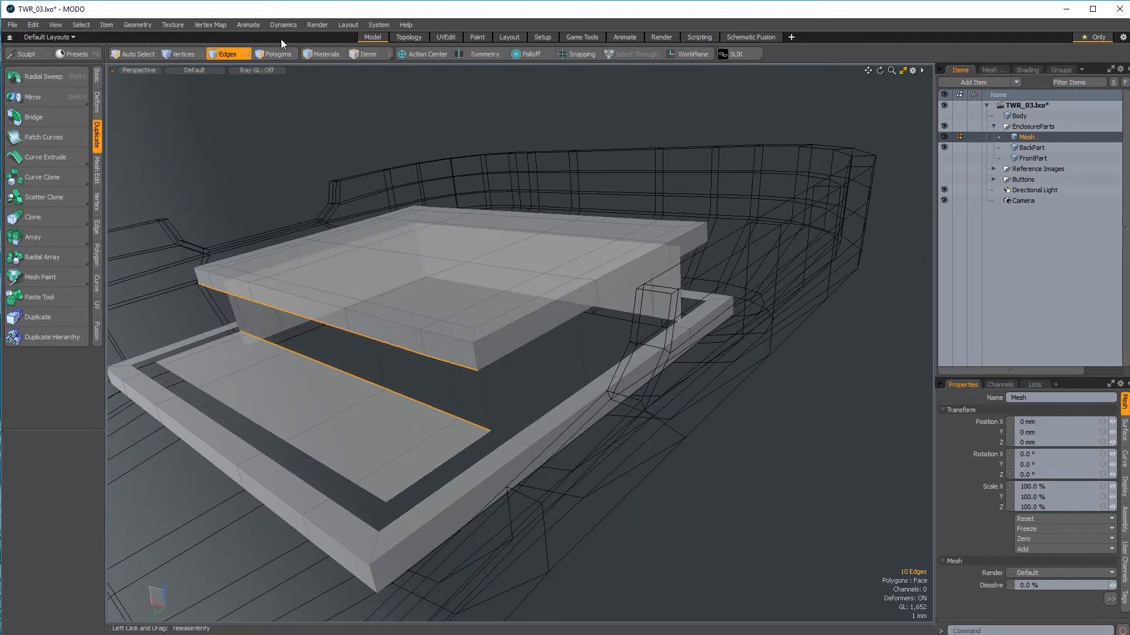
Step: Delete the leftover flat strip inside the frame and the narrow outer side wall loop around the raised floor slab
click(277, 53)
double_click(328, 381)
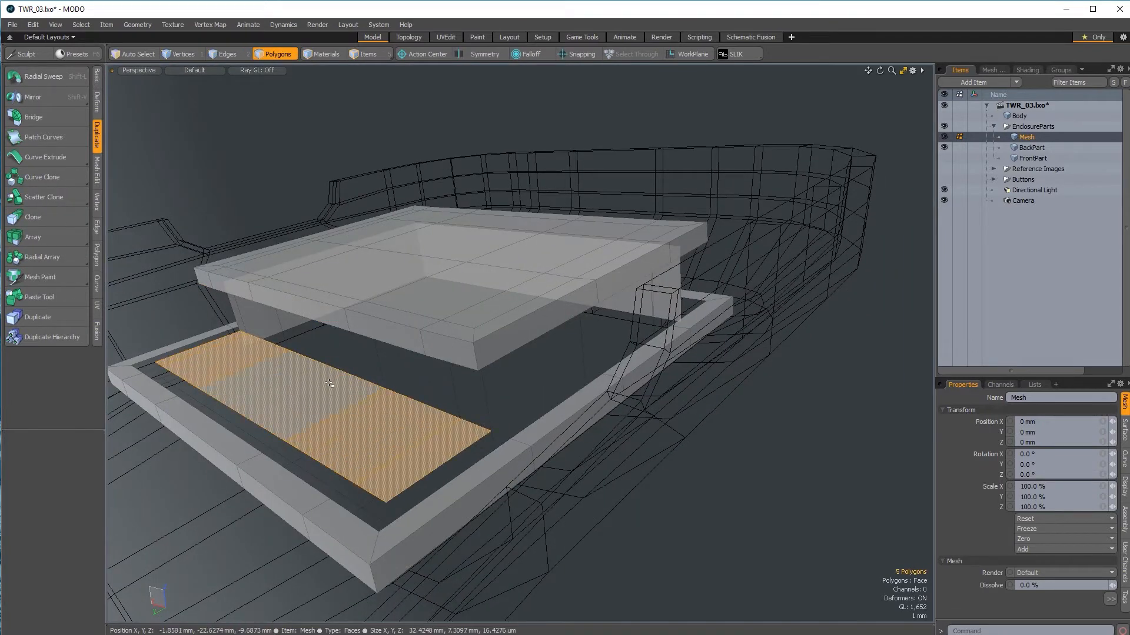
key(Delete)
drag(535, 396, 473, 359)
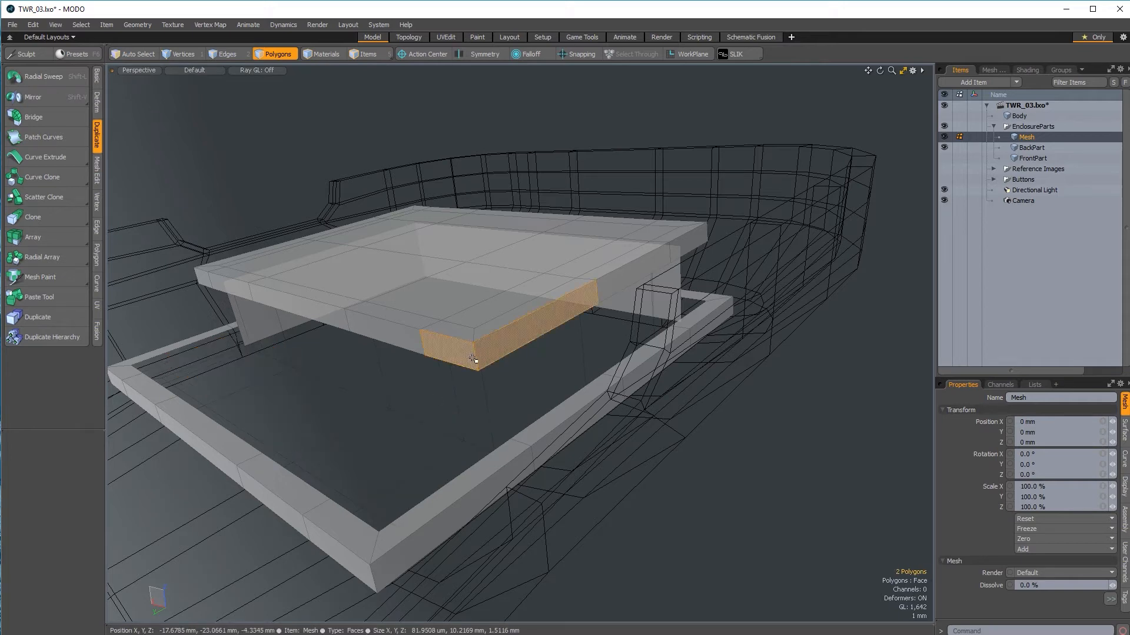
key(l)
key(Delete)
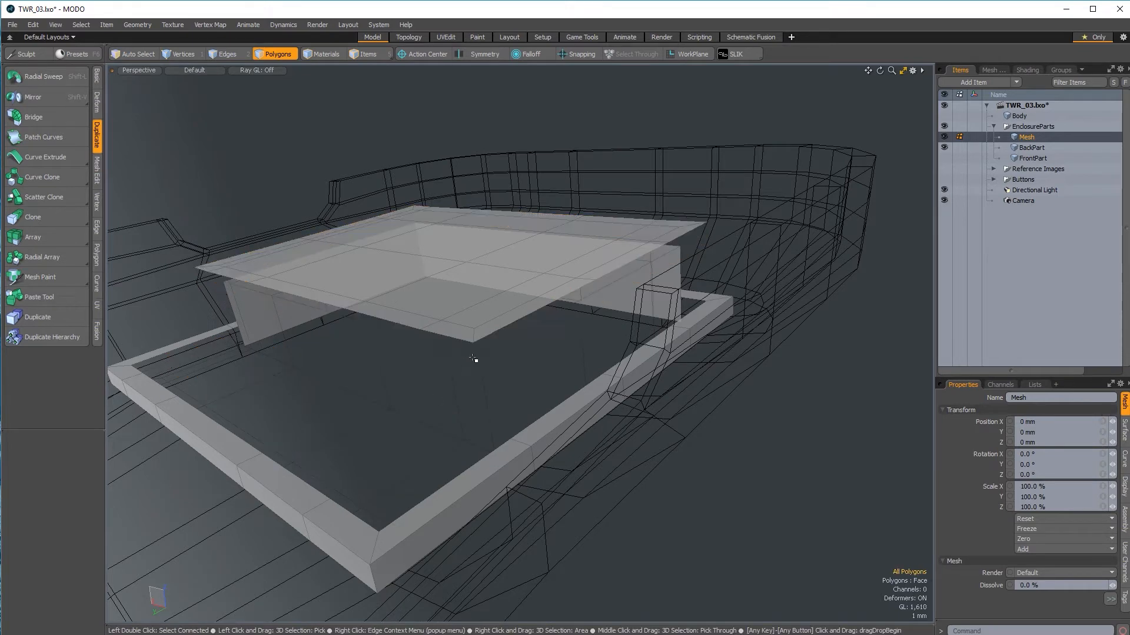
Step: Move the cross edges on both long sides of the frame, near the floor panel's corners, by 1.5 mm in Y
alt+drag(576, 449, 431, 536)
alt+drag(543, 403, 590, 512)
alt+drag(469, 311, 539, 211)
key(2)
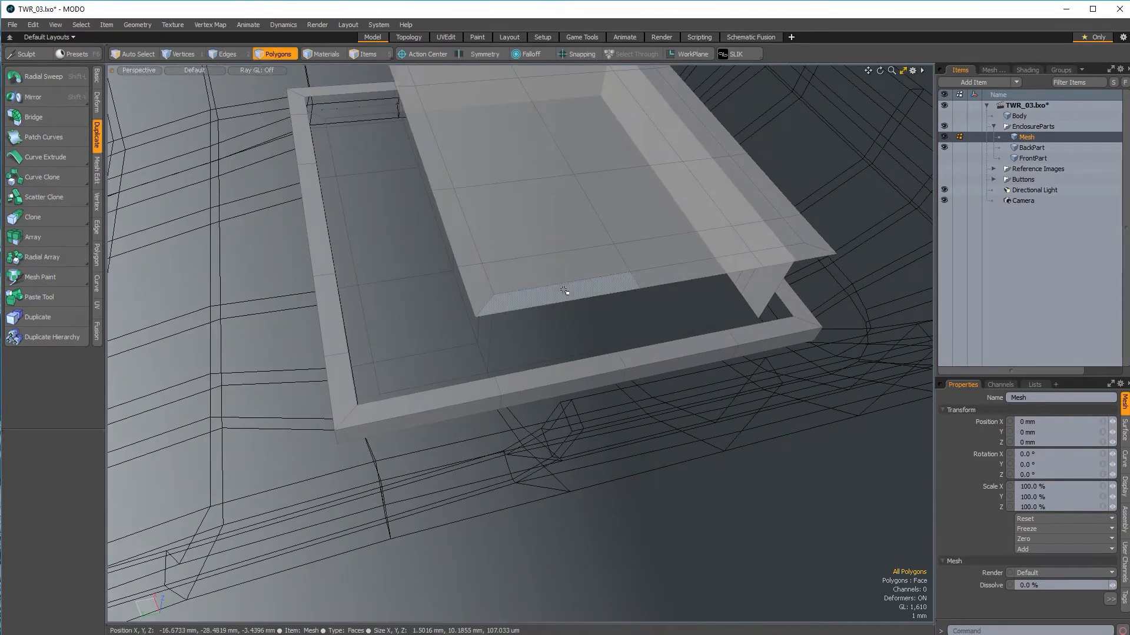
click(539, 305)
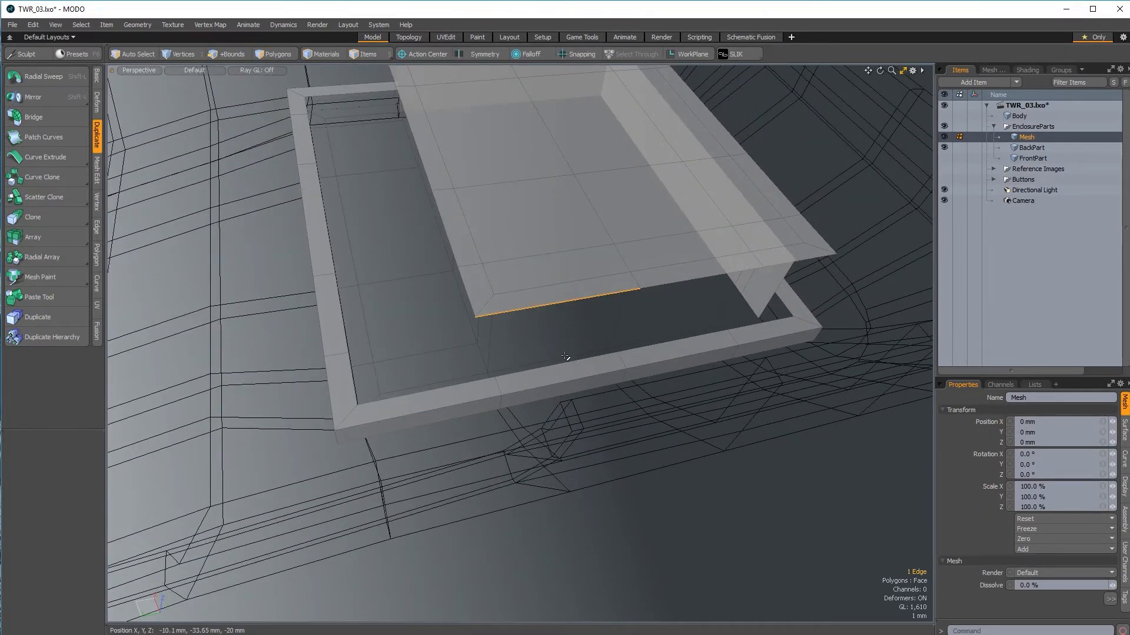
alt+drag(693, 475, 696, 372)
click(548, 349)
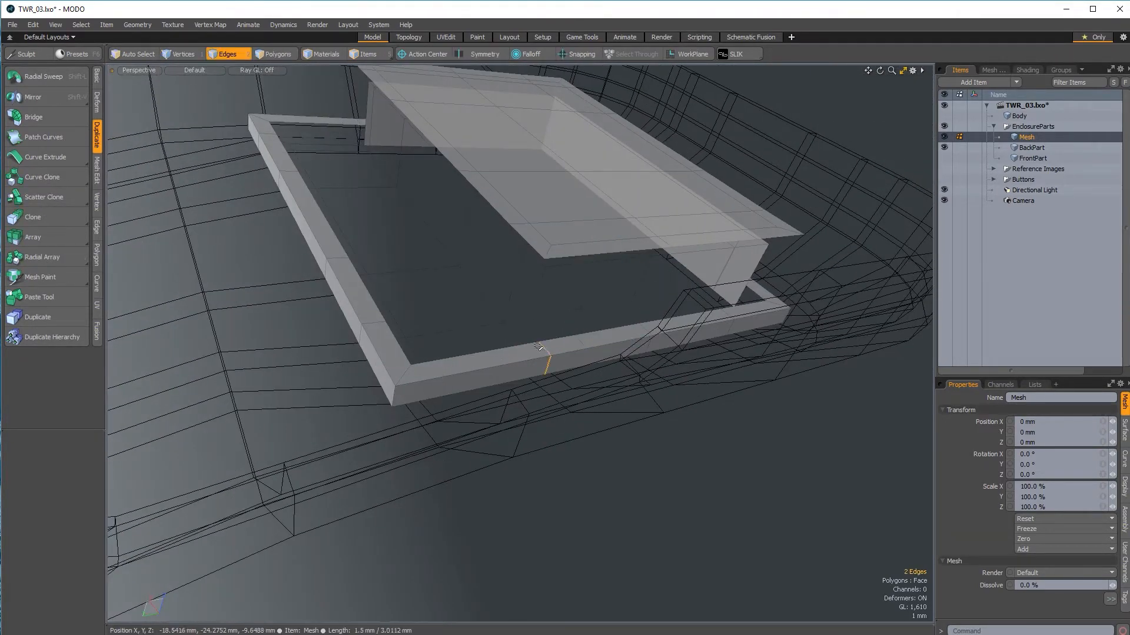
alt+drag(538, 347, 515, 405)
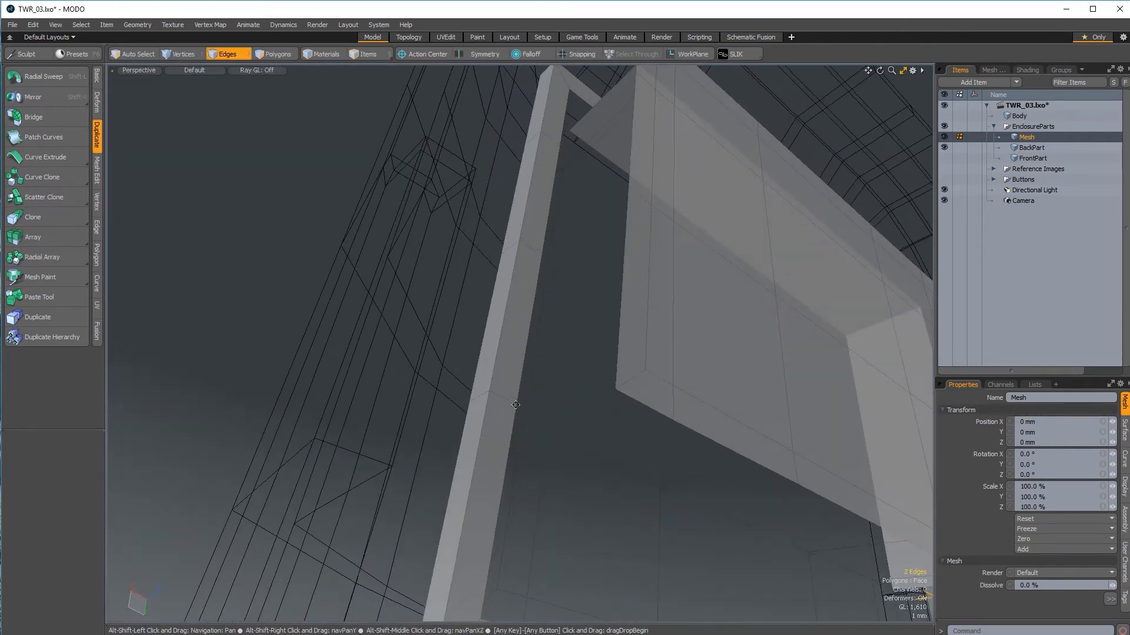
shift+click(488, 396)
alt+drag(360, 386, 782, 292)
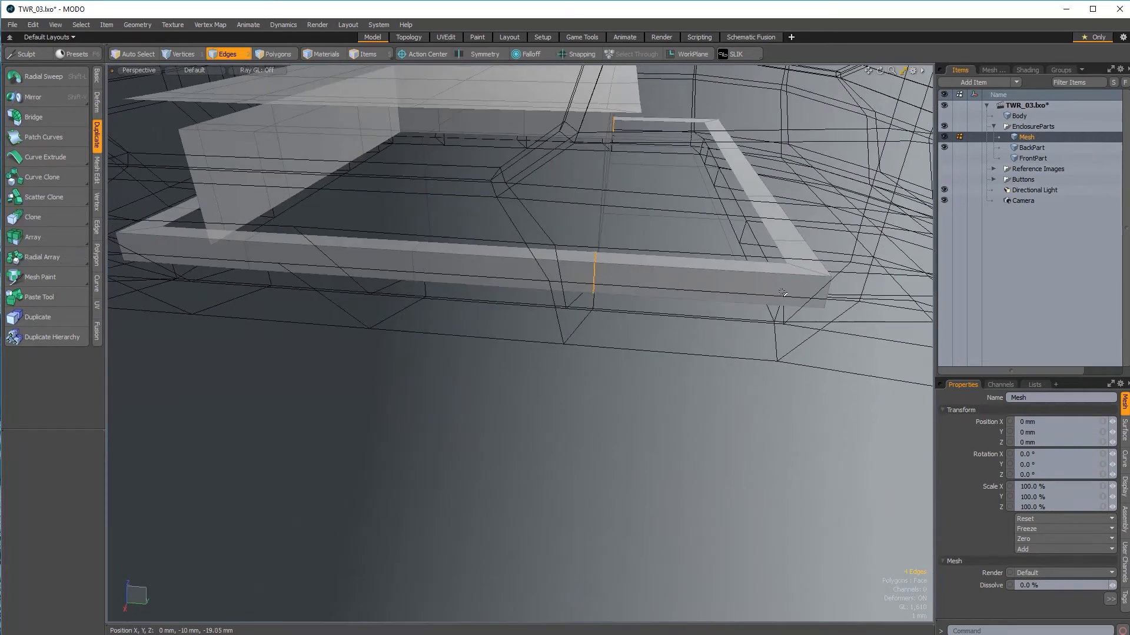
key(y)
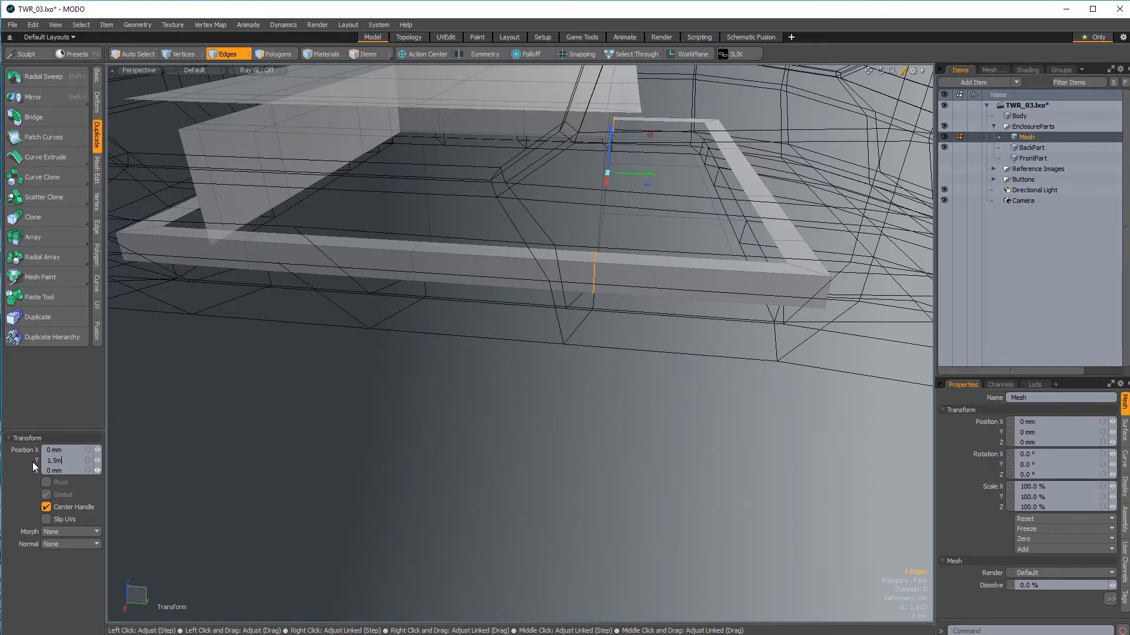
key(Return)
key(space)
click(504, 408)
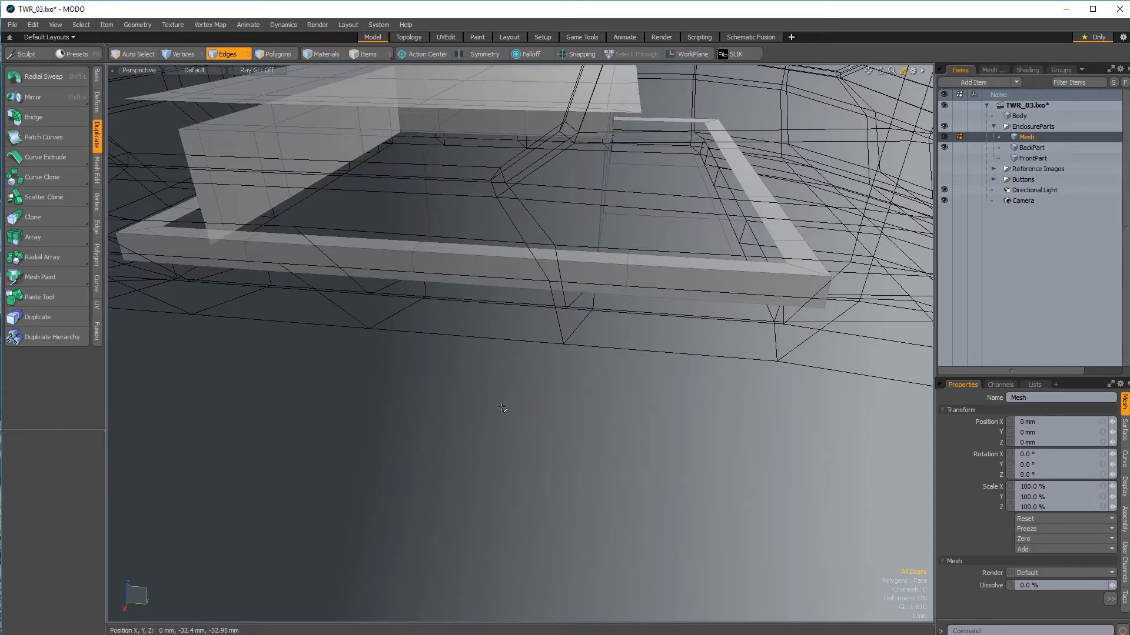
Step: Bridge the raised floor panel's corner edge to the matching inner frame edge on one long side
alt+shift+drag(503, 312, 433, 406)
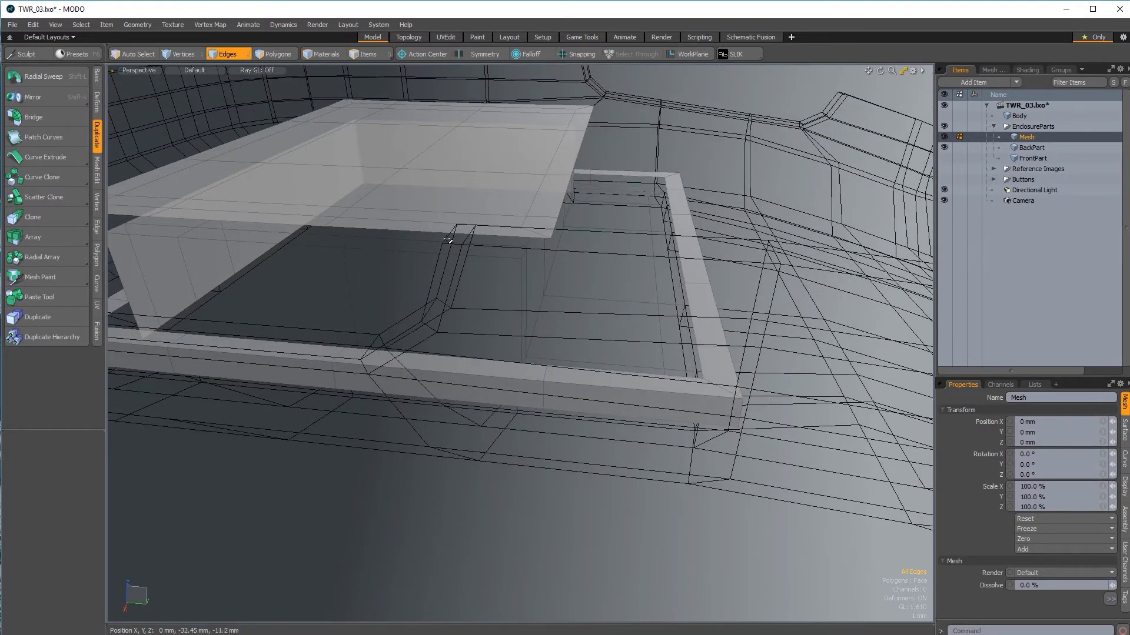
shift+click(432, 356)
click(31, 117)
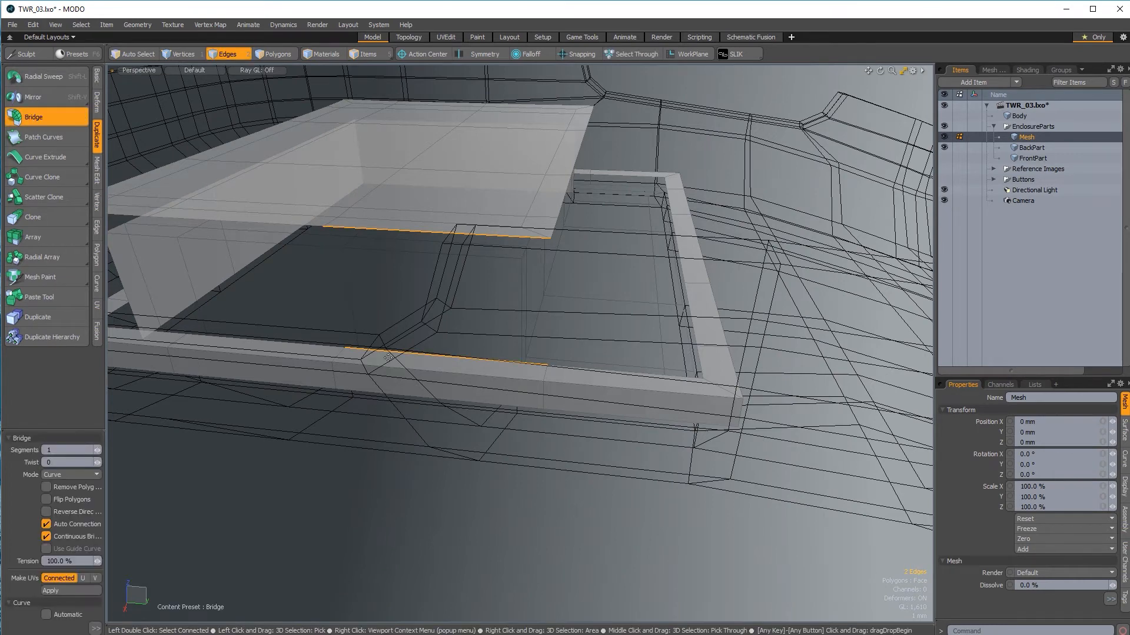
click(372, 441)
key(space)
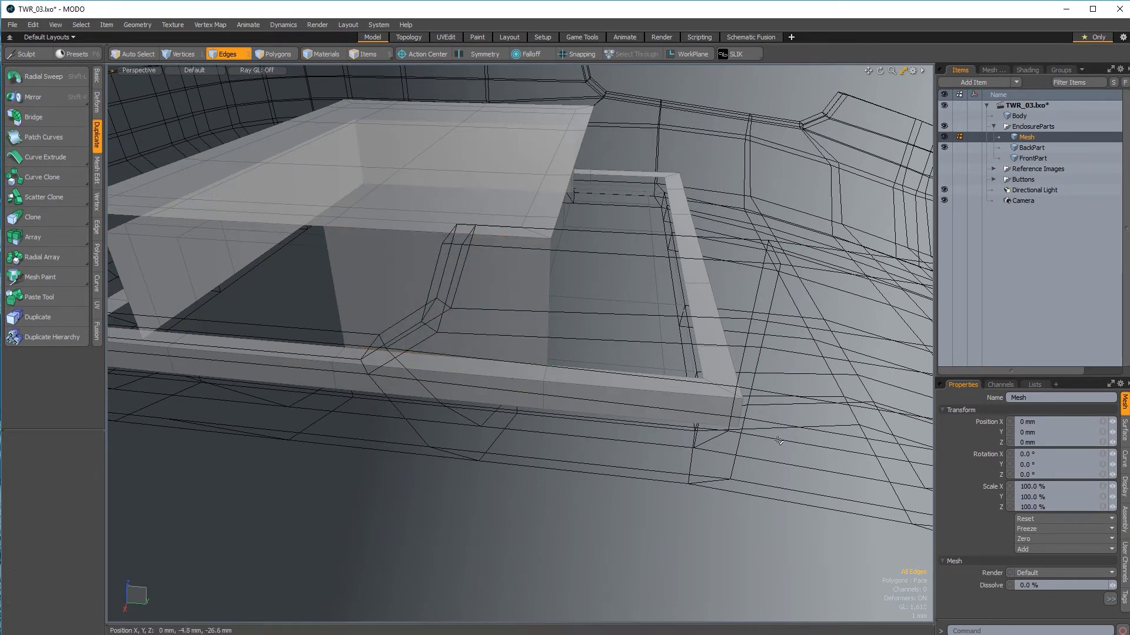
Step: Bridge the floor panel's corner edge to the matching inner frame edge on the opposite long side
alt+drag(561, 453, 463, 123)
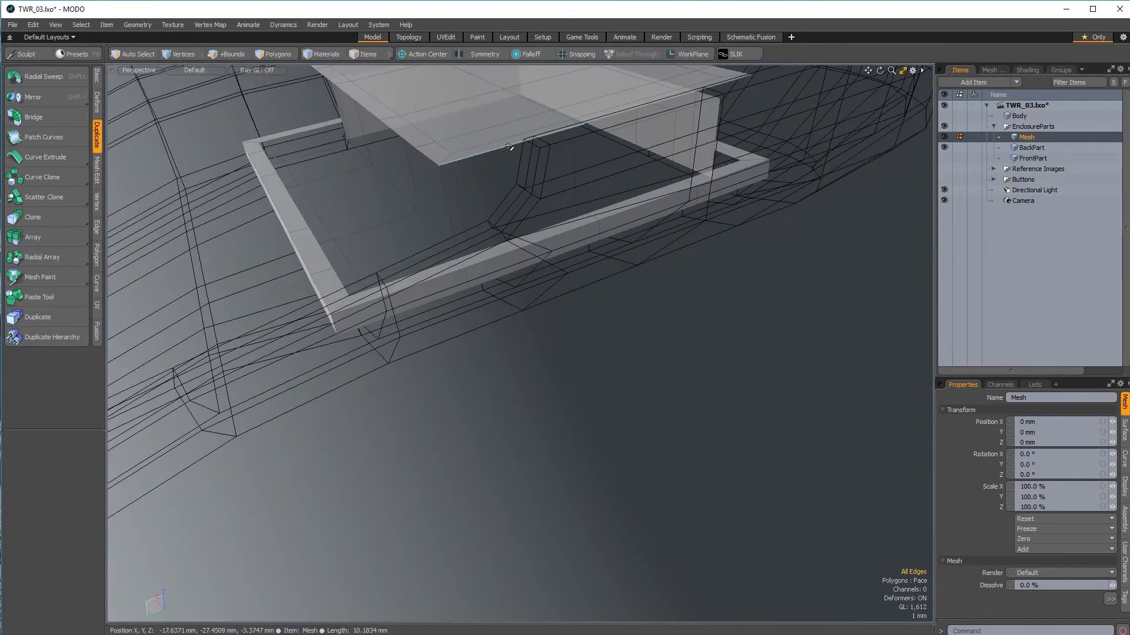
click(53, 120)
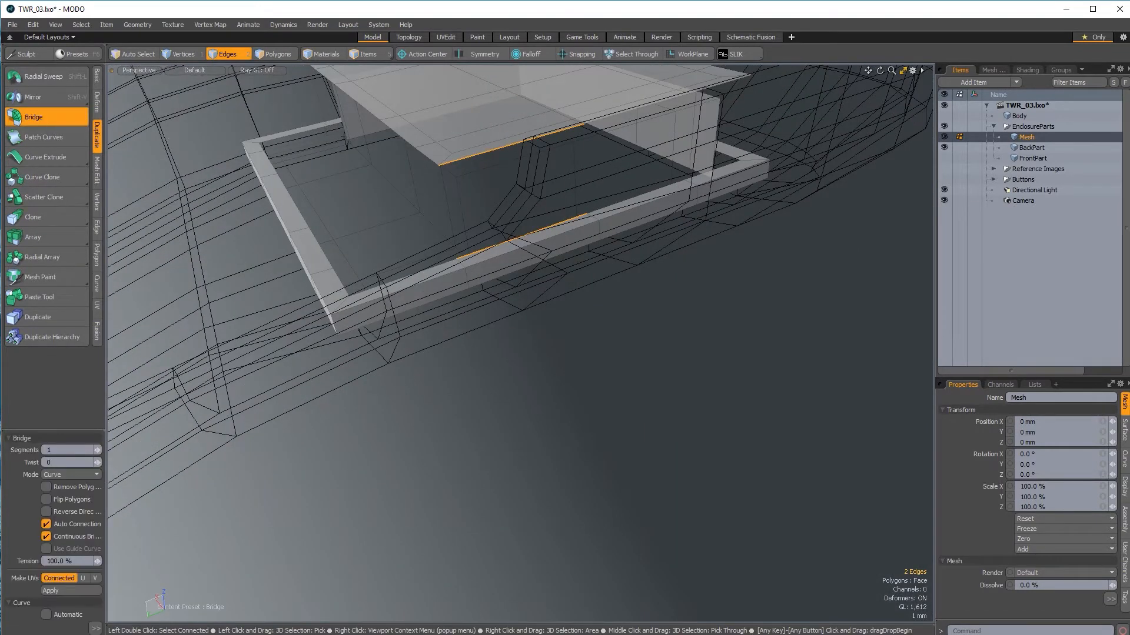
click(487, 412)
key(space)
click(487, 411)
Step: Bridge the remaining open border edges of the raised floor panel and the frame to close the outer pocket walls
alt+shift+drag(573, 230, 539, 370)
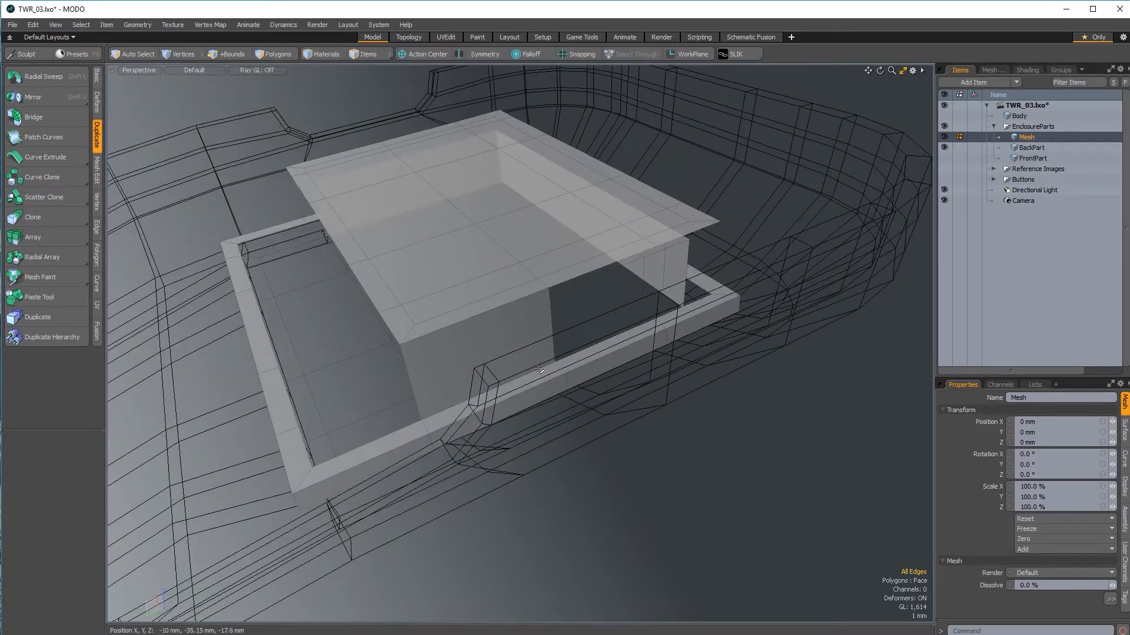
double_click(553, 340)
alt+drag(448, 373, 467, 292)
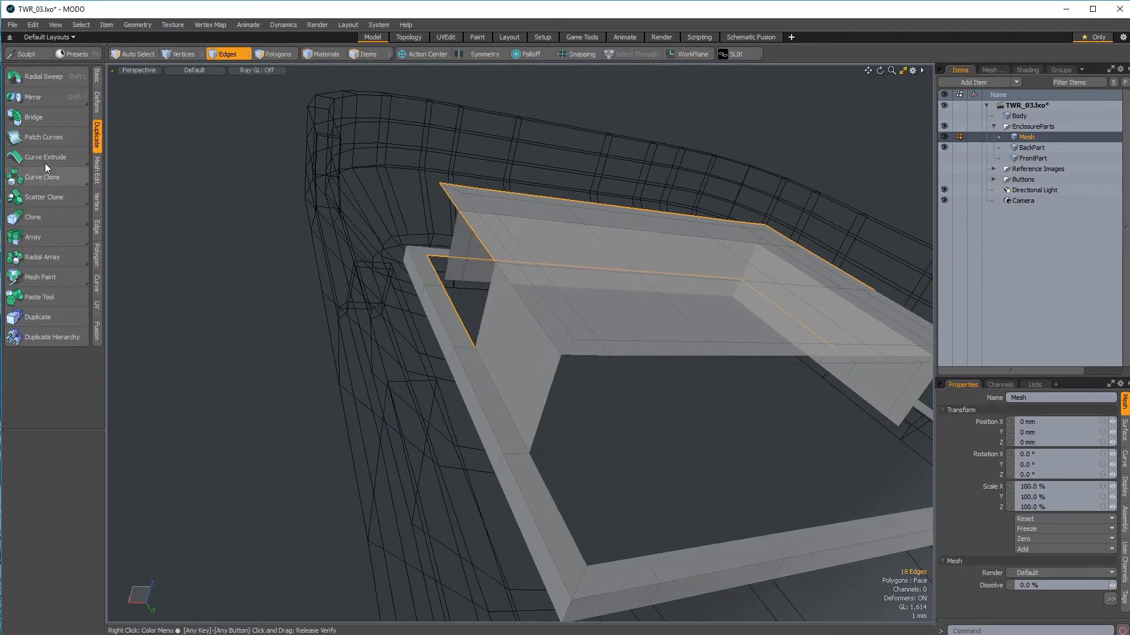
click(54, 116)
key(space)
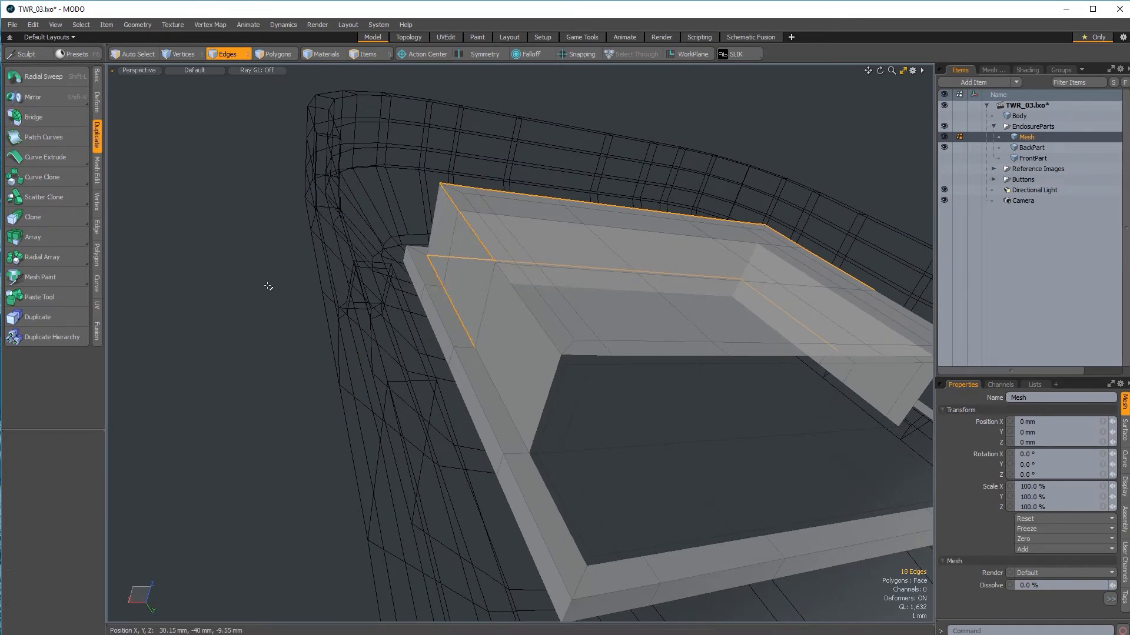
Step: Bridge the matching open side edges at the frame's short end to close the remaining opening beside the raised pocket
click(554, 472)
alt+drag(554, 472, 476, 491)
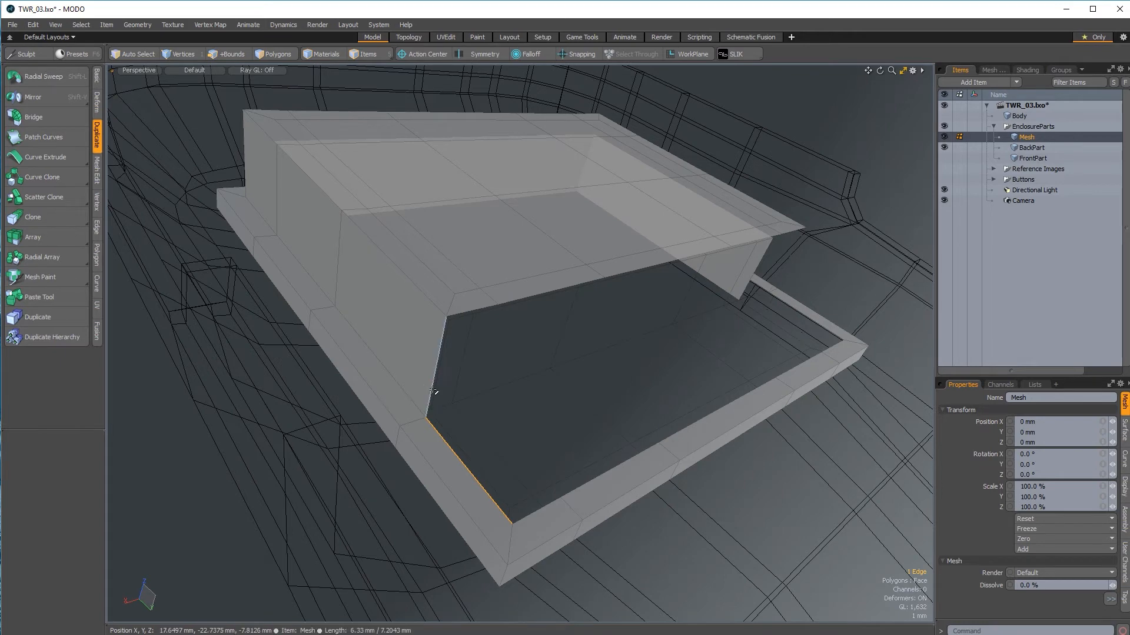
alt+drag(783, 254, 489, 360)
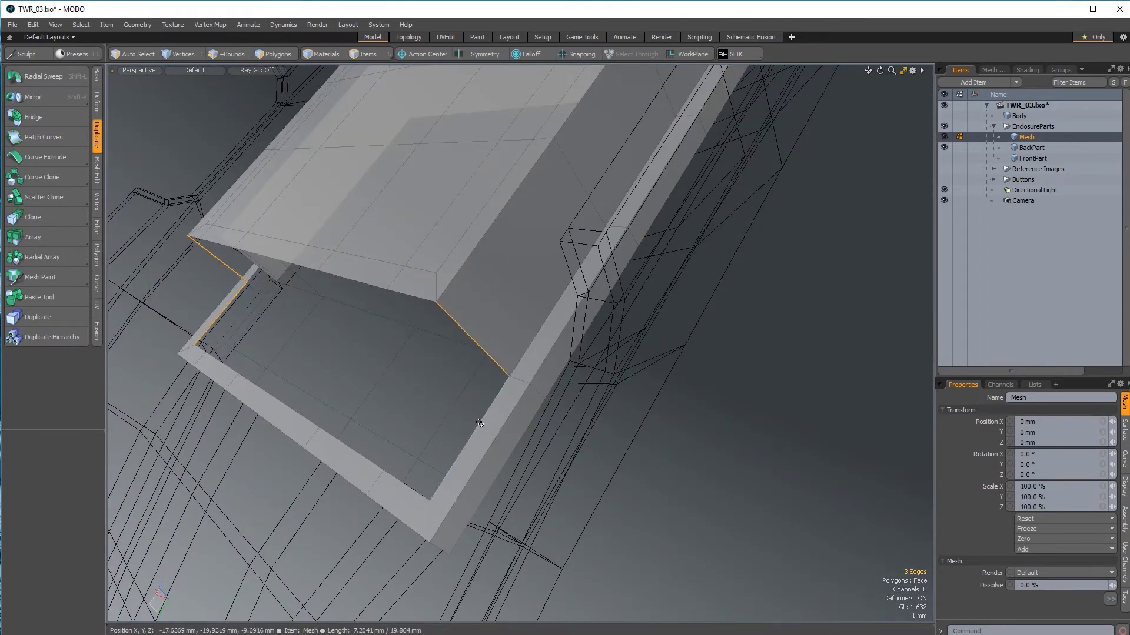
click(38, 118)
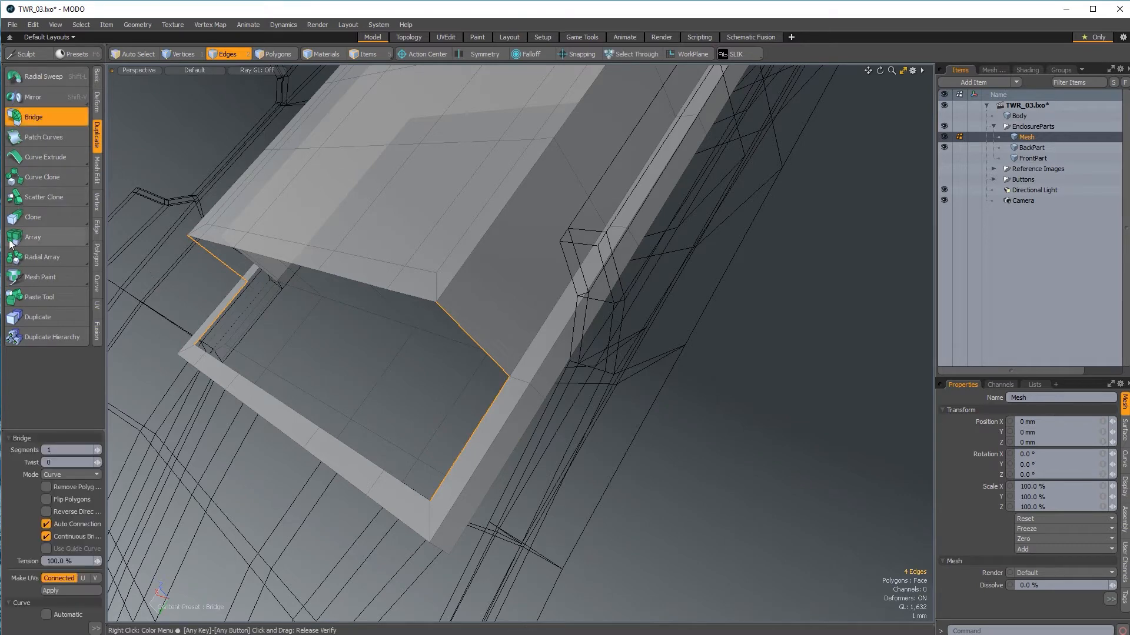
click(229, 500)
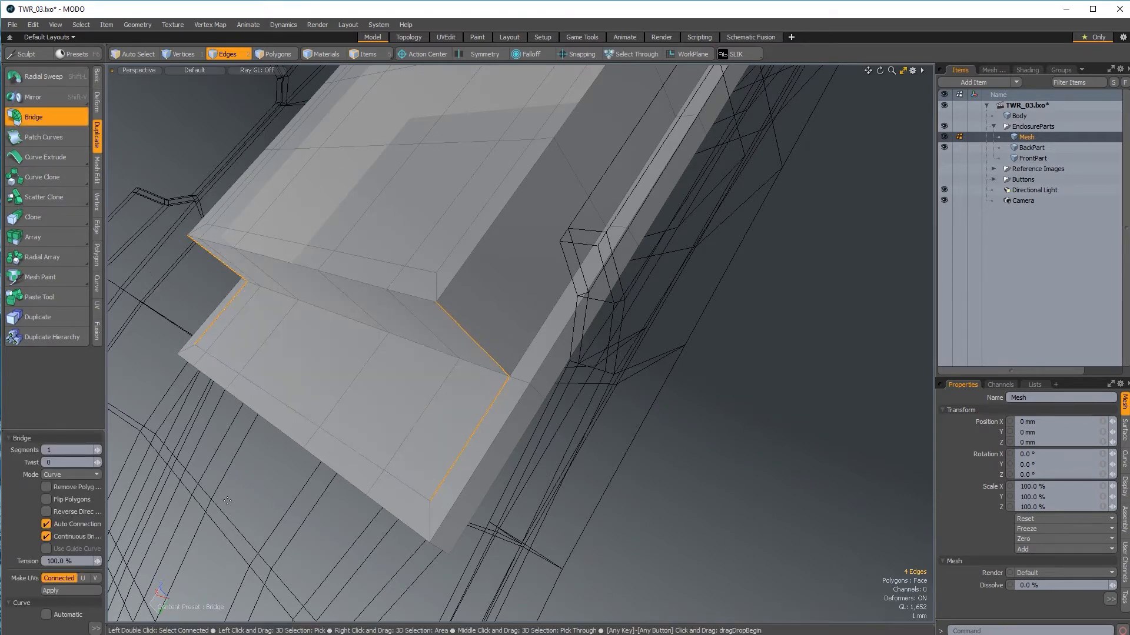
key(q)
click(230, 501)
Step: Delete the loop of wall polygons lining the battery opening in BackPart
alt+drag(230, 501, 595, 490)
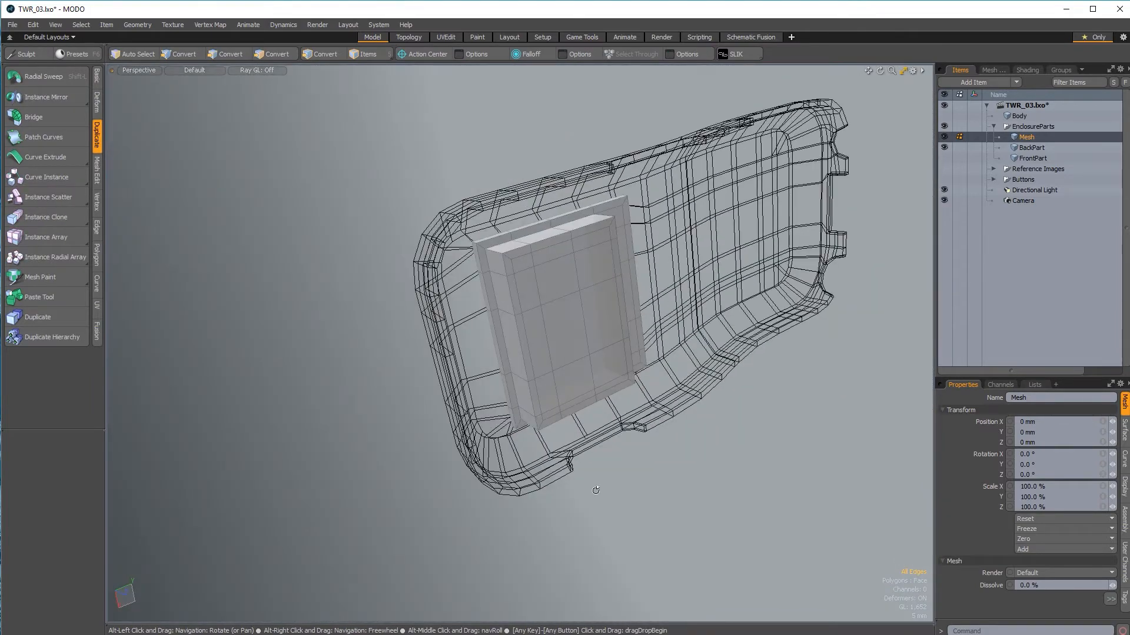
alt+drag(815, 361, 416, 187)
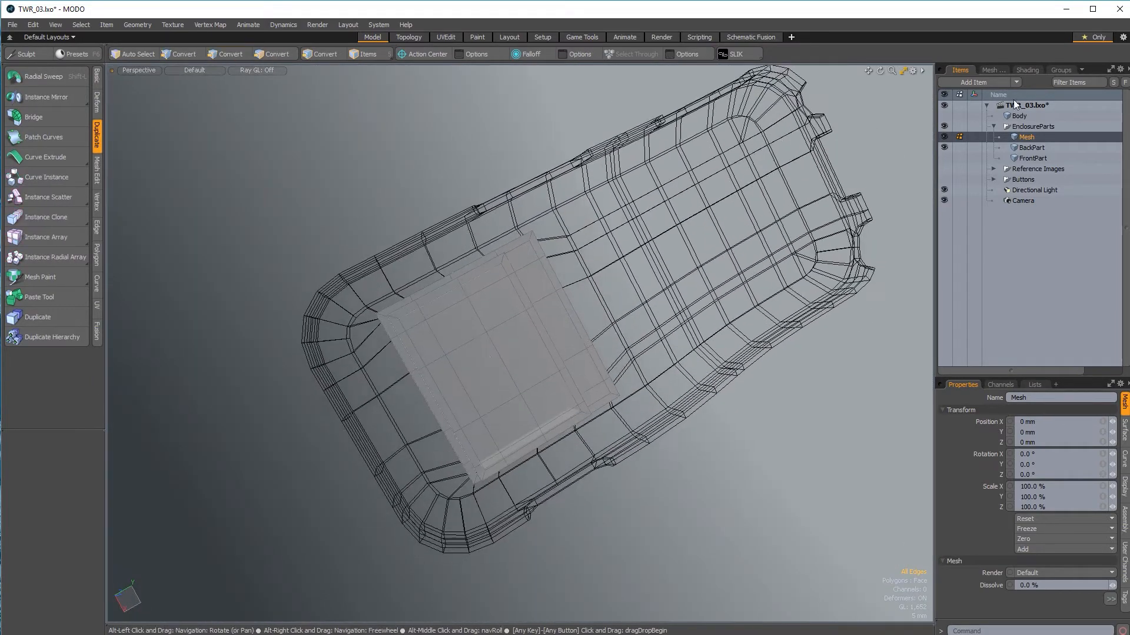
click(1066, 146)
mouse_move(677, 383)
alt+mouse_down()
mouse_move(629, 448)
mouse_move(323, 255)
mouse_move(895, 378)
mouse_move(559, 359)
mouse_move(444, 468)
mouse_move(409, 435)
alt+mouse_up()
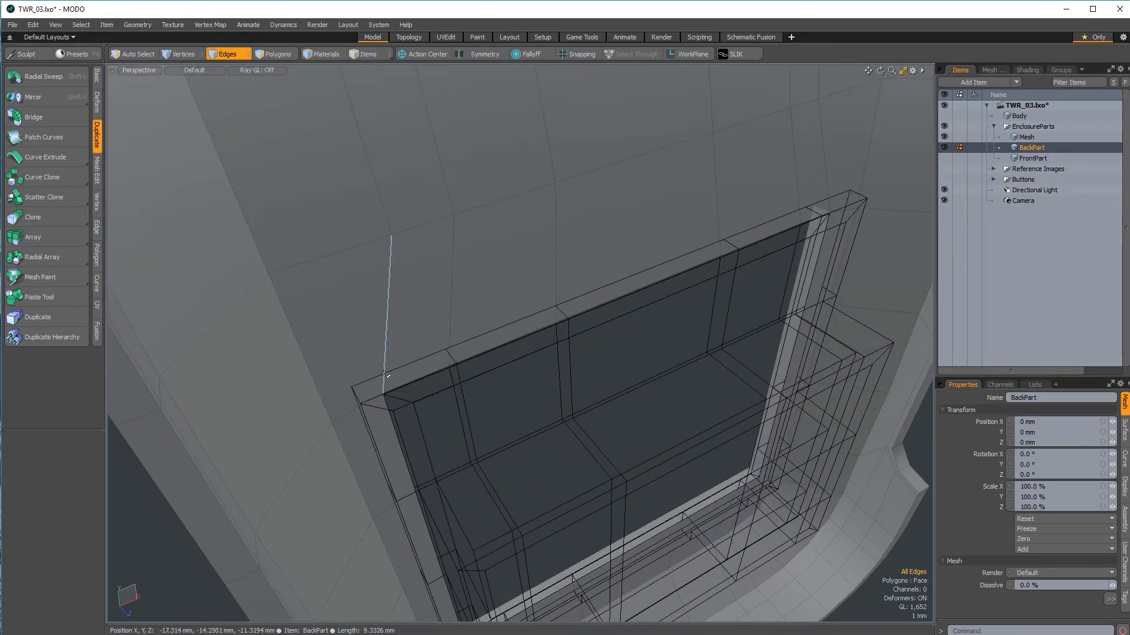
alt+drag(362, 399, 373, 212)
alt+drag(563, 272, 665, 300)
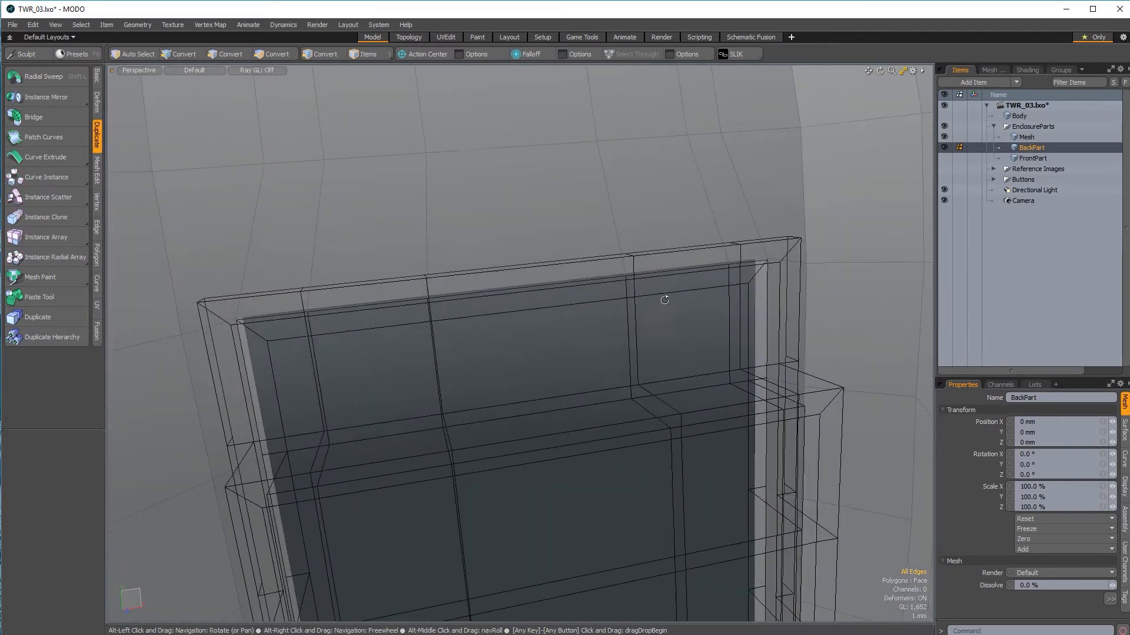
alt+drag(676, 373, 363, 284)
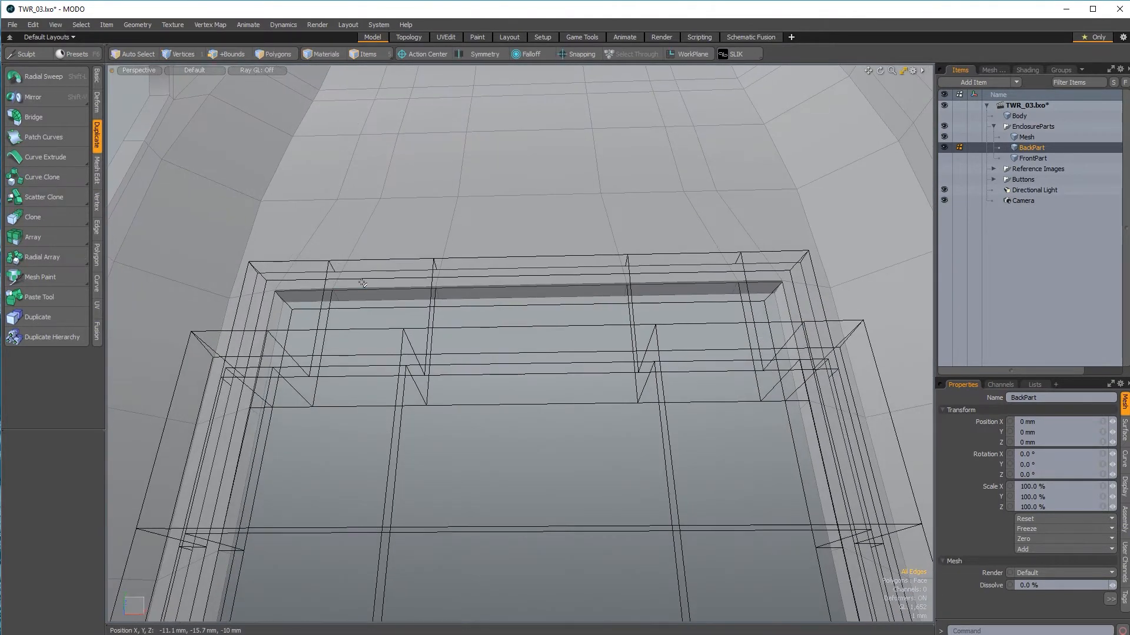
alt+drag(600, 272, 500, 254)
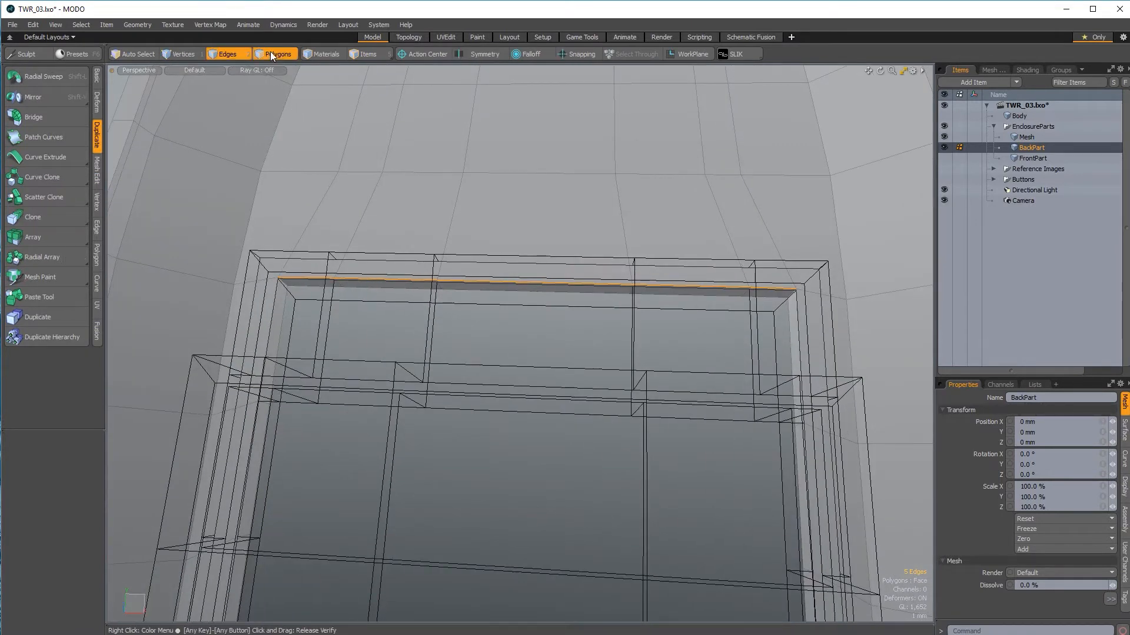
click(272, 56)
alt+drag(518, 329, 389, 304)
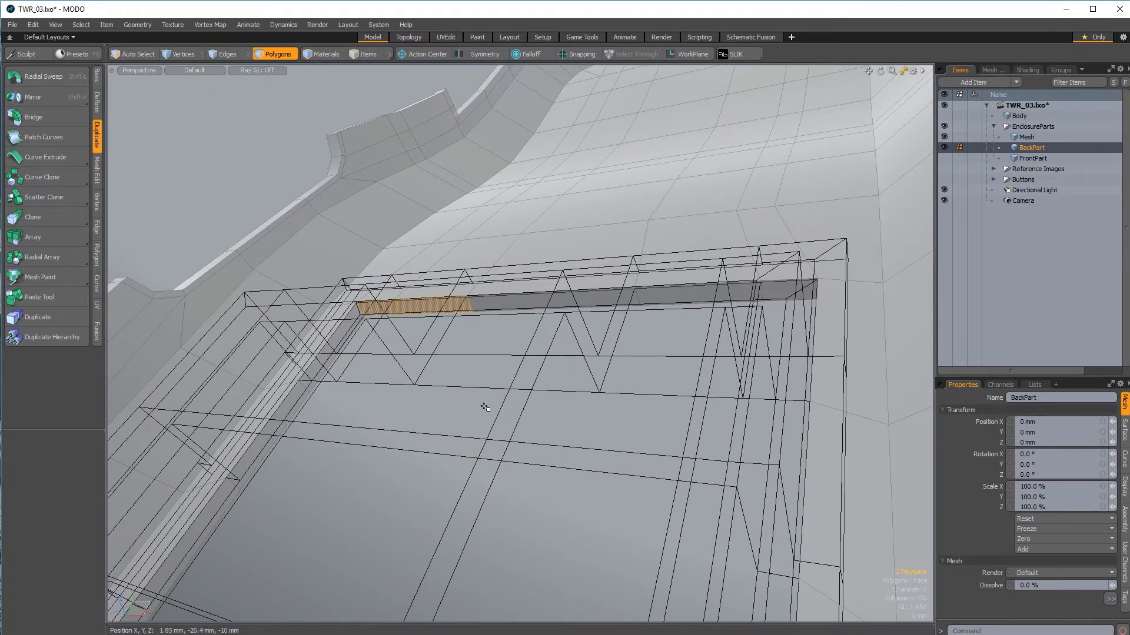
key(l)
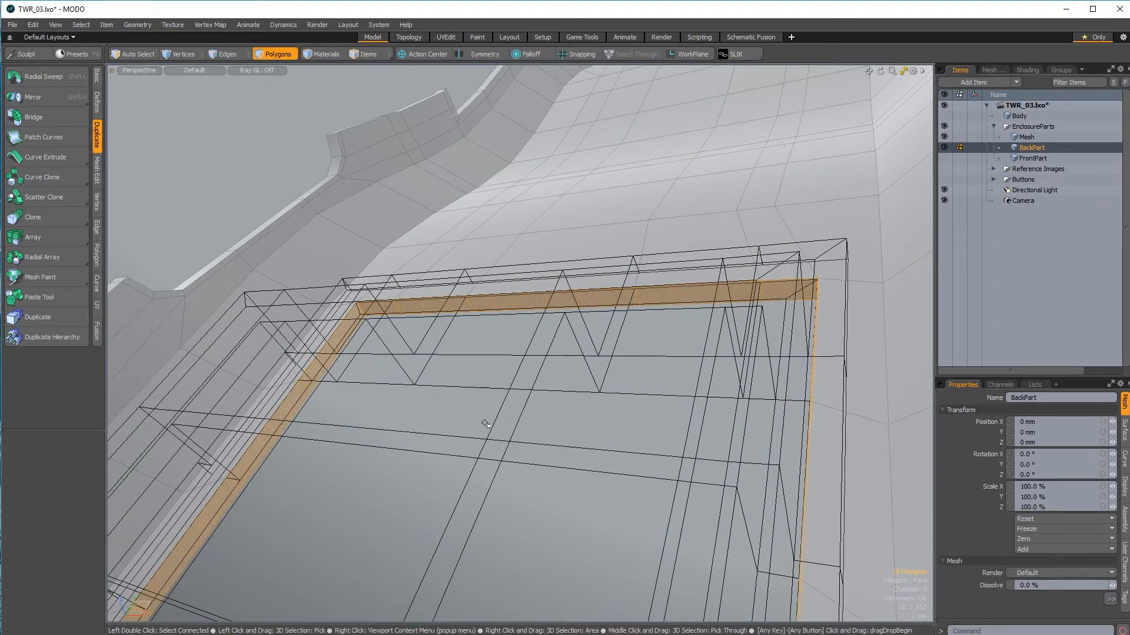
click(483, 420)
Step: Scale the edge loop around BackPart's battery opening with Absolute Scaling, proportionally to 38.4783 mm in X, using Explicit Scale
alt+drag(466, 411, 573, 471)
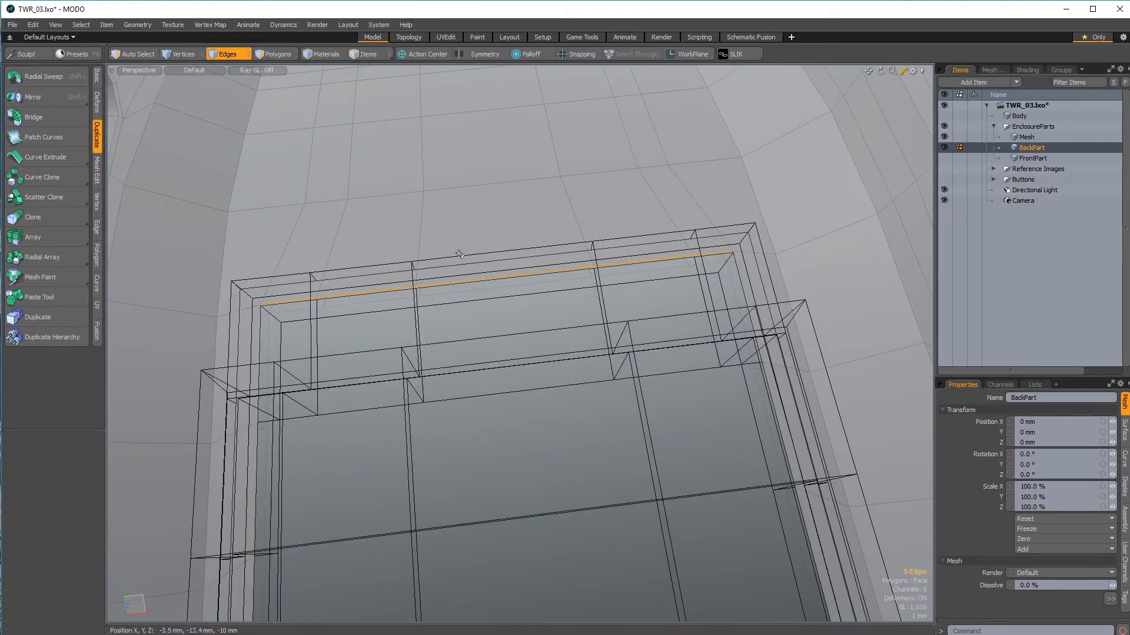
key(l)
alt+drag(474, 280, 485, 238)
click(98, 76)
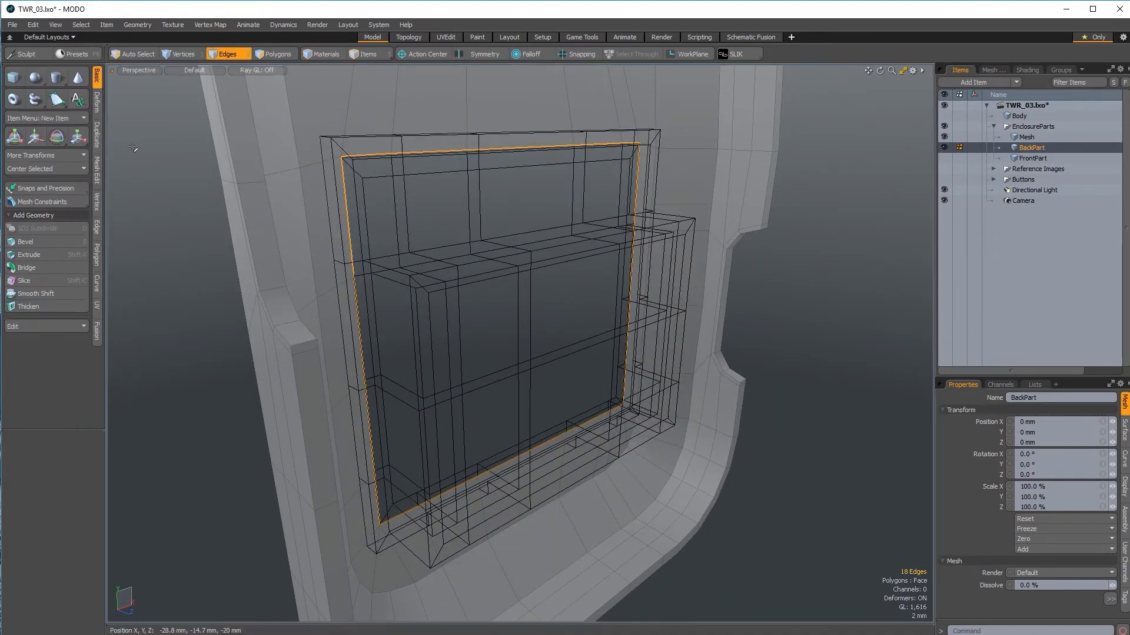
click(58, 188)
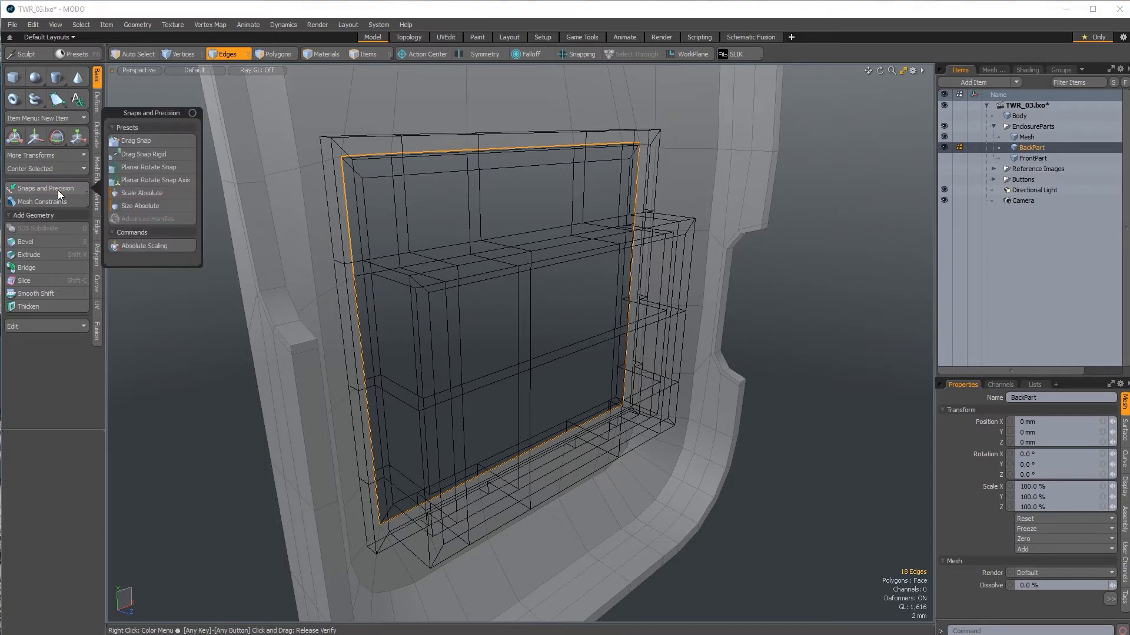
click(142, 247)
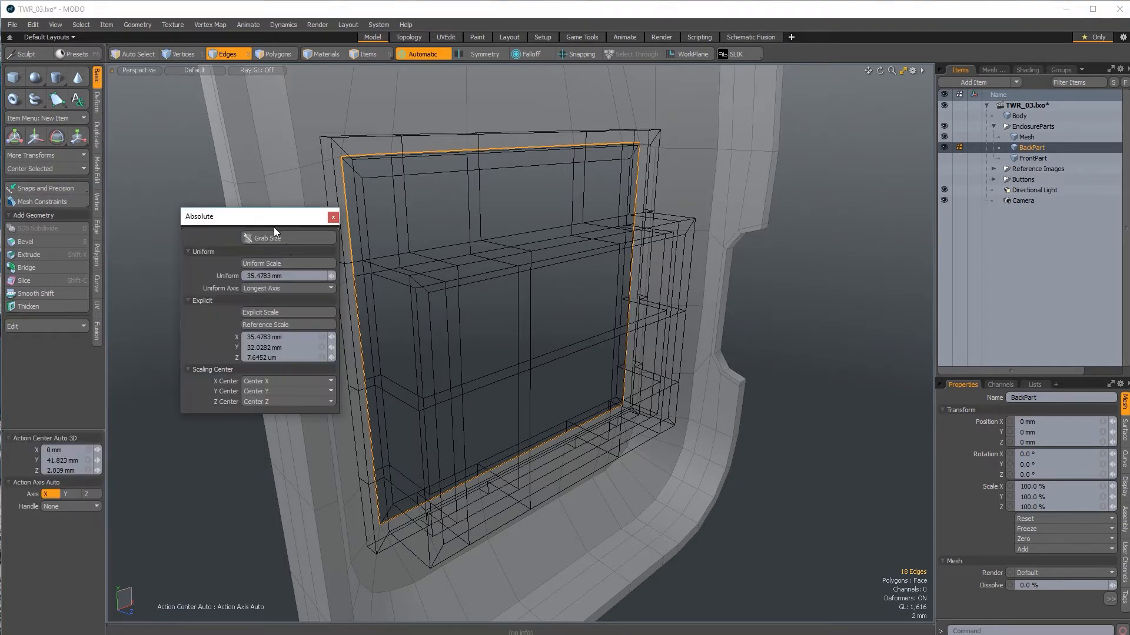
drag(274, 224, 216, 187)
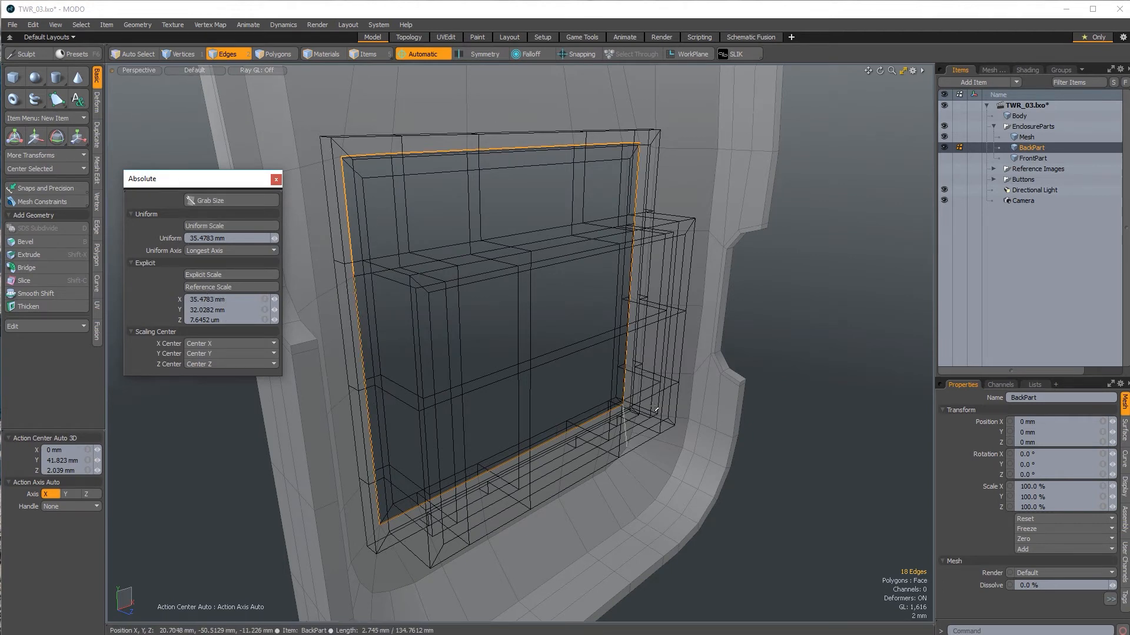
click(240, 302)
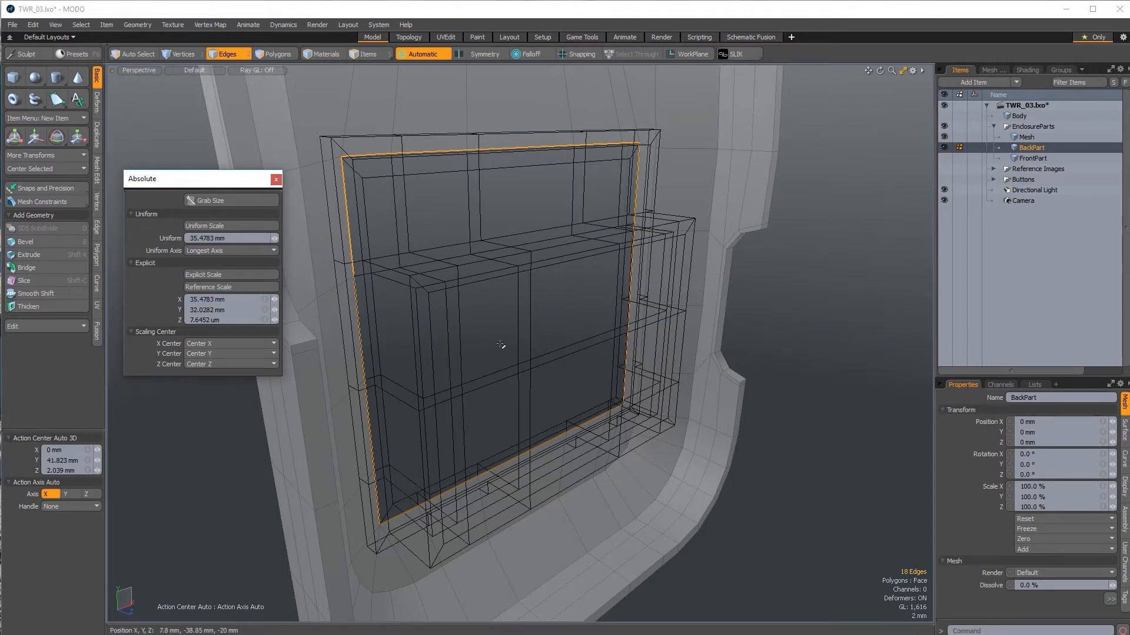
alt+drag(511, 327, 373, 306)
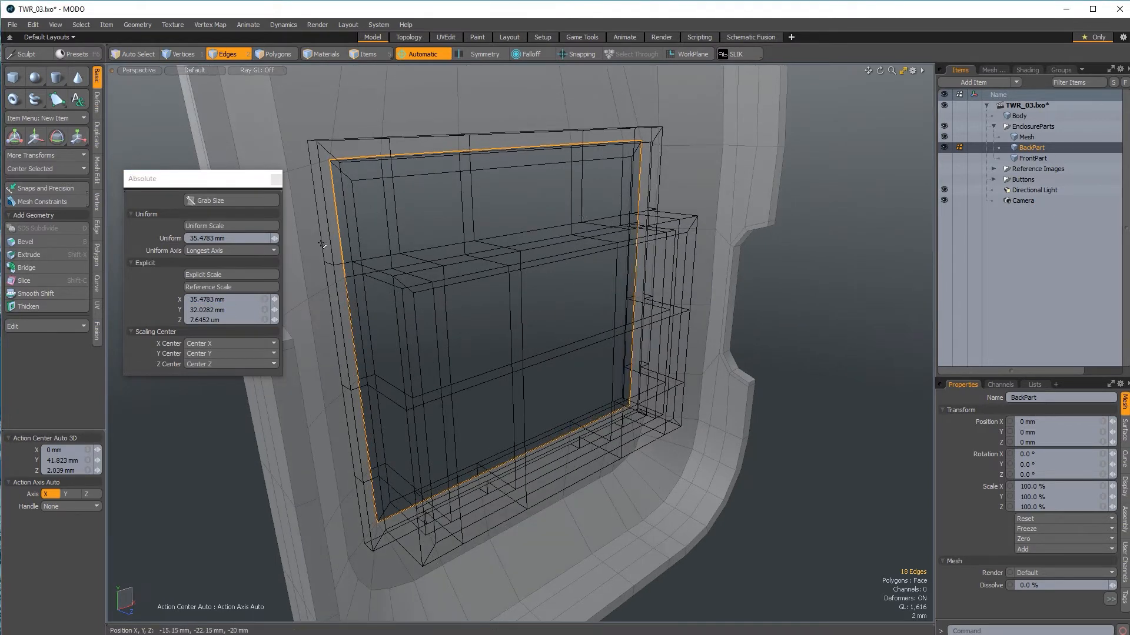
click(228, 301)
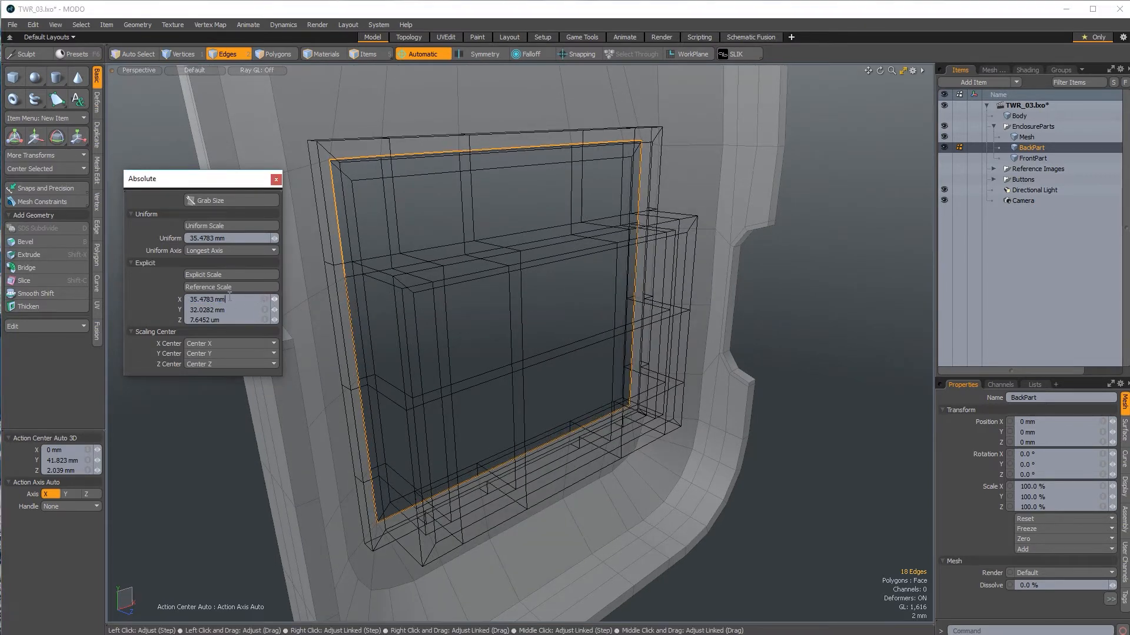
click(267, 299)
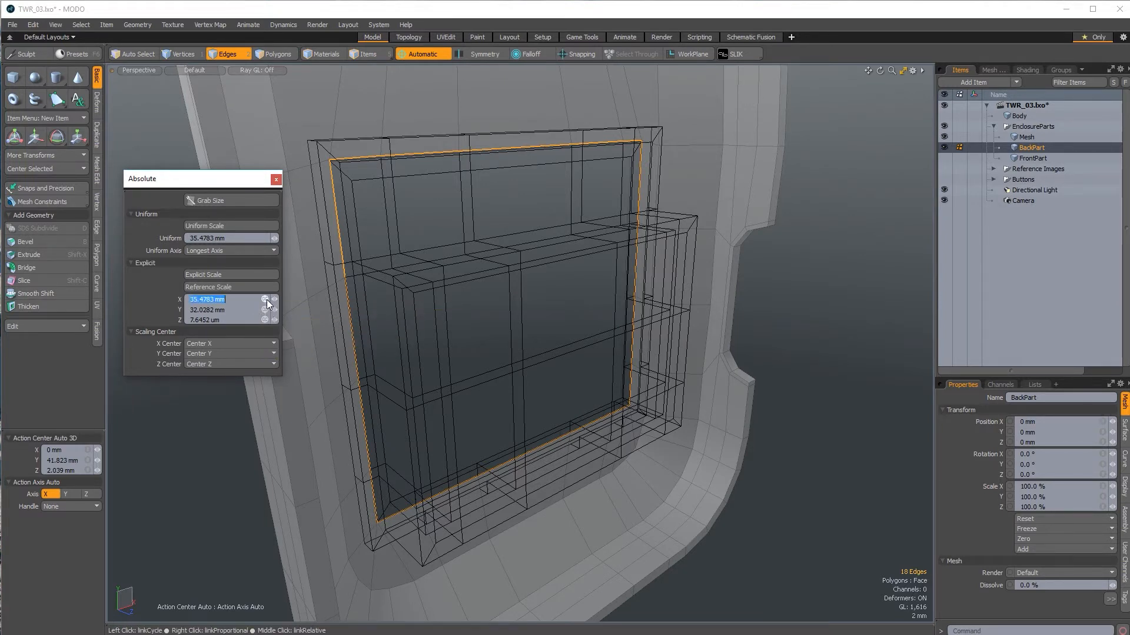
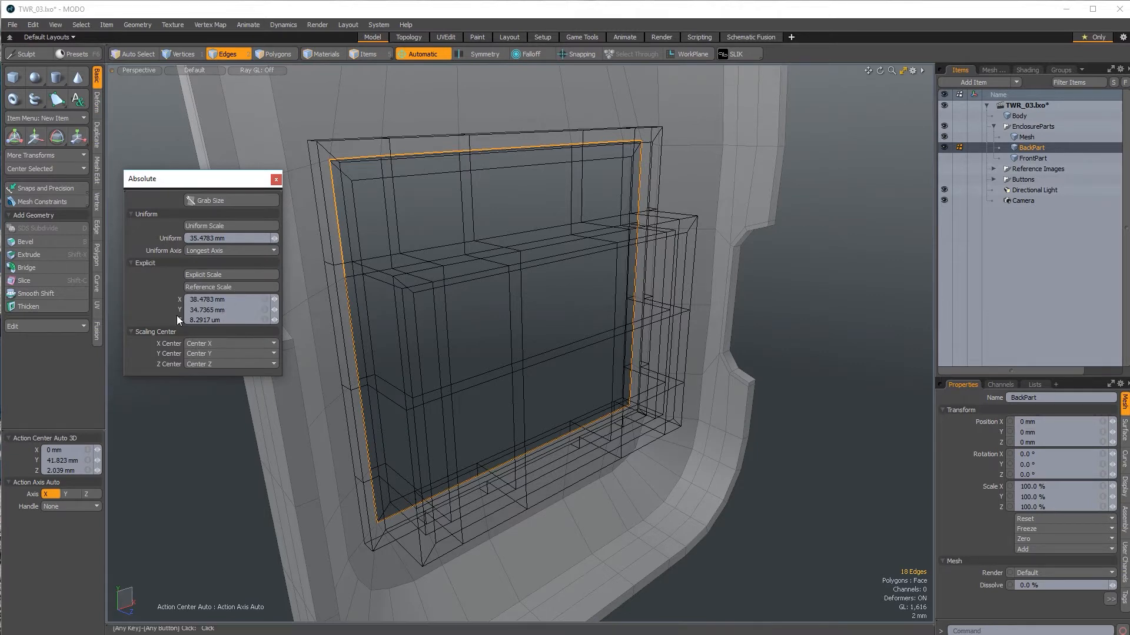
click(235, 276)
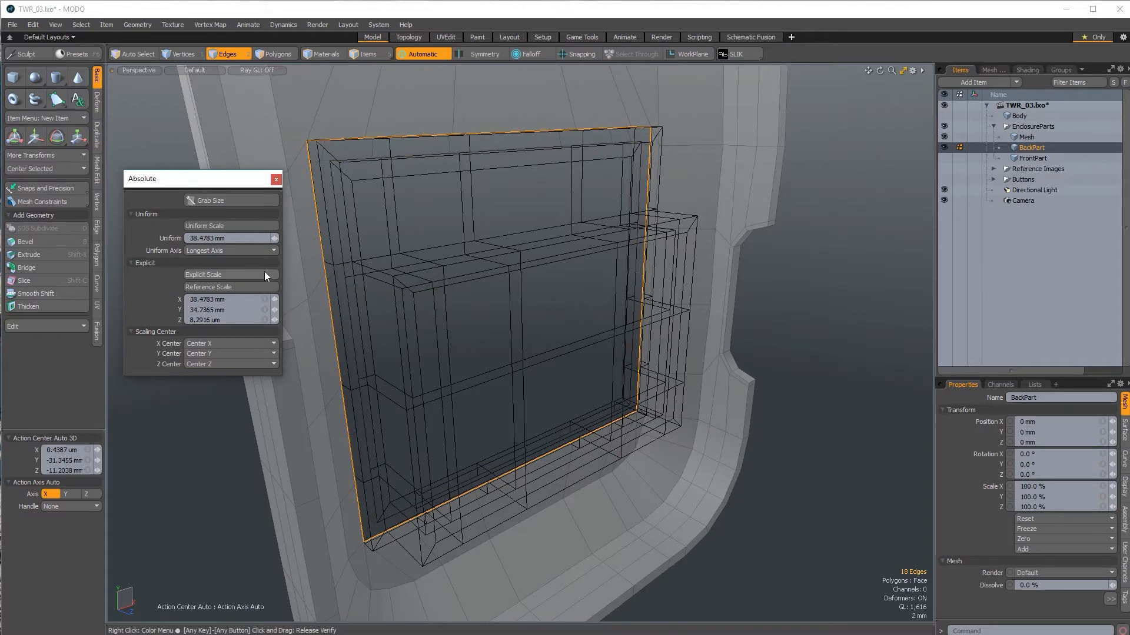
click(276, 180)
Step: Make the recess Mesh item active and reset the Action Center to none
alt+drag(471, 400, 482, 447)
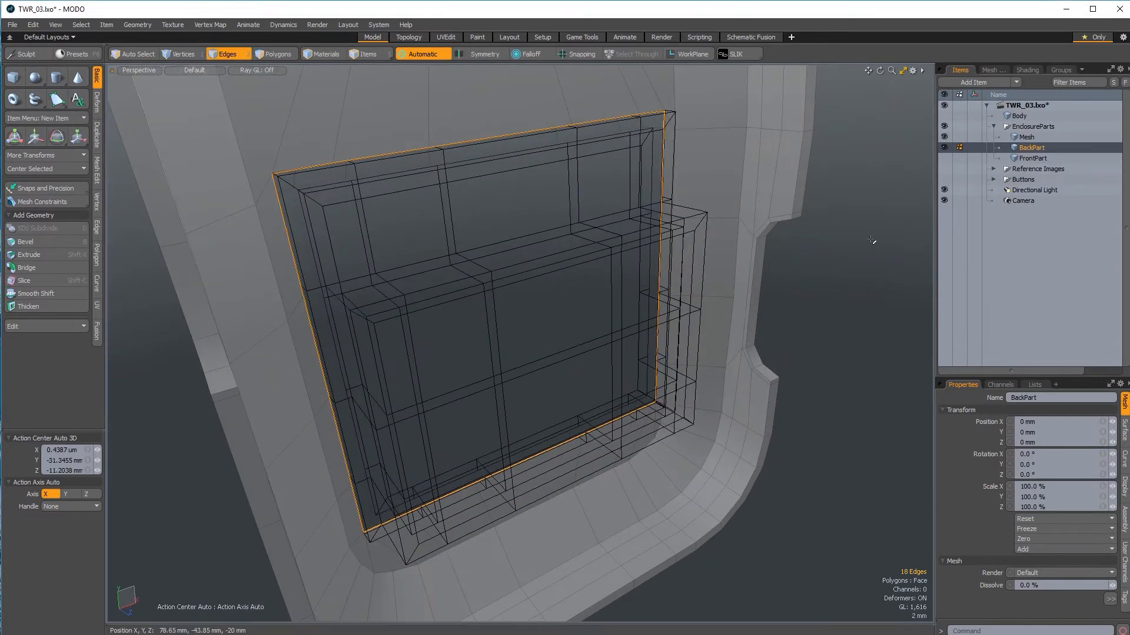
click(1028, 138)
alt+drag(475, 308, 219, 305)
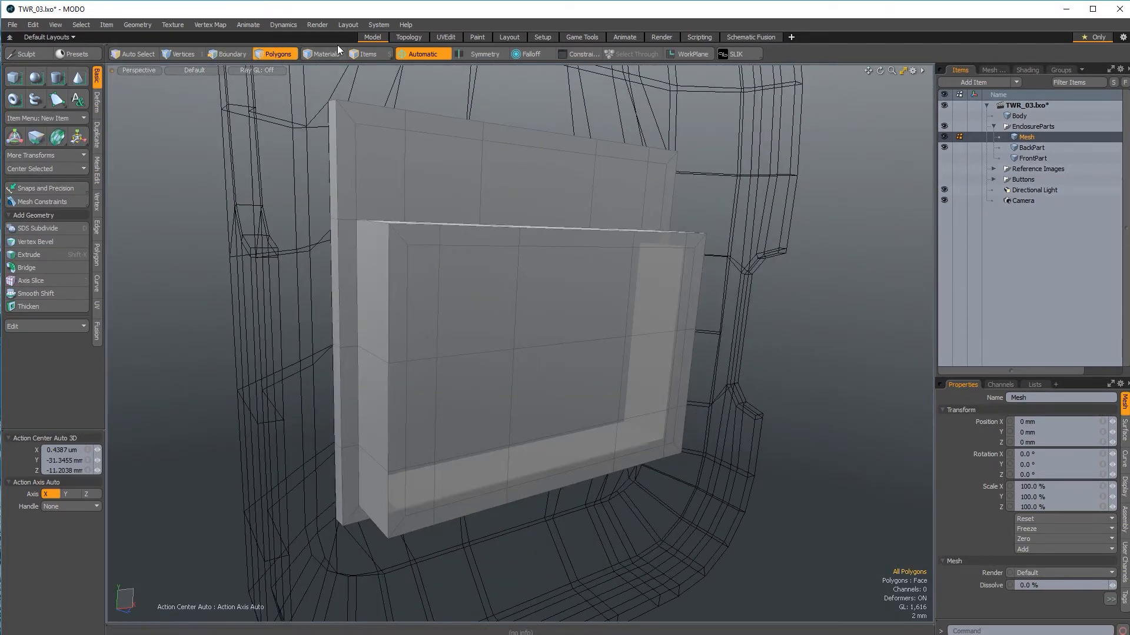
click(418, 54)
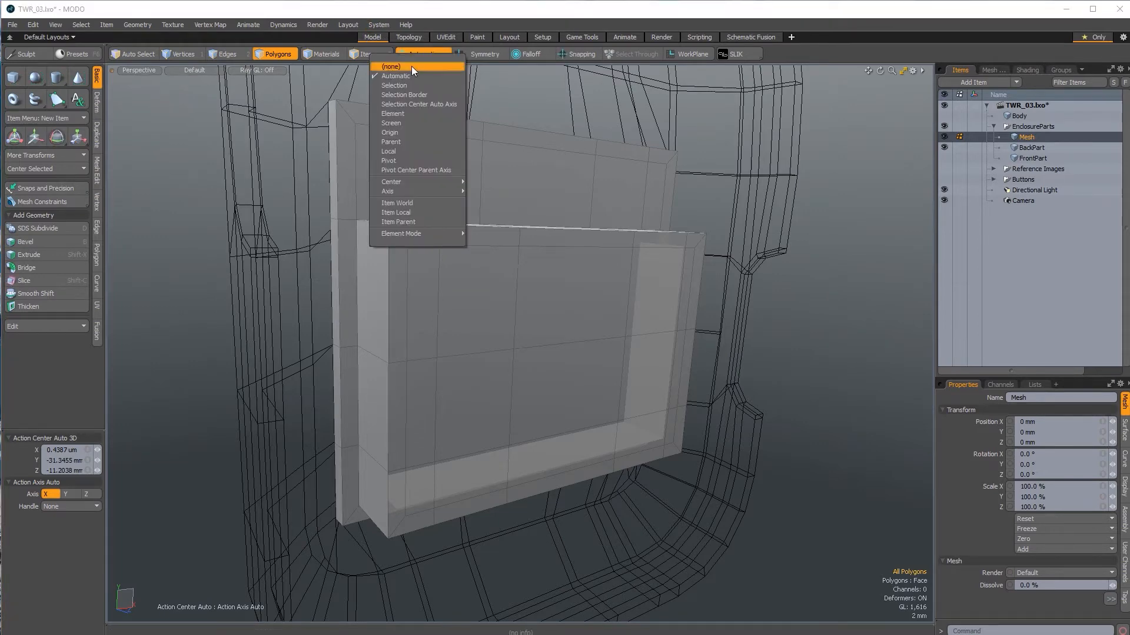
click(411, 67)
Step: Cut all battery recess polygons from the Mesh item and paste them into BackPart
alt+drag(330, 147, 980, 175)
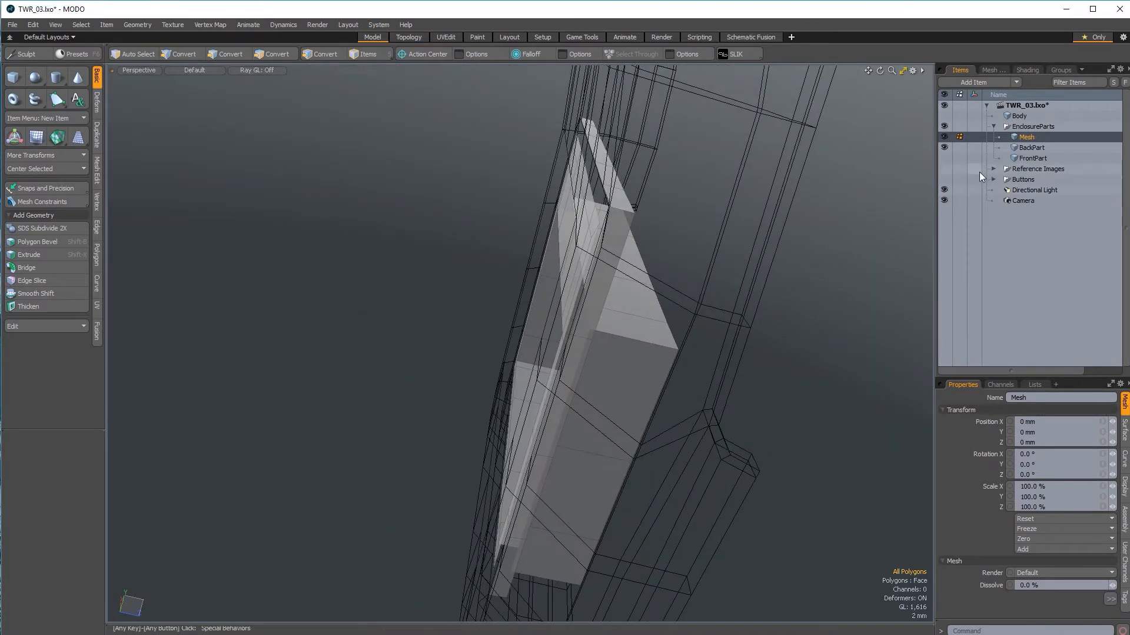
alt+drag(824, 188, 553, 227)
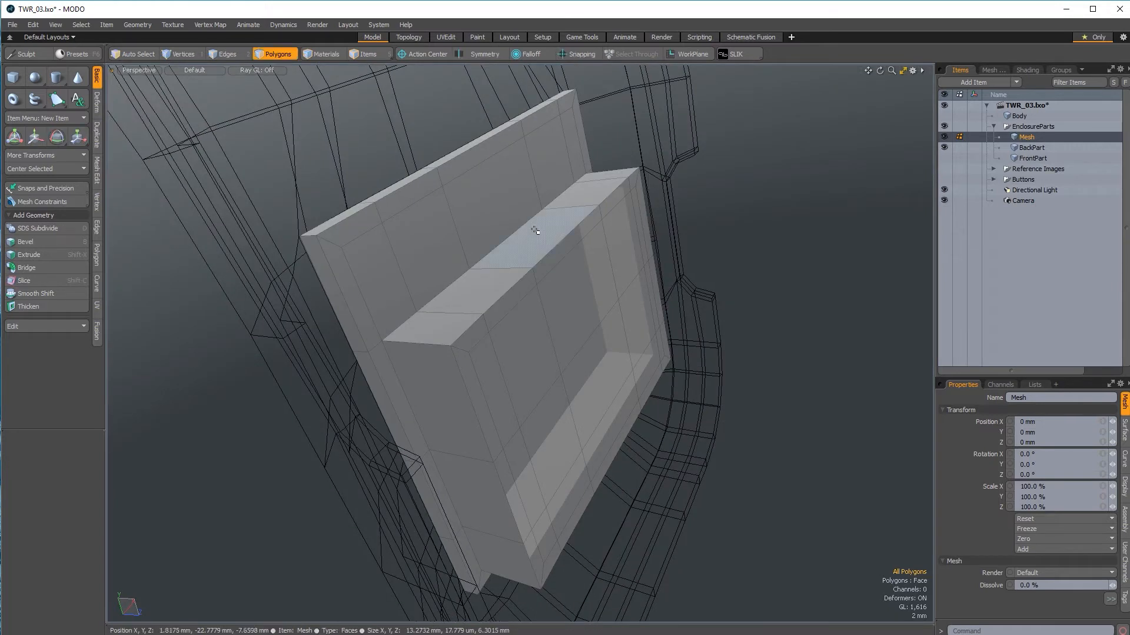
key(h)
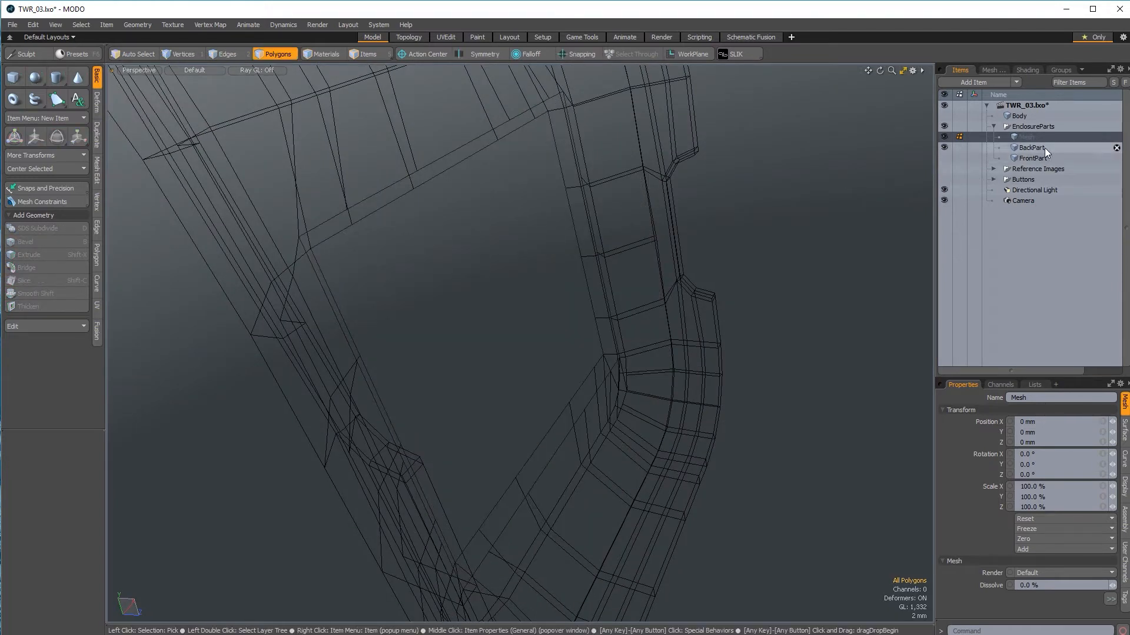
click(1031, 148)
key(ctrl+v)
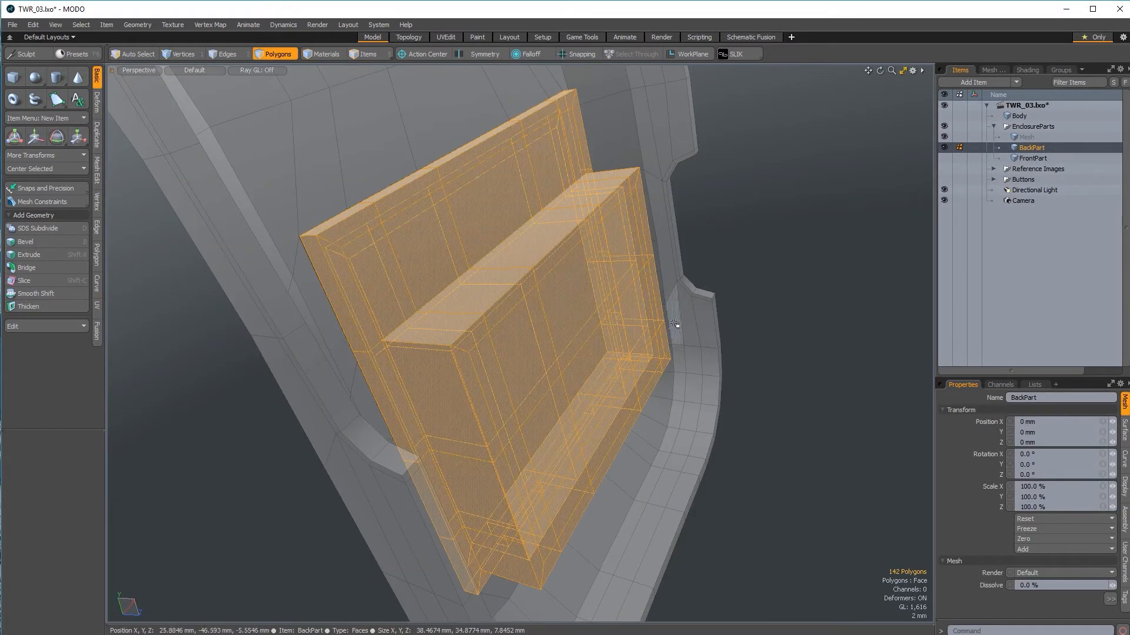
click(835, 275)
Step: Delete the polygon loop forming the outer side walls of the pasted recess frame in BackPart
alt+drag(648, 129, 493, 301)
scroll(349, 257, up, 4)
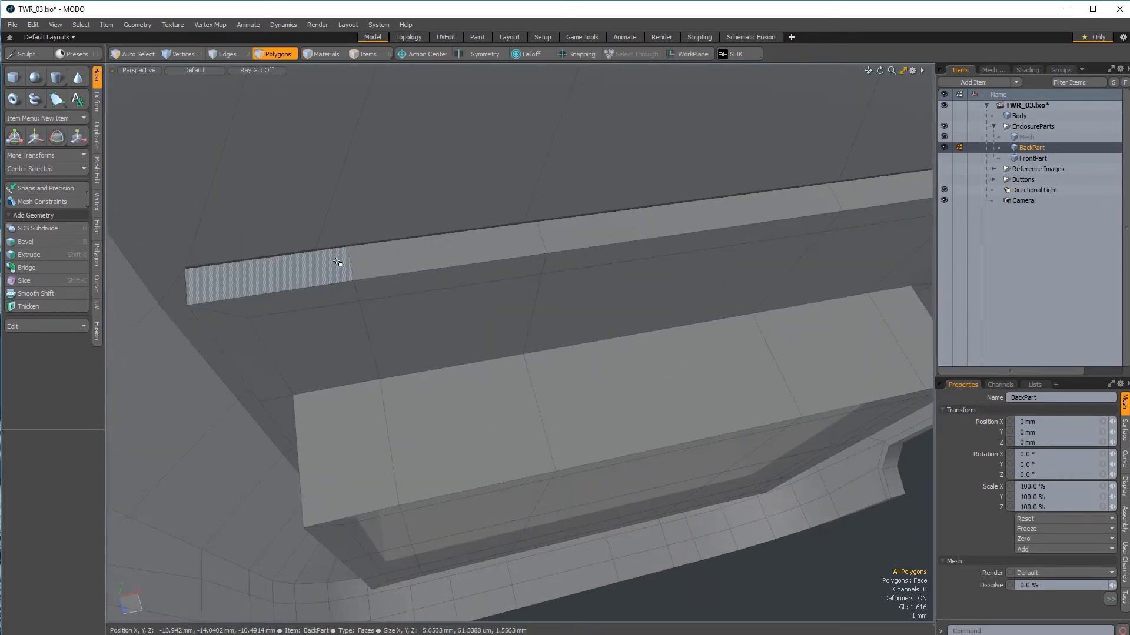
alt+drag(336, 262, 340, 293)
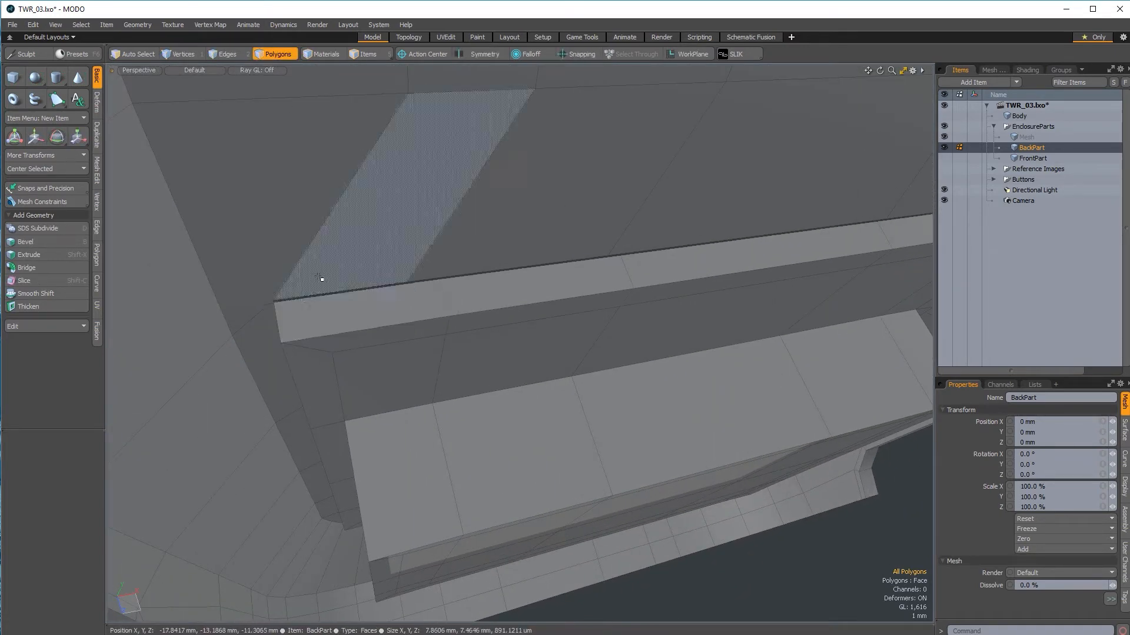
alt+drag(459, 279, 434, 261)
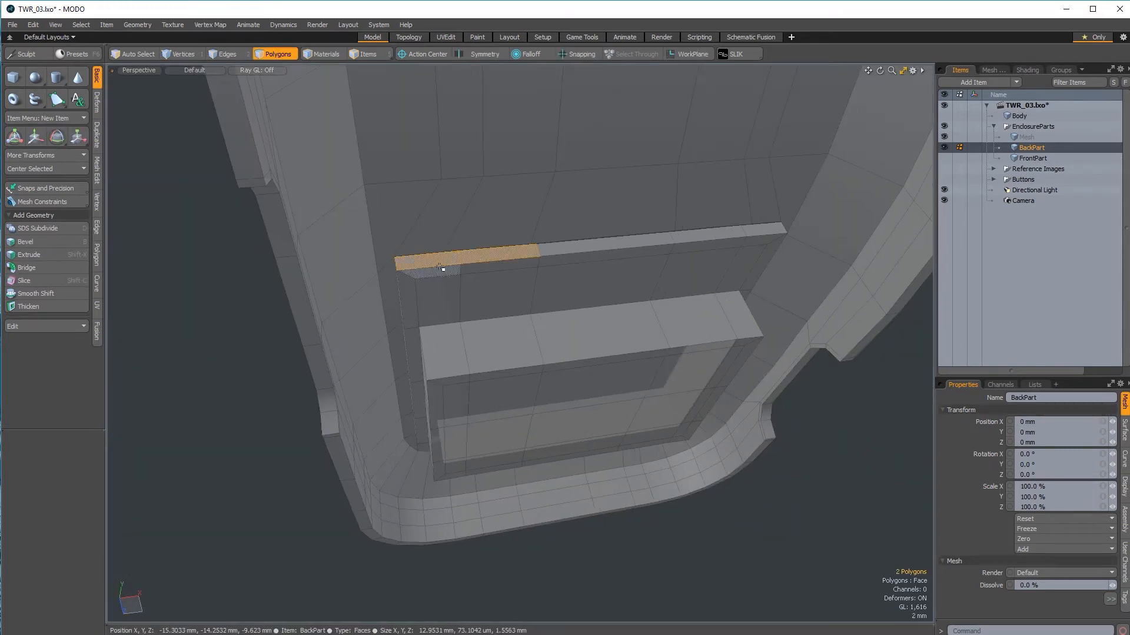
key(l)
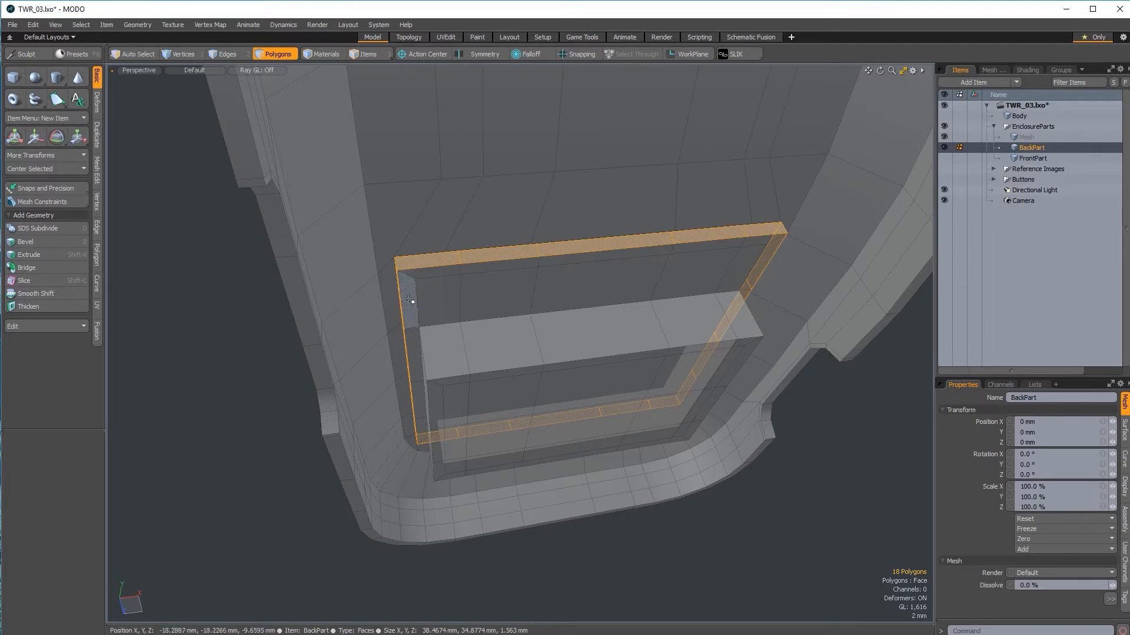
key(Delete)
Step: Bridge the pasted recess frame's outer edge loop to the matching opening loop on the interior side of BackPart
click(232, 55)
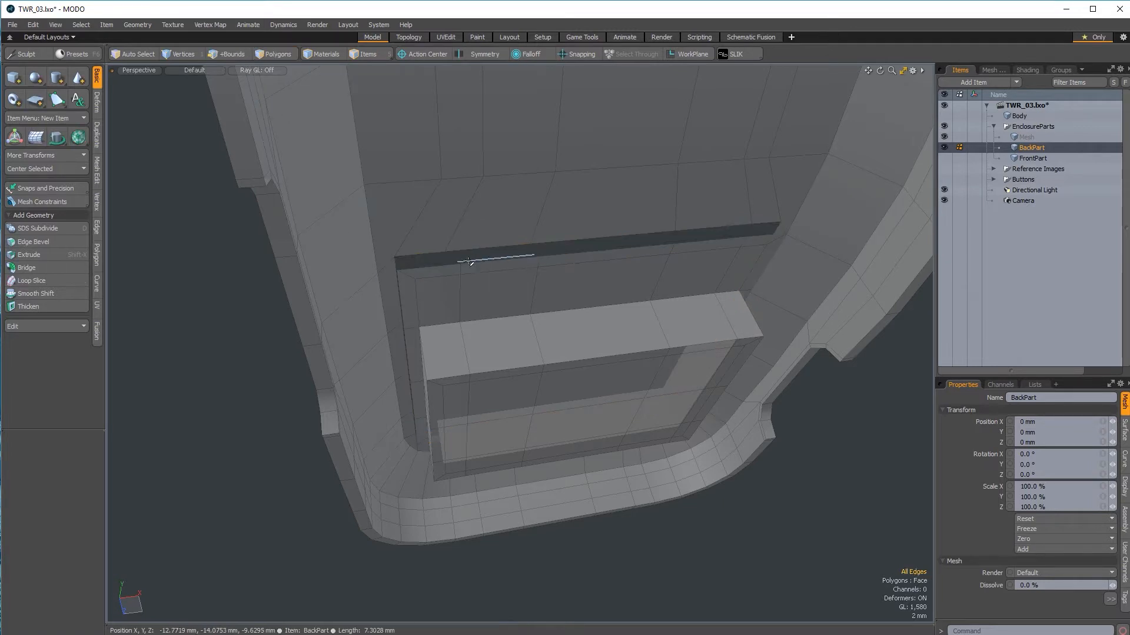
double_click(422, 270)
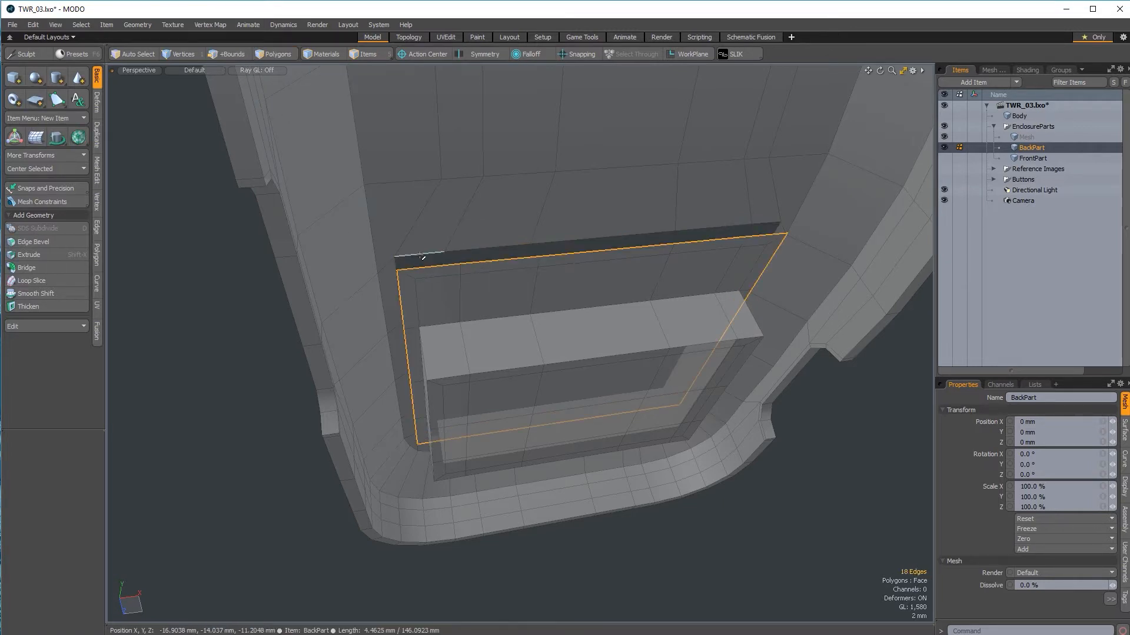
shift+double_click(421, 256)
click(97, 135)
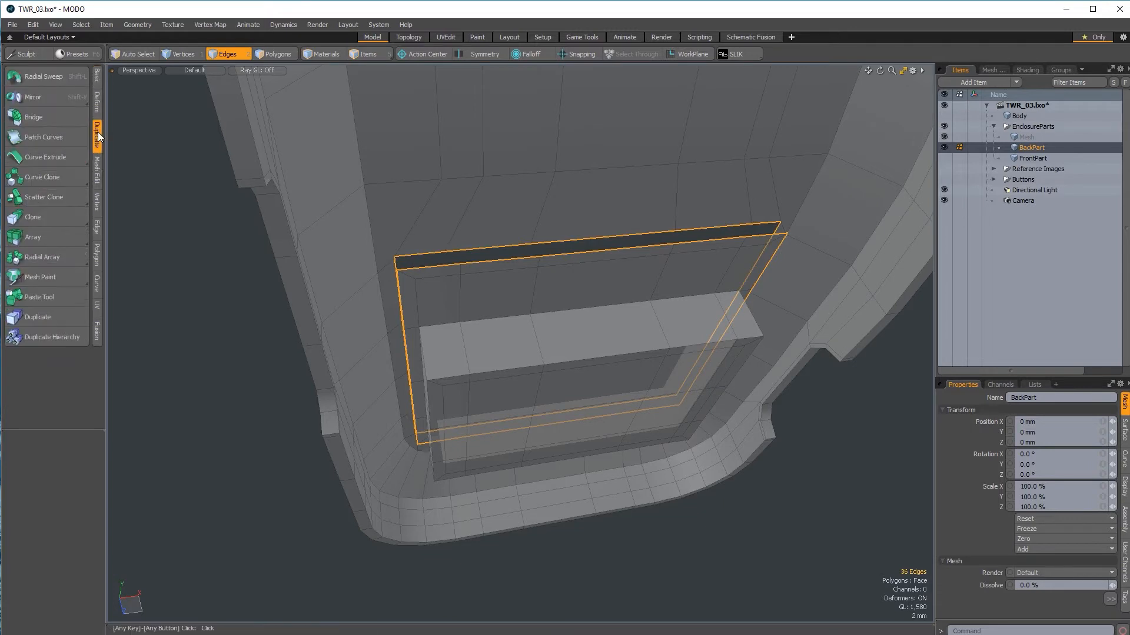
click(55, 124)
click(257, 398)
key(space)
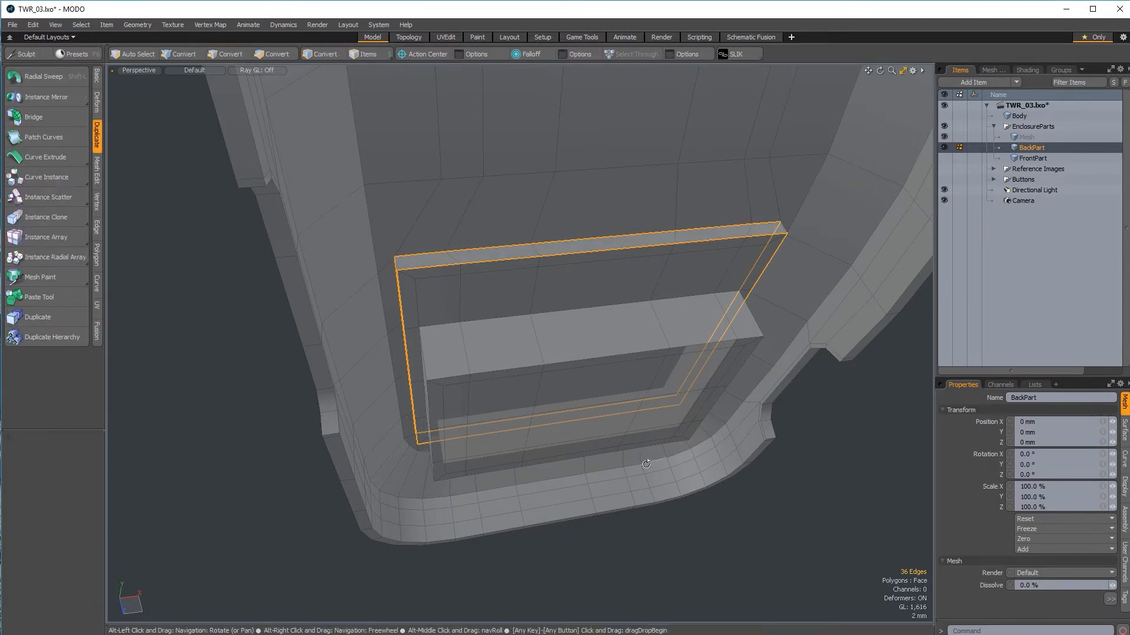
Step: Bridge the two edge loops around the battery recess on BackPart's exterior to close the remaining gap
click(694, 586)
alt+drag(694, 585, 618, 257)
key(ctrl+space)
click(516, 277)
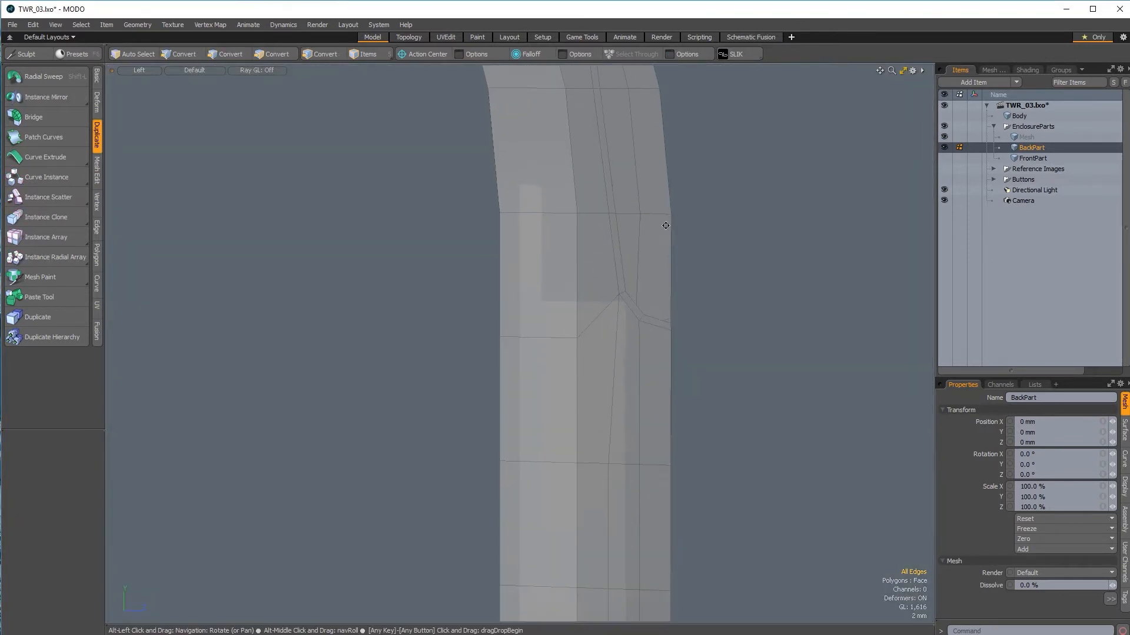
alt+drag(641, 215, 600, 341)
key(ctrl+space)
click(527, 341)
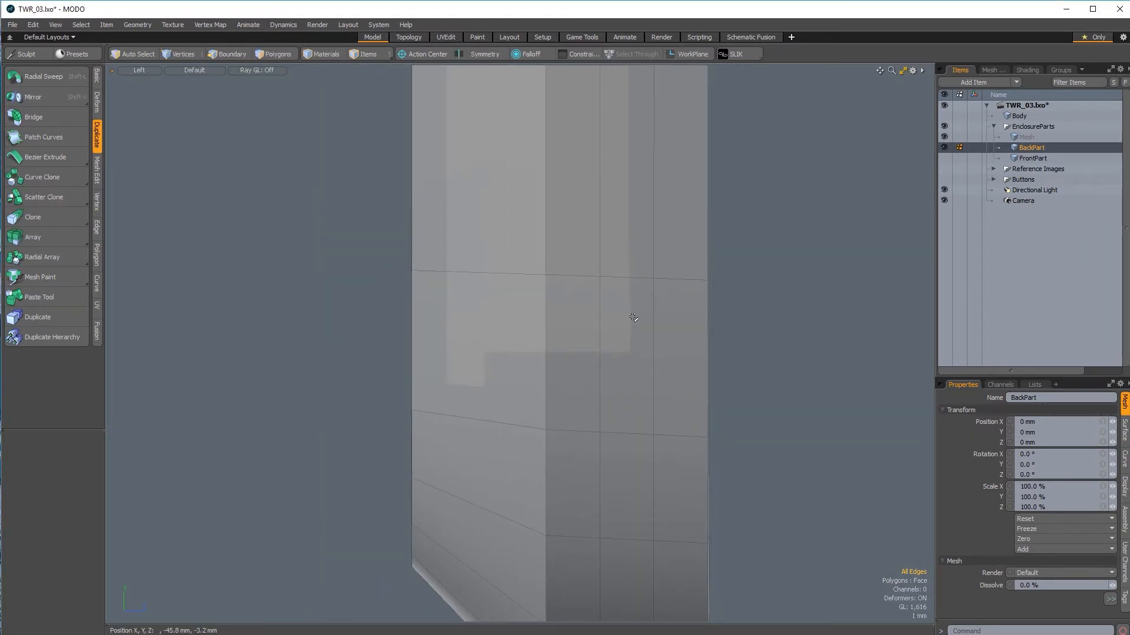
key(ctrl+space)
click(660, 278)
alt+drag(661, 278, 632, 353)
ctrl+alt+drag(524, 285, 564, 290)
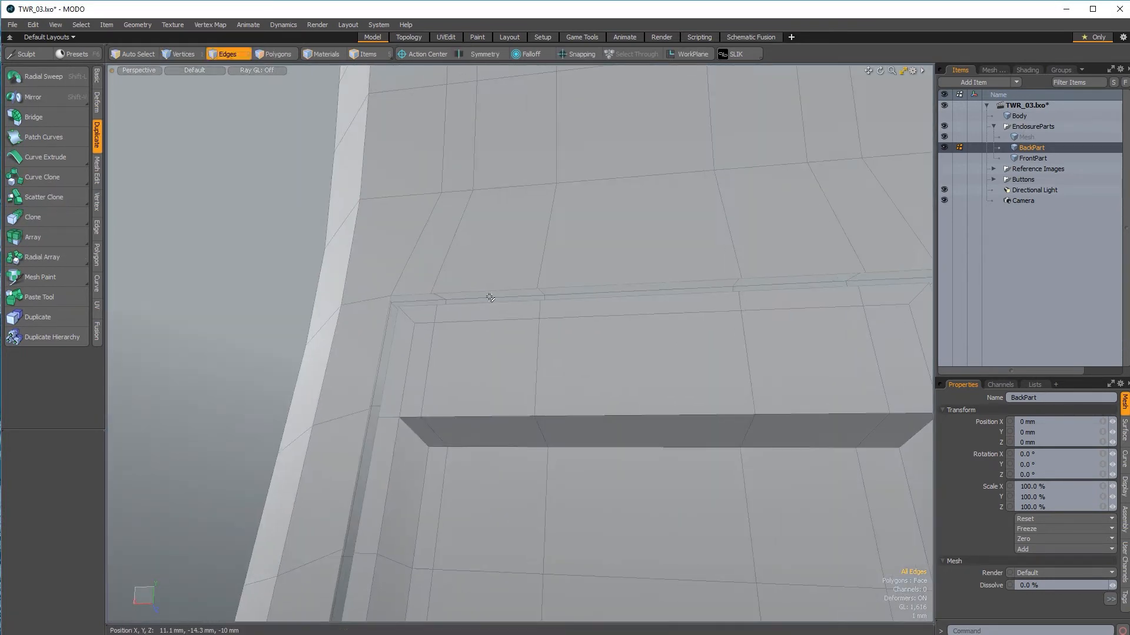
key(l)
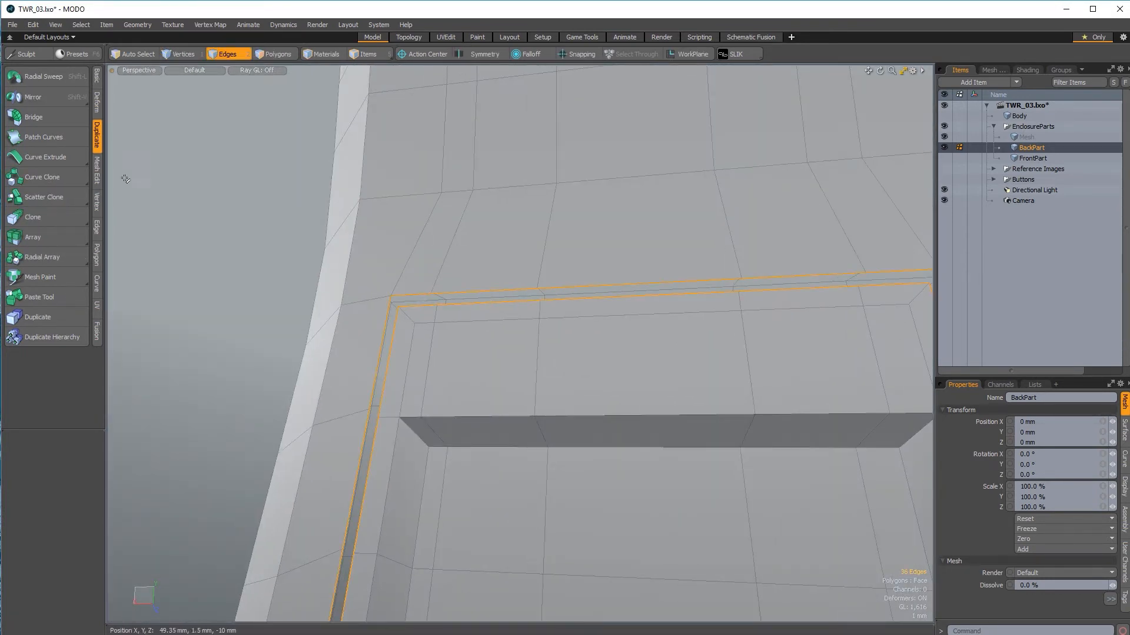
click(54, 123)
key(space)
click(283, 245)
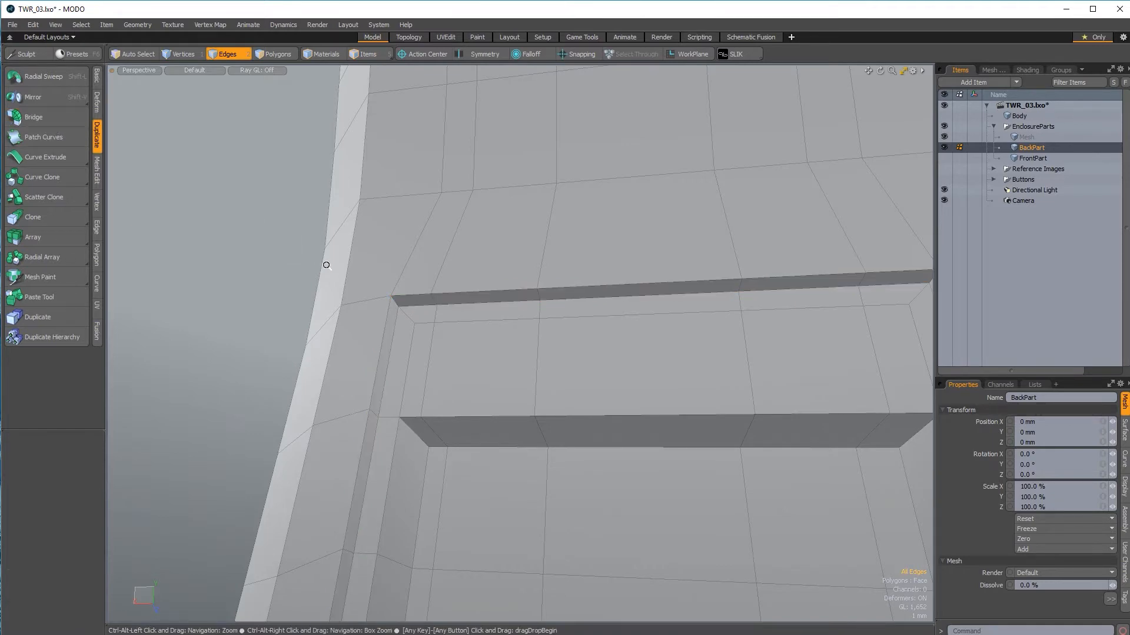
Step: Show the reference images and compare BackPart's recess with them in Back view, with subdivision smoothing on and off
scroll(323, 265, down, 5)
alt+drag(565, 294, 700, 306)
alt+drag(587, 245, 512, 377)
alt+drag(696, 330, 724, 284)
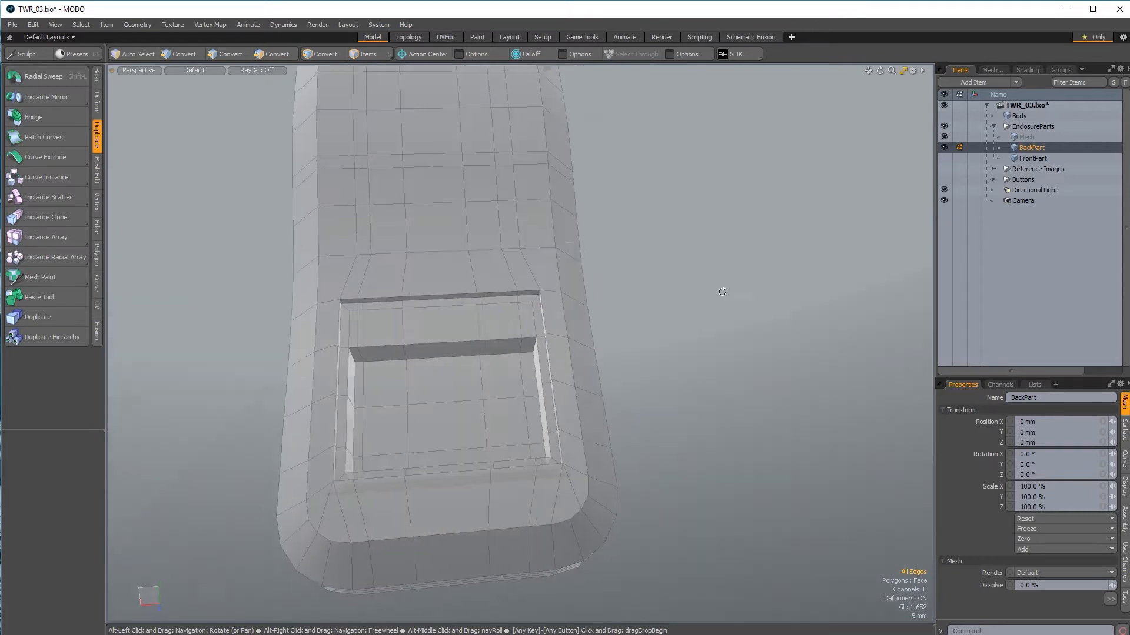
click(943, 170)
alt+drag(721, 271, 602, 376)
key(ctrl+space)
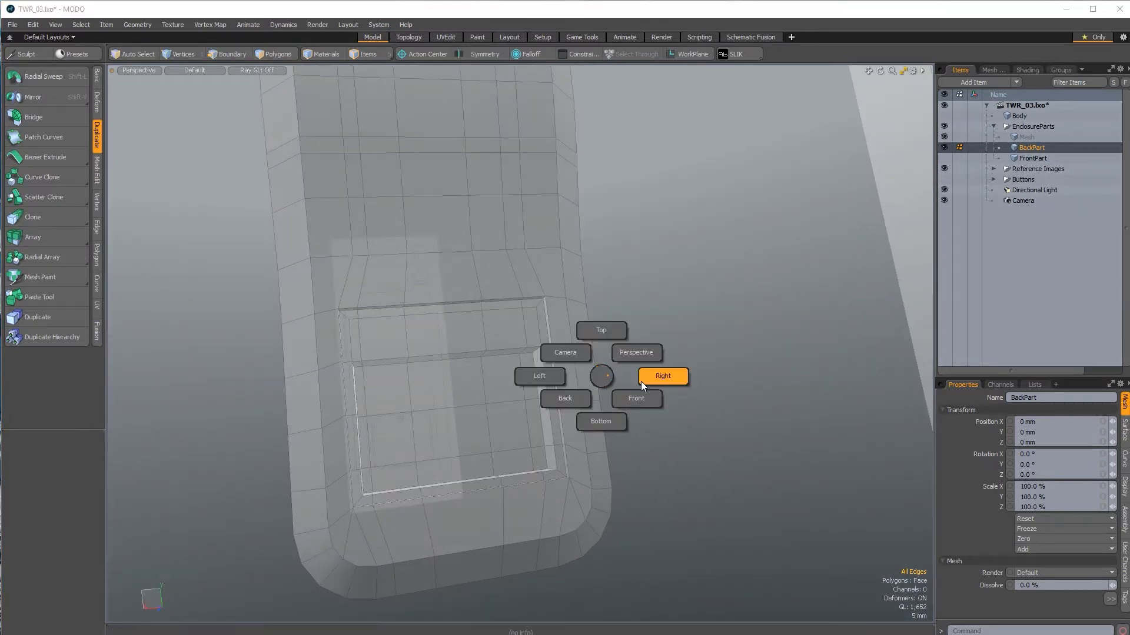
click(565, 399)
key(2)
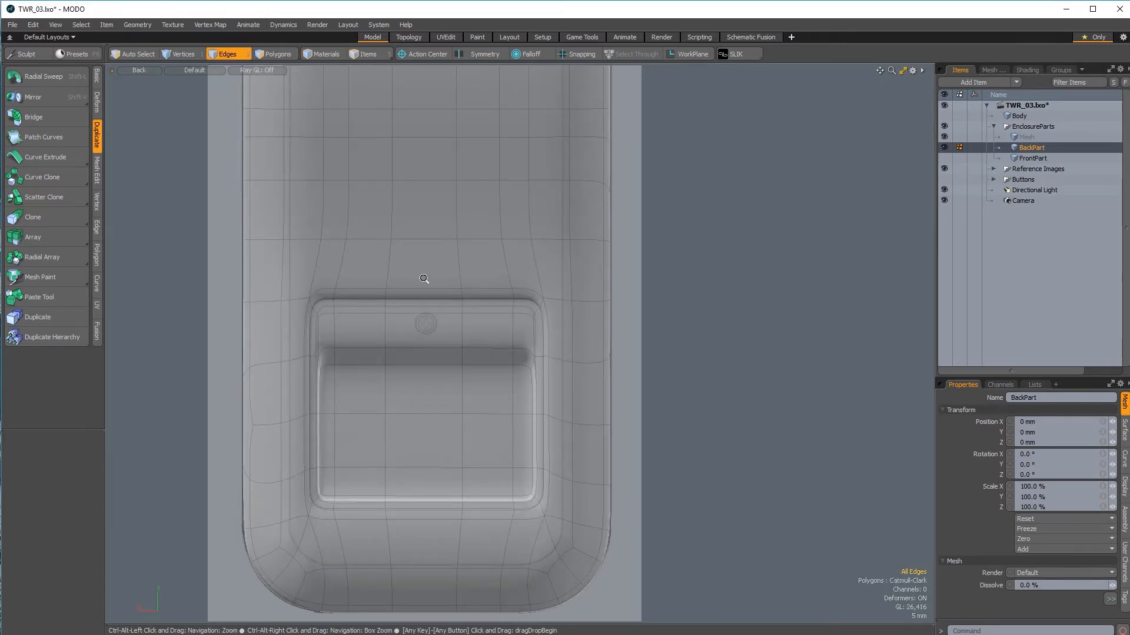
ctrl+alt+drag(424, 278, 394, 241)
alt+shift+drag(402, 298, 456, 300)
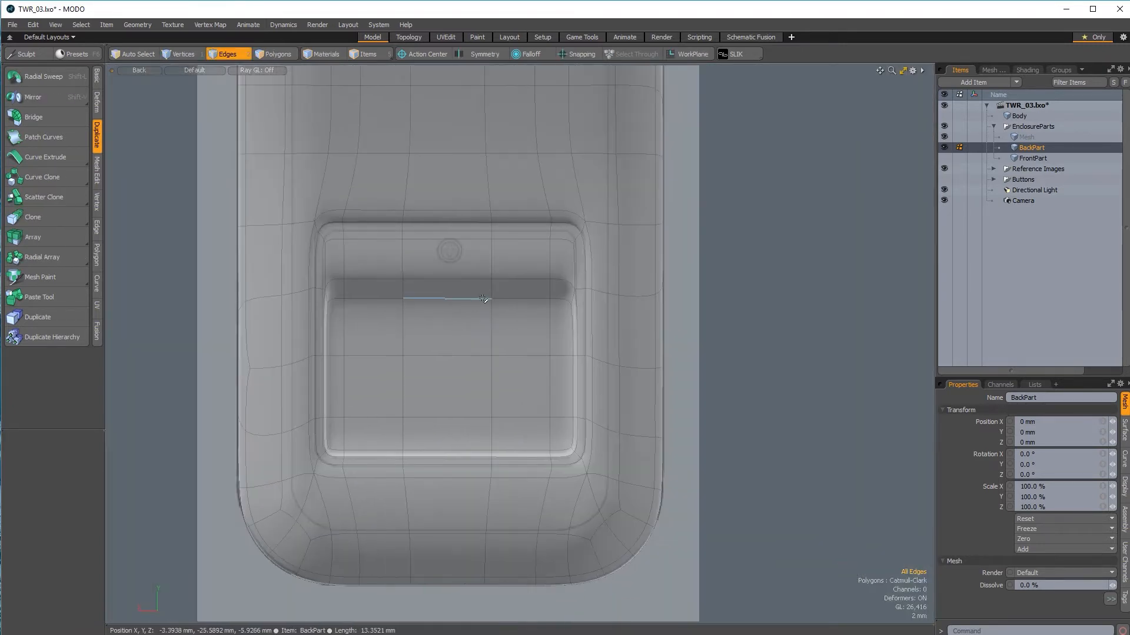
key(Tab)
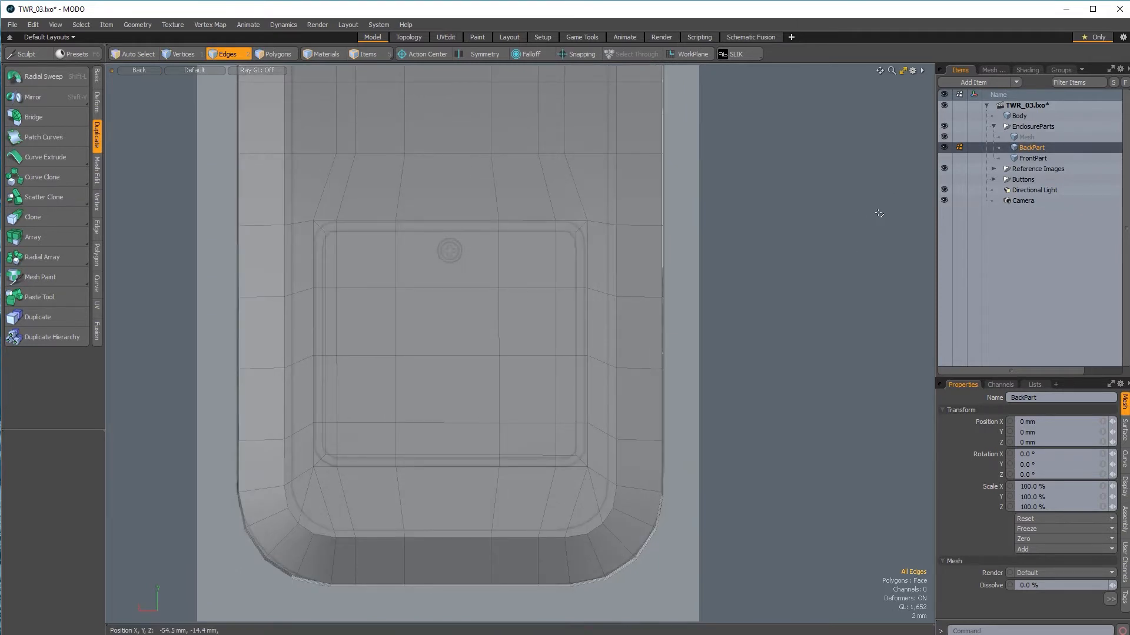
Step: Delete the leftover Mesh item from the EnclosureParts group
key(ctrl+space)
click(918, 191)
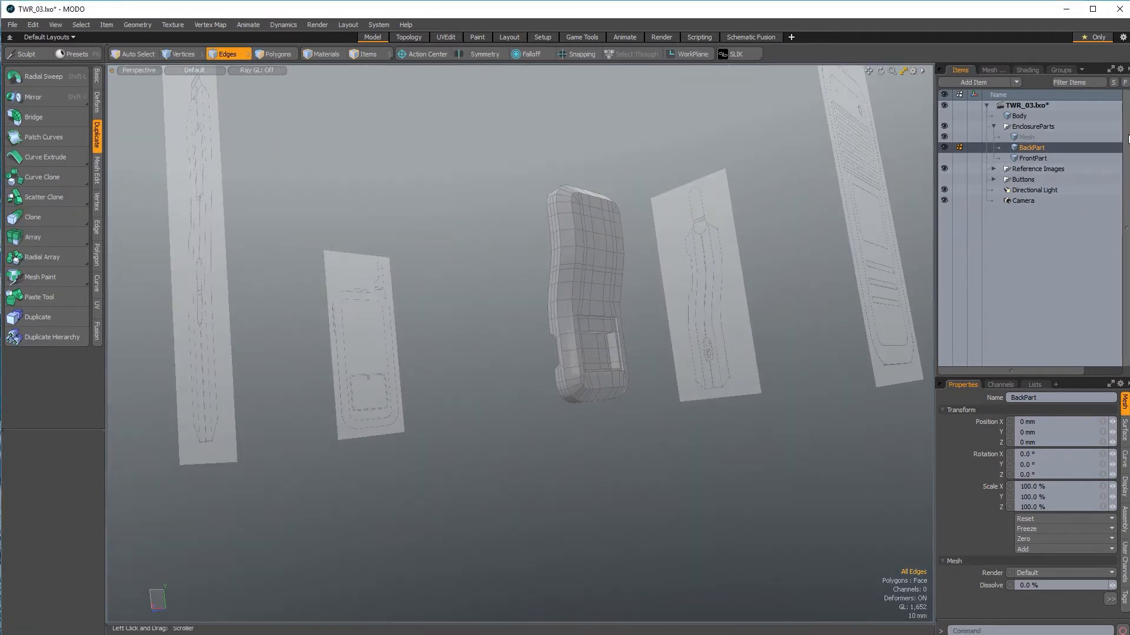
click(1117, 137)
key(Delete)
alt+drag(529, 306, 648, 412)
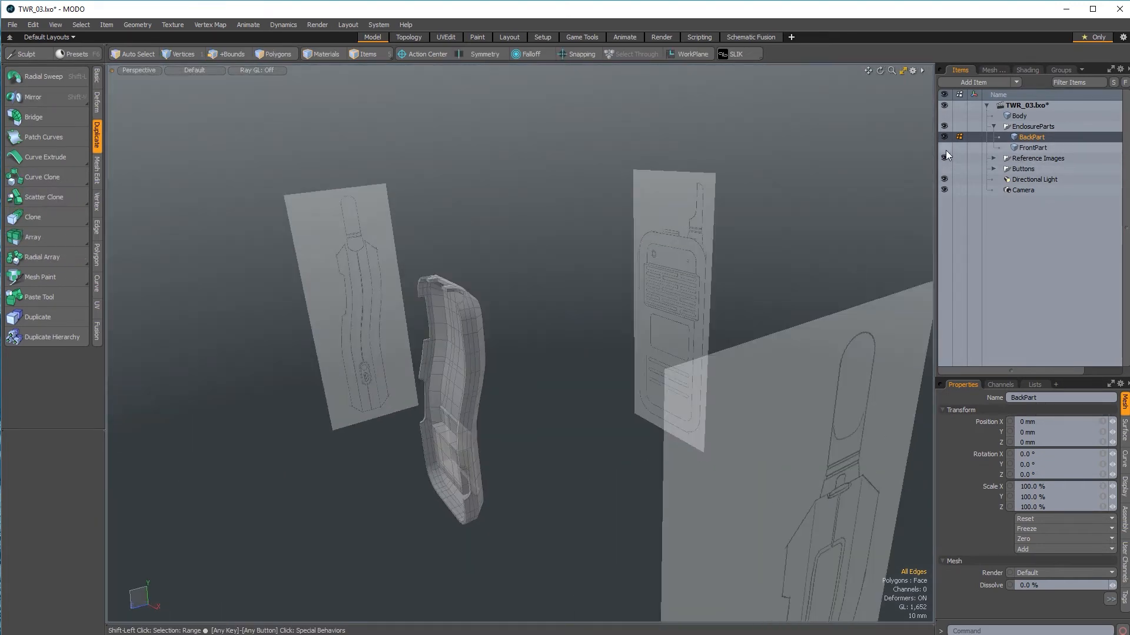
Step: Make FrontPart visible and select it together with BackPart to examine how both enclosure halves fit
click(944, 147)
shift+click(1033, 147)
alt+drag(676, 448, 598, 447)
alt+drag(580, 406, 731, 369)
scroll(659, 383, up, 3)
alt+drag(518, 418, 558, 402)
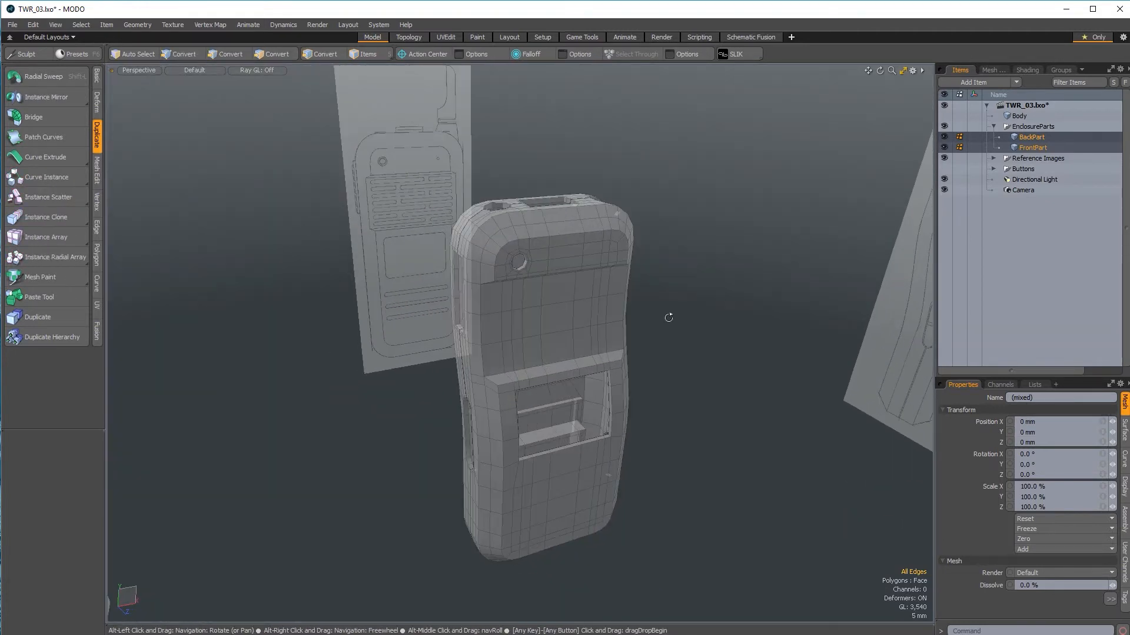
Step: Make FrontPart the only active item and preview its shape with subdivision smoothing
click(1007, 148)
alt+drag(759, 435, 580, 307)
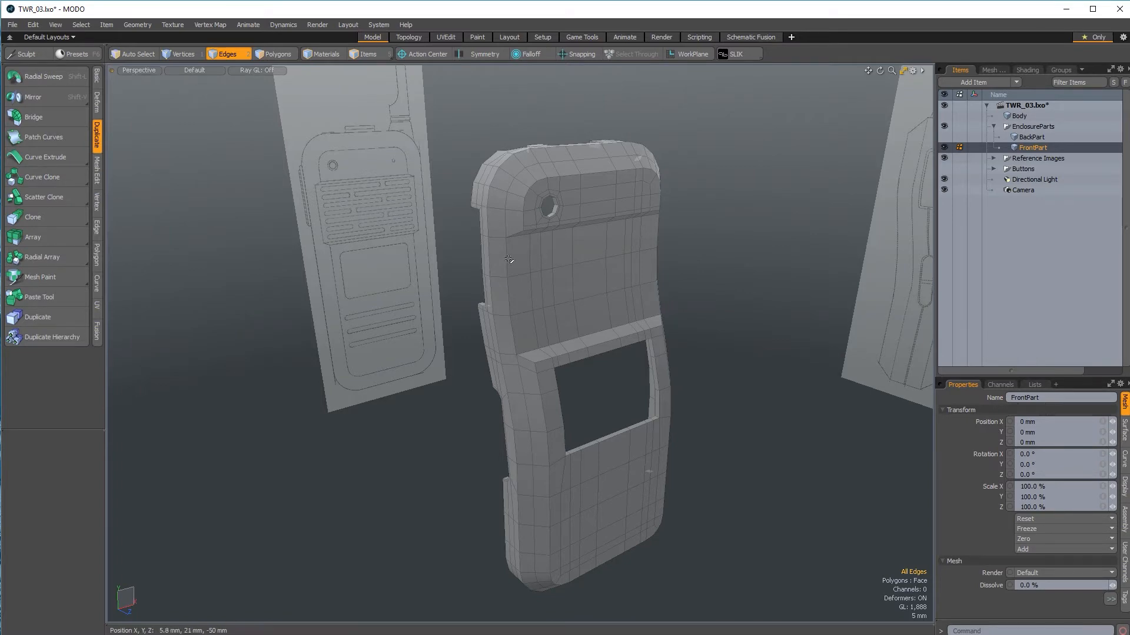
alt+drag(579, 232, 671, 349)
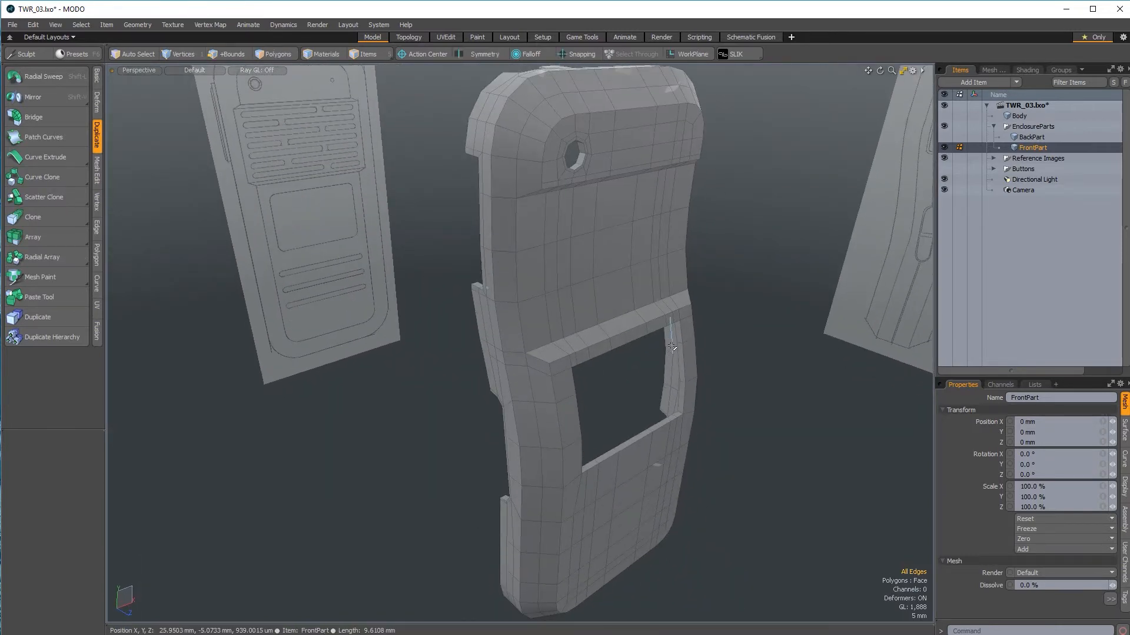
key(Tab)
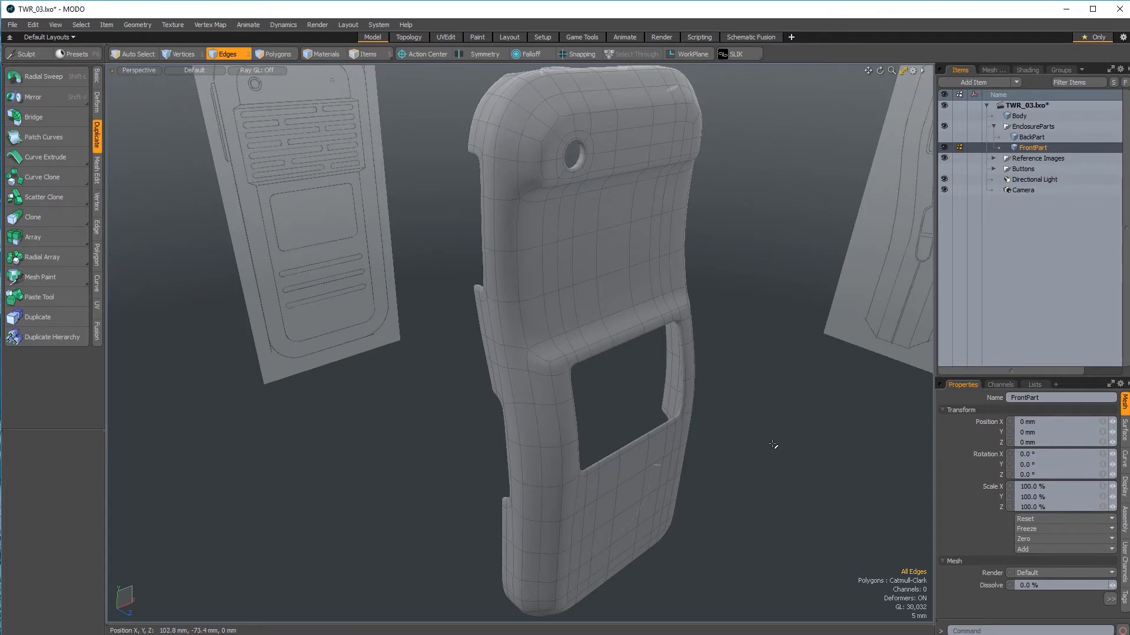
alt+drag(677, 388, 576, 377)
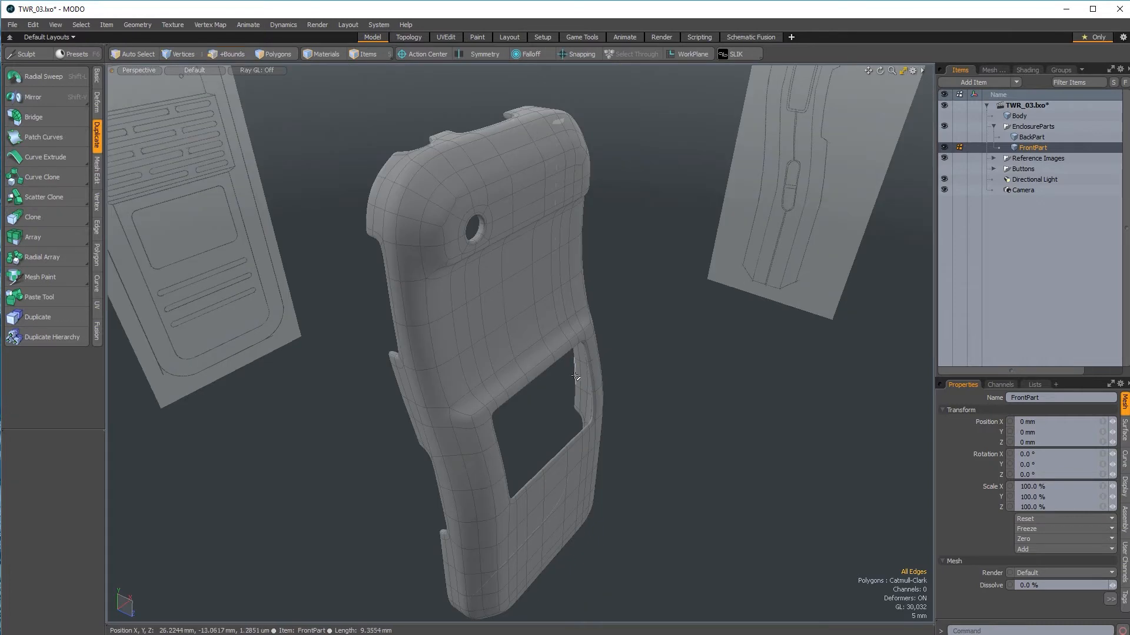
key(Tab)
Step: Add an edge loop about 0.24 mm inside the rim edge of FrontPart's front face and check its smoothed shape
scroll(443, 206, up, 3)
alt+drag(443, 214, 497, 171)
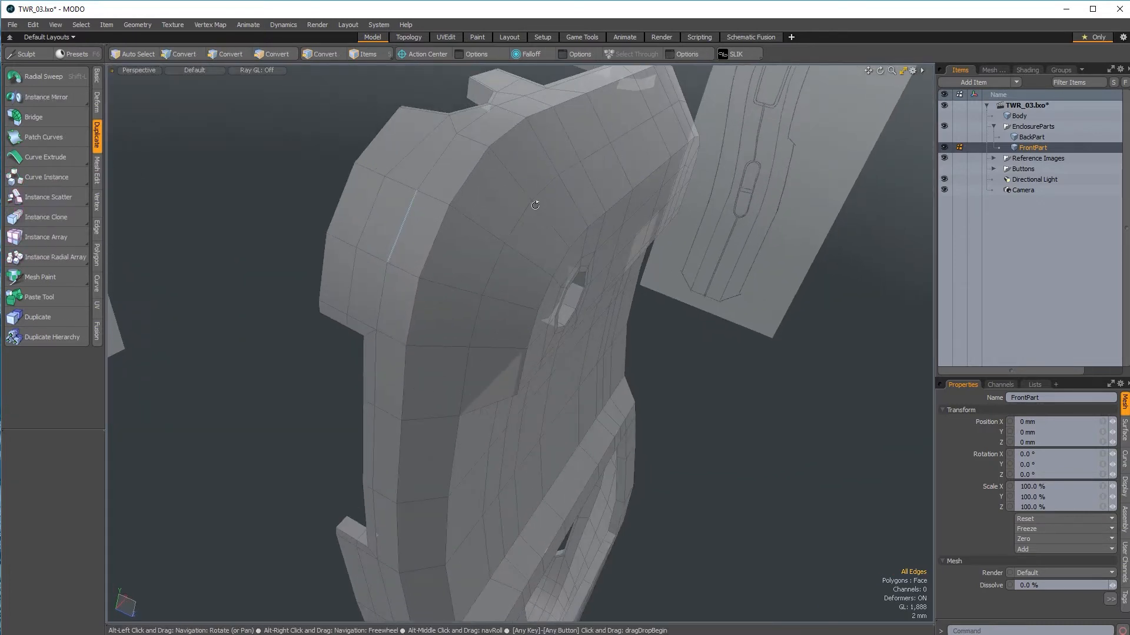
alt+drag(512, 249, 429, 376)
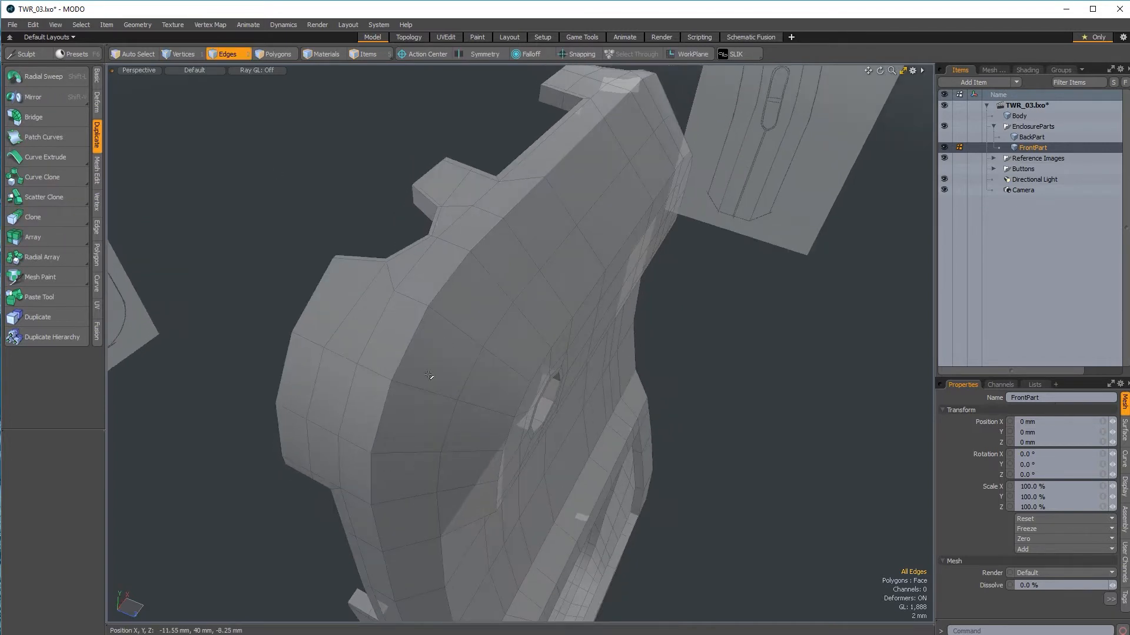
alt+drag(306, 199, 419, 267)
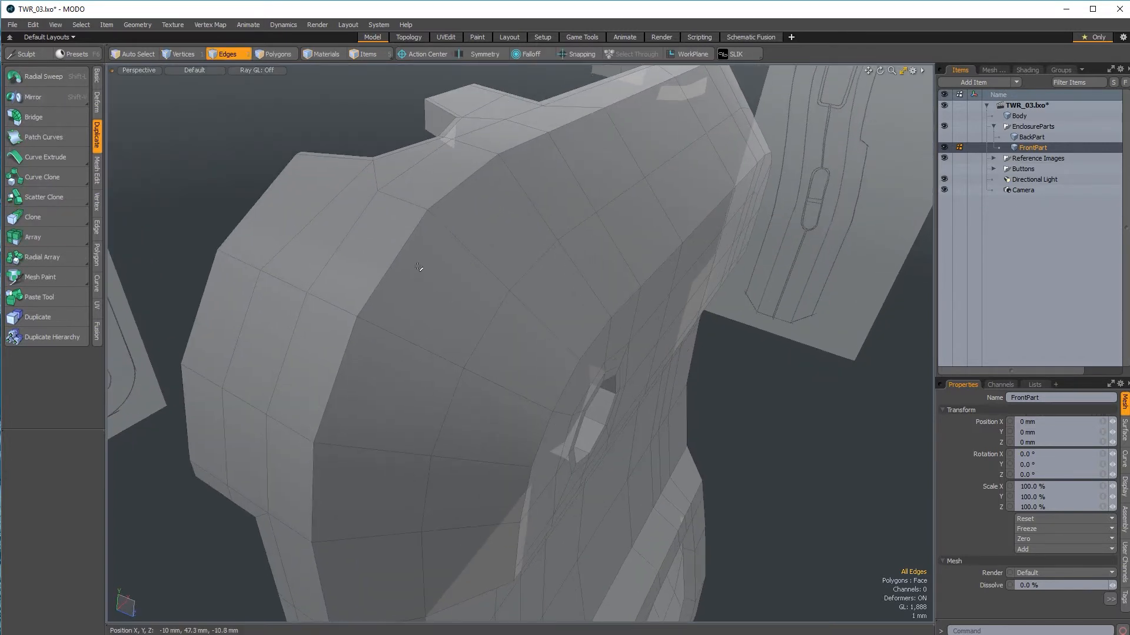
click(97, 229)
click(68, 175)
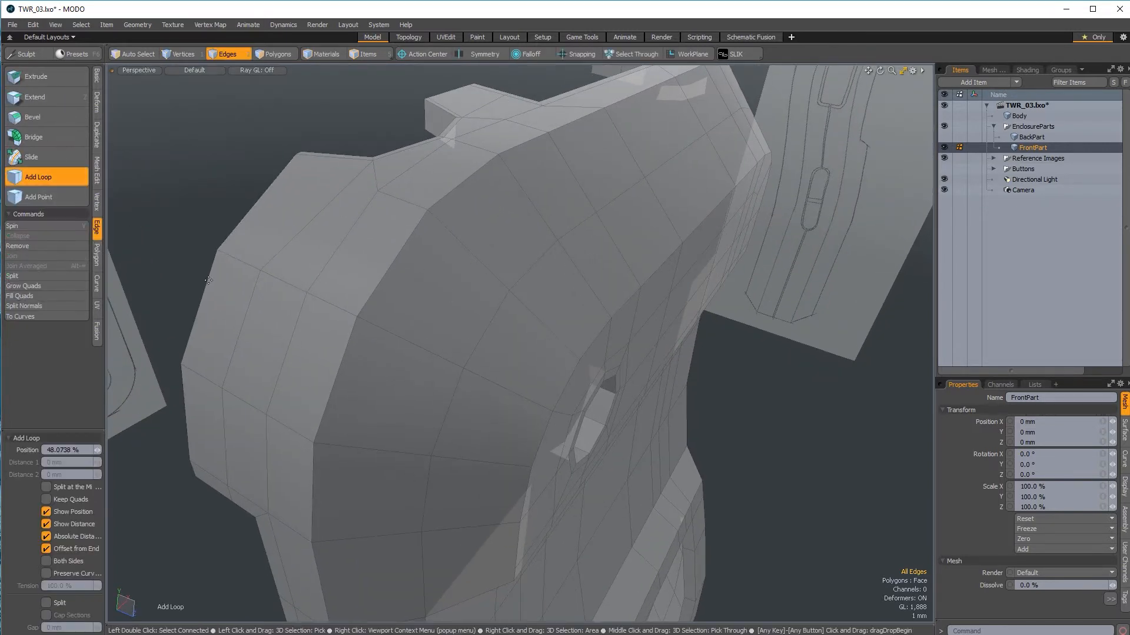
click(368, 321)
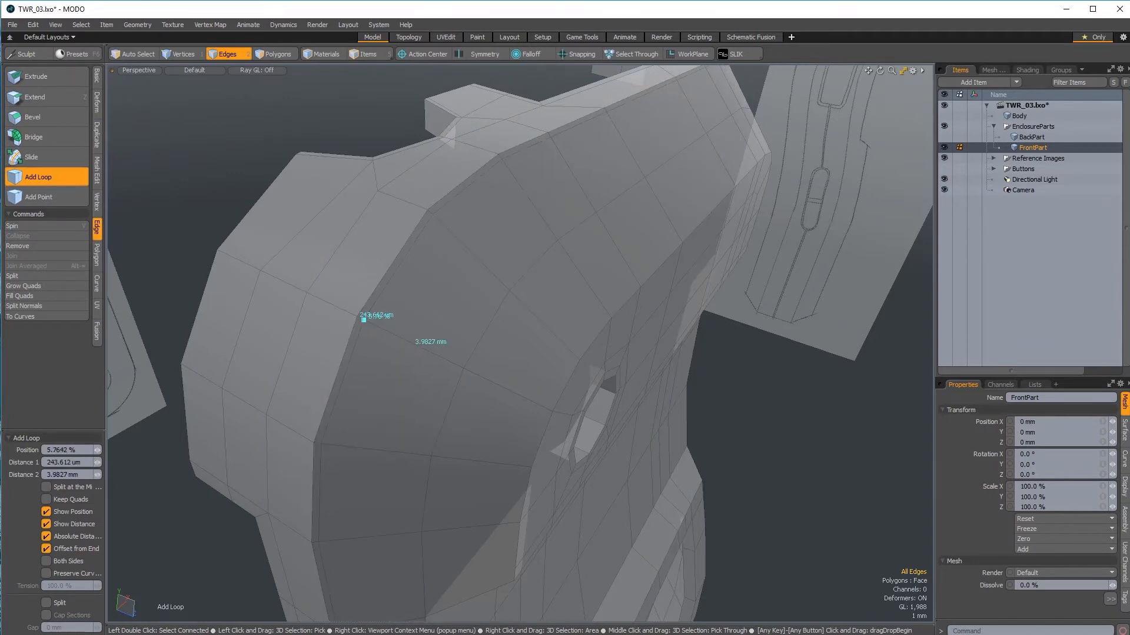
alt+drag(403, 379, 447, 385)
key(shift+Tab)
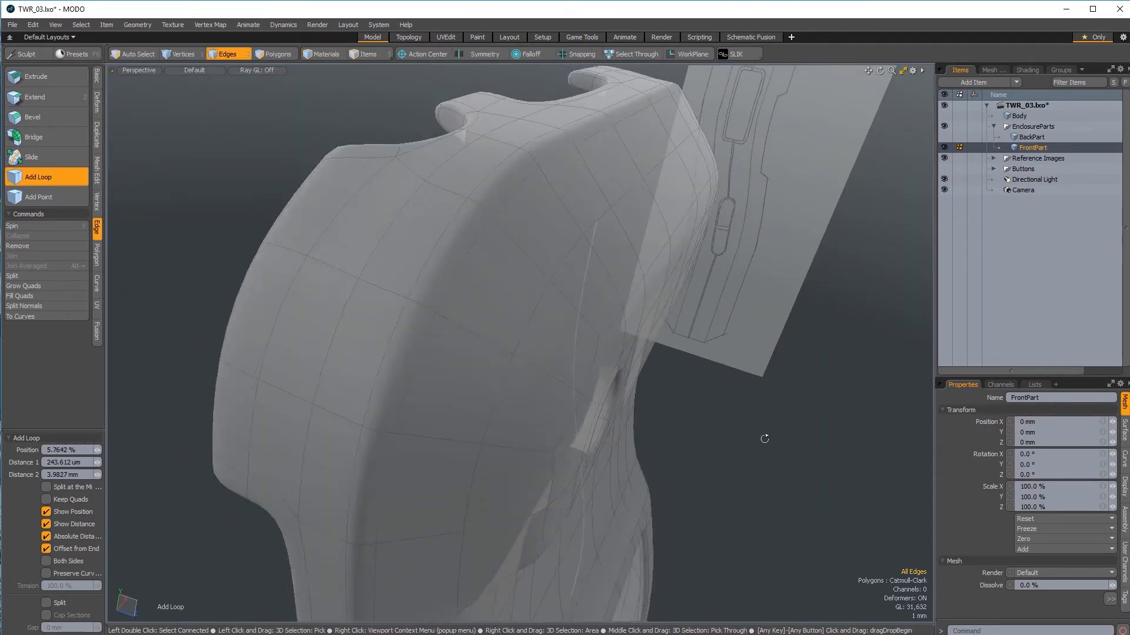
scroll(765, 438, down, 3)
alt+drag(764, 439, 633, 230)
ctrl+alt+drag(518, 196, 396, 274)
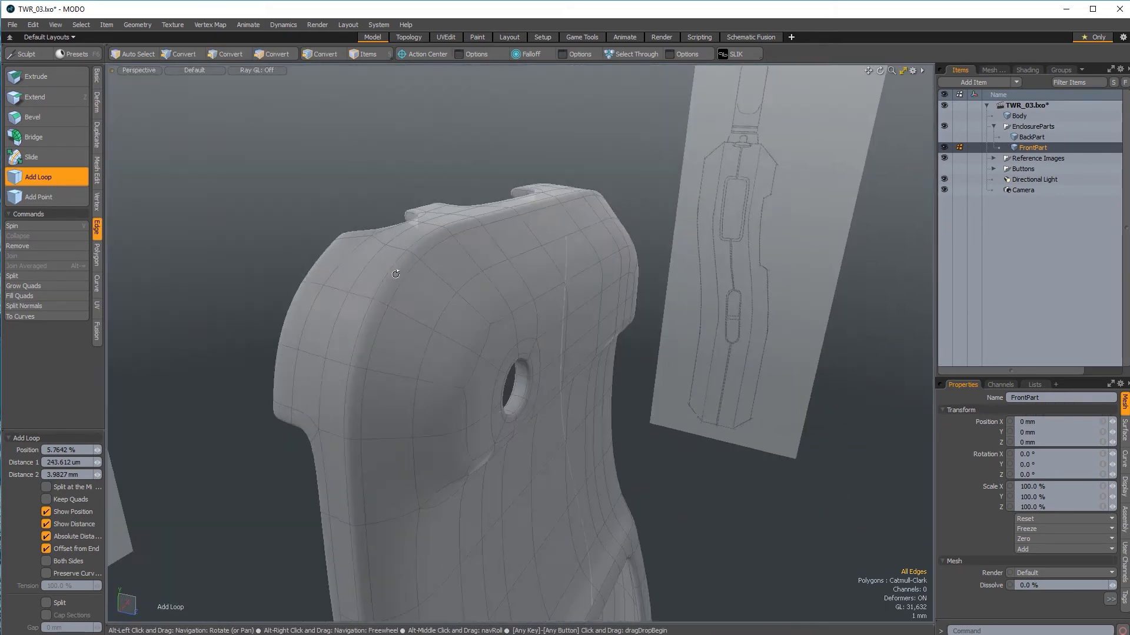
ctrl+alt+drag(464, 331, 536, 311)
key(Tab)
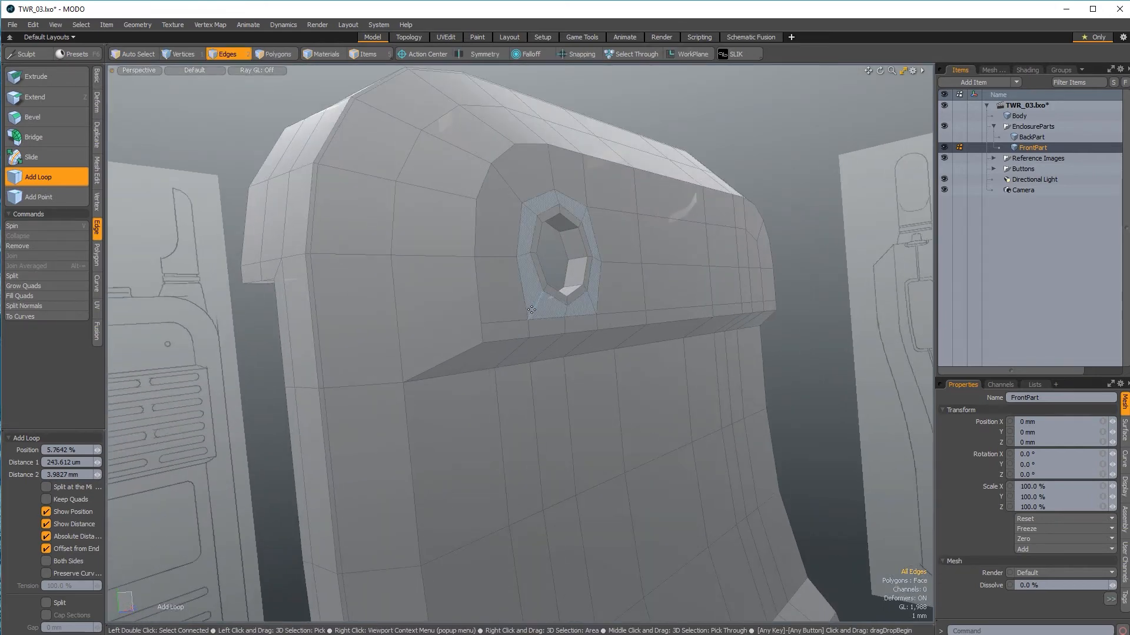
Step: Edge-slice FrontPart from the raised ledge's corner nearest the round hole, around the side wall and back to the ledge inside
key(c)
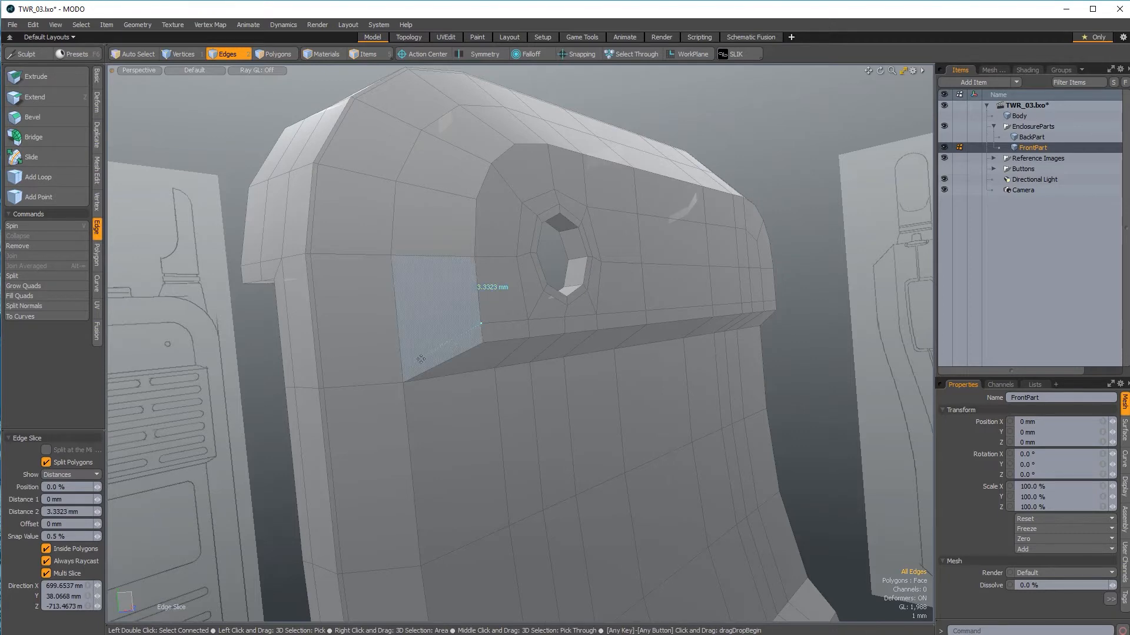
click(401, 371)
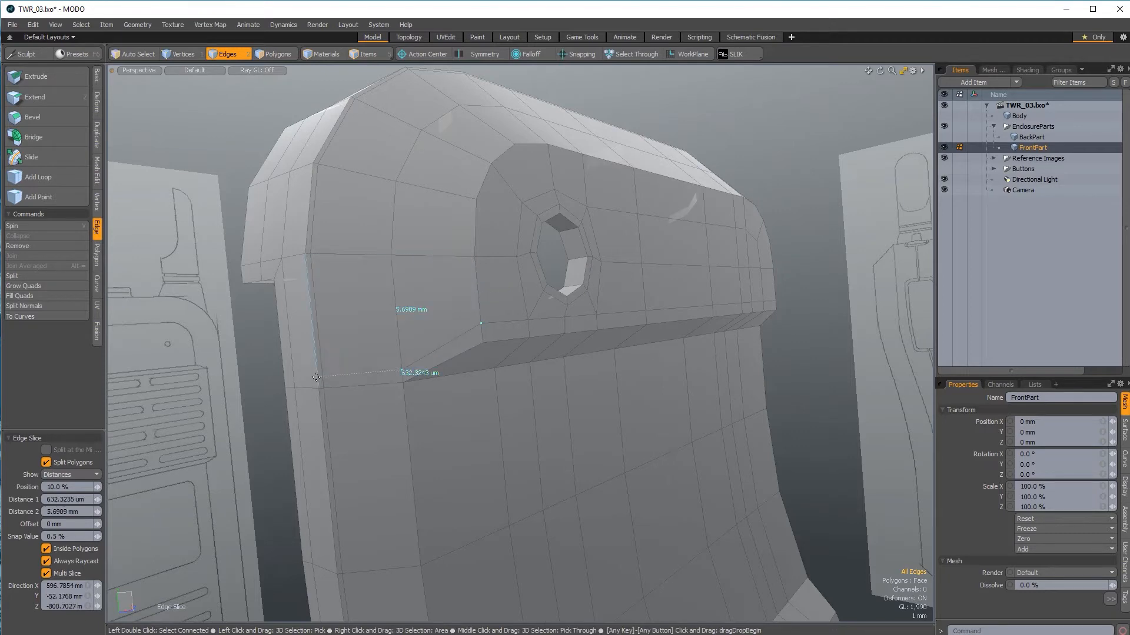
click(315, 376)
alt+drag(316, 377, 667, 359)
click(654, 373)
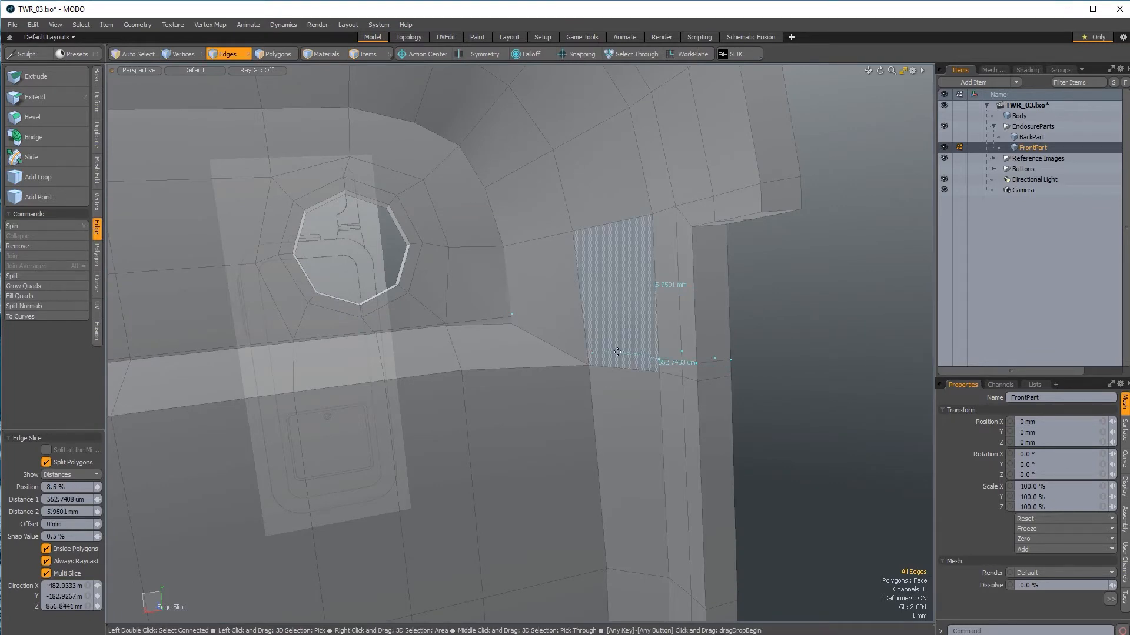
click(587, 356)
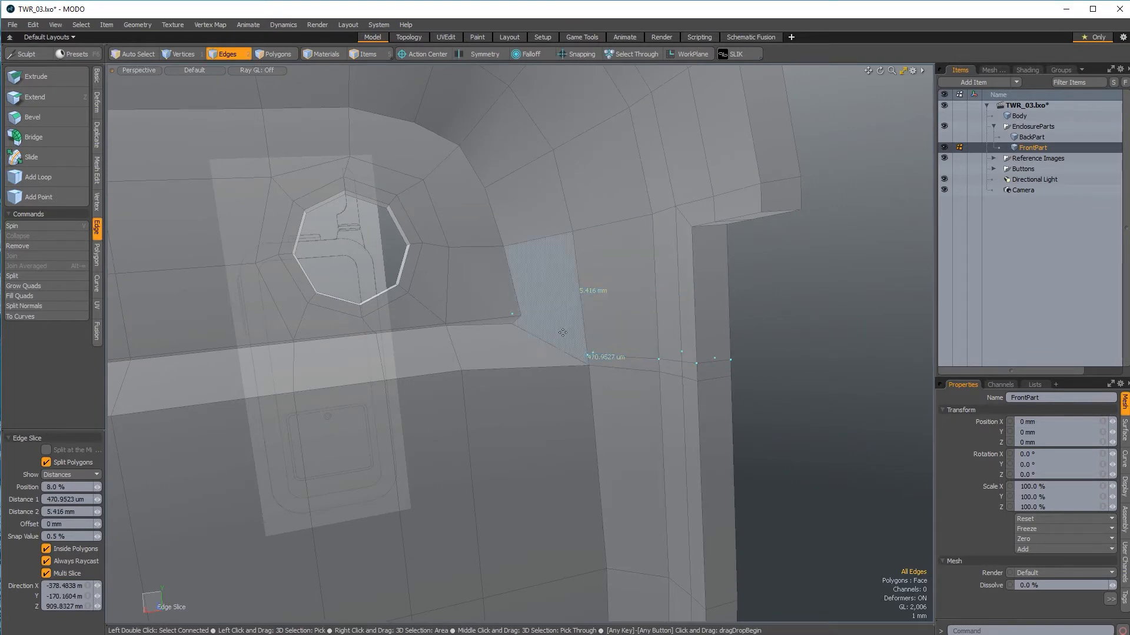
key(space)
Step: Edge-slice FrontPart about 0.8 mm above the ledge line, from the ledge corner farthest from the round hole around the side wall to the inside
alt+drag(534, 341, 590, 328)
alt+shift+drag(412, 330, 609, 330)
alt+drag(353, 320, 646, 350)
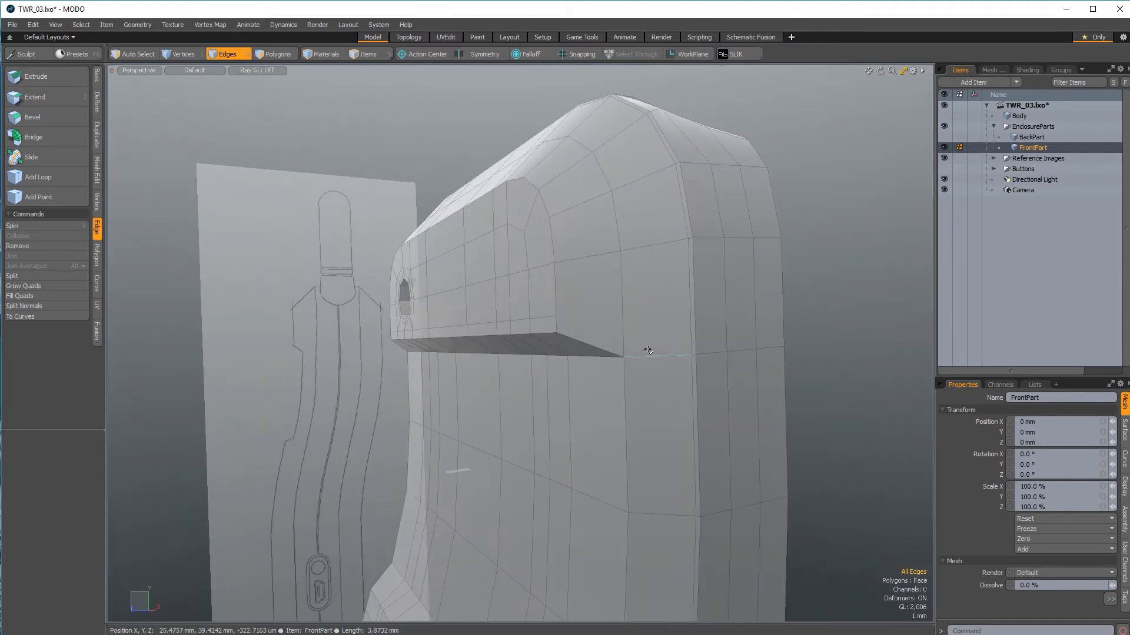
key(c)
drag(555, 316, 608, 339)
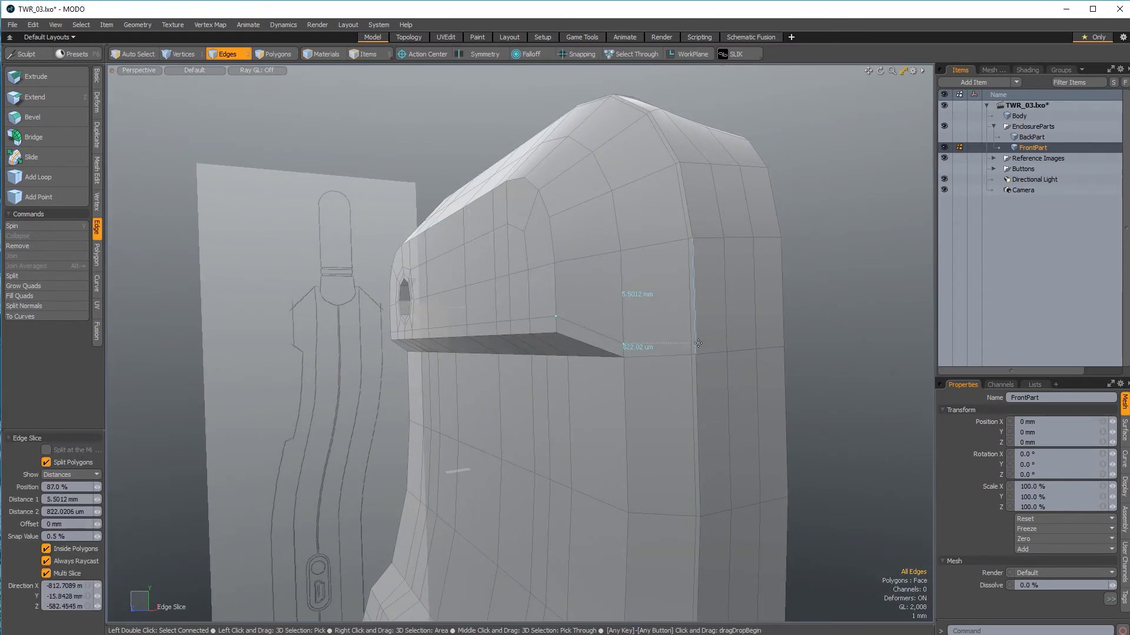
drag(695, 343, 695, 341)
alt+drag(735, 333, 785, 330)
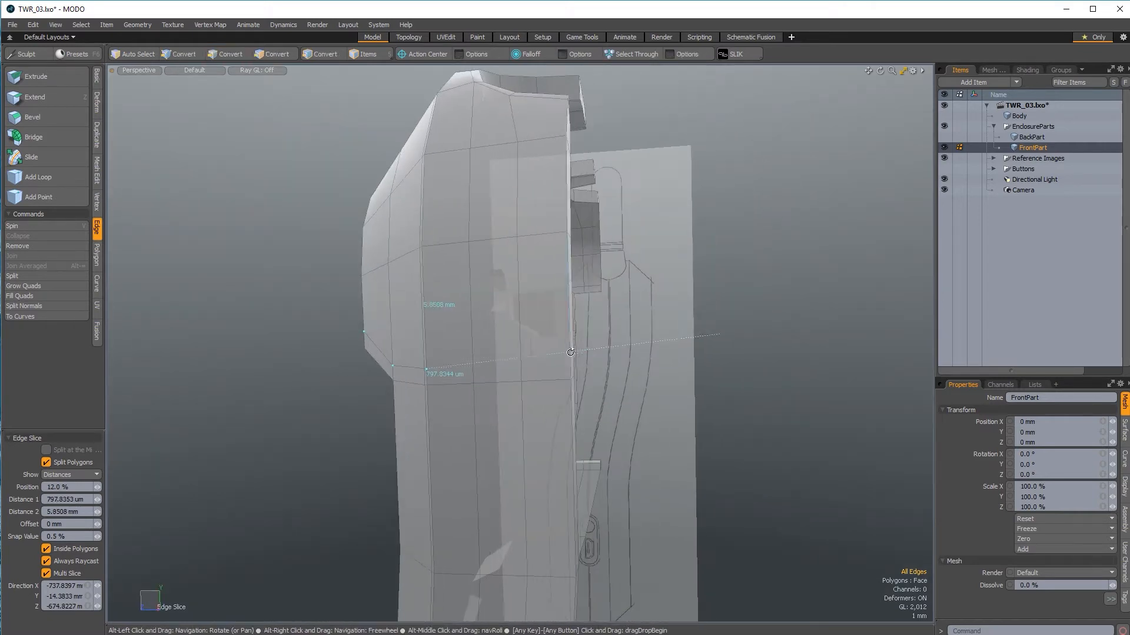
drag(570, 363, 570, 364)
alt+drag(565, 365, 219, 355)
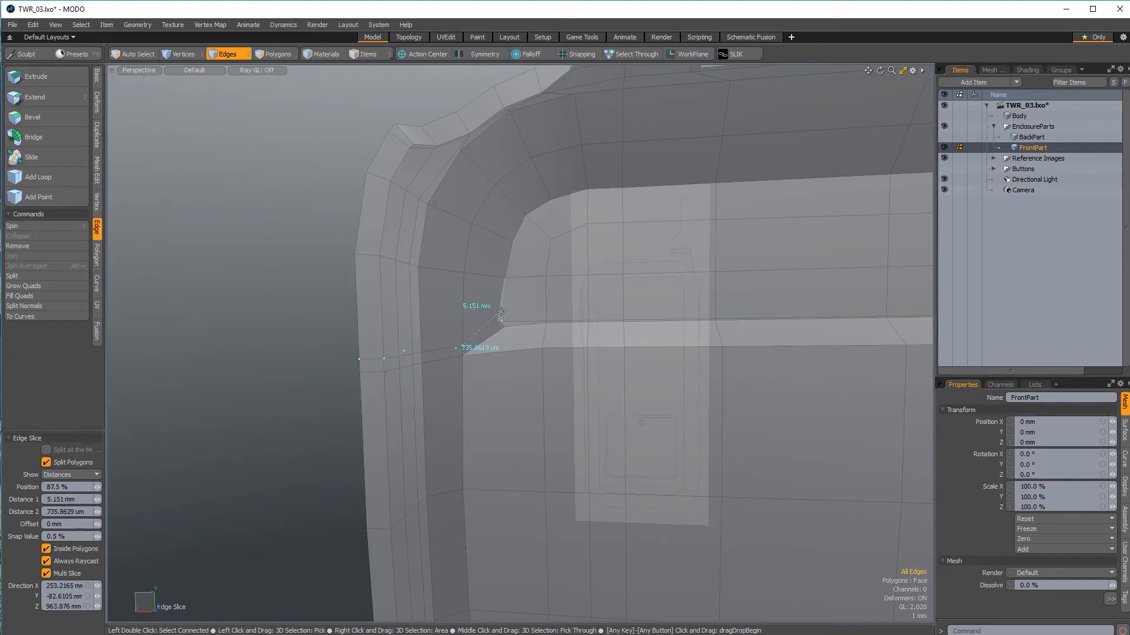
key(space)
Step: Add an edge loop about 0.3 mm outside the rounded outline of FrontPart's upper face, which contains the round hole
scroll(487, 354, down, 5)
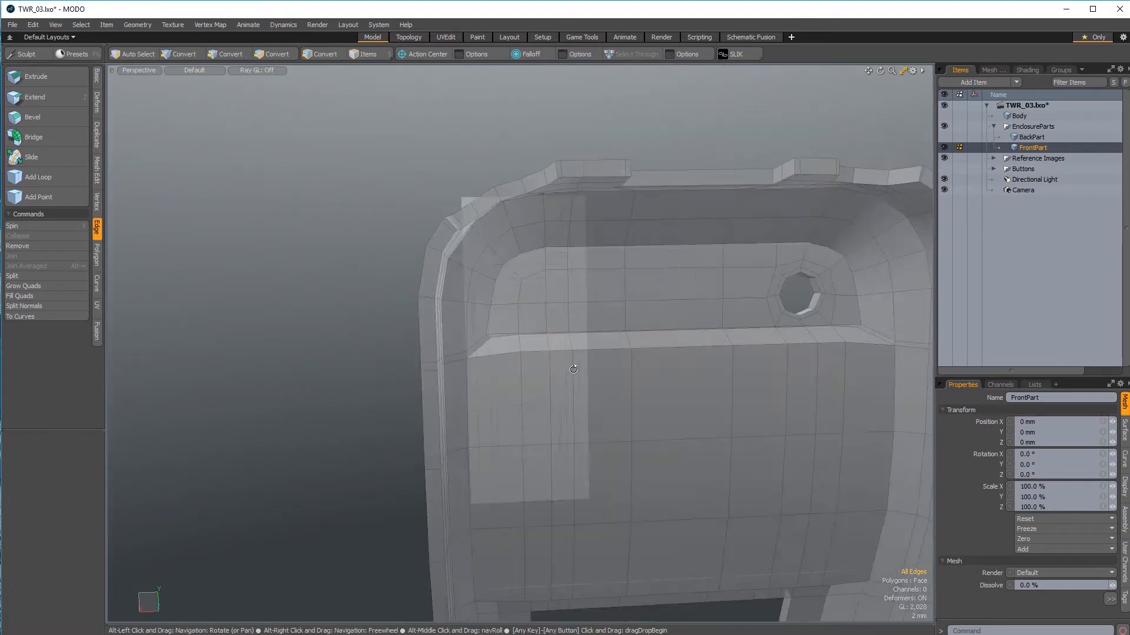
alt+drag(575, 370, 665, 379)
alt+drag(550, 386, 721, 369)
alt+drag(429, 390, 871, 338)
alt+shift+drag(624, 318, 835, 264)
scroll(473, 203, up, 1)
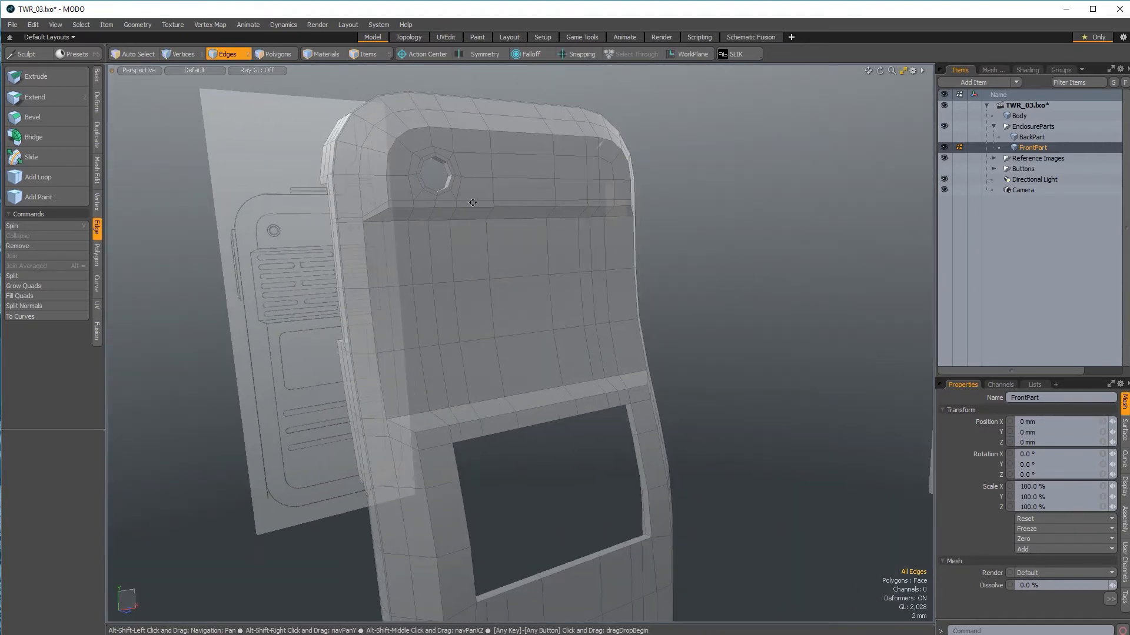
alt+shift+drag(473, 203, 511, 253)
alt+drag(329, 326, 555, 398)
alt+shift+drag(376, 200, 507, 406)
scroll(400, 222, up, 2)
alt+drag(507, 406, 428, 320)
scroll(533, 365, up, 2)
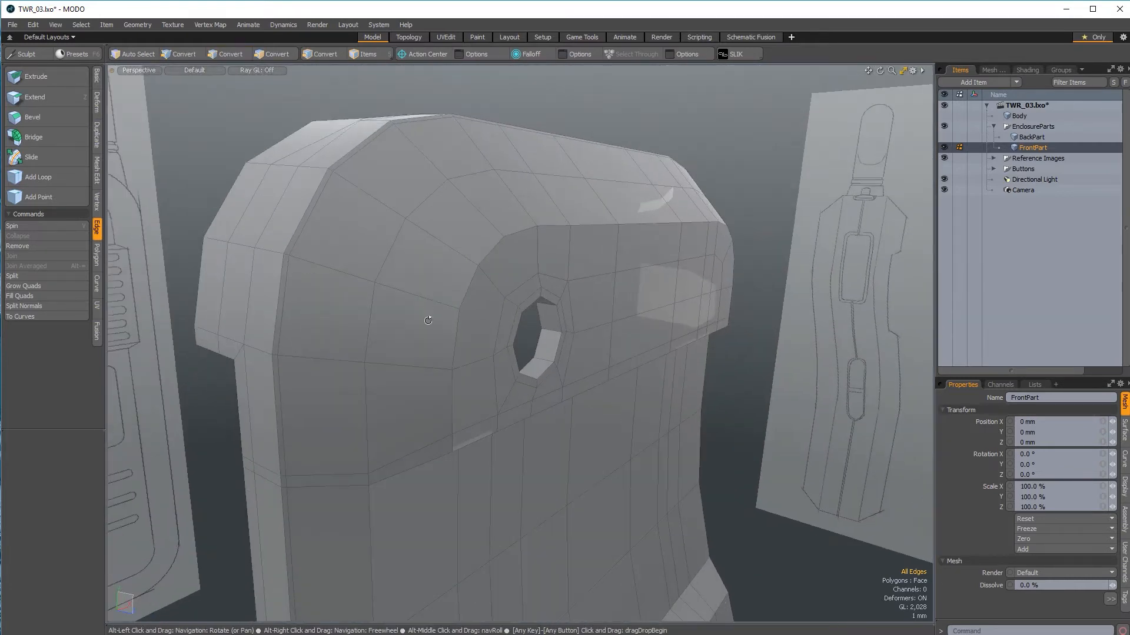
click(57, 183)
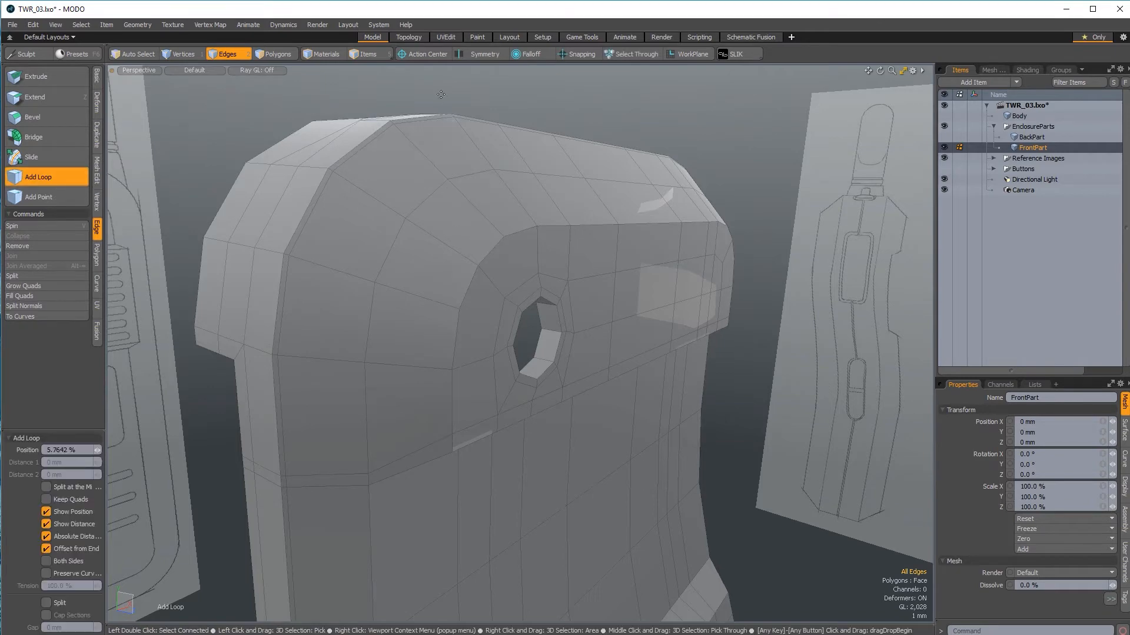
click(473, 260)
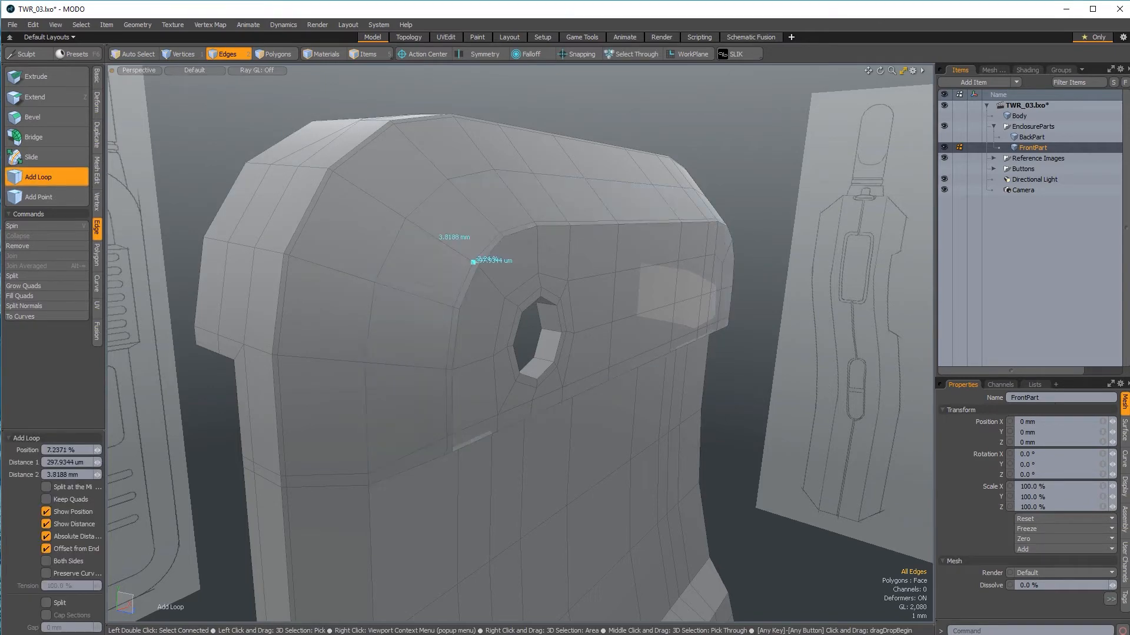
Step: Add an edge loop on the slope bordering the rectangular window's frame, about 0.36 mm from the slope's edge nearest the window
scroll(472, 290, down, 5)
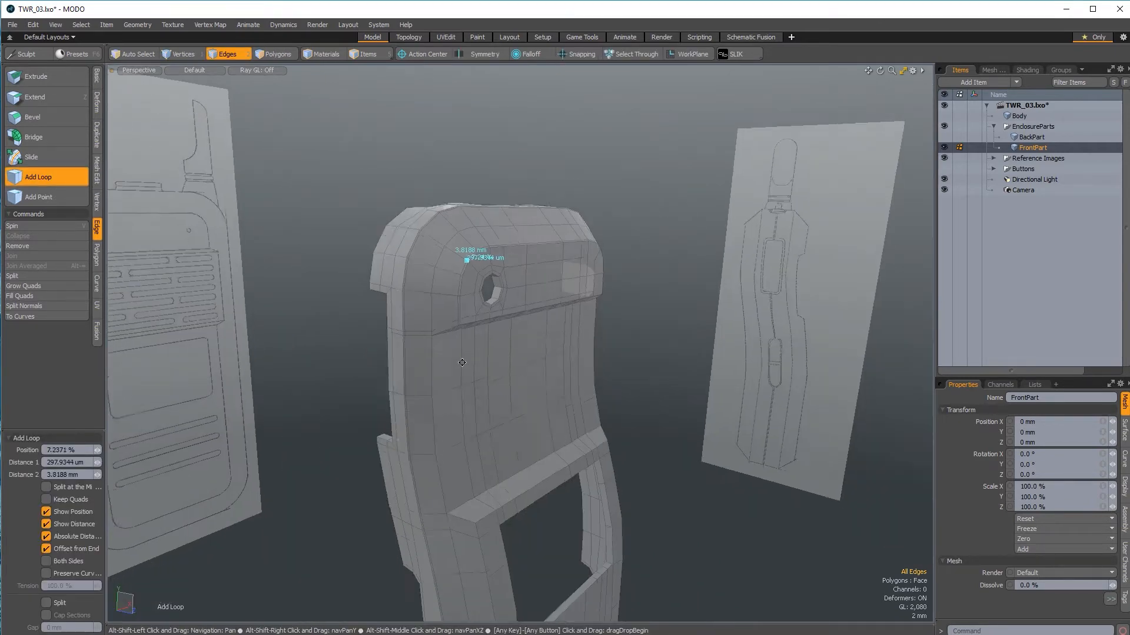
alt+shift+drag(466, 359, 459, 269)
ctrl+alt+drag(450, 337, 451, 303)
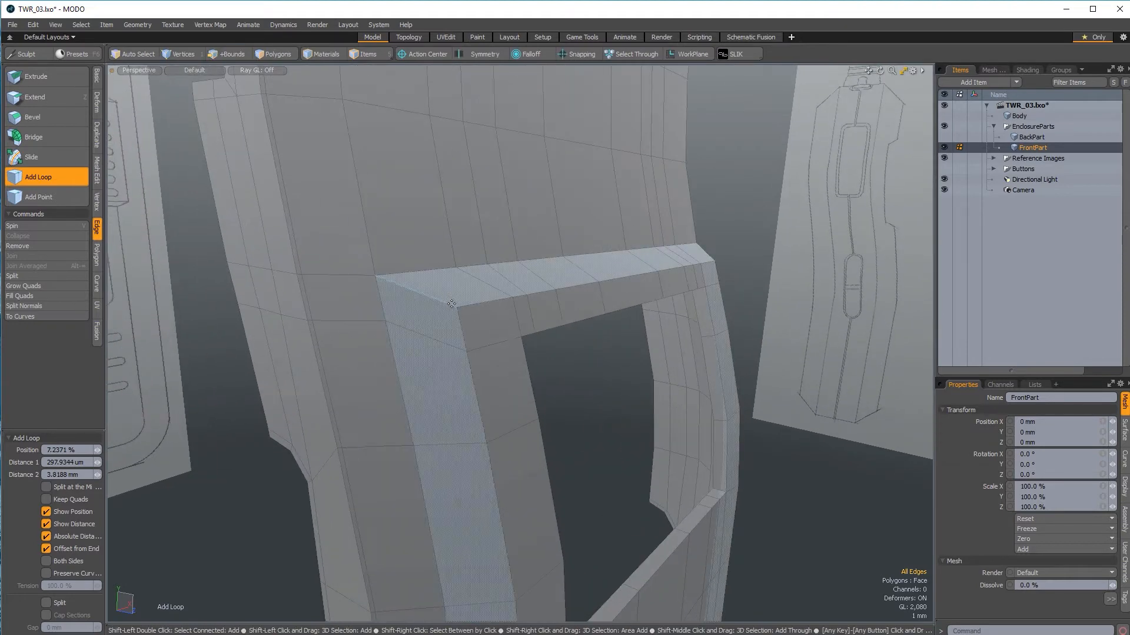
click(451, 304)
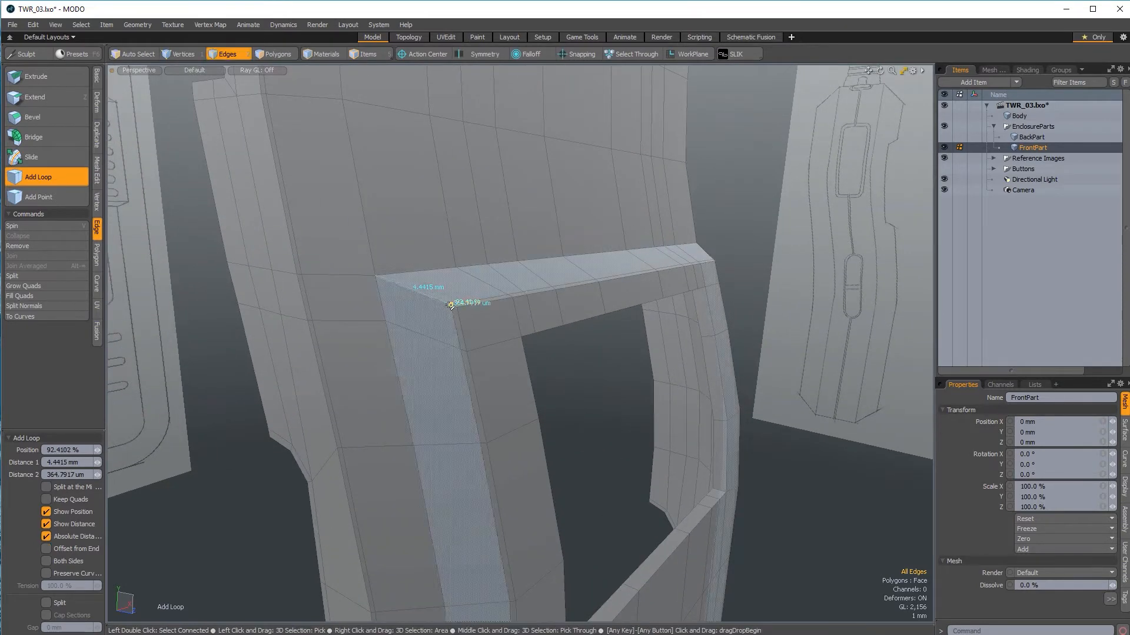
key(space)
Step: Examine the support loops around FrontPart's upper face, ledge and window frame
ctrl+alt+drag(451, 303, 388, 259)
alt+shift+drag(406, 136, 400, 259)
alt+drag(400, 212, 496, 263)
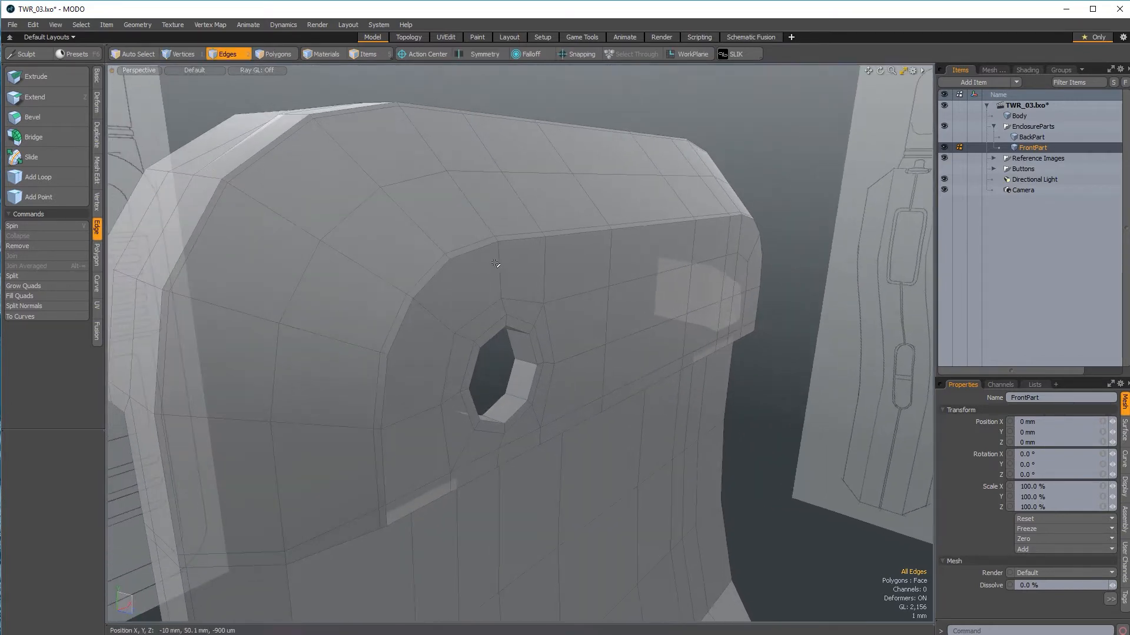
ctrl+alt+drag(460, 321, 516, 202)
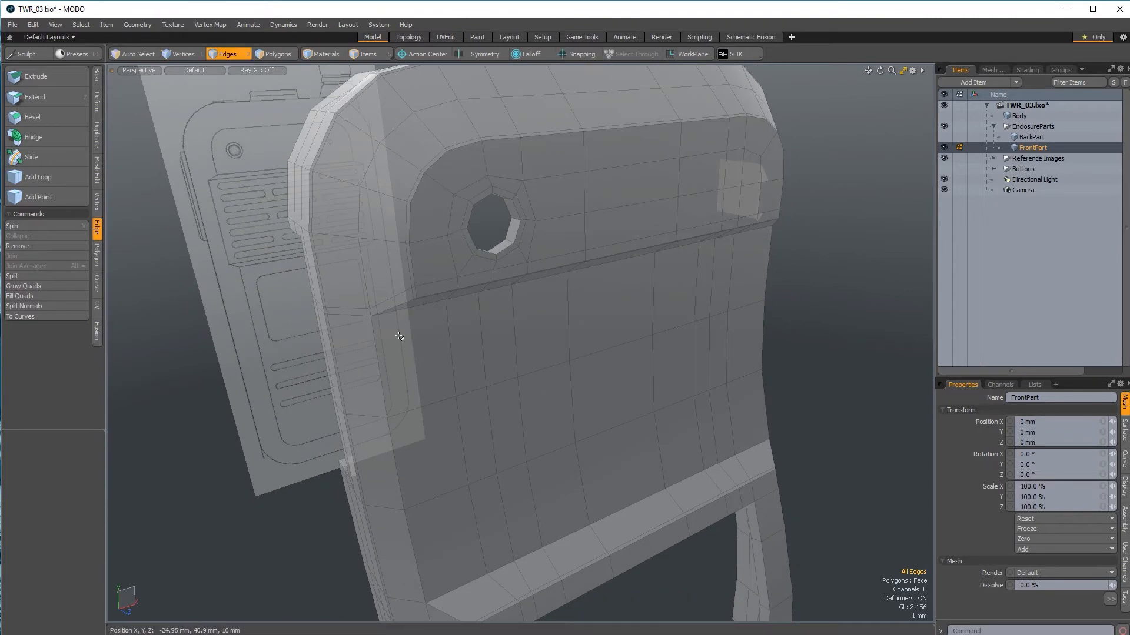
ctrl+alt+drag(400, 336, 365, 365)
alt+shift+drag(459, 435, 467, 325)
alt+shift+drag(492, 380, 462, 303)
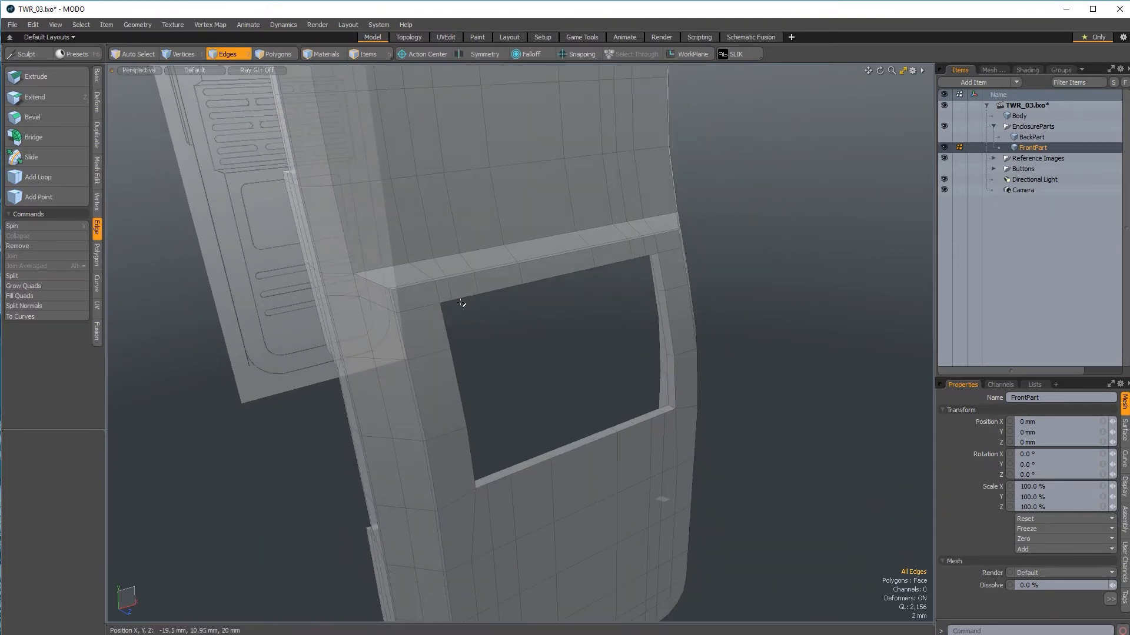
alt+drag(569, 368, 276, 139)
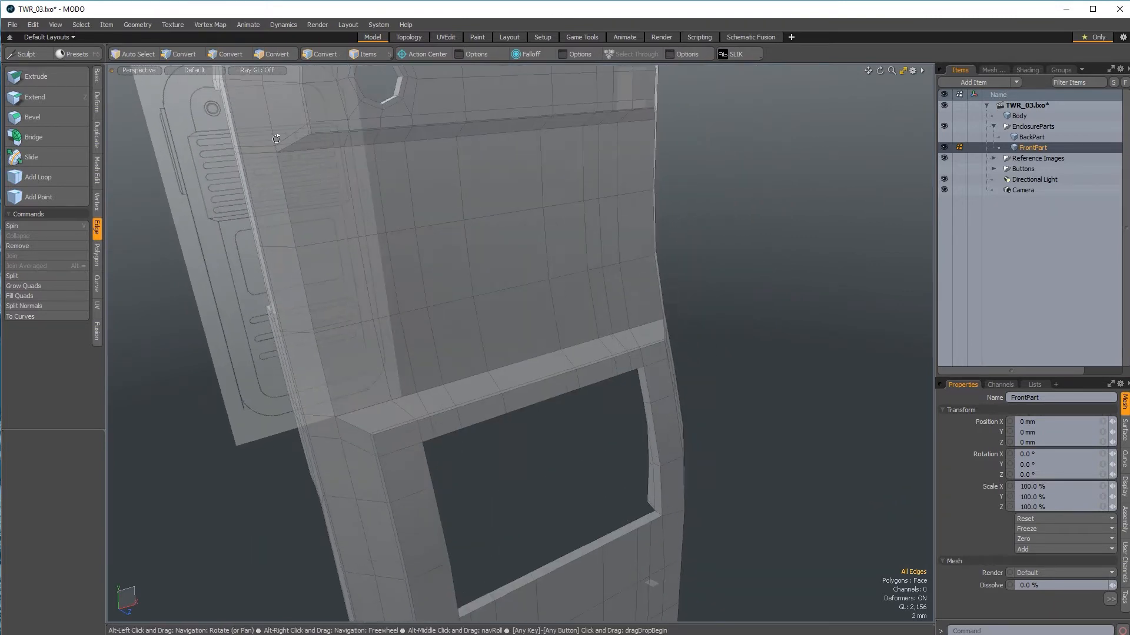
Step: Select all polygons of FrontPart's flat panel between the upper ledge and the slope above the window
scroll(449, 222, down, 5)
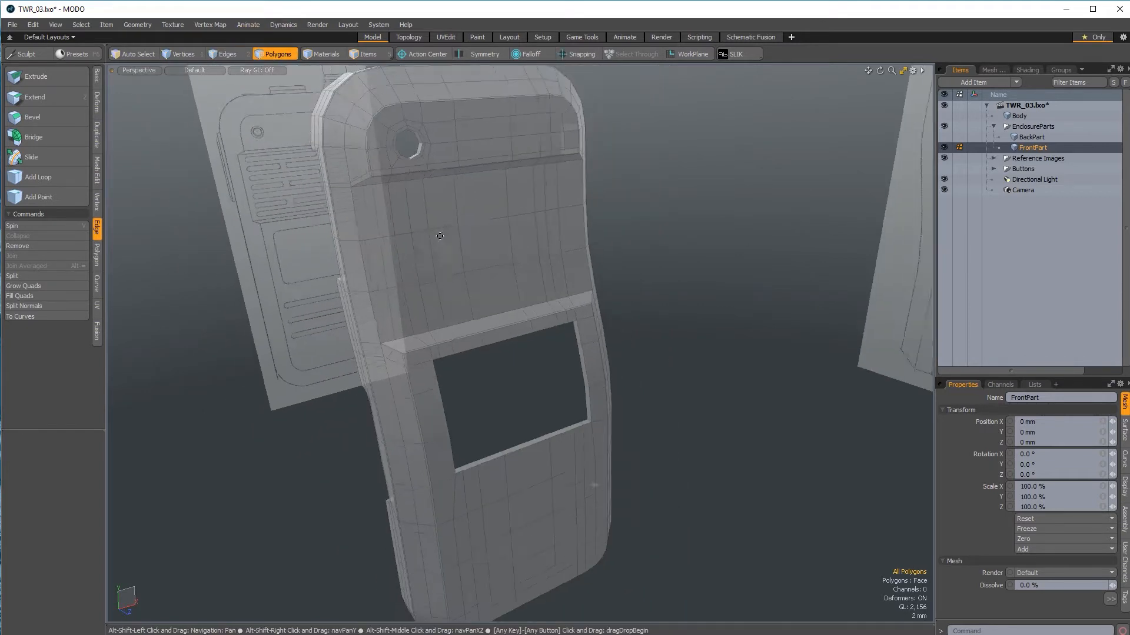
alt+shift+drag(439, 235, 440, 304)
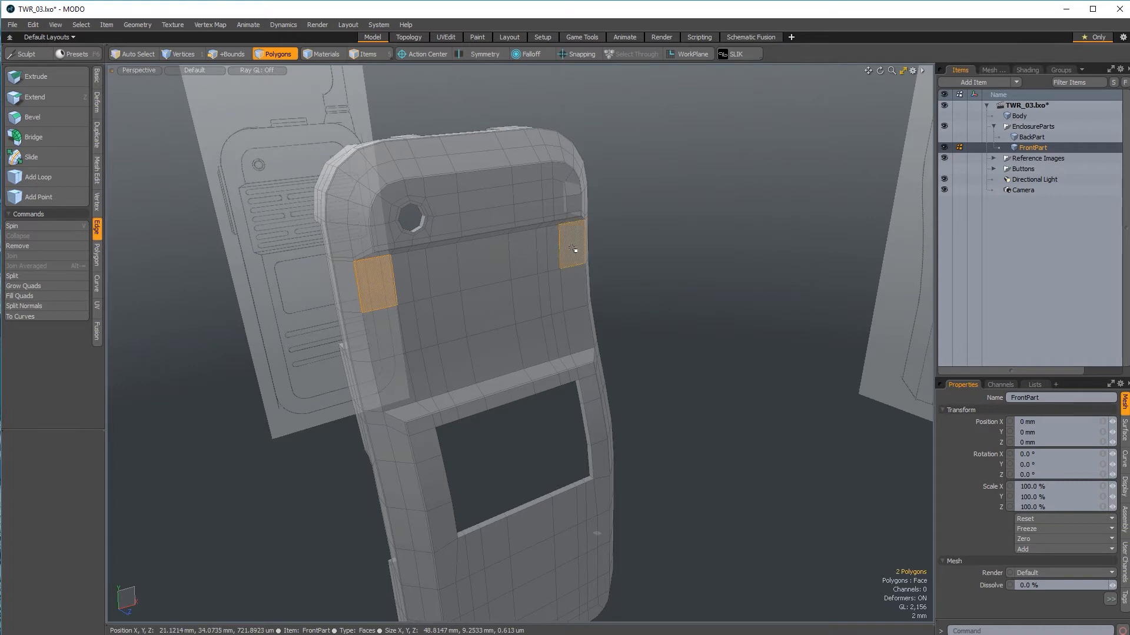
key(shift+g)
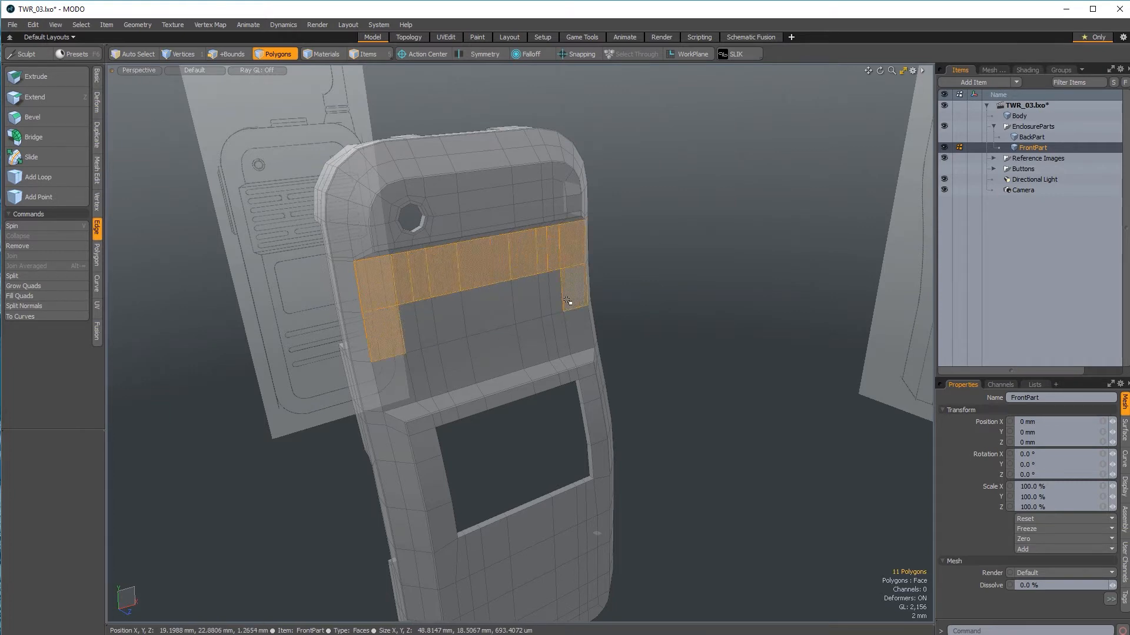
key(shift+g)
shift+drag(396, 385, 562, 326)
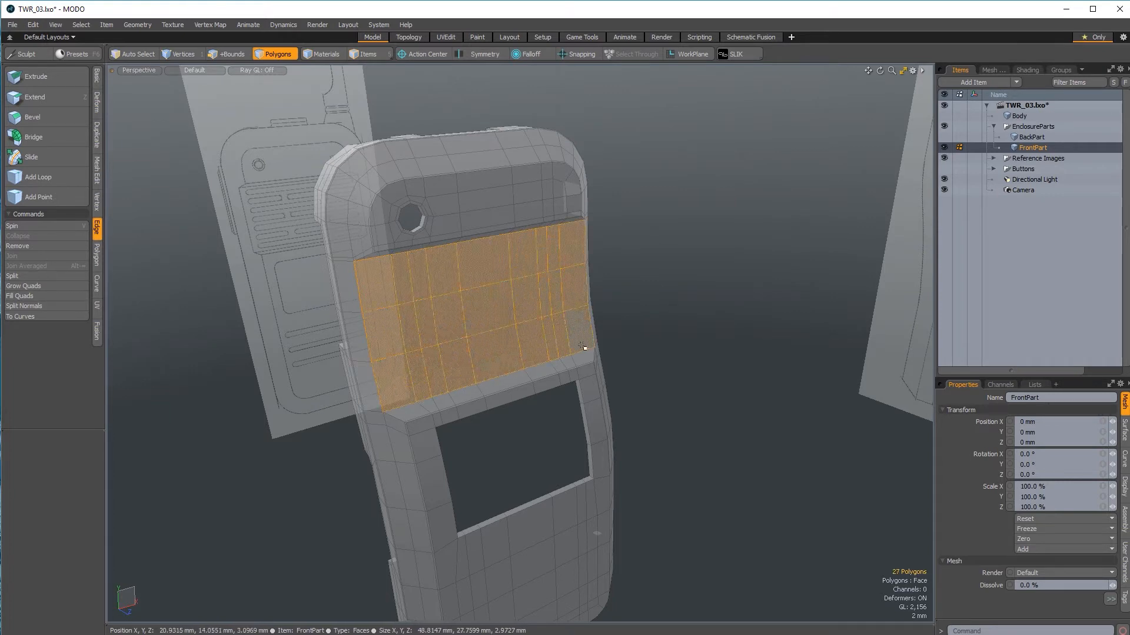
key(shift+a)
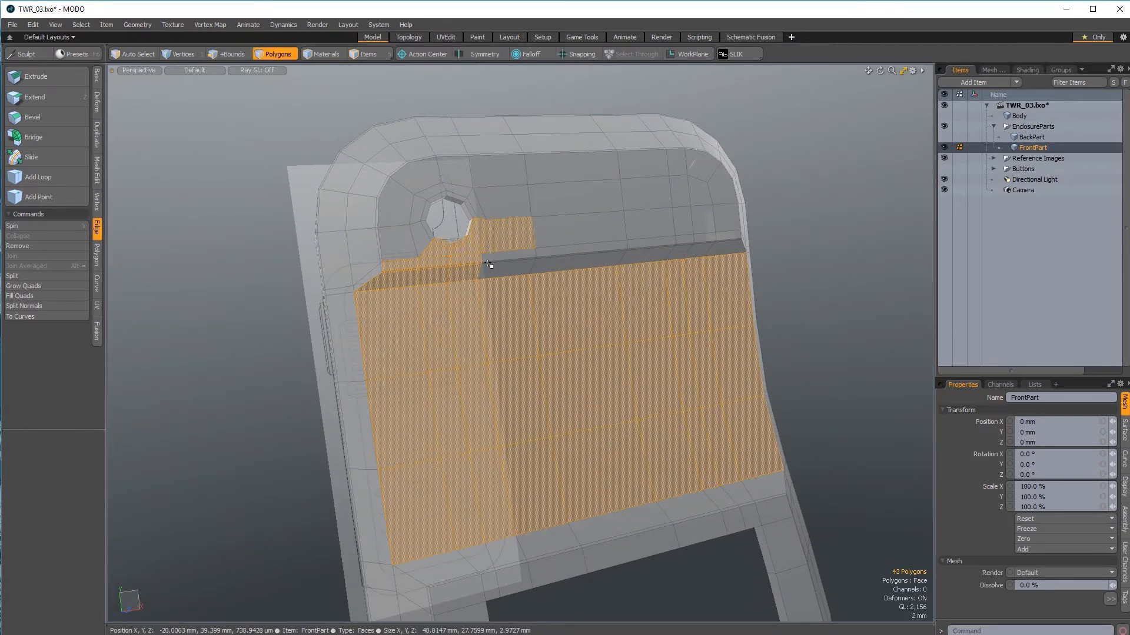
Step: Add the polygons of the upper face around the round hole and of the ledge beneath it to the selection
ctrl+click(457, 201)
scroll(474, 210, up, 3)
mouse_move(496, 234)
alt+mouse_down()
mouse_move(511, 242)
mouse_move(513, 331)
mouse_move(428, 158)
mouse_move(391, 111)
mouse_move(351, 205)
alt+mouse_up()
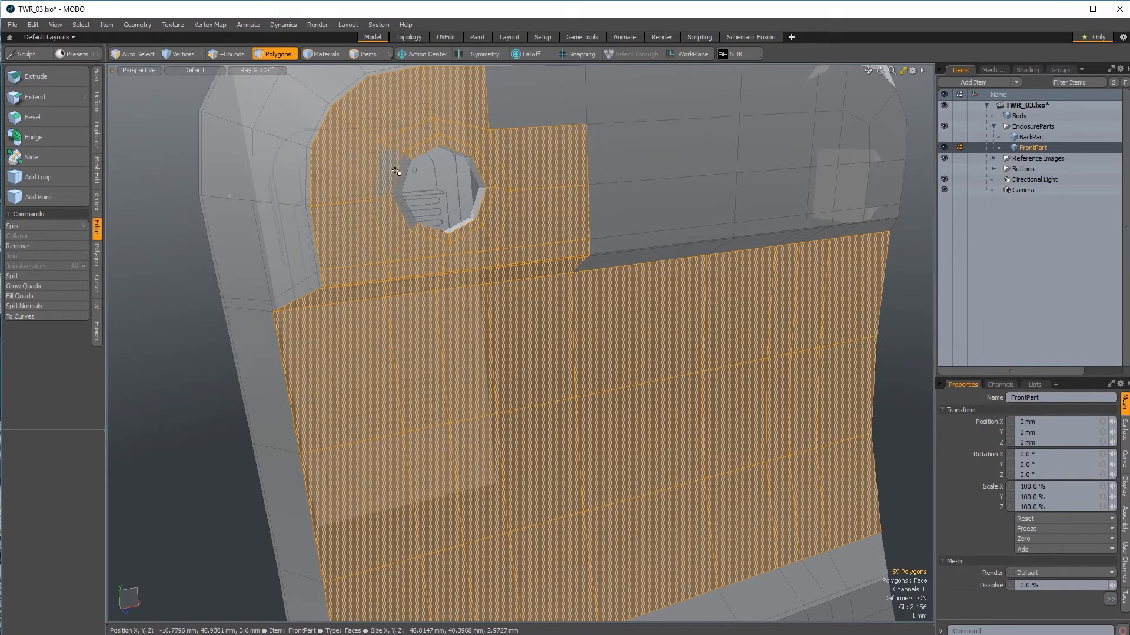
ctrl+alt+drag(474, 232, 412, 335)
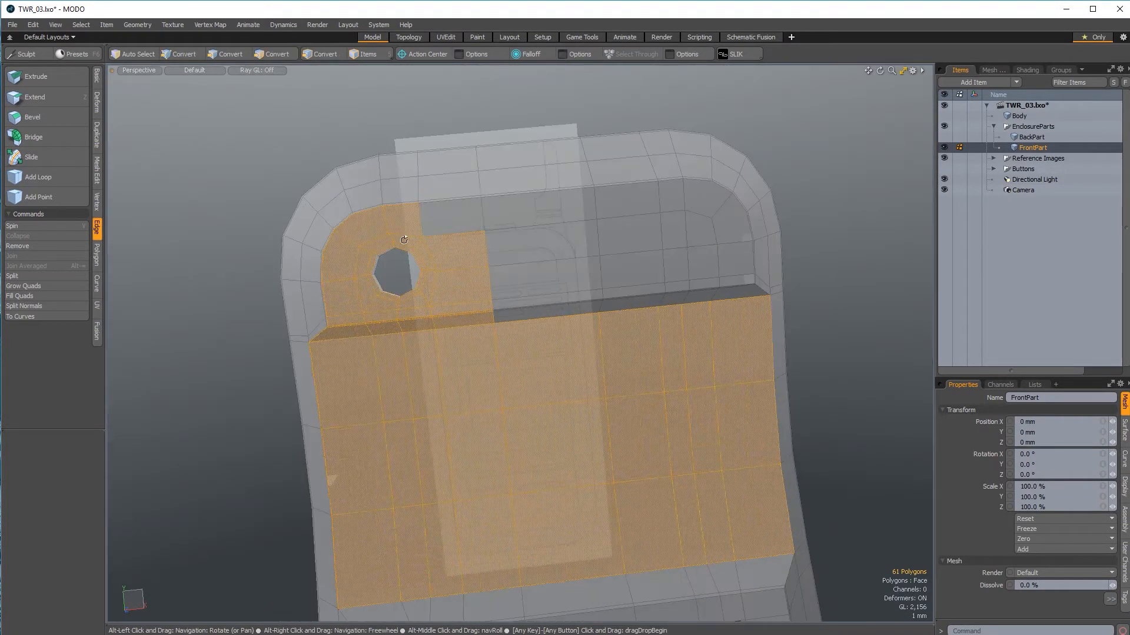
shift+click(449, 223)
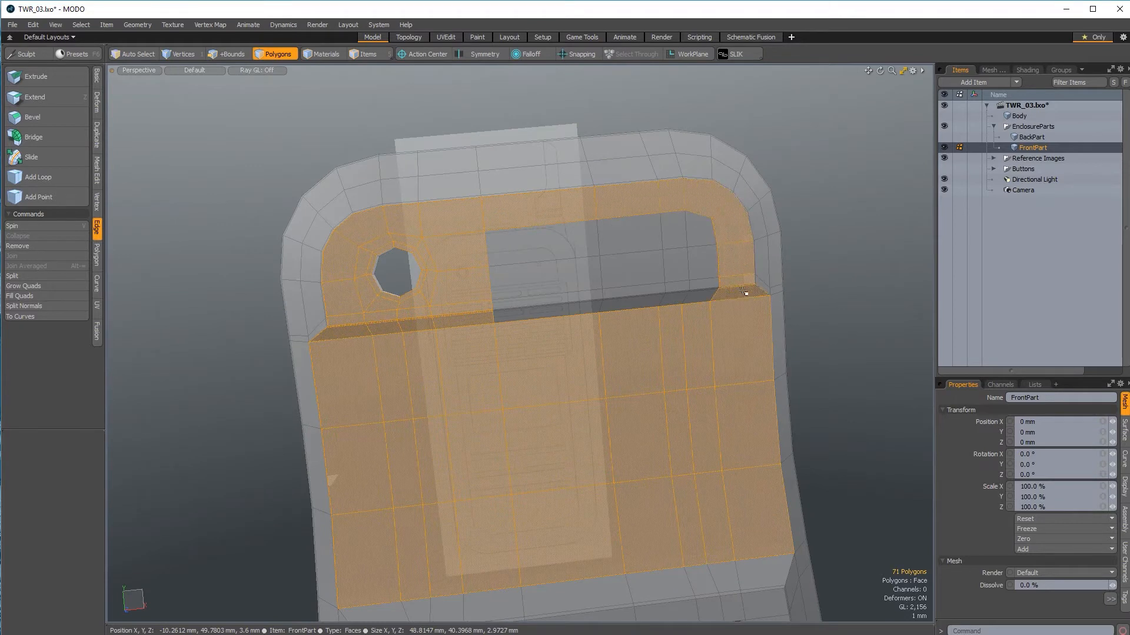
shift+drag(669, 310, 645, 329)
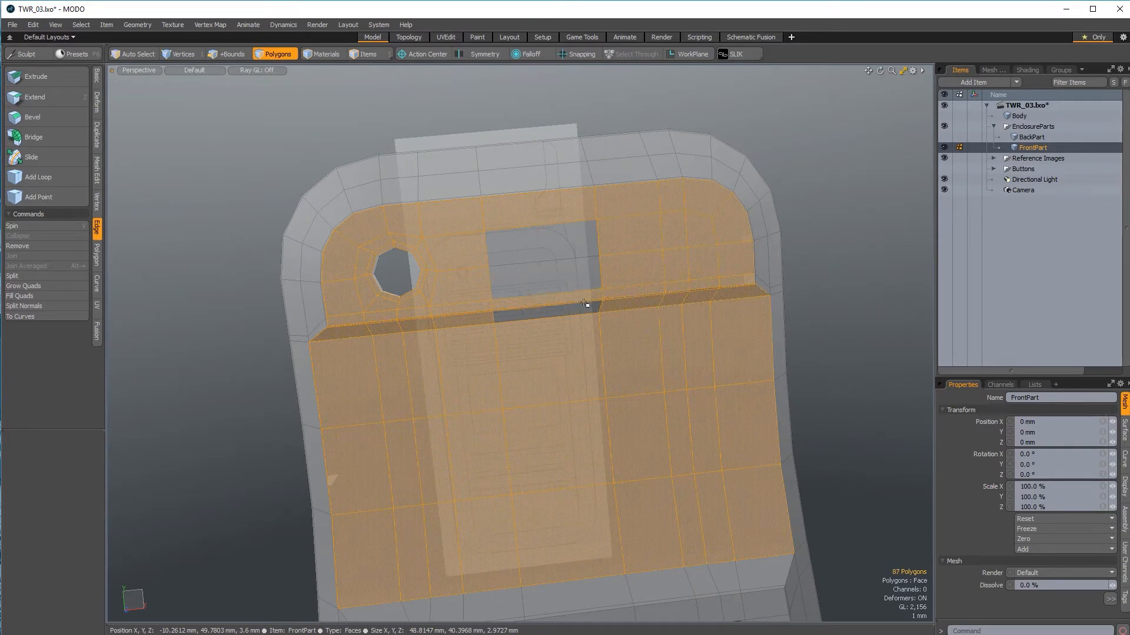
mouse_move(584, 303)
shift+mouse_down()
mouse_move(568, 255)
mouse_move(532, 295)
mouse_move(398, 303)
mouse_move(598, 464)
mouse_move(555, 379)
shift+mouse_up()
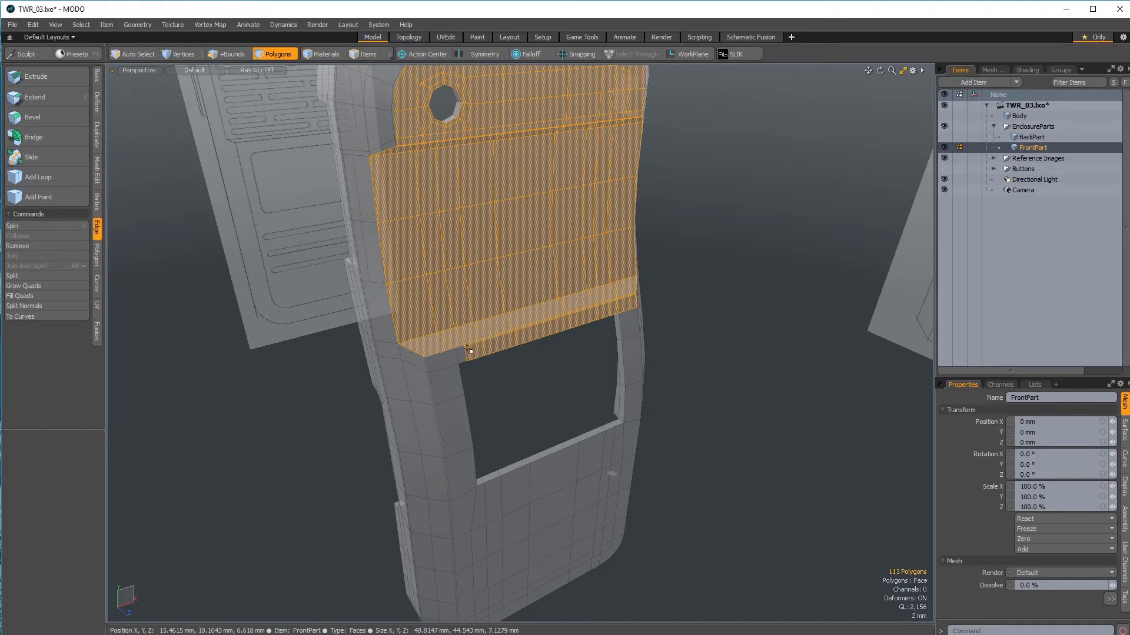
Step: Extend the polygon selection over both sides of the window frame and along FrontPart's bottom border
mouse_move(434, 360)
ctrl+alt+mouse_down()
mouse_move(464, 360)
mouse_move(440, 371)
ctrl+alt+mouse_up()
alt+shift+drag(440, 371, 435, 340)
shift+click(439, 350)
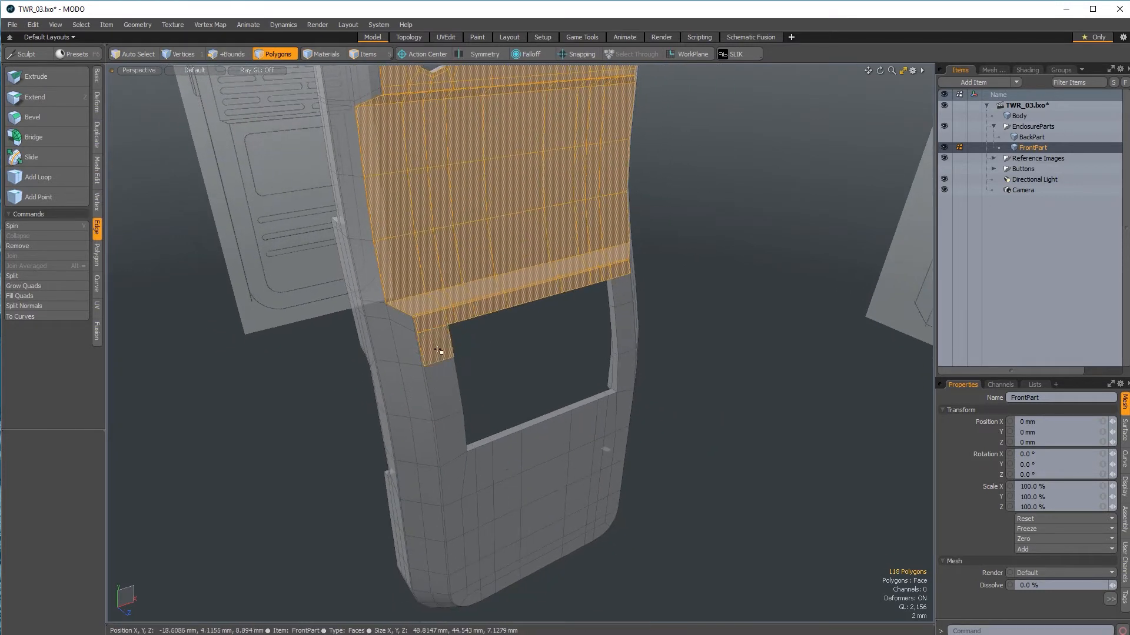
shift+double_click(459, 594)
alt+drag(527, 492, 416, 469)
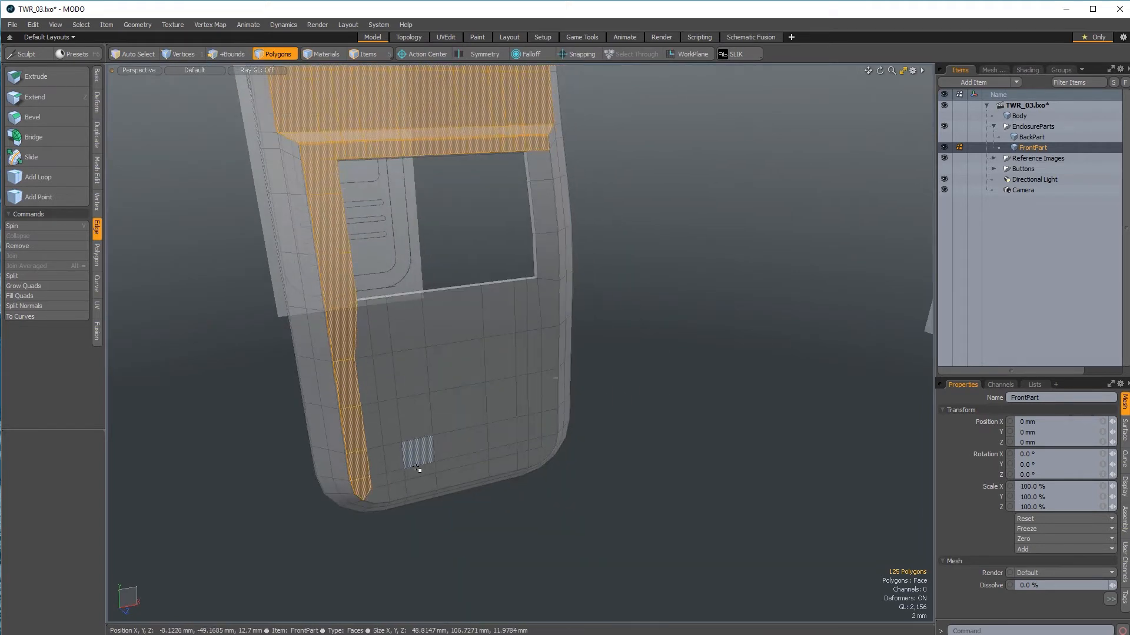
shift+double_click(531, 451)
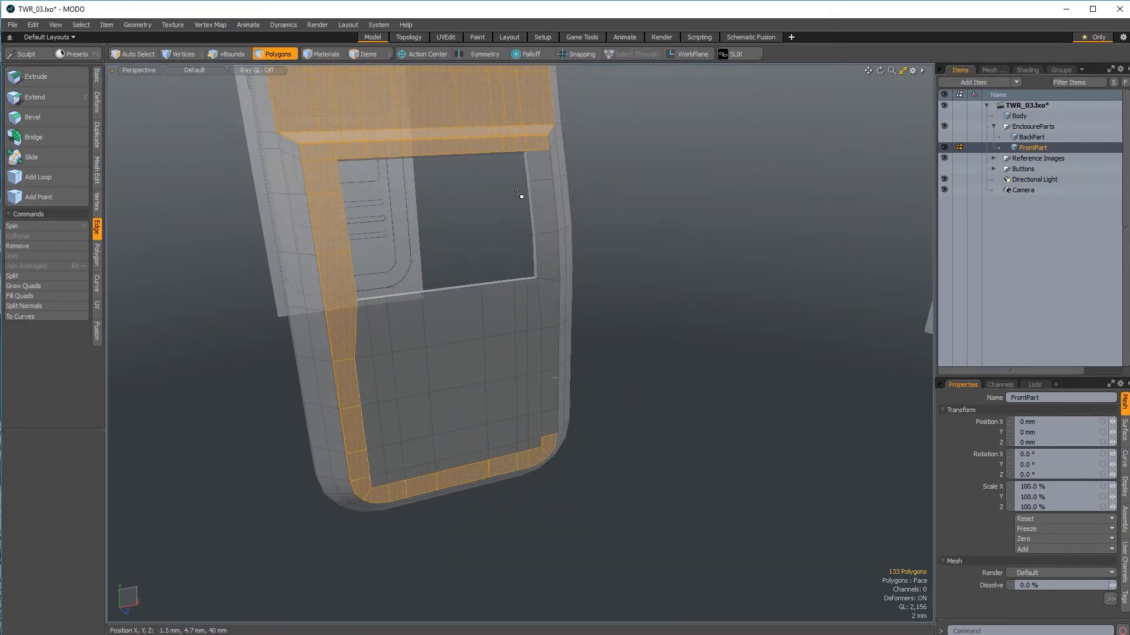
shift+double_click(534, 169)
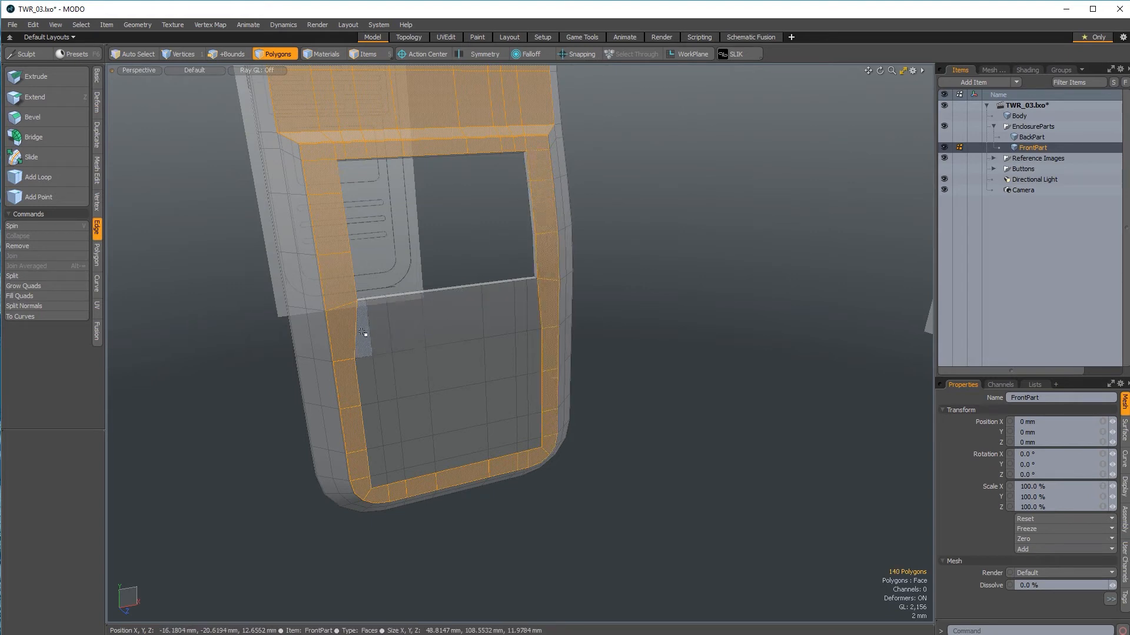
Step: Add the remaining polygons of the panel below the window to the selection and show the part in the Front view
shift+double_click(532, 315)
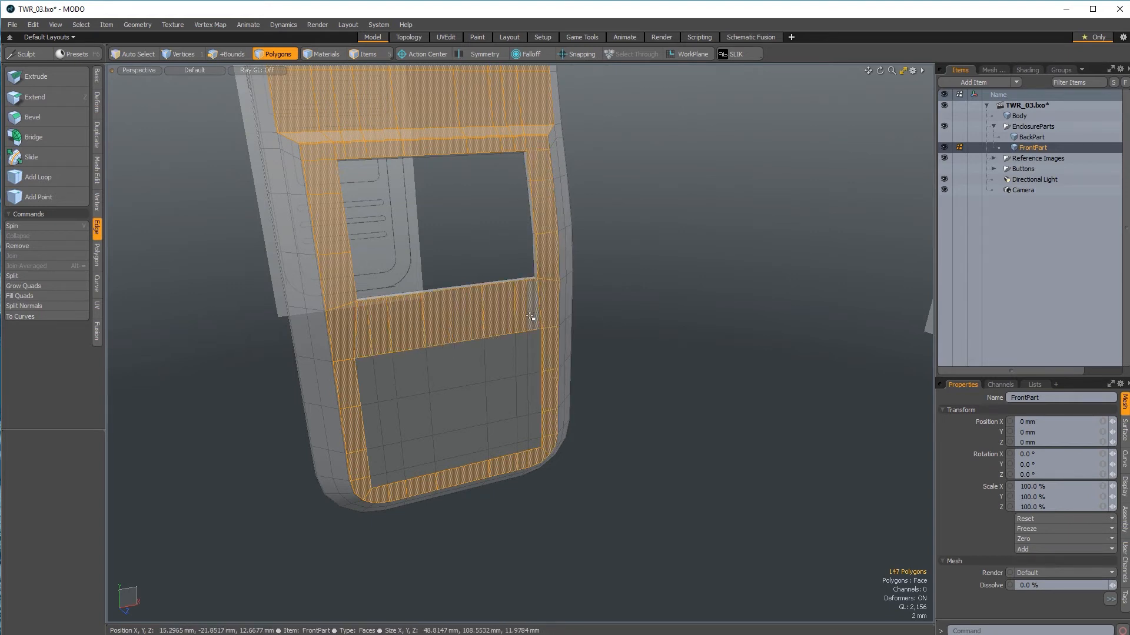
shift+click(537, 348)
shift+double_click(374, 475)
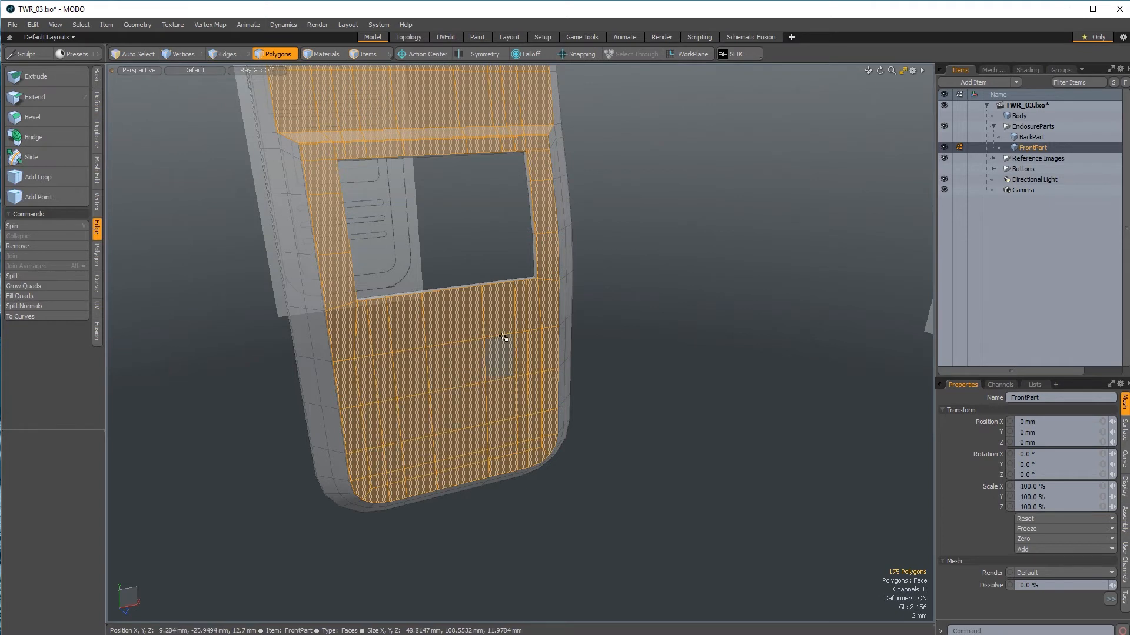
alt+drag(504, 339, 502, 396)
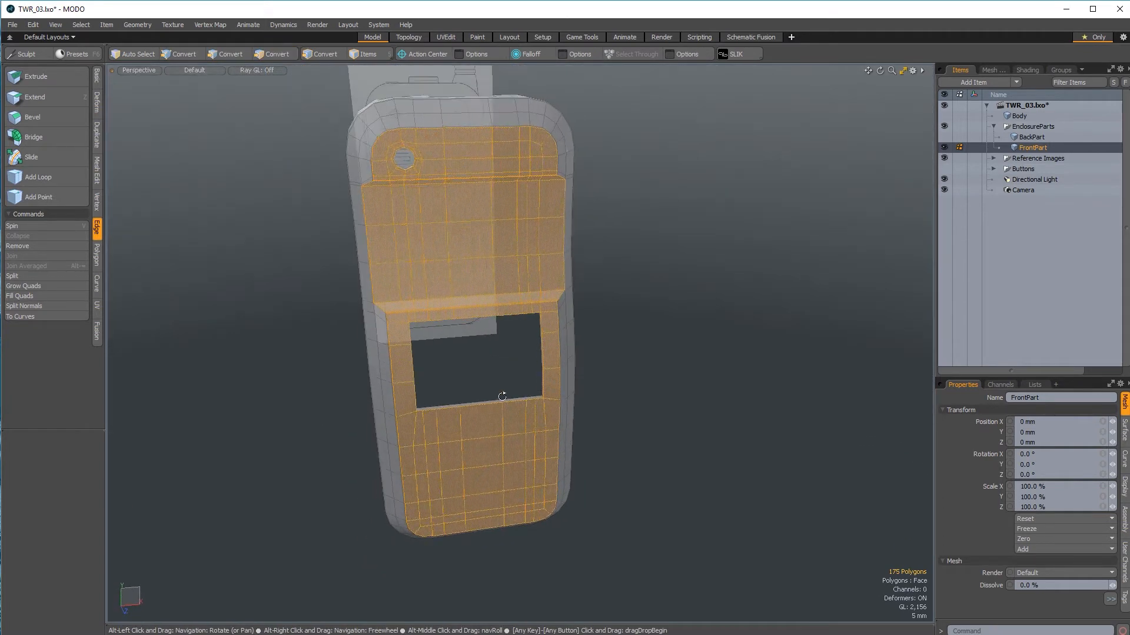
key(ctrl+space)
click(580, 375)
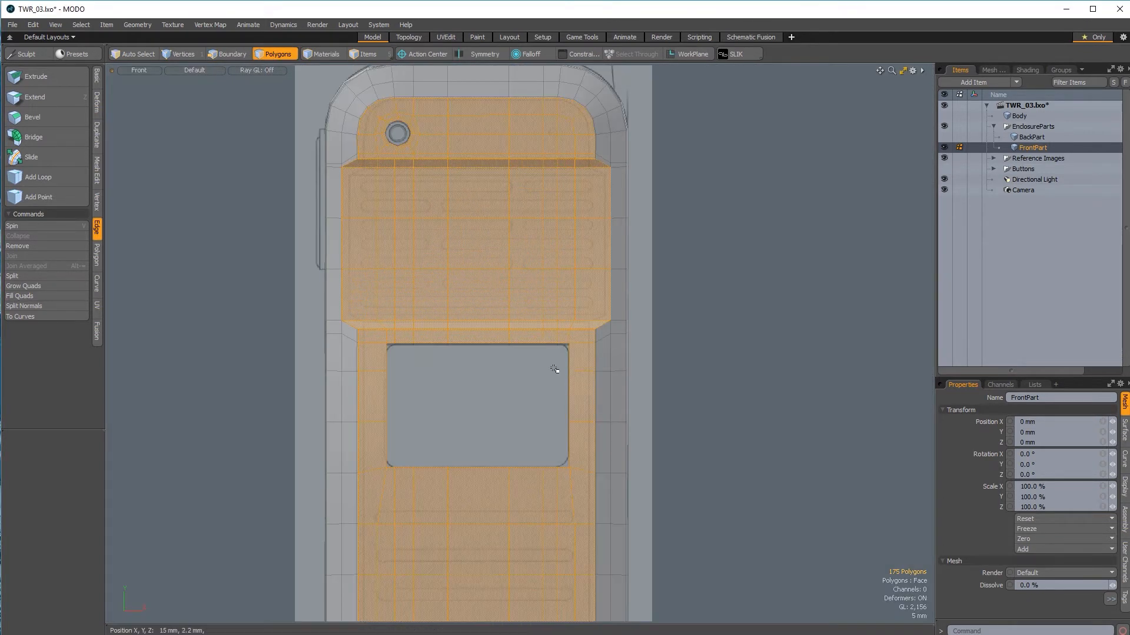
ctrl+alt+drag(554, 371, 487, 267)
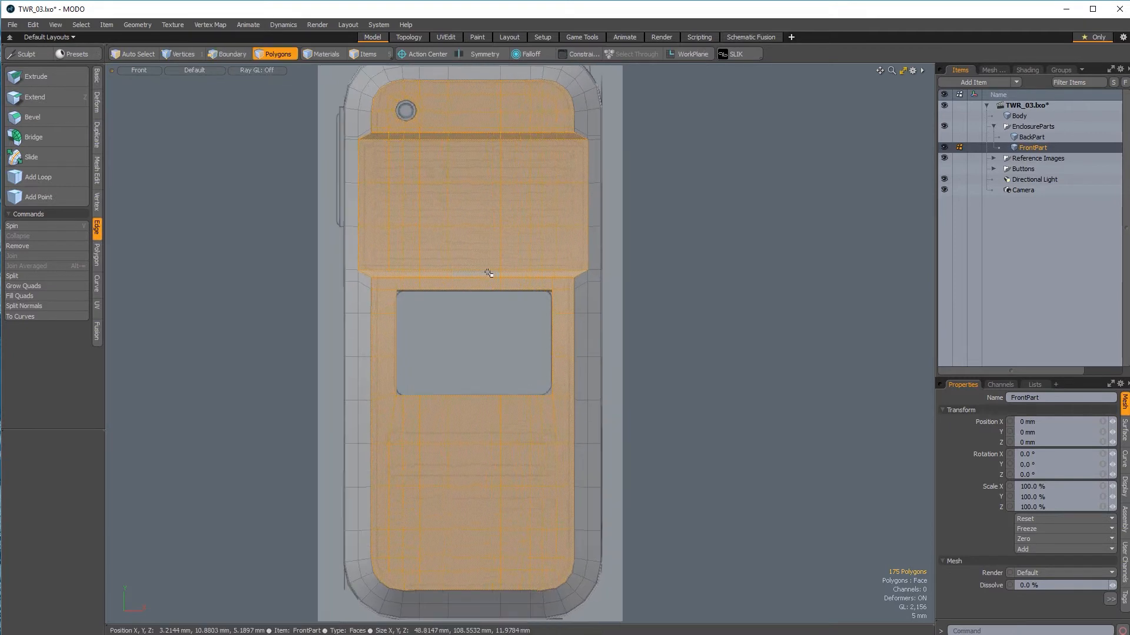
Step: Bevel the selected FrontPart front polygons as a group with 0 mm shift and a 480 um inset, checking the border around the hole and window
key(ctrl+space)
click(529, 253)
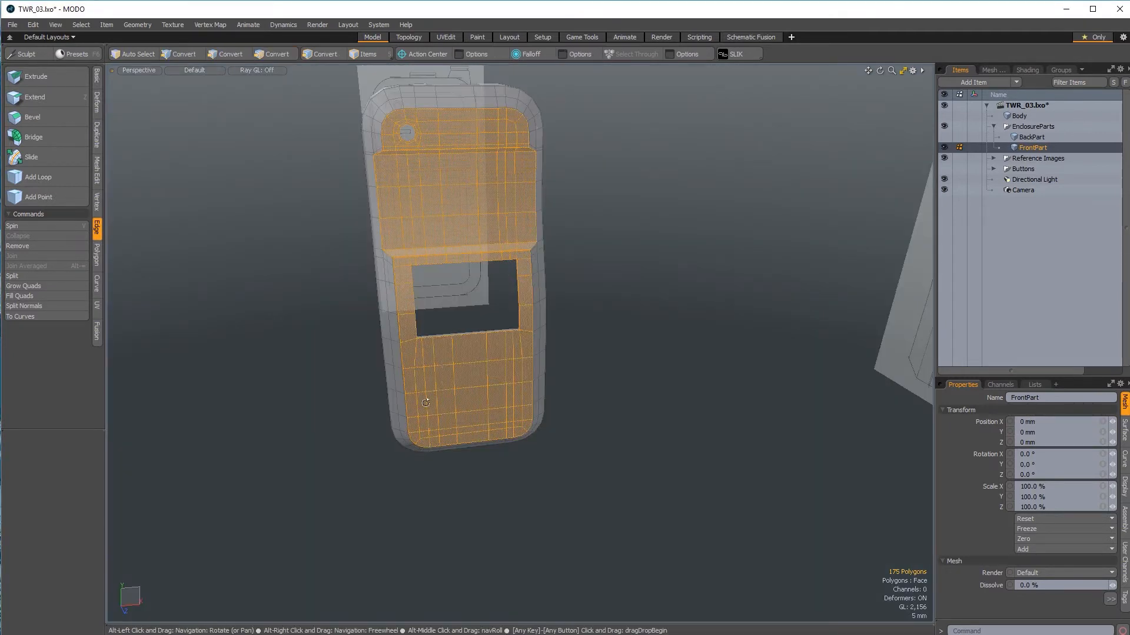
alt+drag(553, 353, 585, 353)
key(b)
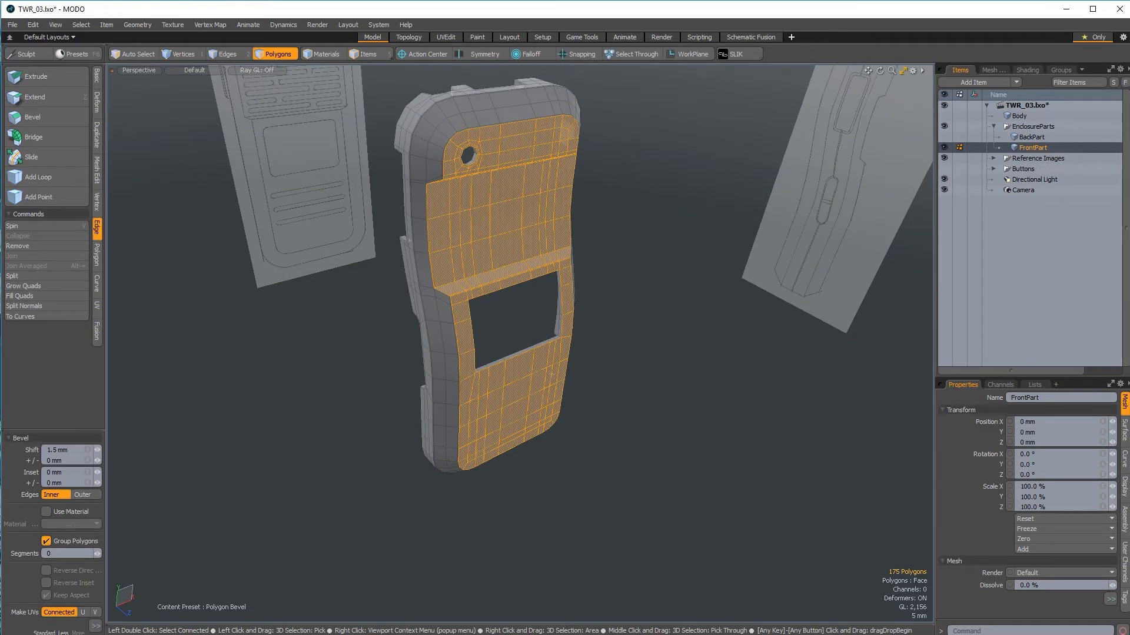
click(616, 302)
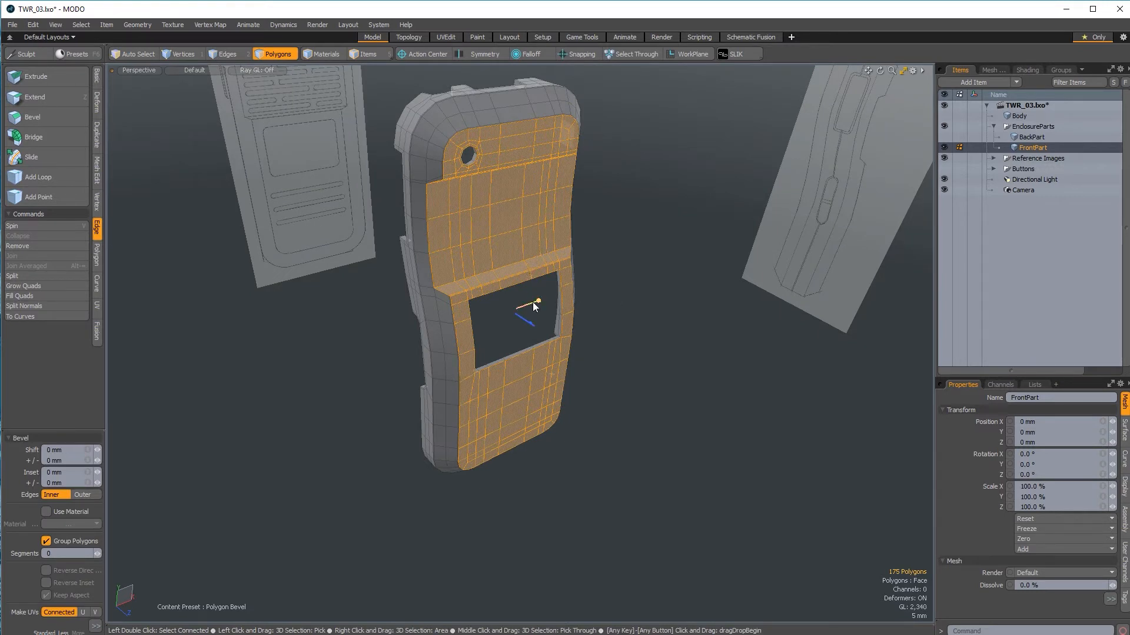
drag(538, 301, 547, 300)
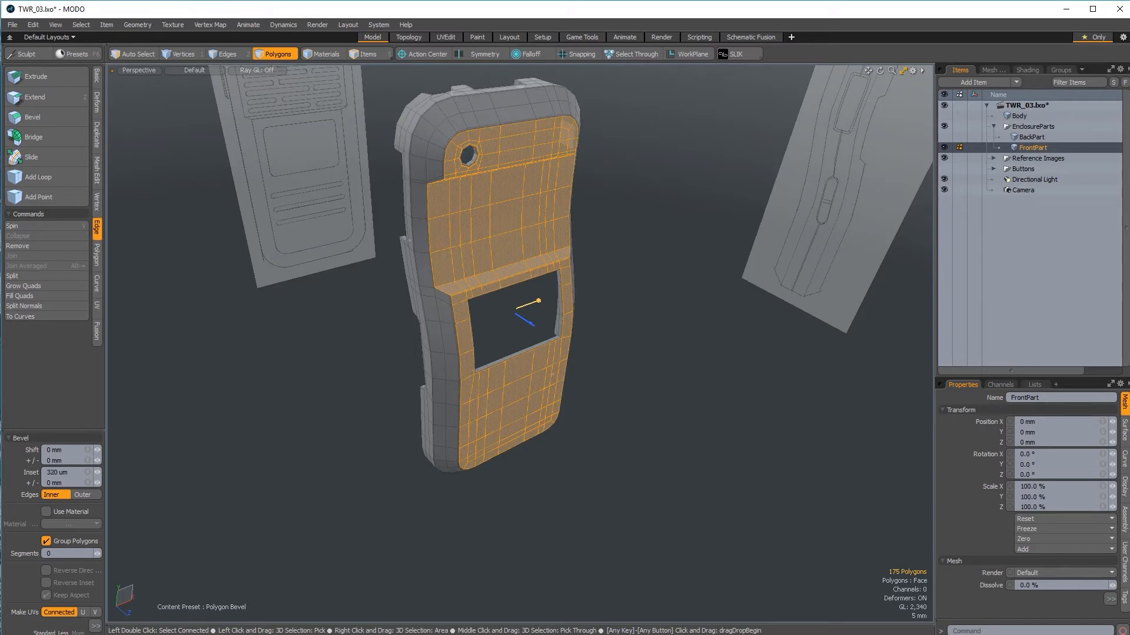
ctrl+alt+drag(465, 137, 530, 154)
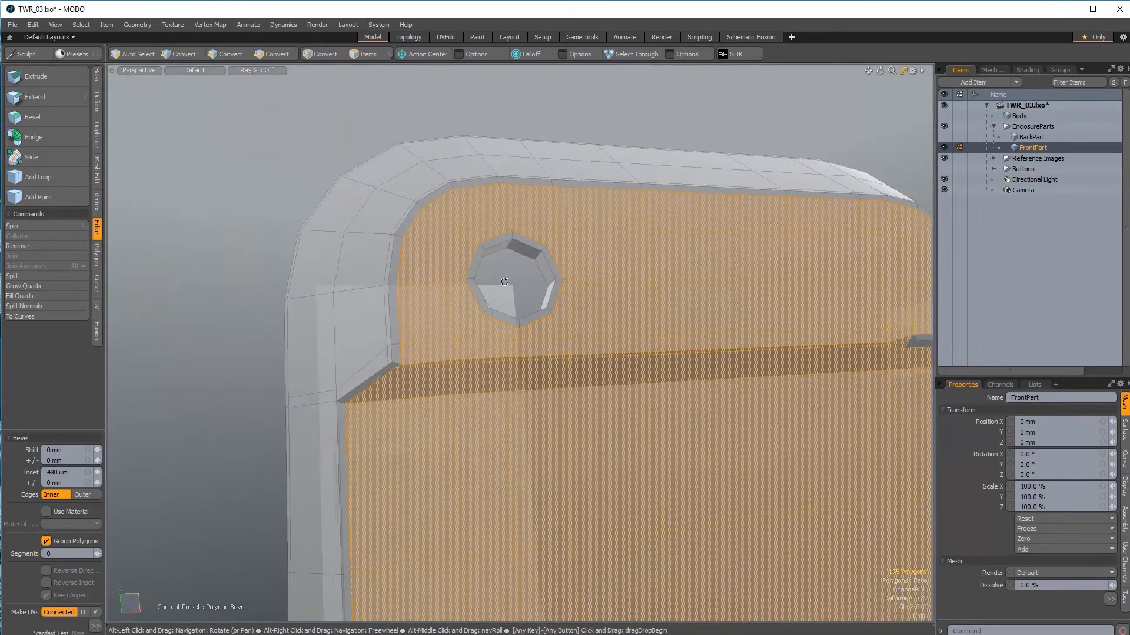
ctrl+alt+drag(550, 421, 484, 376)
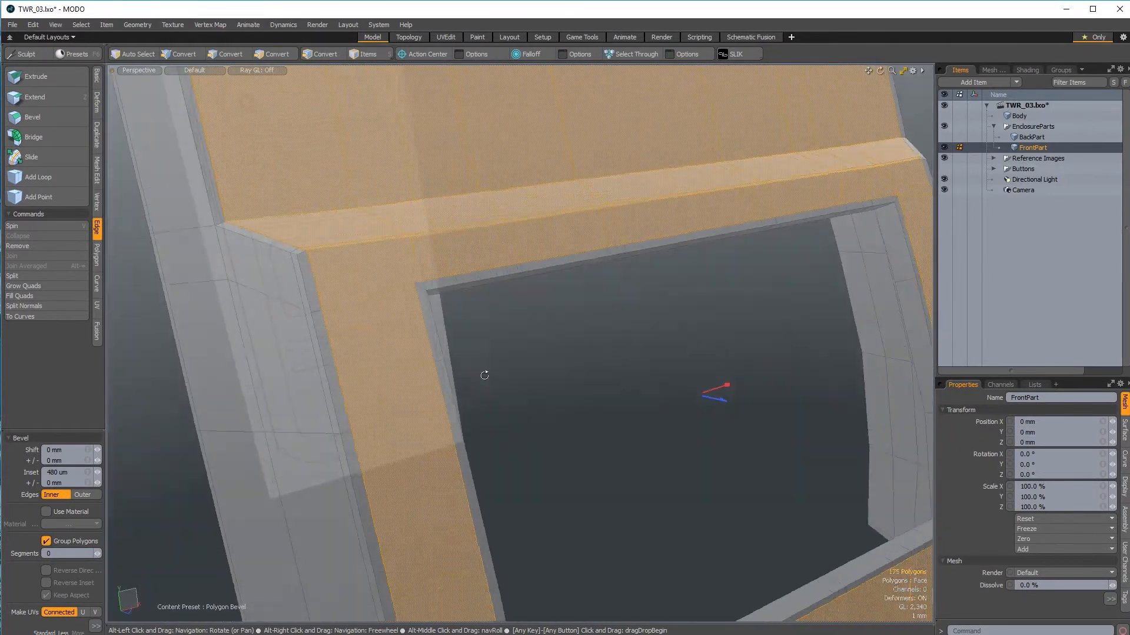
ctrl+alt+drag(506, 288, 471, 284)
alt+drag(578, 317, 609, 409)
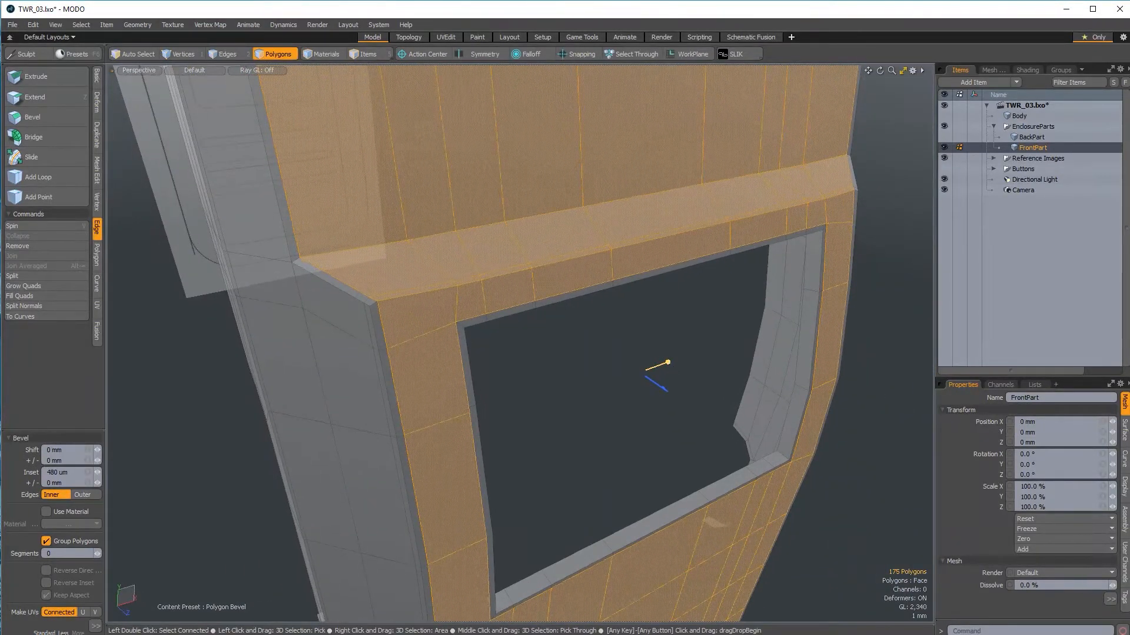
key(space)
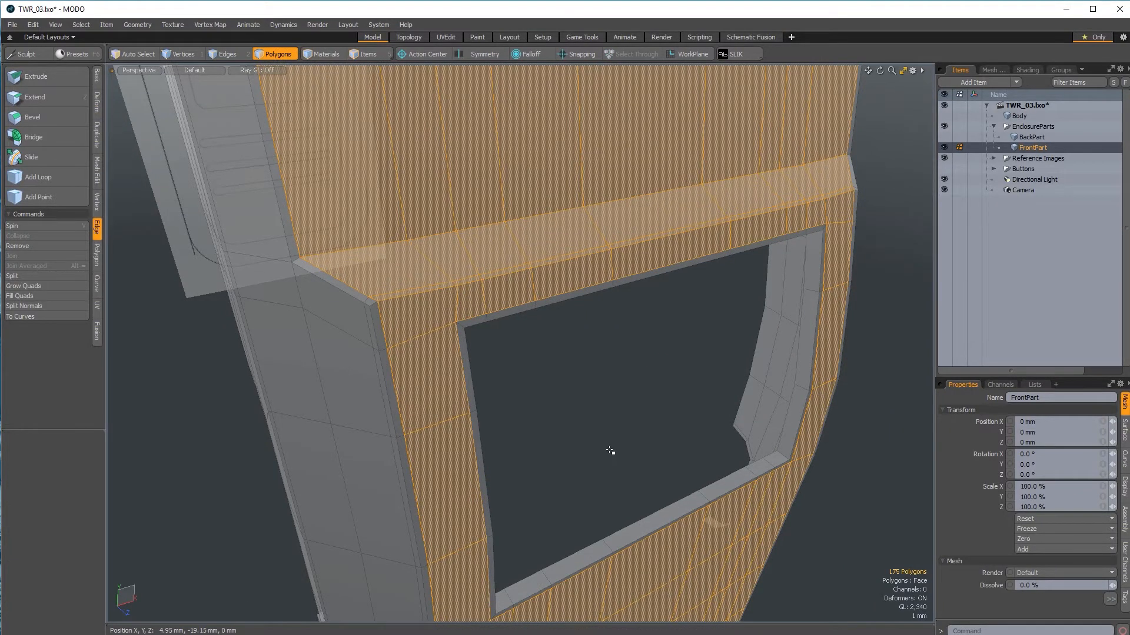
Step: Clear the polygon selection and preview FrontPart as a Catmull-Clark subdivision surface to examine the smoothed front edges
click(609, 450)
ctrl+alt+drag(610, 450, 515, 427)
mouse_move(516, 426)
alt+mouse_down()
mouse_move(624, 423)
mouse_move(522, 411)
alt+mouse_up()
key(shift+Tab)
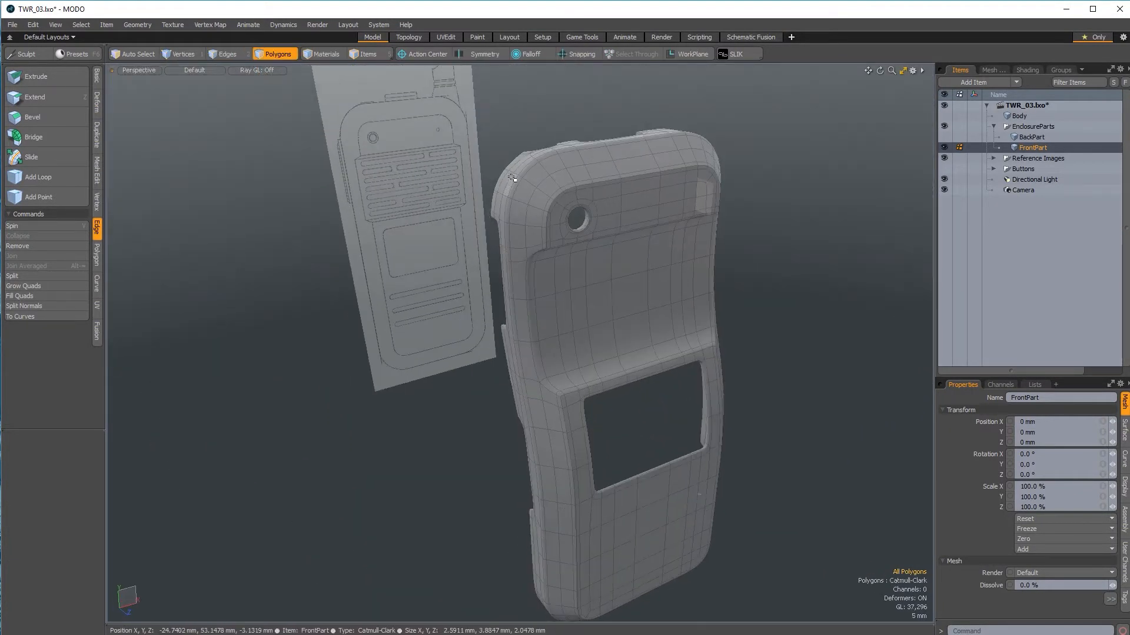
ctrl+alt+drag(636, 204, 696, 202)
ctrl+alt+drag(498, 193, 450, 196)
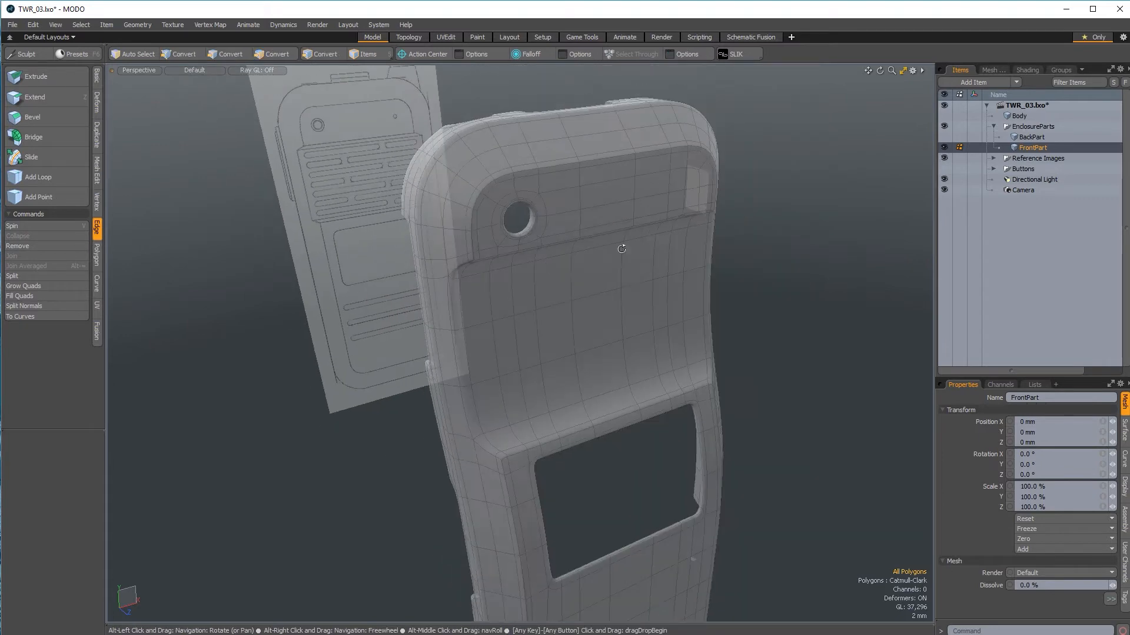
alt+drag(620, 245, 662, 203)
Step: Examine the corner of FrontPart's upper ledge with subdivision smoothing switched off and on, ending with it off
key(shift+Tab)
alt+drag(787, 328, 620, 358)
ctrl+alt+drag(707, 265, 815, 268)
alt+drag(556, 193, 639, 193)
key(shift+Tab)
key(shift+Tab)
Step: Undo back to before the bevel, add the missed polygon above the upper ledge to the selection, and apply the bevel with a 480 um inset
key(ctrl+z)
key(ctrl+z)
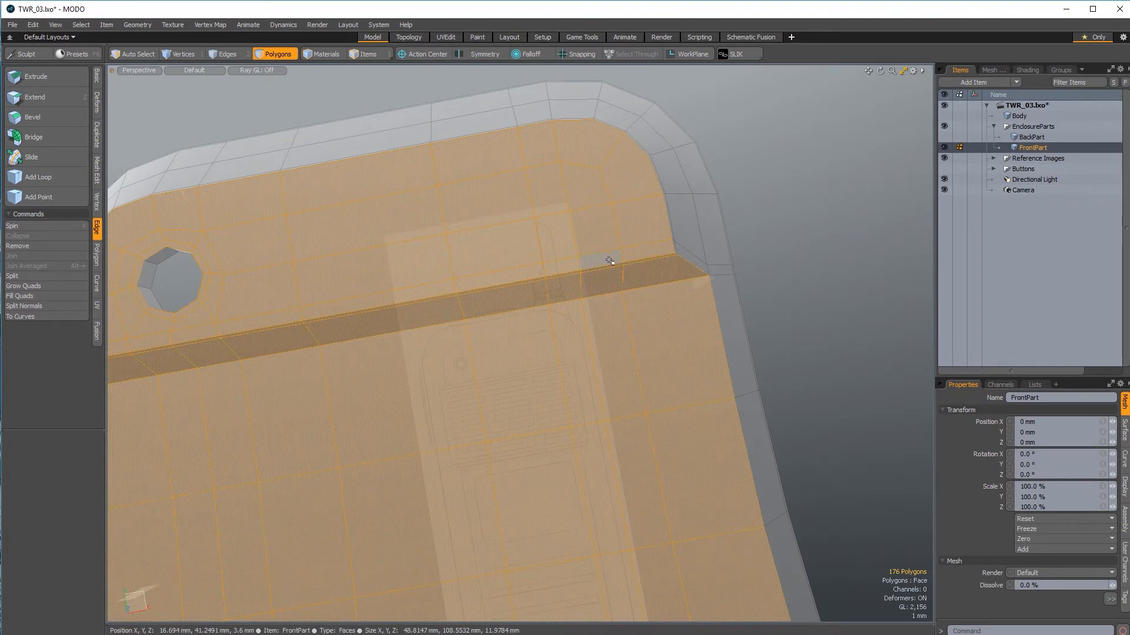
key(b)
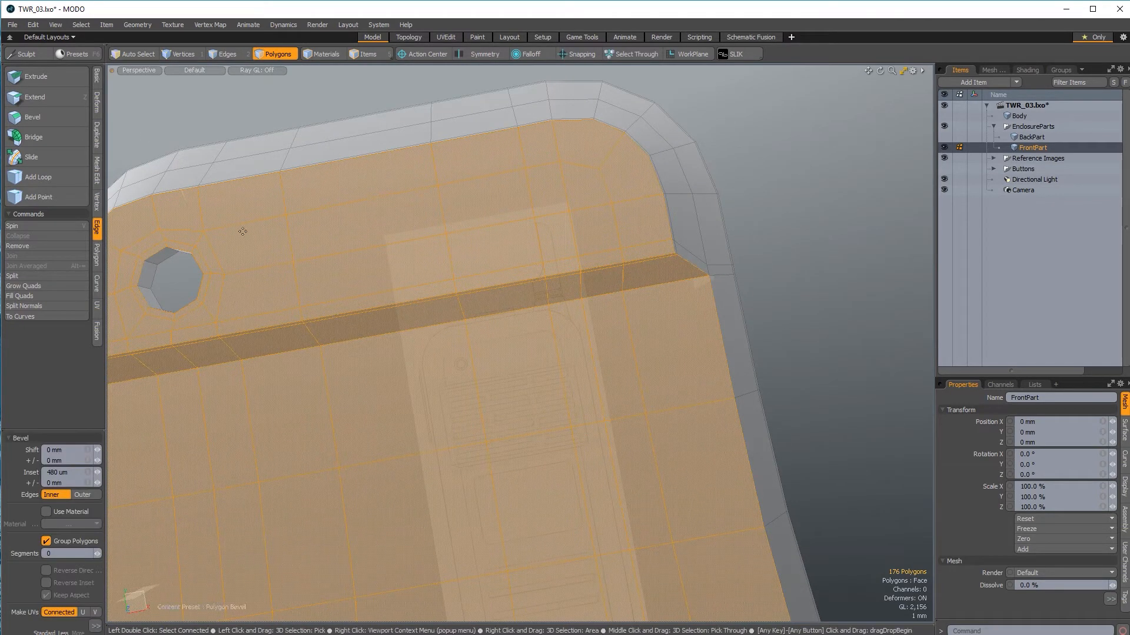
click(95, 626)
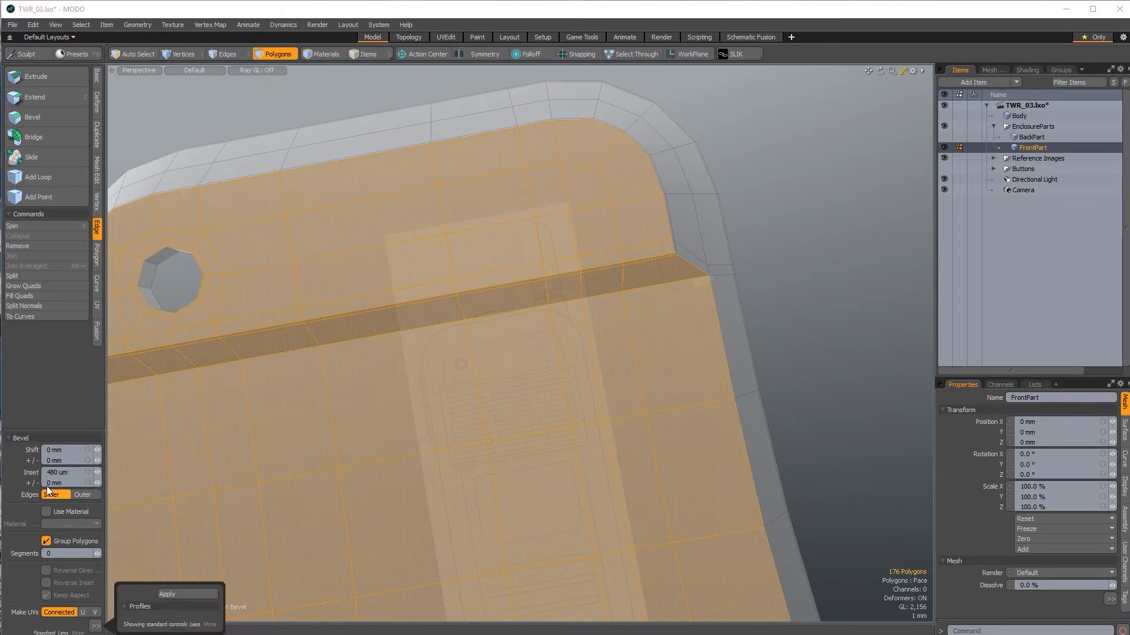
click(172, 593)
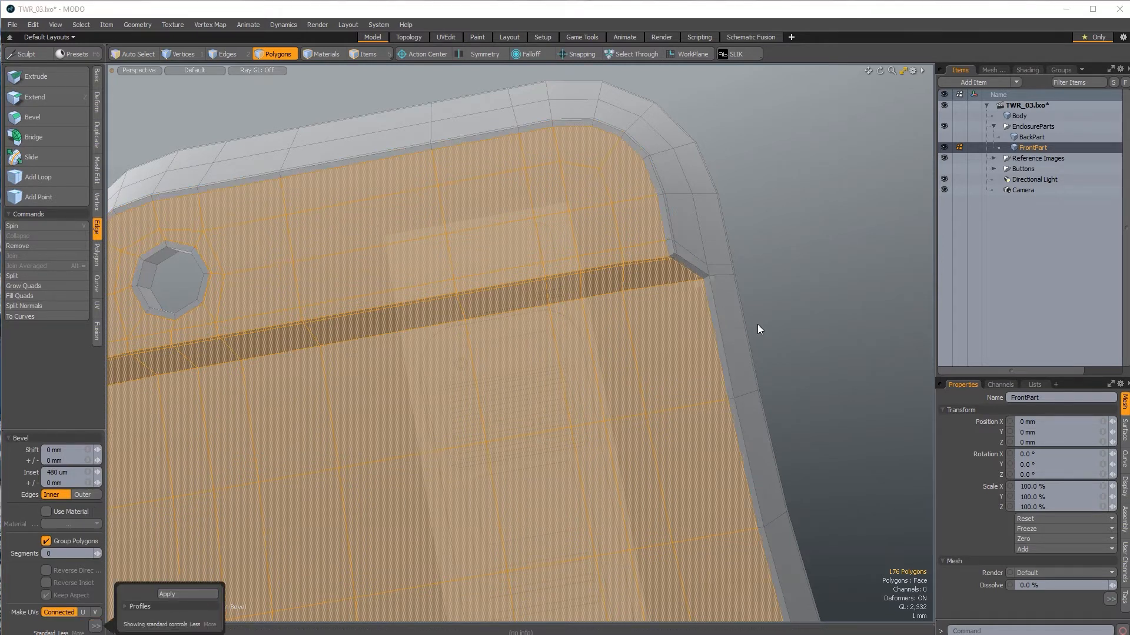
Step: Finish the Bevel on FrontPart, clear the selection and remove the extra edge loop encircling the octagonal hole
key(space)
click(757, 324)
ctrl+alt+drag(801, 325, 768, 250)
alt+shift+drag(768, 250, 648, 353)
ctrl+alt+drag(647, 353, 812, 235)
alt+shift+drag(812, 235, 734, 346)
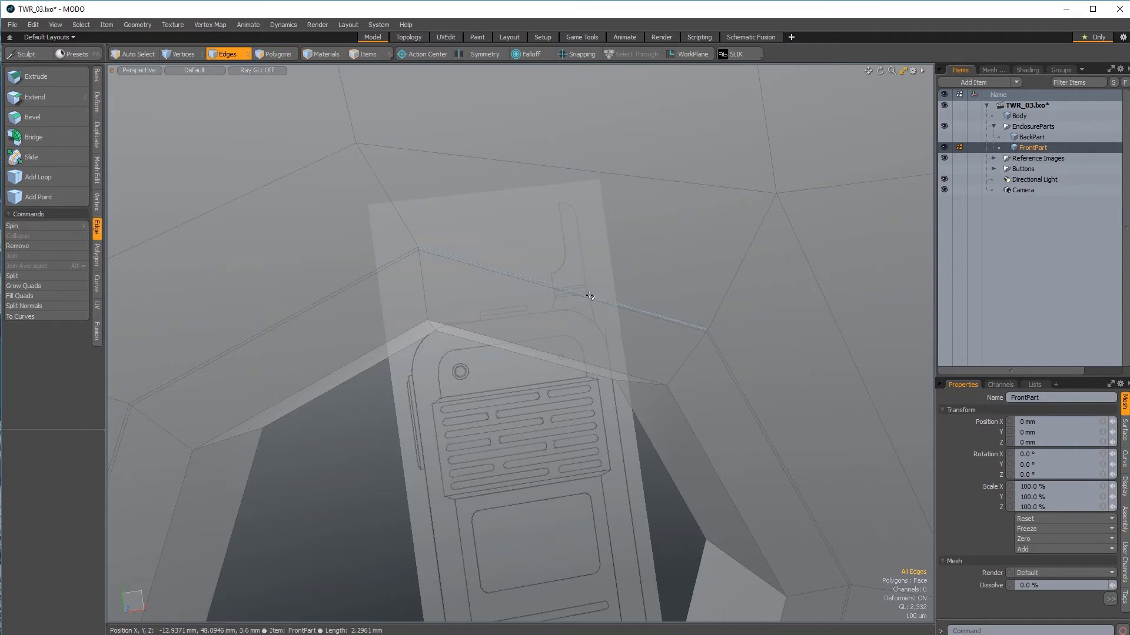
ctrl+alt+drag(593, 295, 500, 258)
alt+drag(500, 259, 547, 218)
alt+drag(547, 218, 589, 238)
click(683, 303)
alt+drag(590, 238, 448, 318)
alt+drag(447, 318, 767, 343)
alt+drag(506, 294, 653, 329)
alt+shift+drag(653, 330, 877, 296)
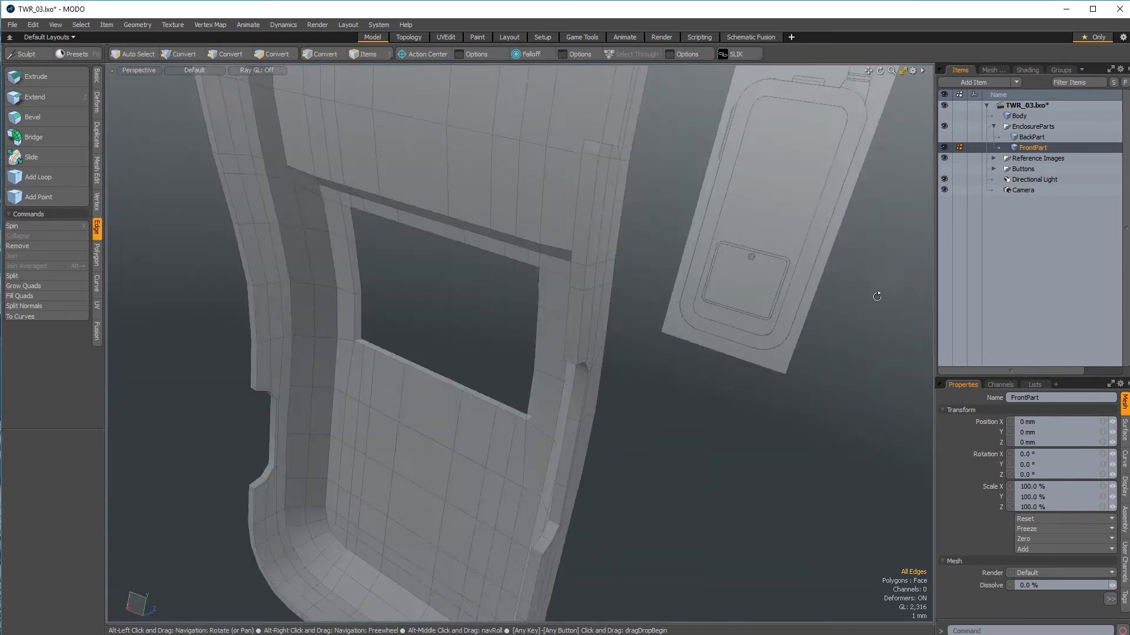
Step: Switch to BackPart and Loop Slice its outer sloped border band with two symmetric loops at 2.00 %
alt+shift+drag(518, 535, 654, 492)
scroll(482, 148, up, 3)
alt+shift+drag(482, 149, 594, 464)
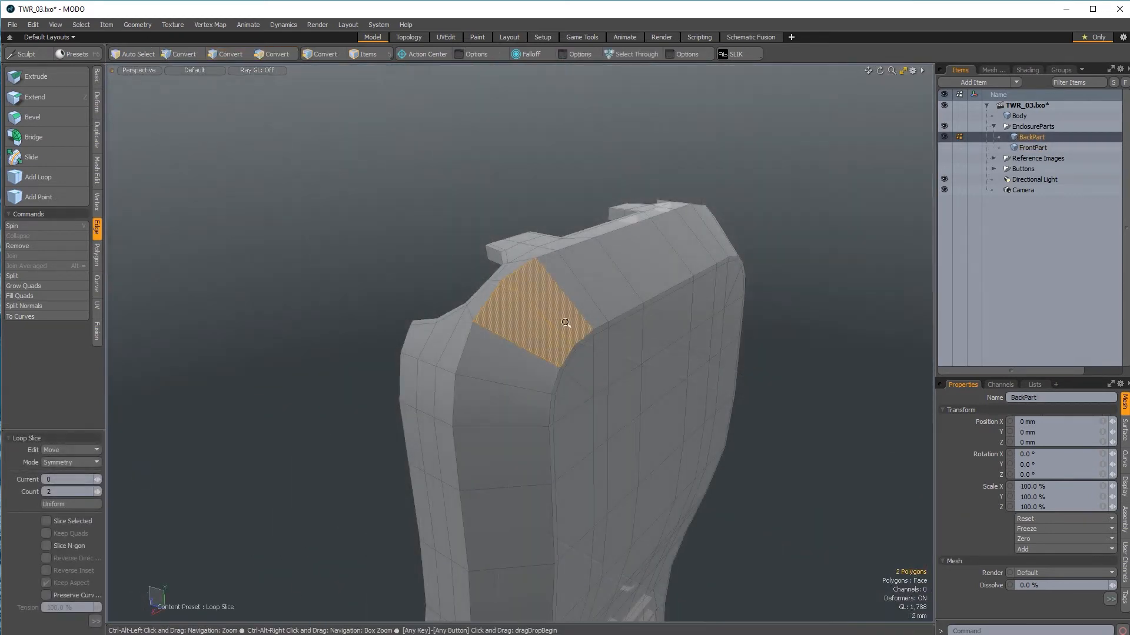
scroll(487, 273, up, 2)
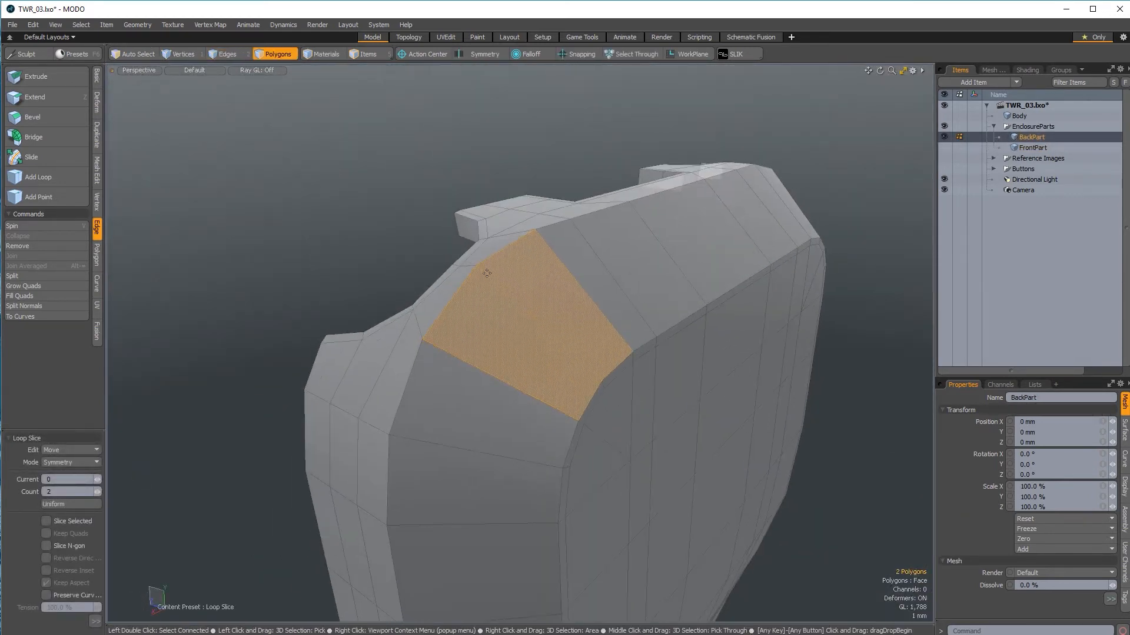
key(l)
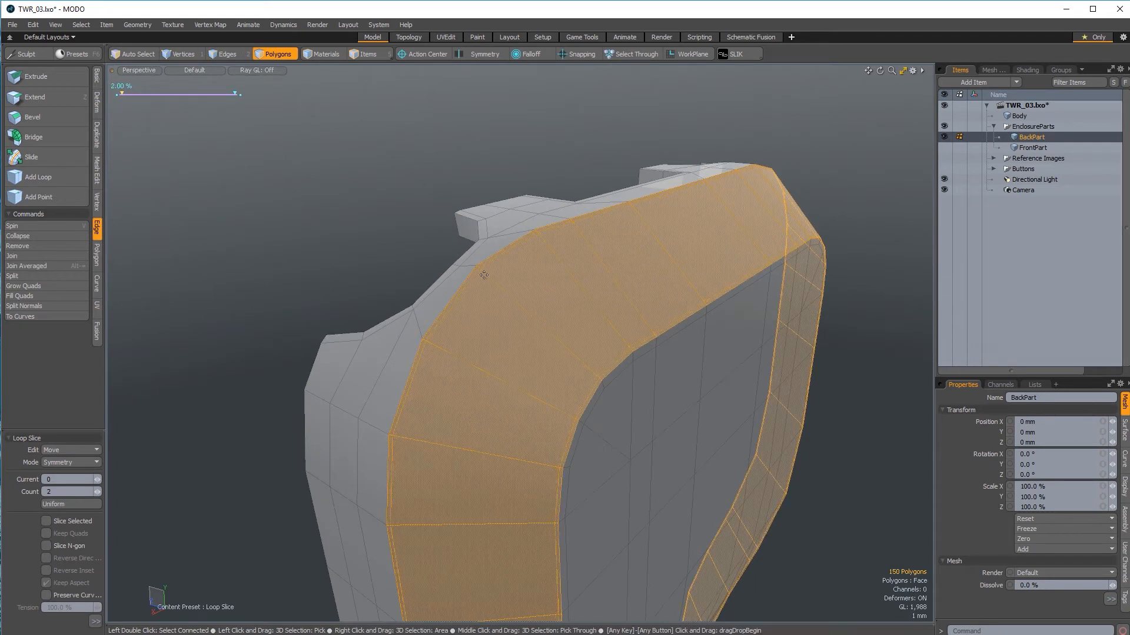
key(space)
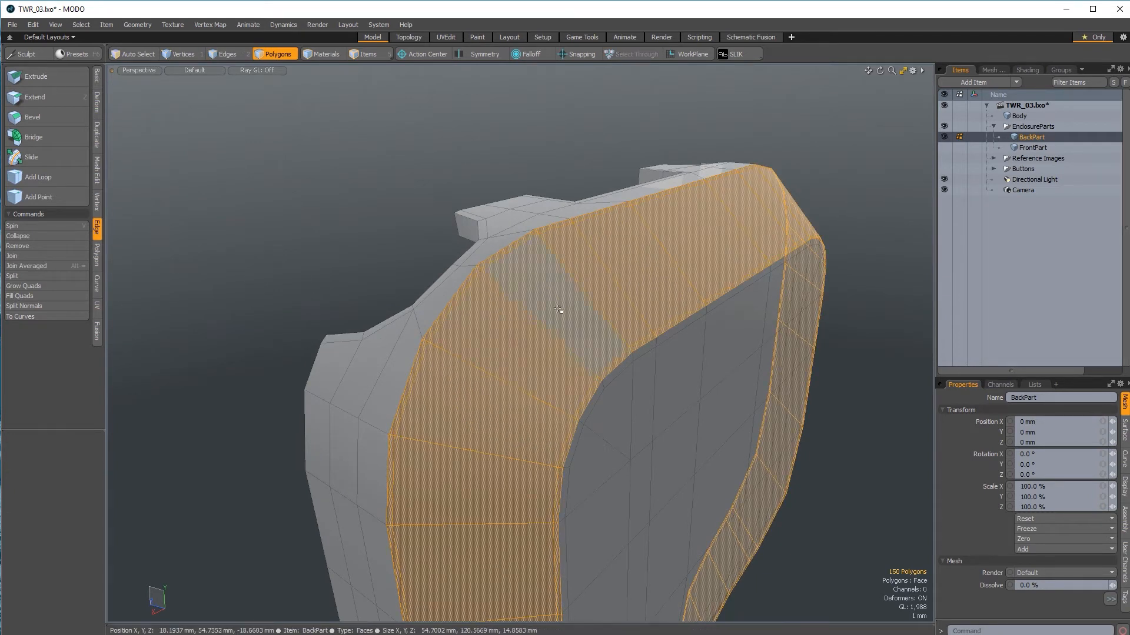
click(870, 241)
Step: Loop Slice the side walls of both nested rectangular recesses on BackPart, using two loops in Symmetry mode
alt+drag(870, 241, 471, 288)
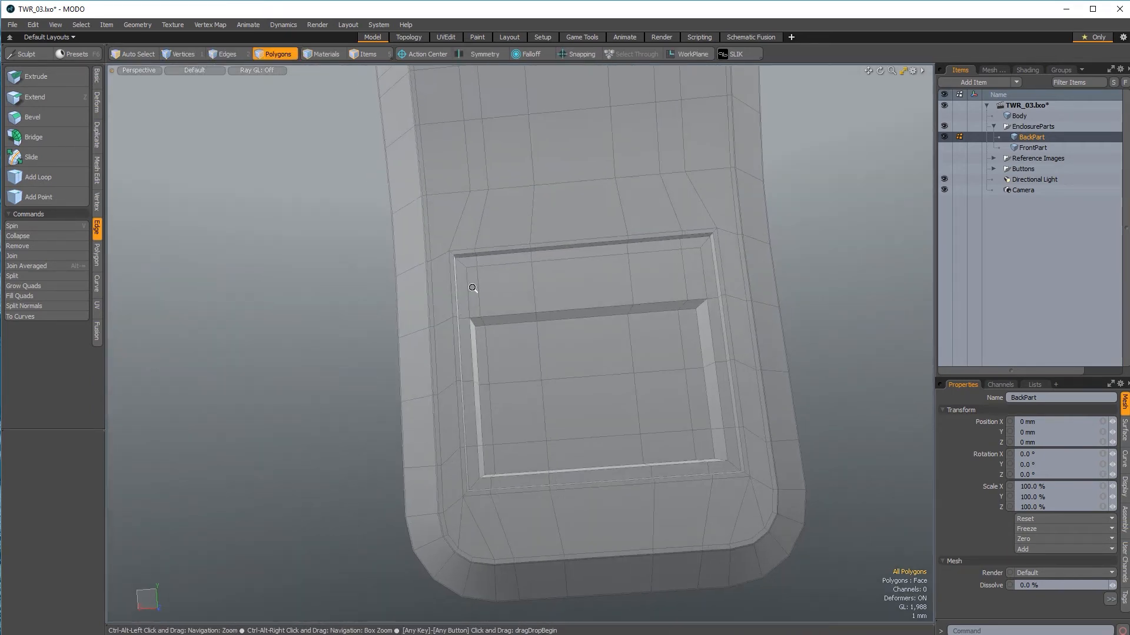
scroll(471, 287, up, 5)
alt+drag(598, 330, 466, 340)
alt+drag(574, 355, 543, 334)
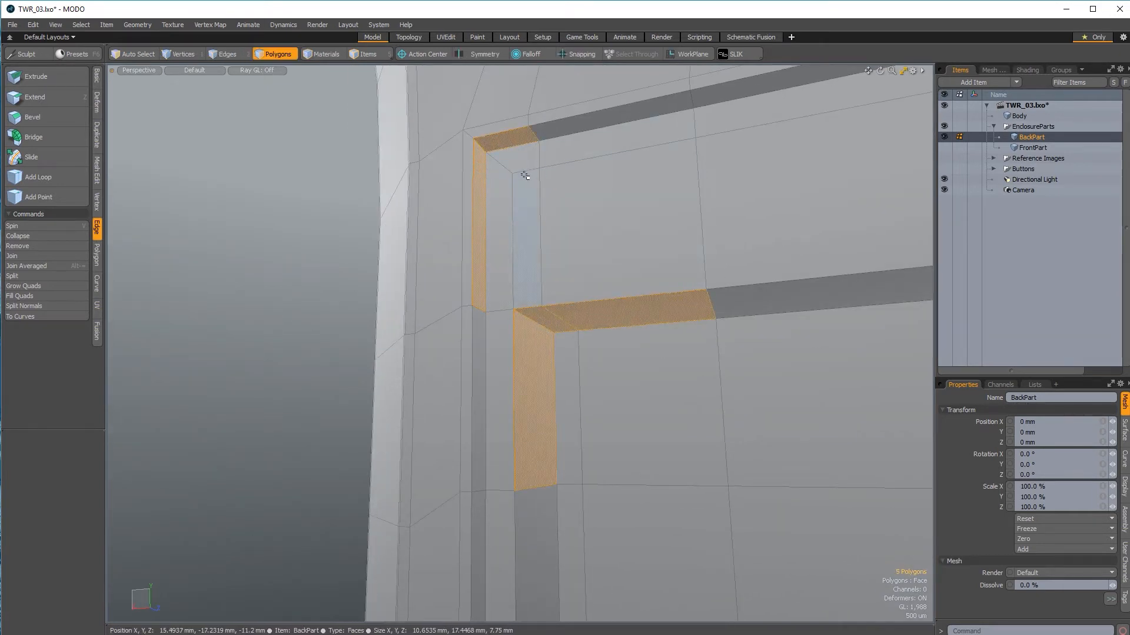
key(alt+c)
ctrl+alt+drag(494, 155, 464, 114)
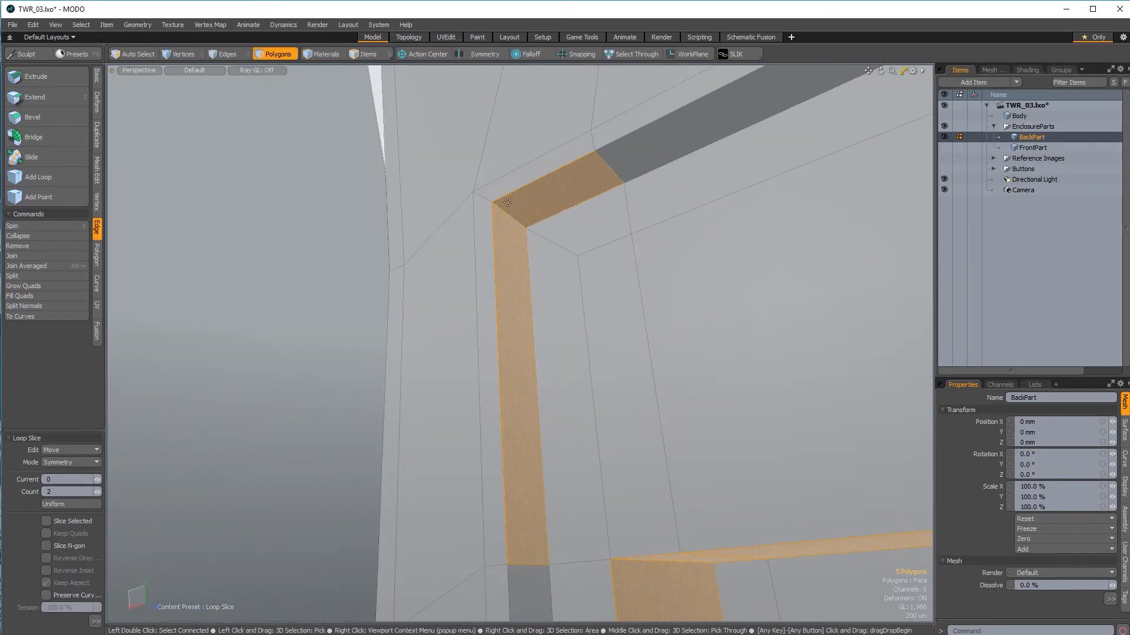
click(507, 203)
key(space)
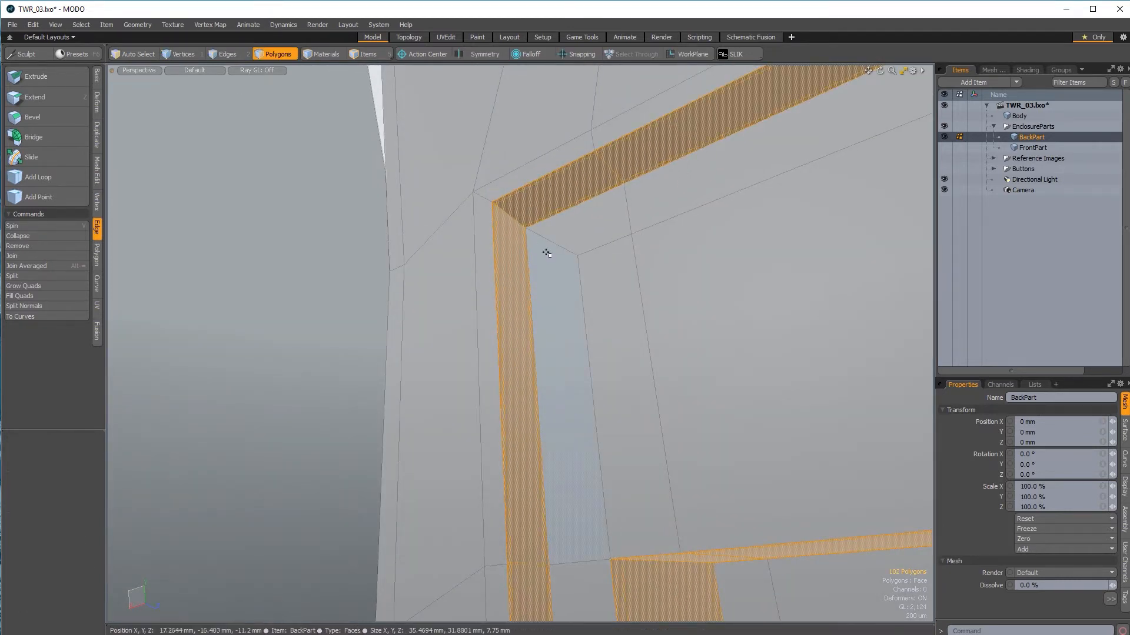
alt+drag(547, 251, 647, 406)
alt+shift+drag(647, 406, 551, 290)
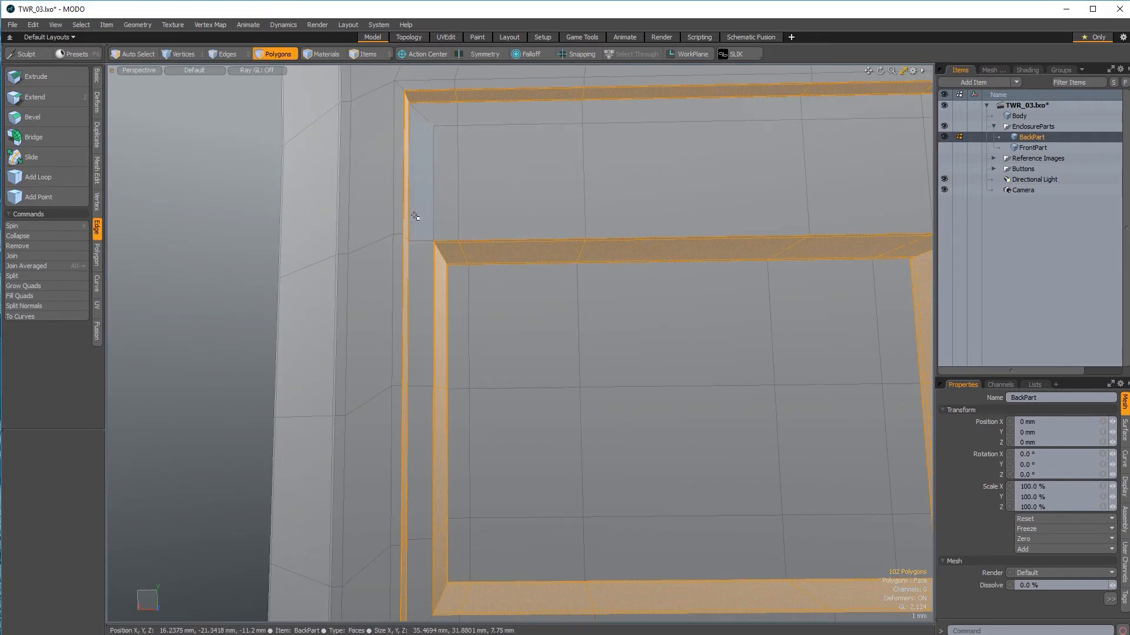
click(198, 294)
Step: Add an edge loop around the outer recess's floor border, about 324 um from the recess wall
click(55, 175)
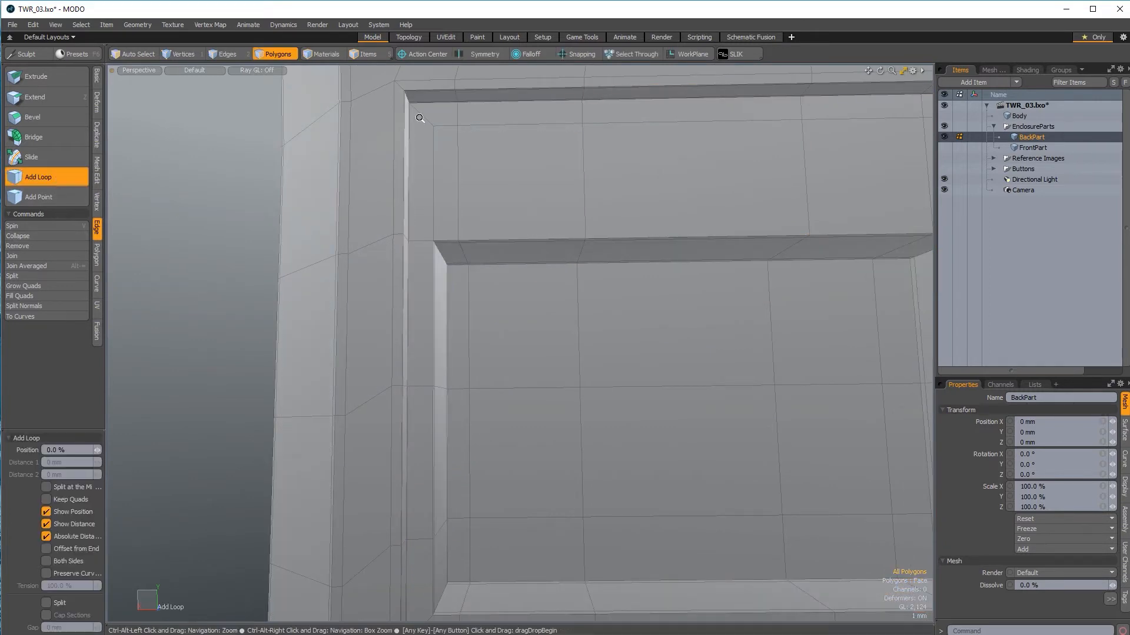
scroll(418, 126, up, 5)
click(416, 136)
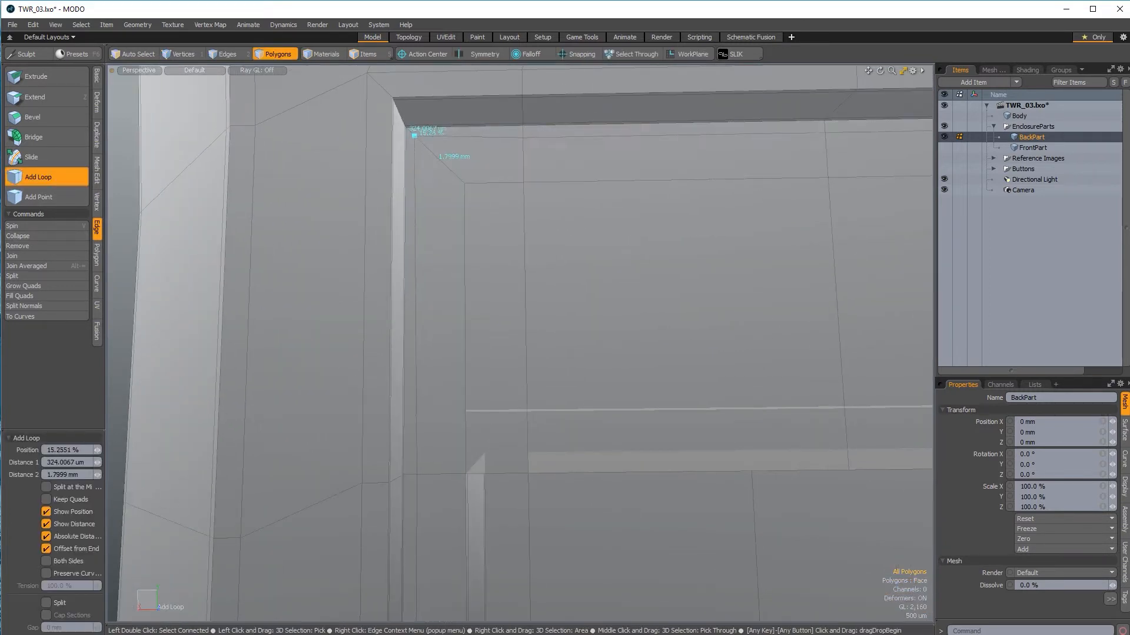
key(space)
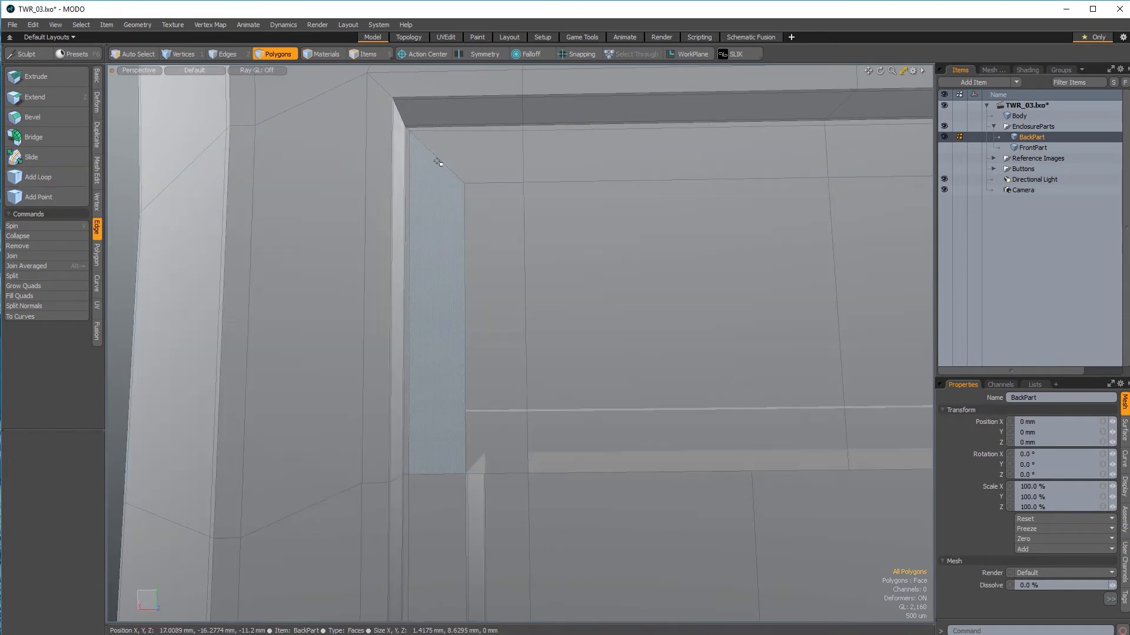
Step: Select all floor polygons of the inner rectangular recess and inset them by 350 um with Bevel
scroll(532, 310, down, 4)
alt+shift+drag(532, 310, 486, 184)
click(469, 326)
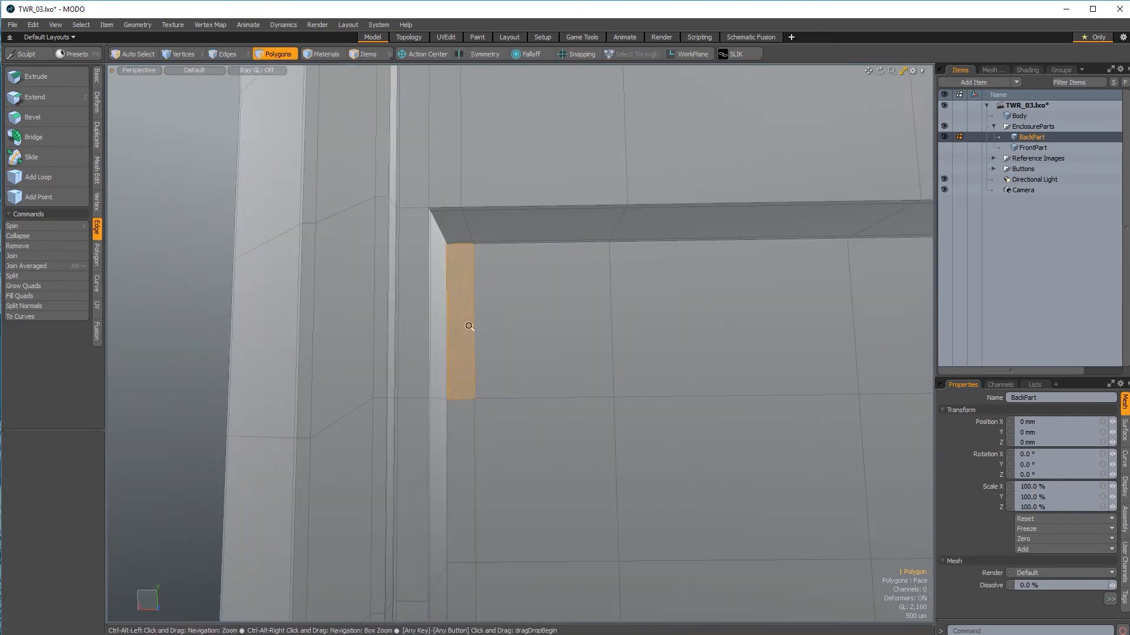
ctrl+alt+drag(653, 399, 492, 315)
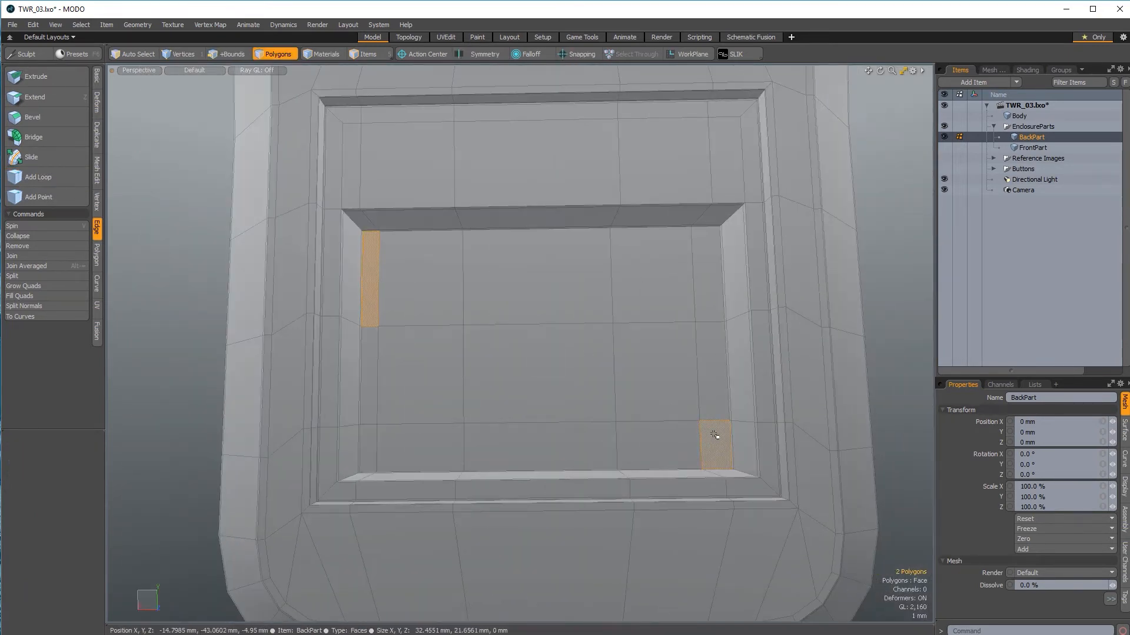
key(shift+g)
key(b)
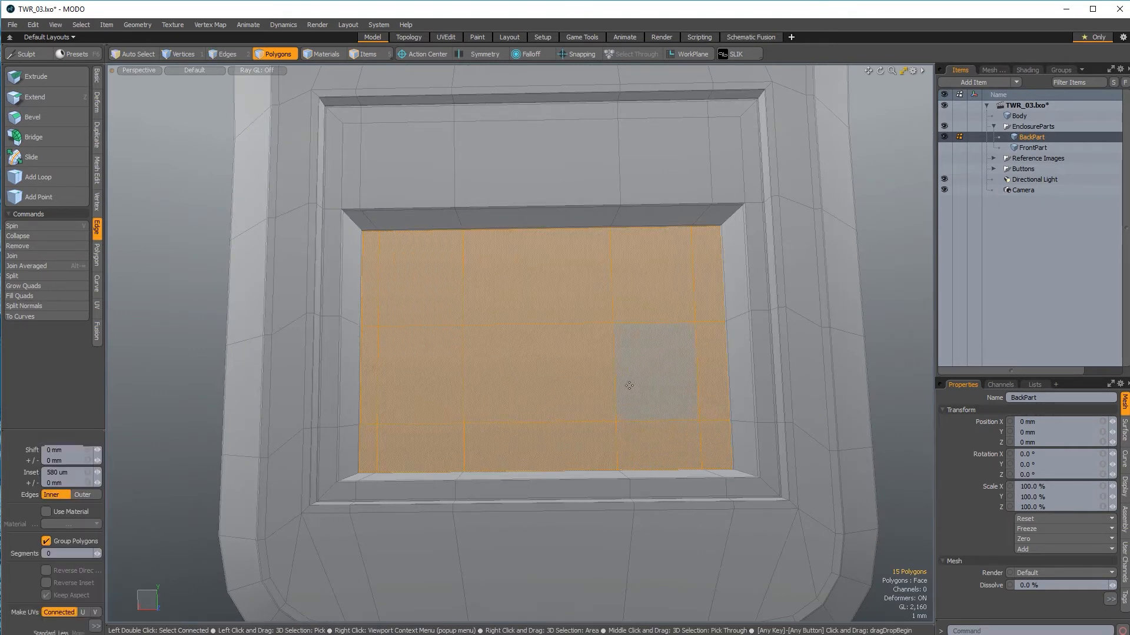
click(543, 347)
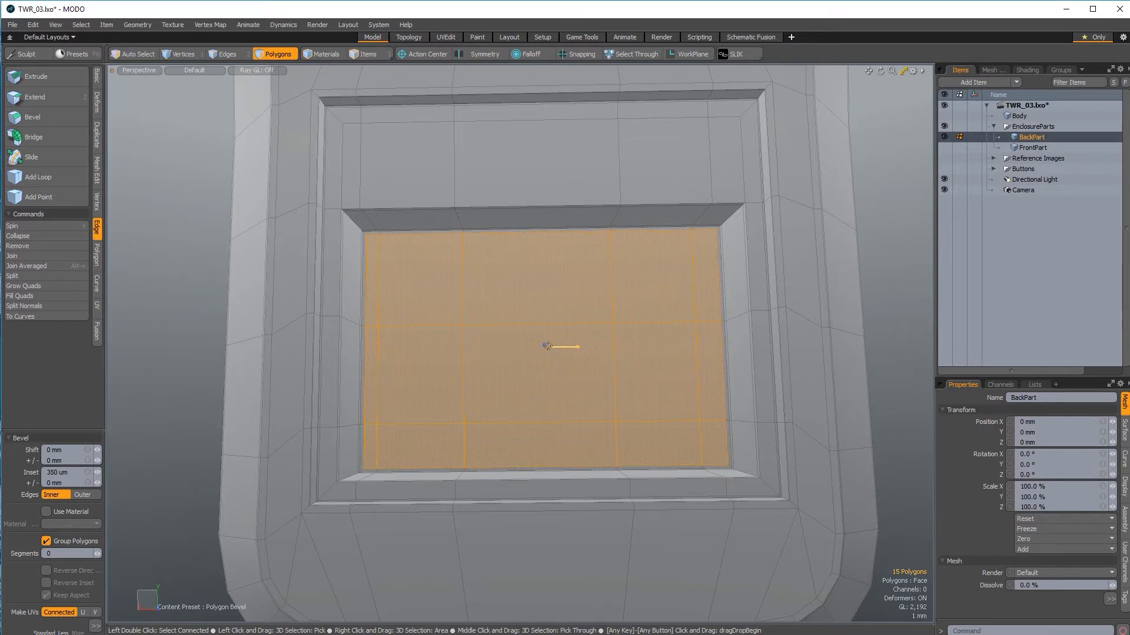
key(space)
click(877, 173)
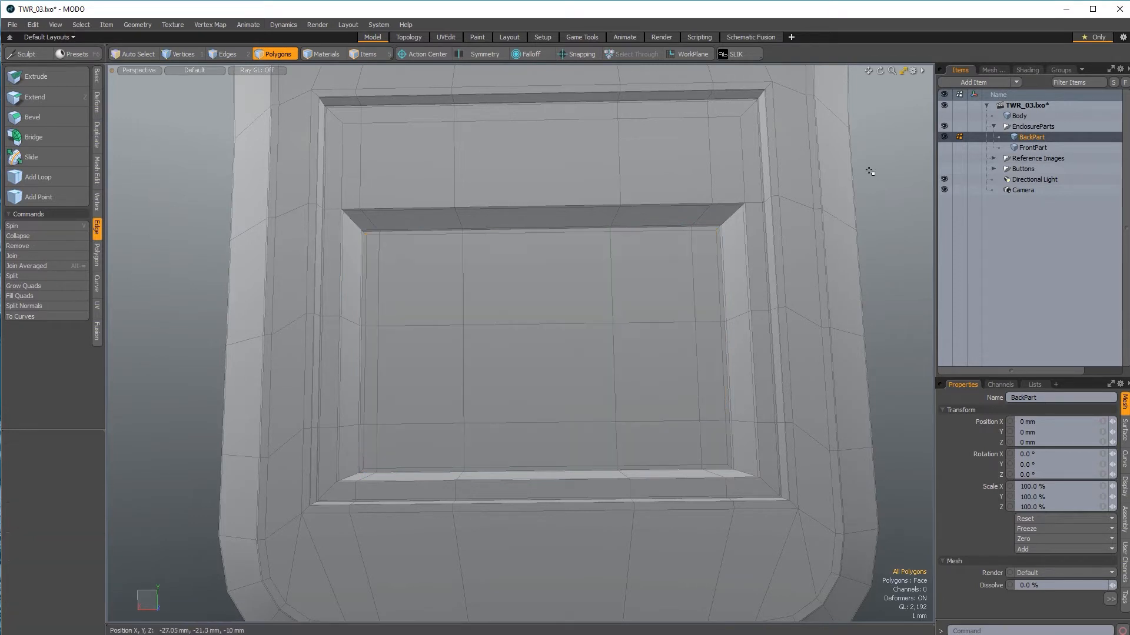
Step: Remove the edge loop that runs close to the wall around the outer recess's floor
ctrl+alt+drag(510, 198, 473, 214)
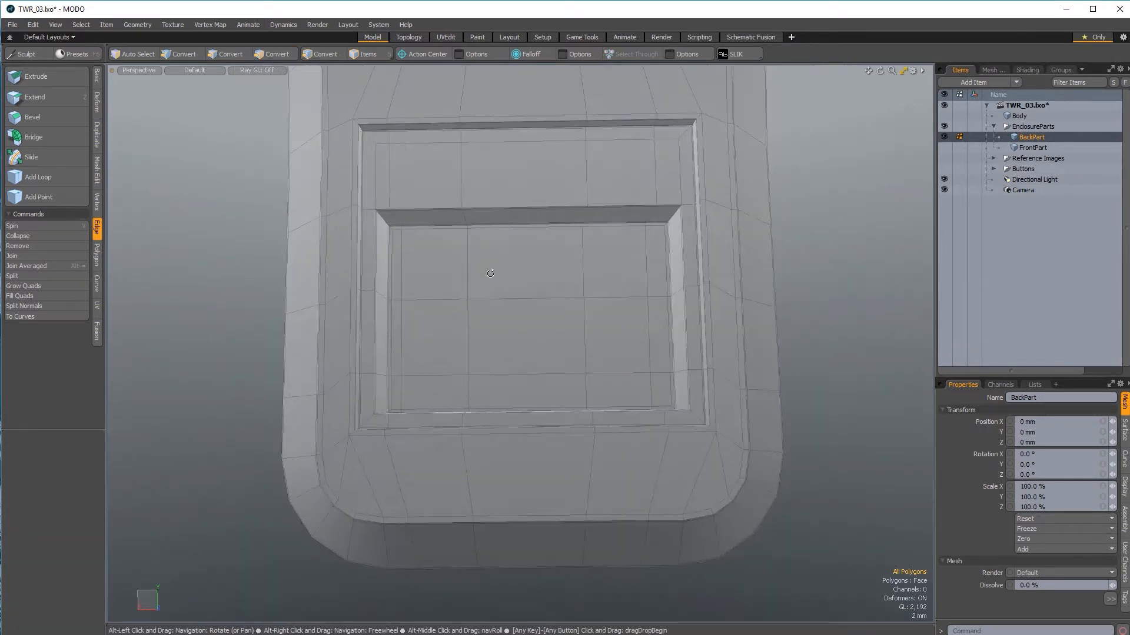
alt+drag(486, 270, 519, 369)
alt+shift+drag(465, 330, 459, 294)
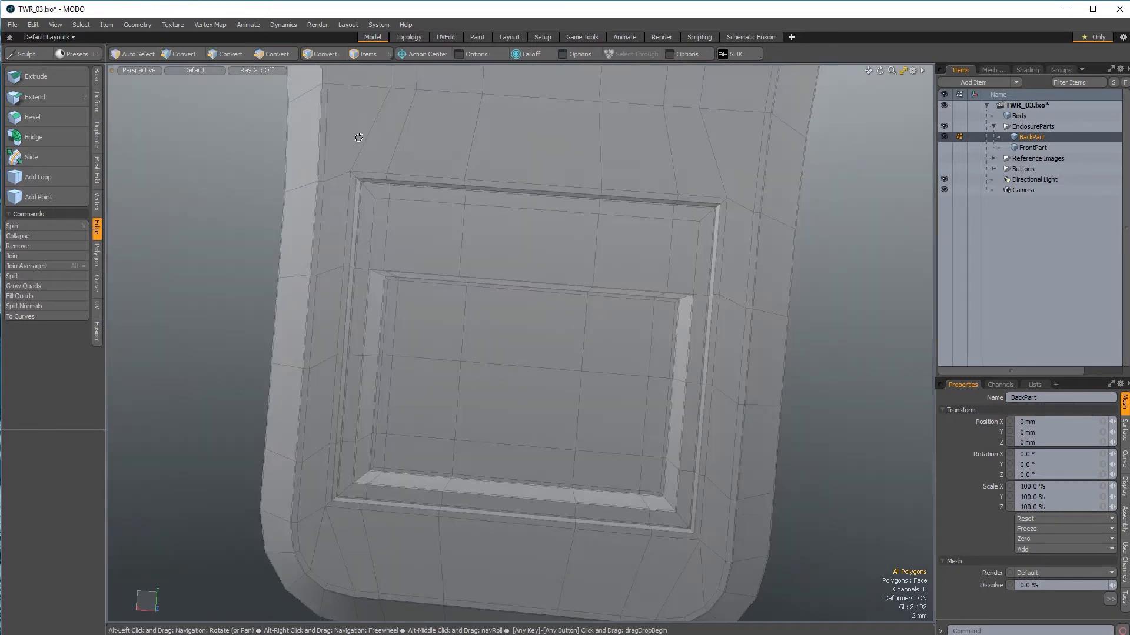
ctrl+alt+drag(375, 247, 444, 185)
click(219, 55)
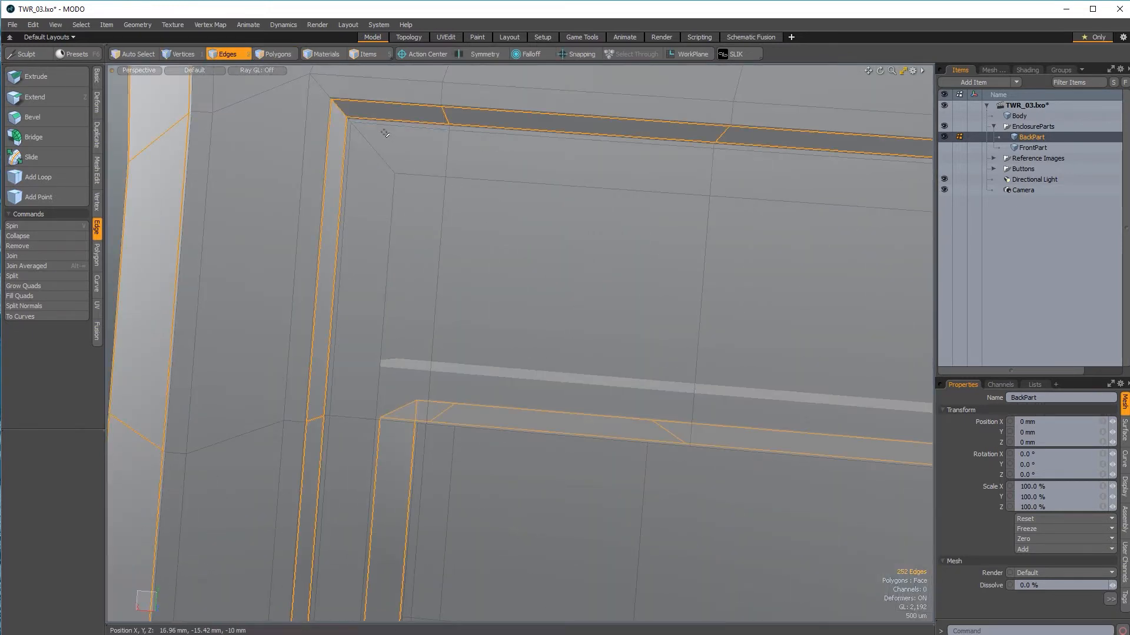
double_click(379, 126)
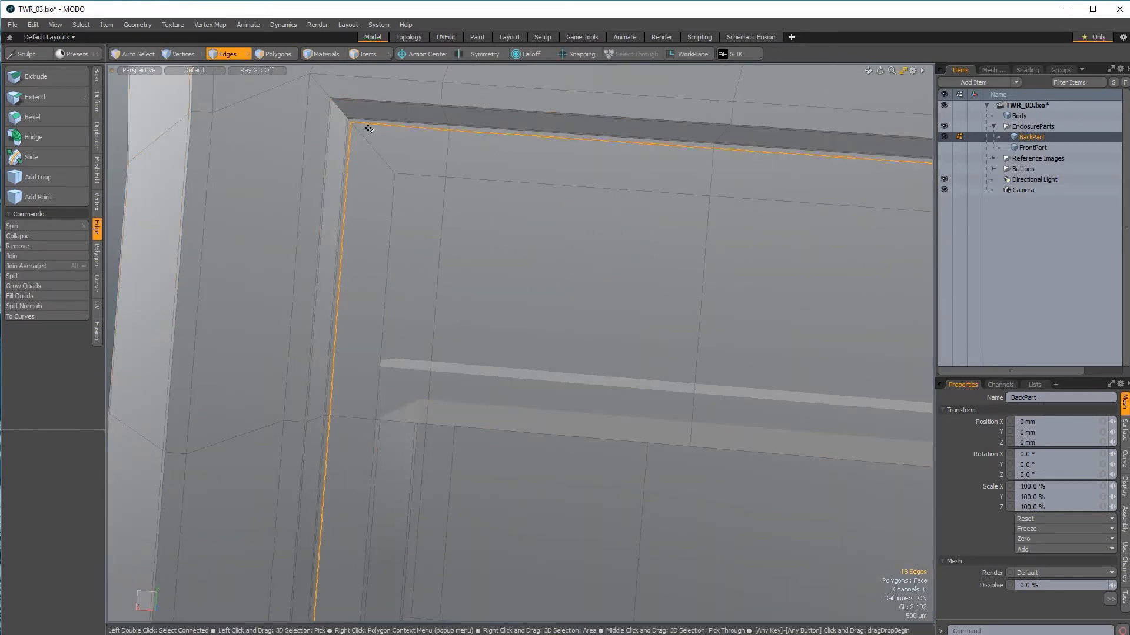
Step: Select every floor polygon of the outer recess surrounding the inner one and inset them by 350 um with Bevel
click(268, 54)
drag(391, 144, 359, 170)
key(l)
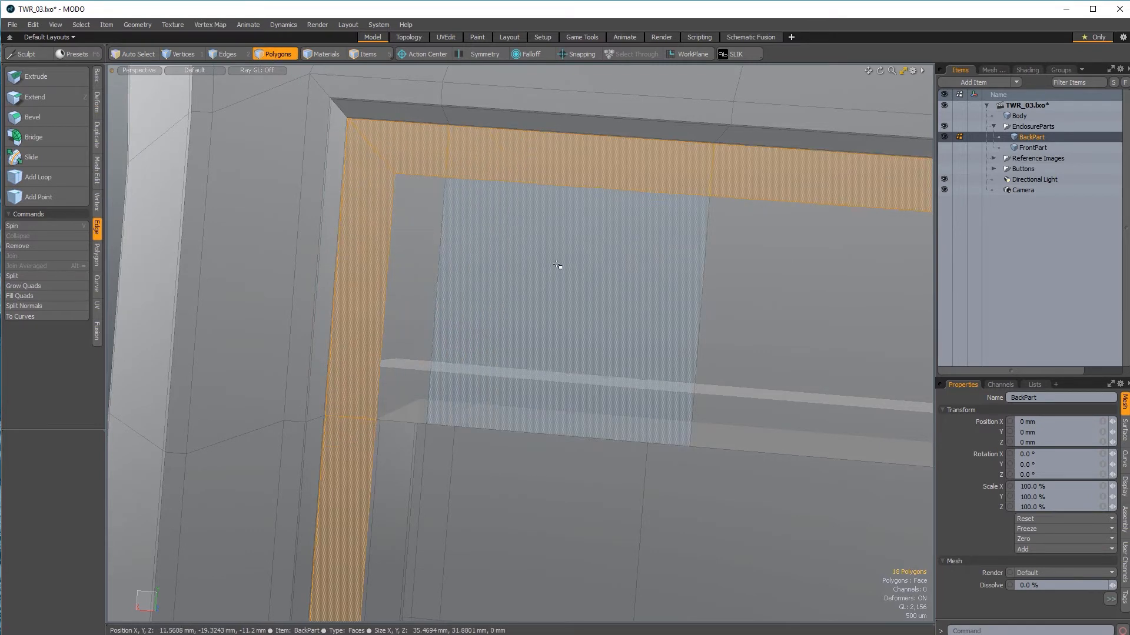
scroll(545, 277, down, 5)
shift+click(339, 279)
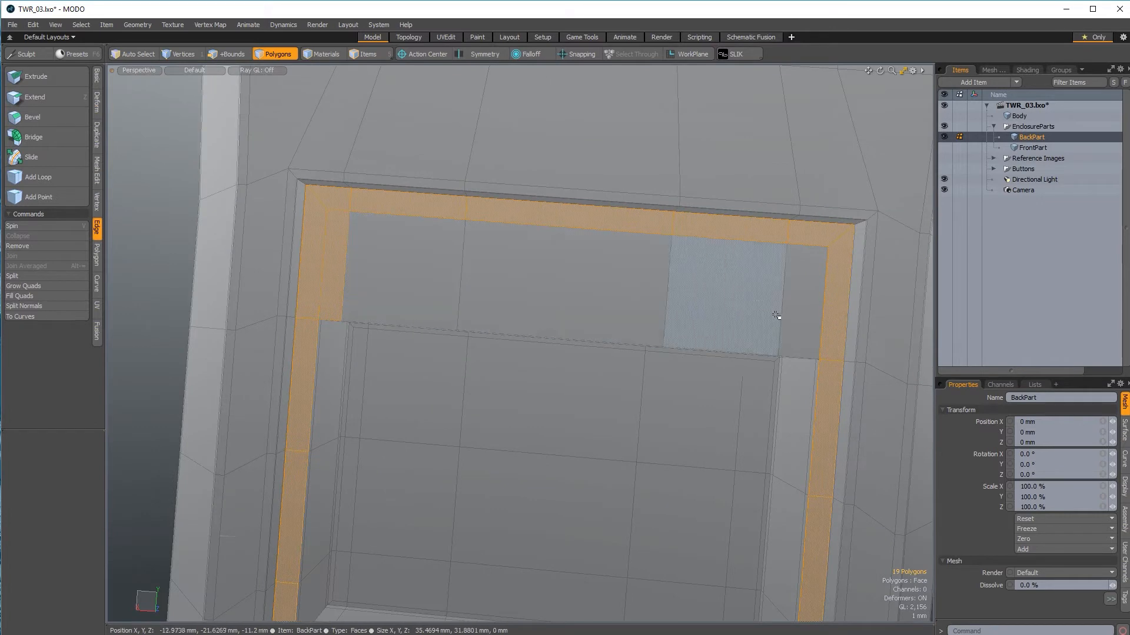
shift+click(804, 314)
key(shift+g)
key(b)
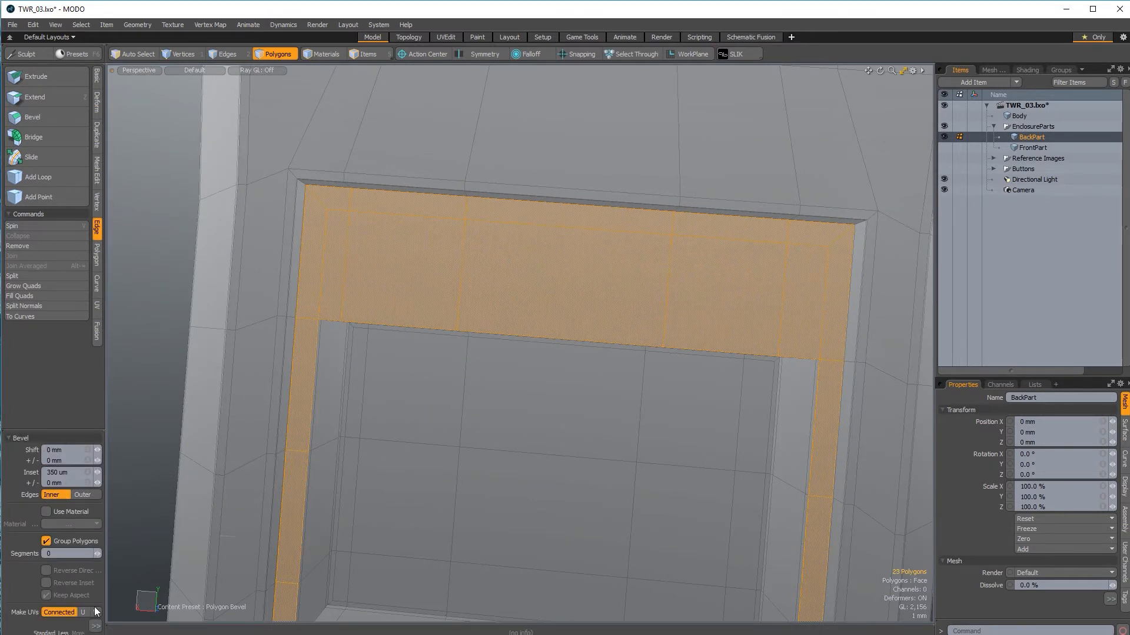
click(95, 627)
click(170, 594)
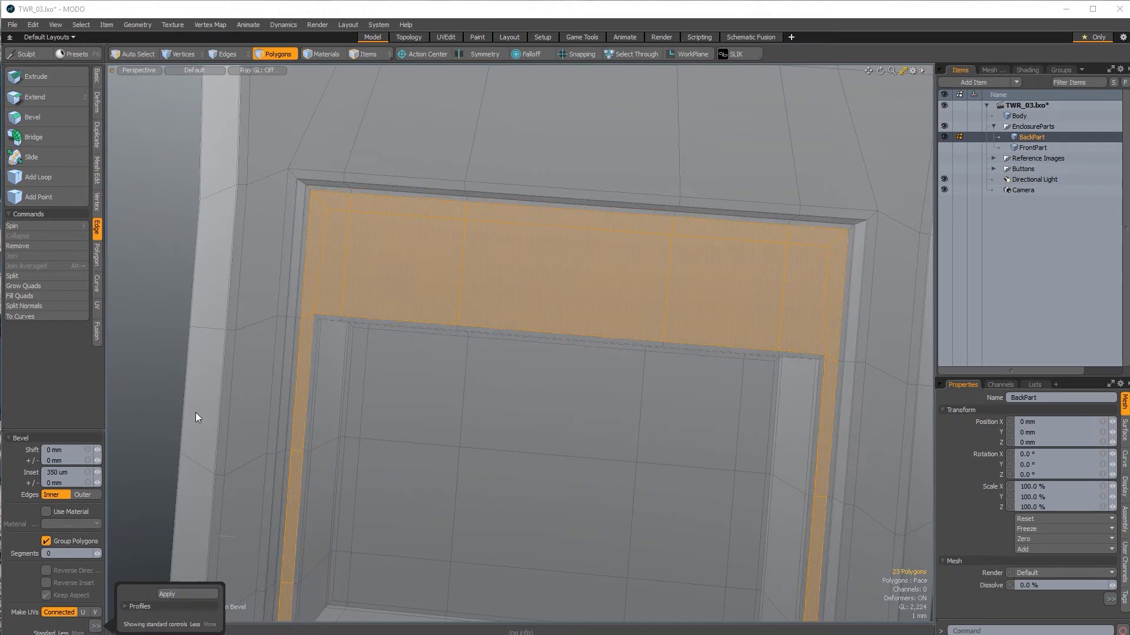
key(q)
click(131, 277)
Step: Loop Slice the sloped band on the inside of BackPart with two symmetric loops at 4.50 %
ctrl+alt+drag(395, 312, 569, 200)
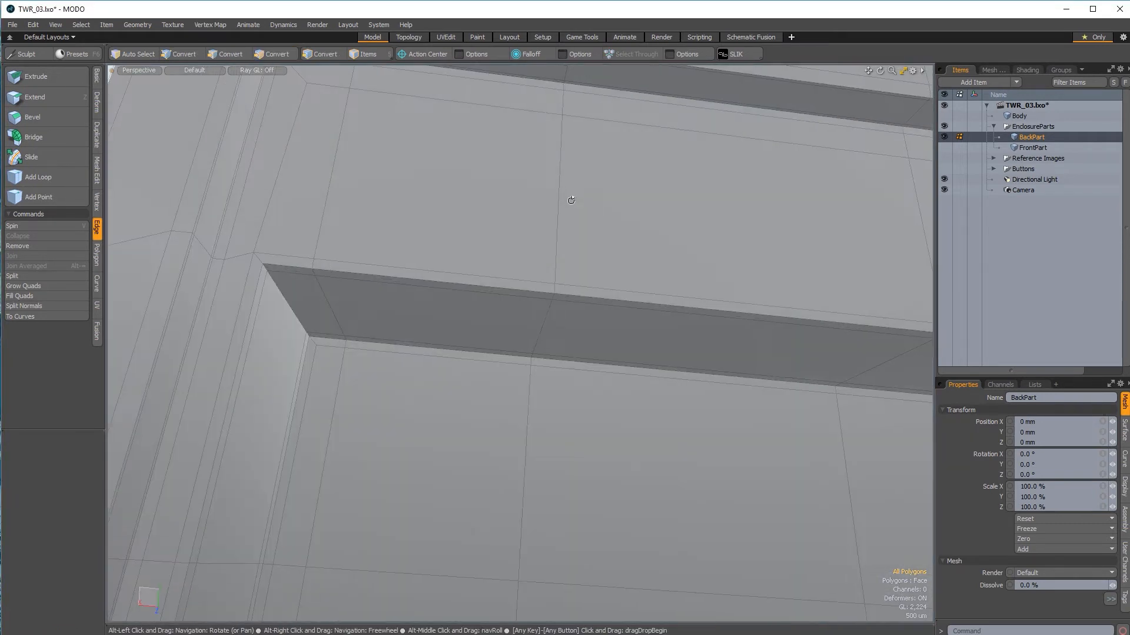
alt+drag(500, 274, 334, 212)
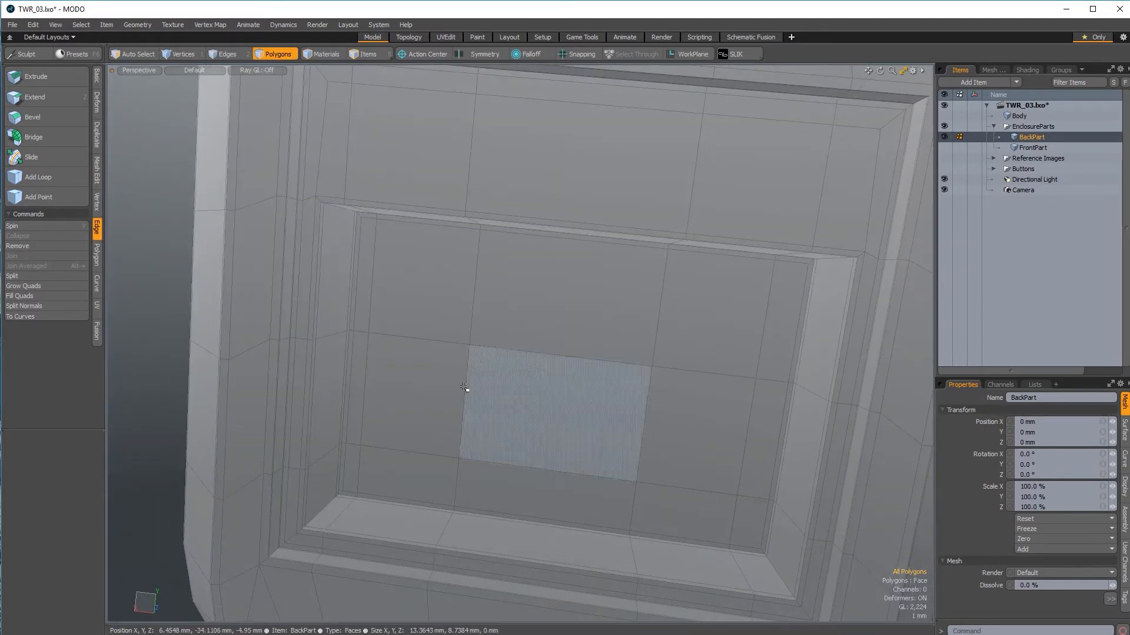
ctrl+alt+drag(600, 551, 673, 386)
ctrl+alt+drag(522, 159, 536, 167)
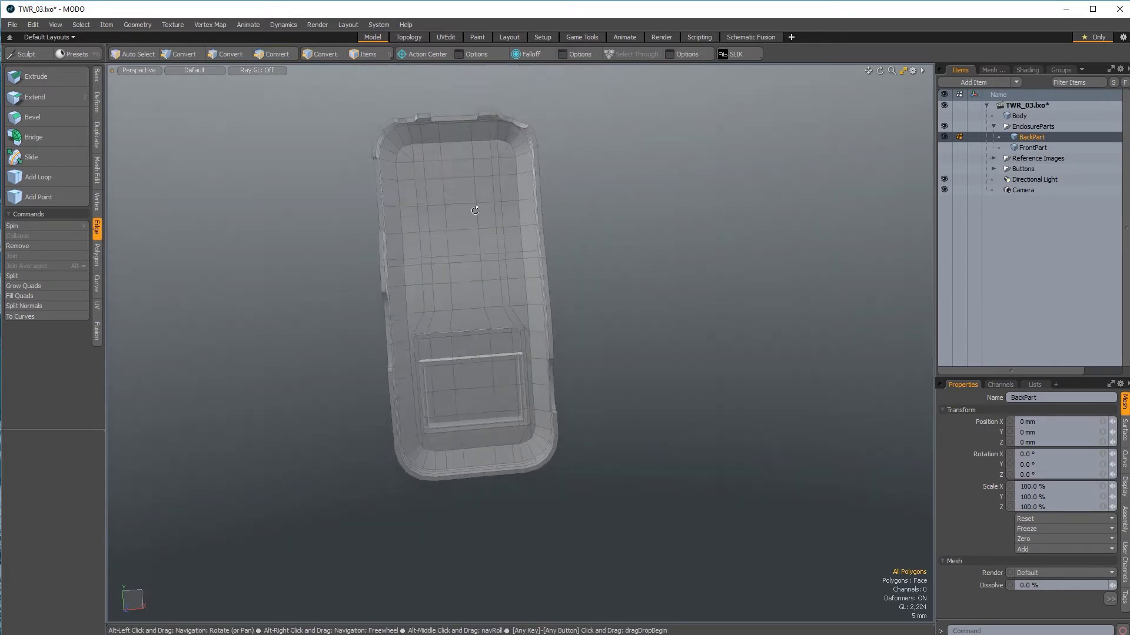
scroll(419, 164, up, 8)
drag(402, 171, 380, 179)
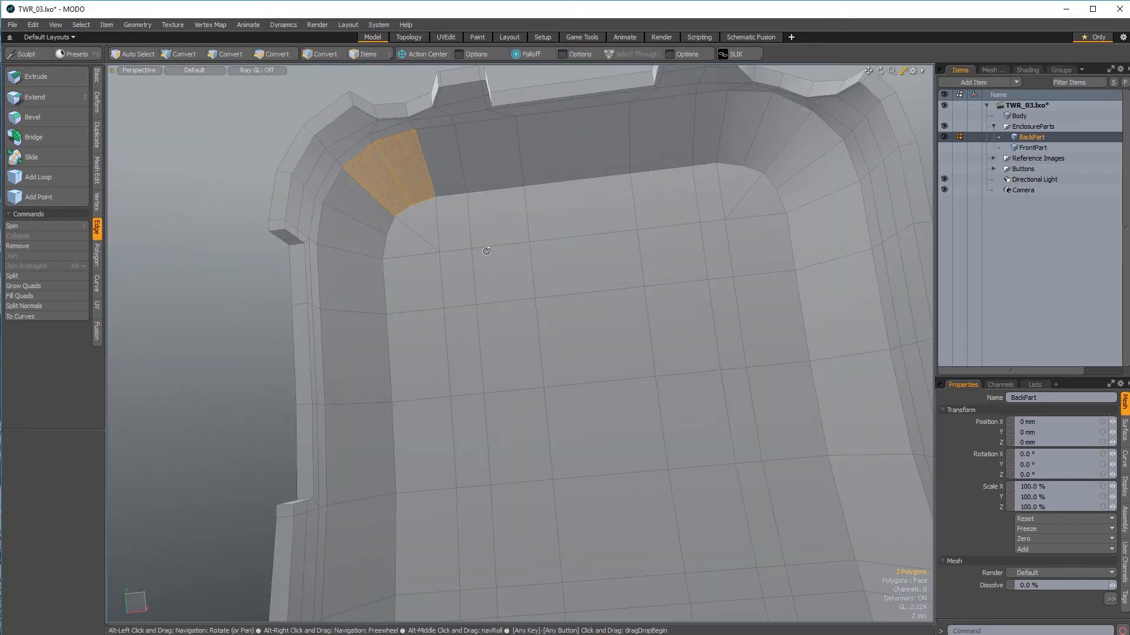
mouse_move(487, 249)
alt+mouse_down()
mouse_move(474, 224)
mouse_move(474, 258)
alt+mouse_up()
key(alt+c)
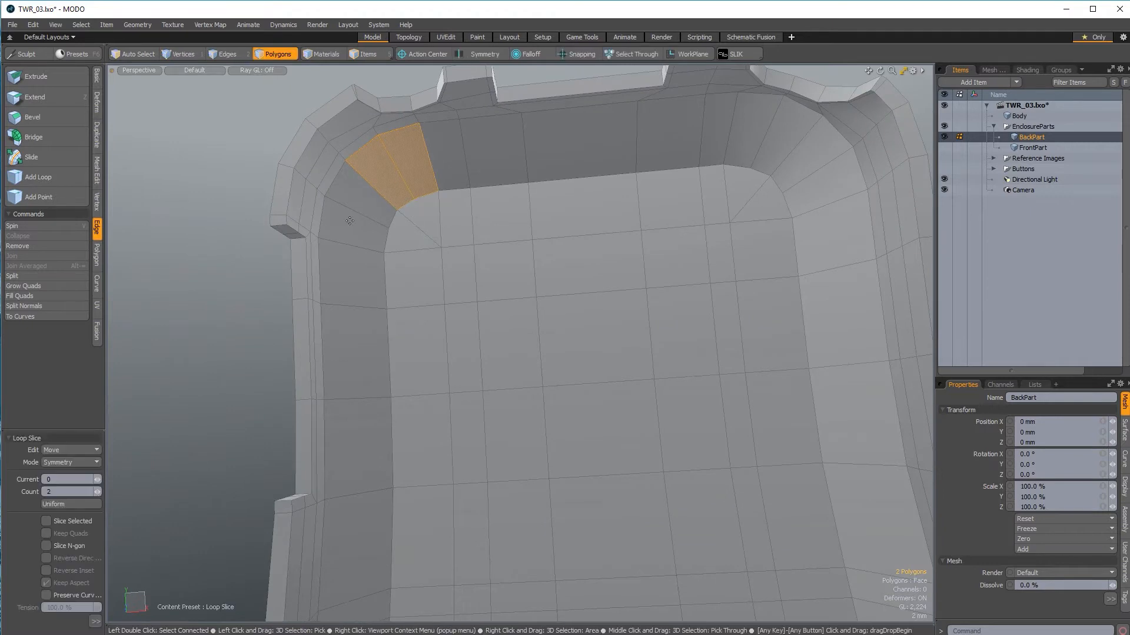
scroll(471, 228, up, 5)
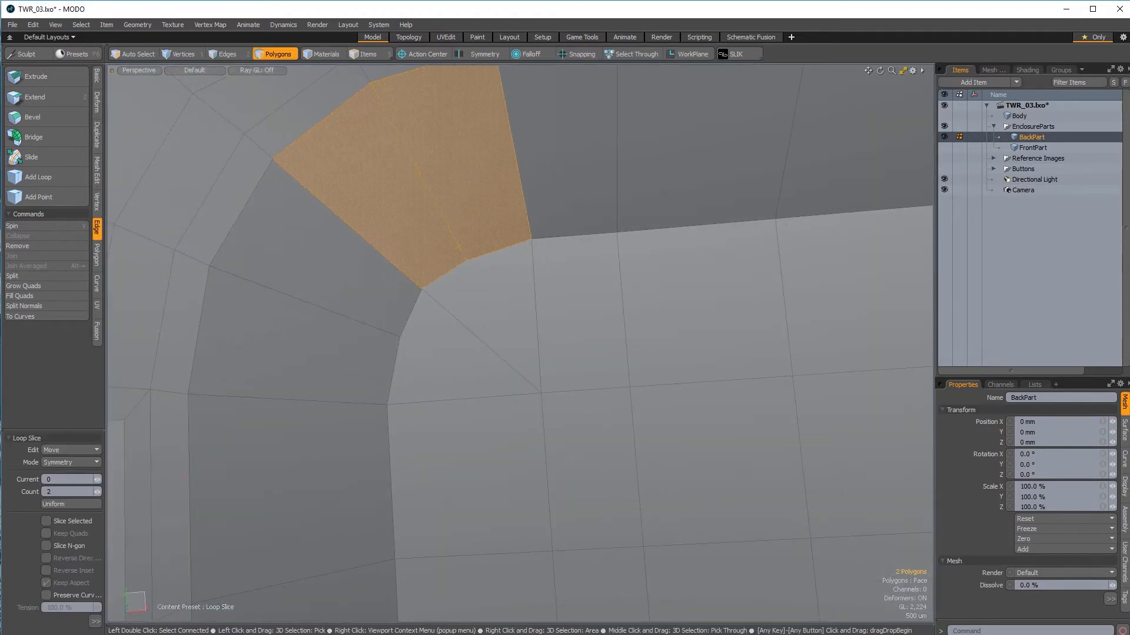
click(470, 229)
drag(466, 240, 462, 251)
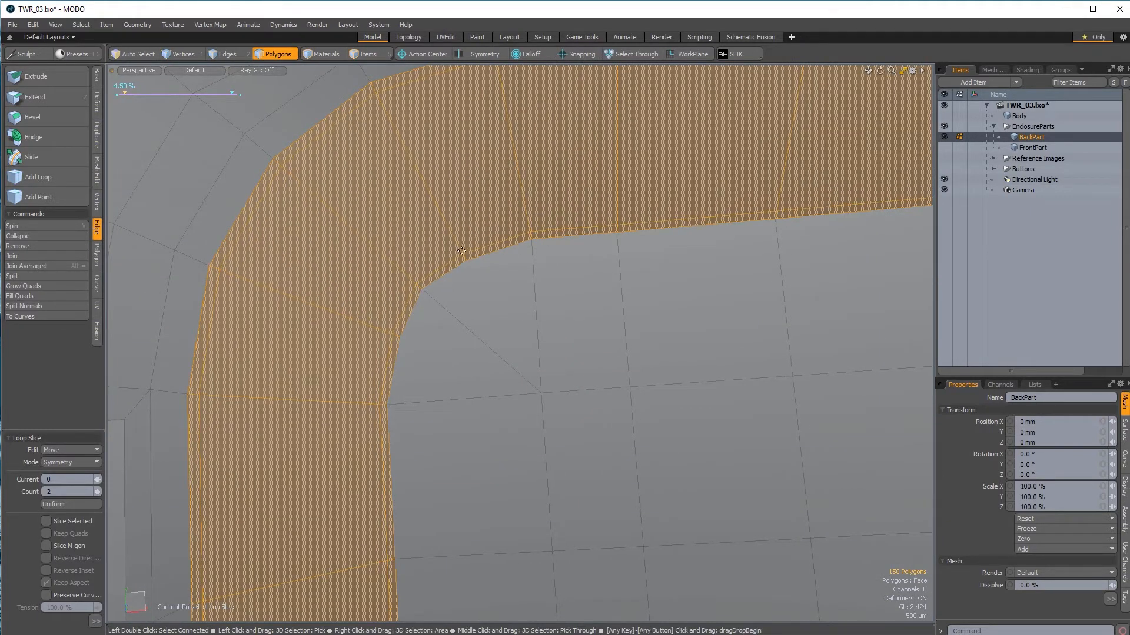
key(q)
Step: Select the inner floor polygons of BackPart, from the rounded corner at the upper end to the two-tier raised box
click(506, 304)
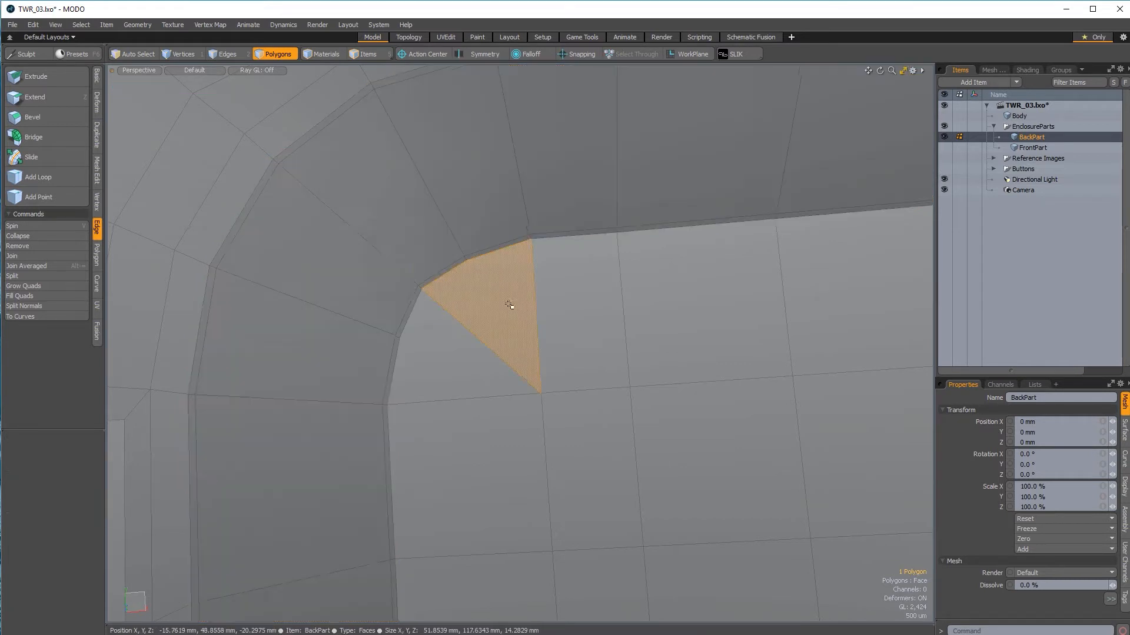
scroll(507, 306, down, 4)
alt+shift+drag(601, 338, 536, 214)
shift+click(430, 210)
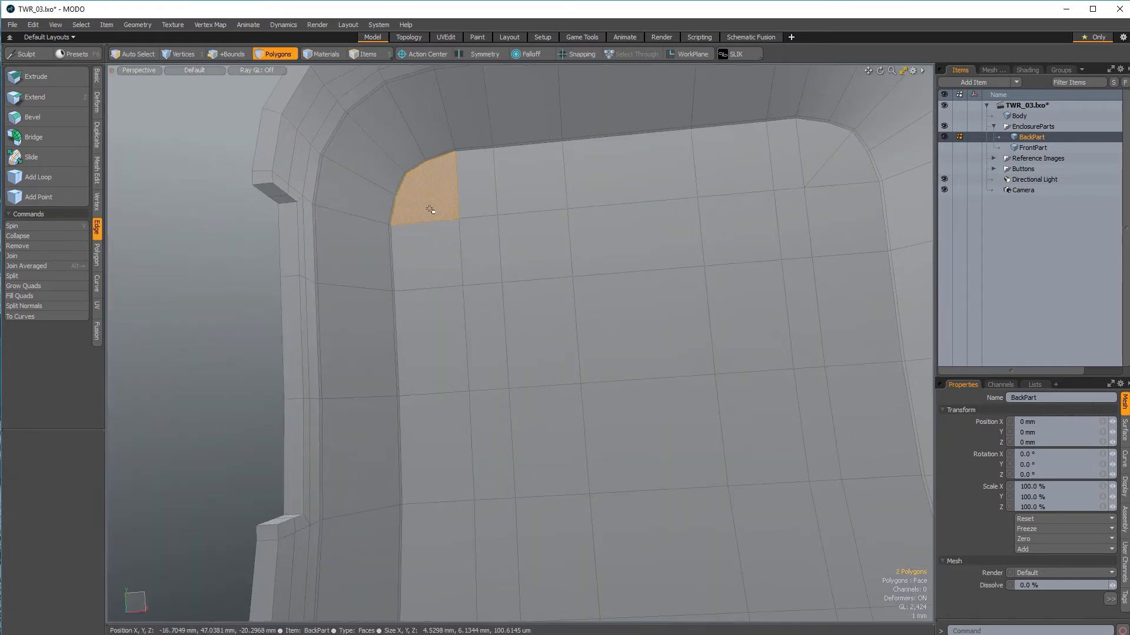
shift+drag(814, 165, 826, 207)
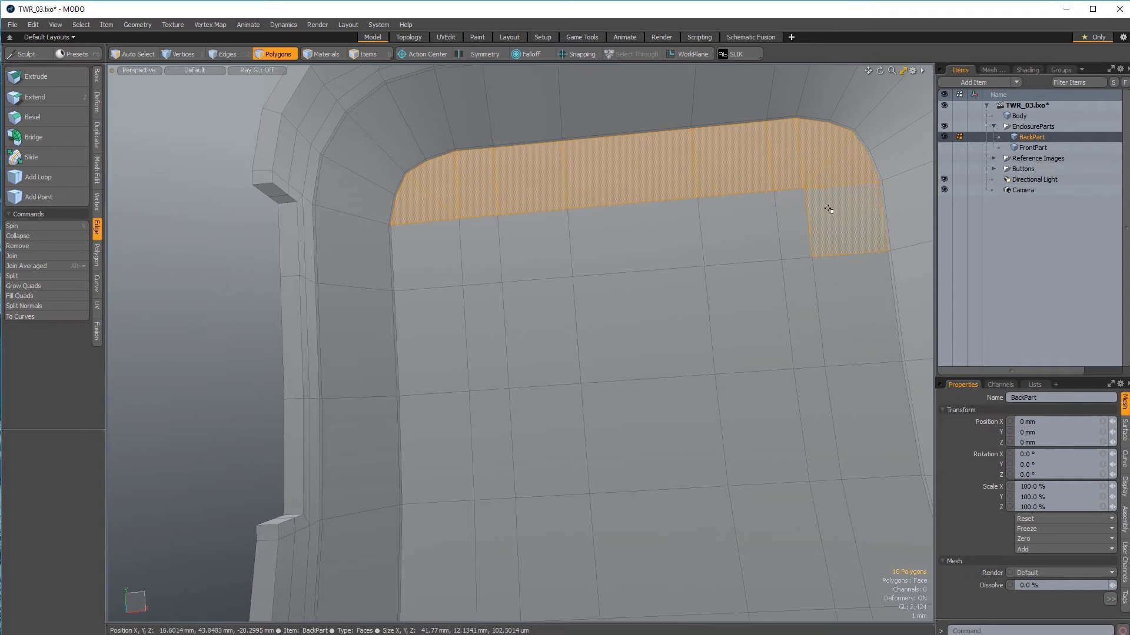
scroll(823, 214, down, 5)
alt+drag(743, 285, 727, 285)
shift+drag(635, 186, 763, 180)
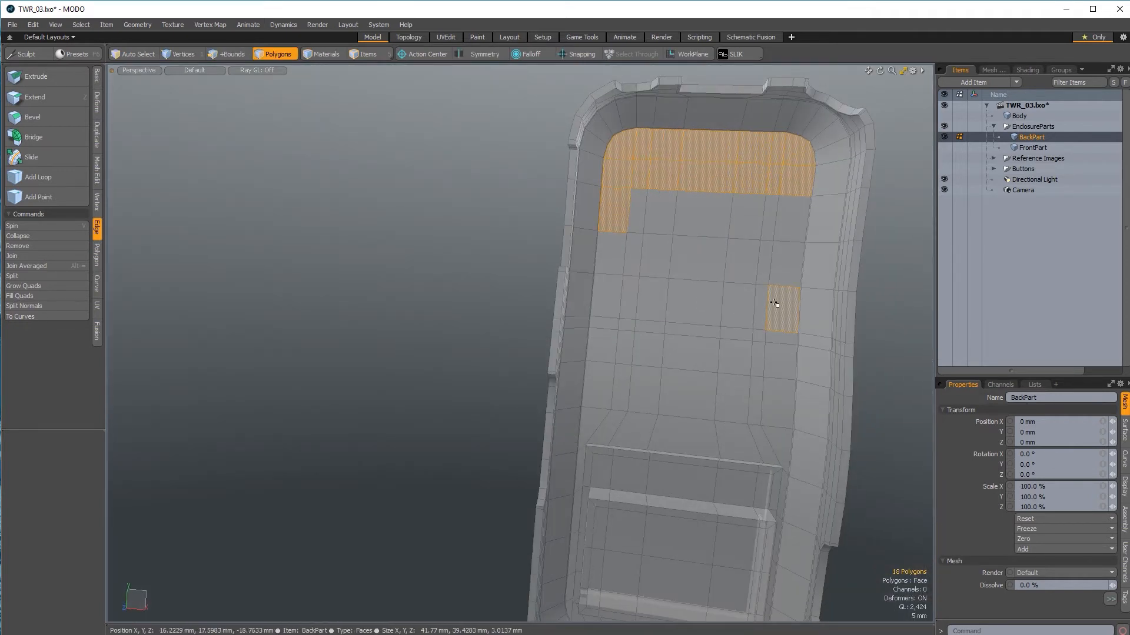
key(shift+g)
ctrl+alt+drag(751, 313, 730, 329)
alt+shift+drag(730, 329, 654, 365)
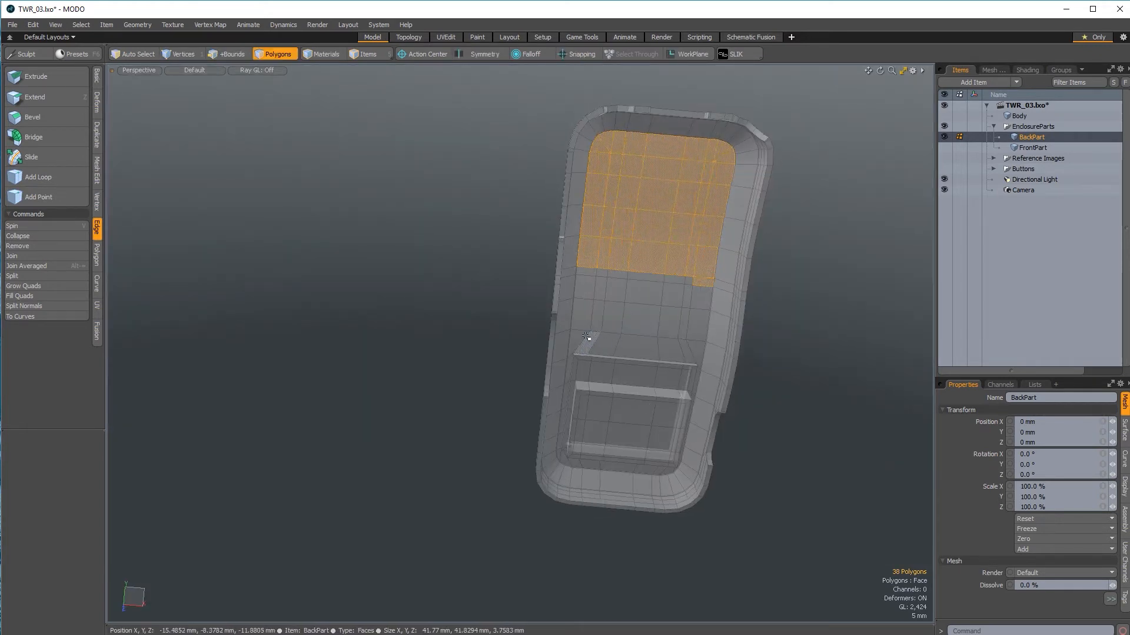
key(shift+g)
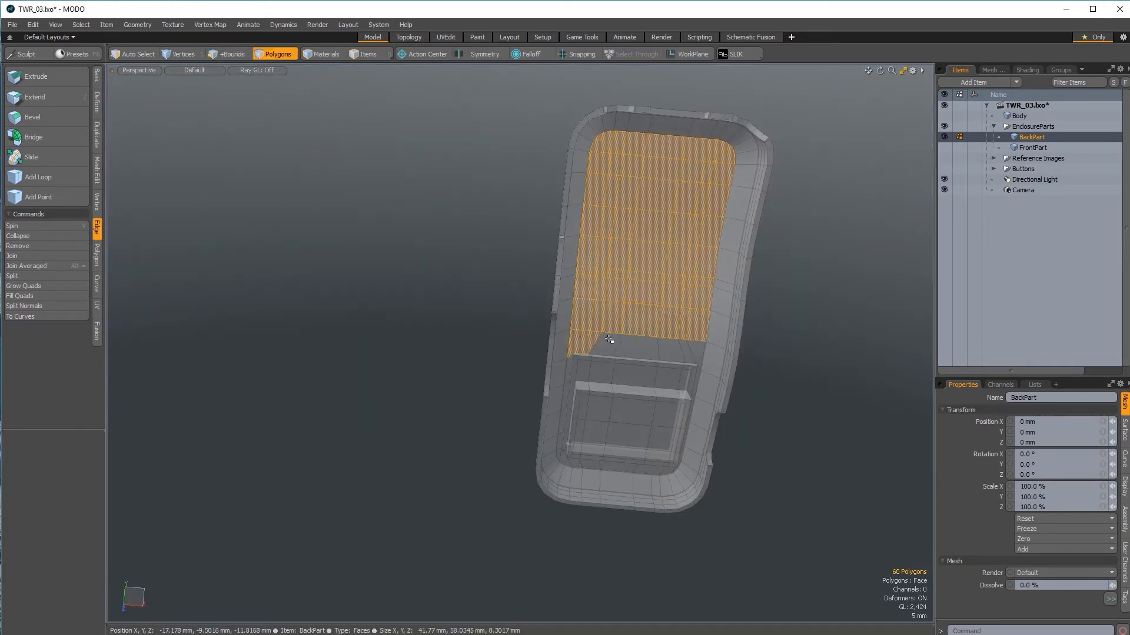
Step: Add the remaining floor polygons along the sides and lower end of the raised box to the selection
alt+drag(714, 375, 734, 338)
ctrl+alt+drag(600, 370, 671, 282)
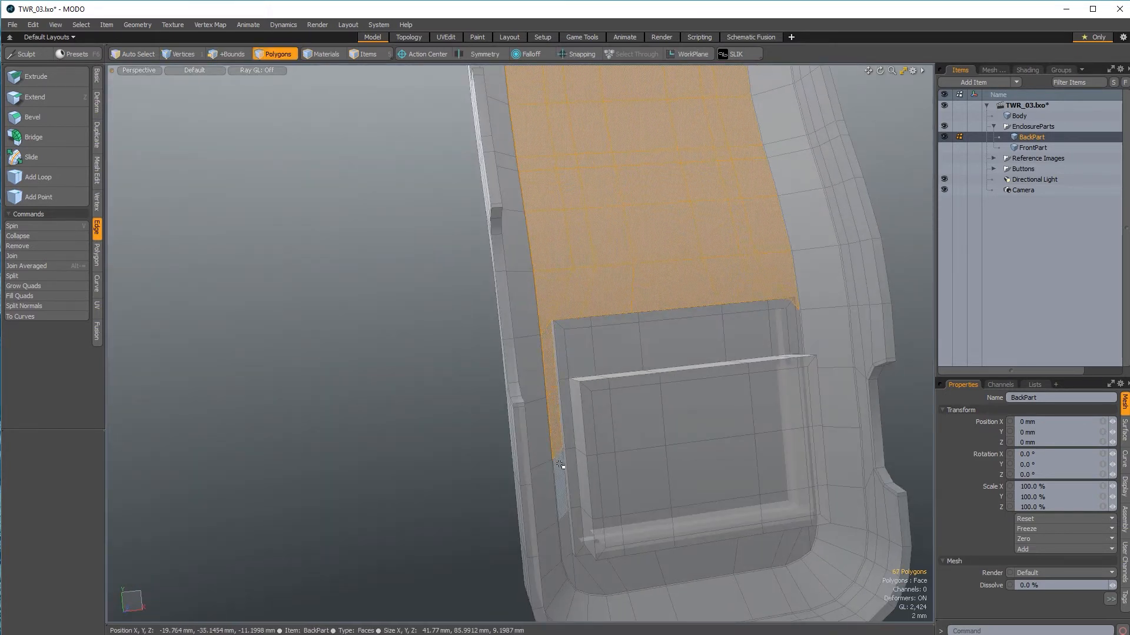
shift+drag(573, 569, 629, 577)
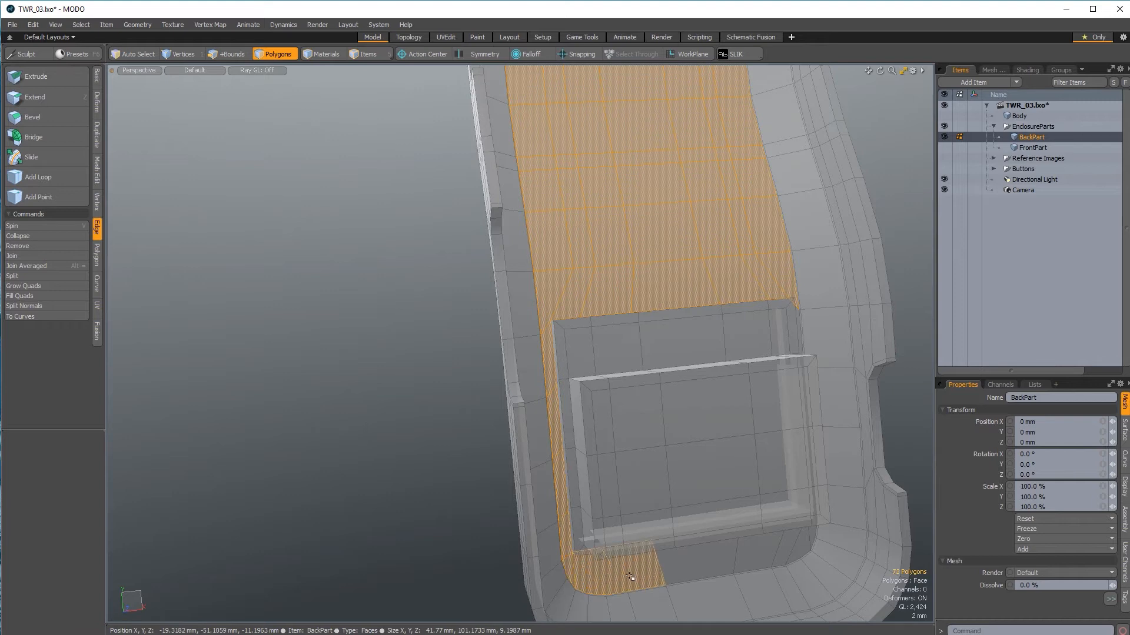
alt+drag(747, 498, 514, 474)
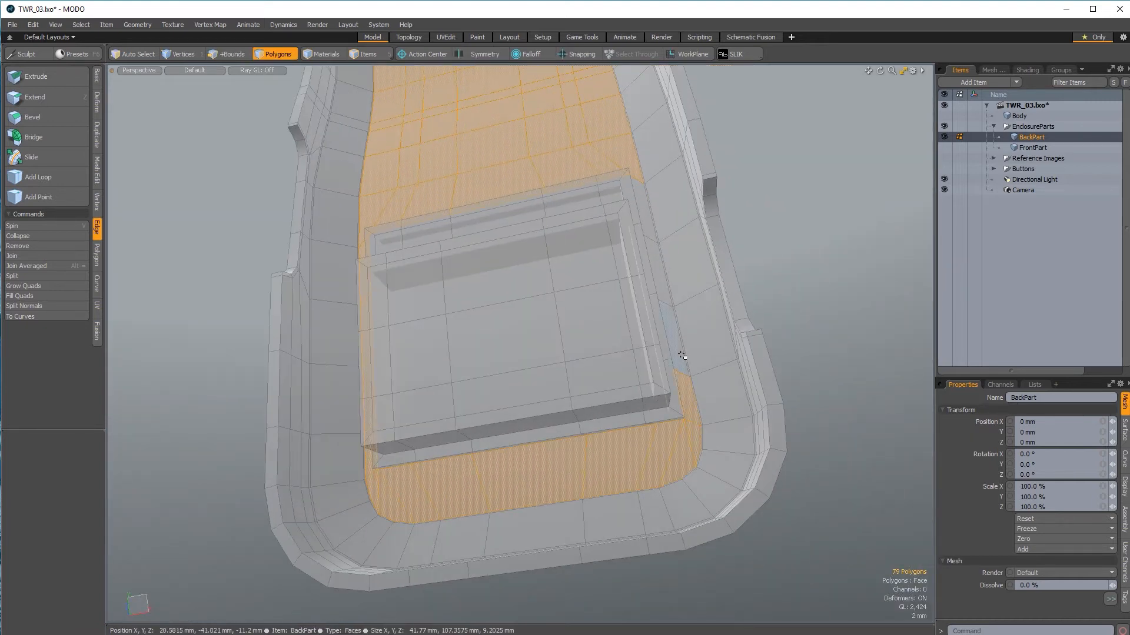
alt+drag(647, 225, 658, 345)
Step: Inset the selected inner floor polygons of BackPart by 320 um with Bevel
key(b)
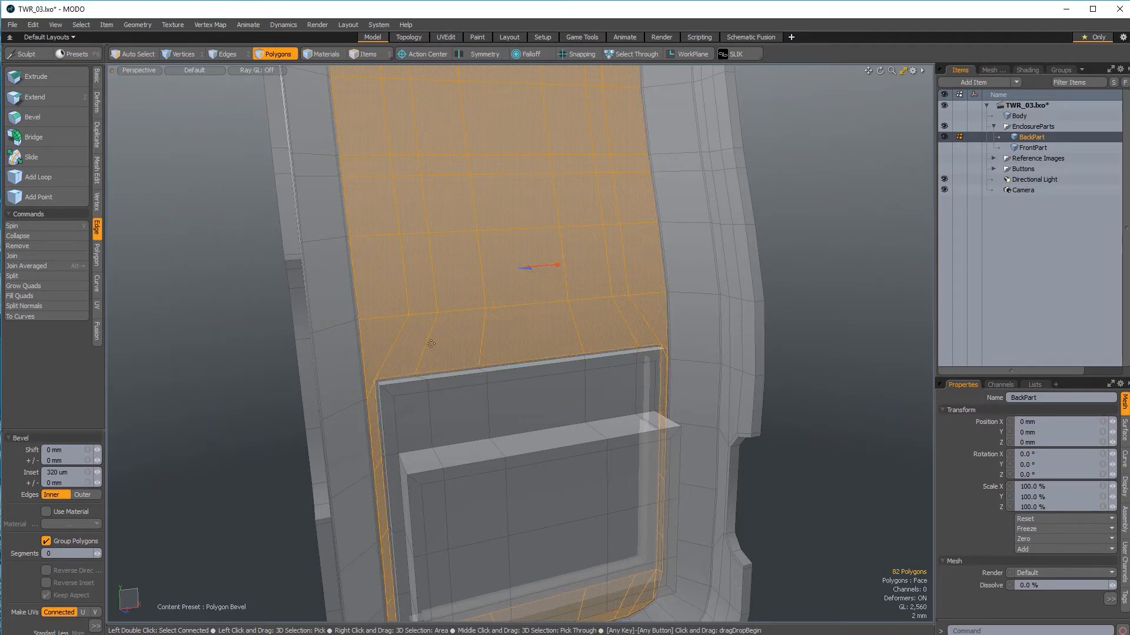
ctrl+alt+drag(429, 386, 677, 294)
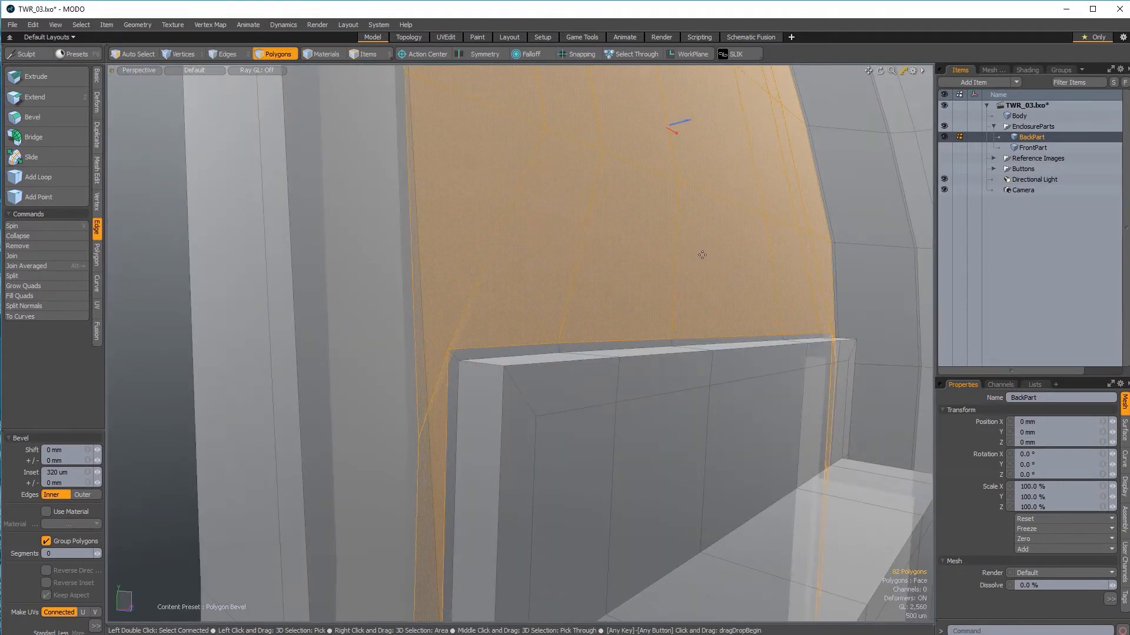
key(q)
alt+drag(734, 260, 331, 328)
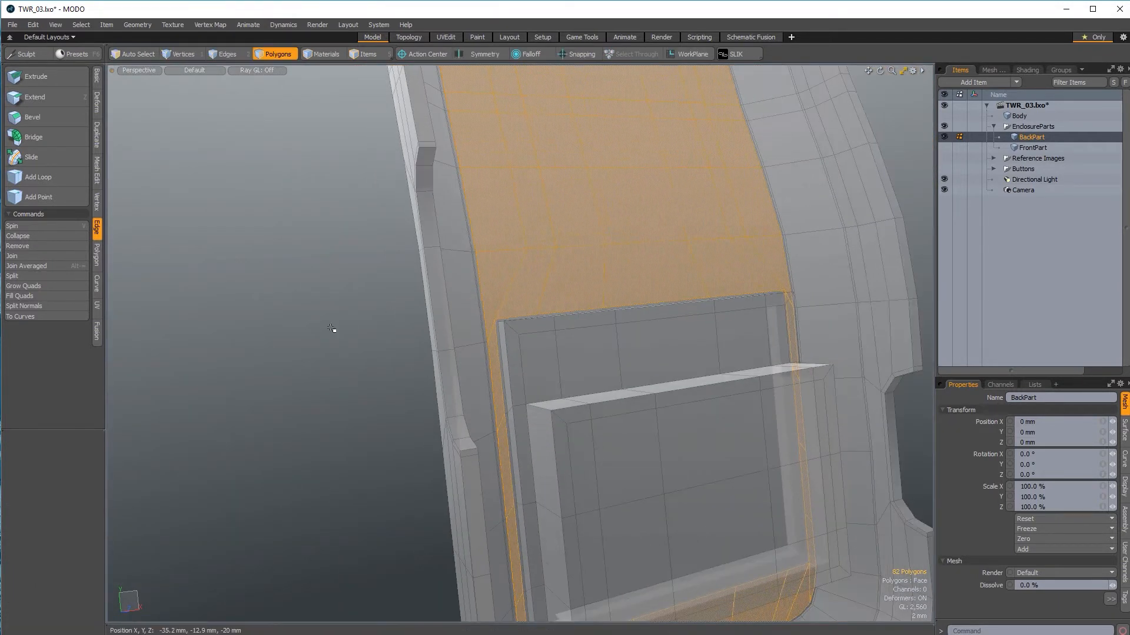
click(332, 328)
Step: Select the four short edges crossing the new floor border beside the raised box's two upper corners
ctrl+alt+drag(676, 234, 692, 260)
alt+drag(692, 260, 518, 308)
alt+drag(518, 308, 646, 403)
ctrl+alt+drag(512, 348, 549, 377)
alt+drag(549, 376, 494, 433)
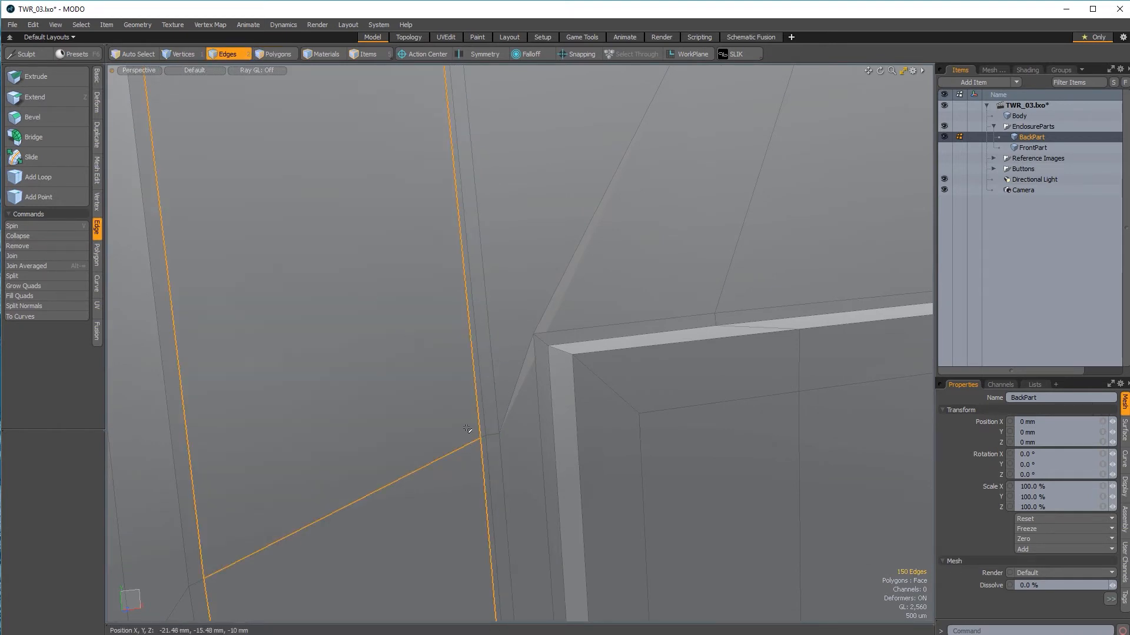
click(491, 438)
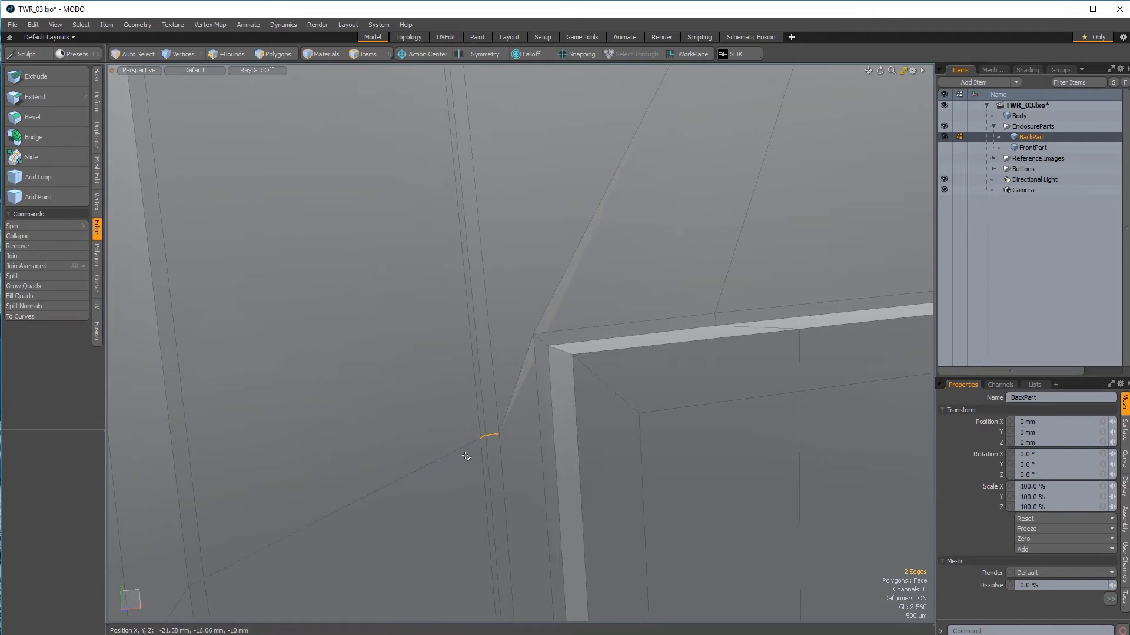
ctrl+alt+drag(554, 409, 500, 406)
alt+shift+drag(628, 396, 295, 368)
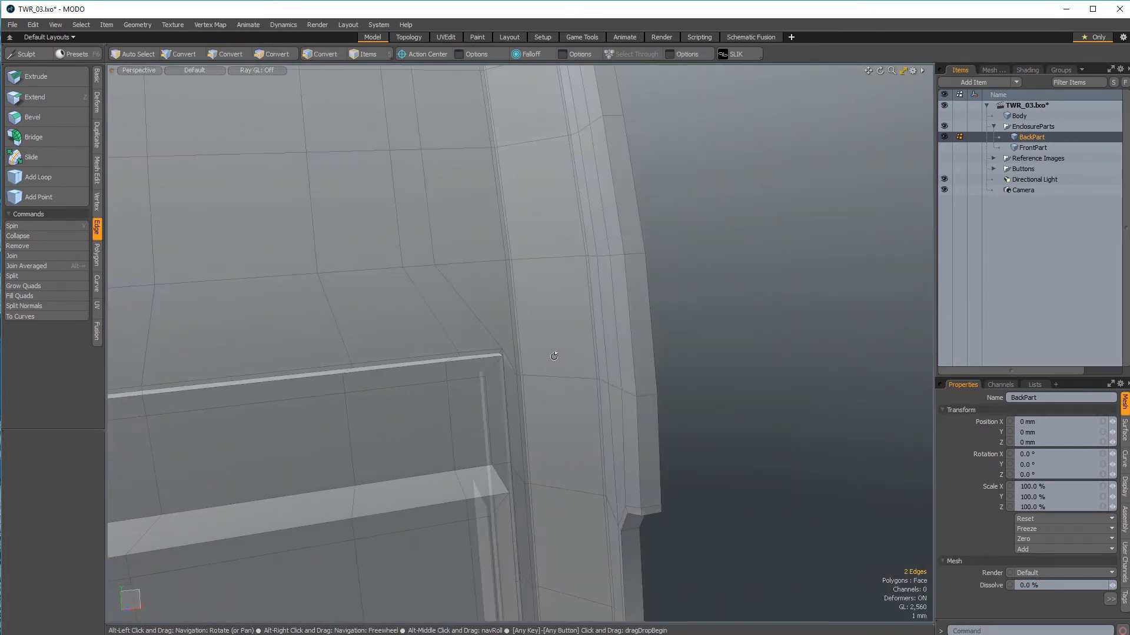
ctrl+alt+drag(524, 378, 673, 377)
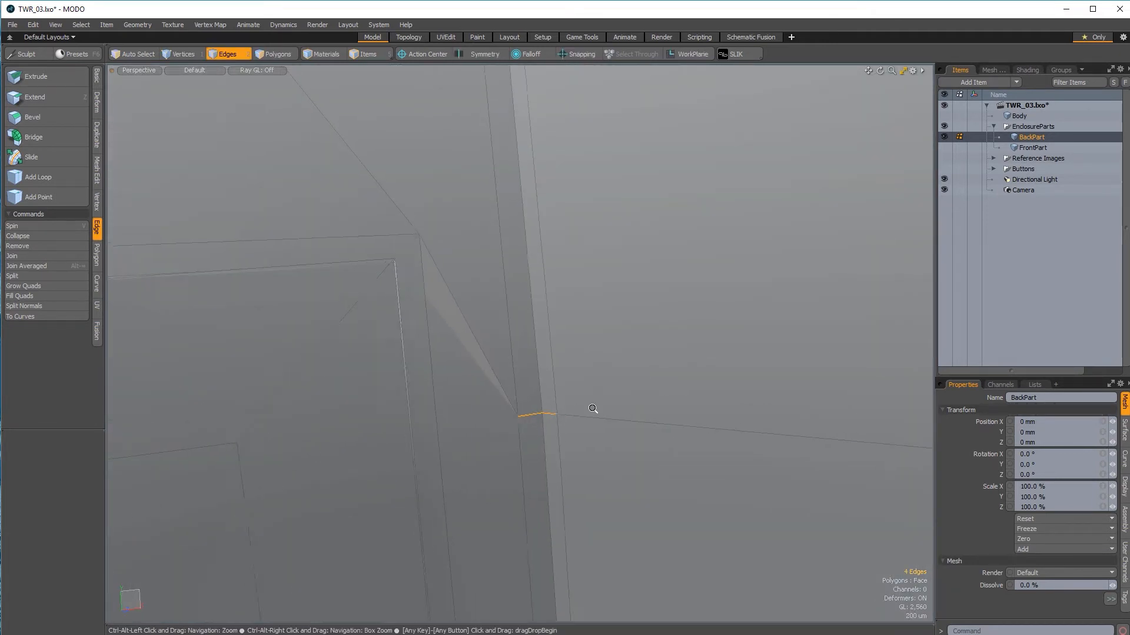
ctrl+alt+drag(593, 409, 689, 277)
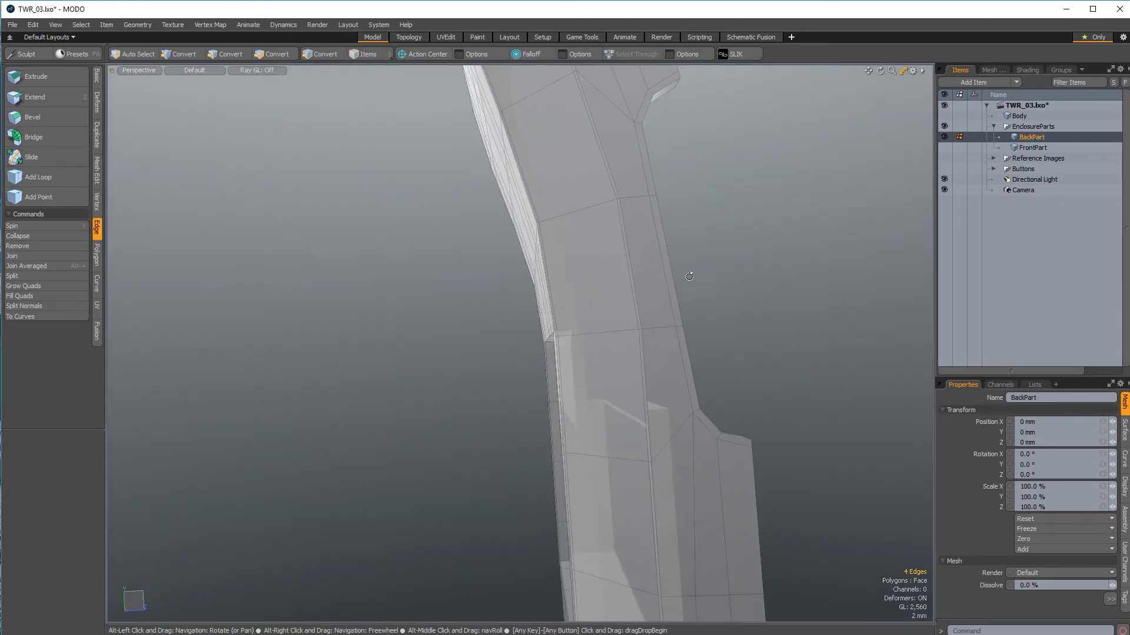
alt+drag(585, 316, 216, 286)
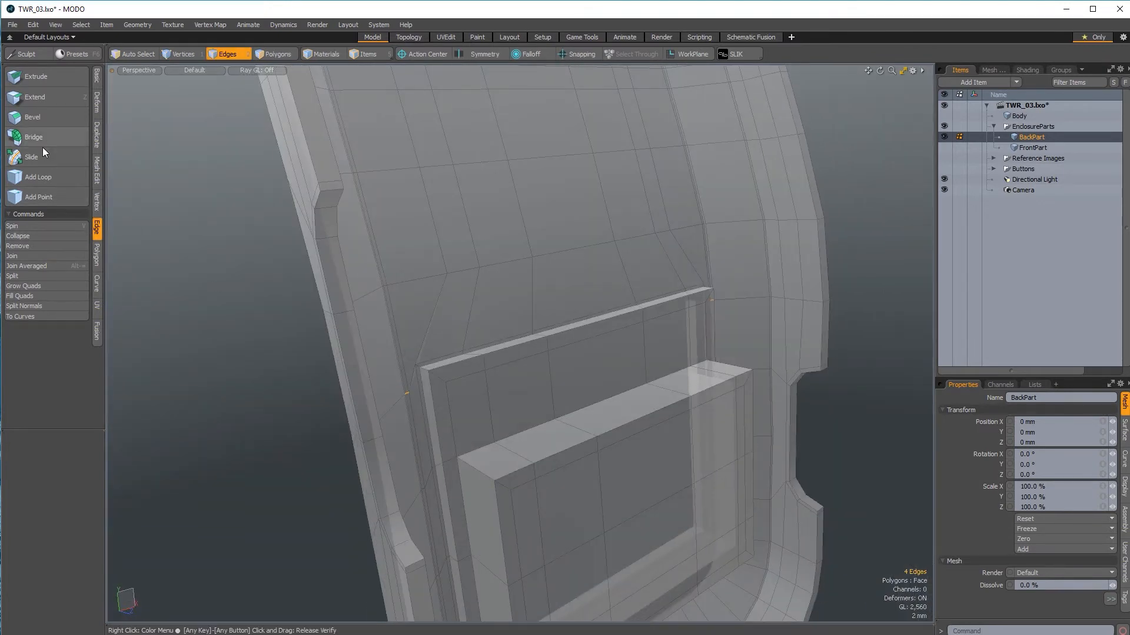
Step: Slide the four short edges along the floor border until they are level with the raised box's upper corners
click(41, 155)
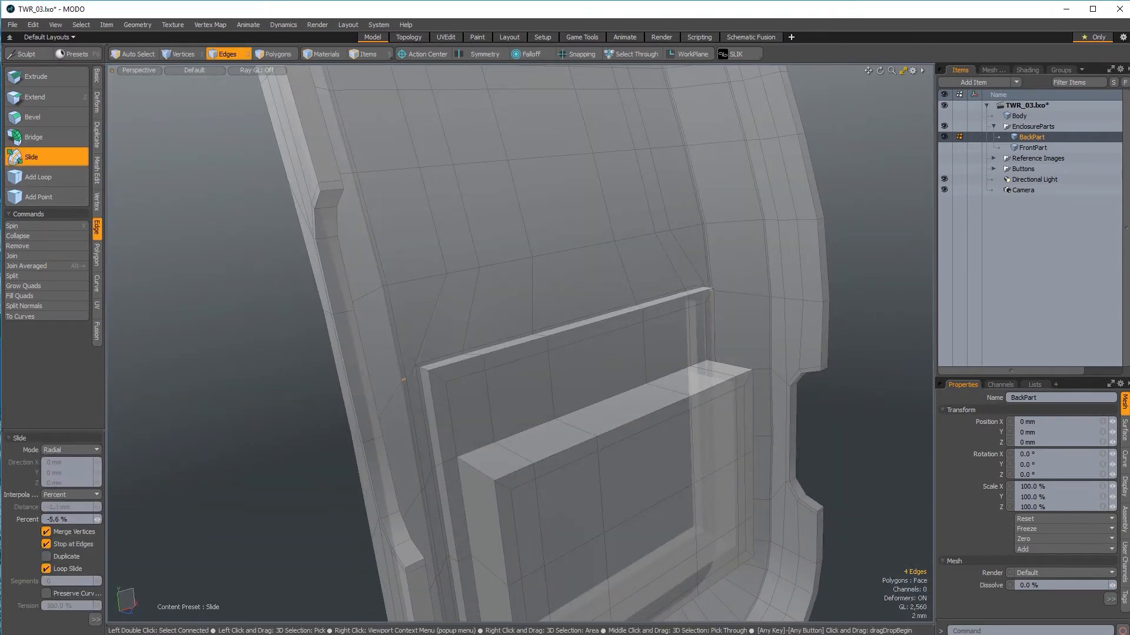
key(space)
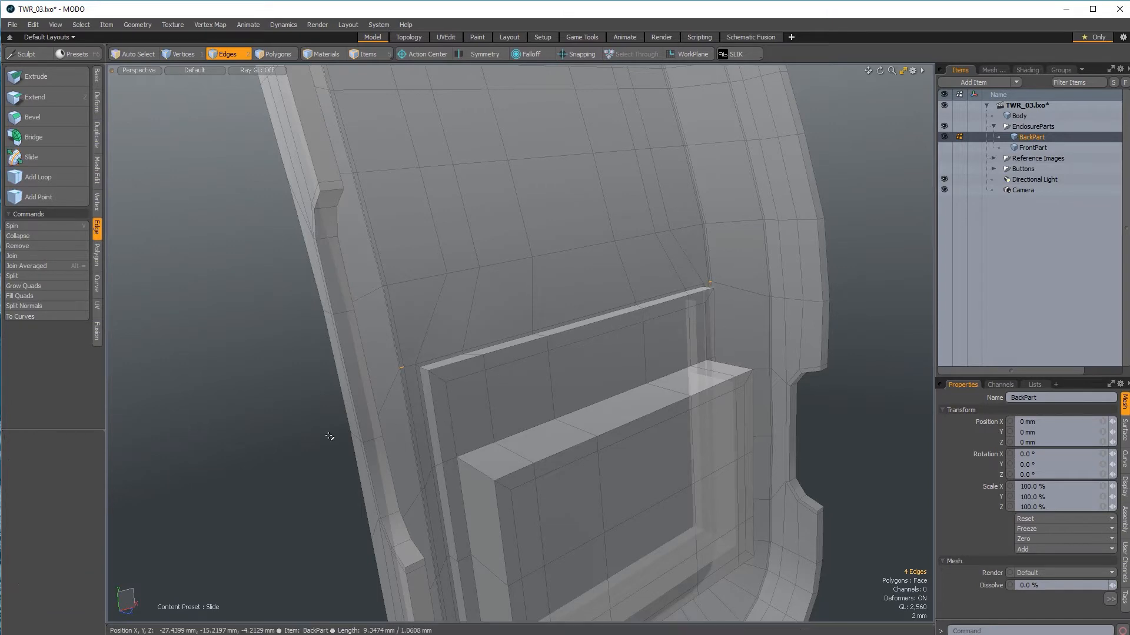
alt+drag(379, 409, 592, 389)
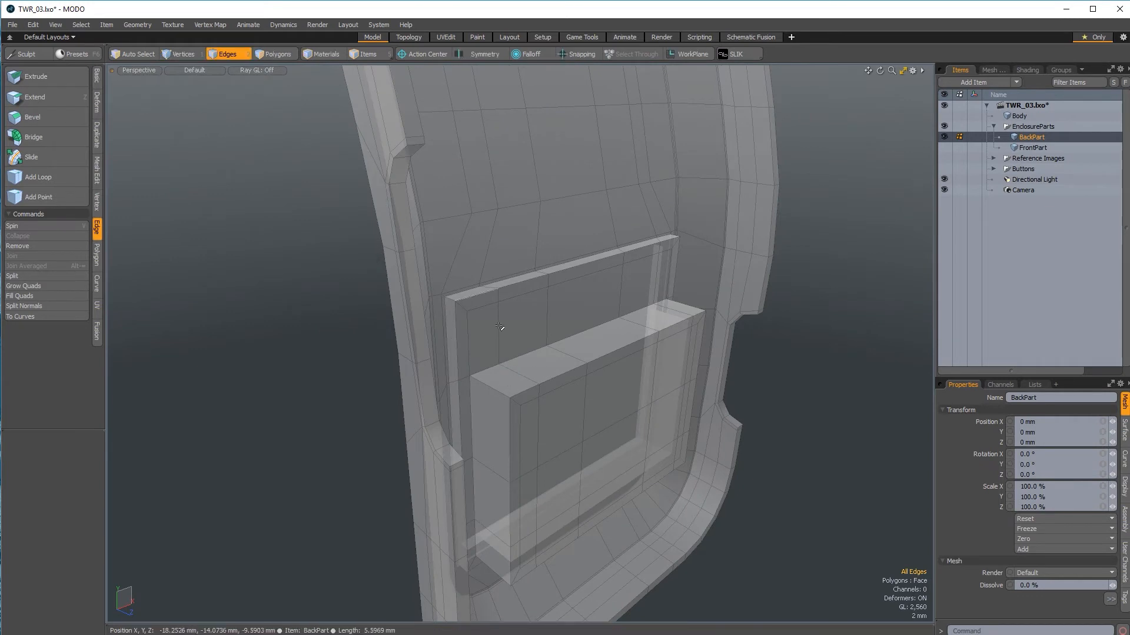
Step: Loop Slice the side walls of both tiers of the raised box with two symmetric loops at 6.00 %
ctrl+alt+drag(480, 269, 494, 289)
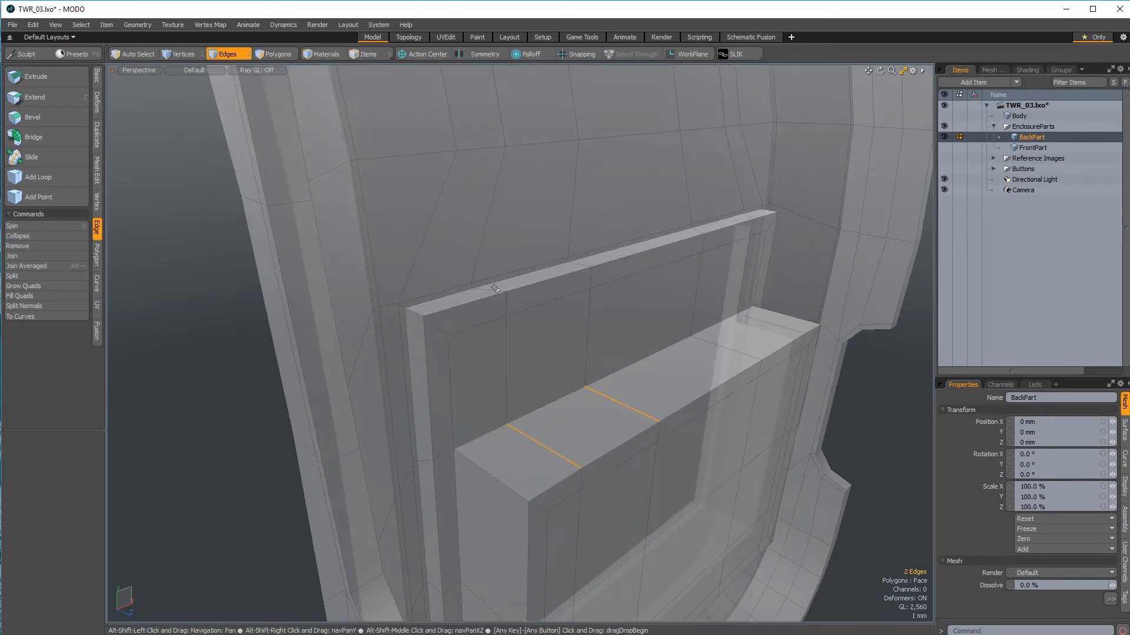
key(alt+c)
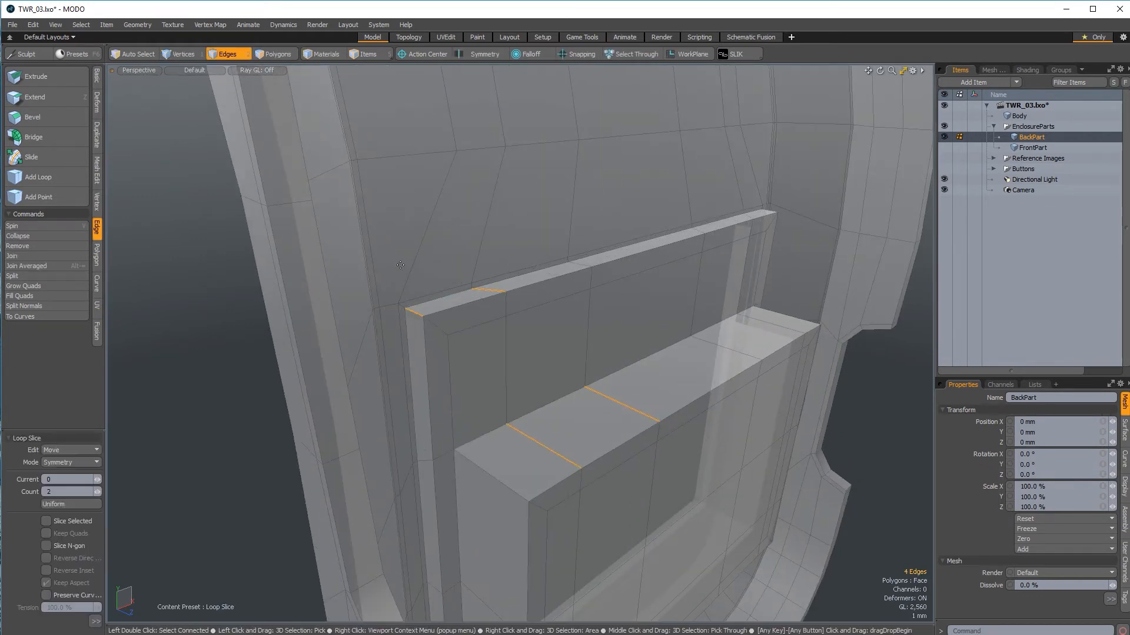
ctrl+alt+drag(420, 313, 477, 325)
click(477, 325)
drag(124, 93, 127, 93)
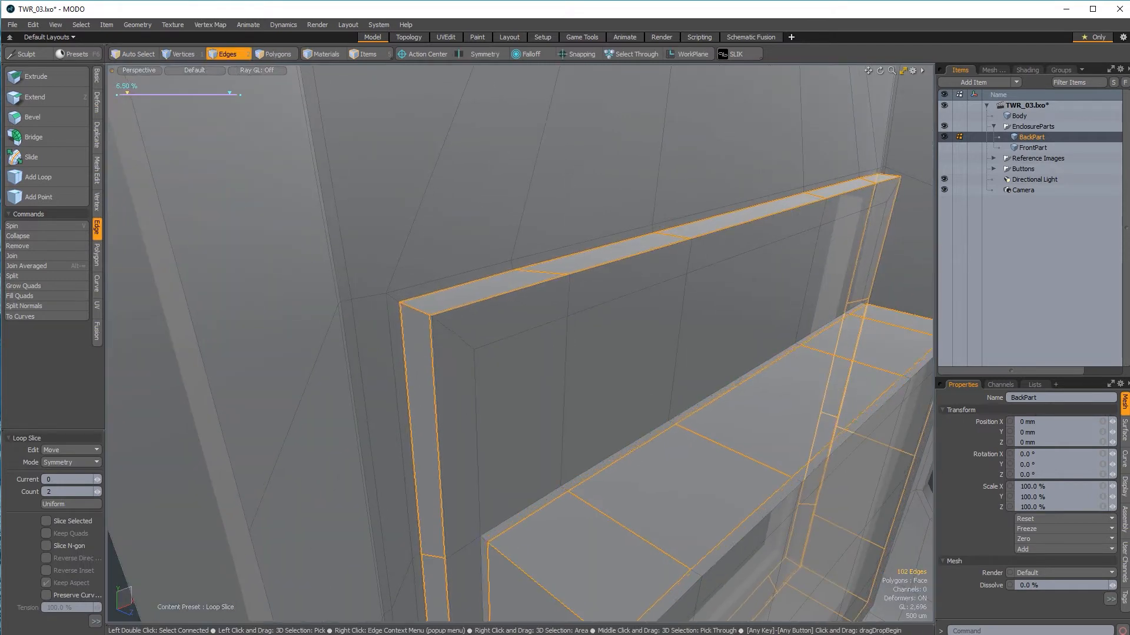
drag(433, 324, 574, 475)
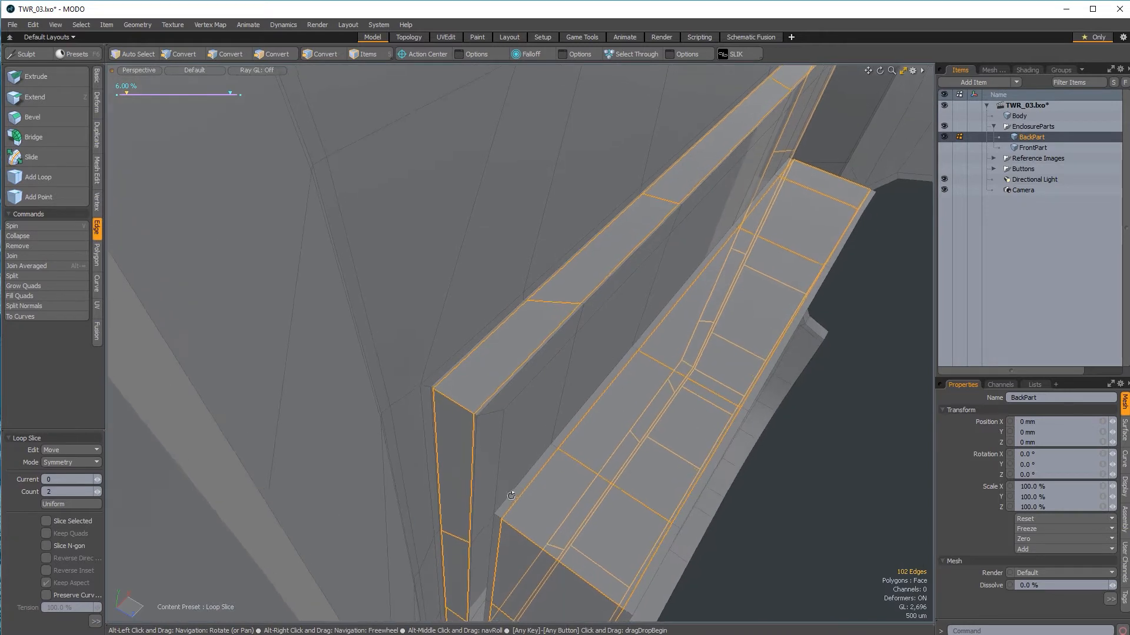
key(space)
Step: Remove the two new edge loops from the side wall of the raised box's upper tier
mouse_move(660, 481)
alt+mouse_down()
mouse_move(695, 506)
mouse_move(672, 475)
alt+mouse_up()
click(756, 473)
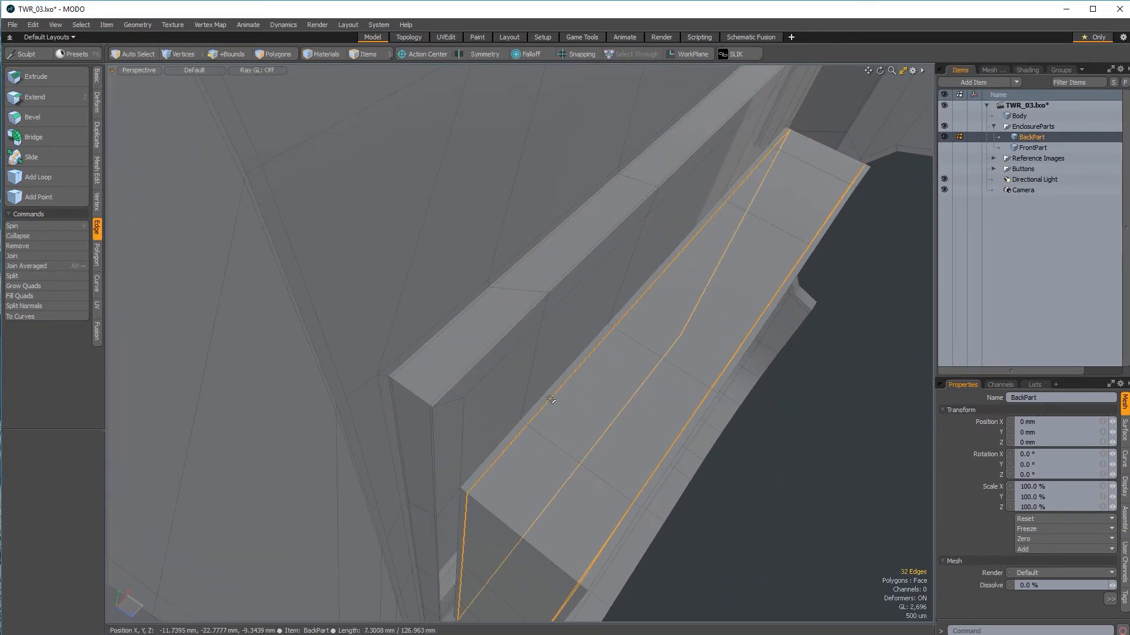
click(601, 451)
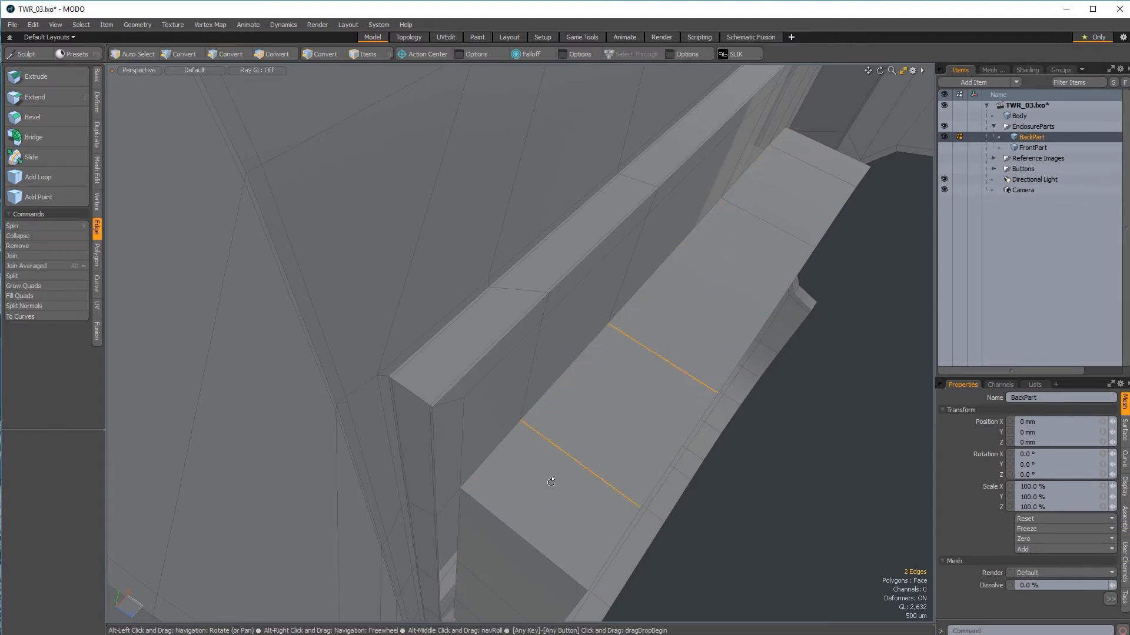
Step: Loop Slice the side wall of the raised box's upper tier with two symmetric loops at 3.50 %
key(alt+c)
click(531, 426)
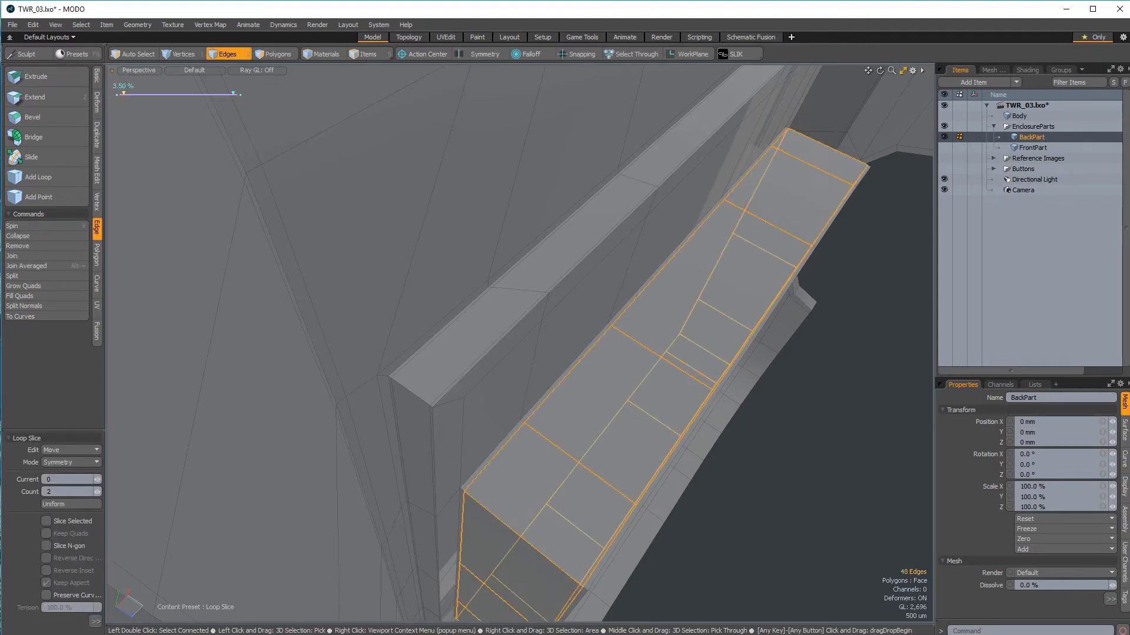
key(q)
click(816, 489)
alt+drag(813, 500, 622, 327)
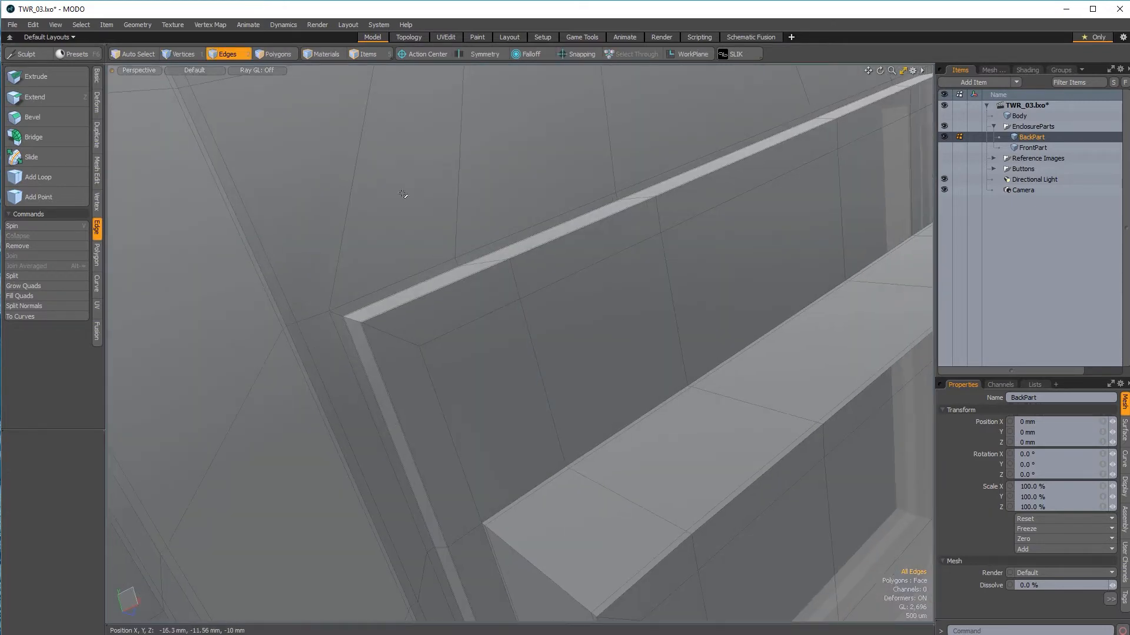
Step: Select every polygon of the lower tier's flat face surrounding the upper tier of the raised box
click(261, 56)
drag(410, 332, 417, 363)
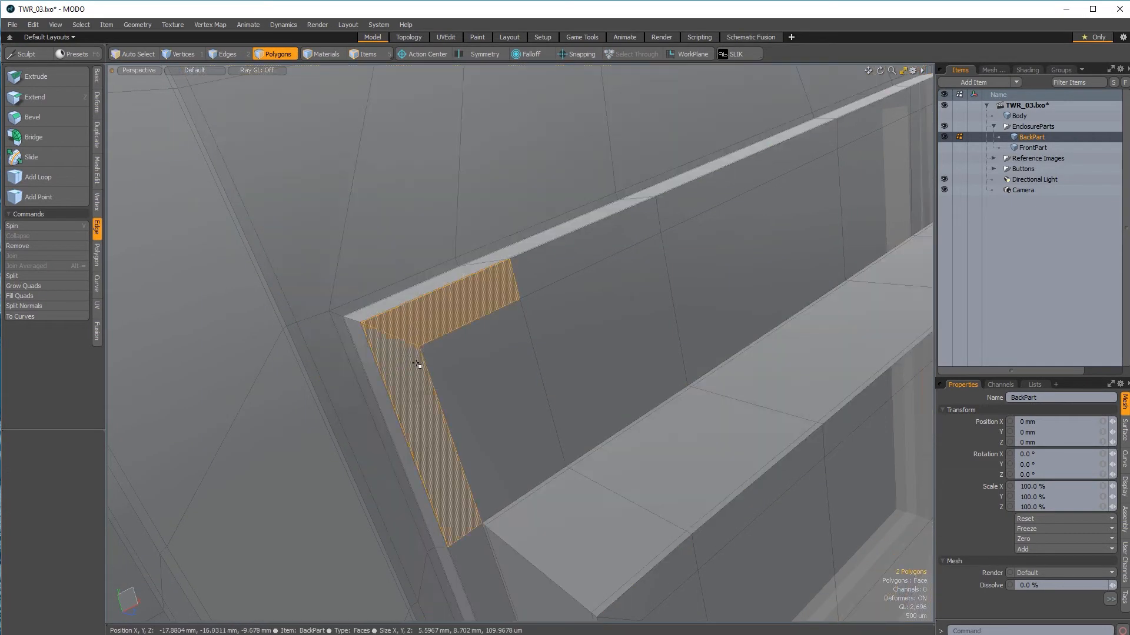
key(l)
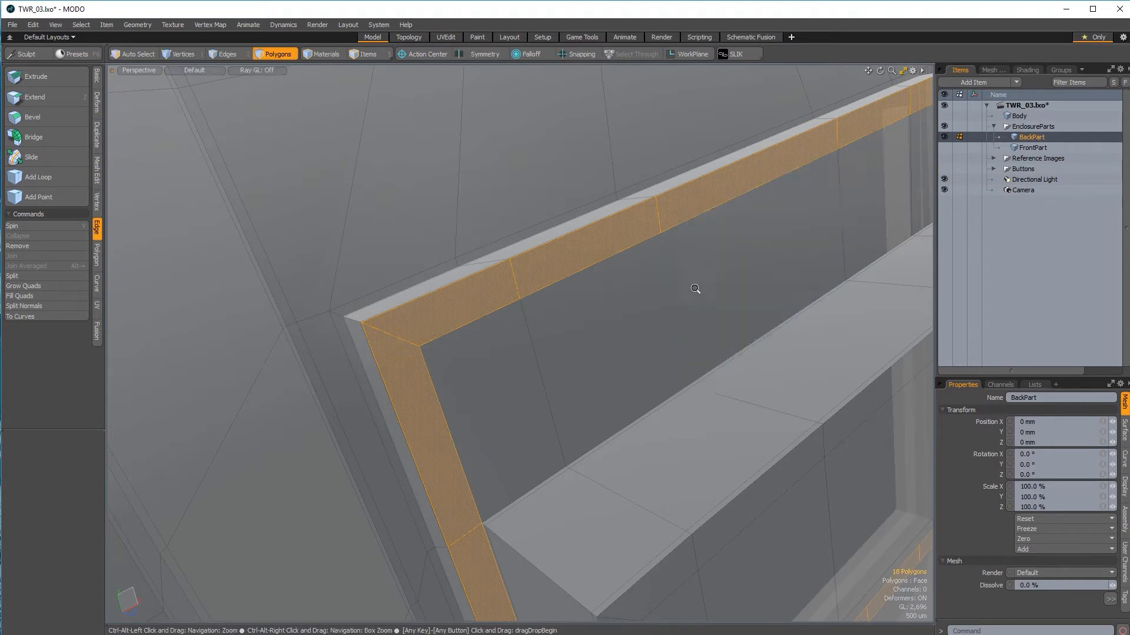
mouse_move(696, 290)
alt+mouse_down()
mouse_move(578, 402)
mouse_move(498, 364)
alt+mouse_up()
shift+drag(747, 220, 407, 387)
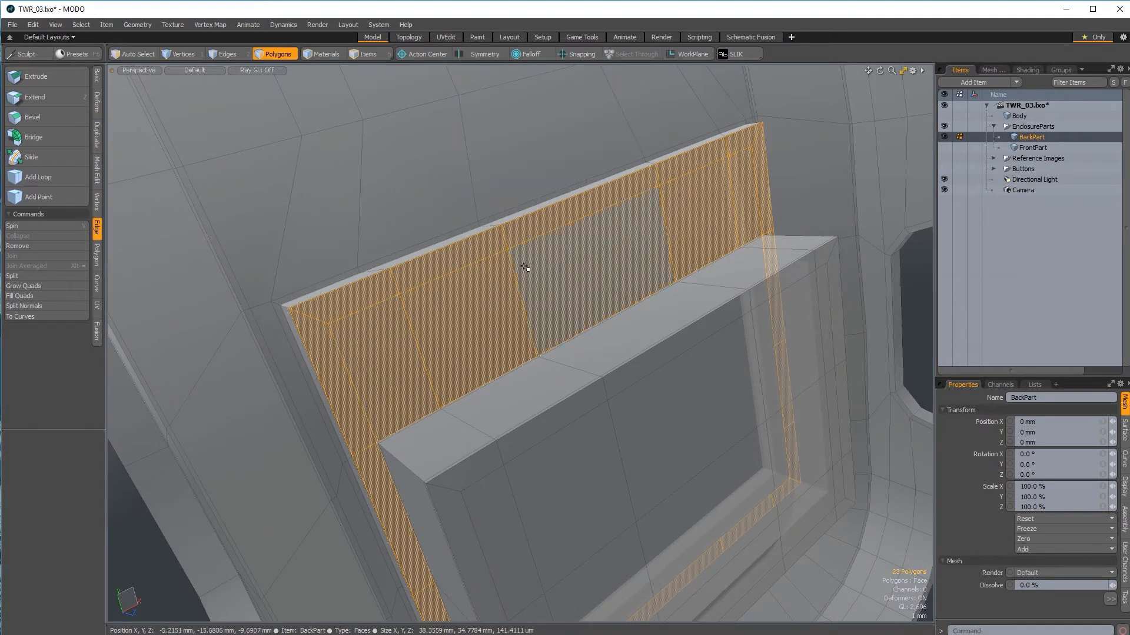
alt+drag(525, 267, 506, 468)
Step: Inset the lower tier's selected face polygons by 320 um with Bevel
key(b)
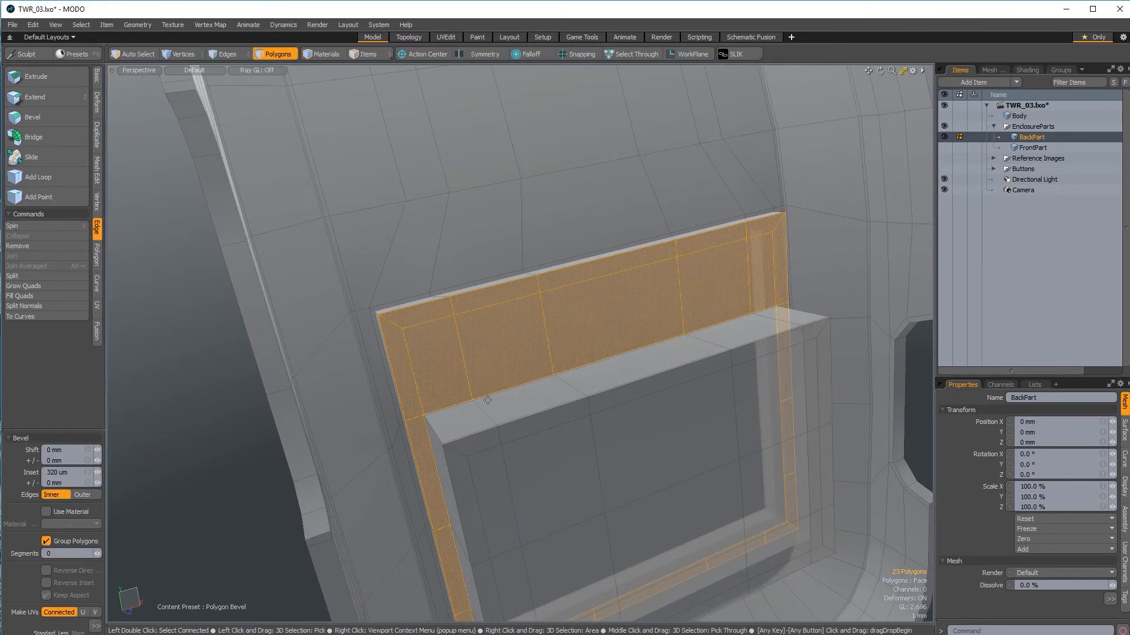
click(93, 623)
click(181, 596)
key(q)
click(177, 487)
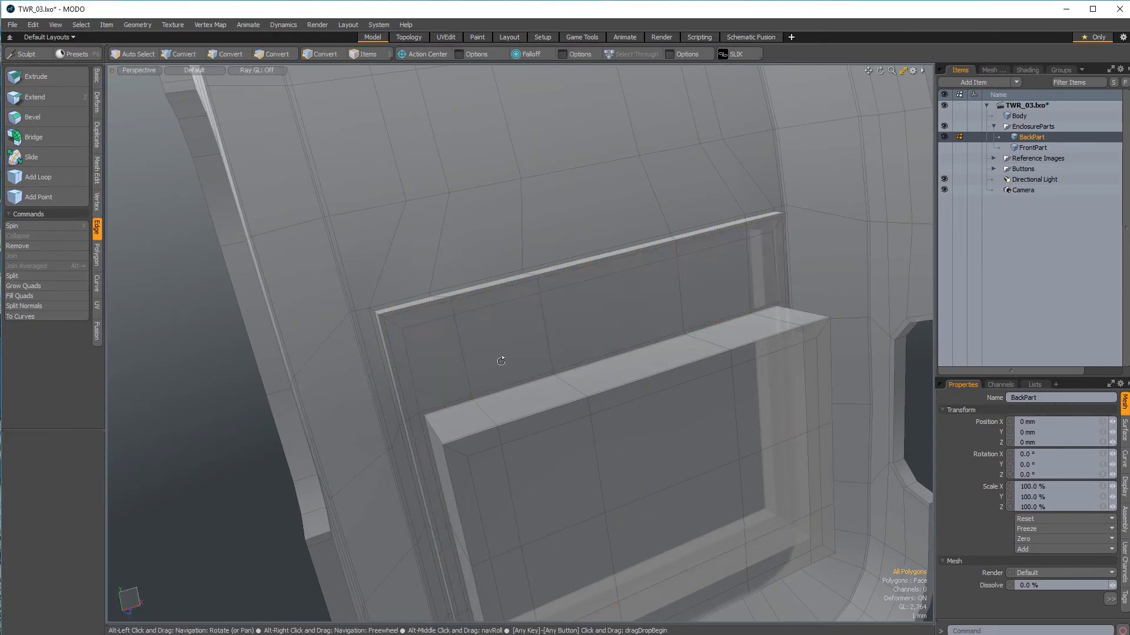
Step: Preview BackPart as a subdivision surface, examine its interior edges and return to the regular polygon display
alt+drag(501, 361, 607, 453)
key(shift+Tab)
scroll(671, 369, down, 4)
alt+shift+drag(606, 453, 815, 341)
key(shift+Tab)
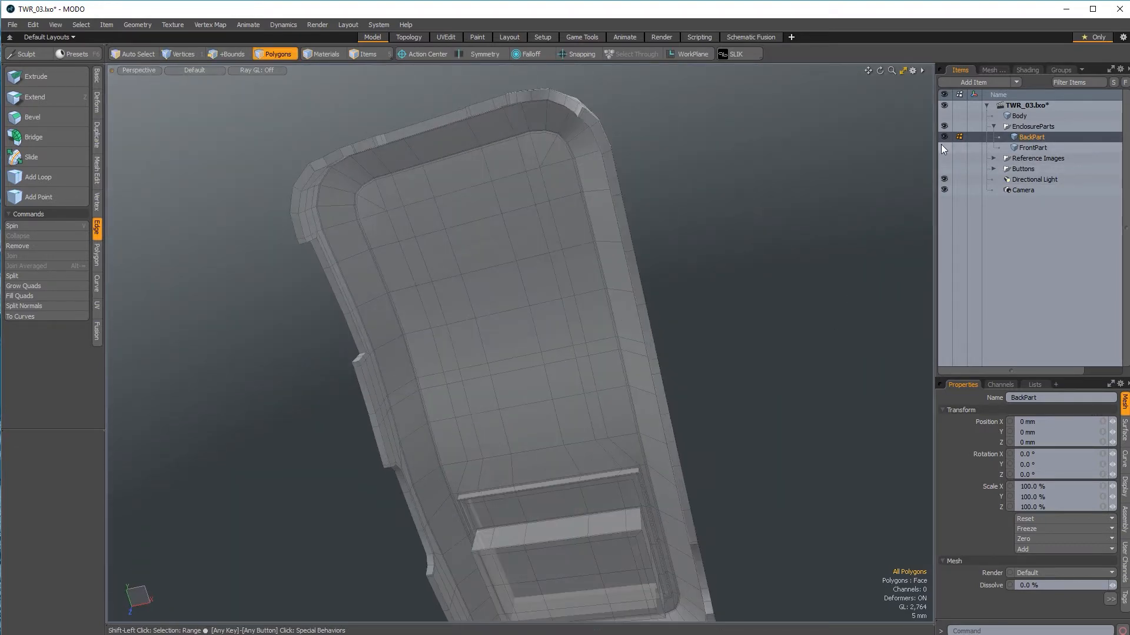
Step: Show FrontPart and make both FrontPart and BackPart the active meshes
click(945, 148)
click(1037, 146)
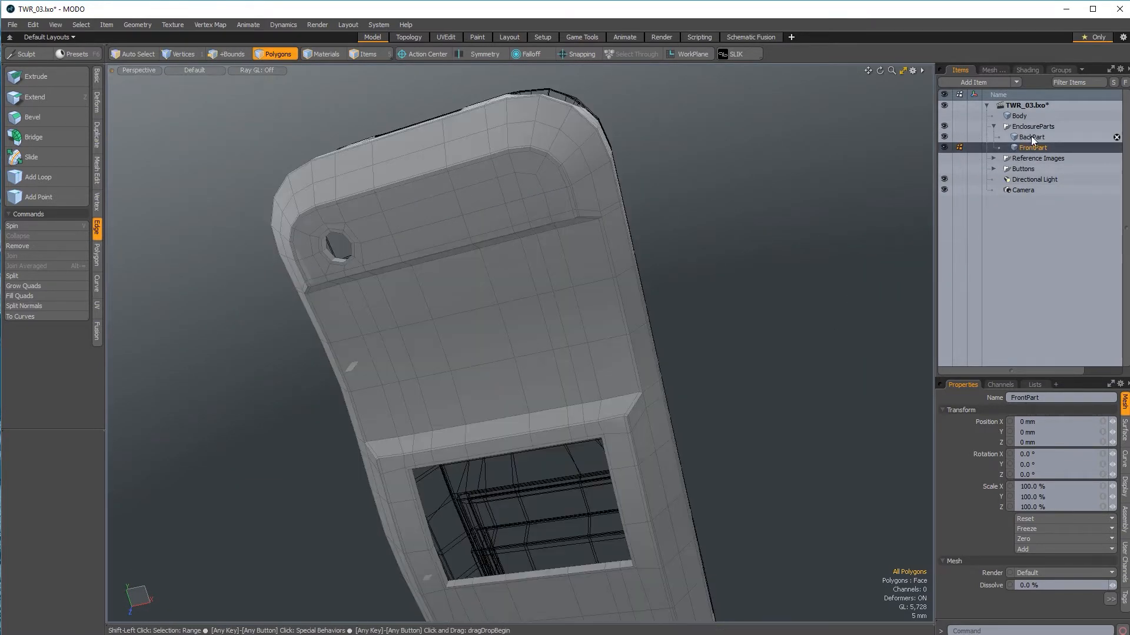
ctrl+click(1031, 137)
Step: Examine the seam between FrontPart and BackPart around the side and end openings for gaps and mismatched rim edges
ctrl+alt+drag(677, 284, 786, 276)
alt+drag(651, 301, 549, 351)
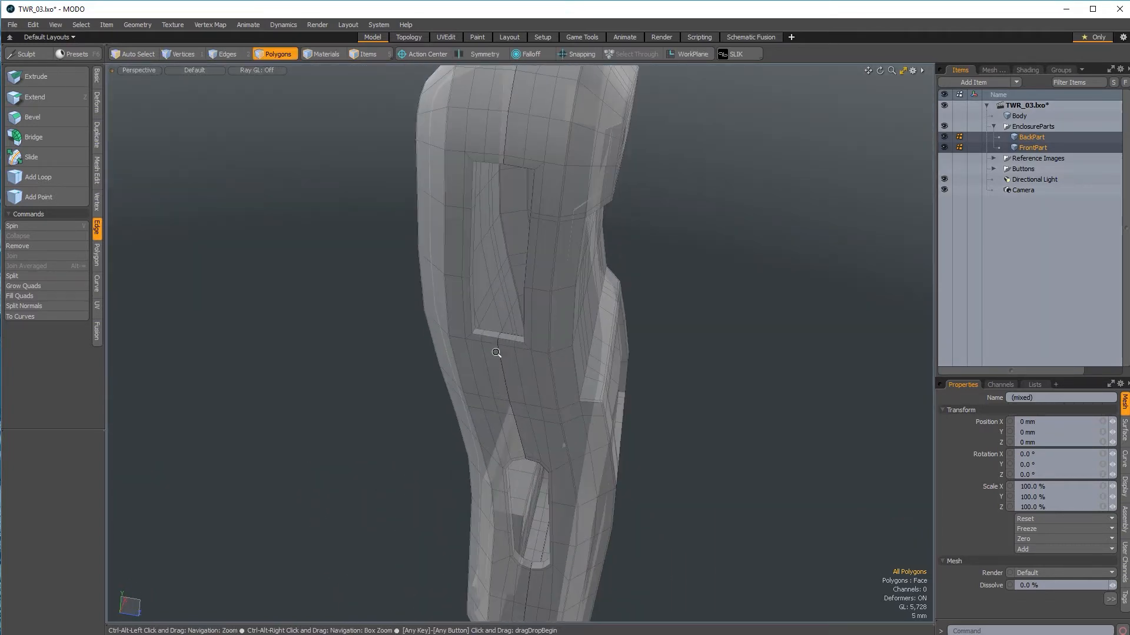
alt+drag(681, 412, 711, 310)
ctrl+alt+drag(498, 296, 628, 396)
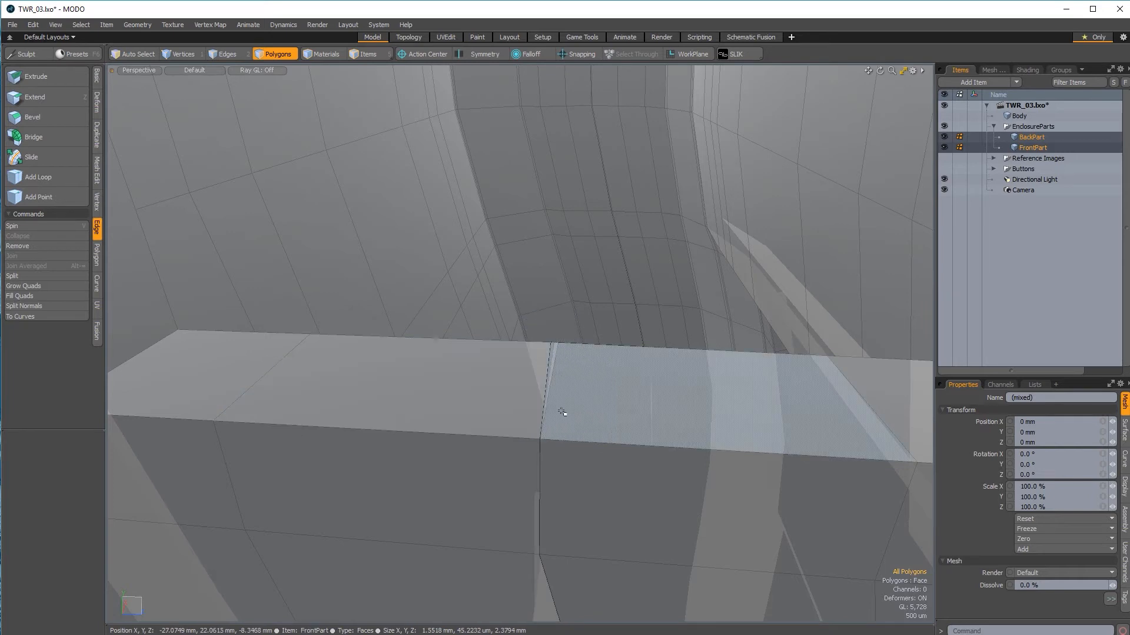
alt+drag(563, 412, 553, 307)
ctrl+alt+drag(573, 346, 618, 353)
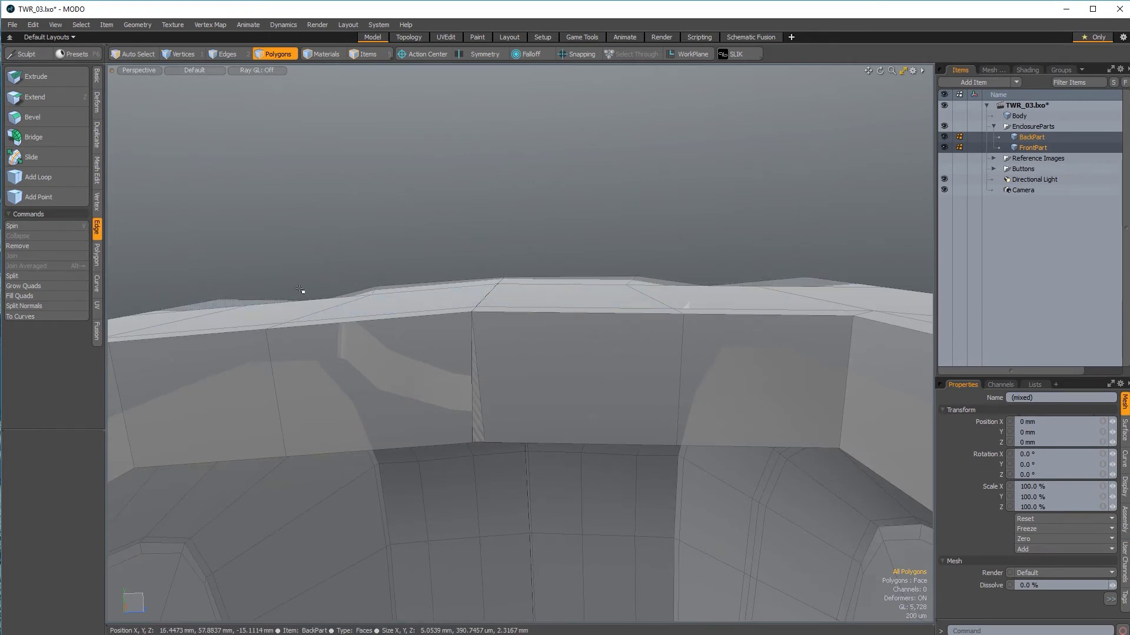
alt+drag(514, 344, 554, 330)
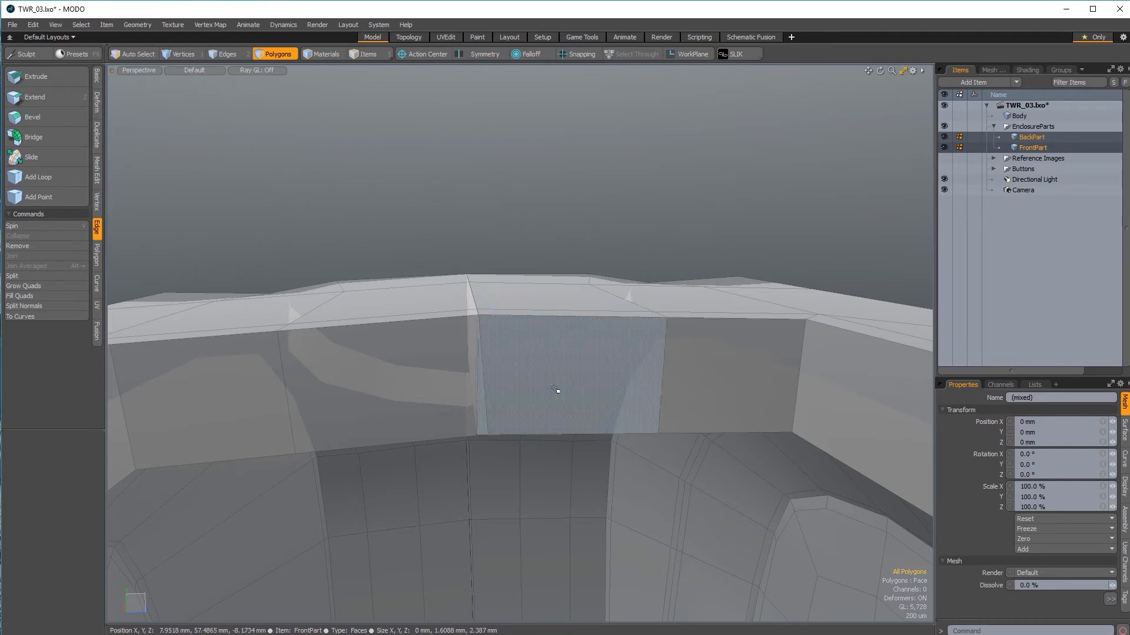
alt+drag(542, 384, 488, 346)
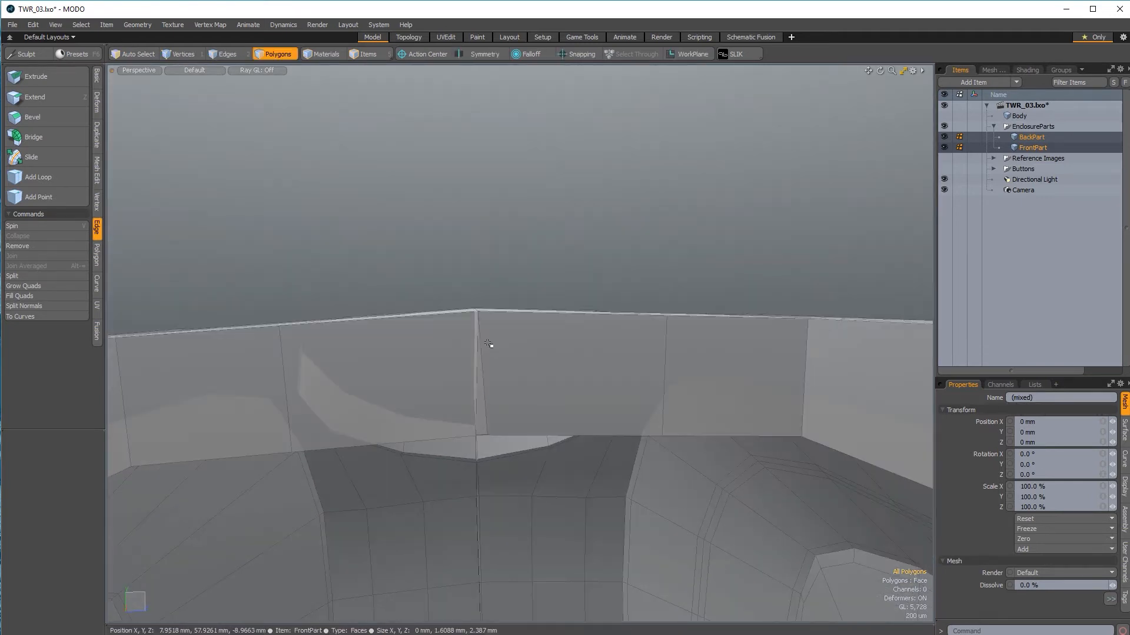
click(471, 446)
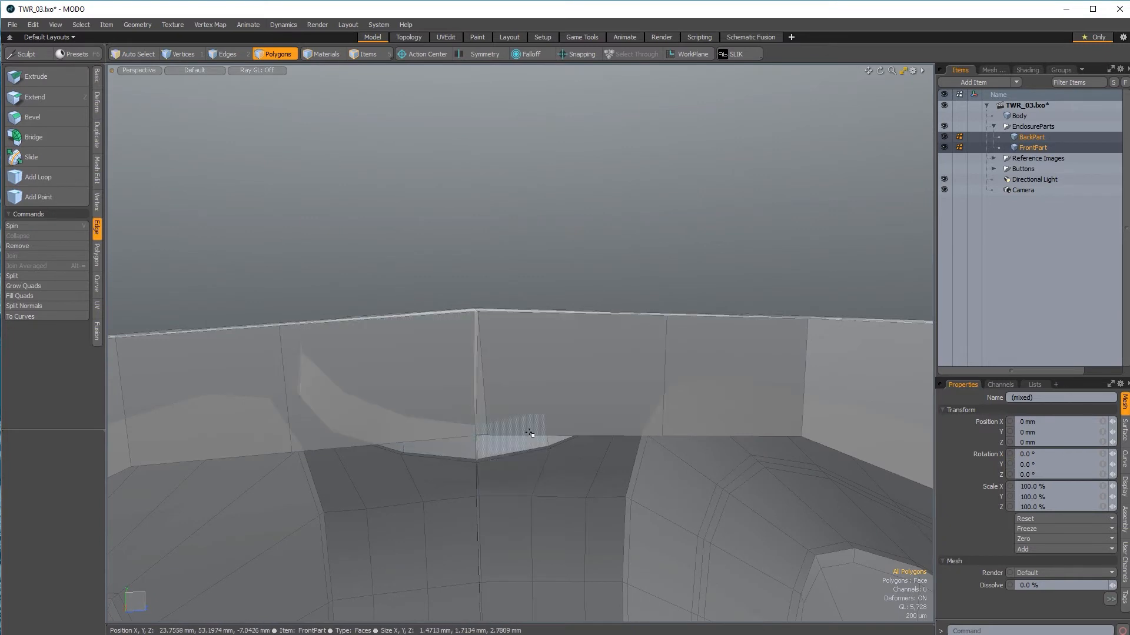
alt+drag(530, 436, 581, 246)
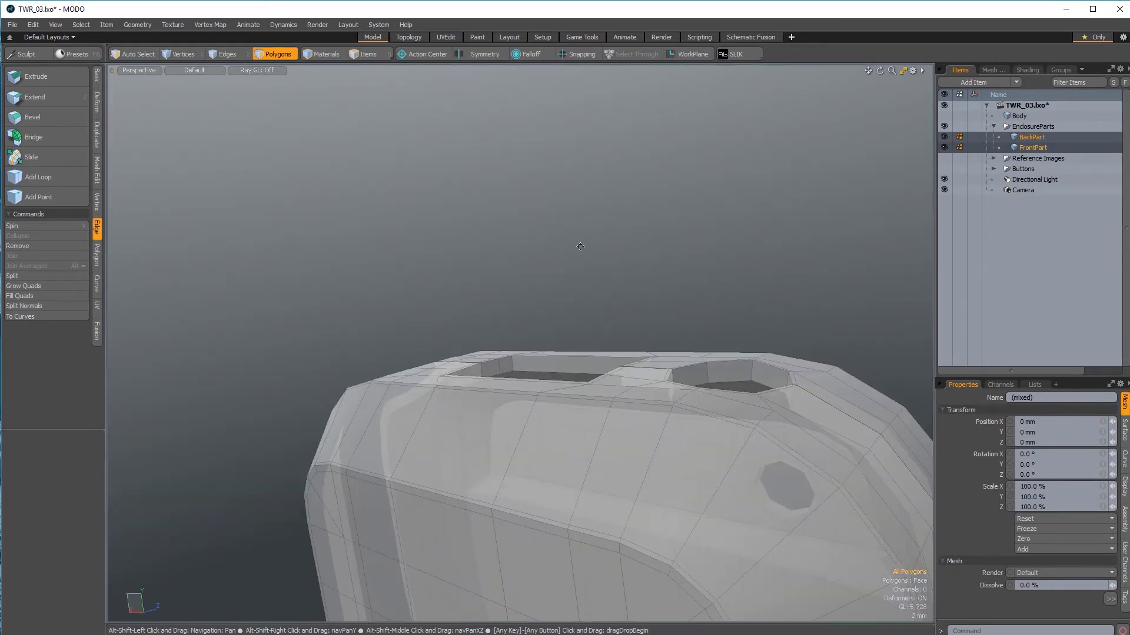
alt+drag(507, 357, 687, 381)
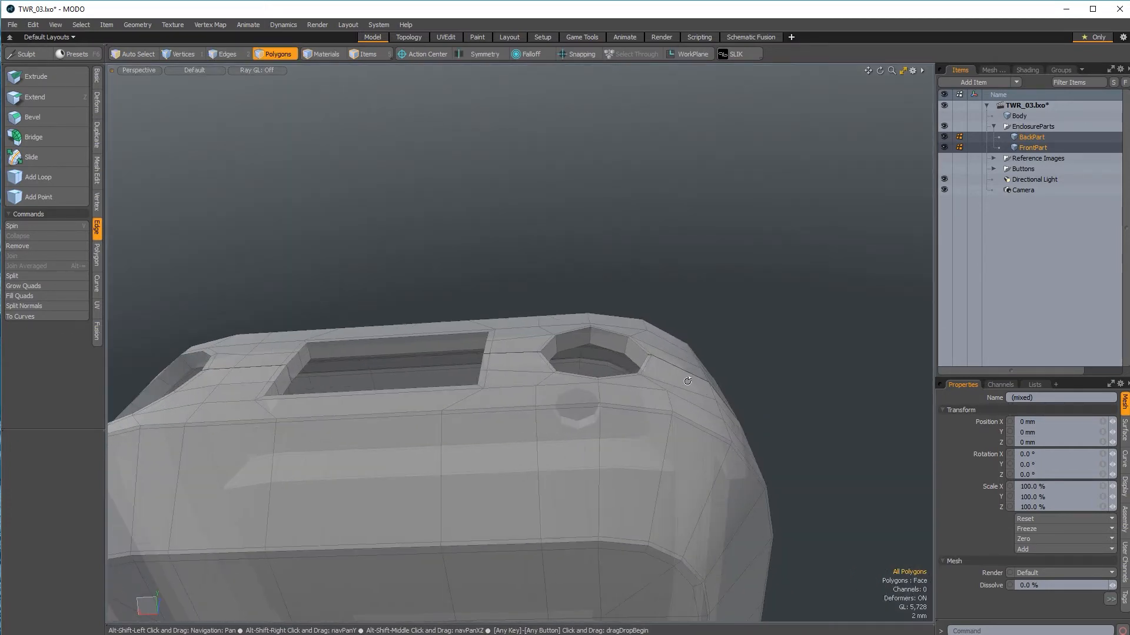
Step: Isolate FrontPart and delete the two extra edges beside the corner of its inner rim
click(1030, 147)
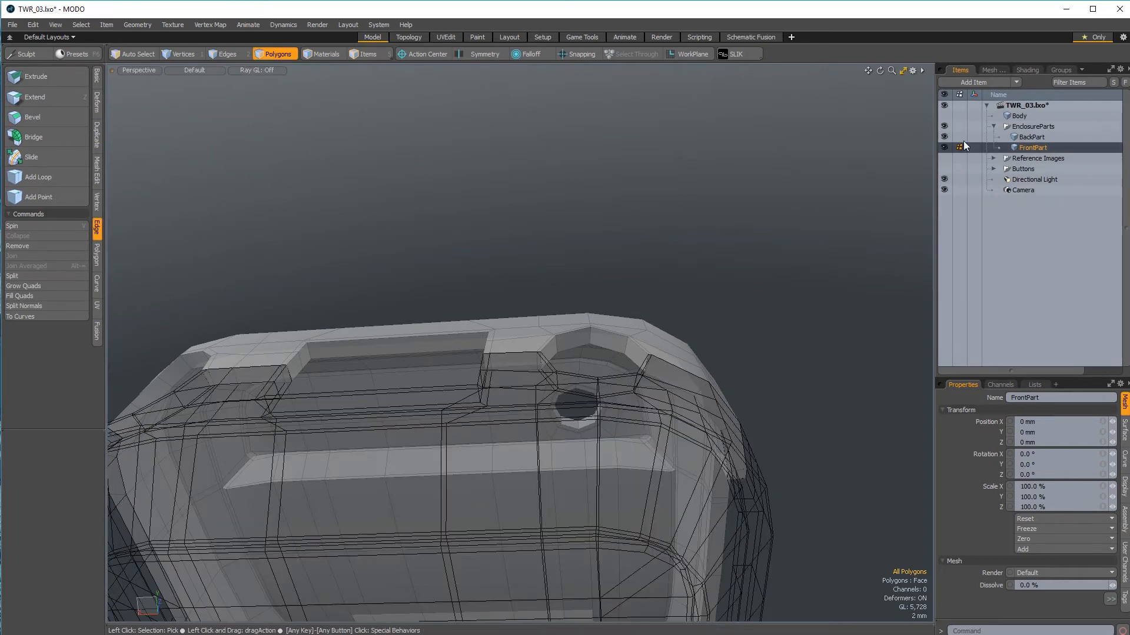
click(943, 138)
alt+drag(750, 442, 388, 195)
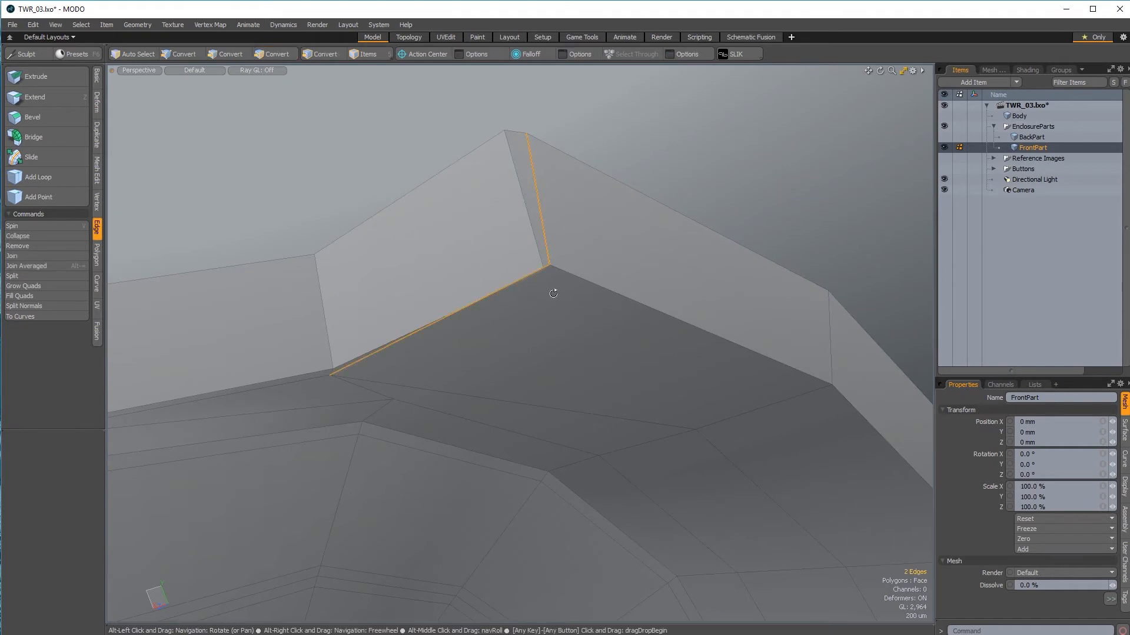
alt+drag(553, 293, 467, 239)
key(Delete)
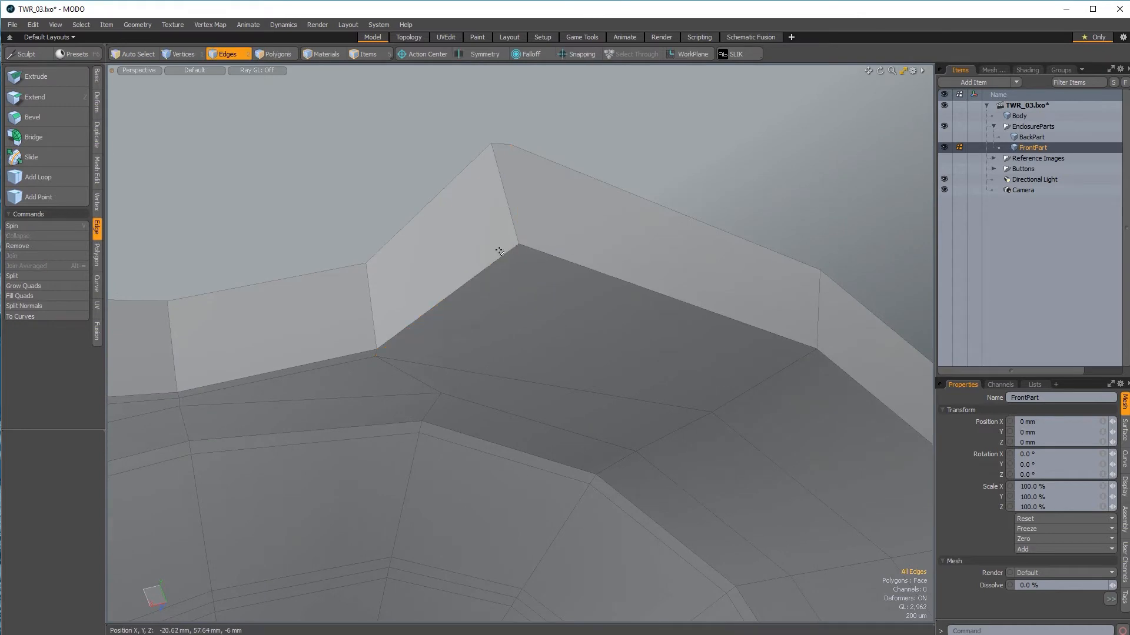
Step: Cut a new edge with Edge Slice on FrontPart's rim surface, running to the 4.0 % position beside the corner
key(alt+c)
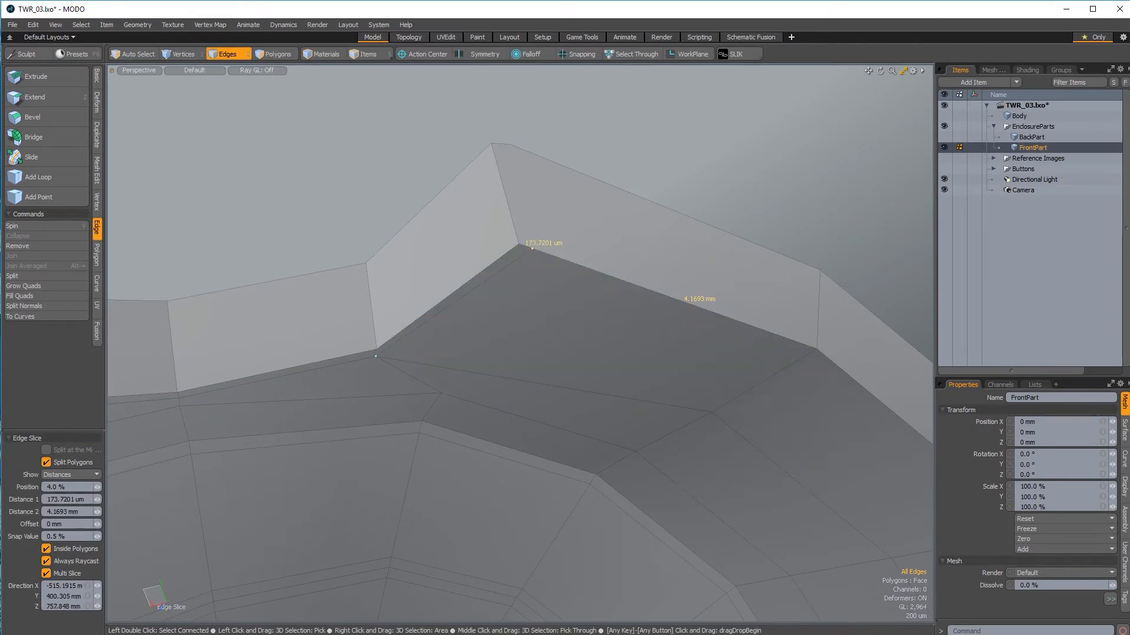
alt+drag(532, 248, 825, 207)
key(space)
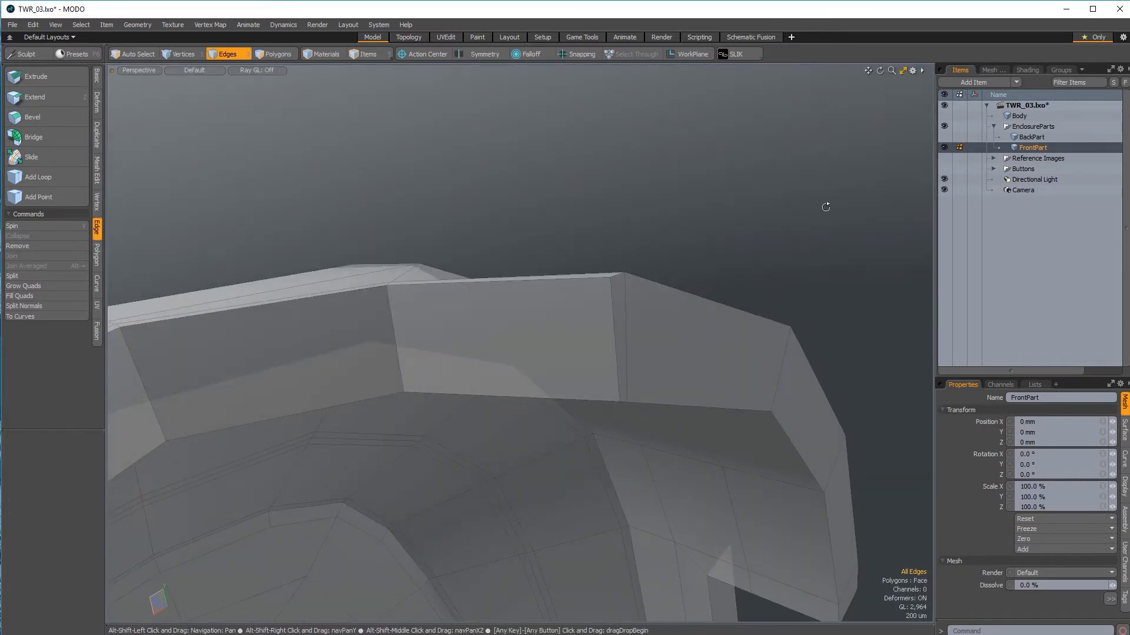
Step: Isolate BackPart and delete the two extra edges beside the matching corner of its inner rim
click(945, 137)
click(1015, 137)
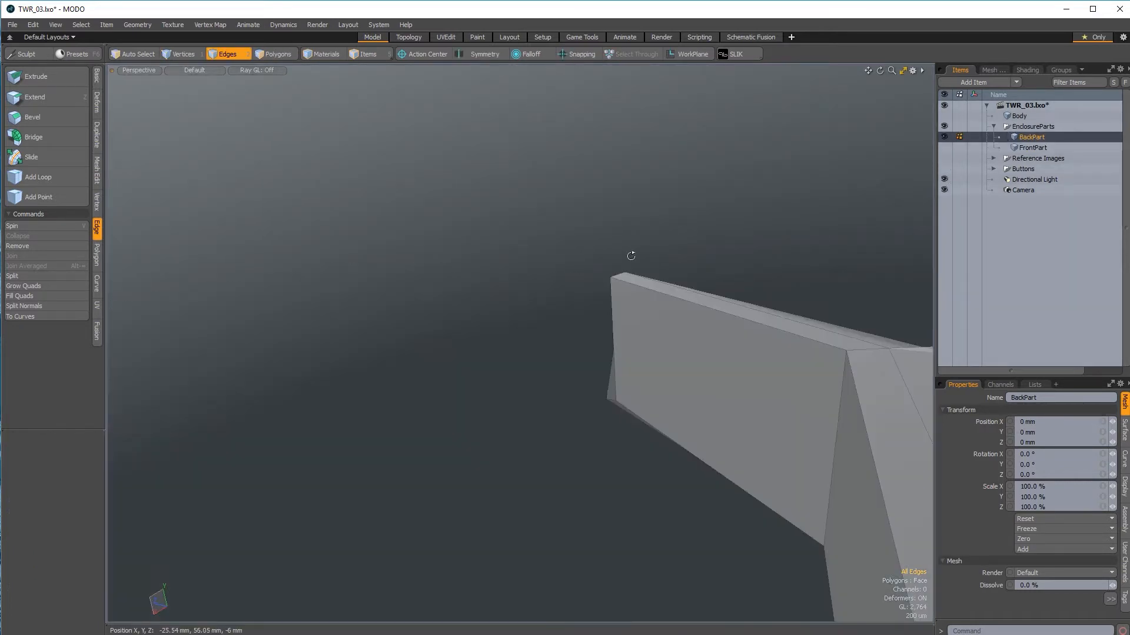
alt+drag(630, 255, 736, 270)
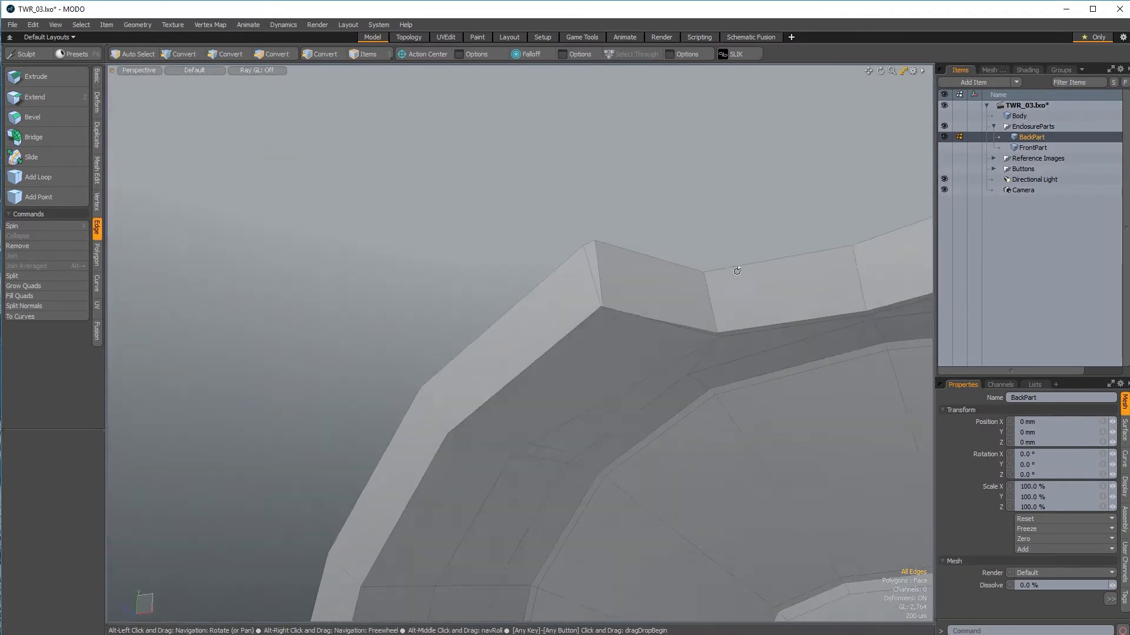
scroll(701, 305, up, 4)
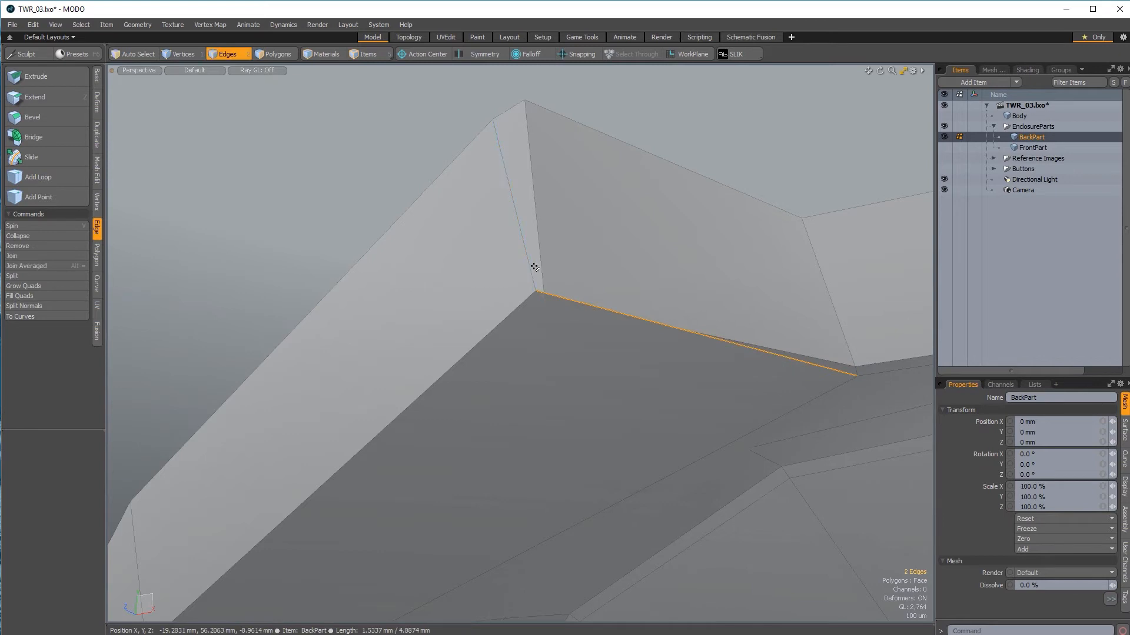
key(Delete)
Step: Cut a replacement edge with Edge Slice on BackPart's rim surface beside the same corner
key(alt+c)
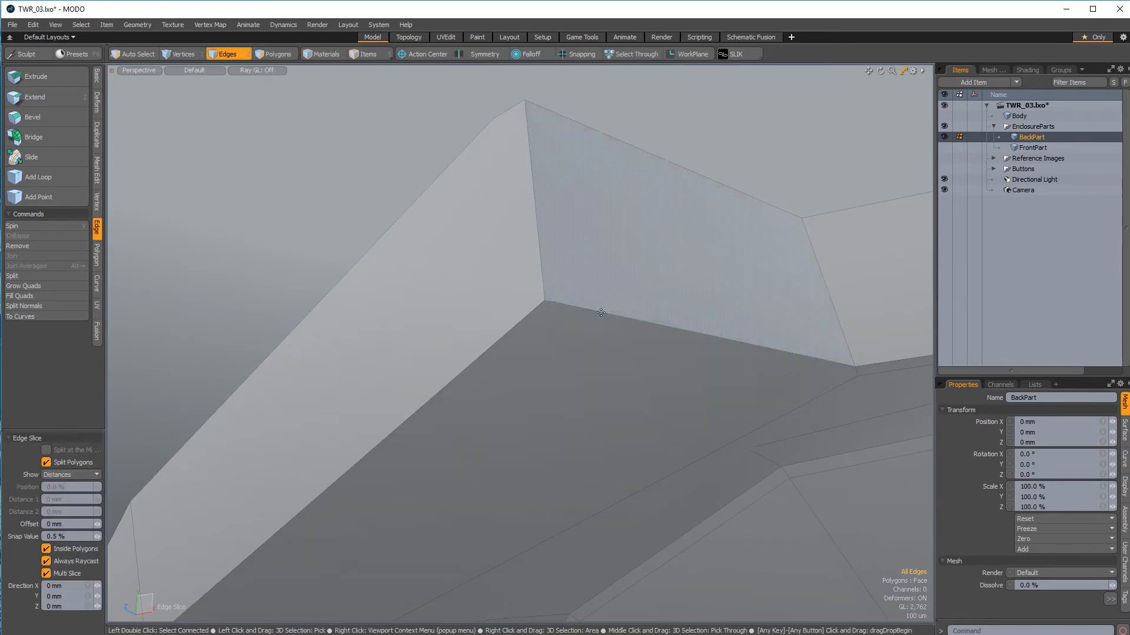
alt+drag(759, 388, 776, 318)
key(space)
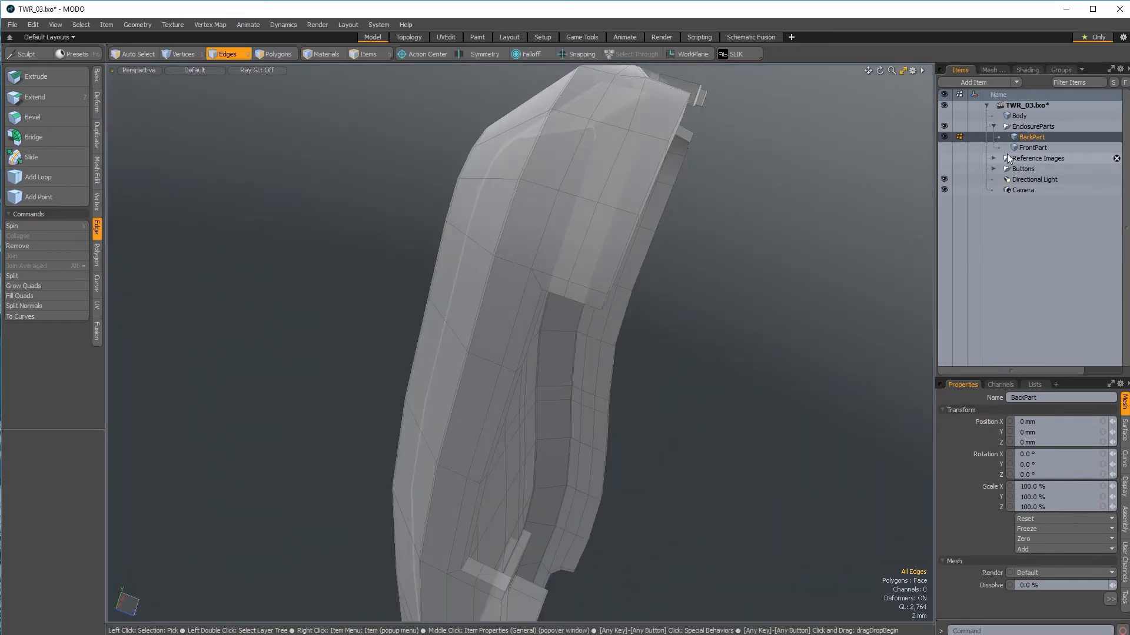
Step: Show FrontPart, activate it together with BackPart, and select the ring of short edges across BackPart's rim wall
click(945, 149)
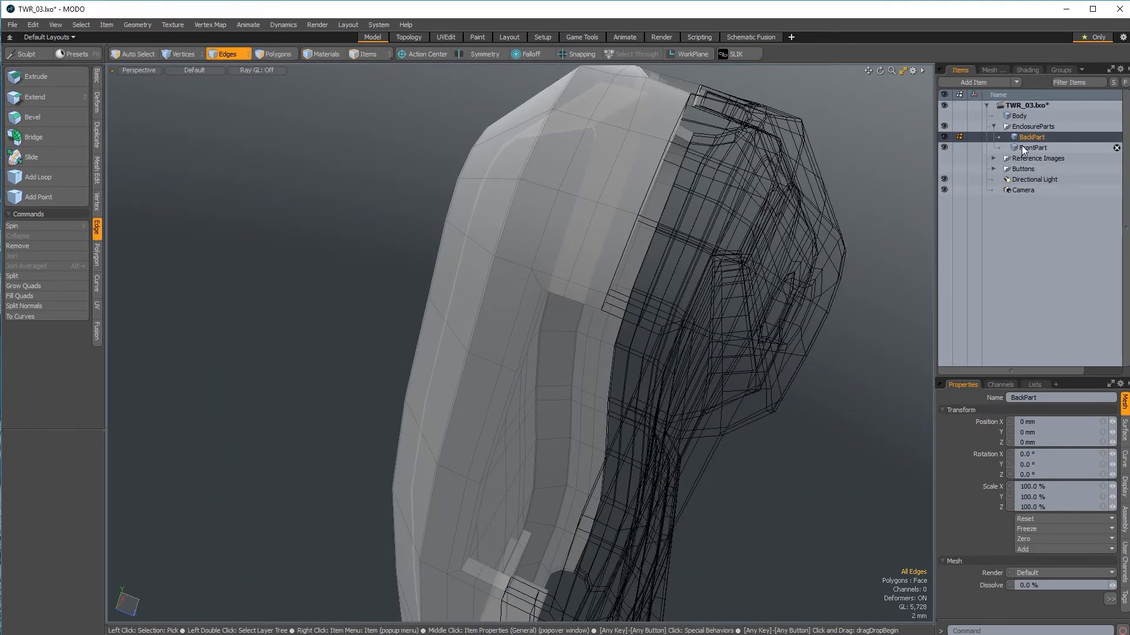
ctrl+click(1021, 147)
alt+drag(835, 283, 553, 236)
click(550, 259)
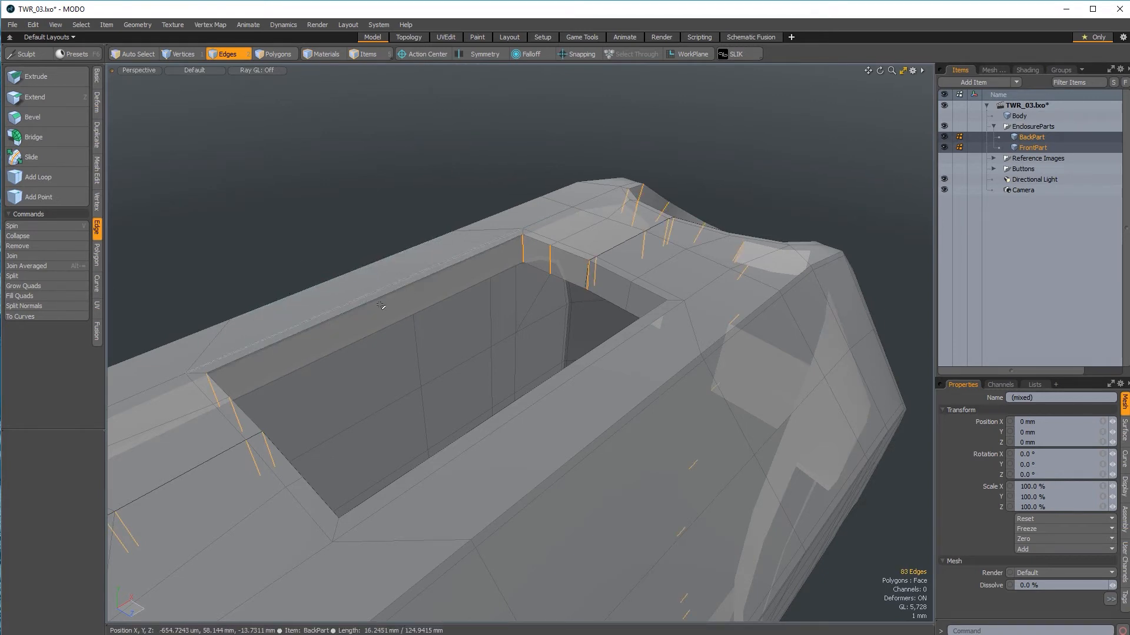
alt+drag(381, 305, 609, 280)
alt+drag(497, 363, 676, 264)
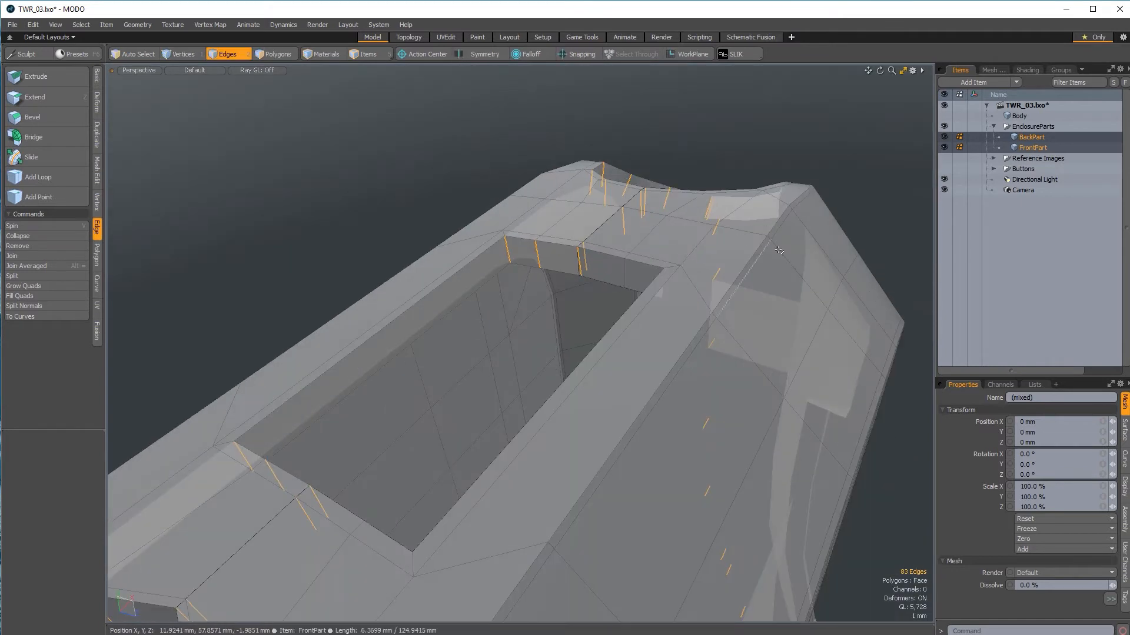
Step: Add the ring of short edges across FrontPart's rim wall to the edge selection
click(829, 195)
click(538, 256)
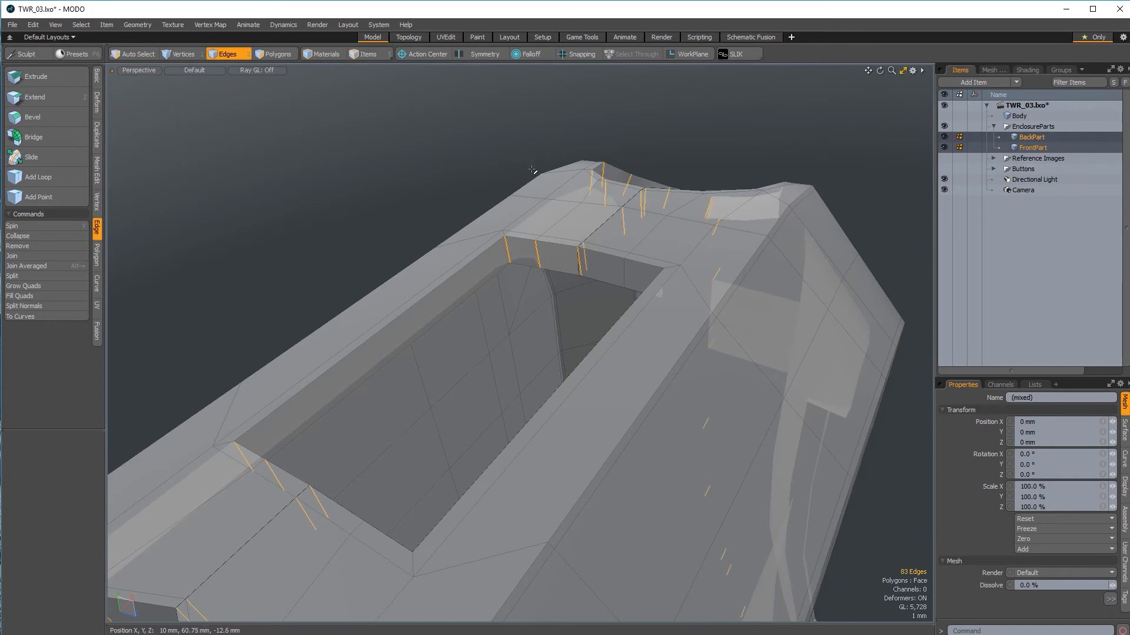
alt+drag(523, 201, 588, 290)
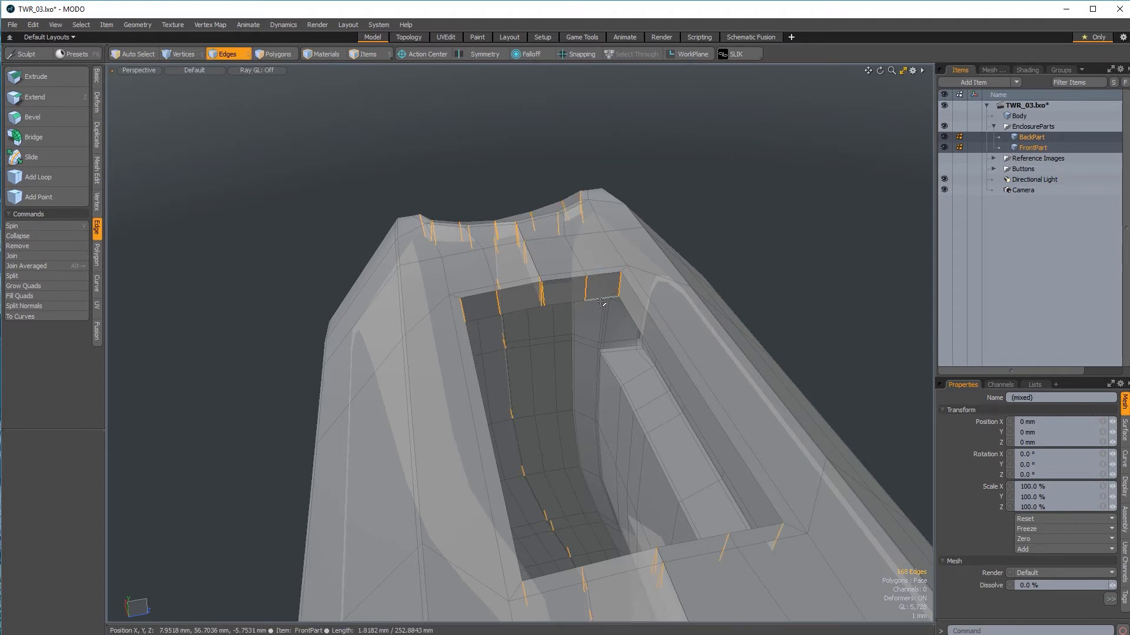
scroll(663, 368, down, 5)
alt+drag(664, 372, 387, 281)
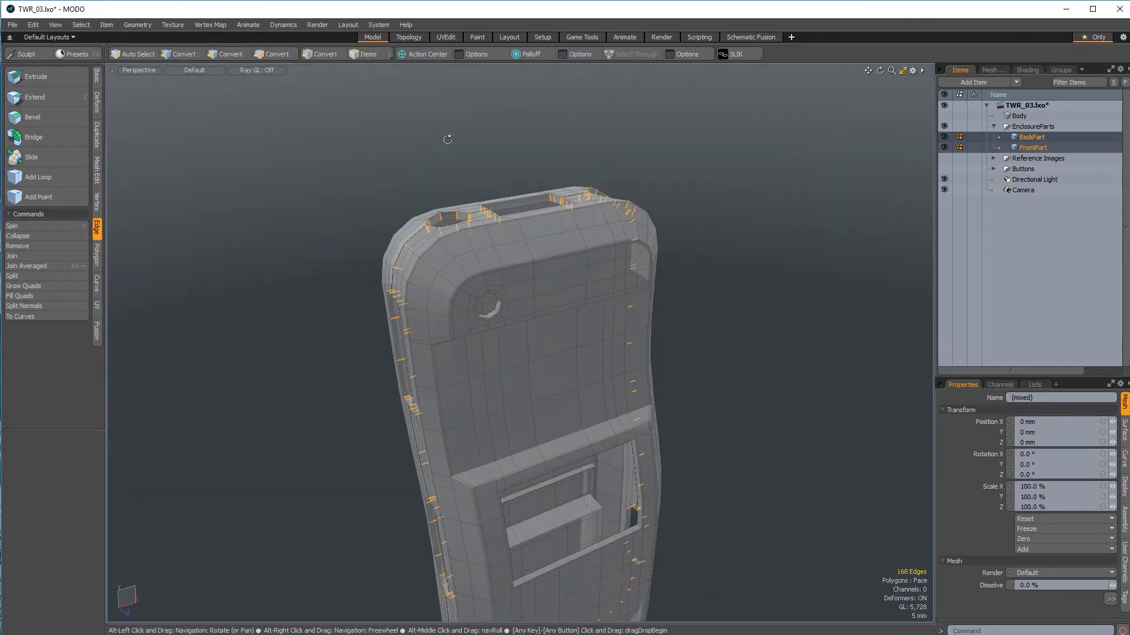
Step: Set the action center to Local and the action axis to Auto
click(425, 55)
mouse_move(437, 185)
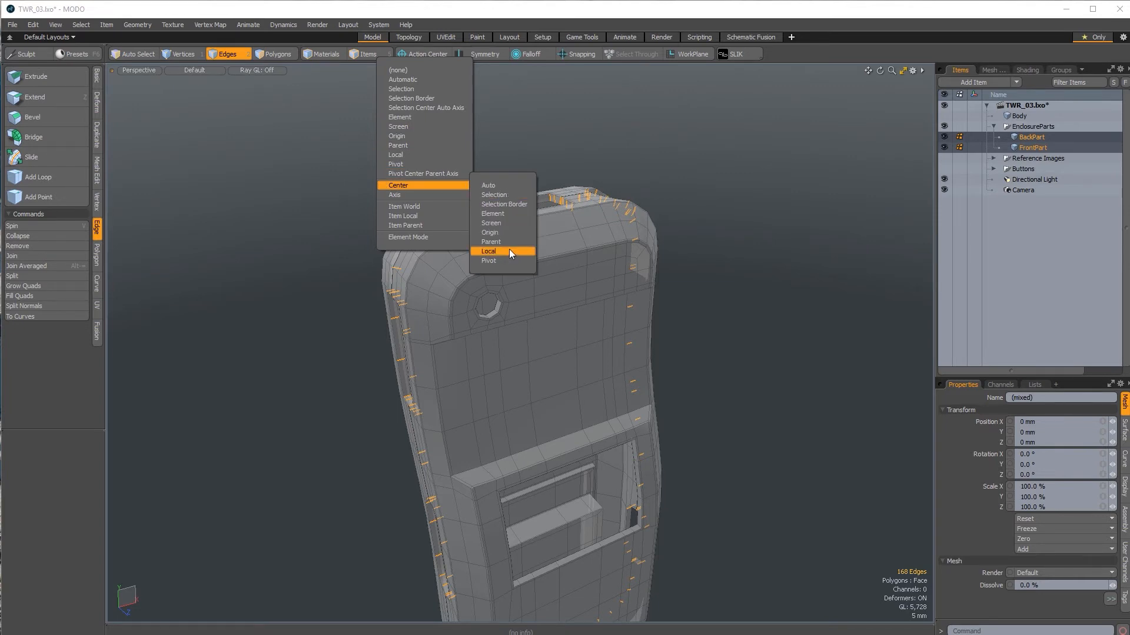
click(509, 252)
click(420, 56)
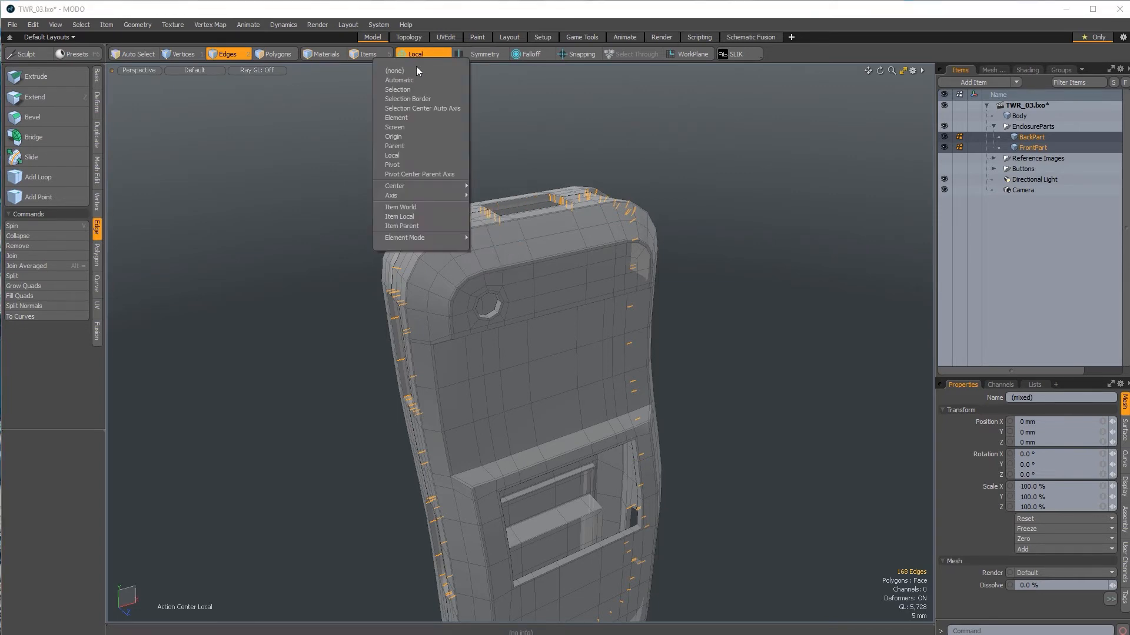
mouse_move(435, 196)
click(485, 196)
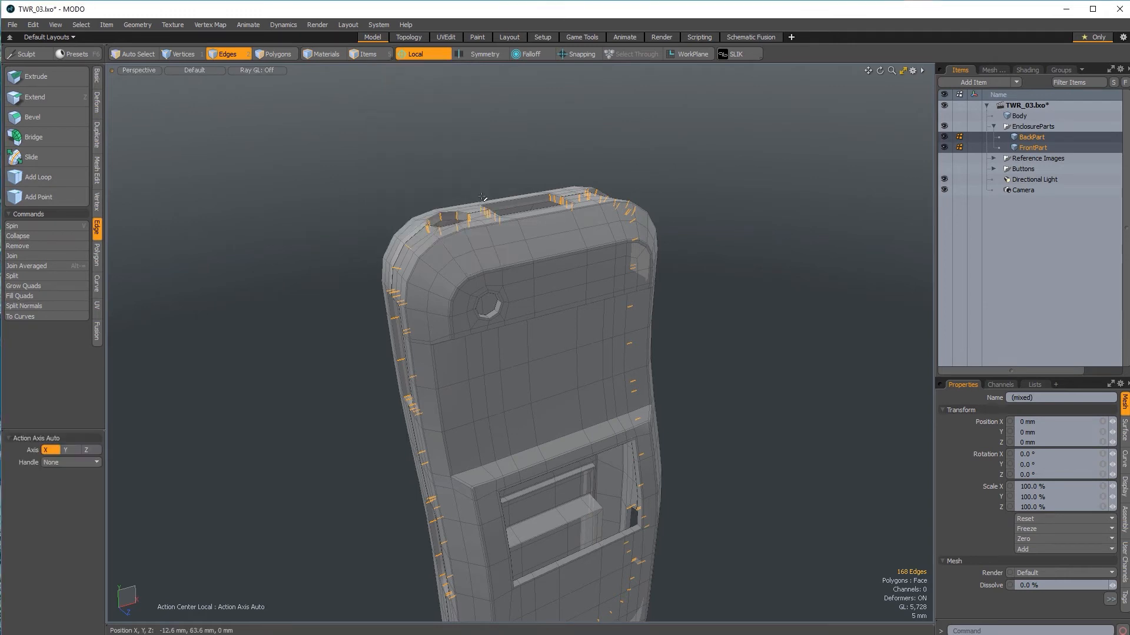
Step: Scale the selected rim wall edges of both parts to 0.0 % in Z about their local centers
alt+drag(506, 353, 577, 448)
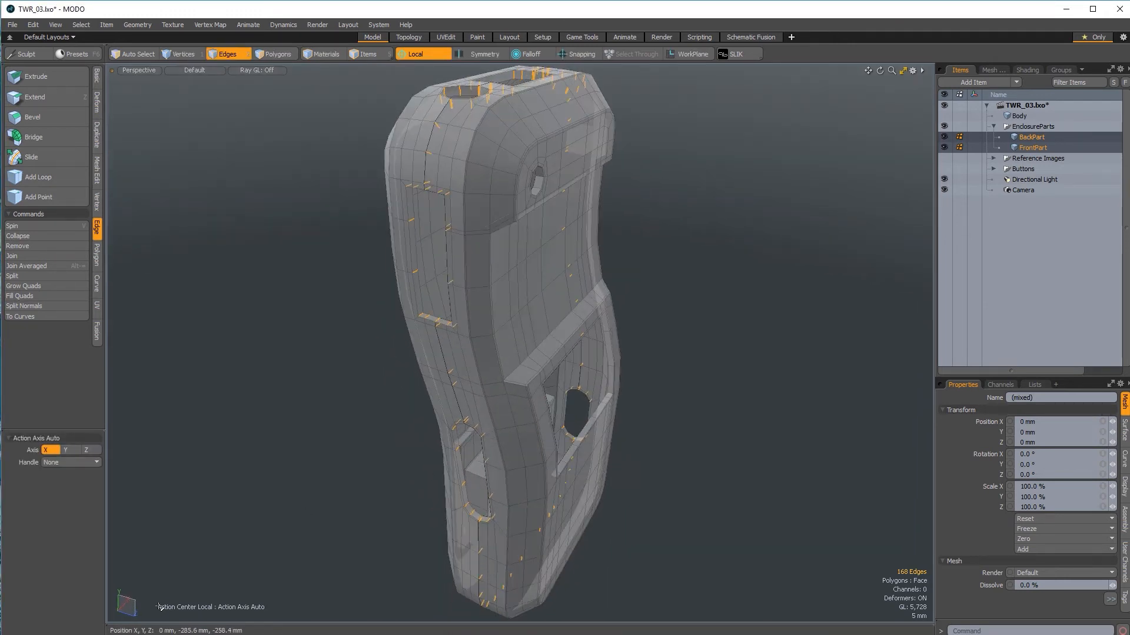
alt+shift+drag(465, 200, 462, 305)
alt+drag(632, 306, 654, 320)
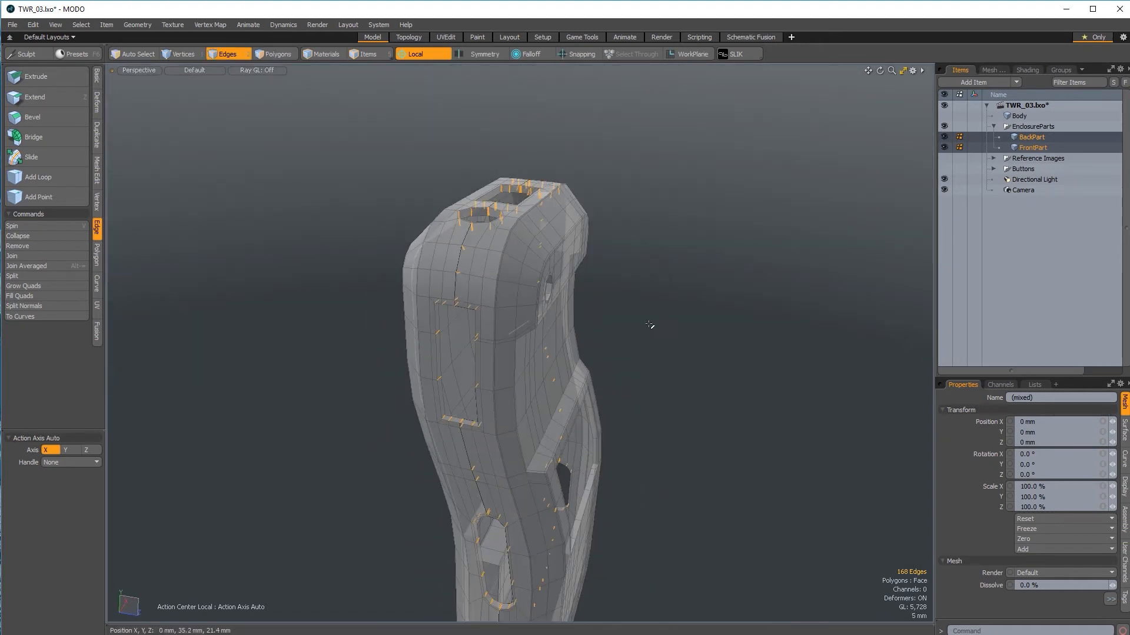
key(r)
ctrl+alt+drag(619, 246, 642, 247)
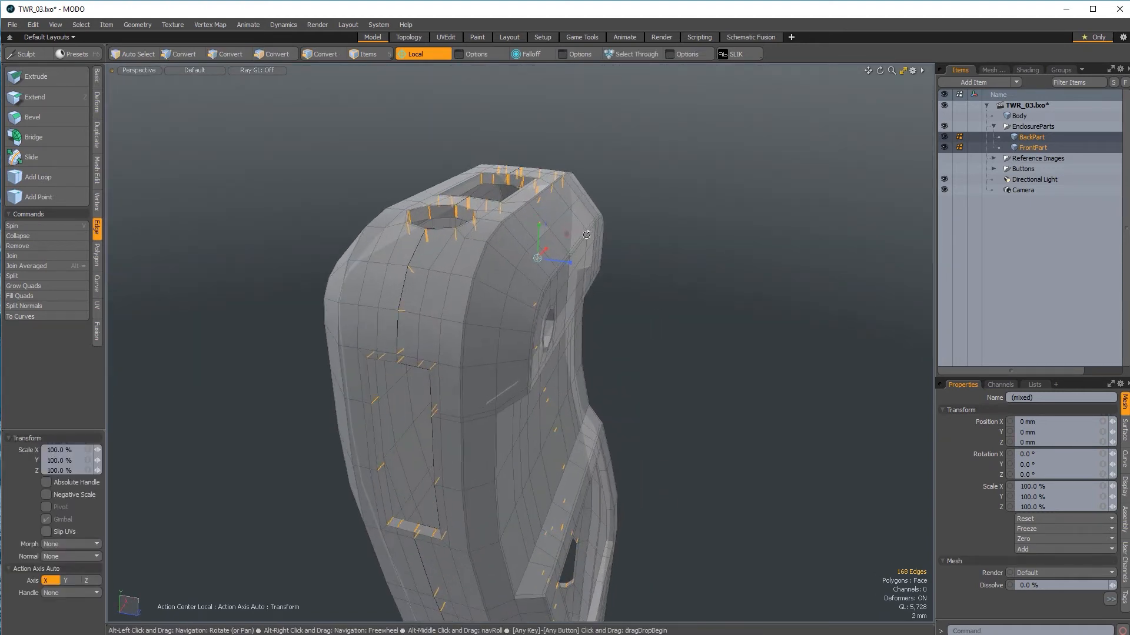
drag(570, 262, 548, 260)
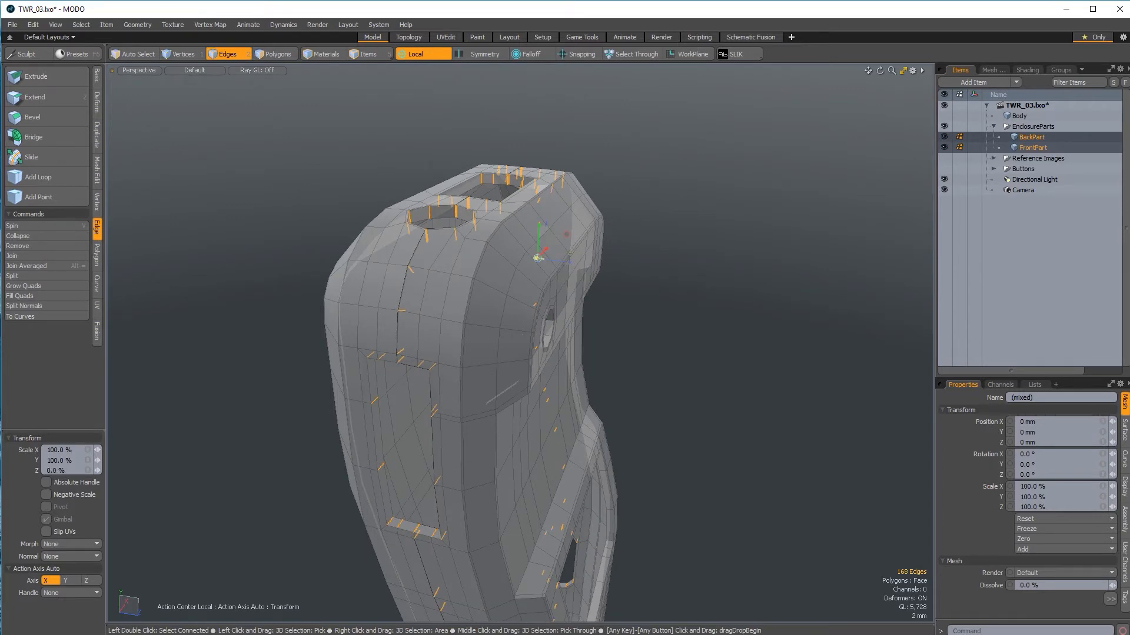
alt+drag(528, 341, 474, 352)
key(q)
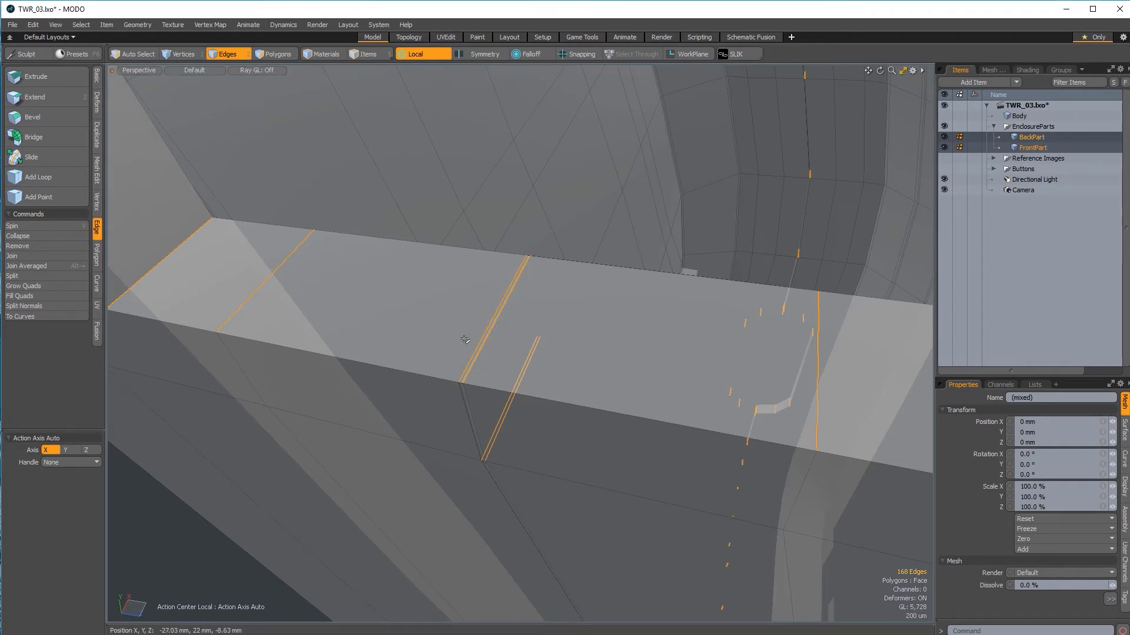
Step: Inspect the scaled edges around the side opening and clear the edge selection on both enclosure parts
scroll(538, 309, down, 3)
alt+drag(532, 441, 665, 359)
scroll(665, 358, down, 3)
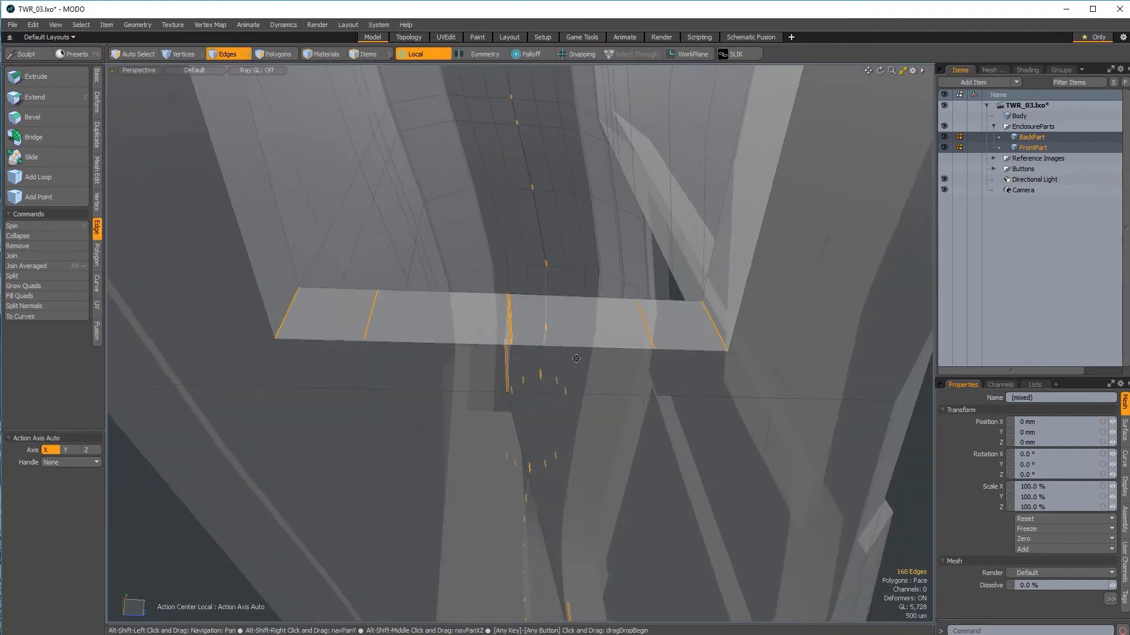
alt+shift+drag(924, 356, 826, 337)
click(861, 360)
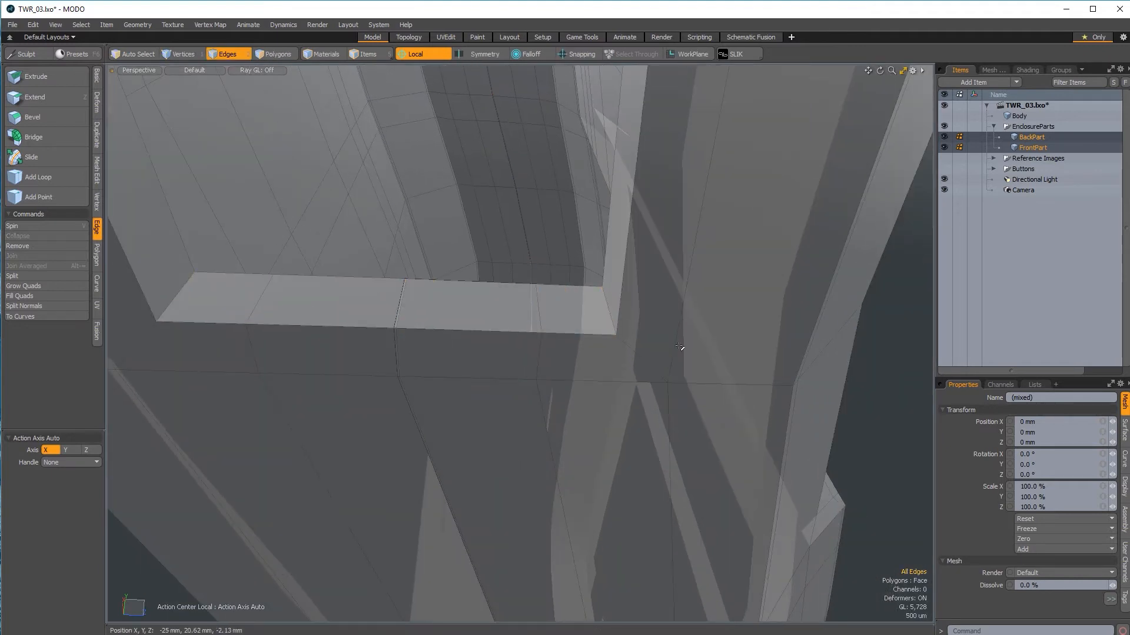
Step: Reset the action center to None and select all connected polygons of FrontPart
click(418, 54)
click(404, 66)
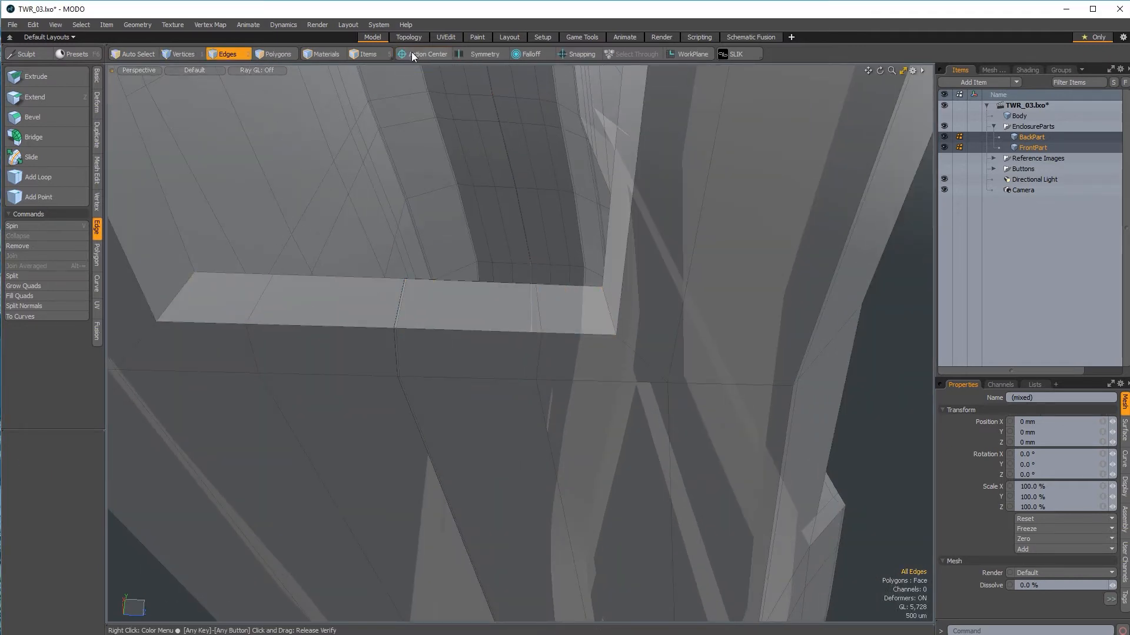
click(273, 53)
double_click(498, 356)
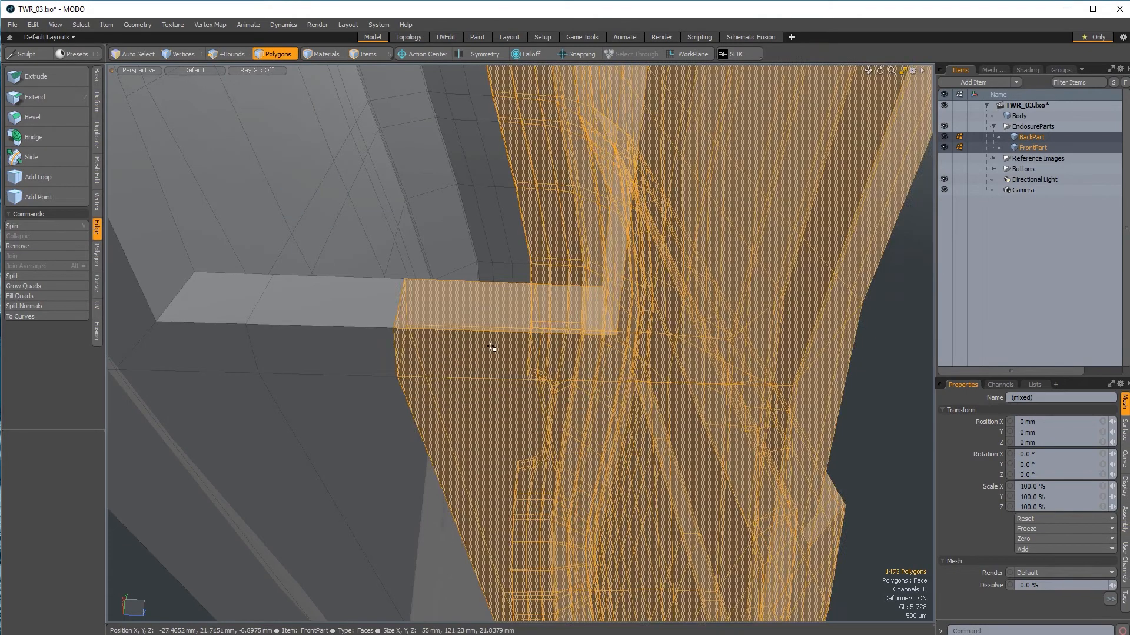
Step: Move FrontPart along Z with geometry snapping so its rim meets BackPart's rim at the side opening
alt+drag(497, 353, 493, 456)
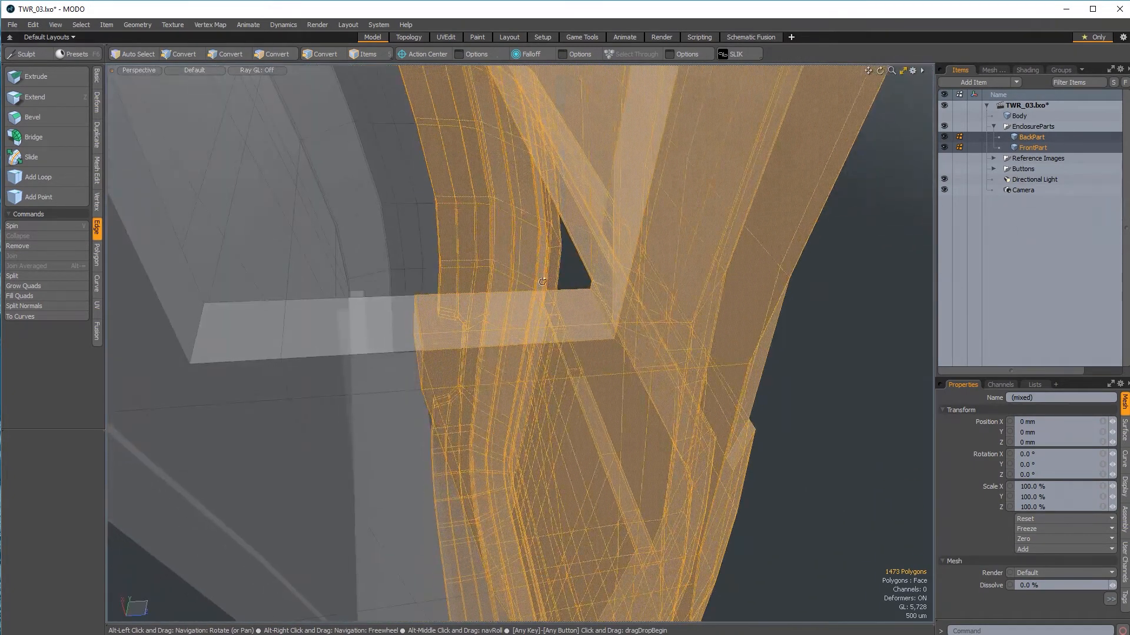
click(569, 54)
scroll(449, 338, up, 3)
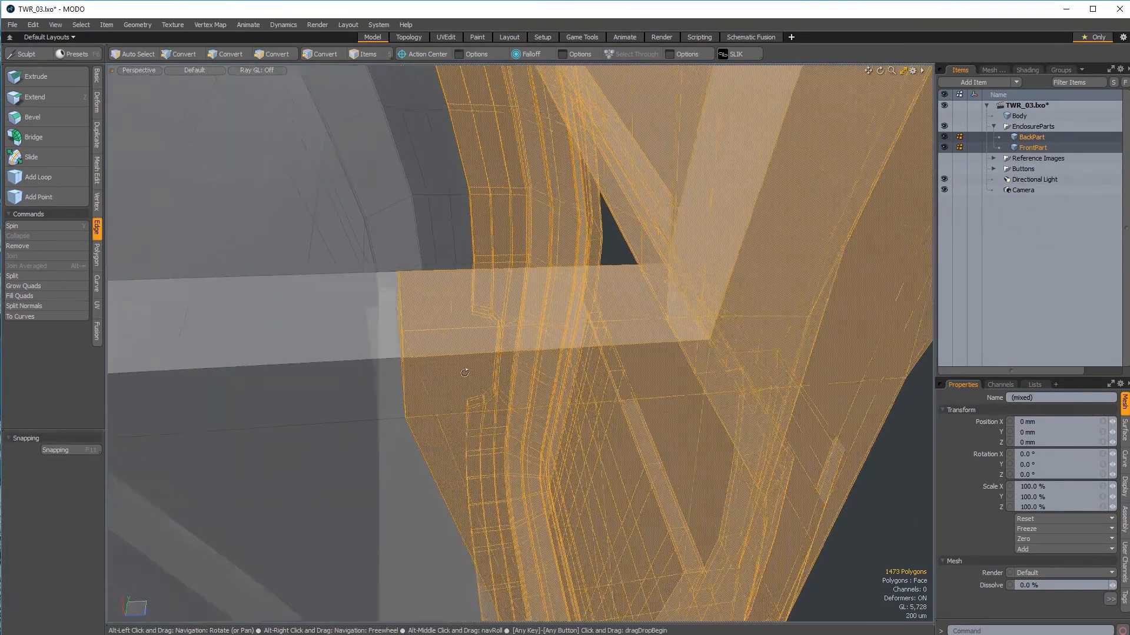
alt+drag(442, 339, 399, 347)
key(w)
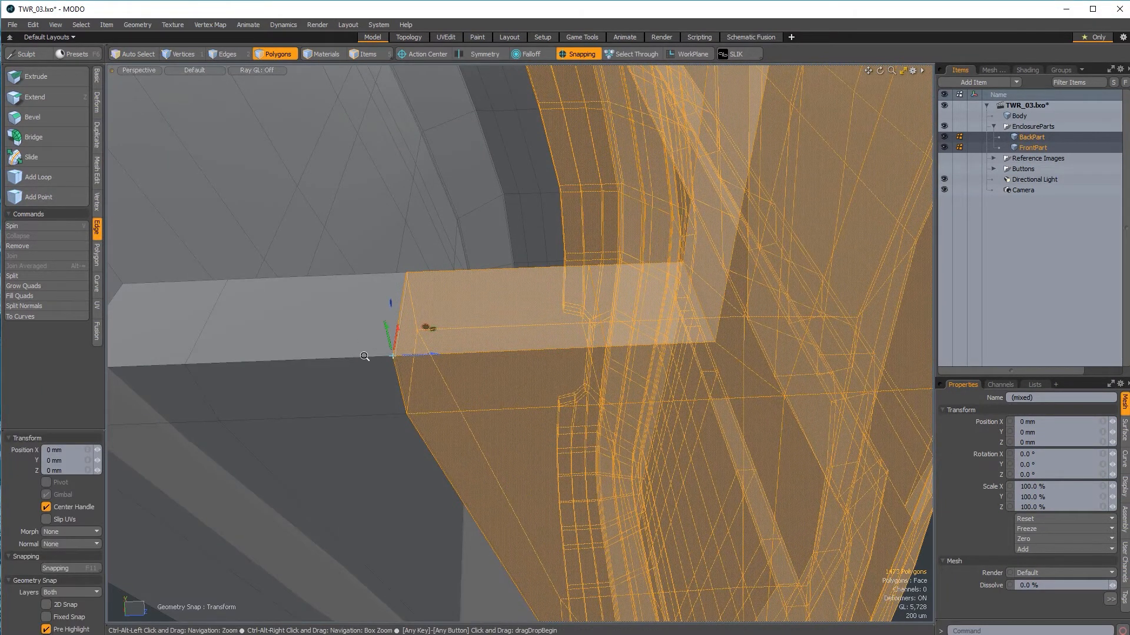
mouse_move(389, 355)
alt+mouse_down()
mouse_move(426, 354)
mouse_move(397, 354)
alt+mouse_up()
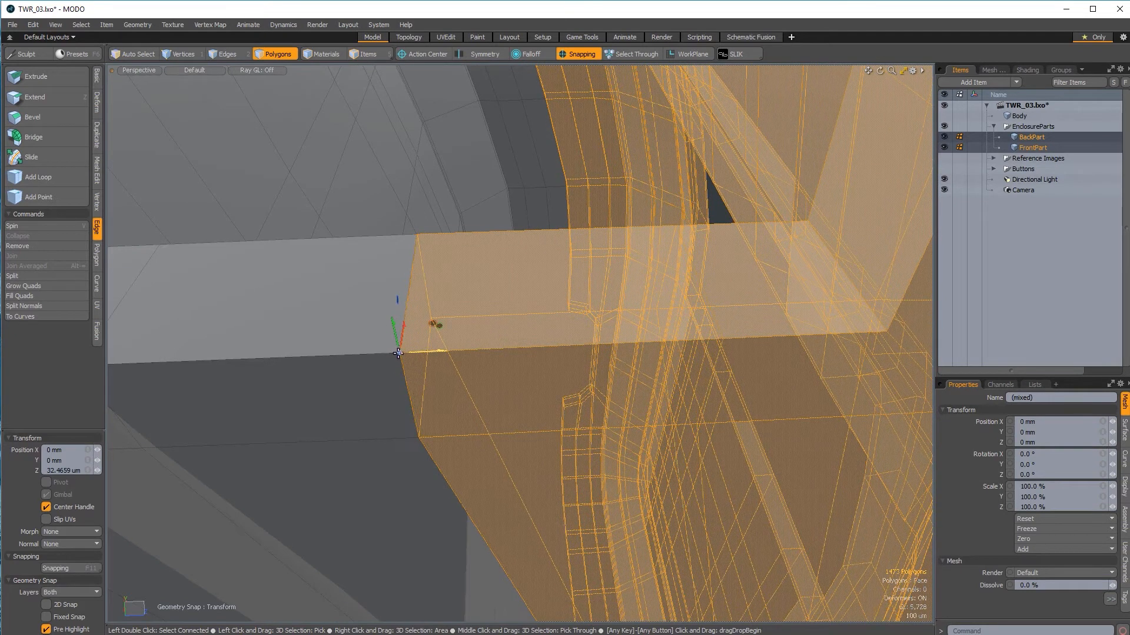
key(space)
scroll(540, 469, down, 1)
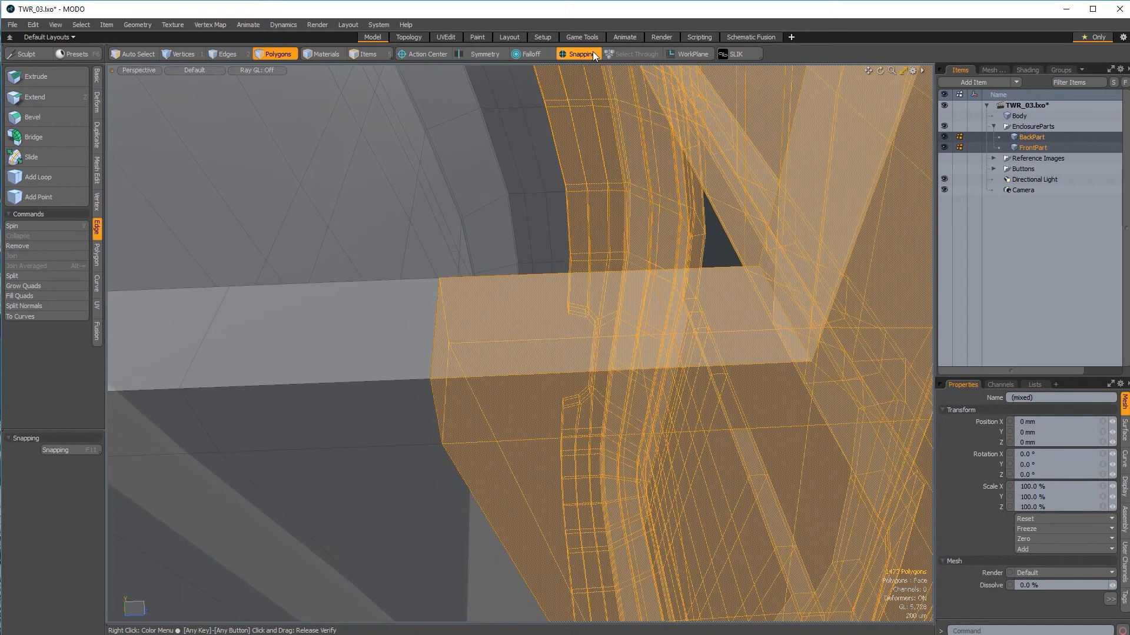
Step: Turn snapping off, offset FrontPart's polygons by 750 um in Z, and clear the polygon selection
click(591, 54)
scroll(487, 405, down, 1)
key(w)
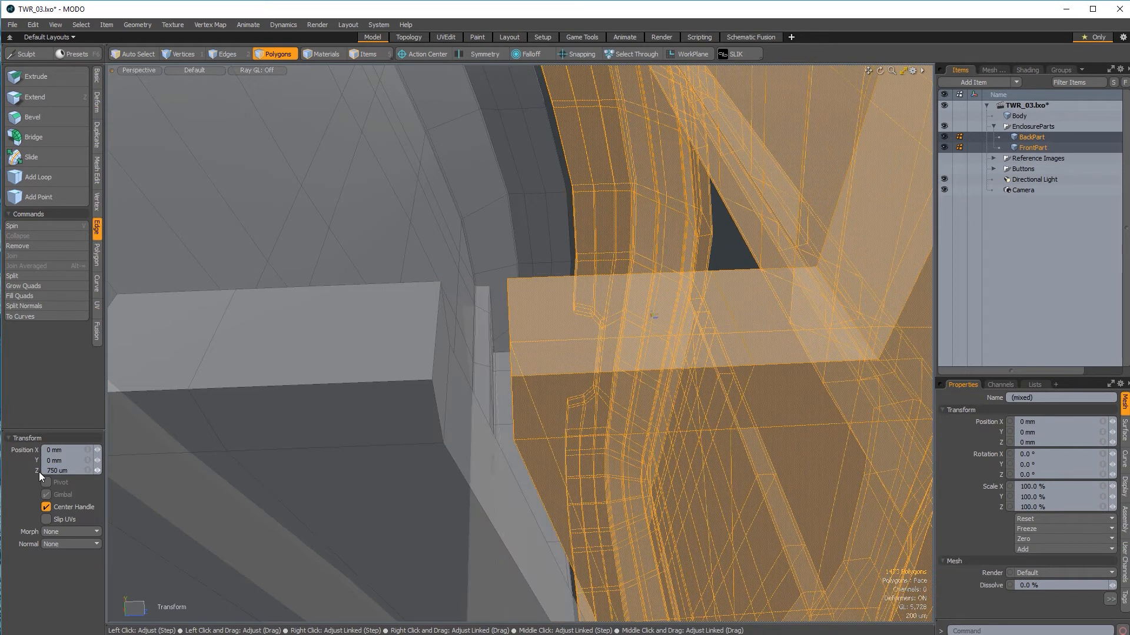
key(space)
ctrl+alt+drag(690, 481, 562, 474)
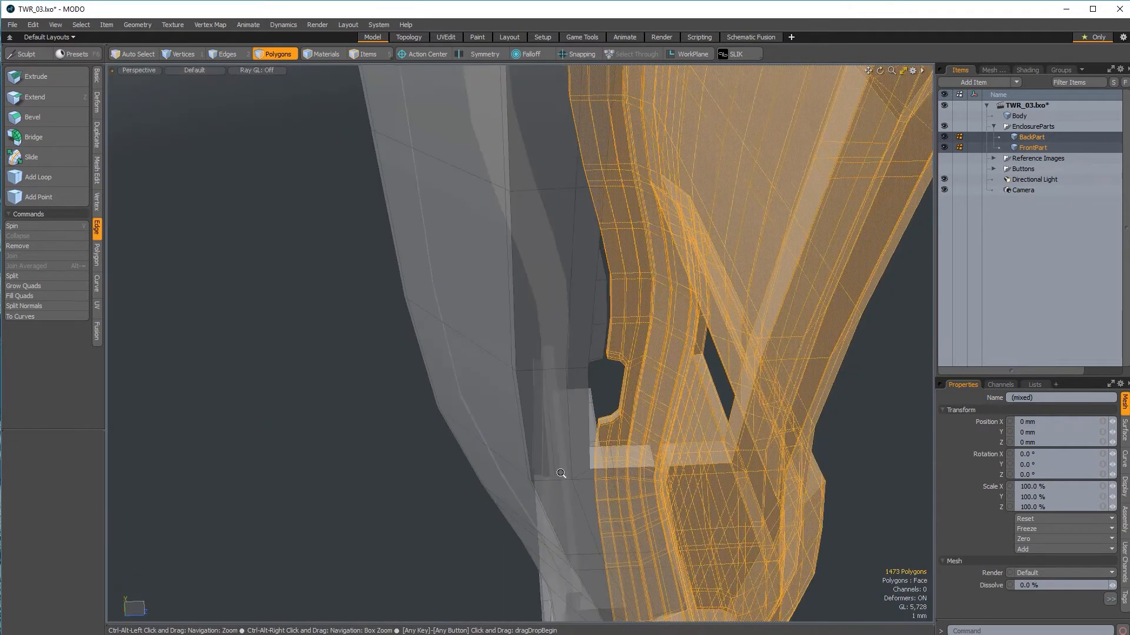
click(861, 476)
Step: Select neighbouring polygon pairs along the seam on both sides of the round opening, on both parts
alt+drag(870, 457, 687, 551)
ctrl+alt+drag(616, 261, 600, 556)
ctrl+alt+drag(571, 286, 638, 271)
alt+drag(638, 271, 518, 241)
ctrl+alt+drag(554, 364, 524, 353)
alt+drag(523, 353, 496, 340)
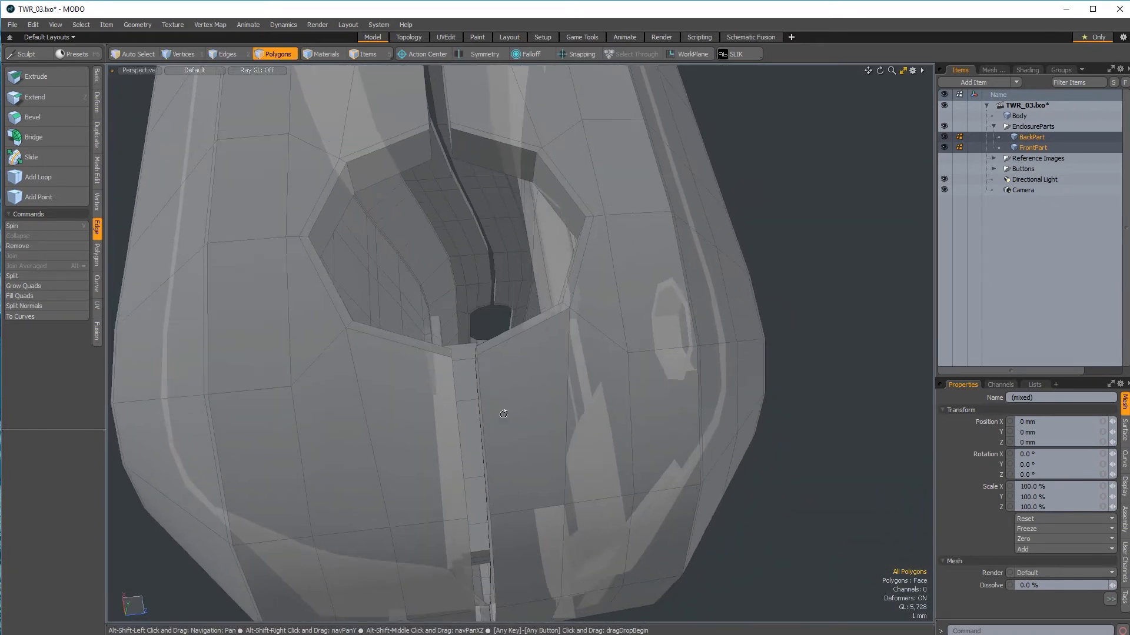
shift+click(427, 354)
alt+drag(427, 354, 487, 294)
shift+drag(415, 327, 413, 300)
scroll(491, 260, down, 4)
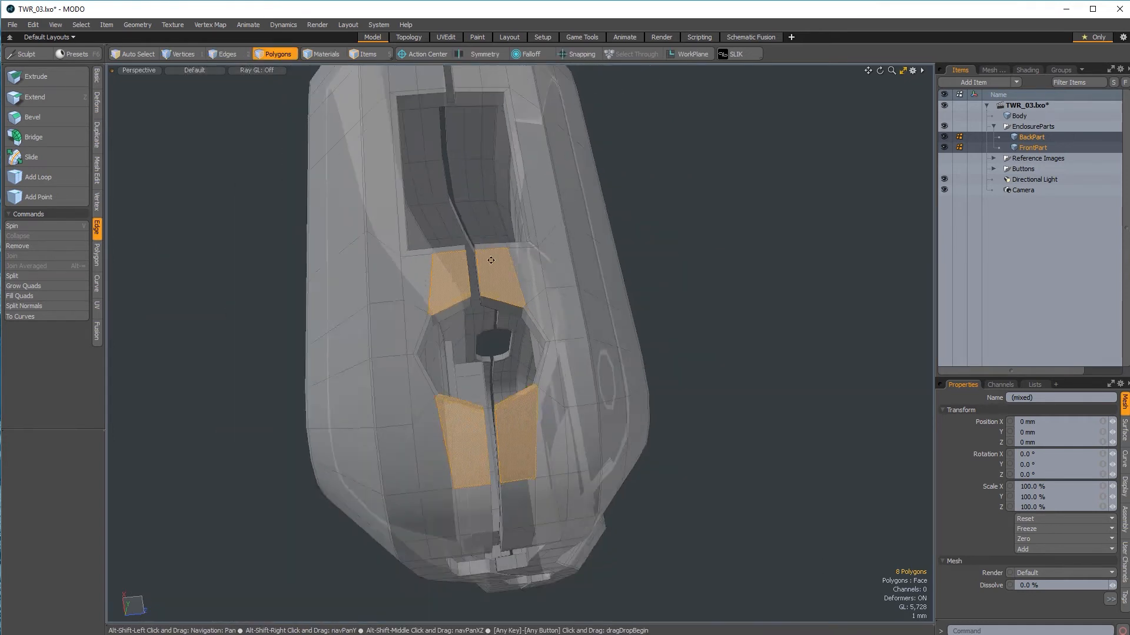
Step: Add polygon pairs beside the remaining seam segments of both parts and extend the selection to full polygon loops
alt+drag(491, 260, 400, 211)
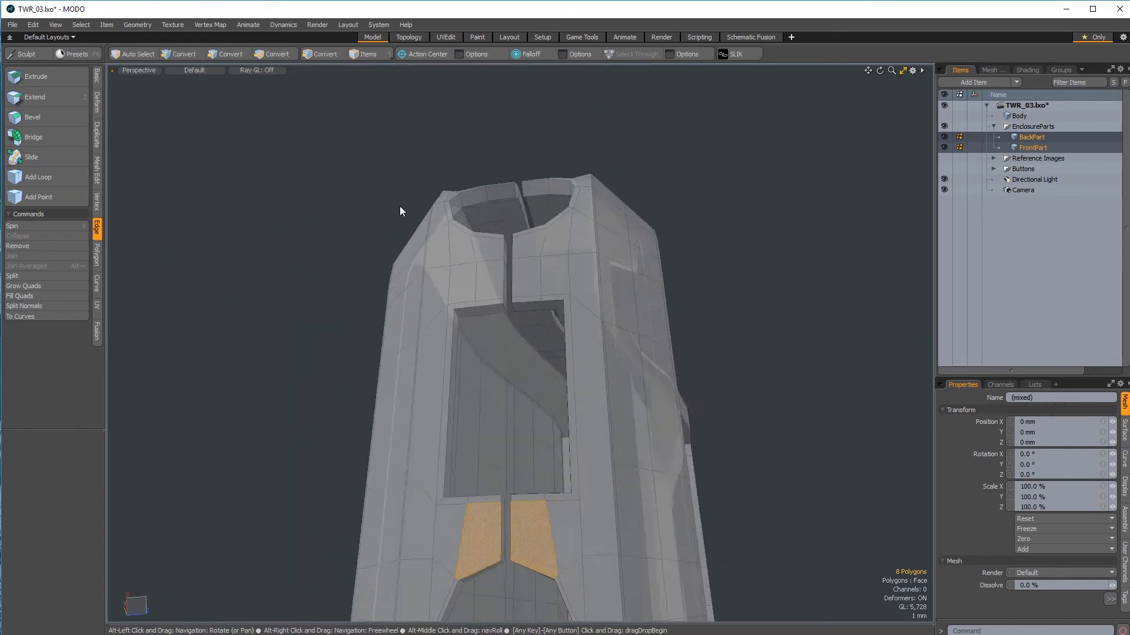
scroll(579, 259, up, 5)
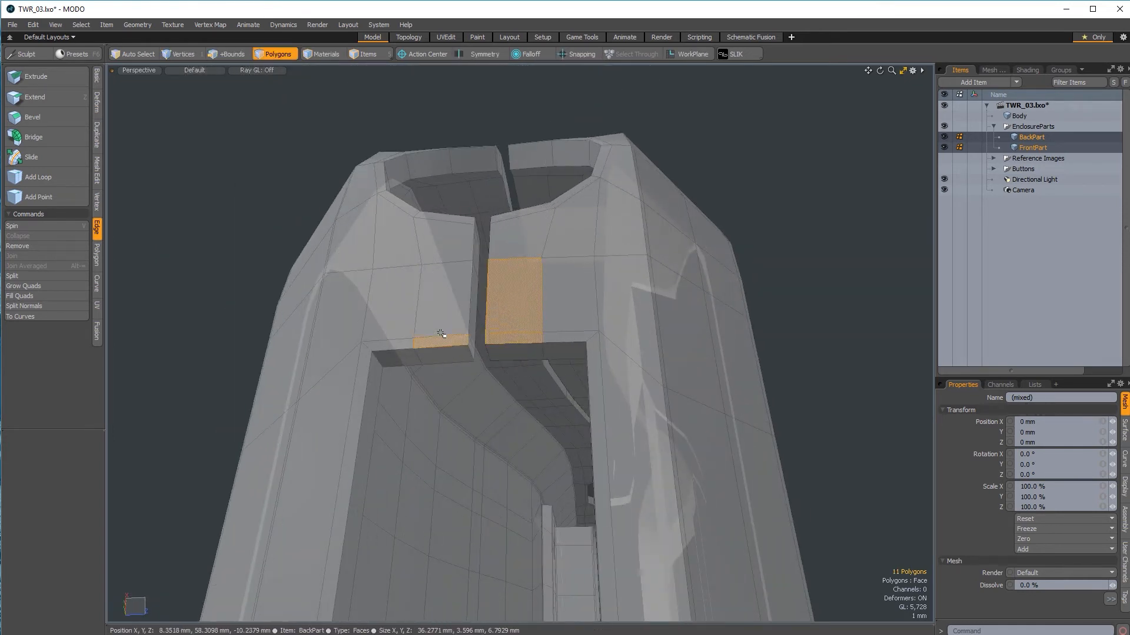
shift+click(442, 334)
alt+drag(441, 334, 506, 349)
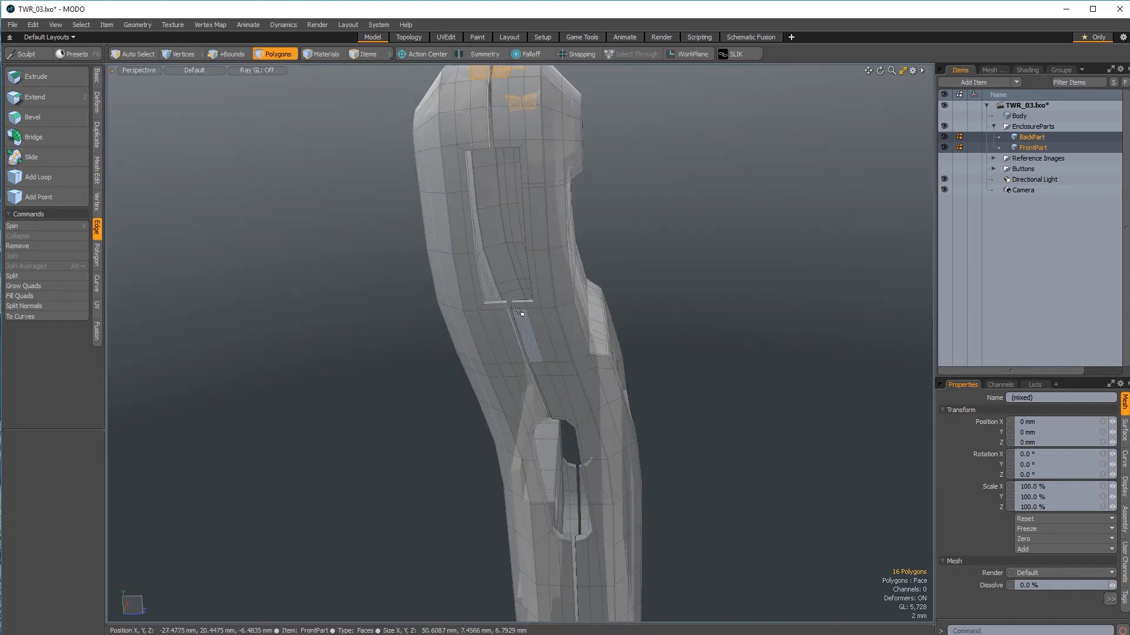
shift+click(513, 358)
alt+drag(513, 358, 527, 465)
alt+shift+drag(527, 464, 515, 273)
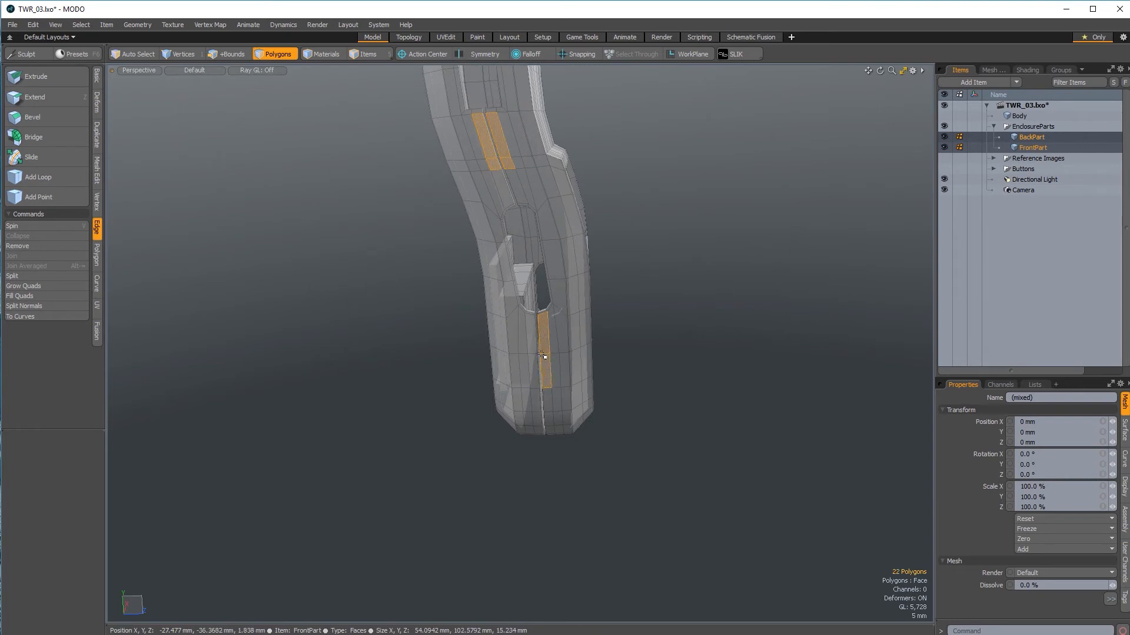
key(l)
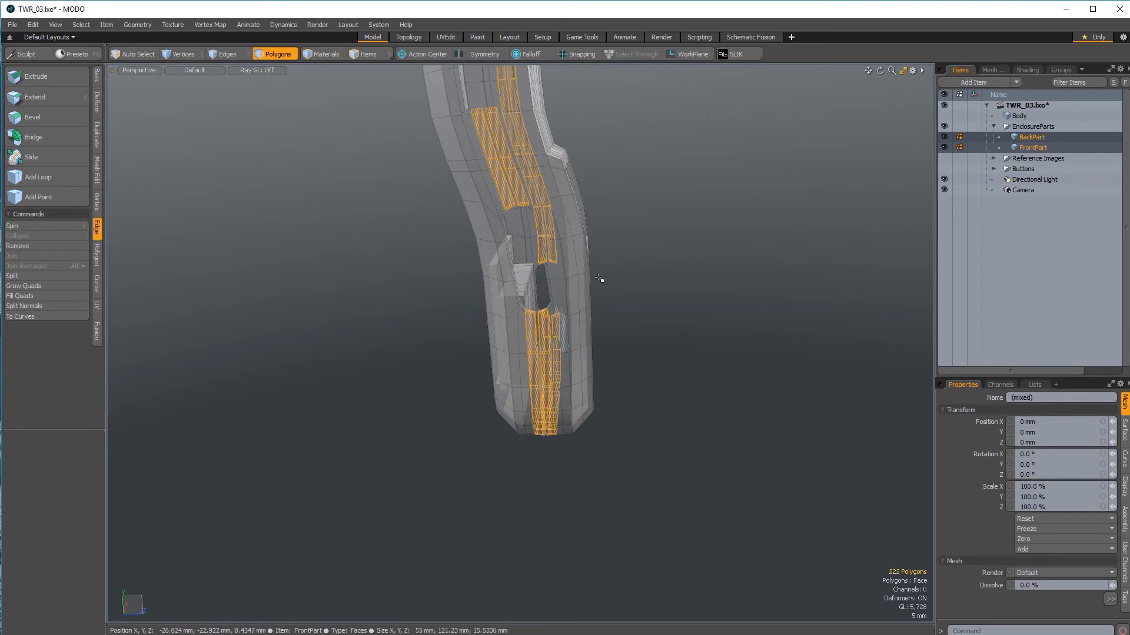
Step: Loop Slice the selected seam polygon strips in Symmetry mode with a count of 2 at 4.00 %
alt+drag(635, 194, 576, 363)
key(alt+c)
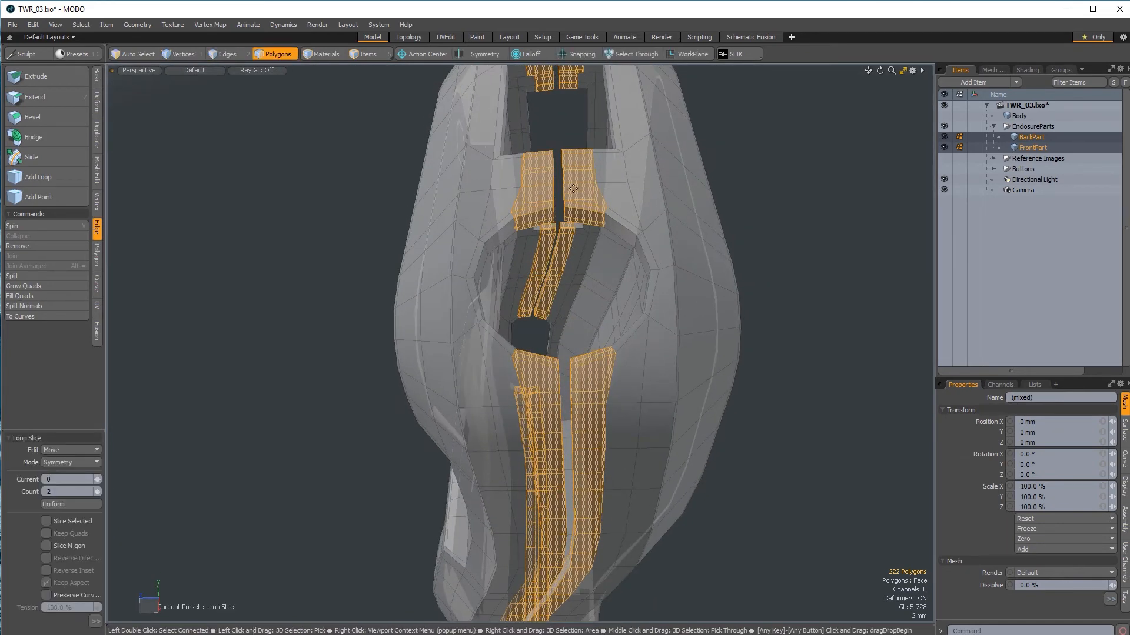
ctrl+alt+drag(576, 201, 479, 389)
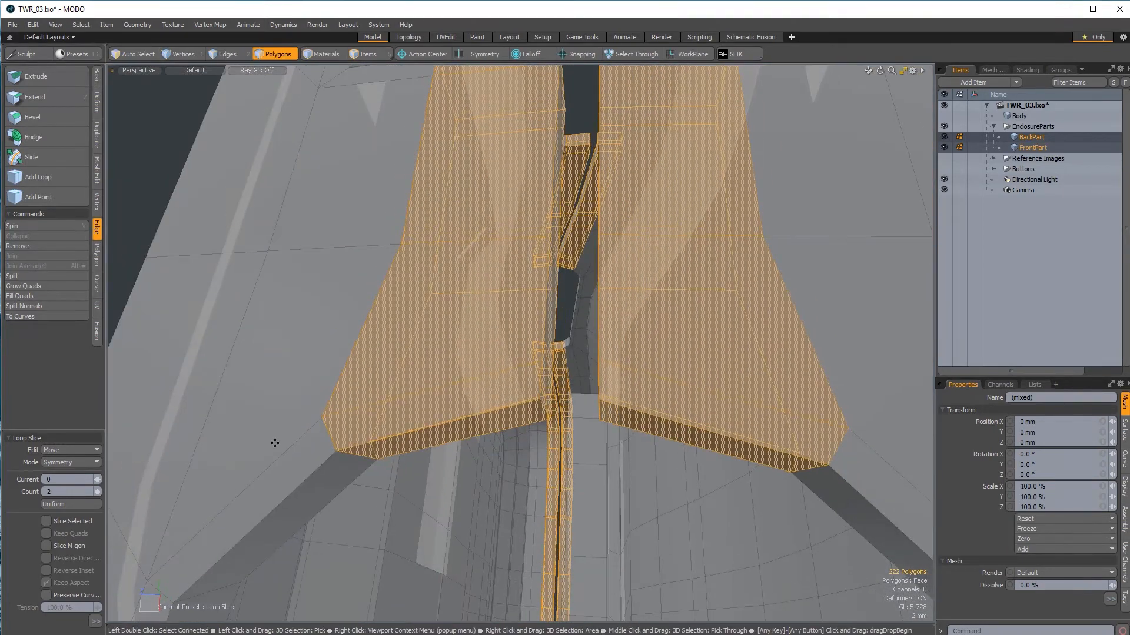
ctrl+alt+drag(586, 370, 566, 369)
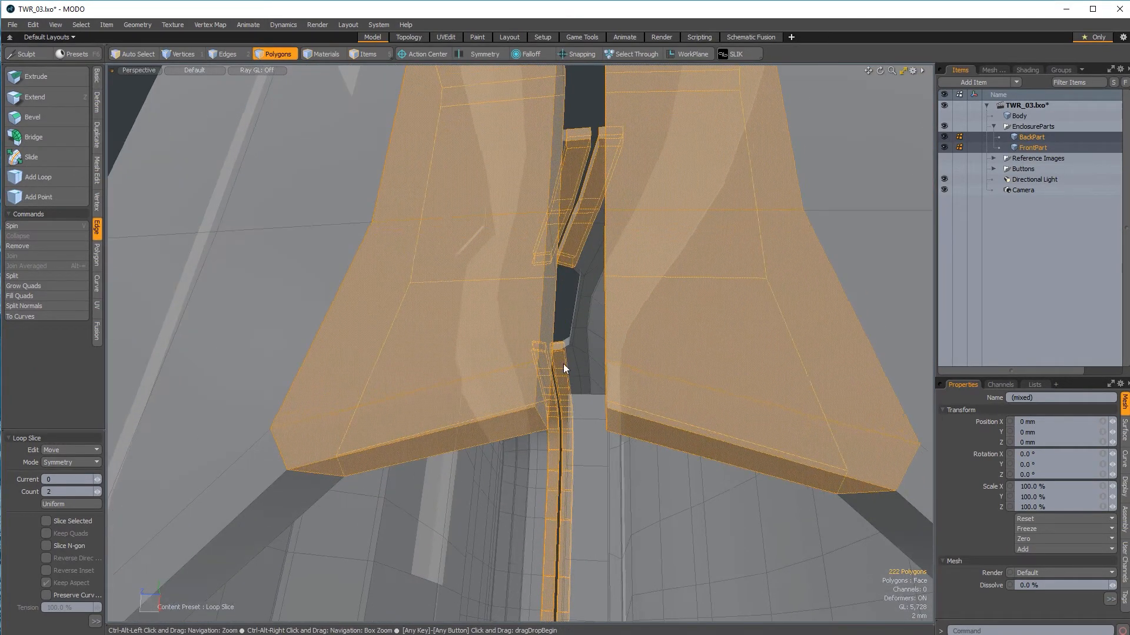
click(620, 364)
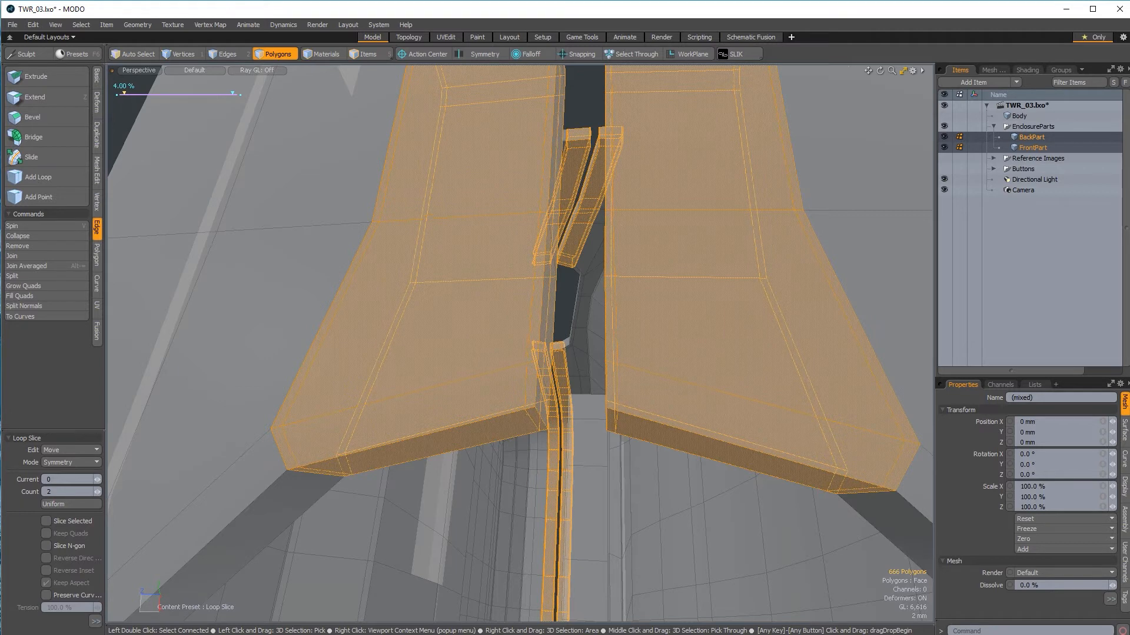
drag(612, 363, 659, 421)
key(q)
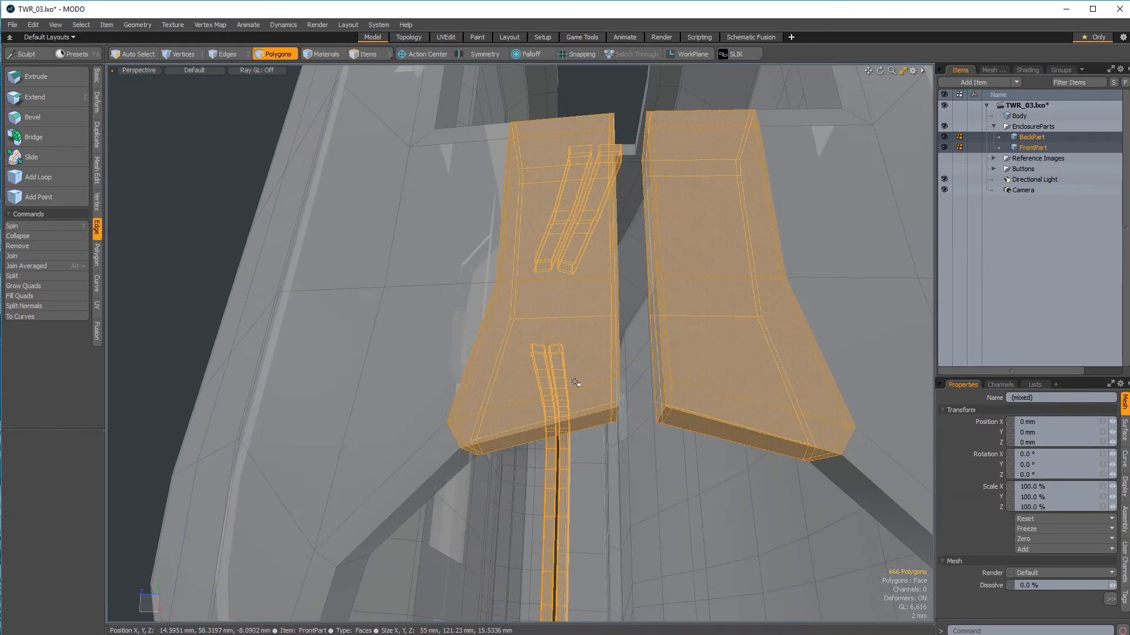
Step: Clear the polygon selection and turn on Catmull-Clark subdivision for both enclosure parts
click(212, 233)
scroll(521, 404, down, 5)
key(Tab)
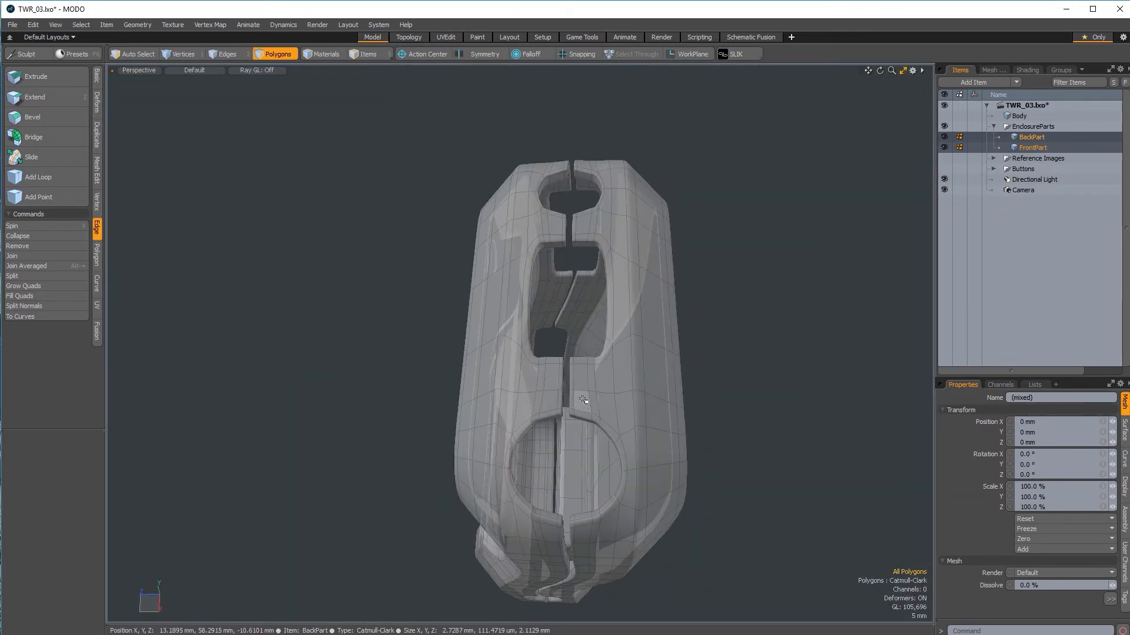
Step: Select the surplus edge loops running parallel to the seam on both parts, from the round opening to the lower end
click(213, 54)
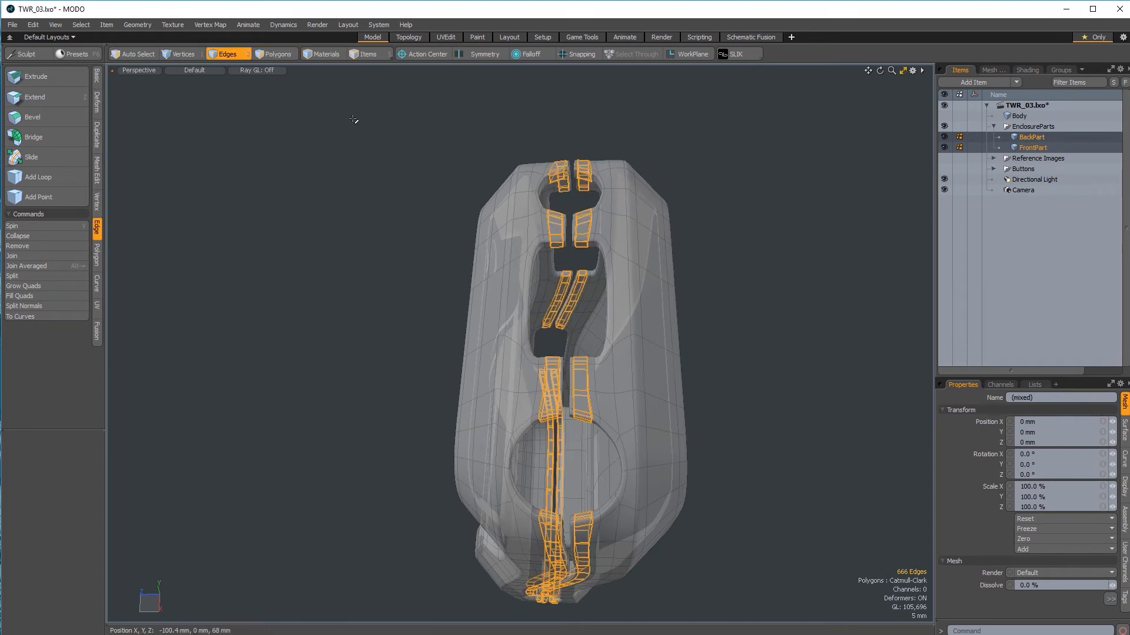
click(590, 381)
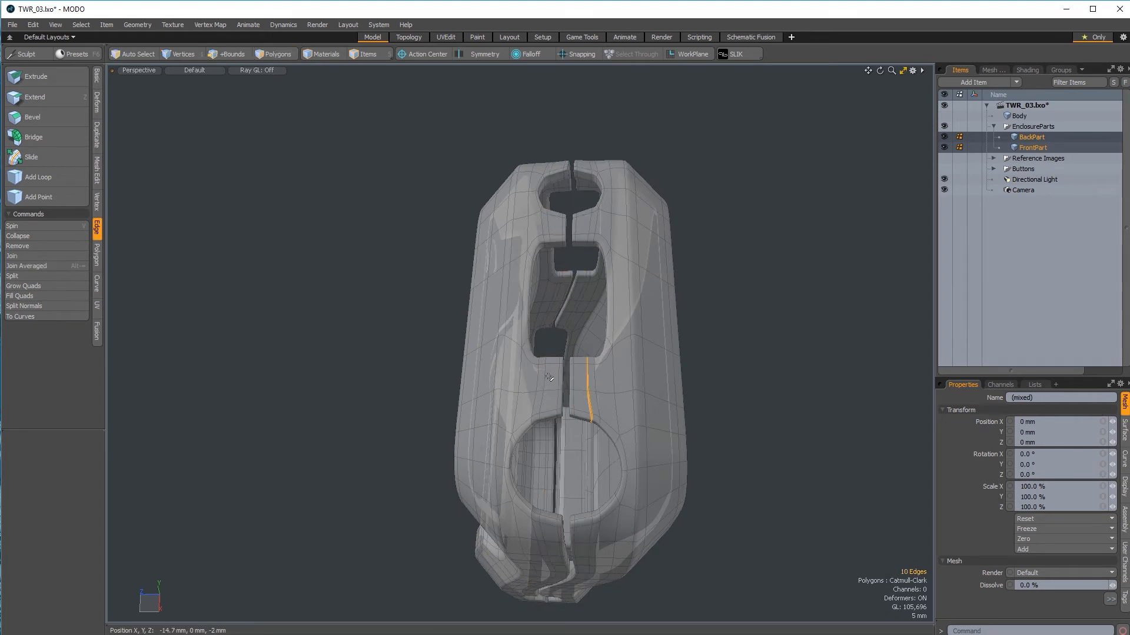
alt+drag(543, 381, 564, 275)
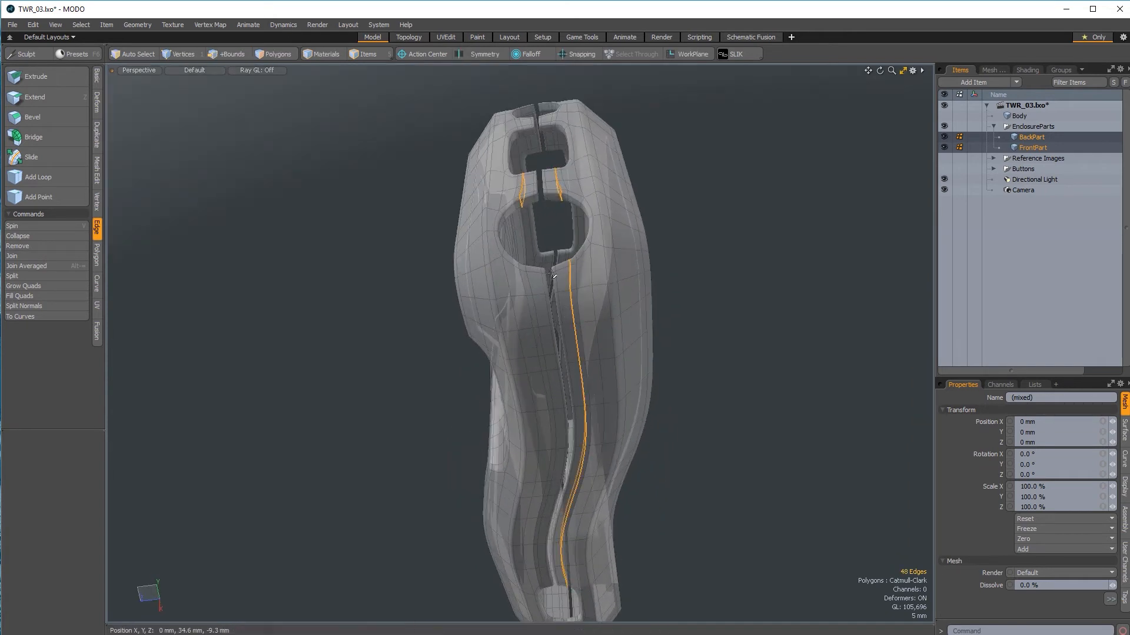
shift+double_click(531, 283)
ctrl+alt+drag(570, 323, 542, 294)
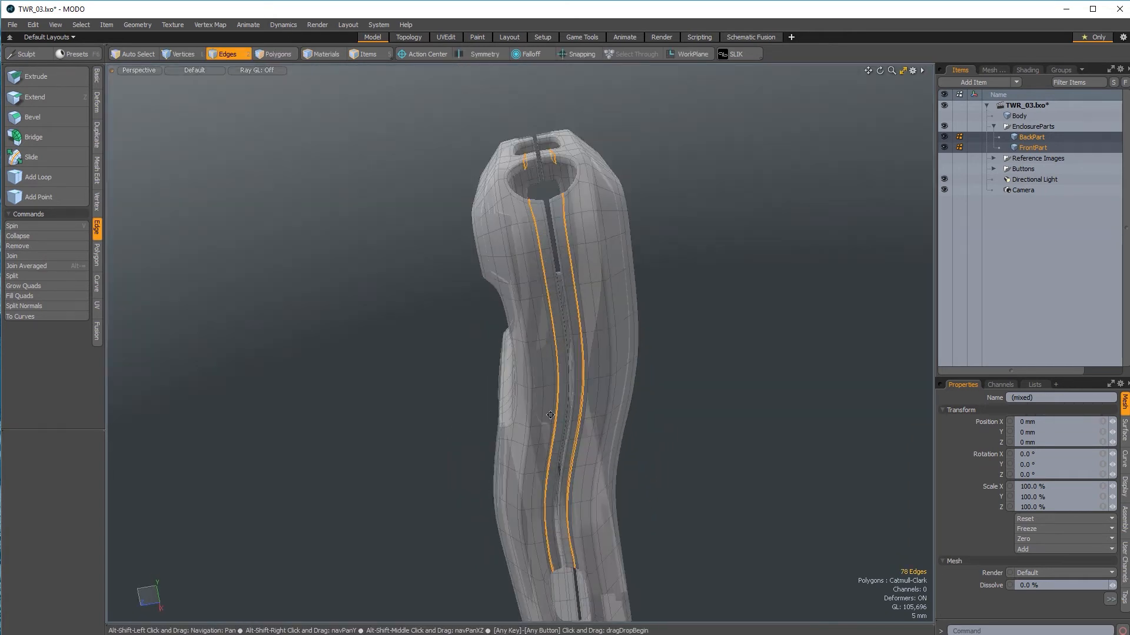
alt+shift+drag(540, 442, 525, 241)
alt+shift+drag(543, 470, 558, 323)
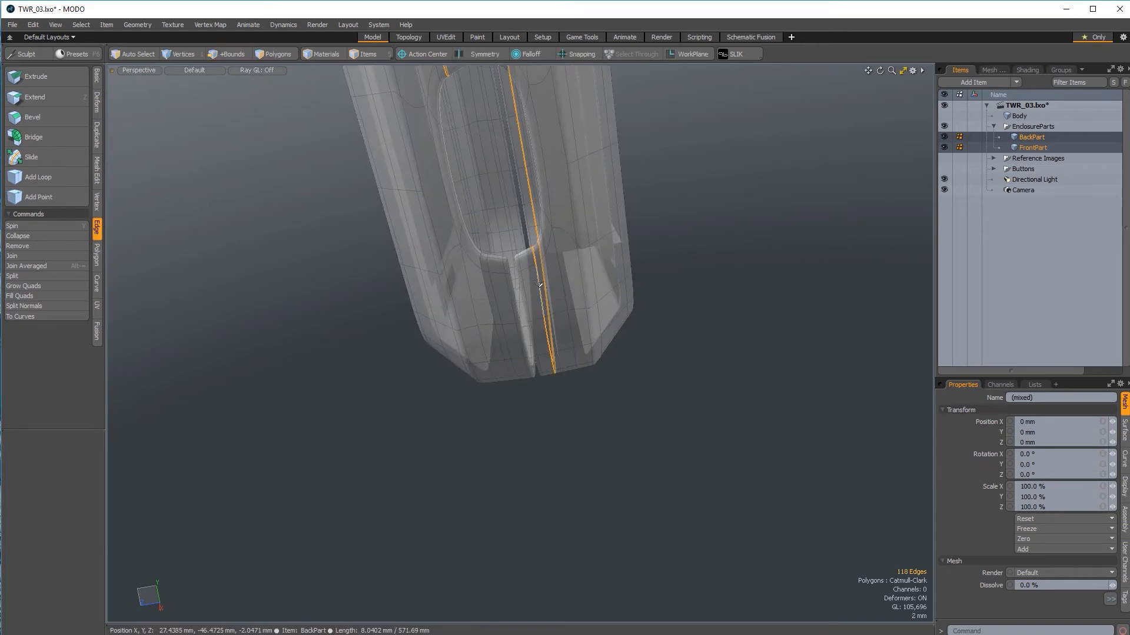
shift+double_click(499, 297)
alt+drag(503, 299, 324, 511)
alt+drag(717, 333, 330, 484)
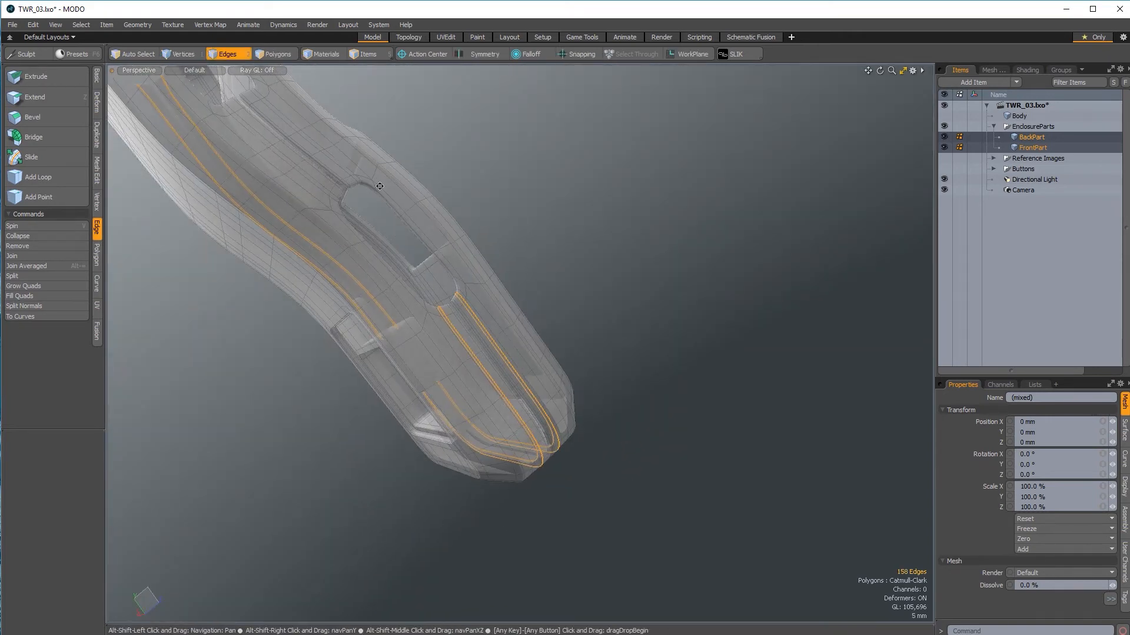
Step: Add the remaining surplus edge loops beside the seam between the openings and remove all selected edges
alt+shift+drag(371, 184, 573, 373)
ctrl+alt+drag(573, 374, 454, 333)
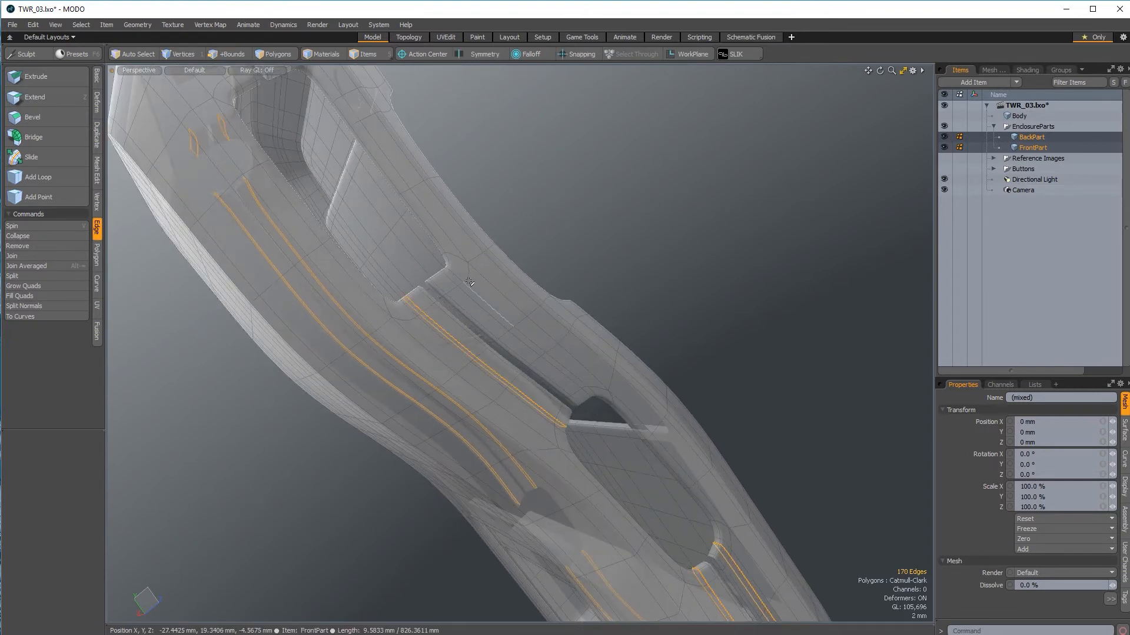
alt+drag(464, 293, 430, 340)
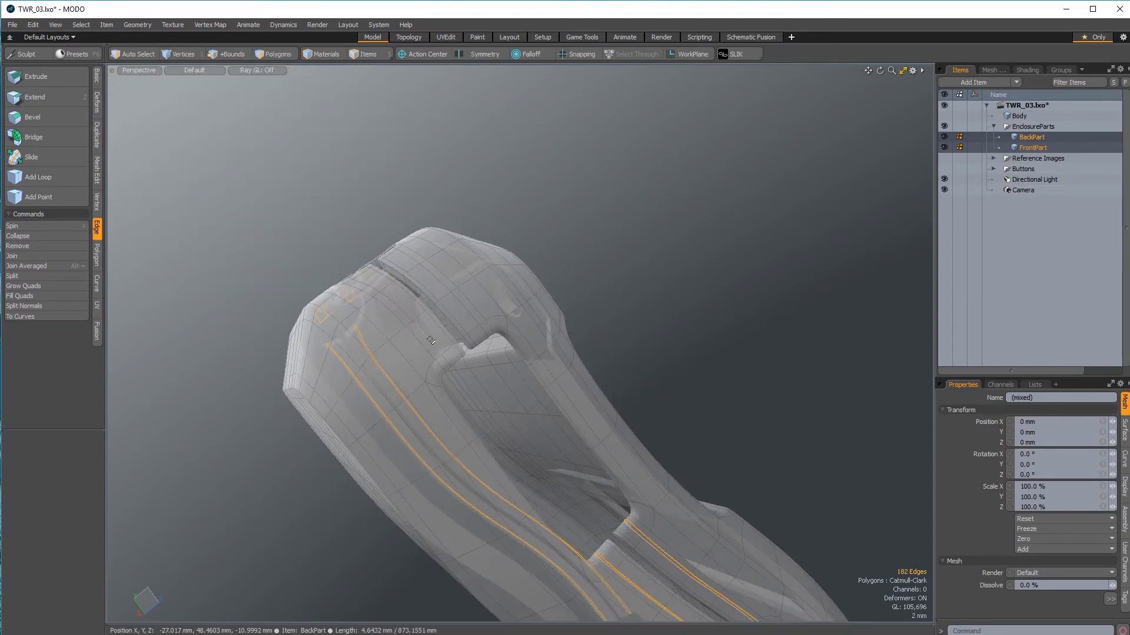
shift+double_click(462, 306)
alt+drag(462, 307, 504, 444)
ctrl+alt+drag(456, 360, 473, 355)
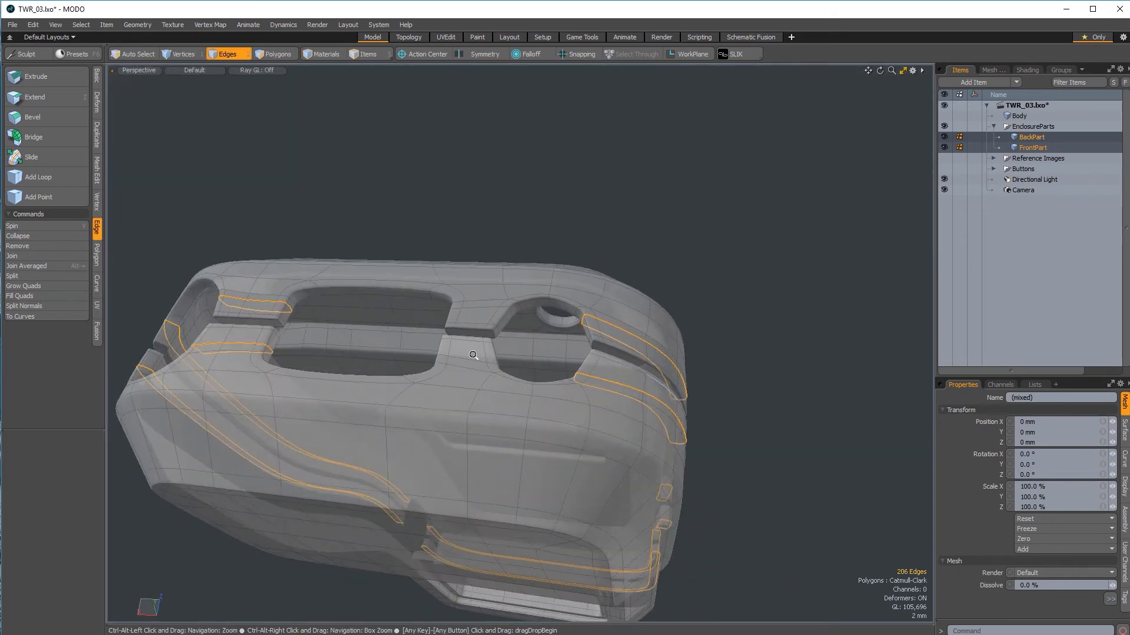
shift+click(471, 360)
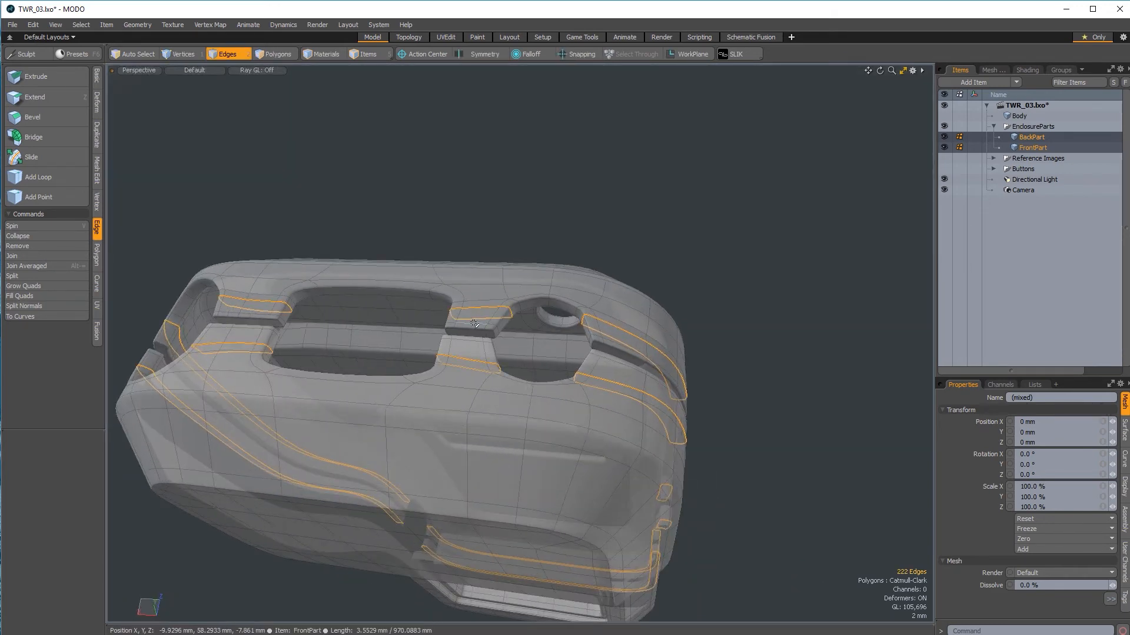
key(BackSpace)
Step: Convert both parts back to plain faces and Loop Slice the opening and rim walls symmetrically with a count of 2 at 2.00 %
alt+drag(475, 324, 589, 485)
key(shift+Tab)
alt+drag(591, 435, 647, 410)
ctrl+alt+drag(648, 410, 675, 300)
alt+drag(674, 300, 608, 346)
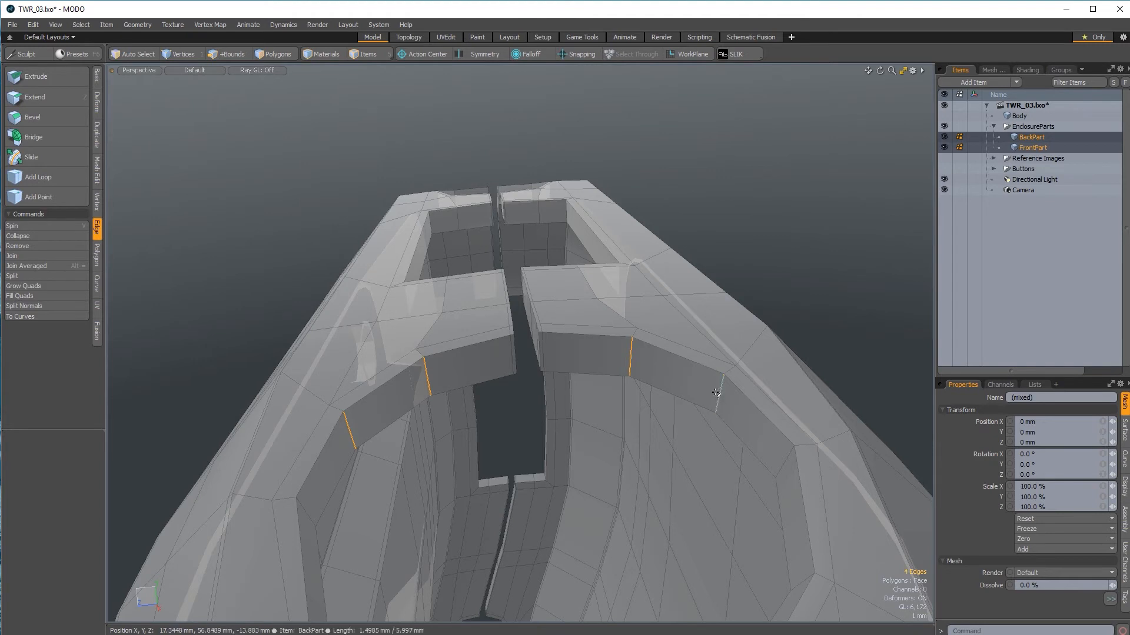
key(alt)
key(alt+c)
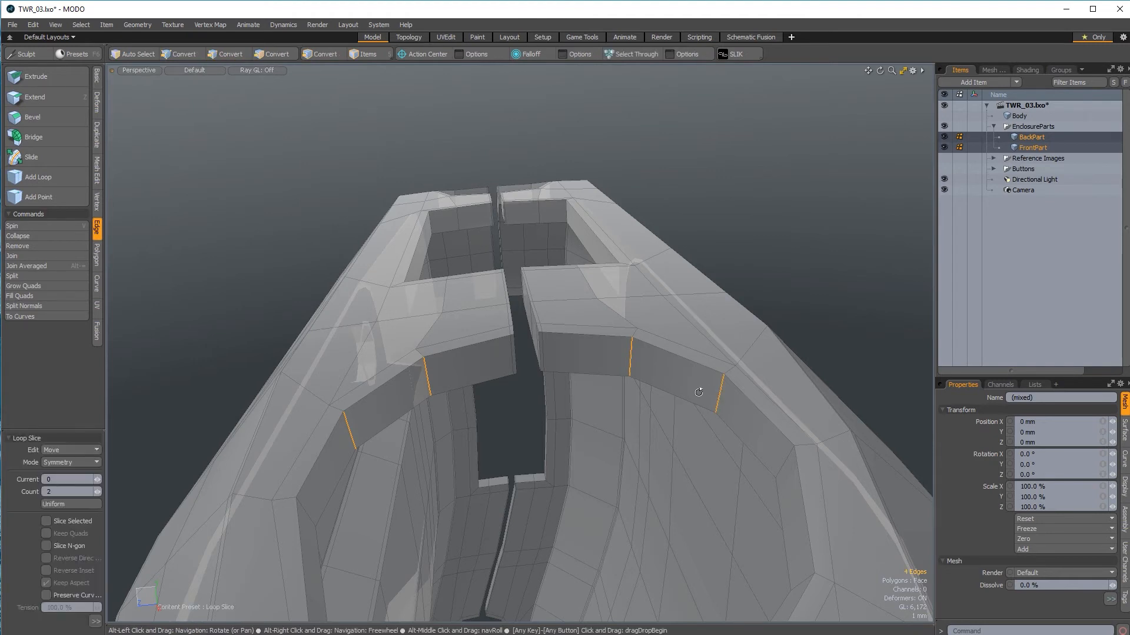
click(632, 346)
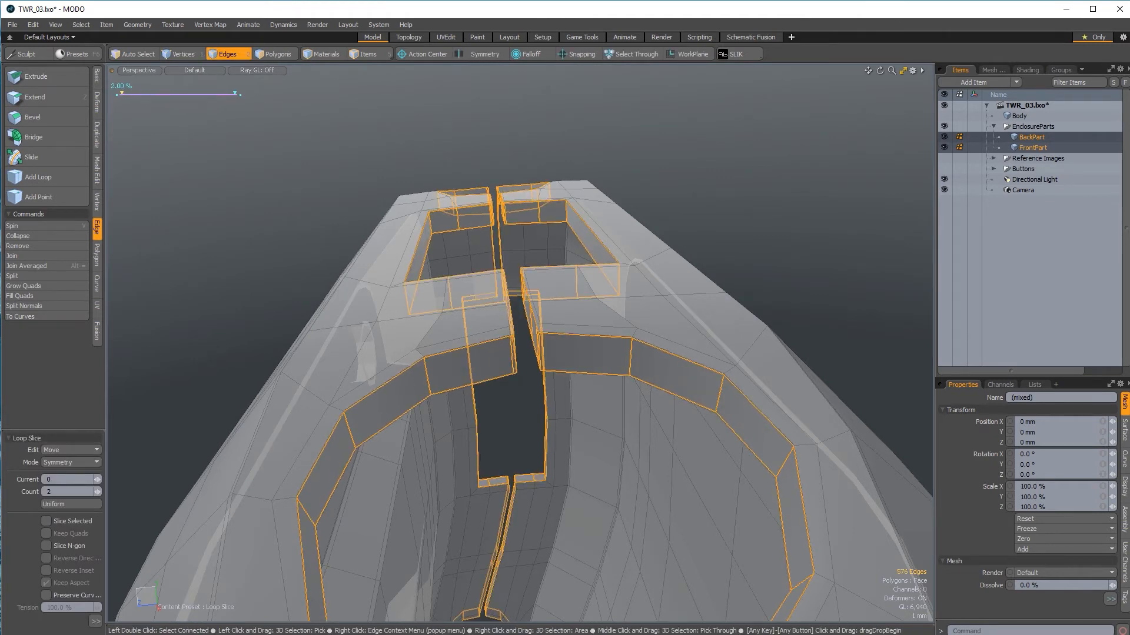
Step: Set the symmetric Loop Slice to 12.00 % and add a centred edge loop at 50 % along the rim walls of both parts
drag(632, 338, 632, 342)
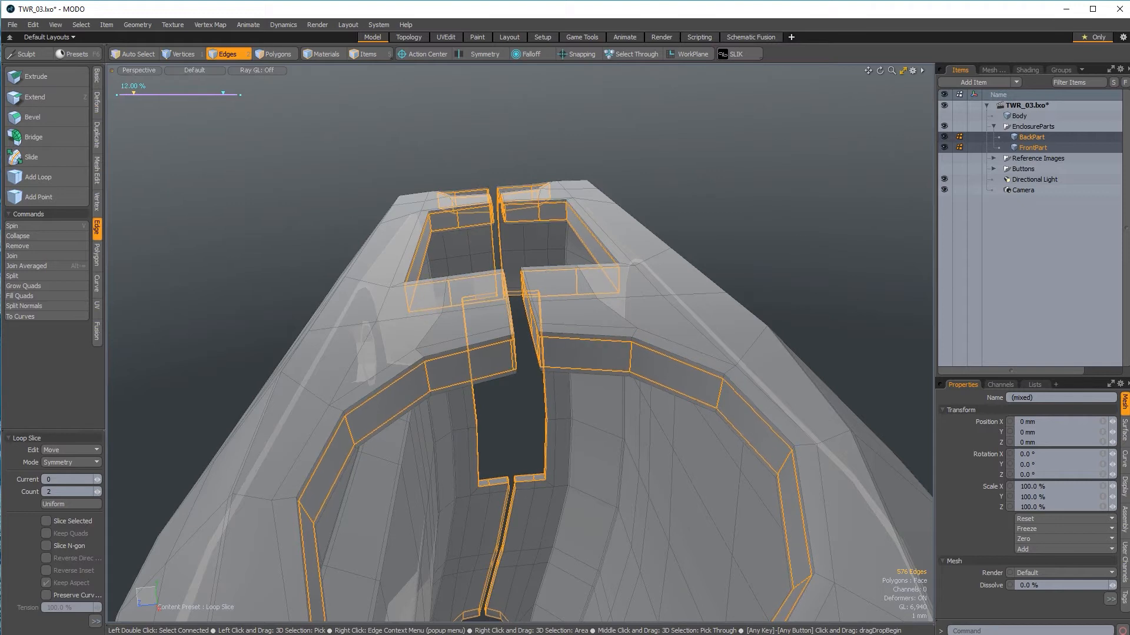
key(q)
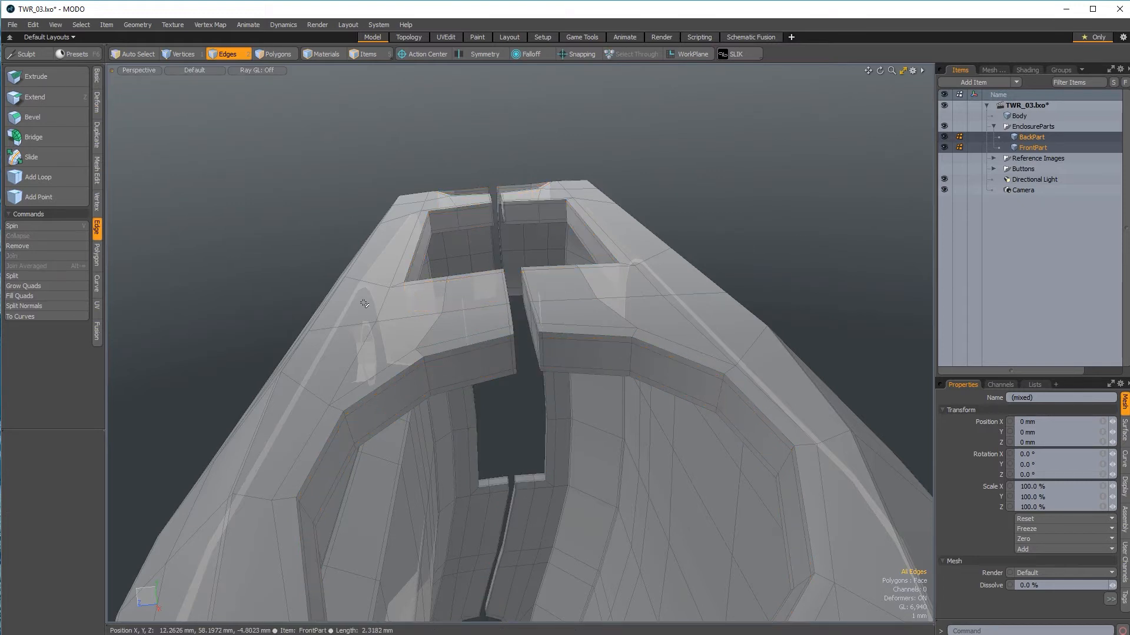
click(55, 183)
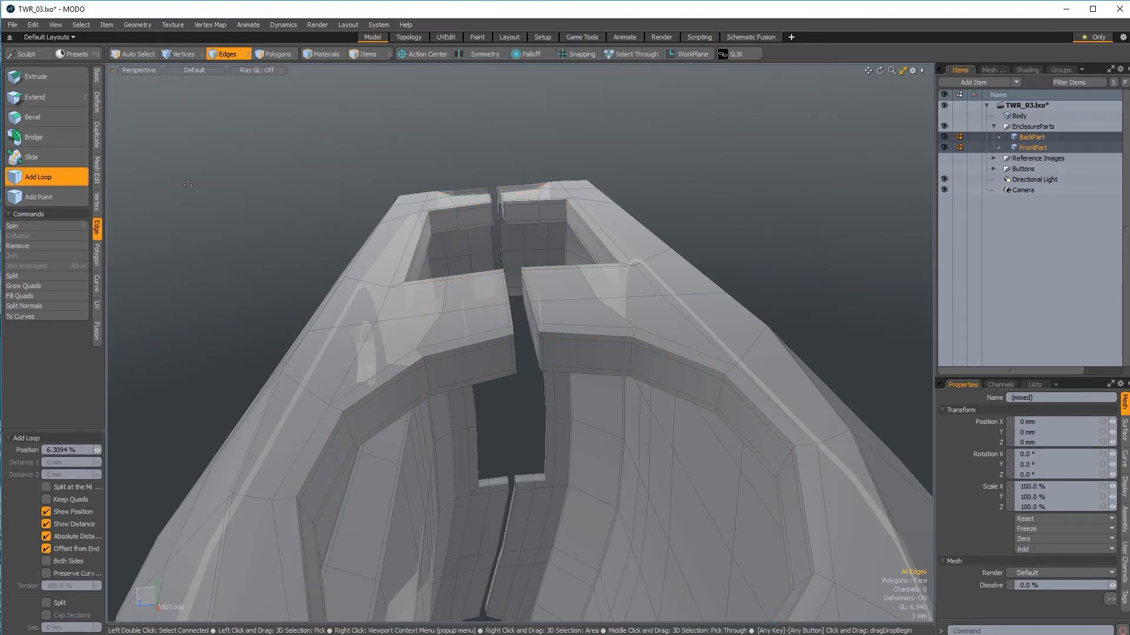
click(428, 377)
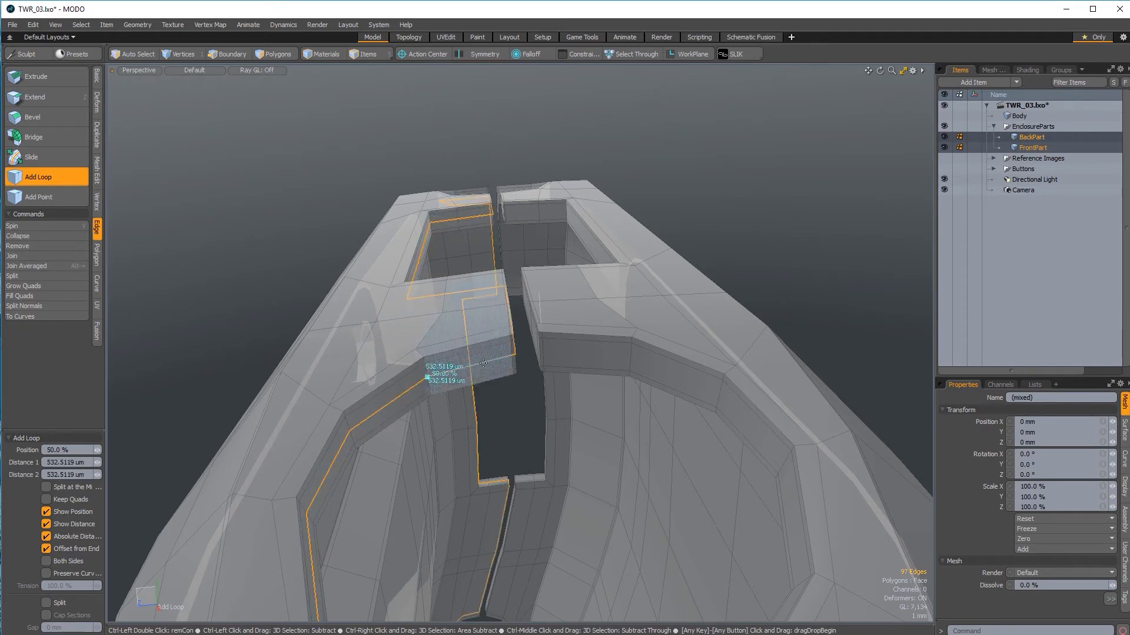
key(2)
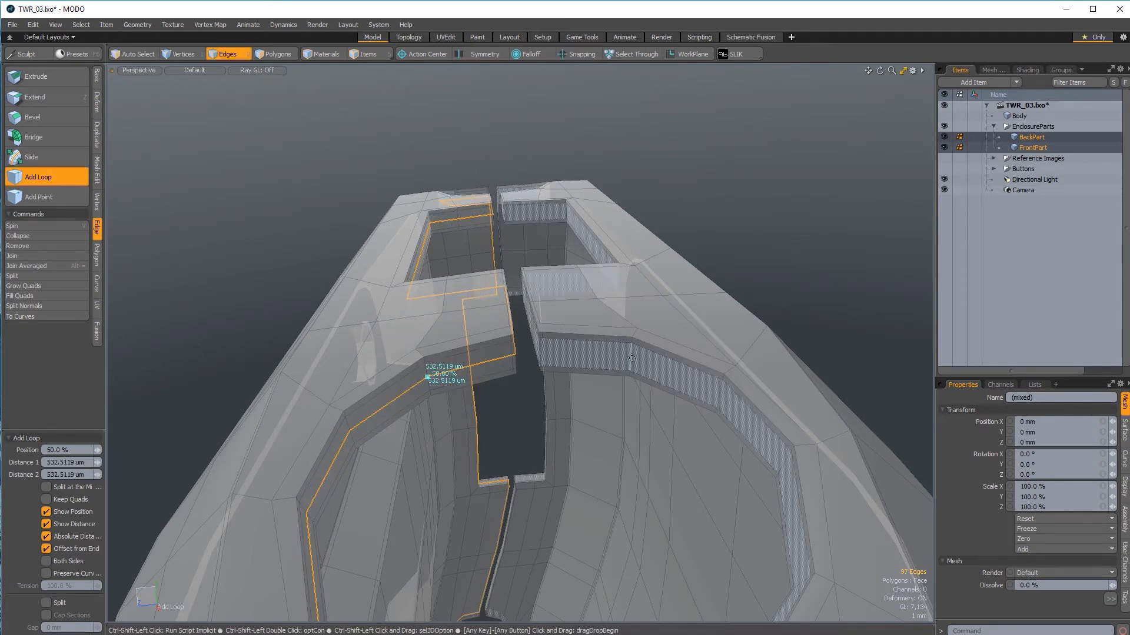
shift+click(631, 357)
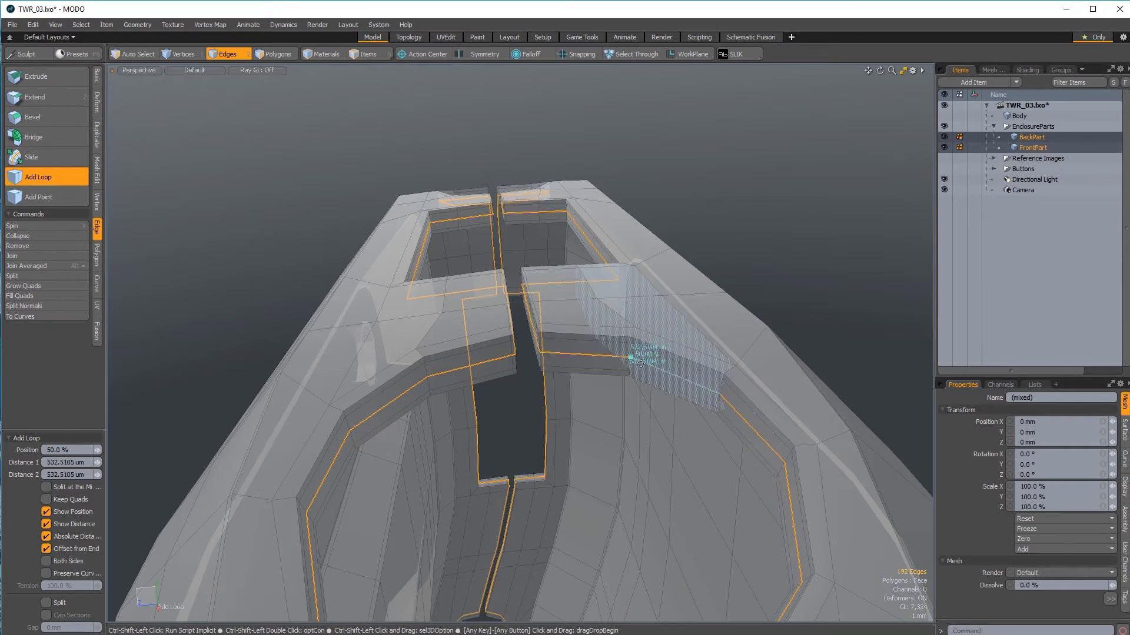
key(space)
Step: Select both centre loops, Edge Extrude them by 0 mm with a 100 um width, and remove the original centre edges
click(797, 262)
alt+drag(810, 286, 541, 346)
double_click(542, 346)
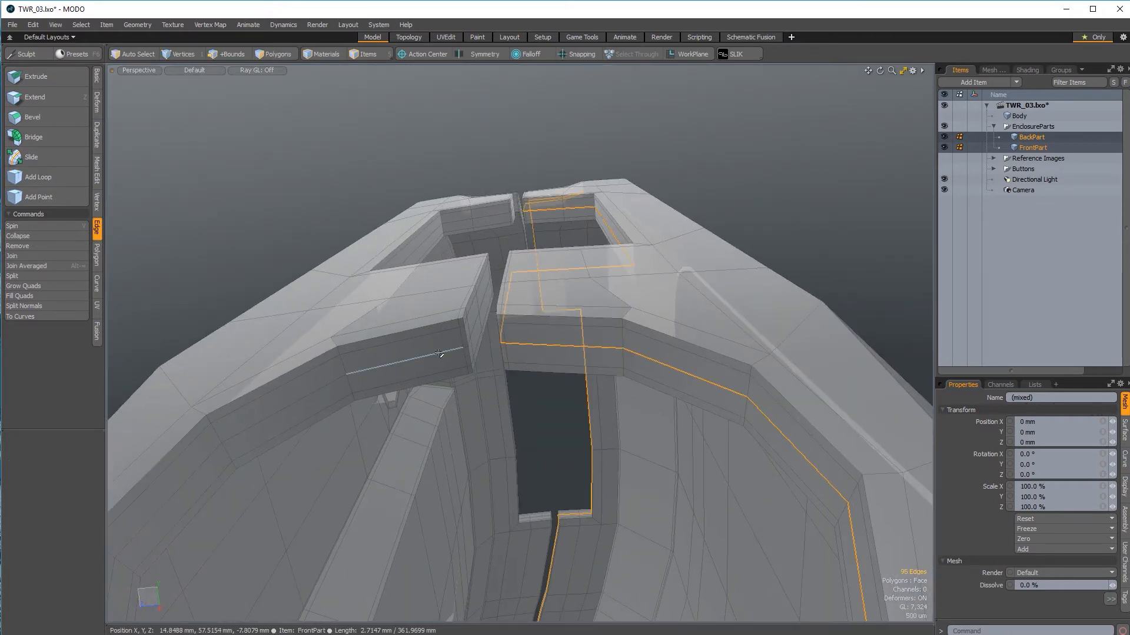
key(shift+x)
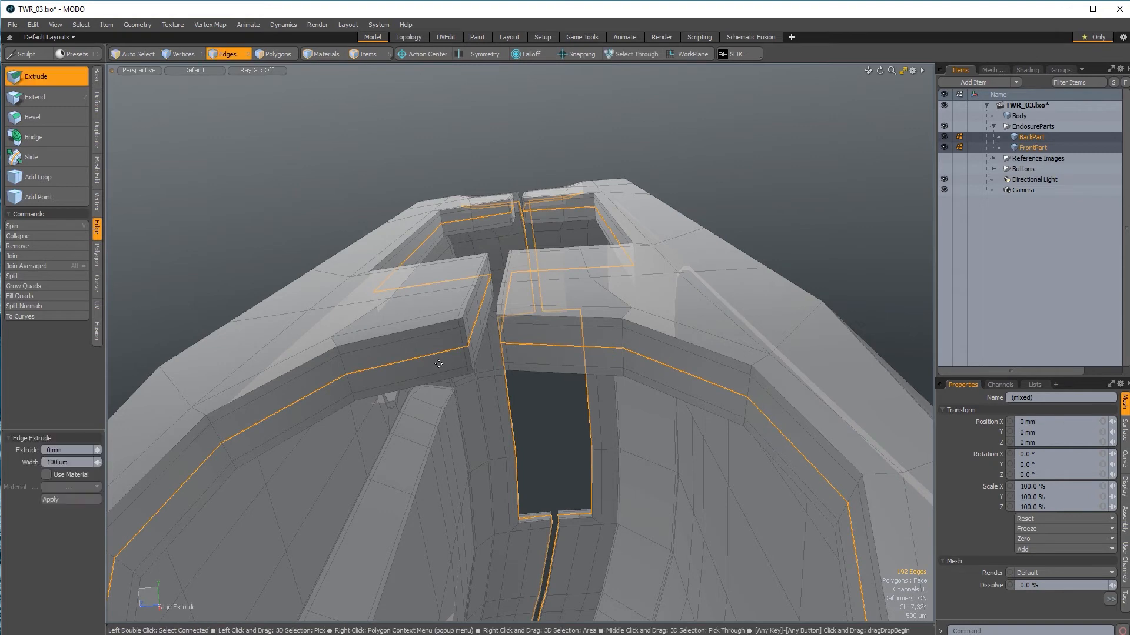
alt+drag(390, 329, 727, 421)
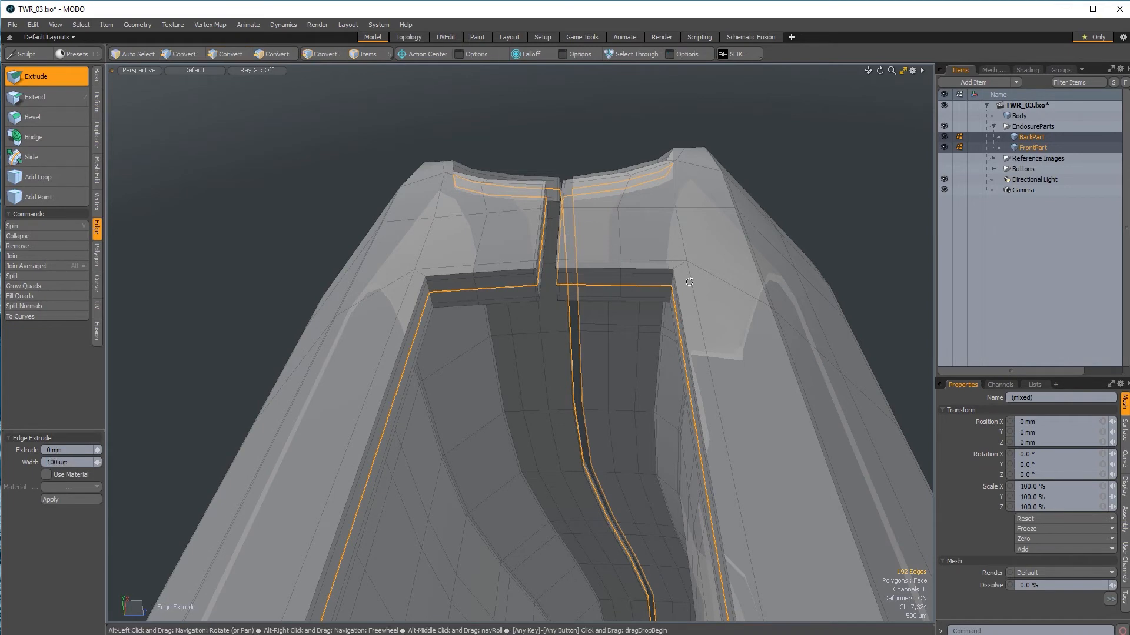
alt+drag(681, 282, 815, 311)
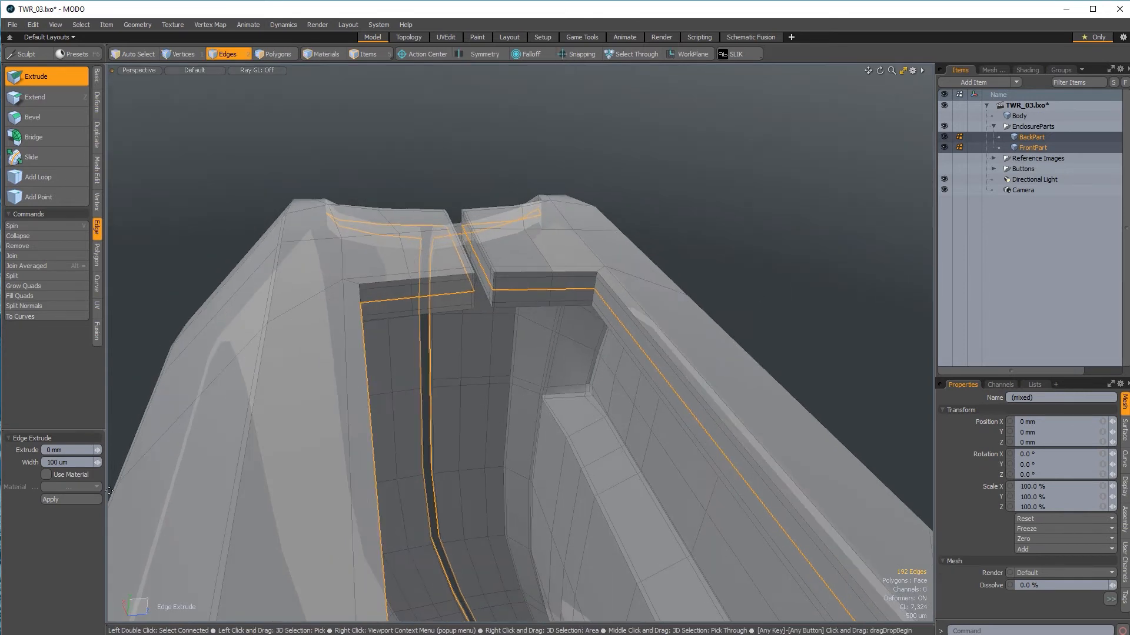
click(61, 500)
key(space)
key(BackSpace)
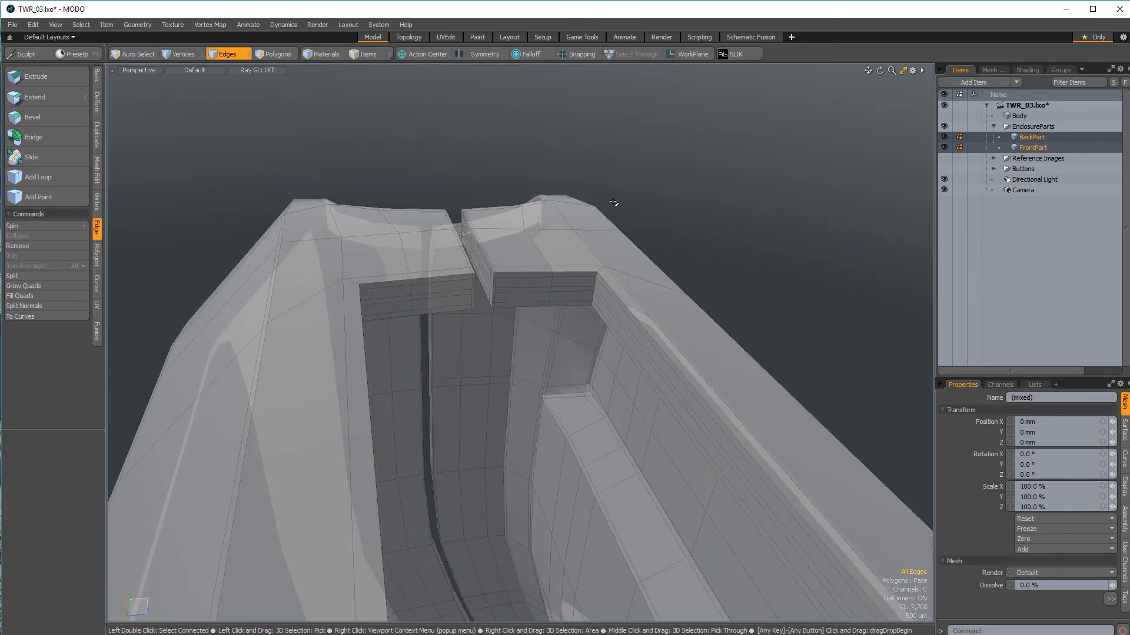
Step: Select the two outer polygon strips of BackPart's rim wall and the two inner strips of FrontPart's rim wall as full loops
alt+drag(707, 323, 504, 318)
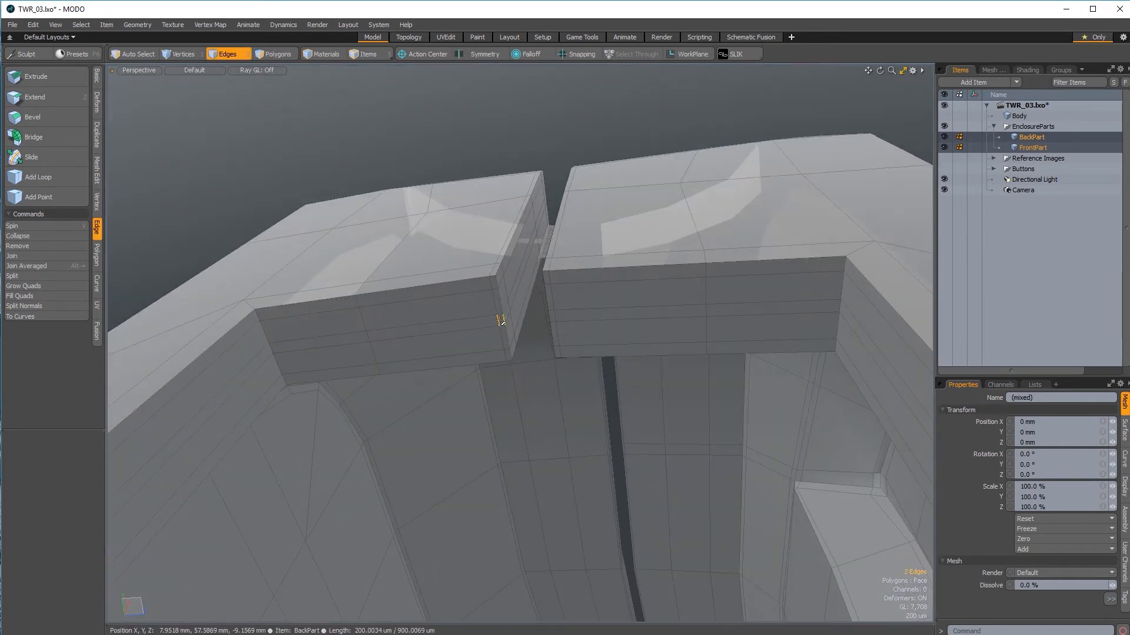
alt+drag(516, 192, 471, 329)
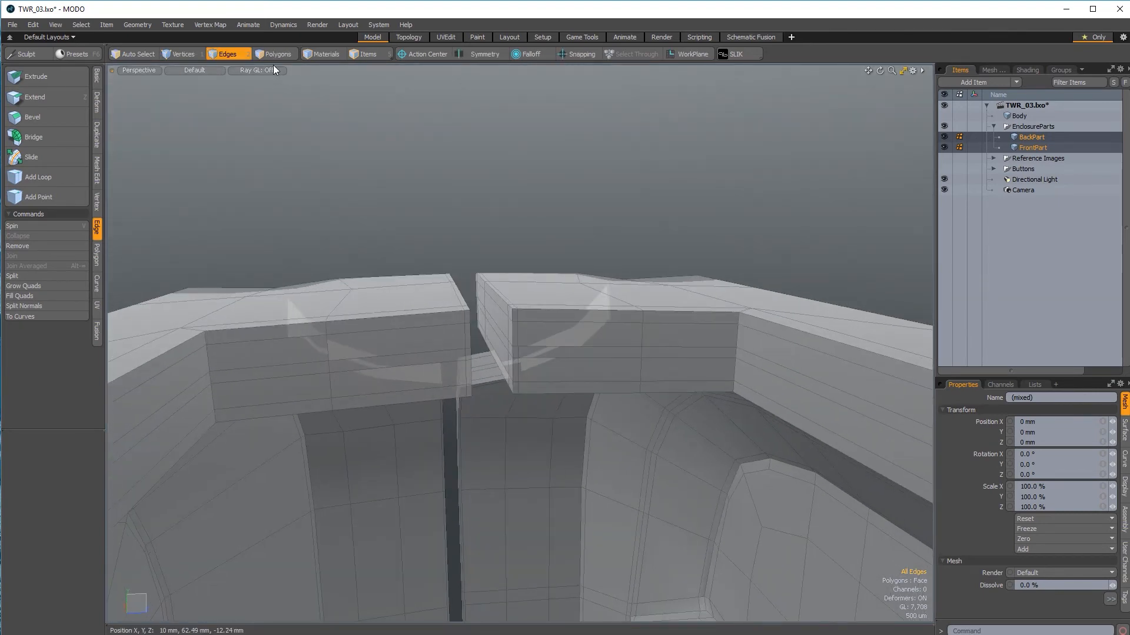
click(274, 54)
click(668, 199)
alt+drag(625, 359, 485, 325)
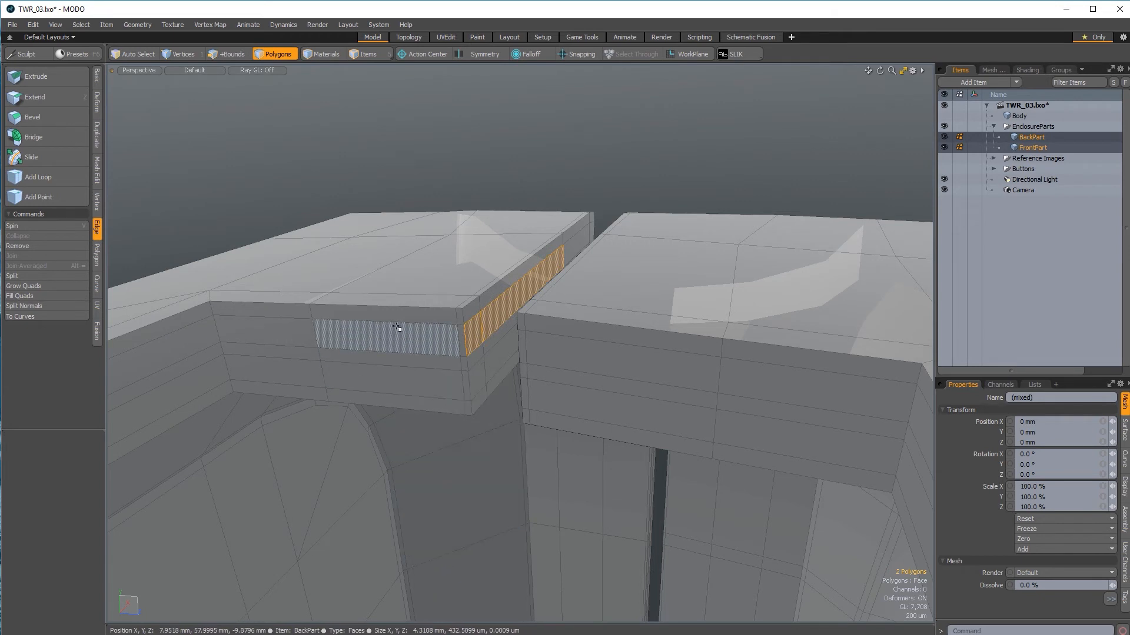
shift+click(472, 335)
key(l)
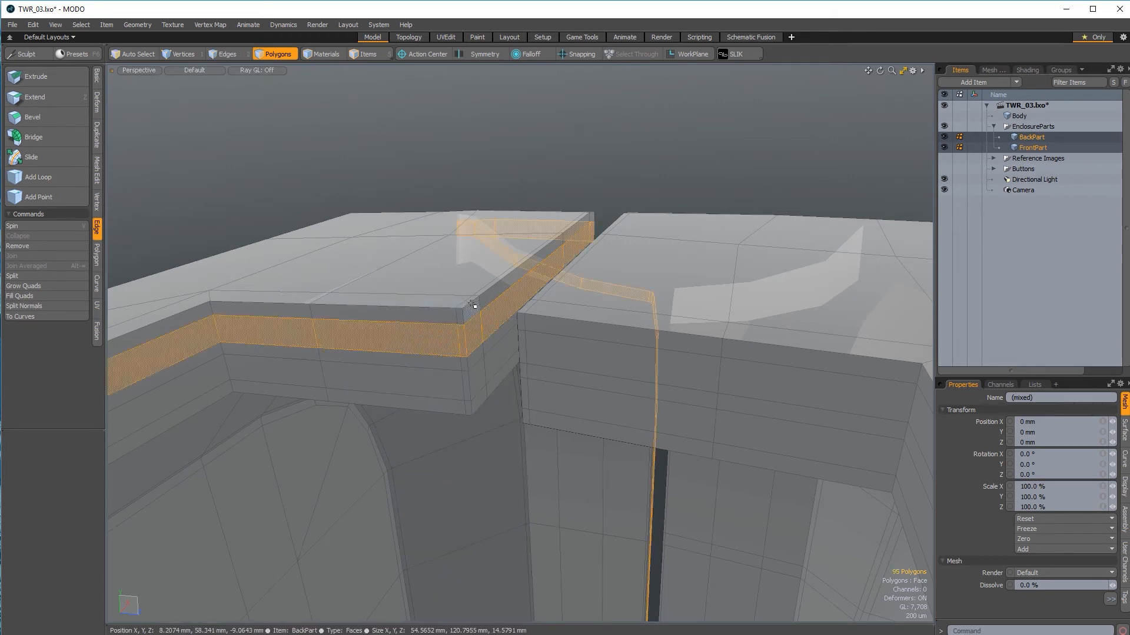
key(l)
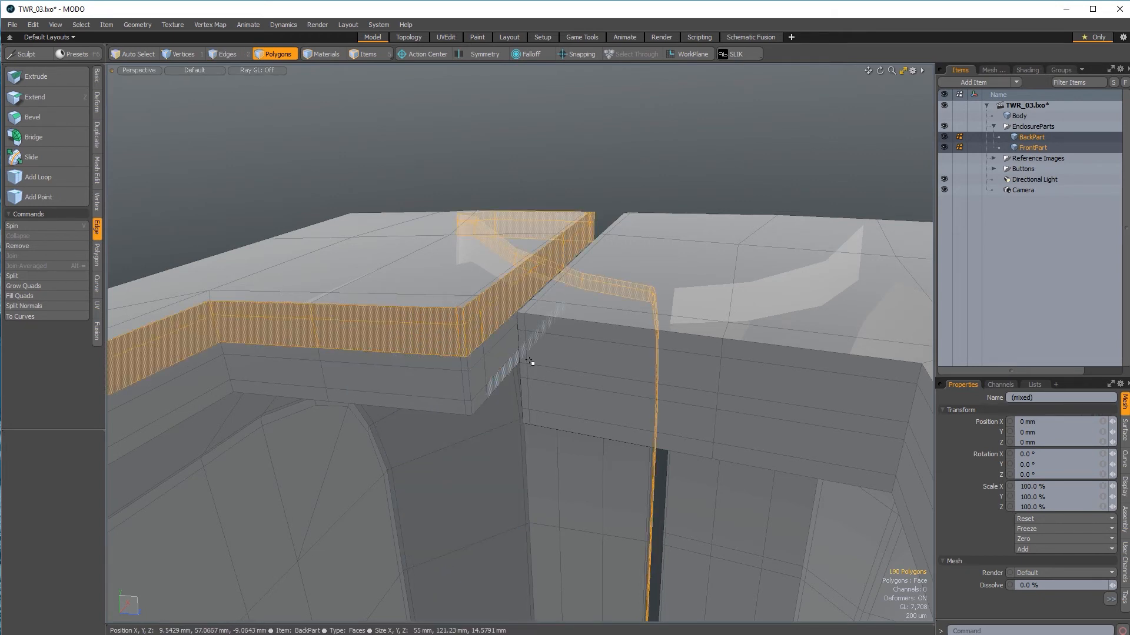
key(l)
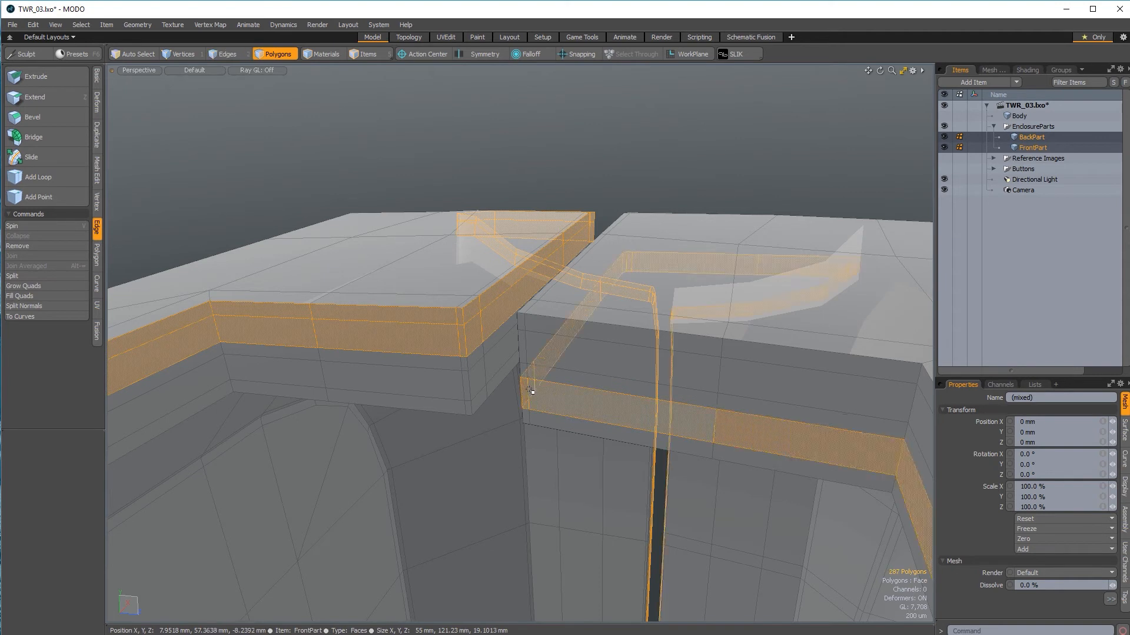
key(l)
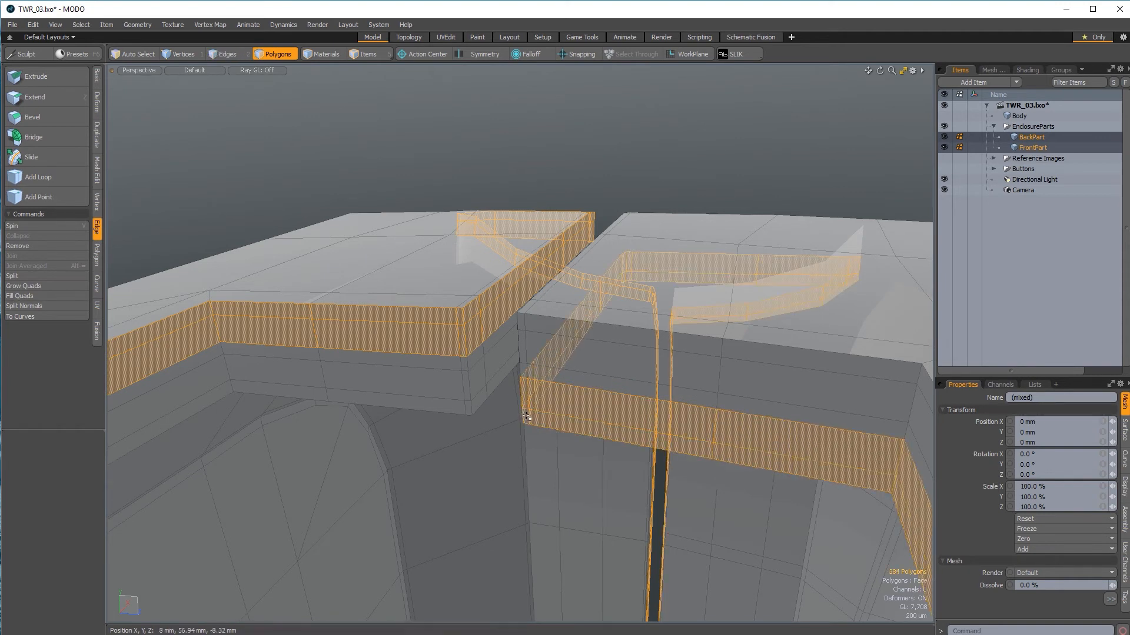
Step: Deselect the strip polygons lining the rectangular opening on FrontPart
alt+drag(542, 376, 391, 418)
mouse_move(571, 330)
ctrl+mouse_down()
mouse_move(588, 351)
mouse_move(517, 361)
mouse_move(724, 400)
ctrl+mouse_up()
alt+shift+drag(724, 400, 630, 412)
mouse_move(629, 412)
alt+mouse_down()
mouse_move(750, 457)
mouse_move(618, 395)
alt+mouse_up()
ctrl+alt+drag(618, 396, 644, 395)
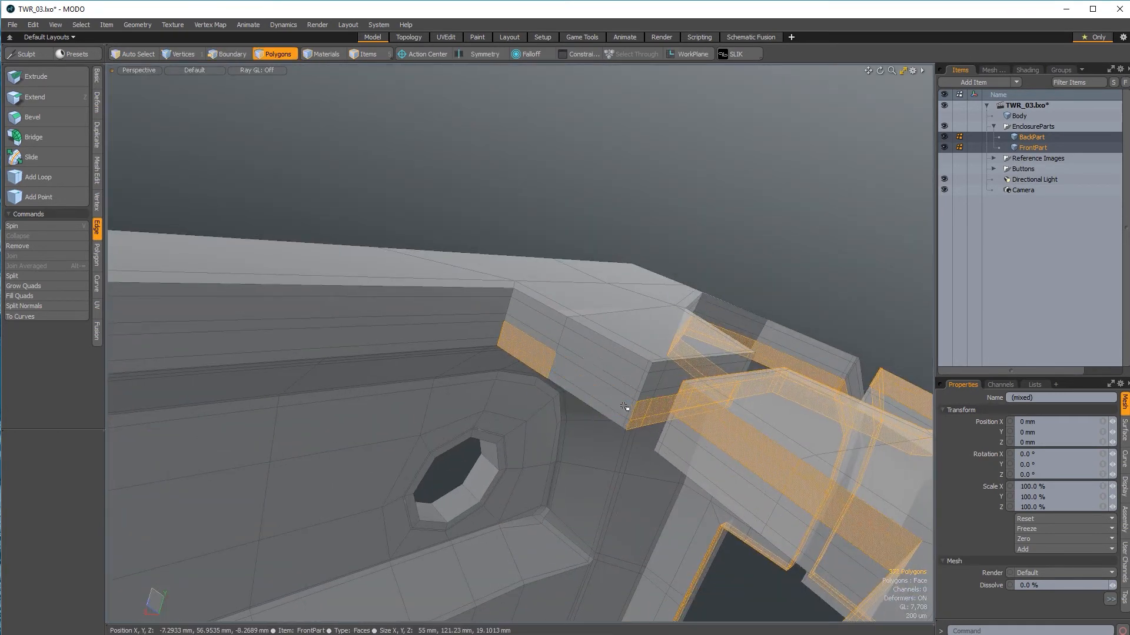
ctrl+right_drag(435, 382, 450, 395)
mouse_move(497, 386)
alt+mouse_down()
mouse_move(736, 498)
mouse_move(666, 364)
alt+mouse_up()
mouse_move(579, 359)
ctrl+alt+mouse_down()
mouse_move(608, 374)
mouse_move(580, 339)
mouse_move(538, 368)
ctrl+alt+mouse_up()
Step: Deselect the strip polygons lining the rectangular opening on BackPart
alt+drag(539, 368, 736, 358)
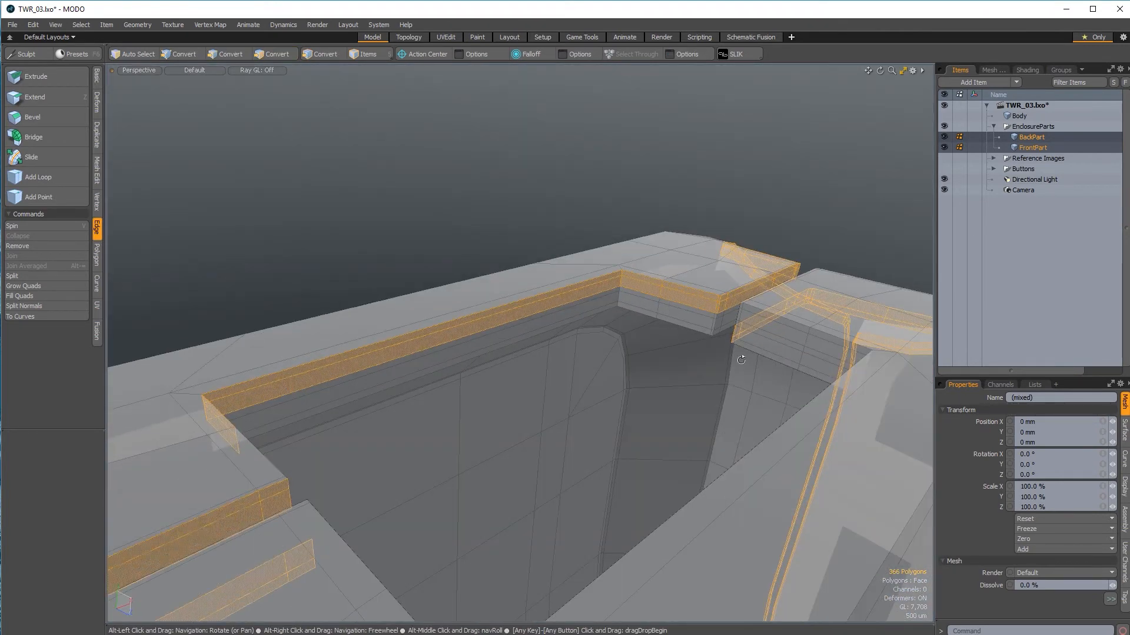
scroll(712, 306, up, 3)
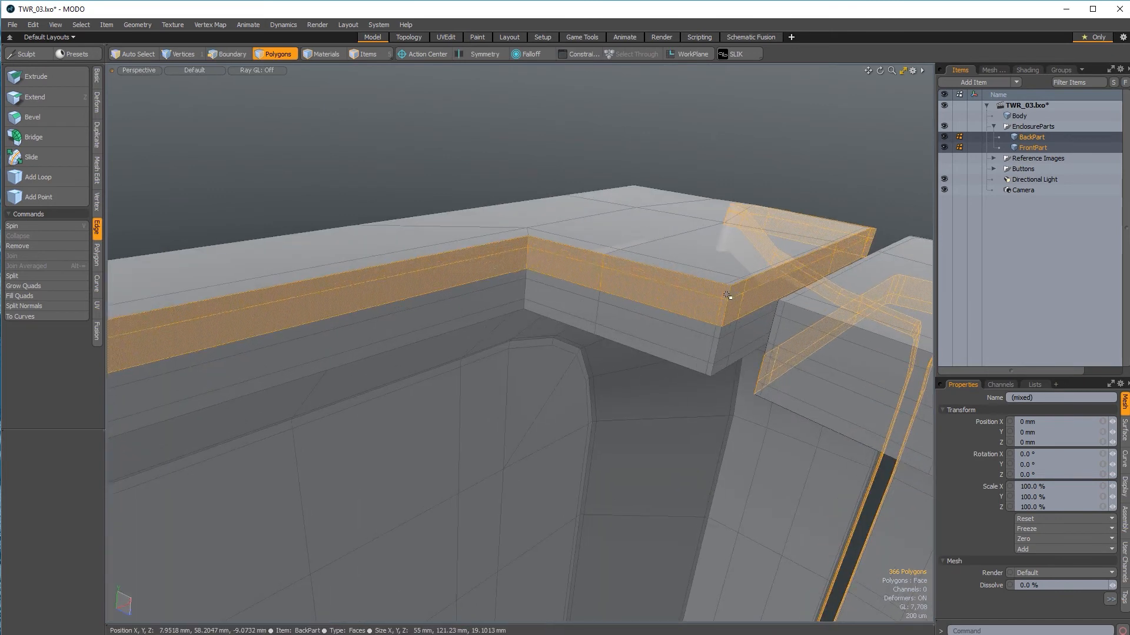
ctrl+alt+drag(679, 315, 562, 305)
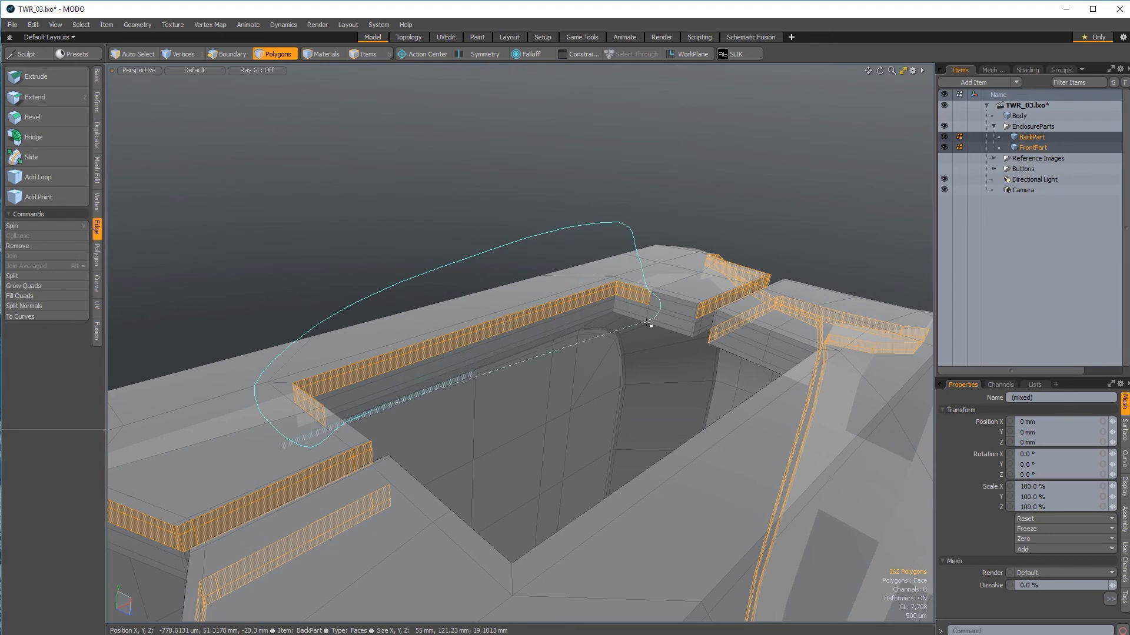
ctrl+right_drag(649, 324, 647, 291)
Step: Deselect the strip polygons lining the large round opening beside the rectangular one on both BackPart and FrontPart
ctrl+alt+drag(648, 326, 498, 308)
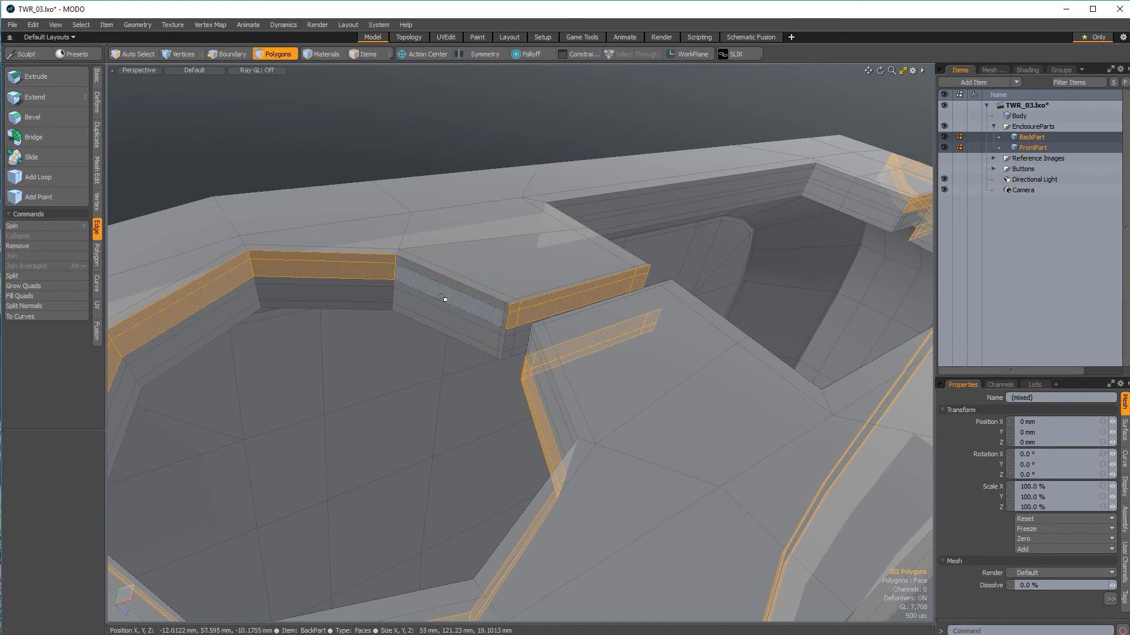
mouse_move(392, 265)
ctrl+mouse_down()
mouse_move(295, 404)
mouse_move(530, 300)
ctrl+mouse_up()
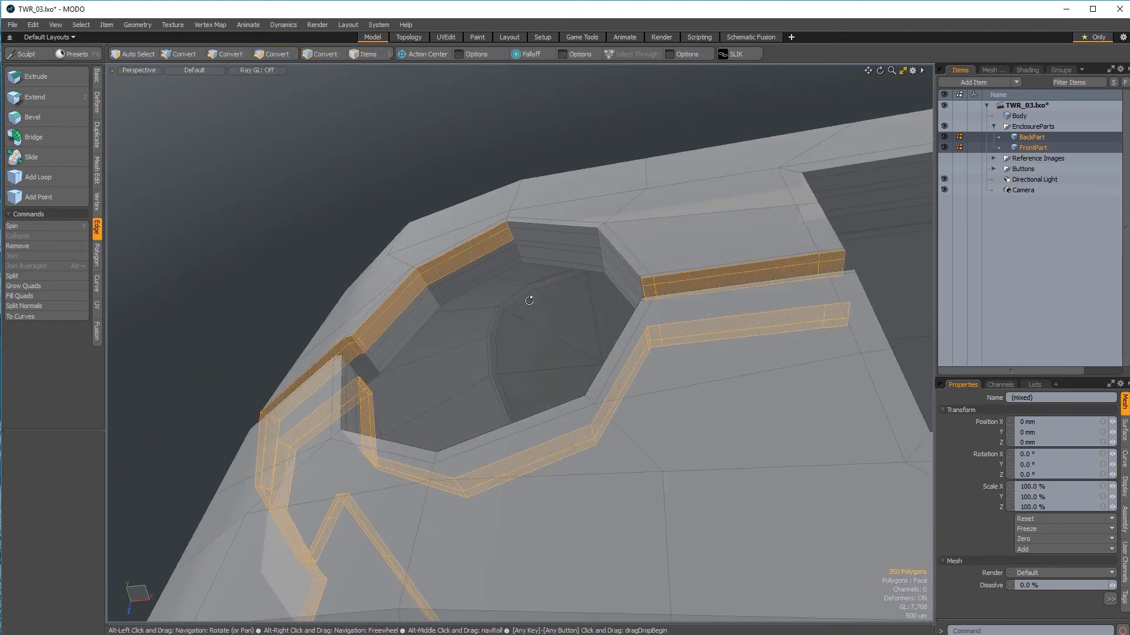
ctrl+alt+drag(341, 320, 542, 225)
alt+drag(543, 226, 355, 305)
mouse_move(133, 327)
ctrl+mouse_down()
mouse_move(164, 307)
mouse_move(230, 411)
mouse_move(522, 454)
mouse_move(638, 304)
ctrl+mouse_up()
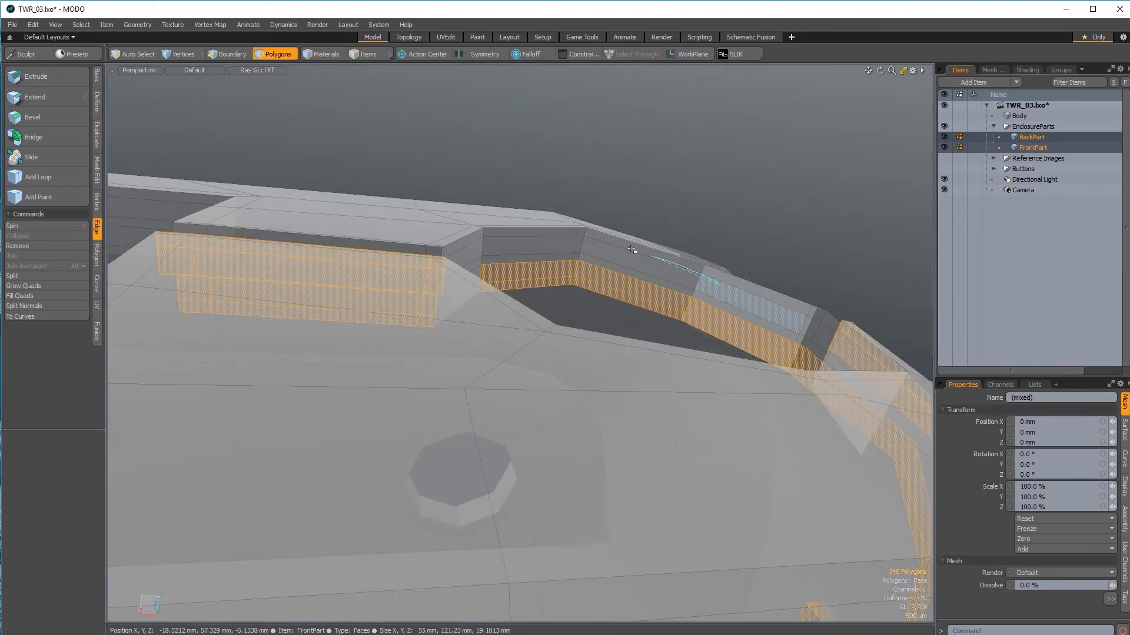
mouse_move(676, 352)
ctrl+mouse_down()
mouse_move(703, 337)
mouse_move(638, 429)
mouse_move(616, 355)
mouse_move(654, 402)
mouse_move(493, 406)
mouse_move(497, 357)
mouse_move(570, 440)
mouse_move(465, 194)
mouse_move(380, 159)
mouse_move(417, 154)
ctrl+mouse_up()
Step: Deselect the strip polygons lining the rectangular opening in the side of the enclosure on both parts
alt+shift+drag(417, 154, 432, 220)
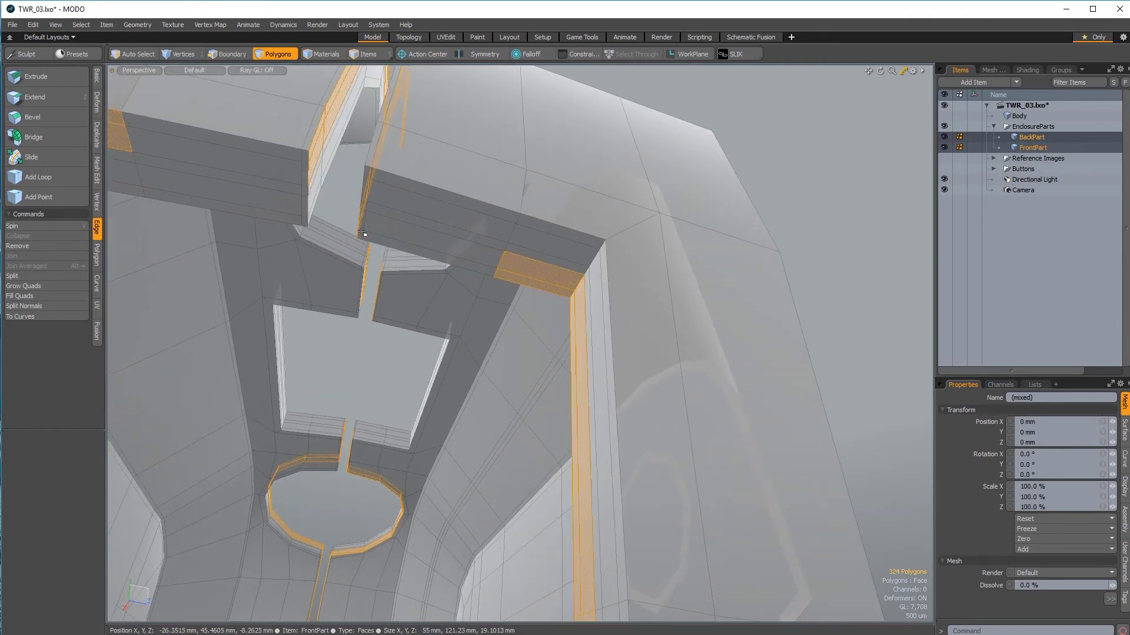
alt+drag(361, 233, 480, 395)
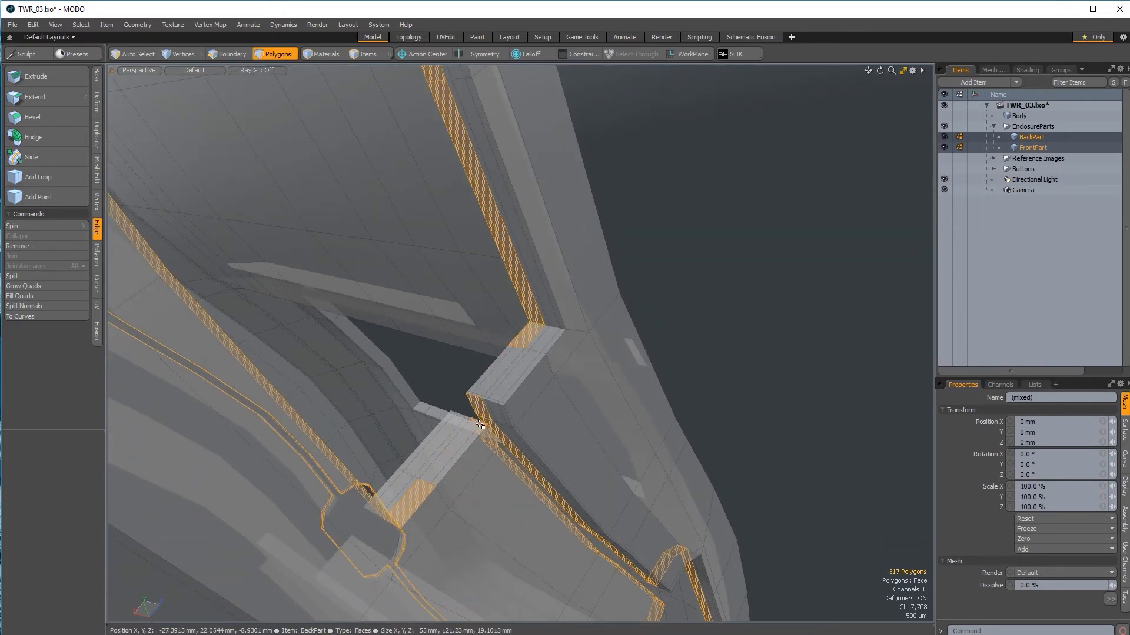
alt+drag(559, 396, 531, 353)
mouse_move(531, 353)
alt+shift+mouse_down()
mouse_move(524, 326)
mouse_move(532, 352)
alt+shift+mouse_up()
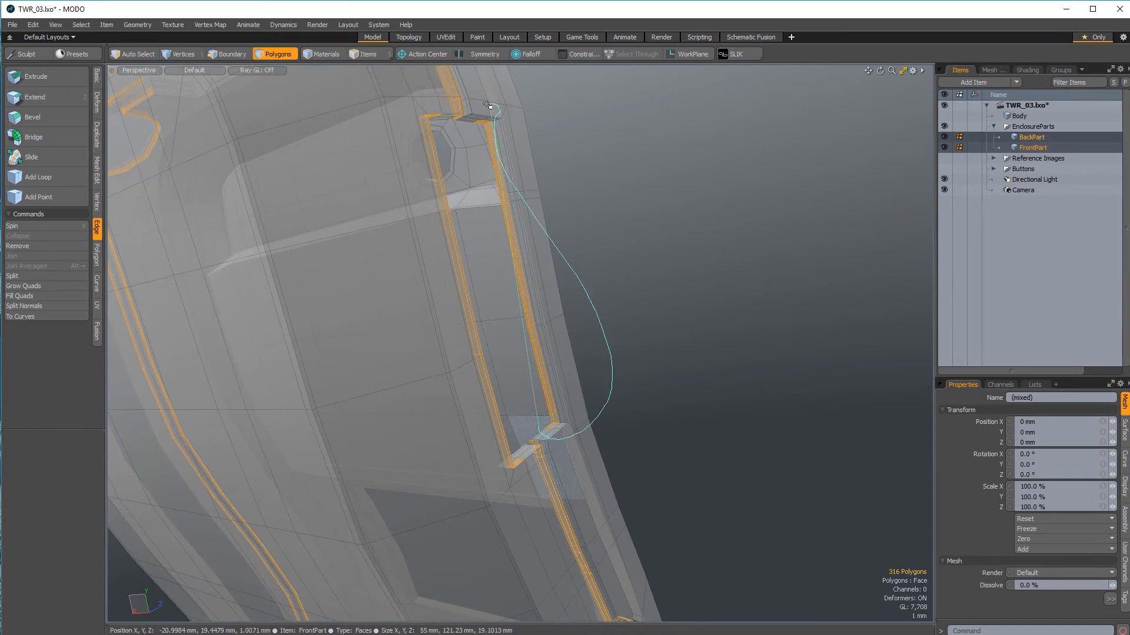
ctrl+right_drag(465, 130, 465, 132)
mouse_move(703, 351)
alt+mouse_down()
mouse_move(280, 492)
mouse_move(321, 435)
alt+mouse_up()
alt+drag(516, 433, 496, 429)
ctrl+right_drag(408, 153, 403, 137)
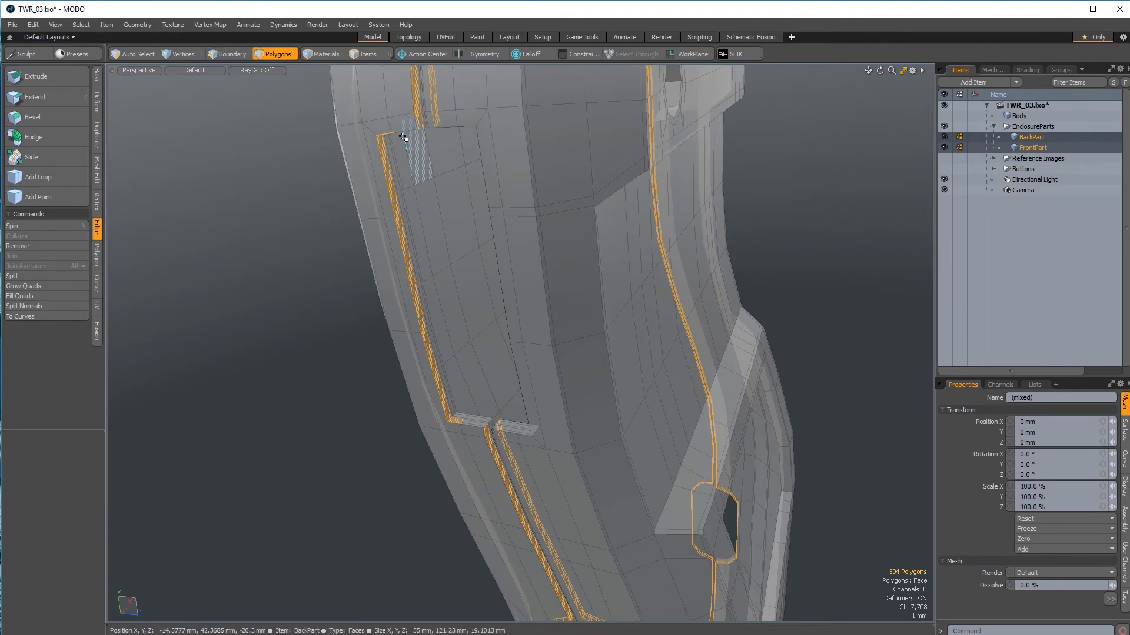
ctrl+right_drag(473, 403, 472, 401)
Step: Deselect the strip polygons lining the elongated slot below the side's rectangular opening on both parts
ctrl+alt+drag(473, 406, 425, 414)
mouse_move(425, 414)
alt+mouse_down()
mouse_move(470, 406)
mouse_move(450, 265)
mouse_move(519, 414)
mouse_move(479, 270)
mouse_move(432, 329)
mouse_move(491, 335)
mouse_move(437, 308)
mouse_move(512, 323)
mouse_move(456, 321)
mouse_move(450, 298)
mouse_move(457, 355)
mouse_move(371, 348)
mouse_move(506, 435)
mouse_move(429, 353)
mouse_move(518, 471)
alt+mouse_up()
alt+shift+drag(517, 471, 500, 438)
alt+drag(501, 439, 483, 306)
ctrl+alt+drag(482, 306, 486, 265)
alt+drag(486, 265, 581, 191)
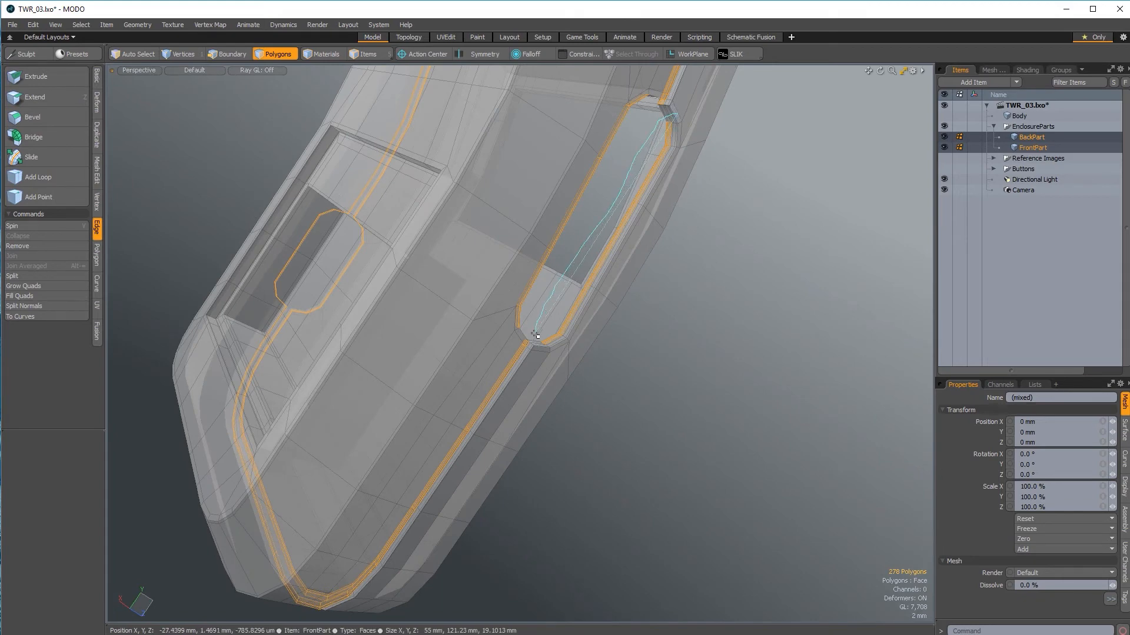
alt+drag(780, 266, 477, 107)
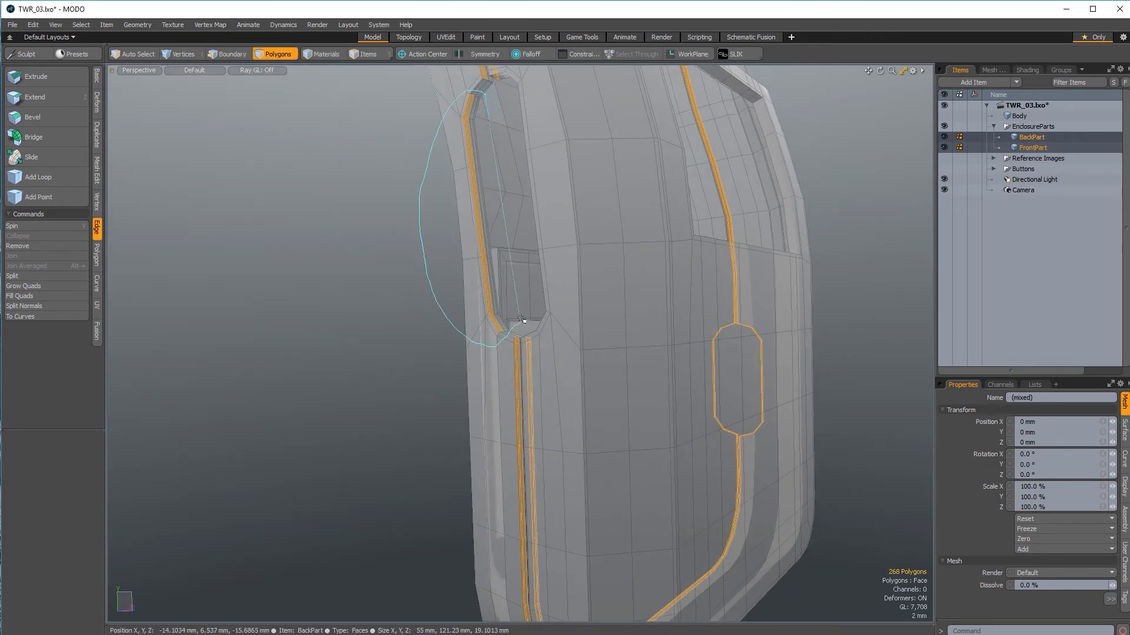
ctrl+right_drag(520, 318, 522, 319)
Step: Deselect the strip polygons lining the elongated slot on the opposite side of BackPart
mouse_move(524, 324)
alt+mouse_down()
mouse_move(785, 357)
mouse_move(842, 354)
alt+mouse_up()
mouse_move(417, 379)
alt+mouse_down()
mouse_move(589, 382)
mouse_move(588, 329)
alt+mouse_up()
alt+drag(483, 318, 587, 291)
alt+drag(471, 326, 538, 330)
scroll(480, 310, up, 3)
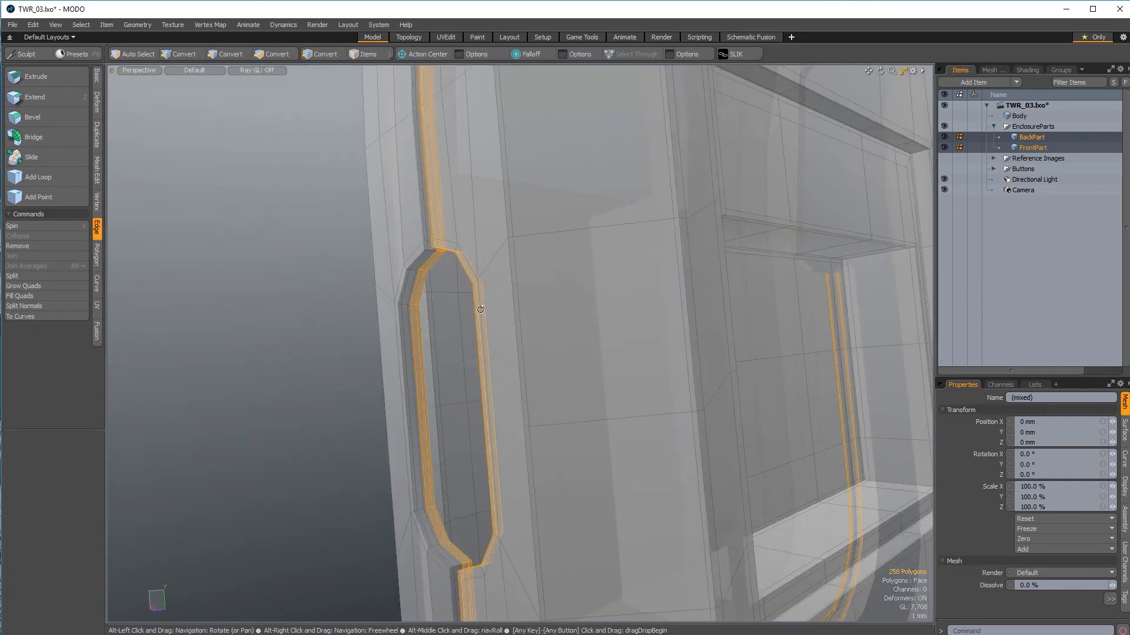
alt+drag(480, 309, 611, 152)
alt+drag(488, 241, 507, 218)
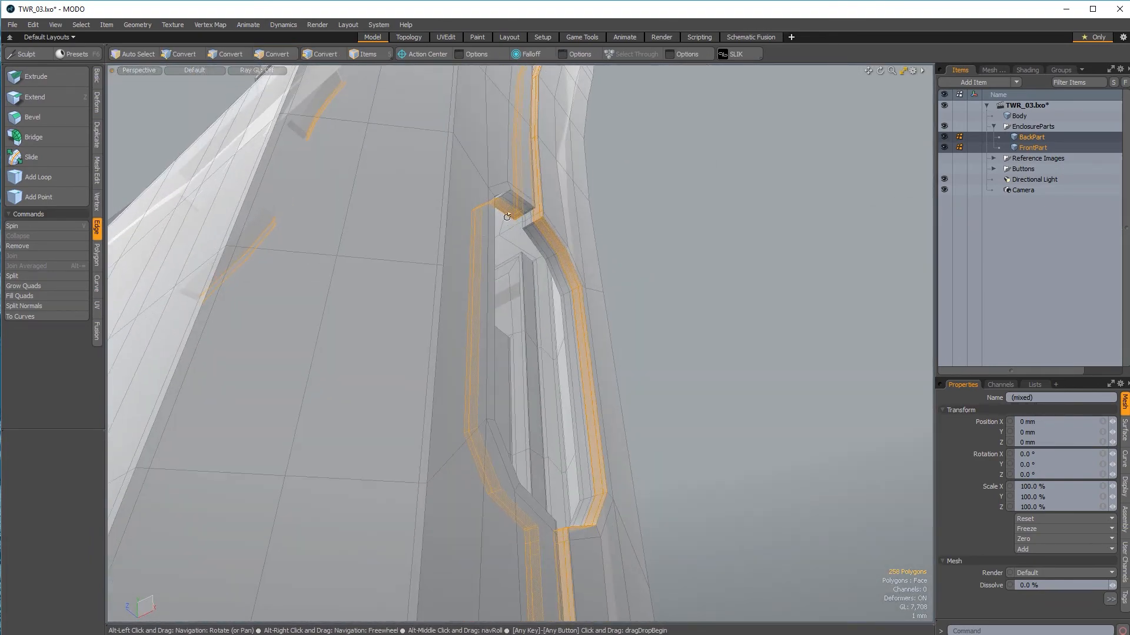
scroll(531, 227, up, 5)
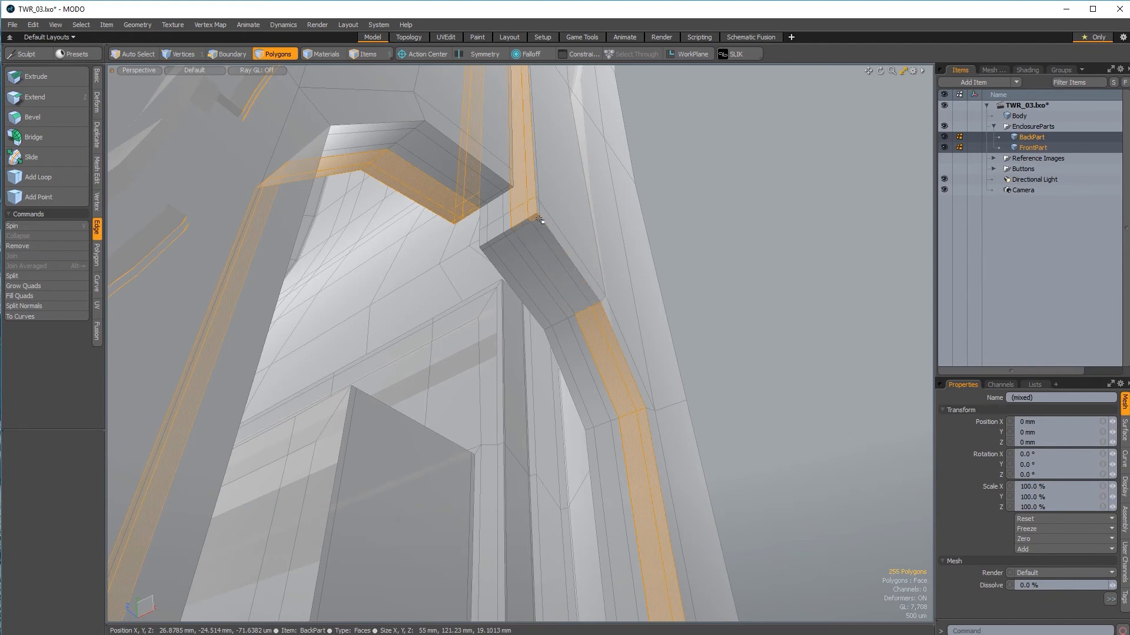
ctrl+alt+drag(616, 314, 541, 418)
ctrl+alt+drag(541, 417, 616, 415)
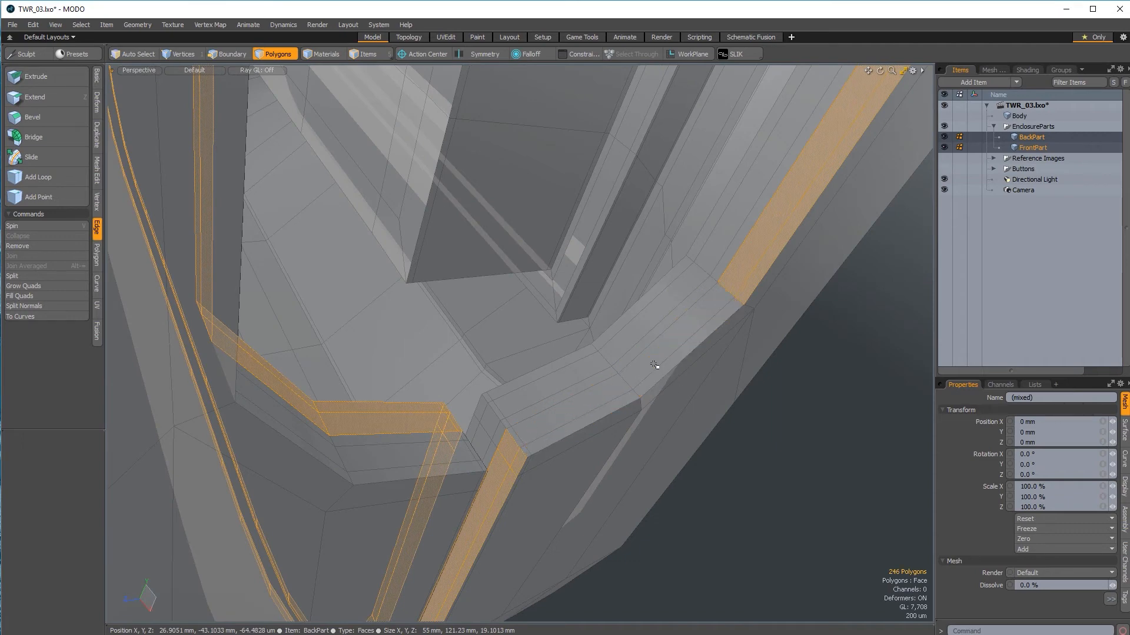
alt+drag(648, 370, 757, 234)
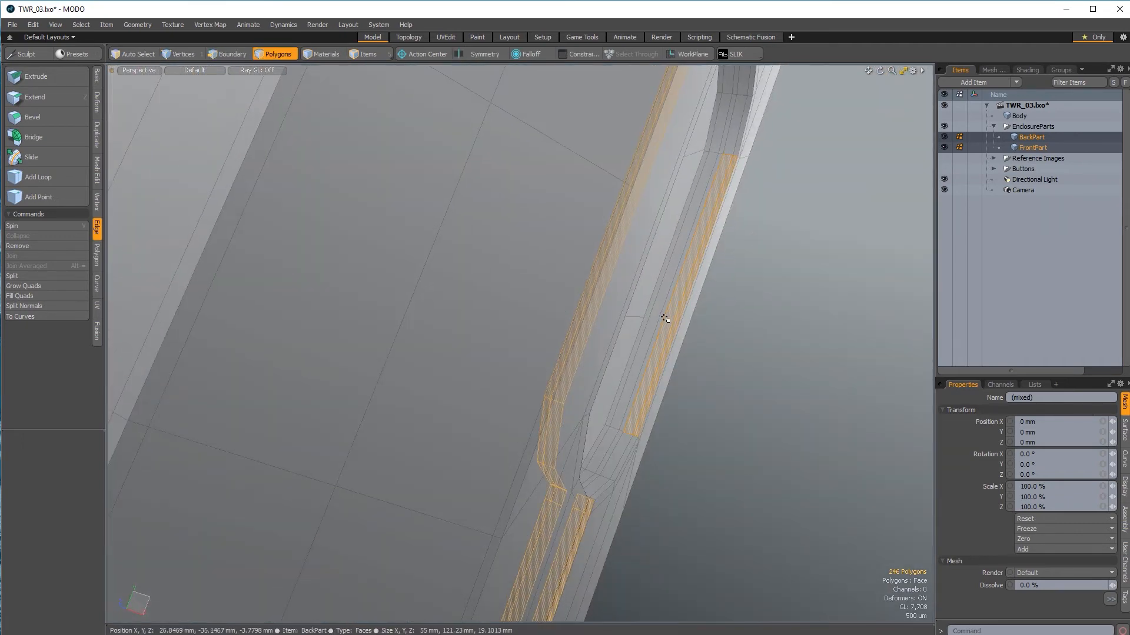
ctrl+alt+drag(699, 317, 617, 319)
Step: Deselect the strip polygons lining the matching elongated slot on FrontPart
alt+drag(618, 318, 347, 432)
ctrl+click(468, 470)
ctrl+click(383, 434)
alt+shift+drag(480, 492, 431, 192)
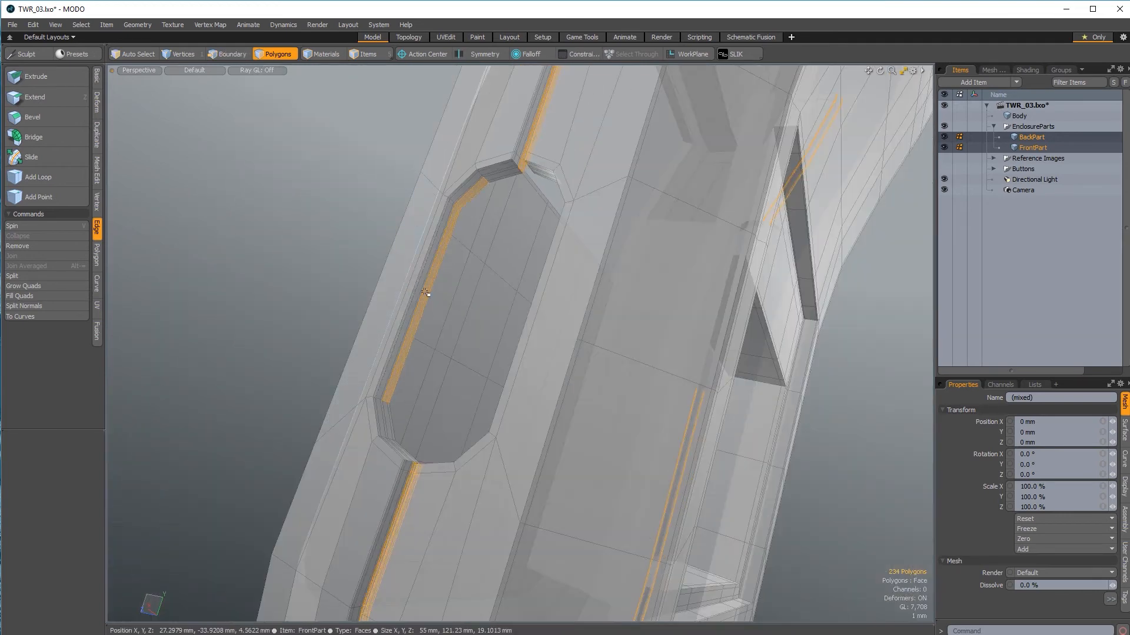
ctrl+right_drag(366, 418, 405, 412)
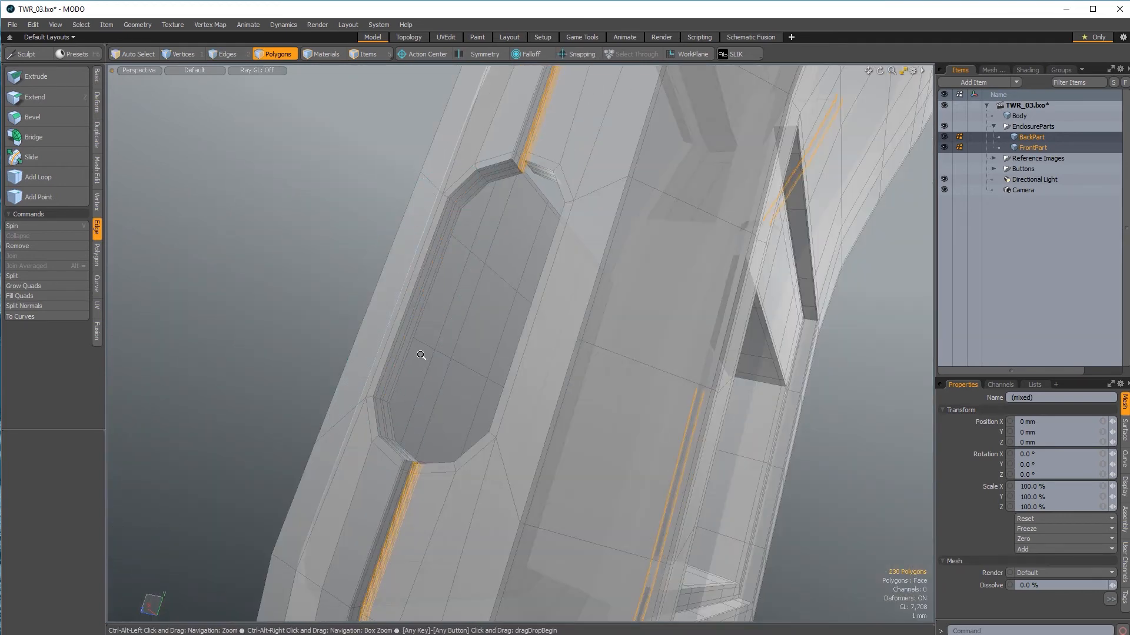
Step: Deselect the BackPart strip polygons lining the remaining large round opening at the end of the enclosure
mouse_move(421, 356)
alt+mouse_down()
mouse_move(594, 330)
mouse_move(642, 347)
alt+mouse_up()
ctrl+alt+drag(641, 347, 582, 355)
ctrl+alt+drag(574, 227, 647, 388)
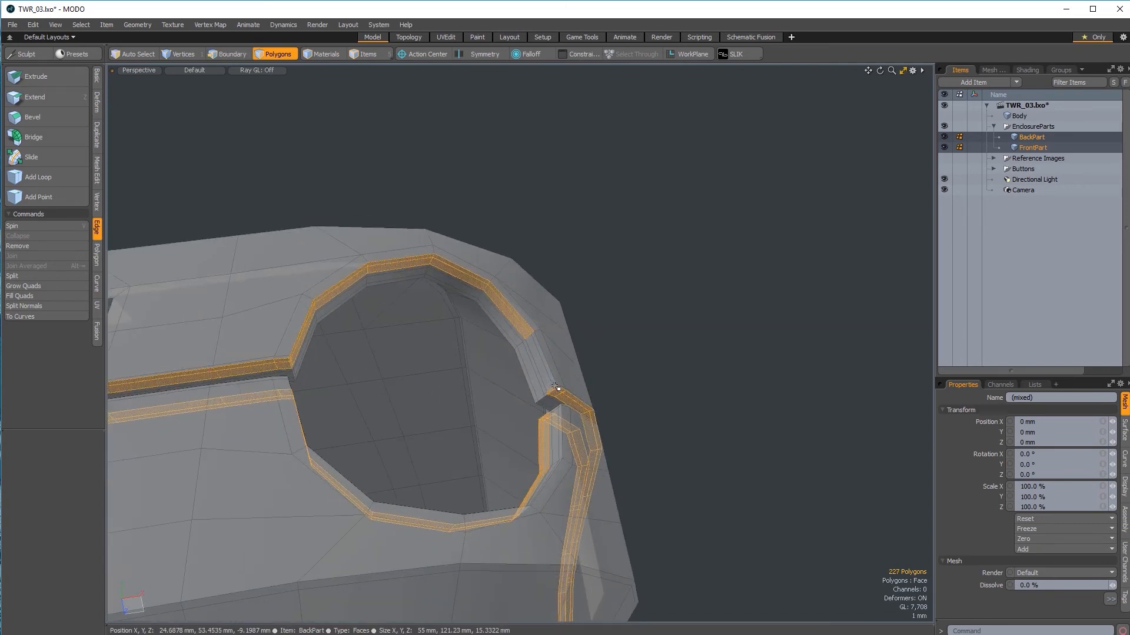
ctrl+alt+drag(531, 400, 265, 208)
ctrl+click(299, 201)
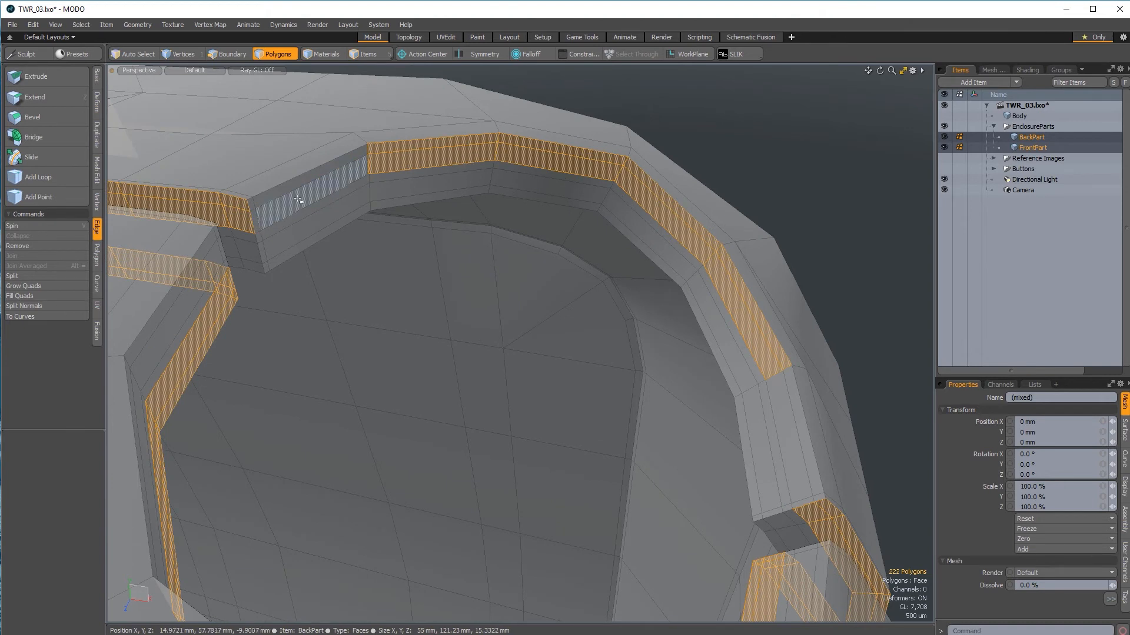
ctrl+alt+drag(331, 217, 479, 253)
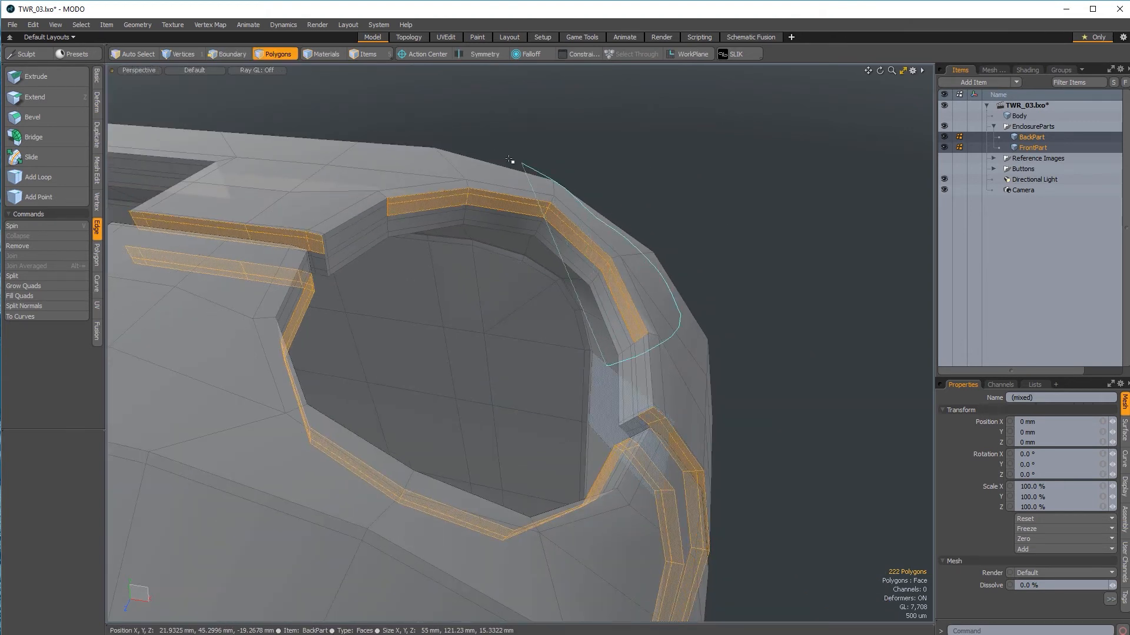
ctrl+right_drag(371, 217, 371, 218)
Step: Deselect the FrontPart strip polygons lining the same large round end opening
mouse_move(719, 313)
alt+mouse_down()
mouse_move(500, 449)
mouse_move(665, 451)
mouse_move(516, 308)
mouse_move(571, 127)
mouse_move(628, 208)
alt+mouse_up()
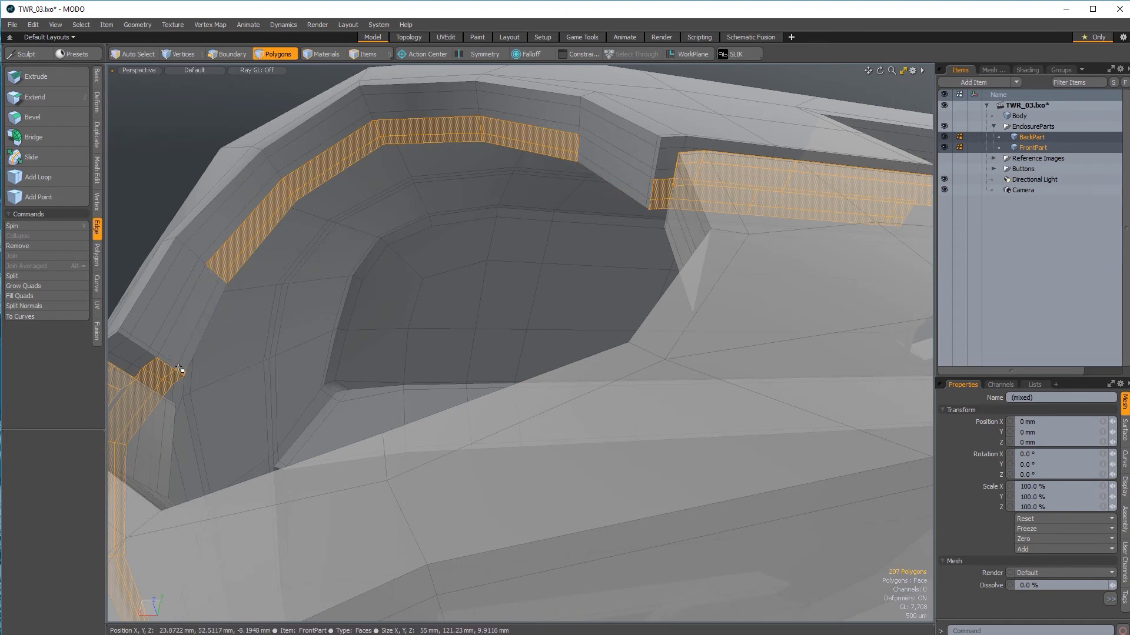
key(Down)
key(Down)
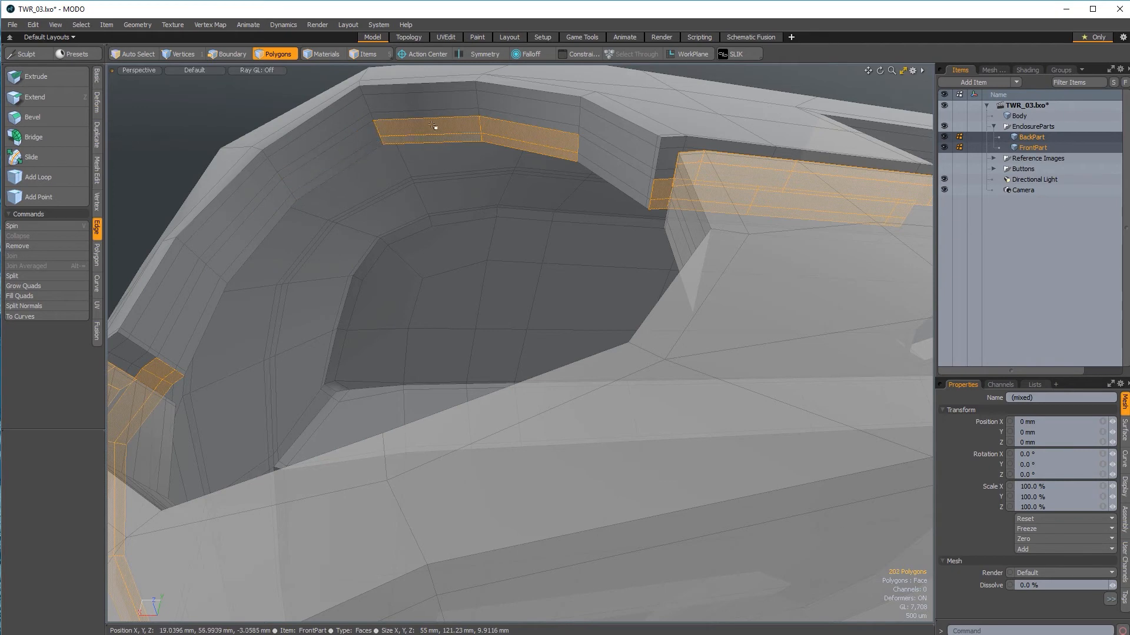
ctrl+drag(434, 127, 453, 148)
mouse_move(516, 131)
ctrl+mouse_down()
mouse_move(525, 163)
mouse_move(439, 323)
mouse_move(724, 295)
mouse_move(659, 312)
mouse_move(594, 353)
mouse_move(478, 325)
ctrl+mouse_up()
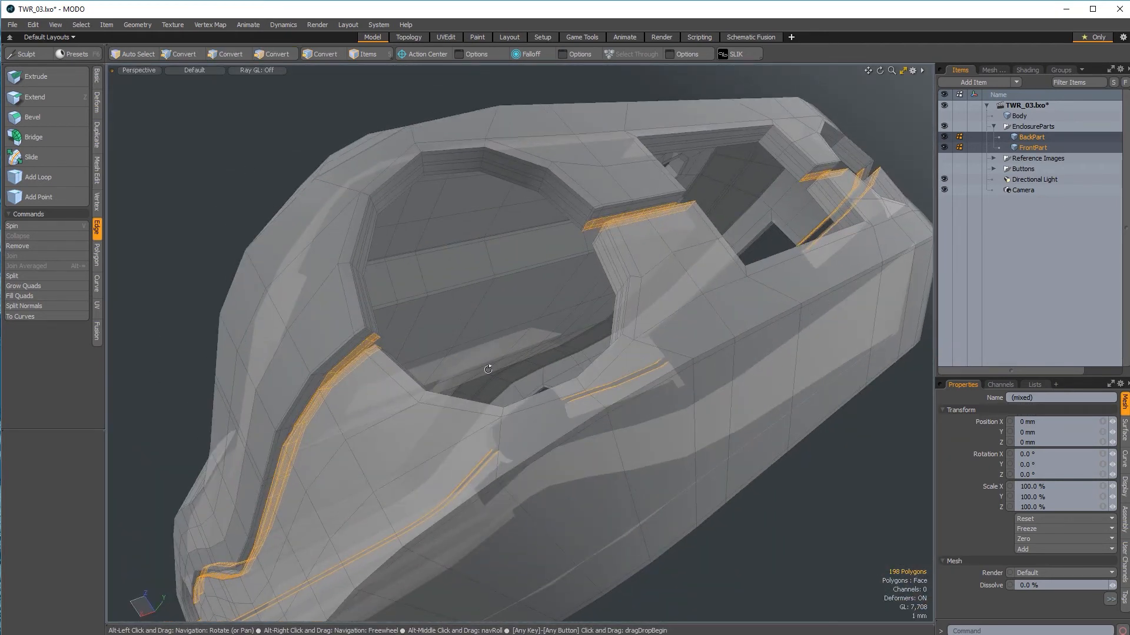
Step: Save the selected seam strip polygons of both parts as a selection set named lipGroove and clear the selection
click(80, 25)
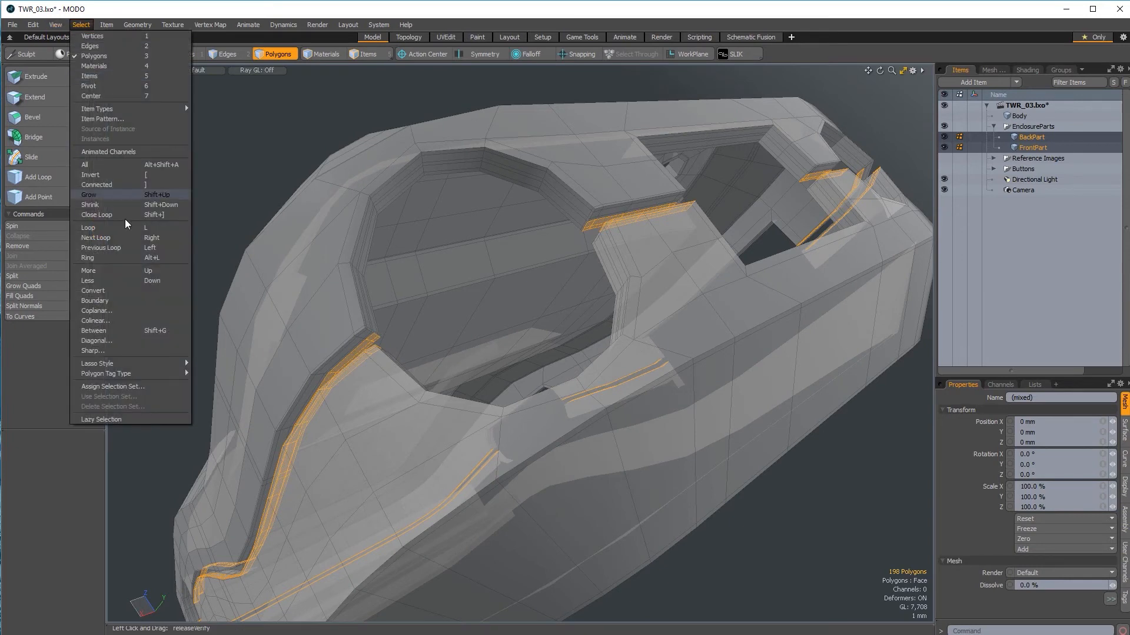
click(125, 386)
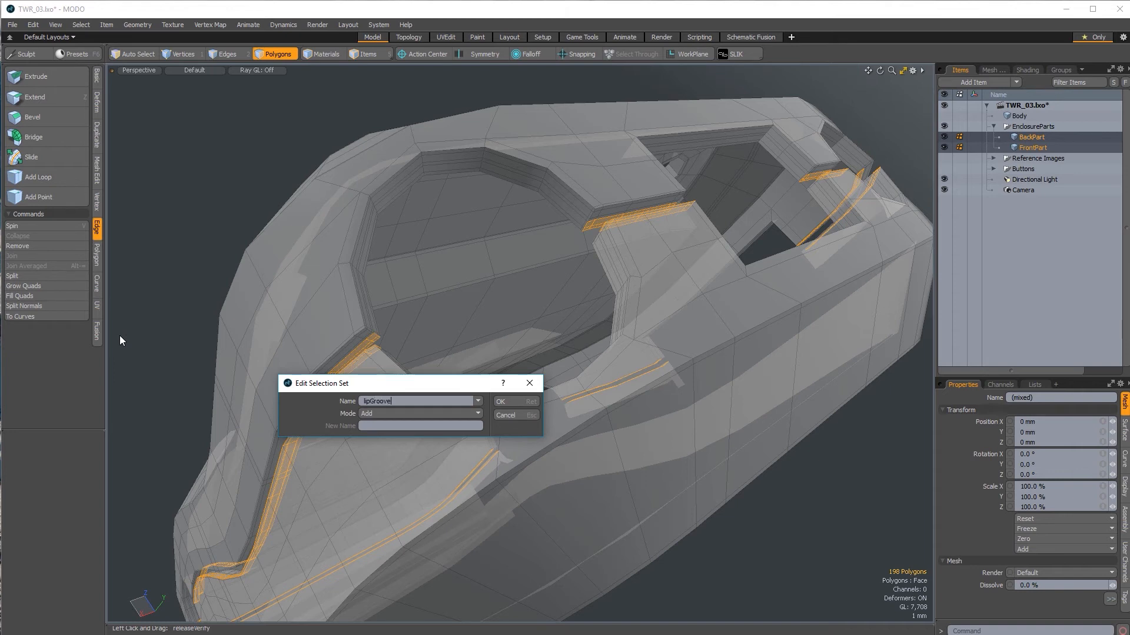
key(Return)
click(247, 182)
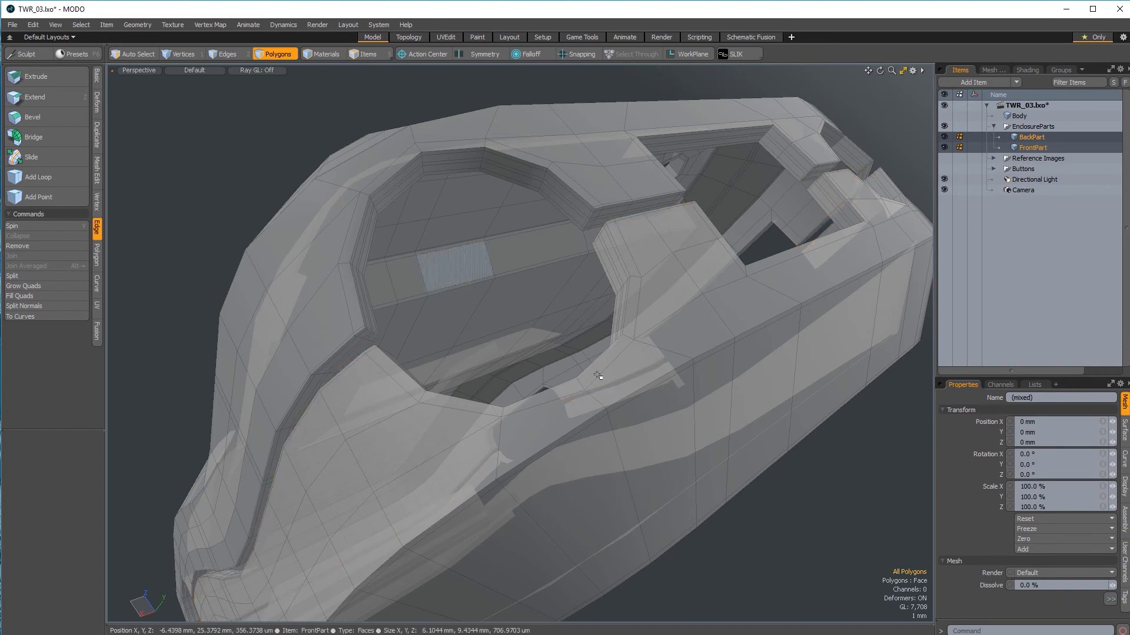
Step: Reselect the seam strips of both parts from the lipGroove polygon selection set
alt+drag(598, 375, 900, 368)
click(1039, 385)
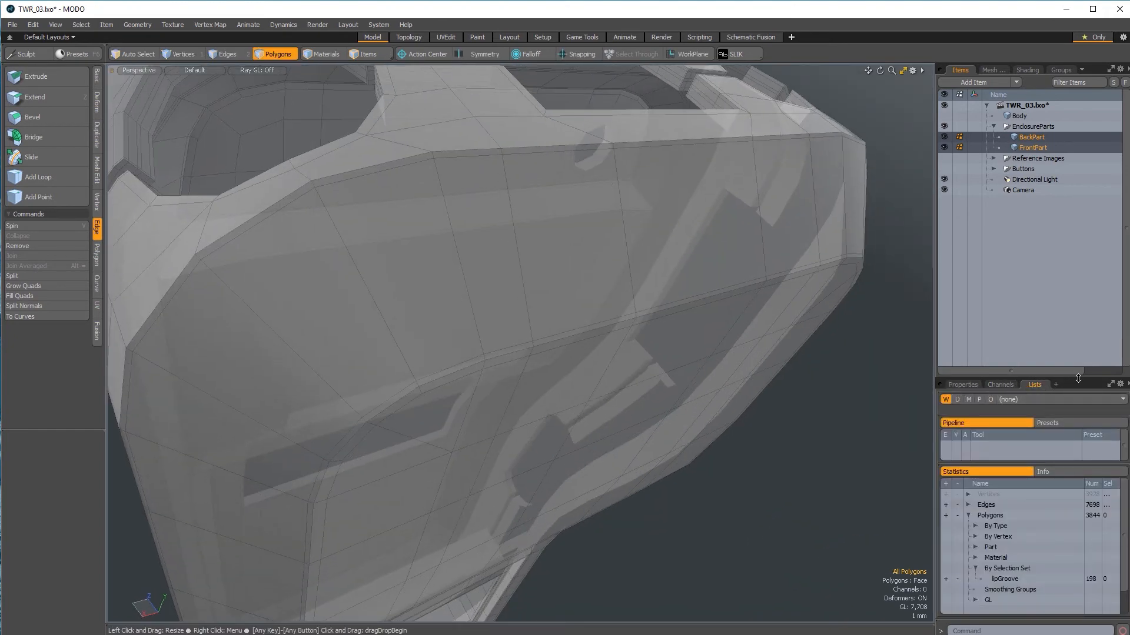
drag(1076, 378, 1083, 213)
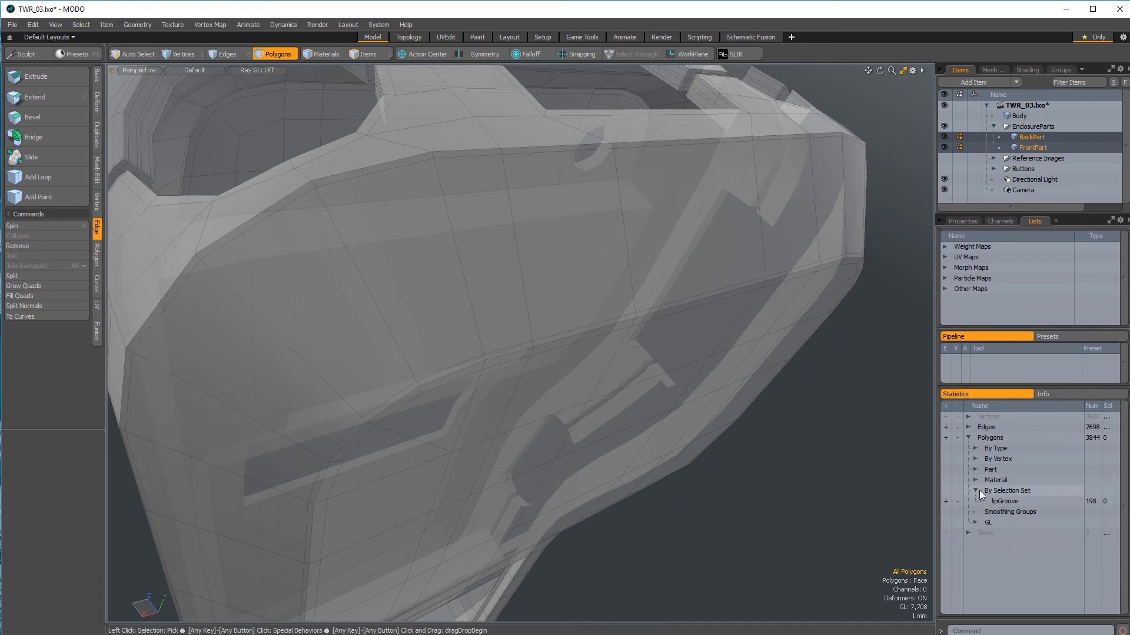
click(967, 438)
click(966, 438)
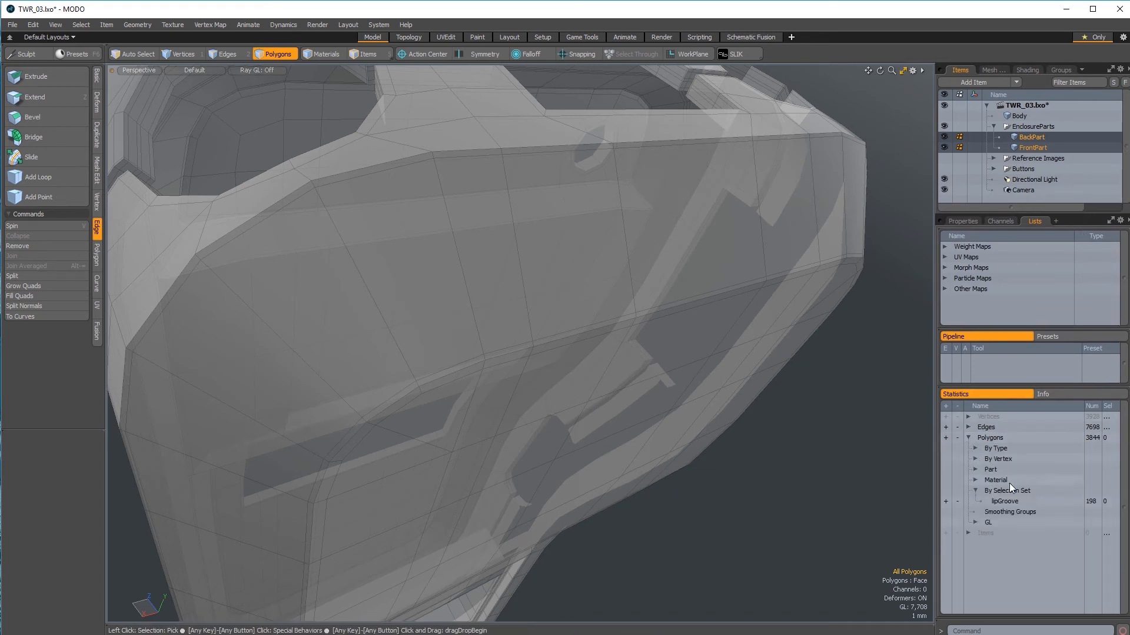
click(945, 502)
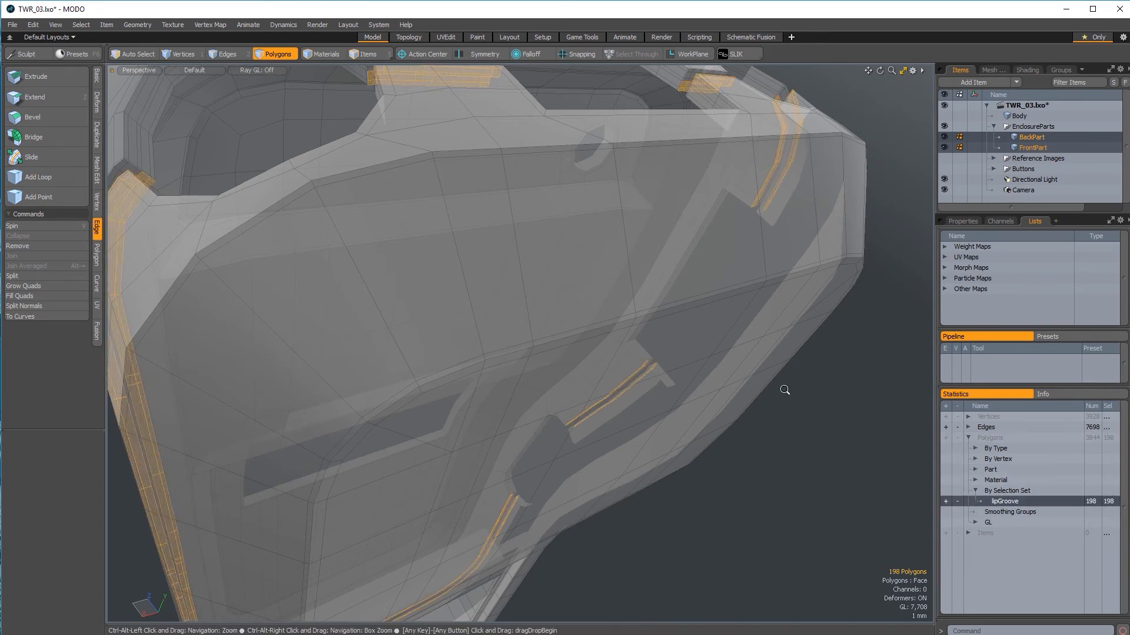
Step: Bevel the selected seam strips as a group with a 500 um shift and 0 mm inset, and clear the selection
alt+drag(785, 391, 686, 438)
alt+drag(377, 226, 360, 258)
scroll(385, 200, up, 5)
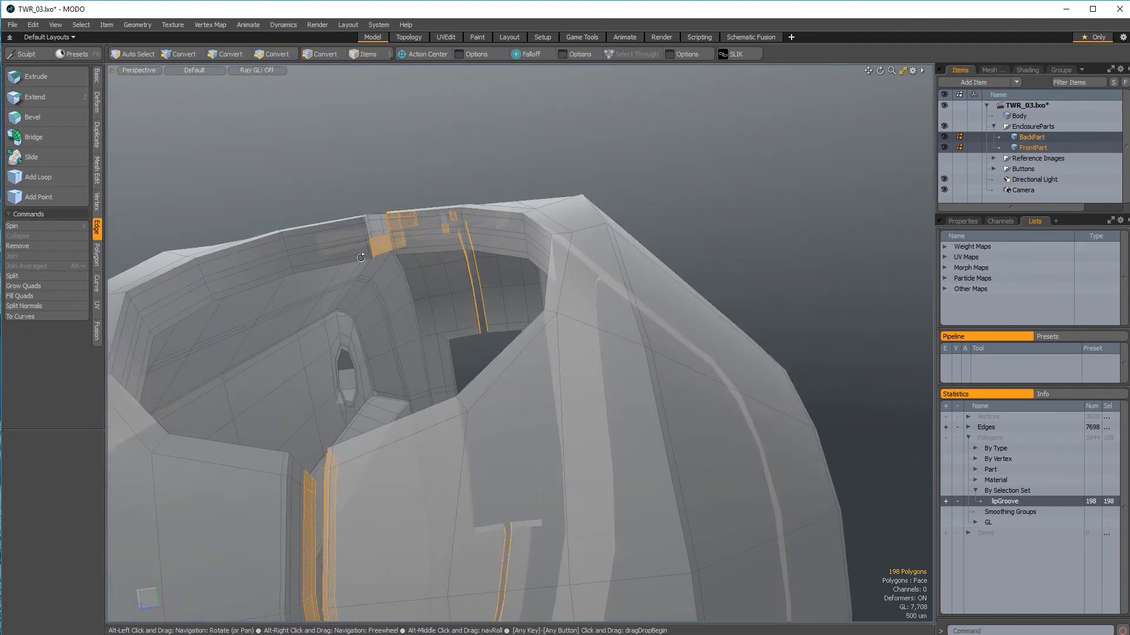
alt+drag(488, 302, 553, 367)
scroll(469, 334, down, 4)
alt+shift+drag(469, 334, 431, 238)
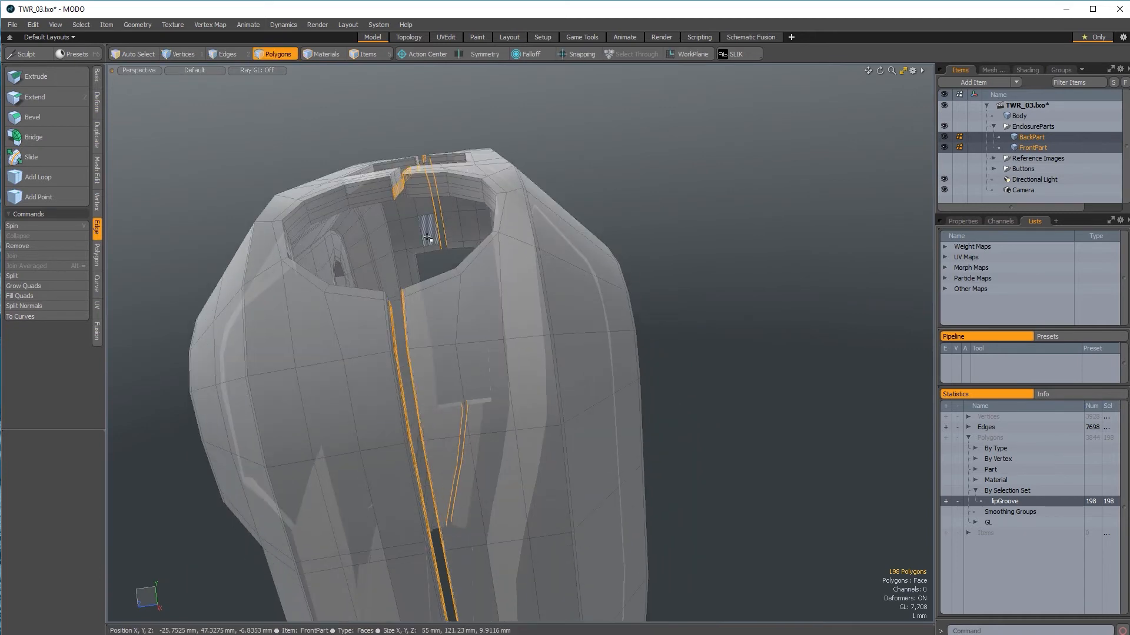
key(b)
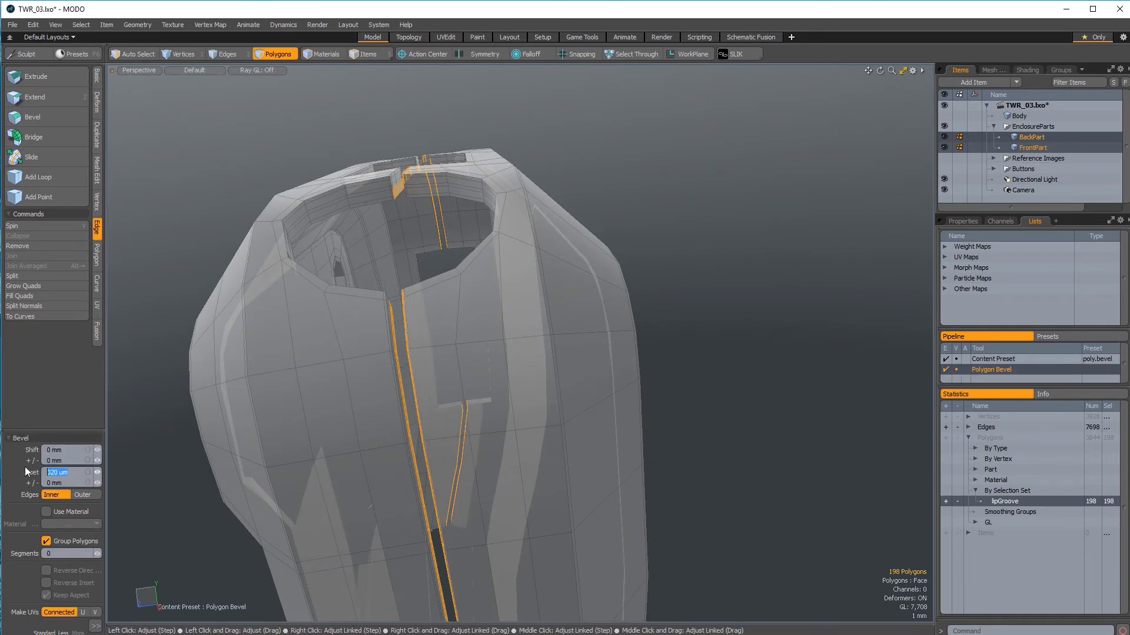
text(0)
drag(65, 449, 47, 451)
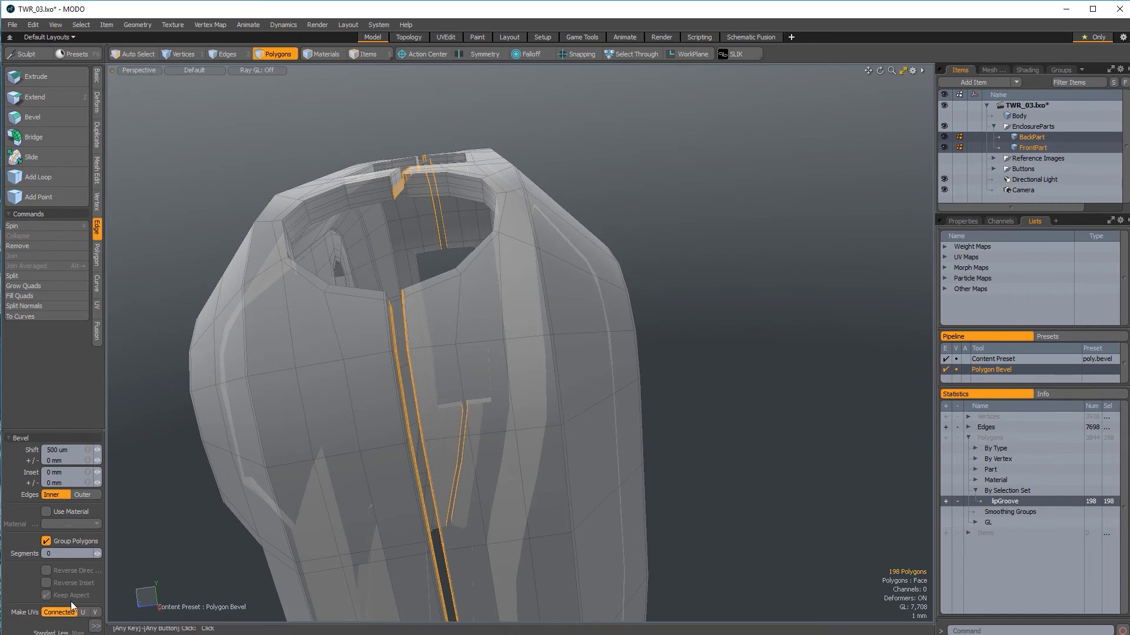
click(97, 626)
click(189, 594)
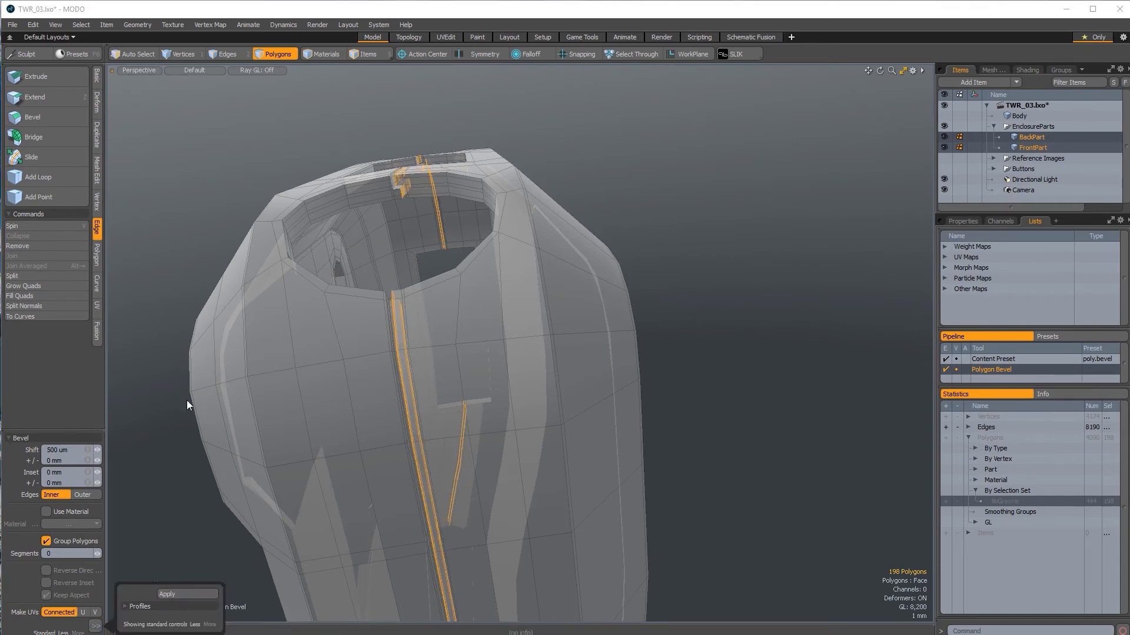
alt+drag(265, 329, 325, 350)
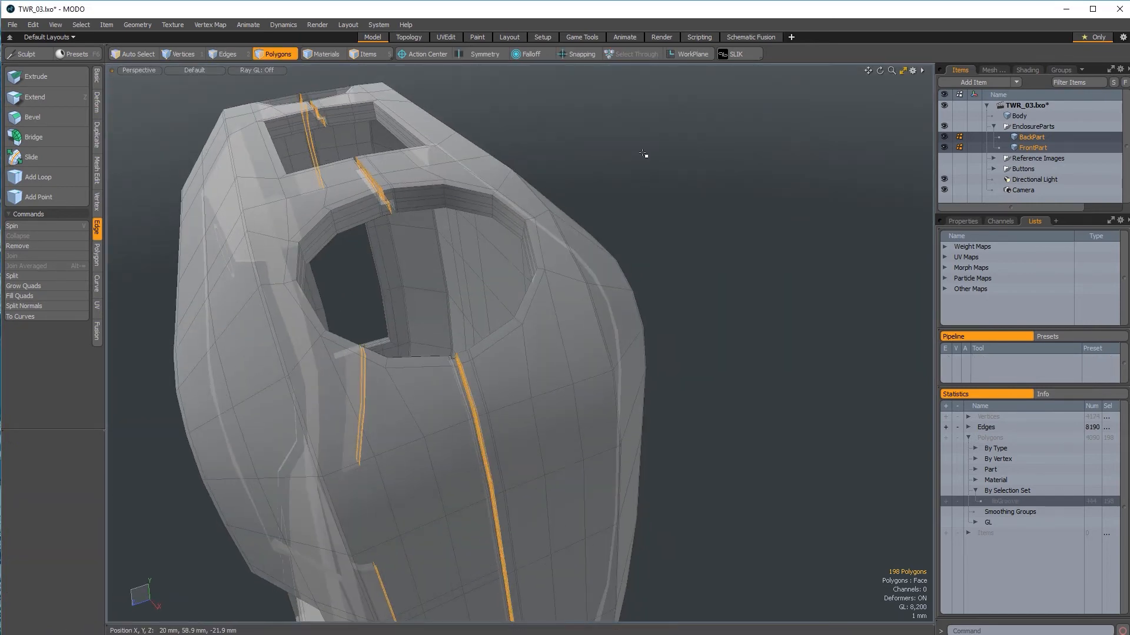
click(740, 234)
Step: Select the supporting edge loops running along the rim walls of FrontPart and BackPart near the seam and delete them
alt+drag(765, 244, 563, 269)
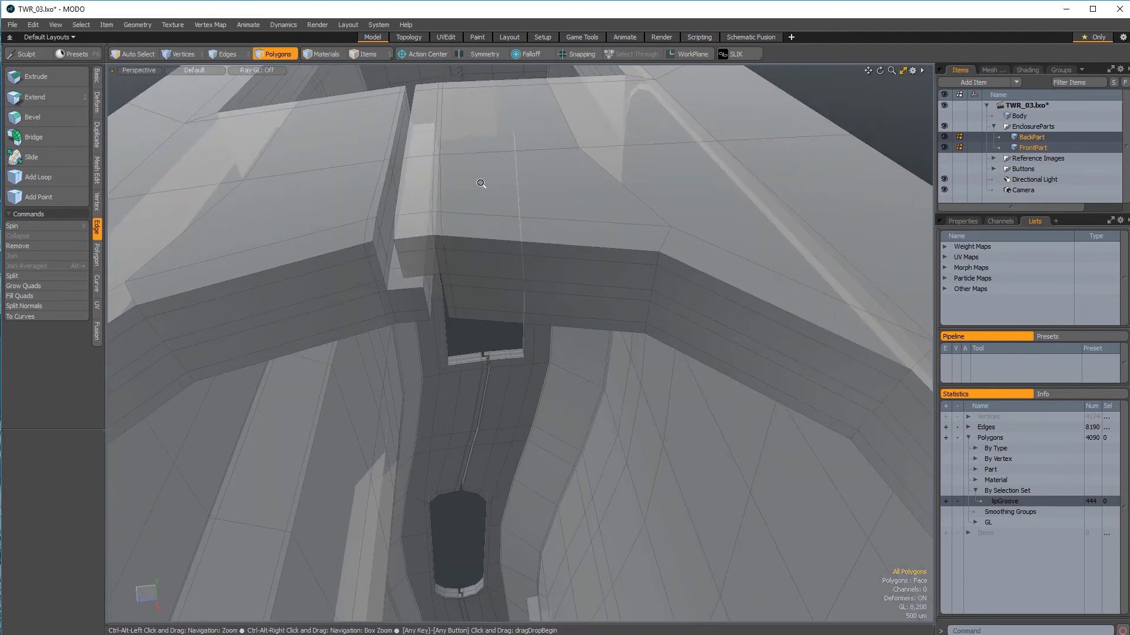
alt+drag(482, 184, 577, 236)
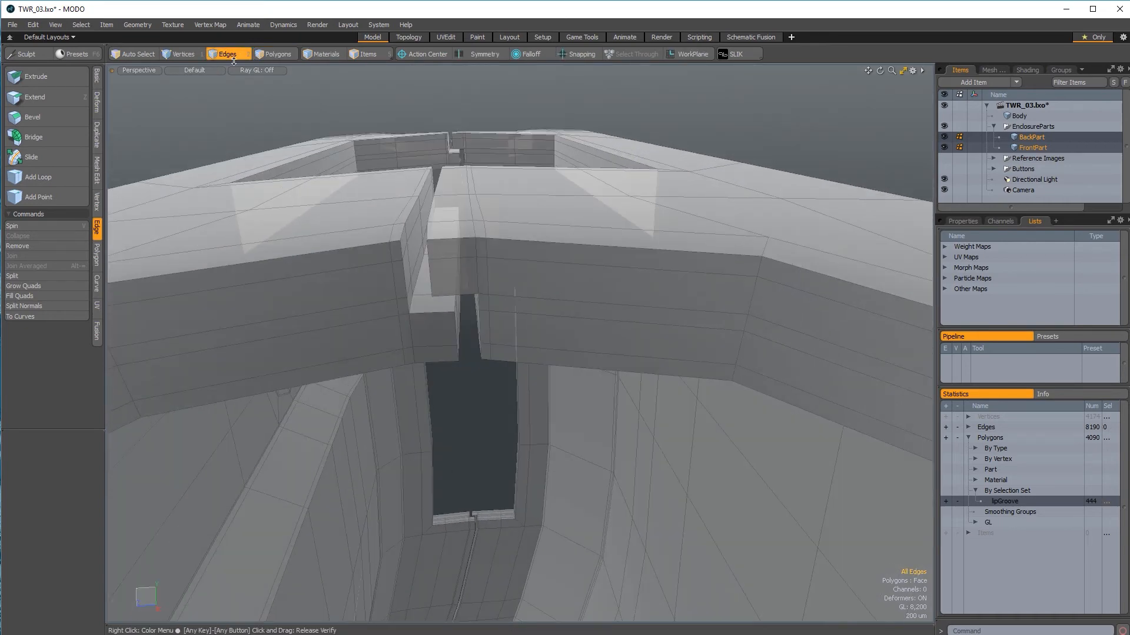
double_click(368, 263)
alt+drag(402, 286, 536, 243)
shift+double_click(540, 238)
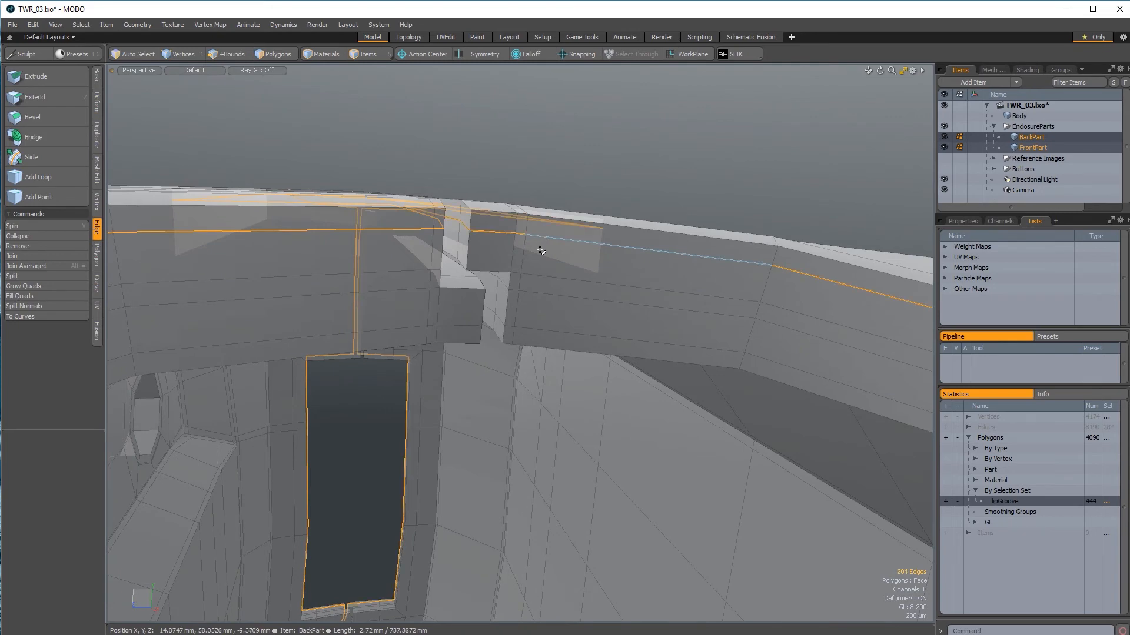
shift+double_click(549, 327)
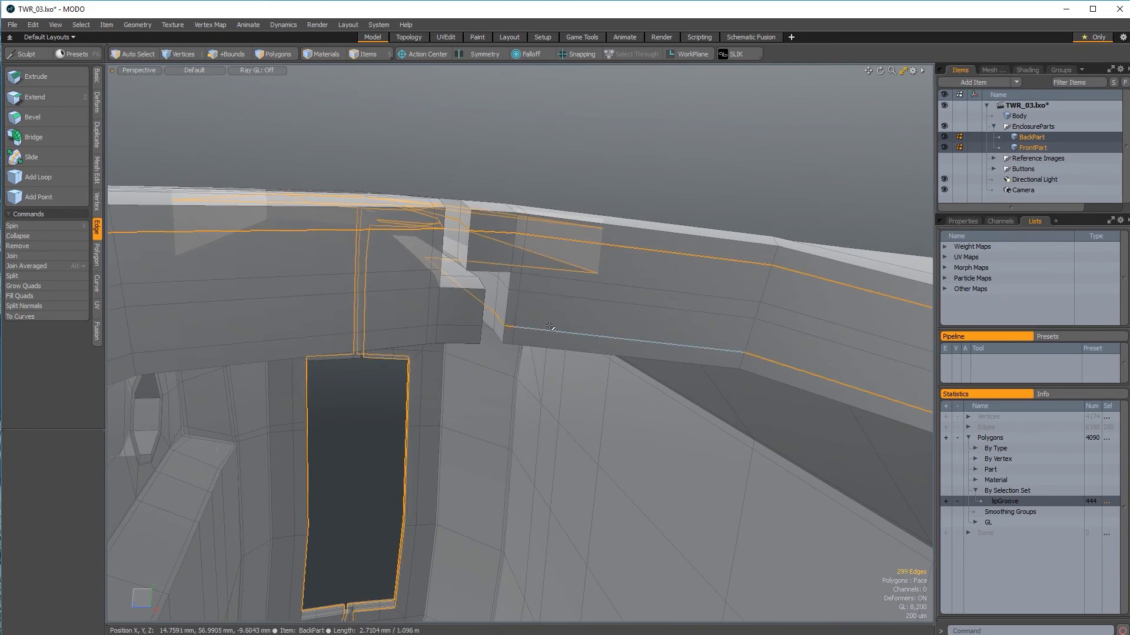
shift+double_click(460, 323)
alt+drag(587, 298, 463, 312)
key(Delete)
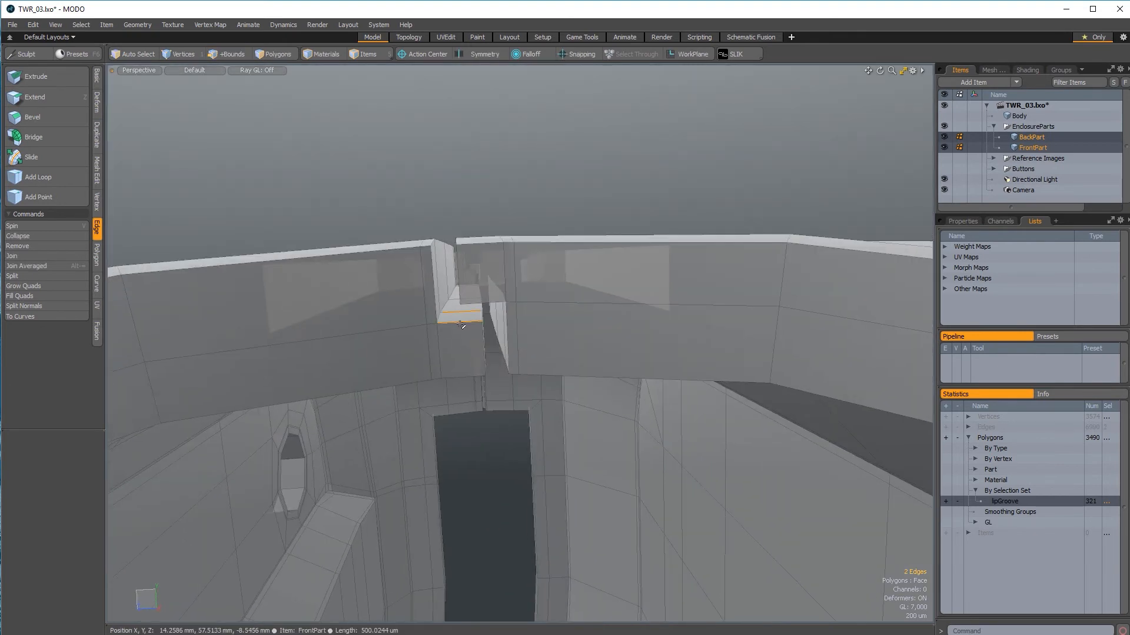
Step: Add two symmetric edge loops at 11.5% across the seam lips of both parts with Loop Slice, then clear the selection
alt+drag(478, 250, 479, 309)
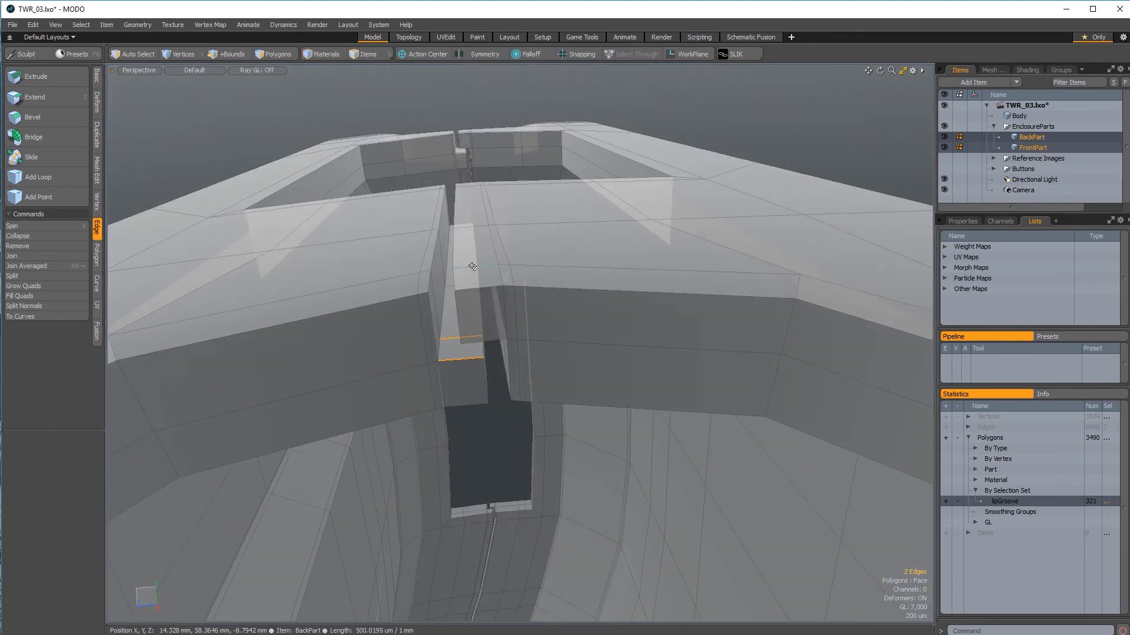
key(alt+c)
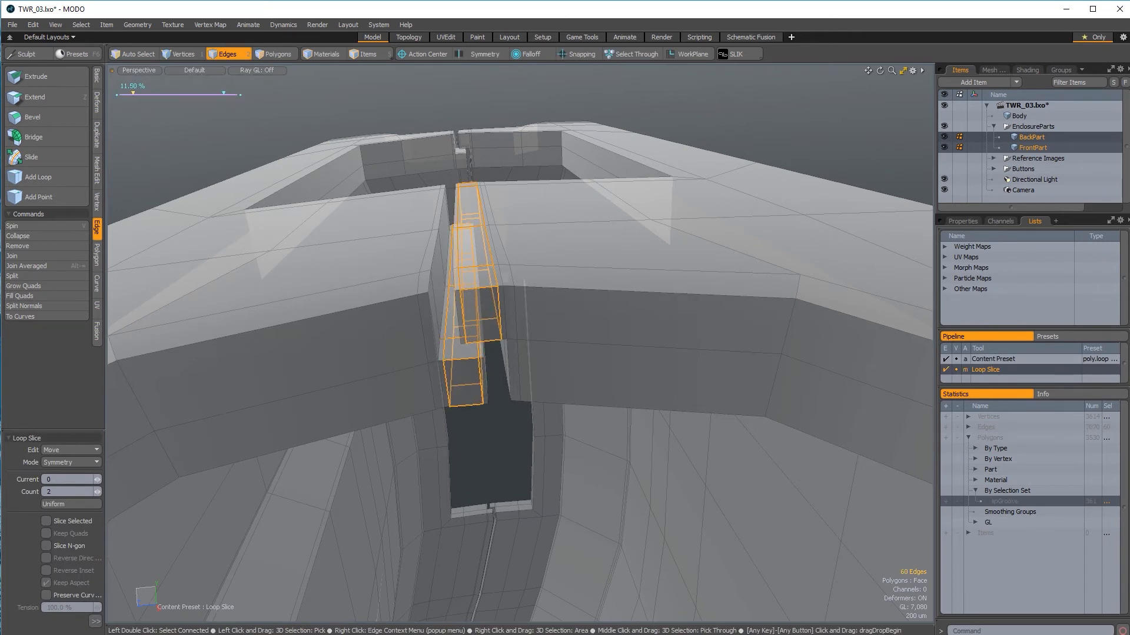
drag(462, 285, 464, 284)
key(space)
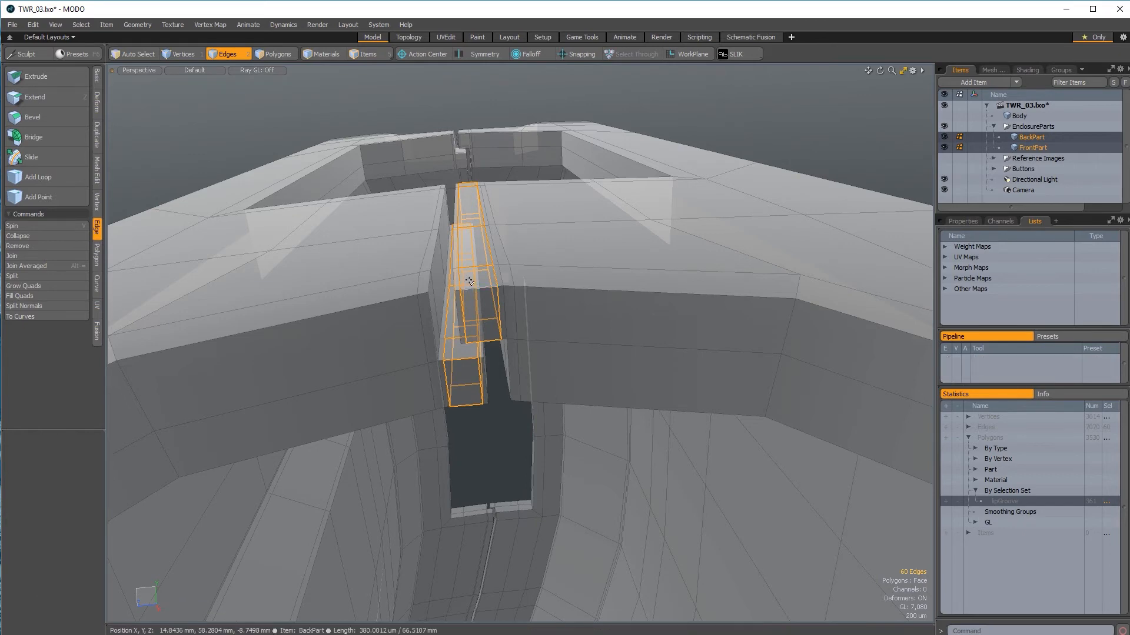
click(743, 102)
alt+drag(549, 181, 552, 327)
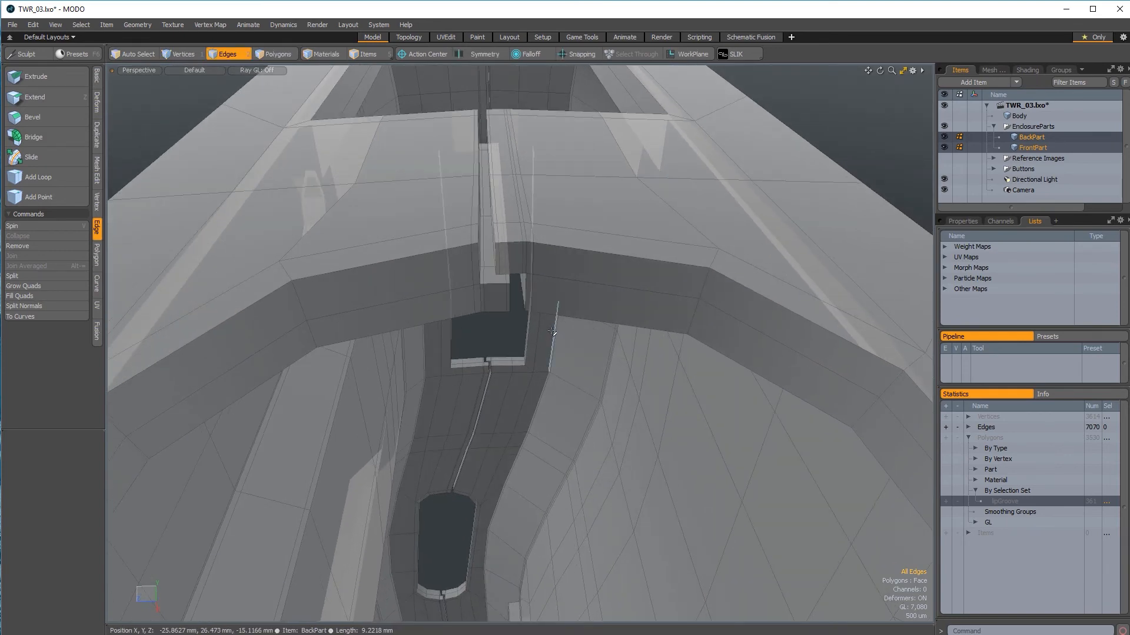
Step: Select the short edges spanning the seam lips of FrontPart and BackPart, including those at the ends beside the openings
ctrl+alt+drag(560, 369, 546, 446)
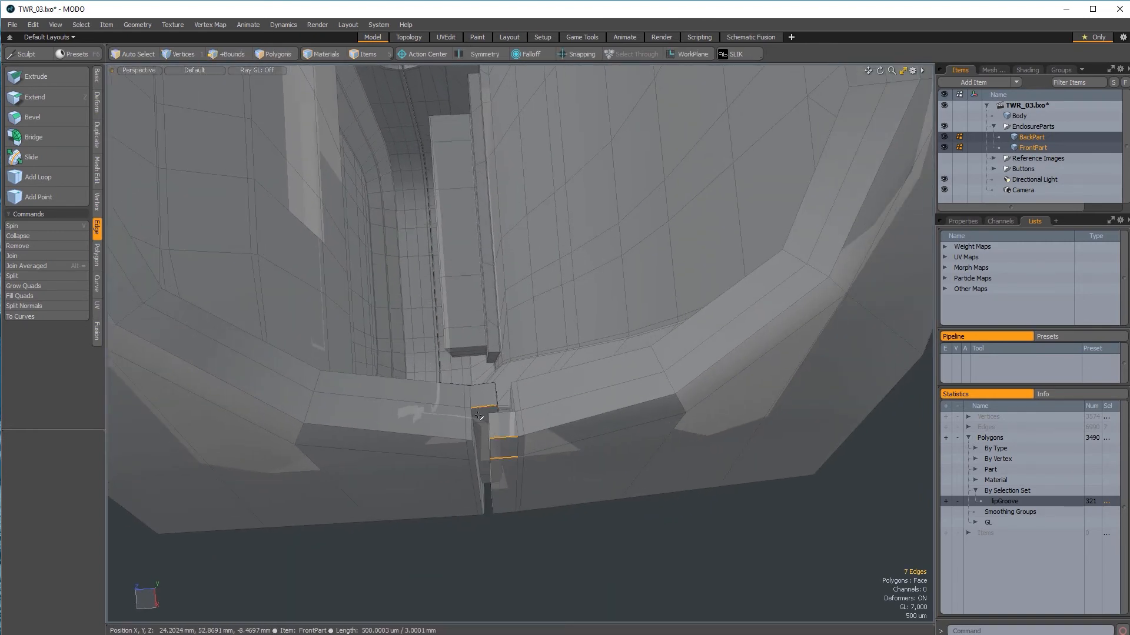
mouse_move(483, 415)
ctrl+alt+mouse_down()
mouse_move(471, 412)
mouse_move(507, 343)
mouse_move(537, 398)
mouse_move(463, 246)
mouse_move(495, 222)
mouse_move(476, 433)
ctrl+alt+mouse_up()
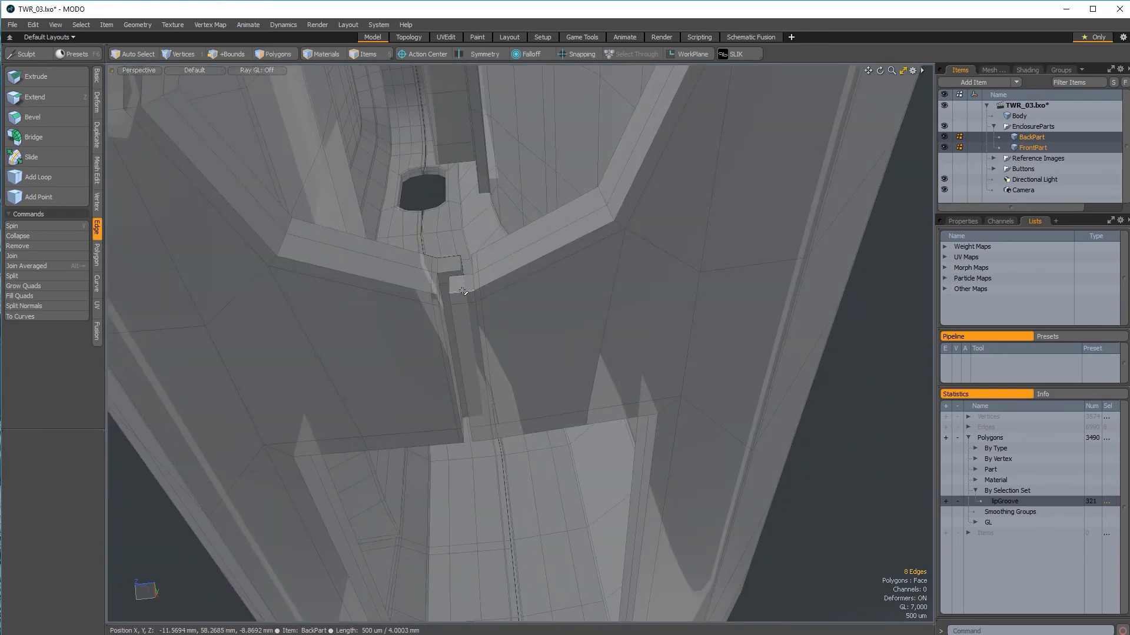
alt+drag(444, 282, 460, 247)
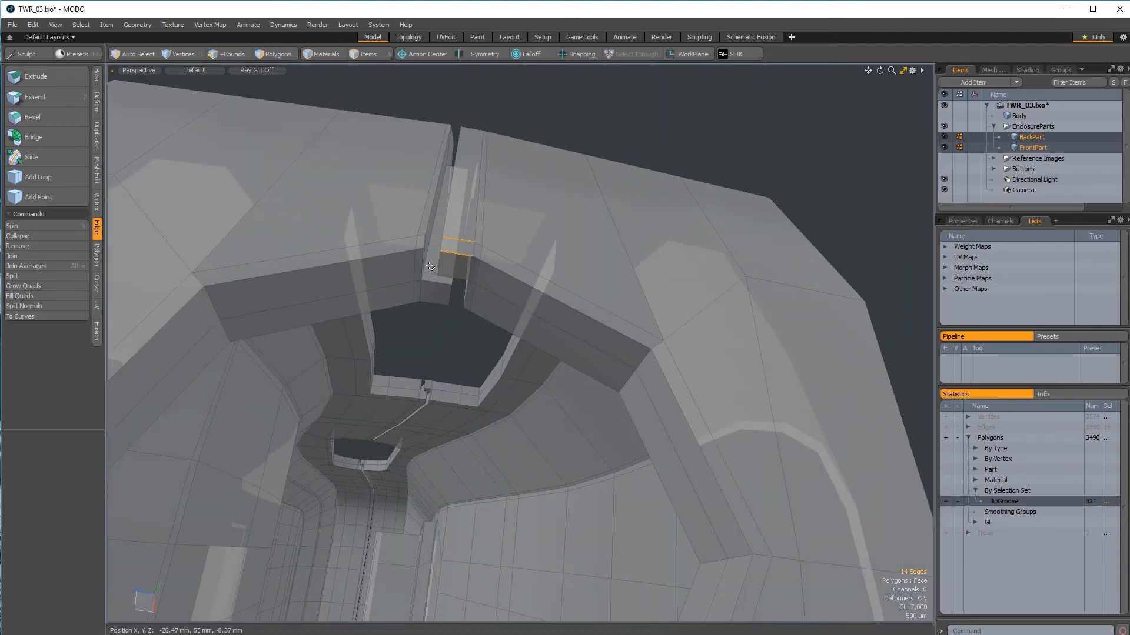
ctrl+alt+drag(426, 392, 559, 388)
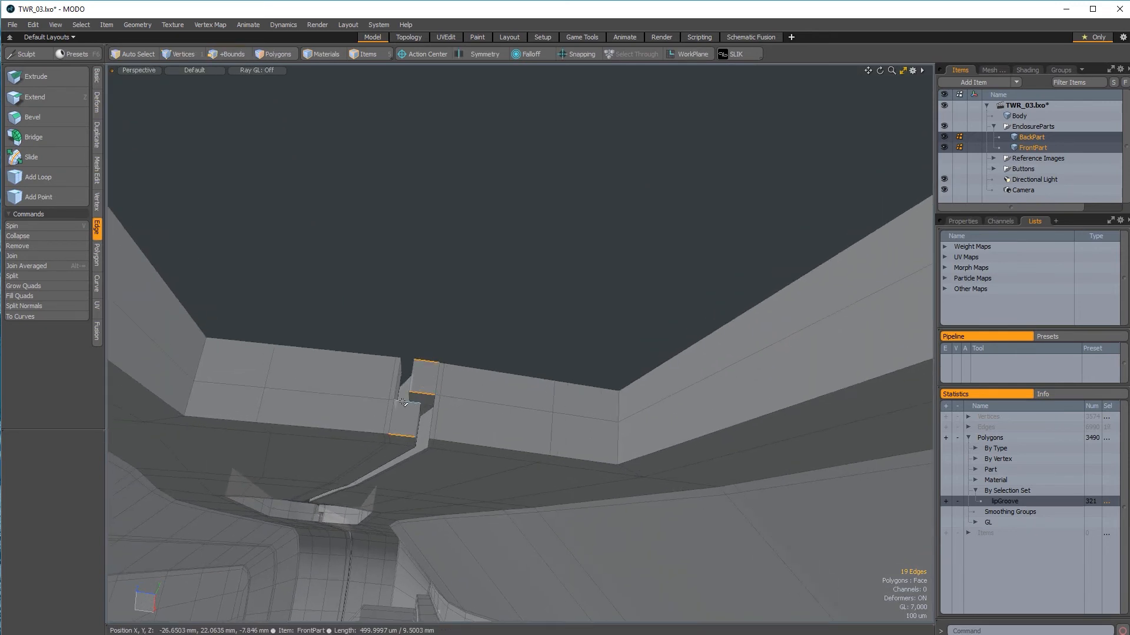
ctrl+alt+drag(311, 520, 361, 473)
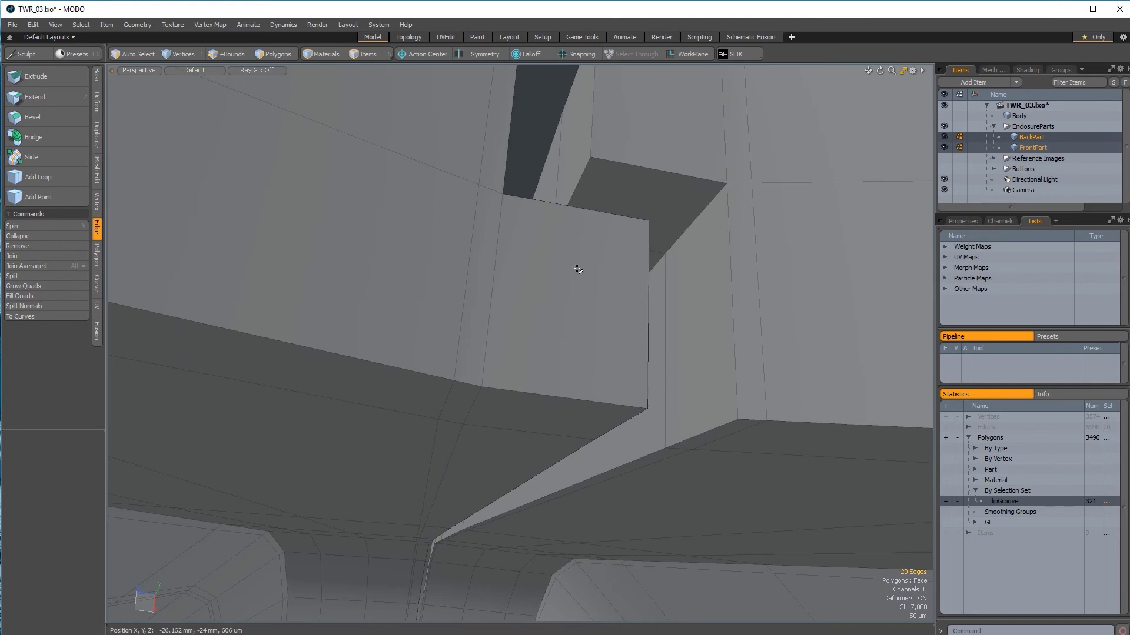
shift+click(576, 395)
alt+drag(575, 395, 512, 402)
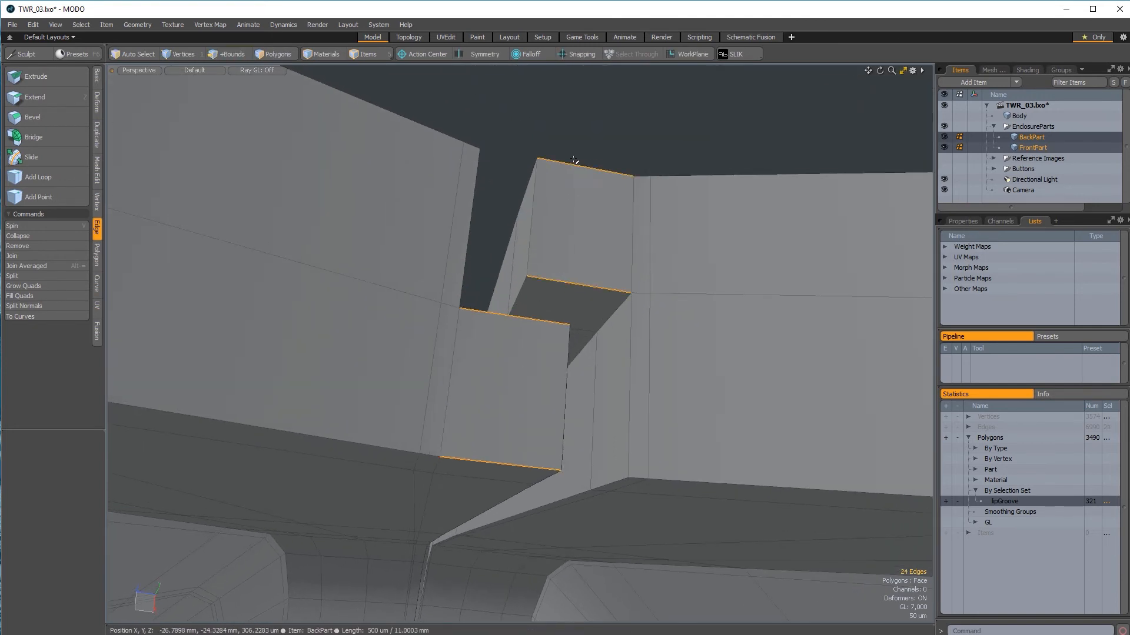
ctrl+alt+drag(573, 160, 528, 236)
ctrl+alt+drag(529, 235, 523, 492)
alt+shift+drag(547, 259, 489, 536)
alt+shift+drag(573, 147, 506, 300)
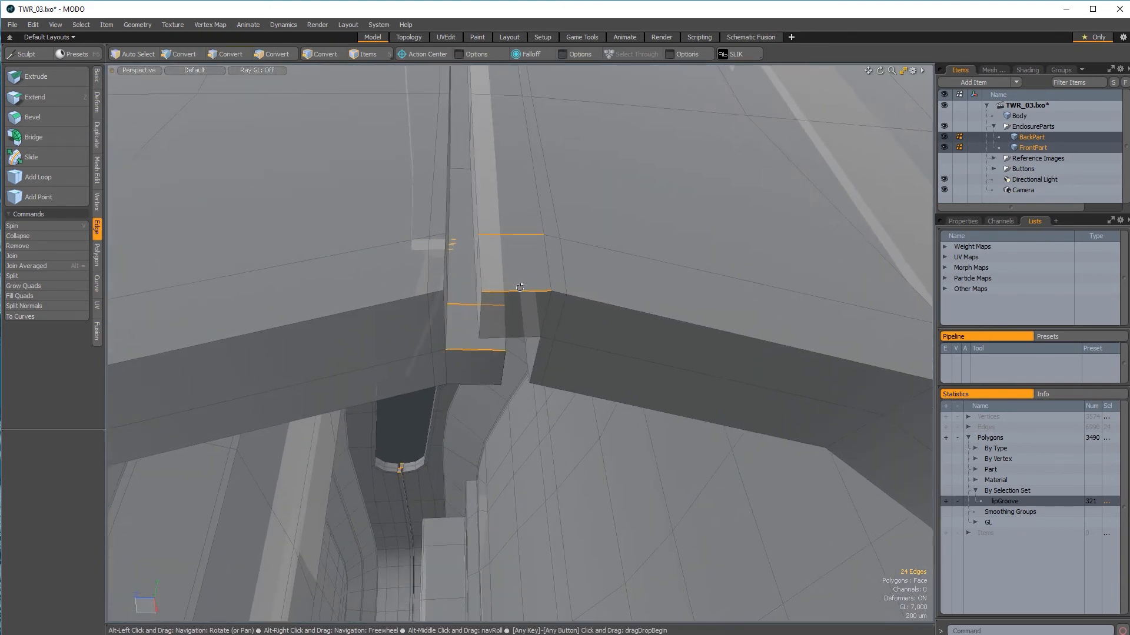
Step: Add two symmetric edge loops close to the lip borders of both parts with Loop Slice, and clear the selection
key(alt+c)
scroll(465, 326, up, 3)
click(463, 355)
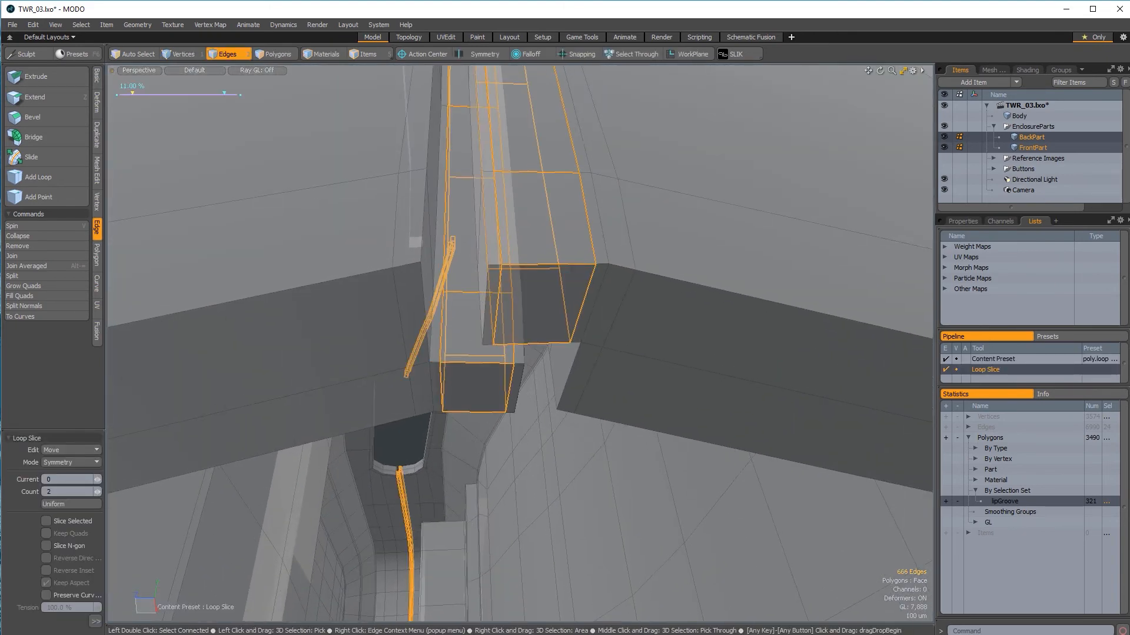
drag(463, 354, 458, 354)
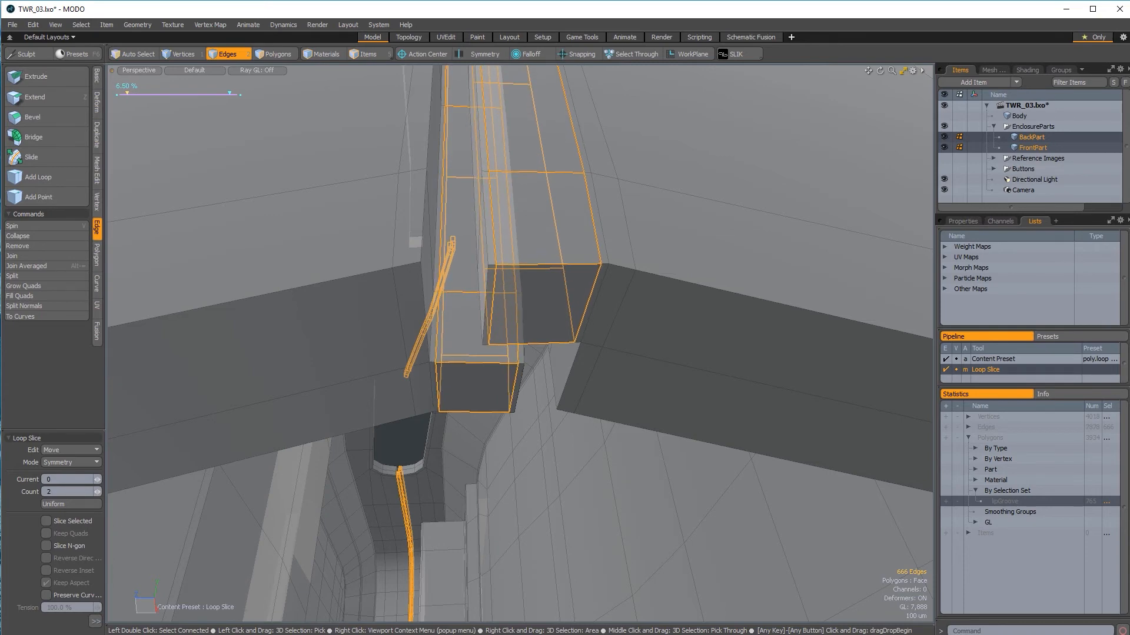
key(q)
key(Escape)
Step: Select the edge pairs beside both lip ends at the opening and add two symmetric loops at 7% with Loop Slice
alt+drag(379, 408, 515, 239)
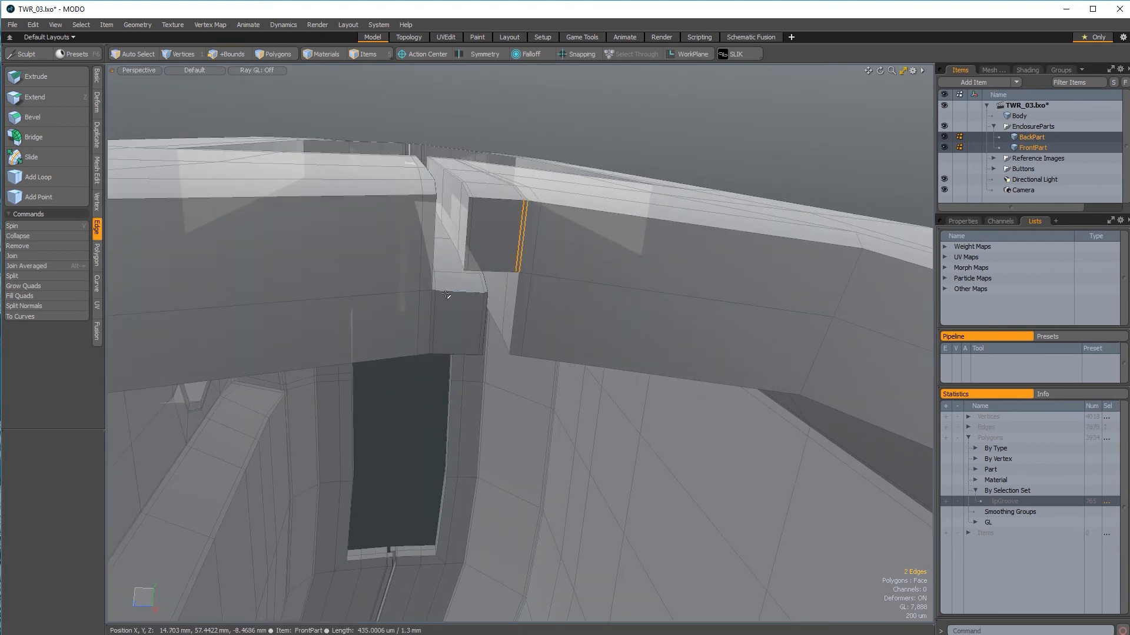
shift+click(434, 321)
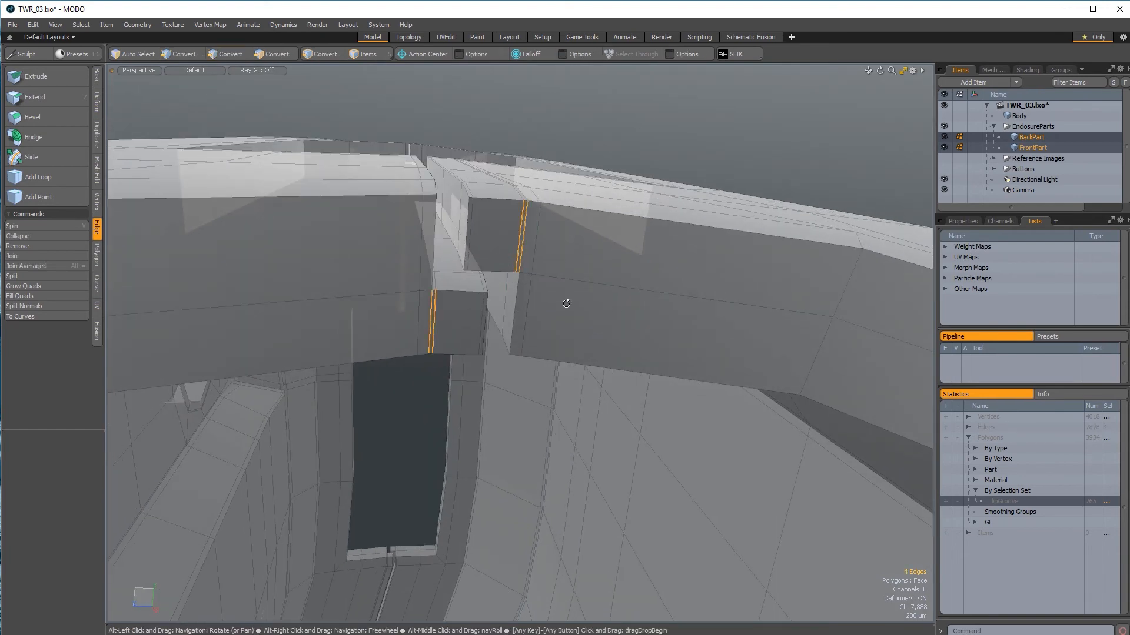
alt+drag(435, 322, 575, 330)
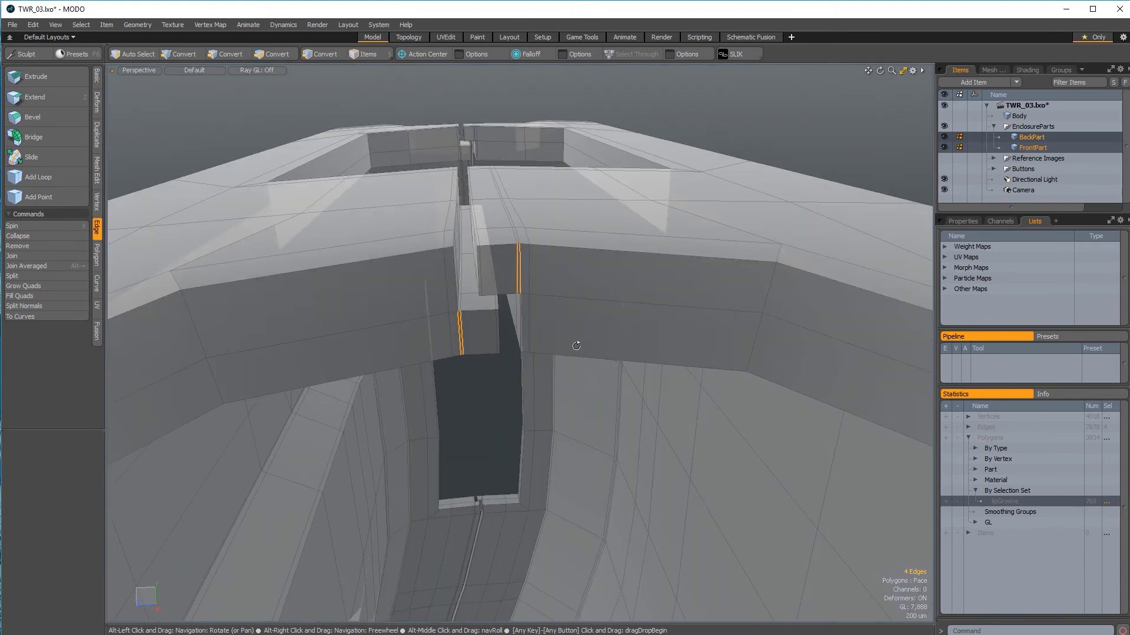
key(alt+c)
click(457, 331)
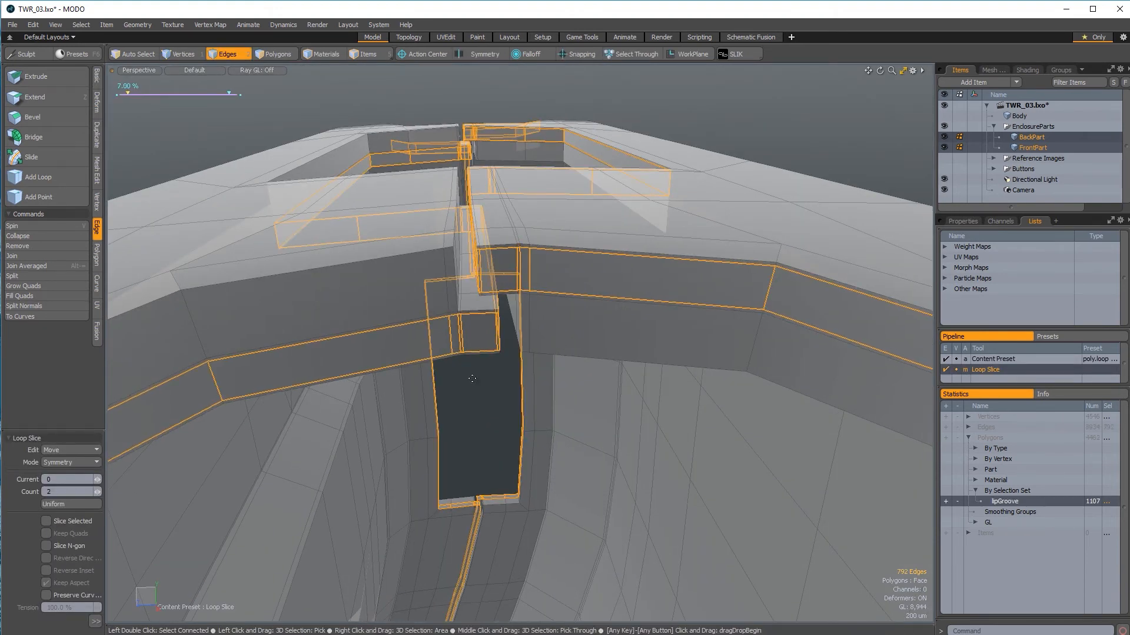
key(space)
Step: Select the edge pairs on the wall sections above FrontPart's lip and below BackPart's lip and loop-slice them with two symmetric loops
click(497, 434)
alt+drag(497, 434, 443, 323)
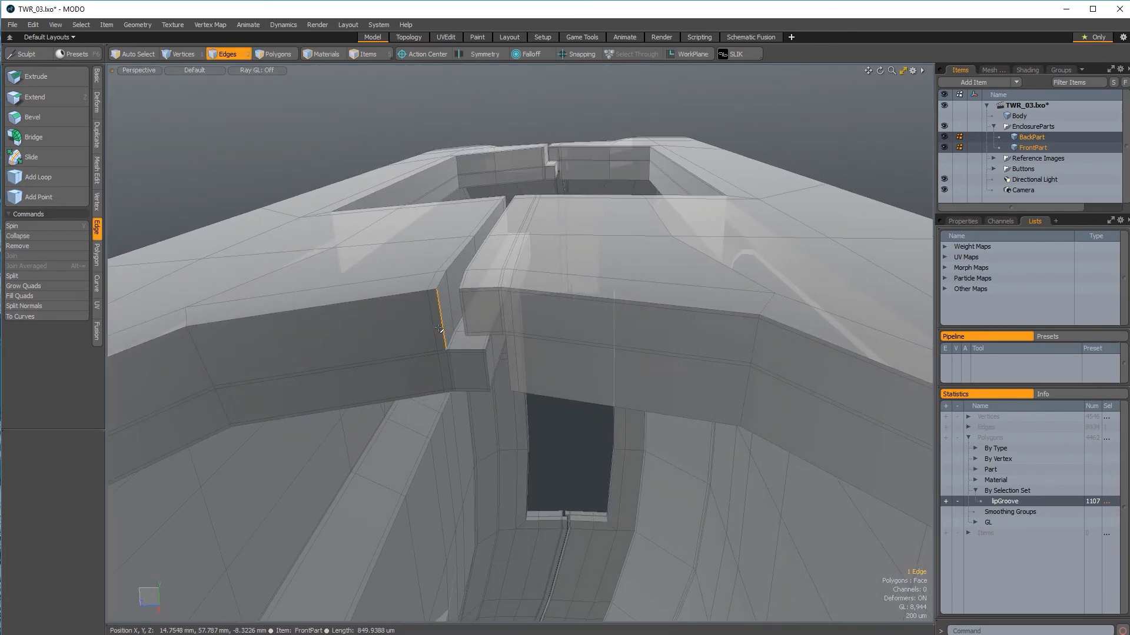
shift+click(436, 330)
alt+drag(435, 330, 547, 365)
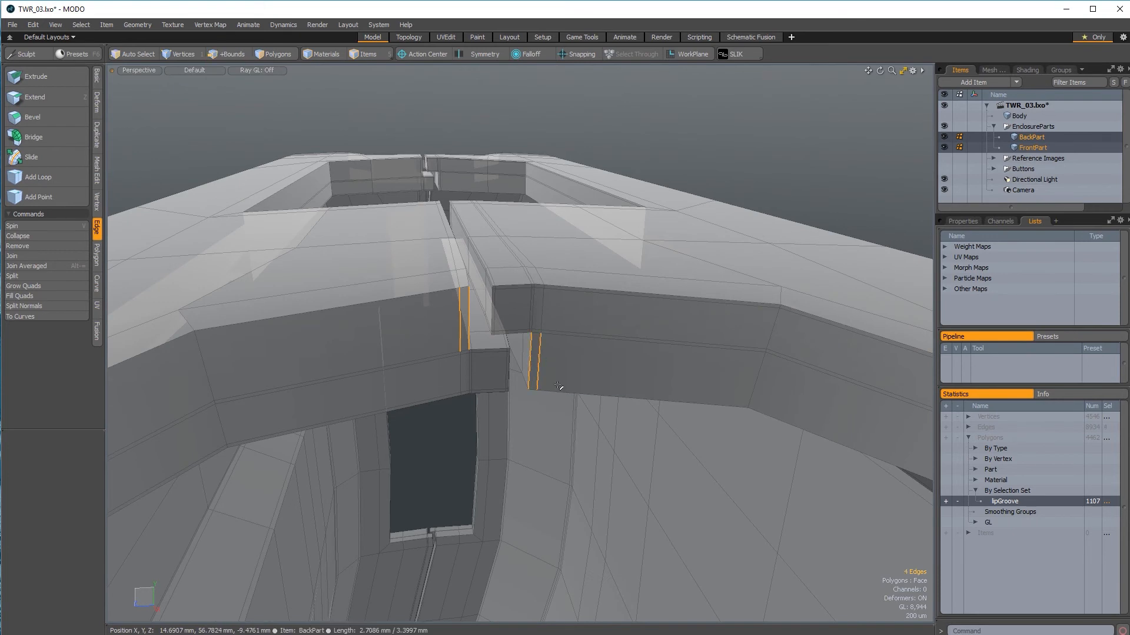
key(alt+c)
alt+drag(553, 384, 450, 278)
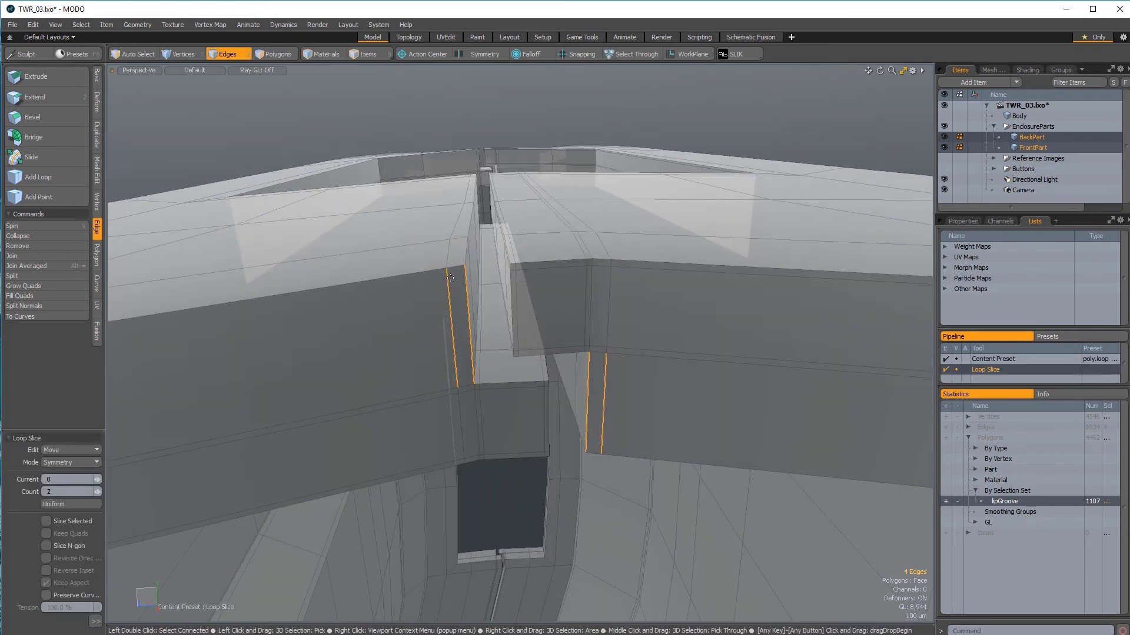
click(450, 278)
key(space)
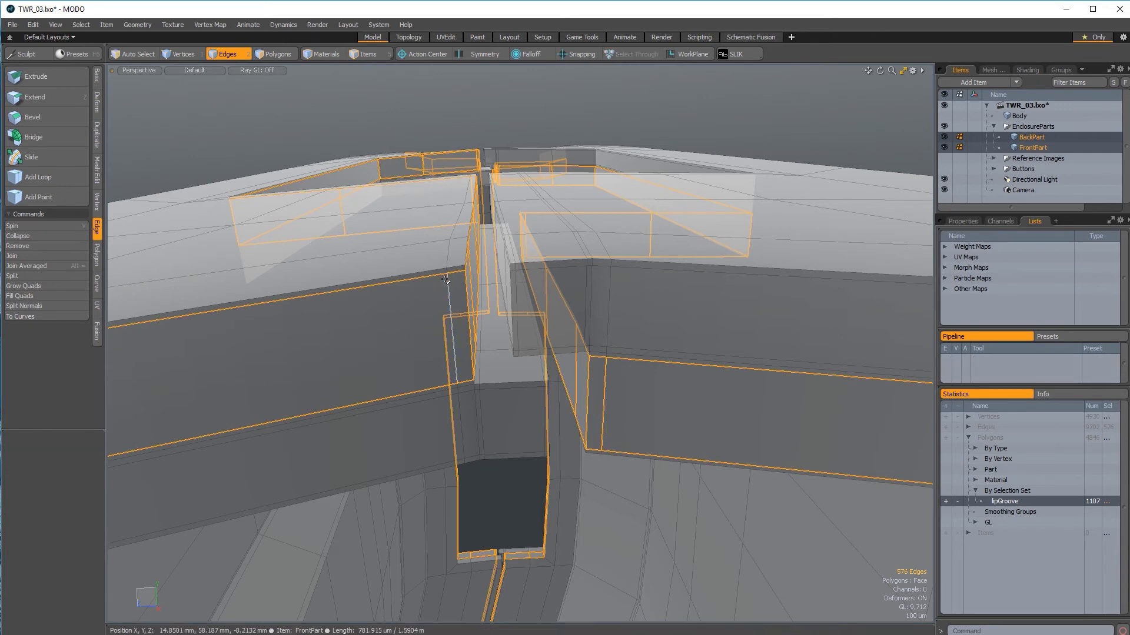
Step: Clear the edge selection and display both parts as Catmull-Clark subdivision surfaces
click(533, 99)
alt+drag(529, 235, 521, 429)
key(Tab)
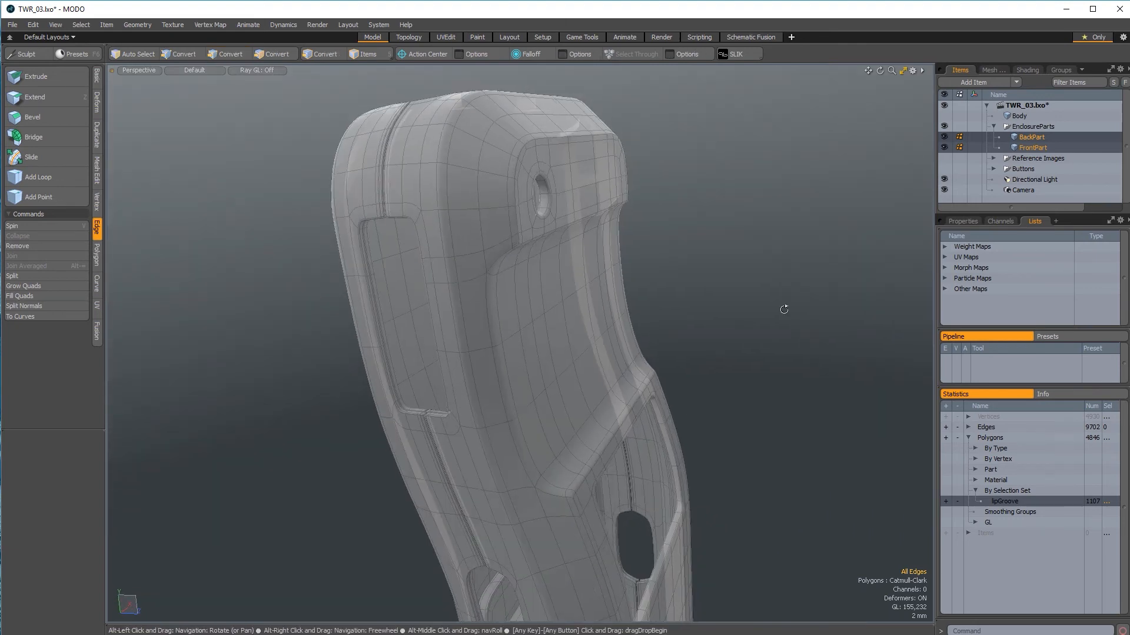
Step: Make FrontPart the only active item, hide BackPart, and switch FrontPart back to unsubdivided faces
click(1025, 147)
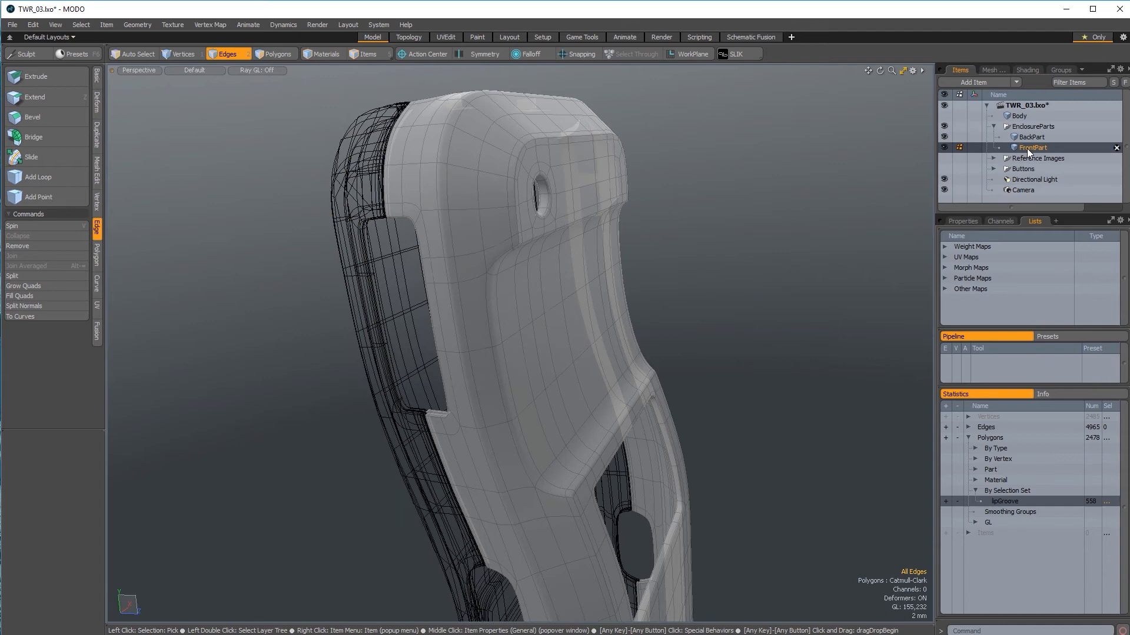
click(944, 136)
alt+drag(754, 361, 290, 316)
key(2)
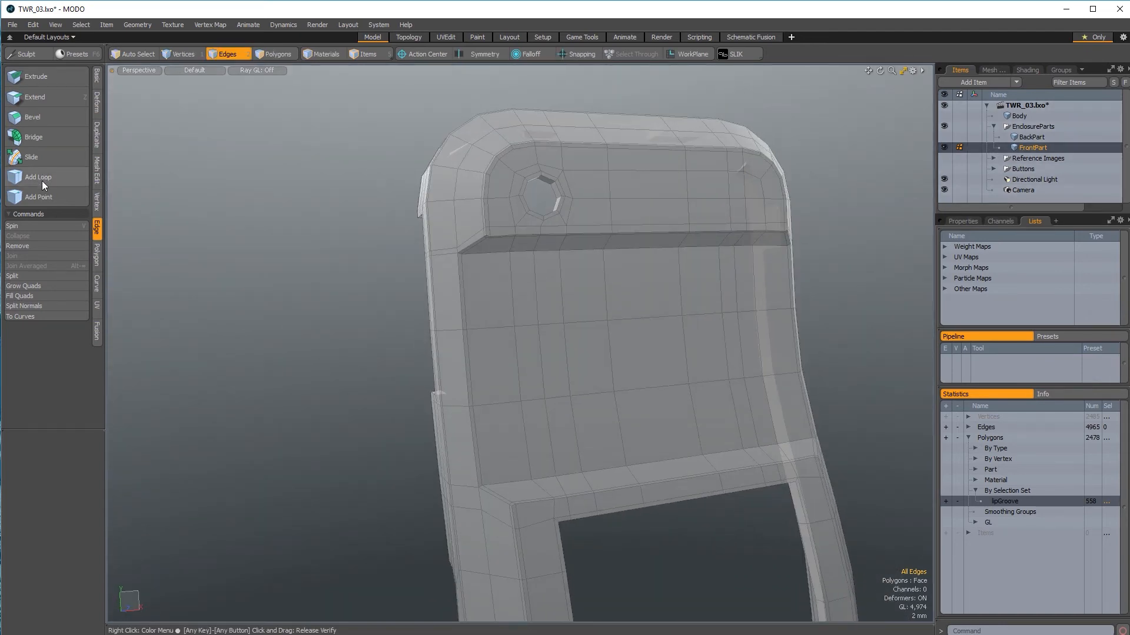
Step: Try adding supporting edge loops about 0.4 to 0.5 mm from the corner edges below FrontPart's upper ledge
click(39, 177)
ctrl+alt+drag(471, 252, 512, 253)
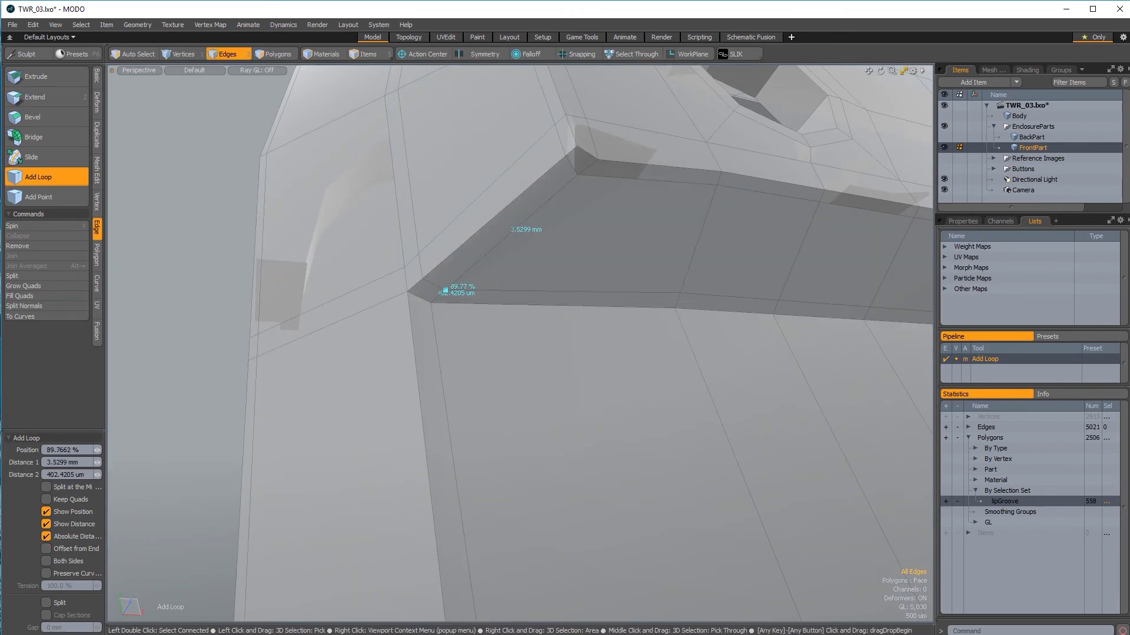
shift+click(433, 318)
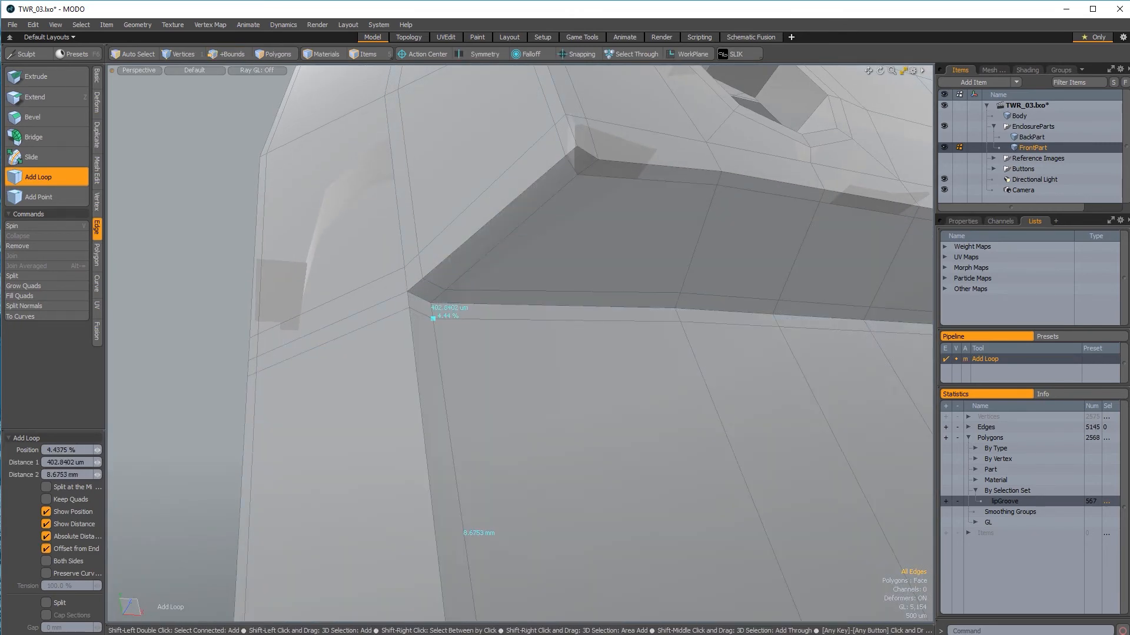
shift+click(388, 316)
alt+drag(416, 340, 460, 341)
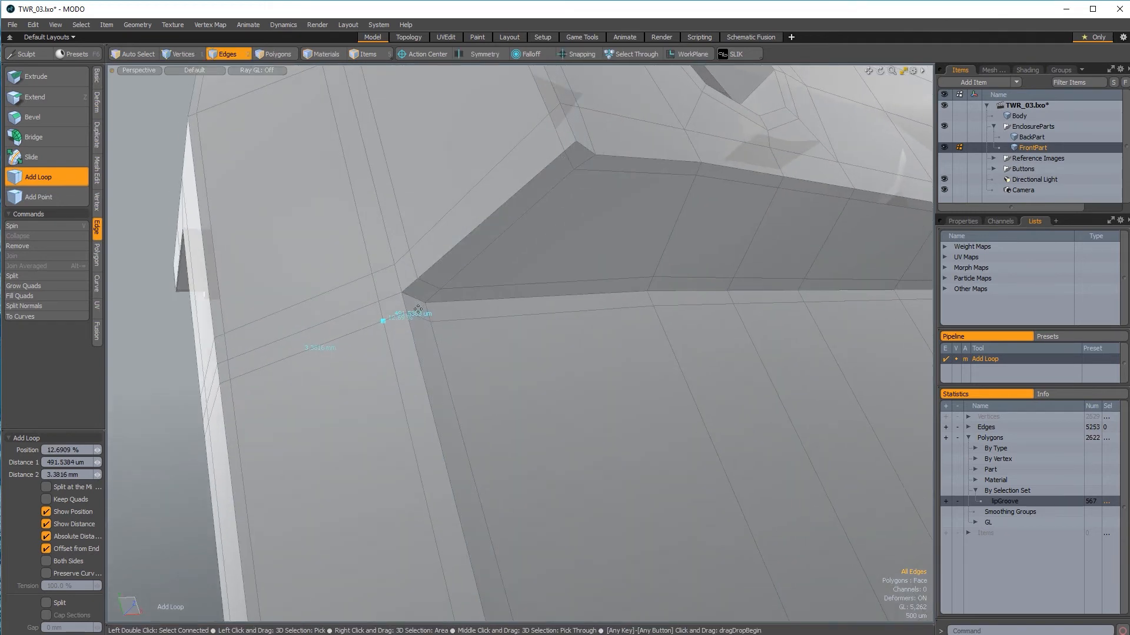
key(space)
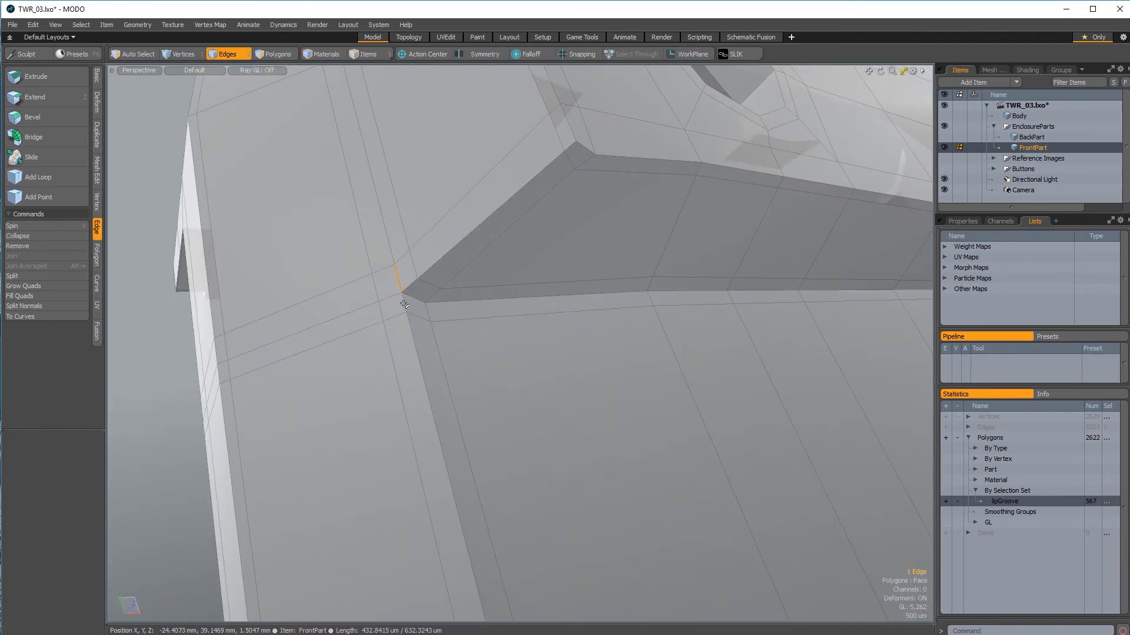
Step: Try adding supporting edge loops about 0.48 mm from the corner edges of FrontPart's sloped ledge above the rectangular opening
click(175, 373)
scroll(204, 382, down, 5)
alt+drag(308, 421, 353, 177)
scroll(396, 439, down, 5)
alt+drag(353, 177, 530, 365)
alt+shift+drag(530, 365, 588, 435)
scroll(555, 416, up, 3)
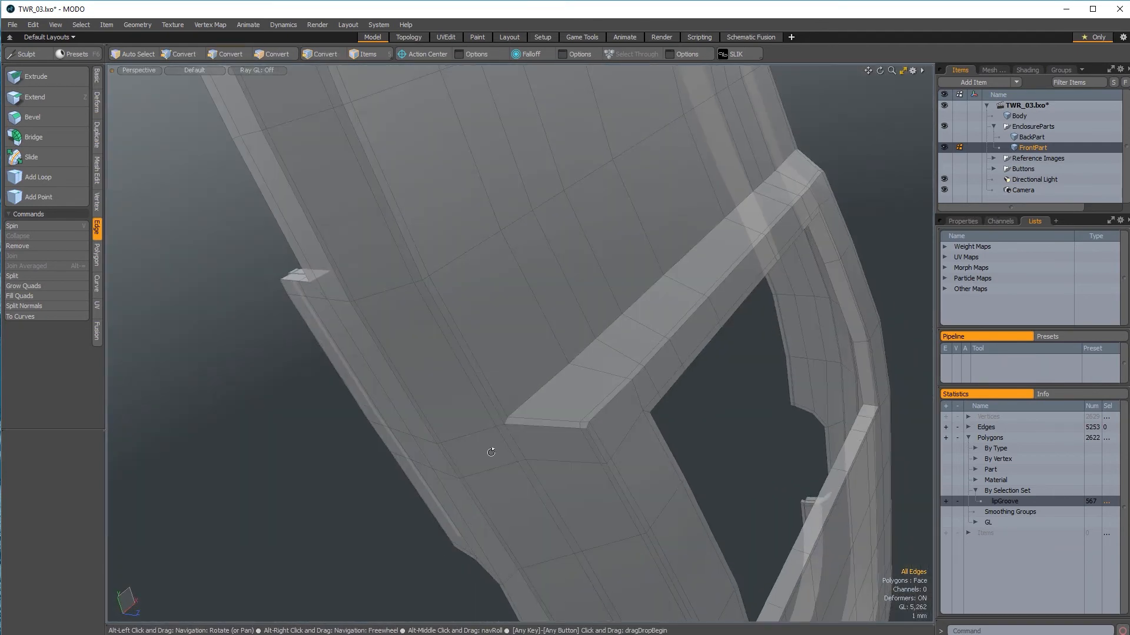
click(45, 178)
scroll(535, 425, up, 3)
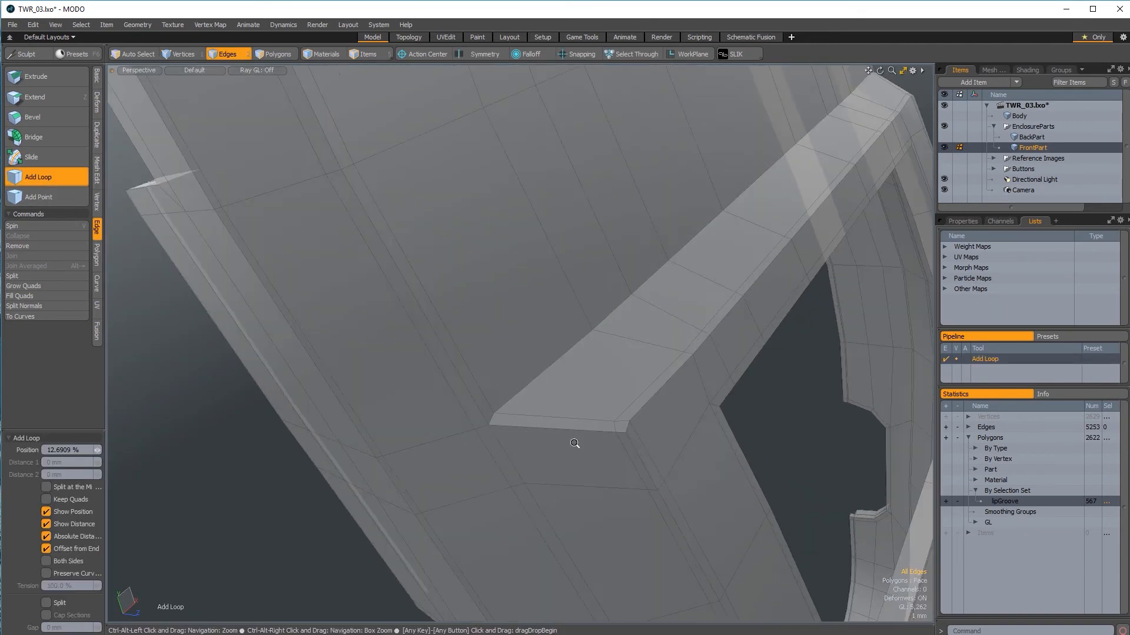
click(504, 426)
shift+click(481, 414)
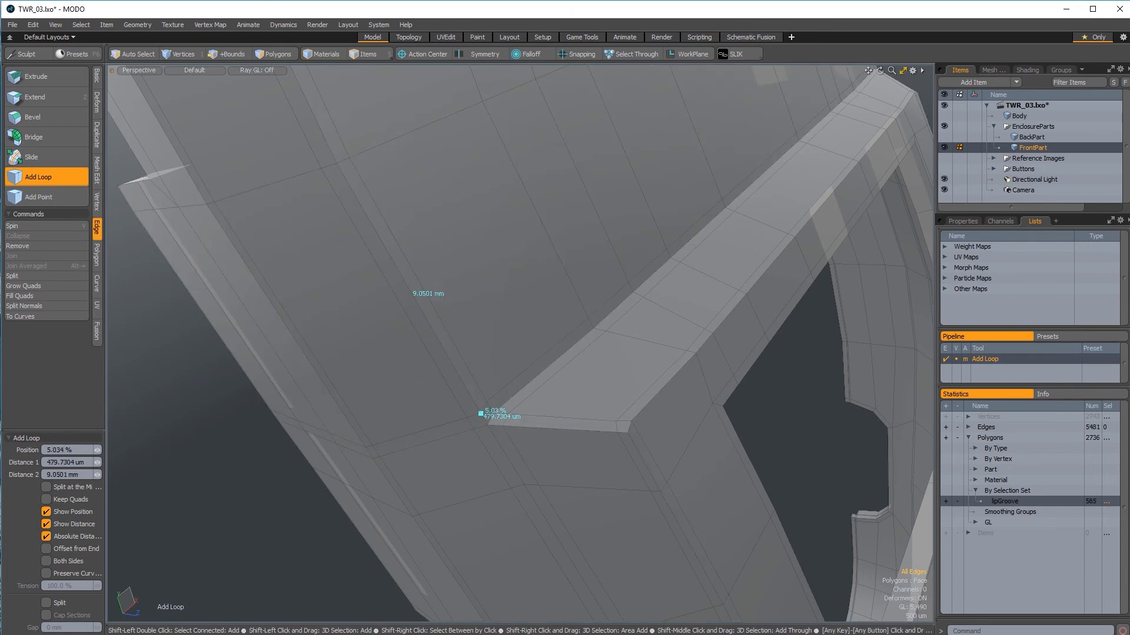
shift+click(494, 437)
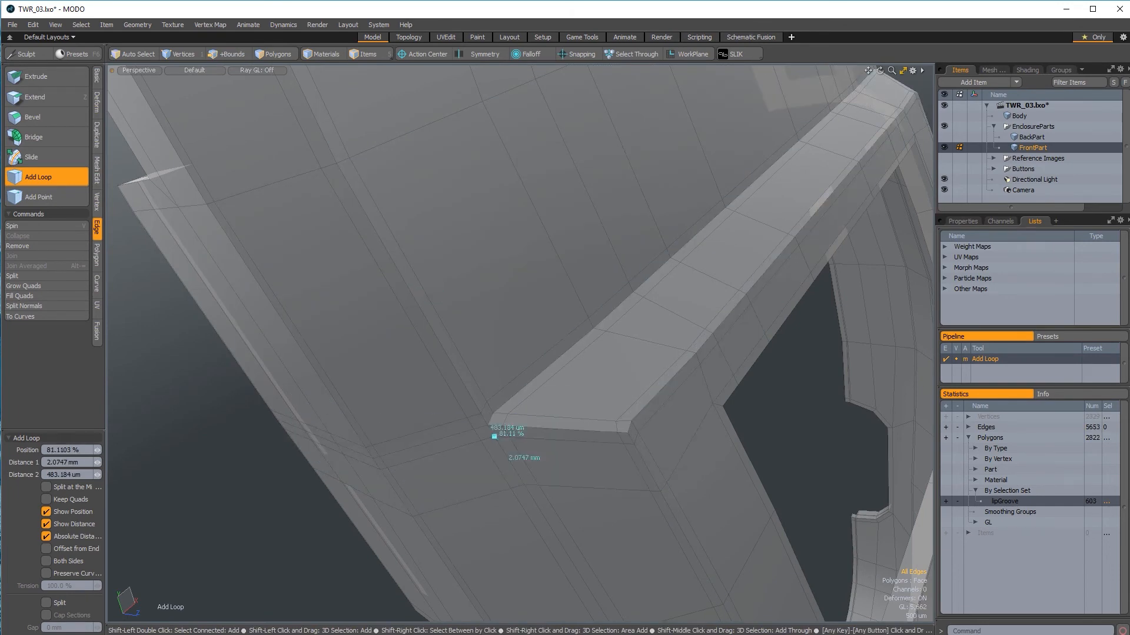
shift+drag(494, 437, 492, 433)
scroll(531, 442, down, 2)
alt+drag(620, 414, 549, 373)
key(space)
Step: Undo the supporting loops added along both FrontPart ledges and check the part with subdivision switched on and off
scroll(565, 297, down, 3)
alt+drag(565, 297, 586, 411)
key(ctrl+z)
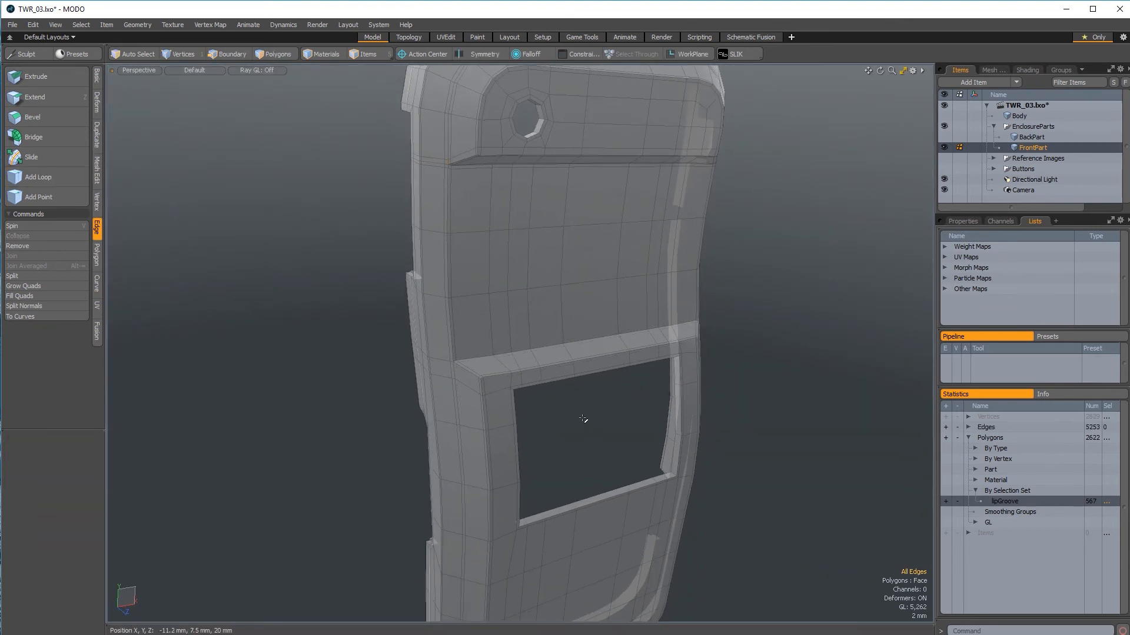
key(ctrl+z)
key(ctrl+z)
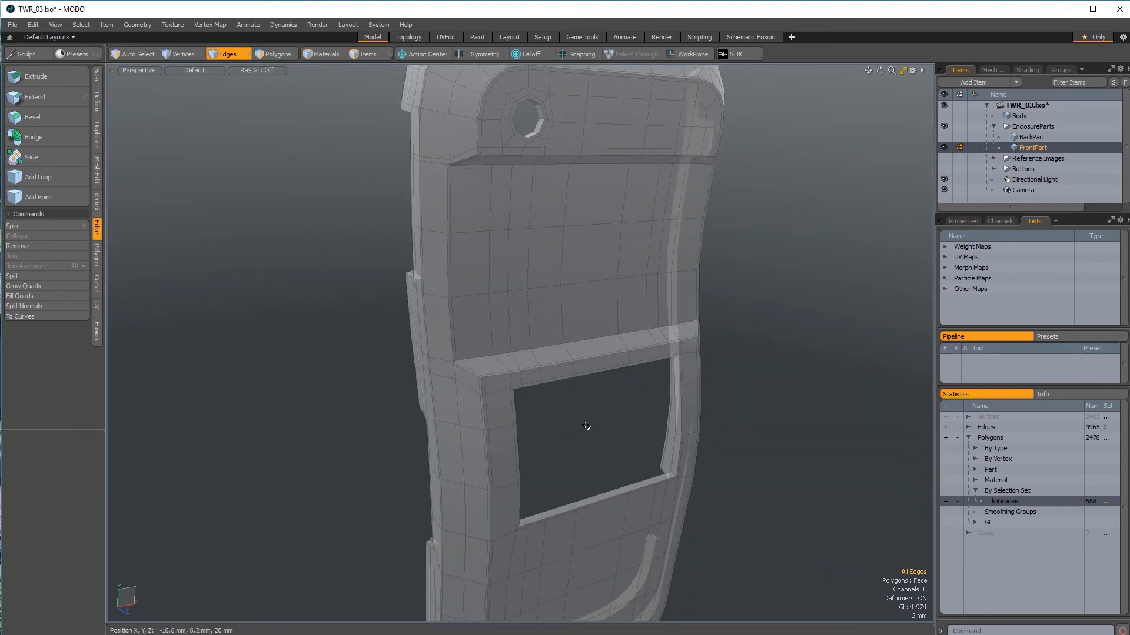
key(Tab)
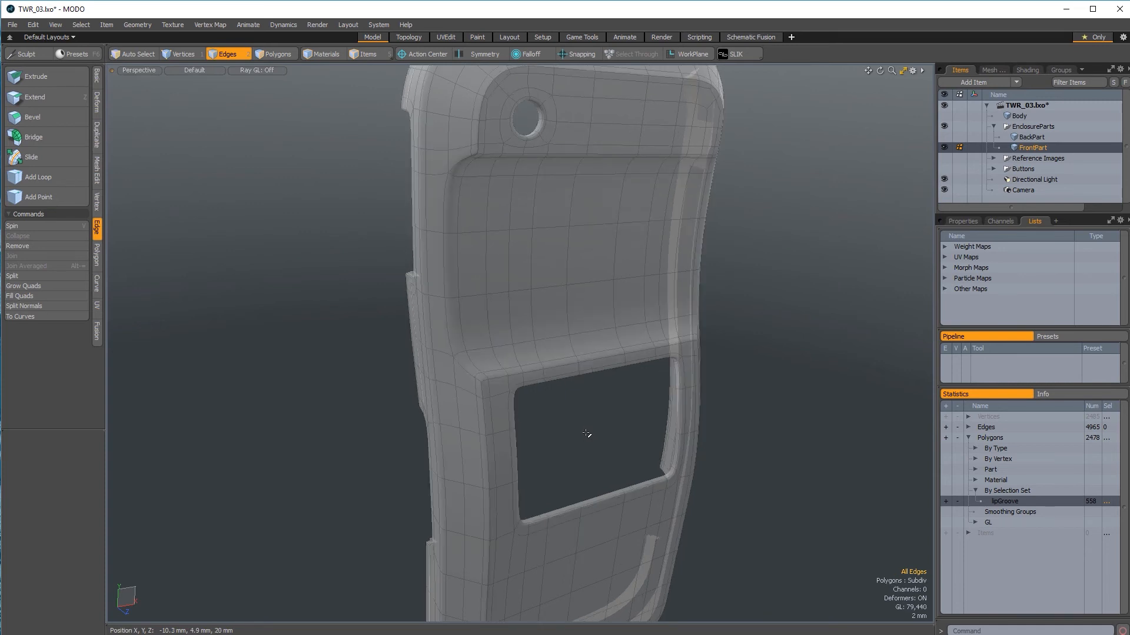
key(Tab)
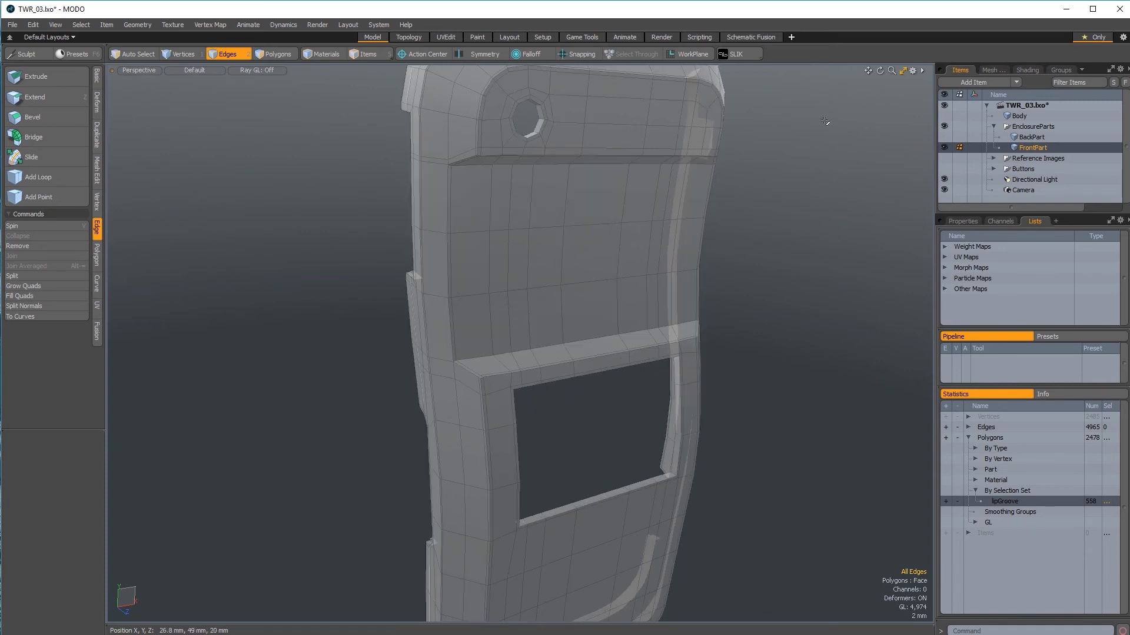
Step: Show BackPart again and make it the active item
alt+drag(840, 319, 881, 302)
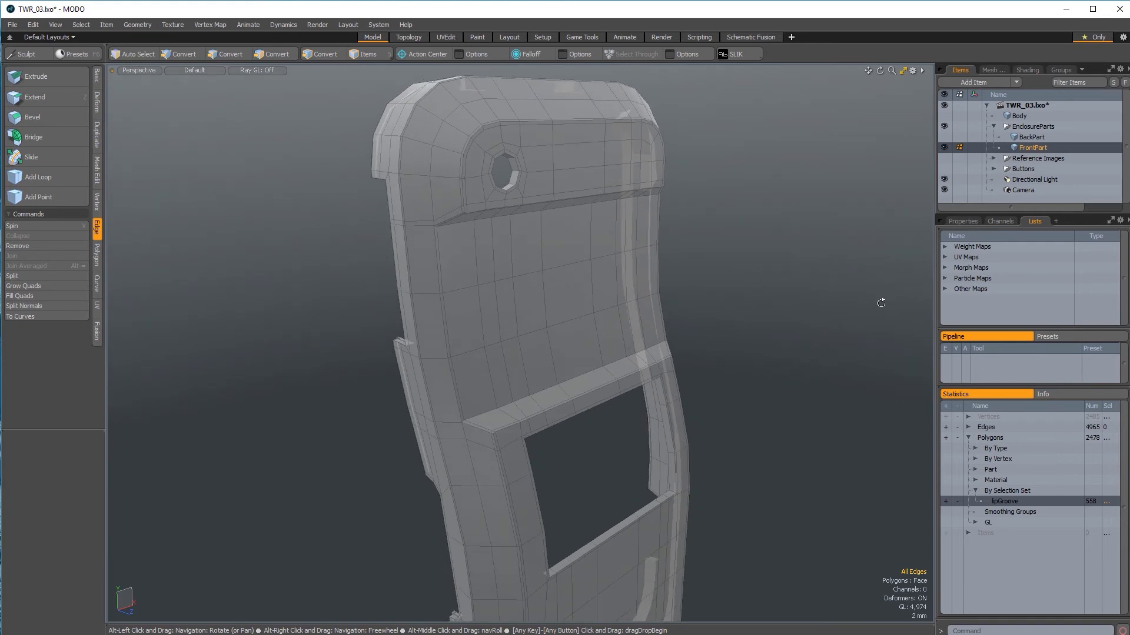
click(944, 137)
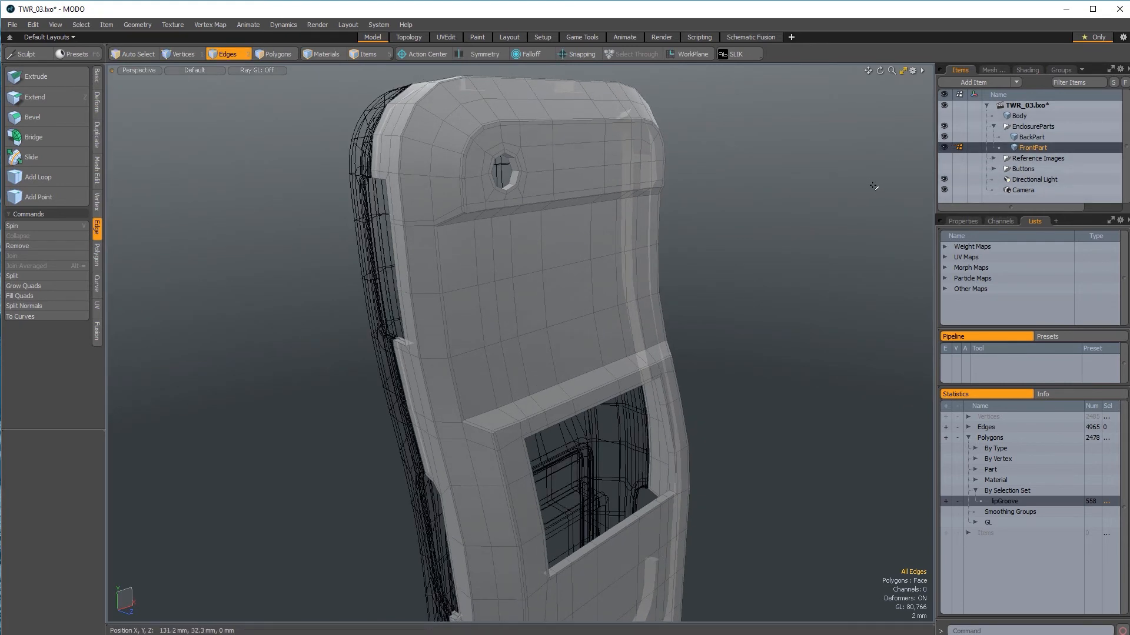
click(1035, 137)
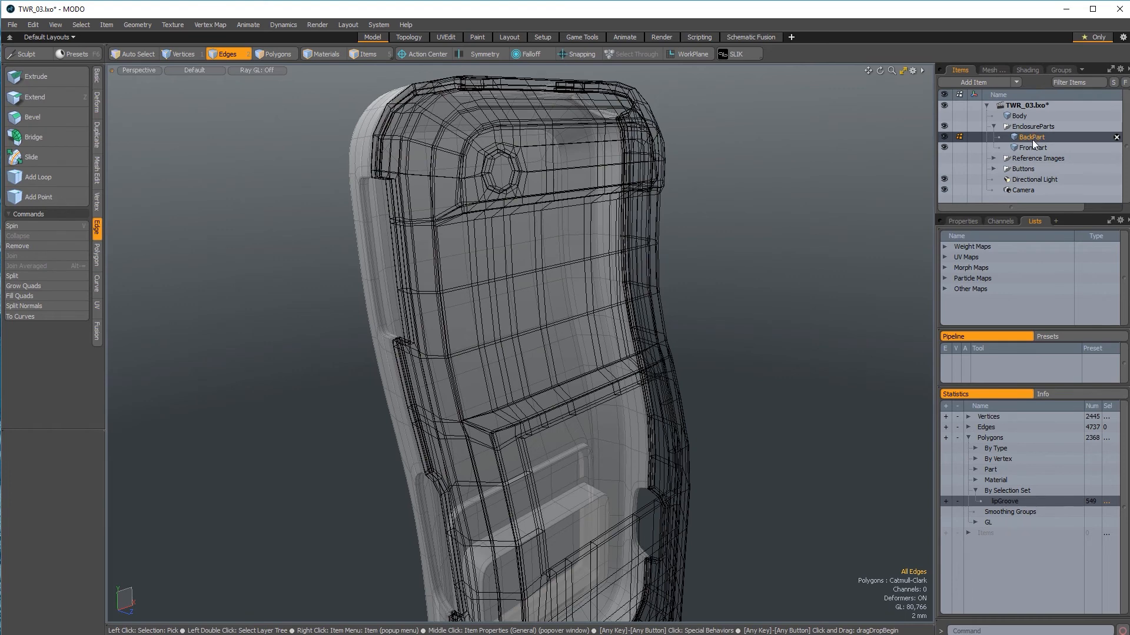
Step: Make FrontPart the active item and examine its outer ledges with subdivision switched on
double_click(1031, 143)
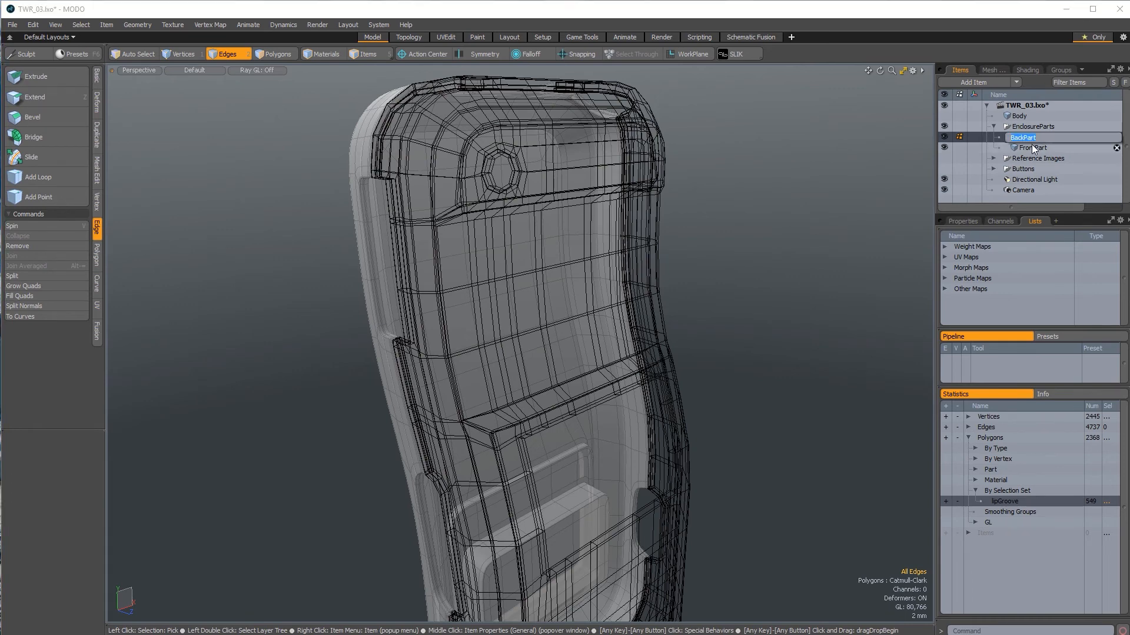
click(1032, 145)
click(1032, 147)
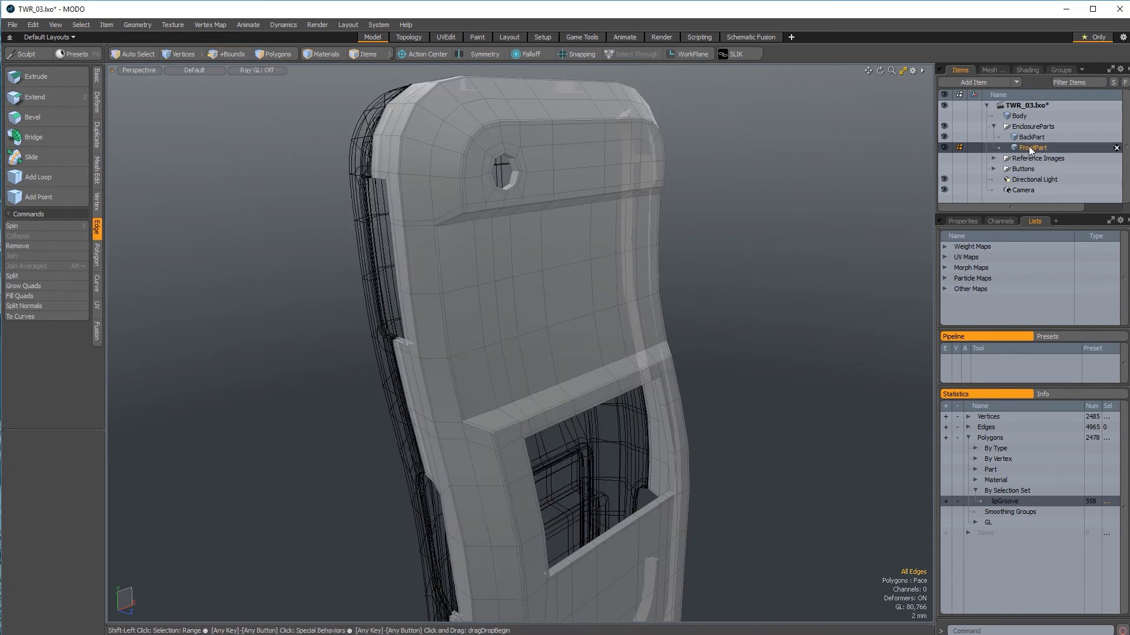
key(Tab)
alt+drag(790, 315, 809, 332)
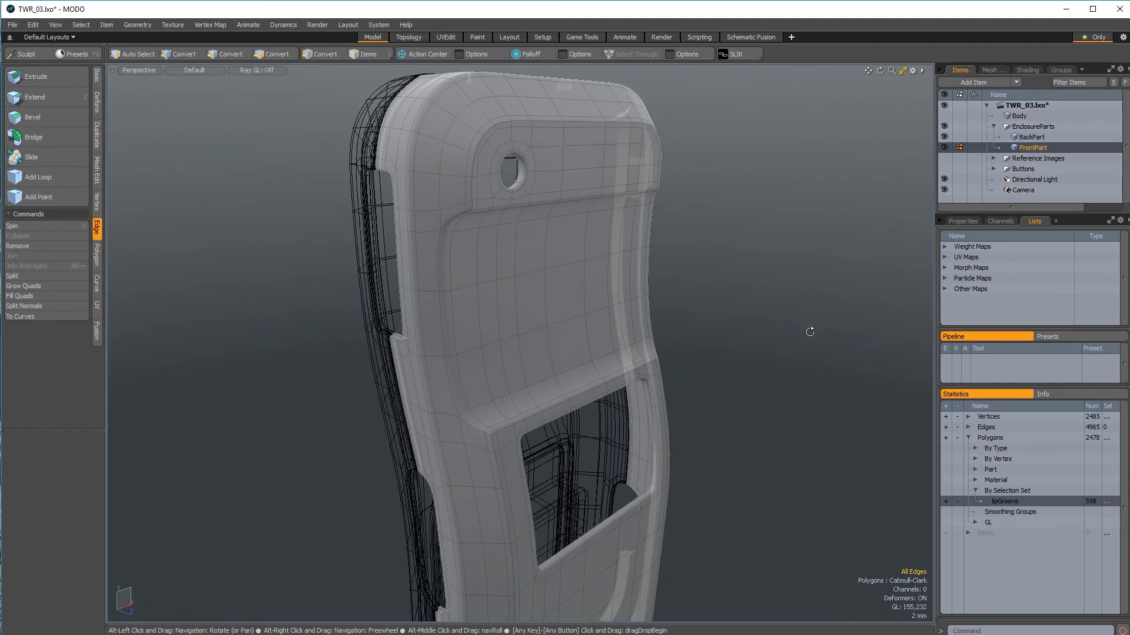
alt+drag(651, 247, 751, 295)
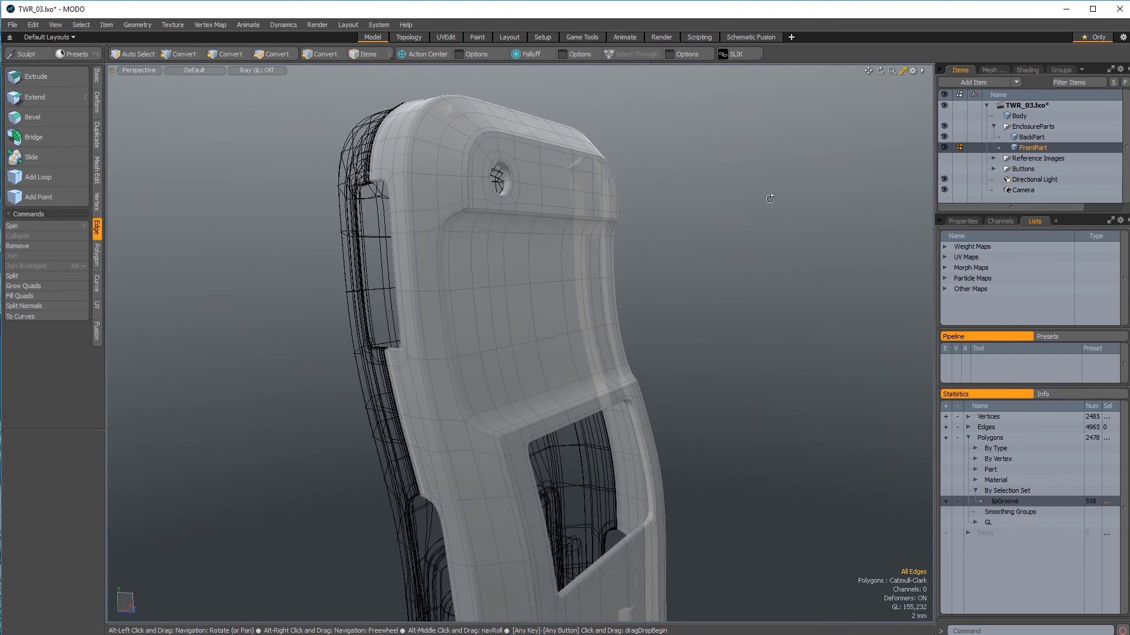
Step: Hide BackPart, switch FrontPart's subdivision off and select the edge rows along the outer corner of its upper ledge
click(945, 137)
key(Tab)
alt+drag(827, 343, 528, 253)
ctrl+alt+drag(464, 216, 536, 324)
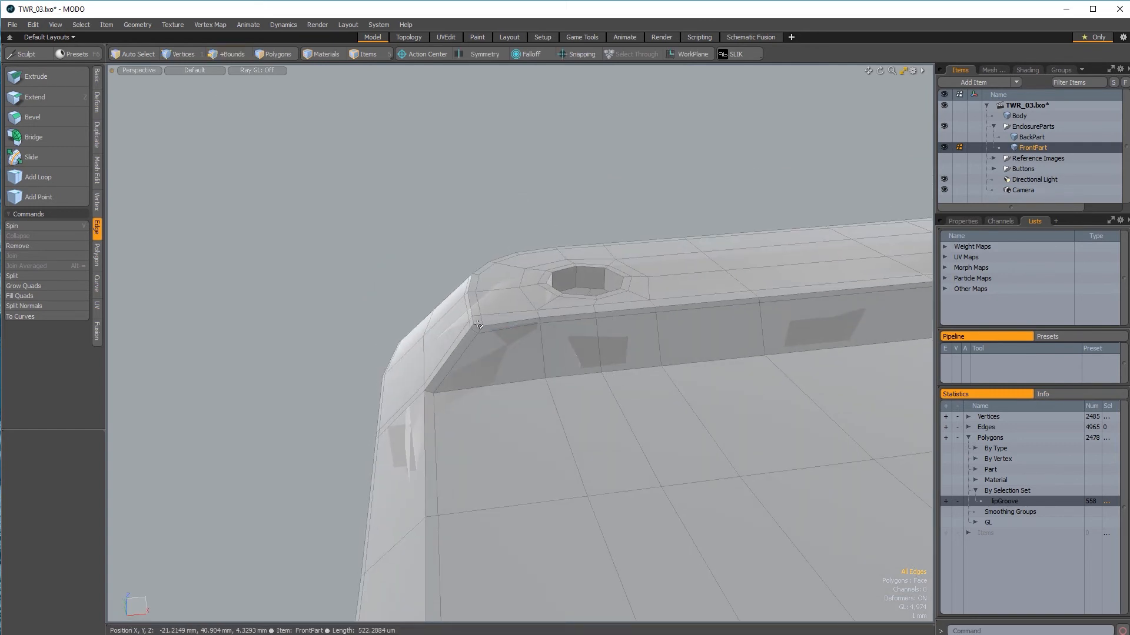
alt+drag(676, 310, 774, 311)
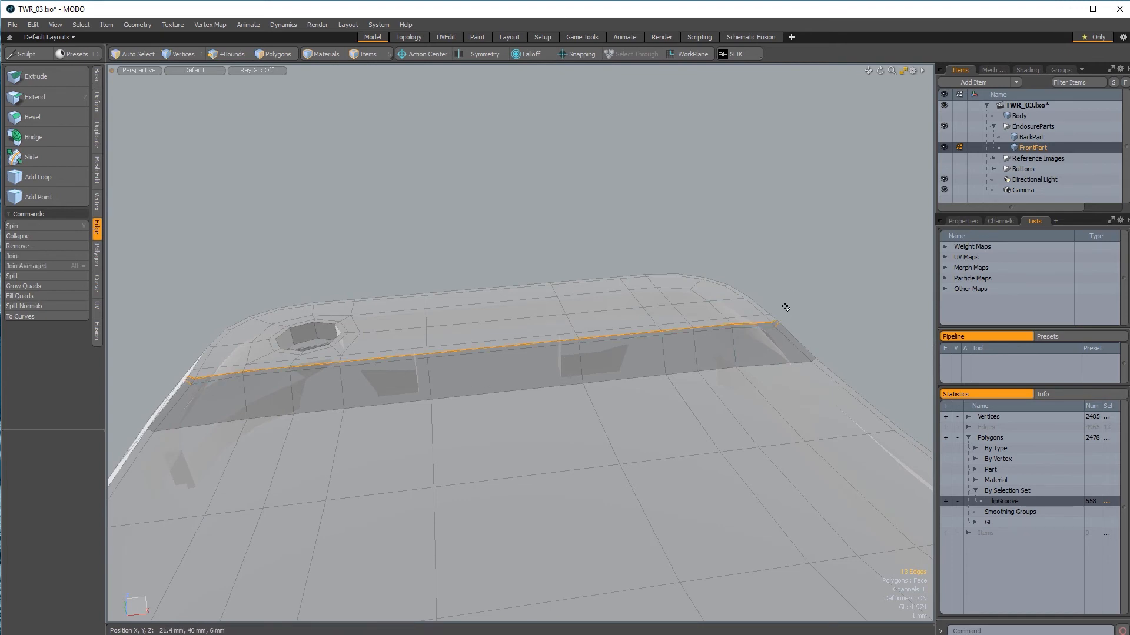
key(Tab)
alt+drag(782, 309, 709, 347)
key(Tab)
scroll(633, 358, down, 3)
alt+drag(633, 359, 617, 318)
alt+drag(618, 318, 623, 459)
alt+drag(624, 459, 637, 554)
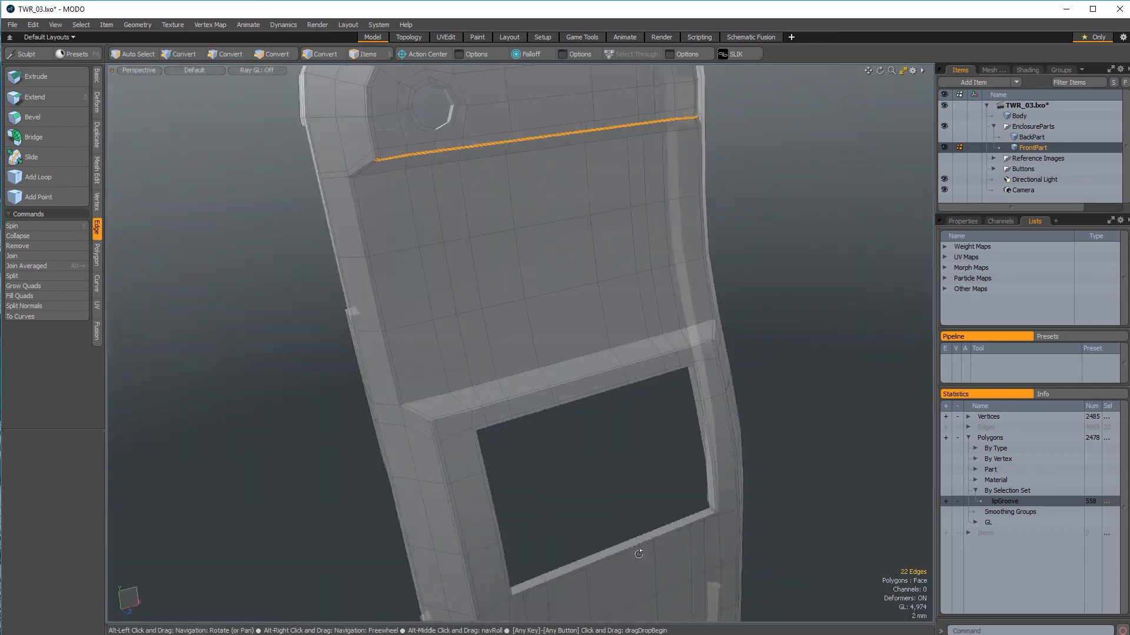
Step: Add both edge rows along the outer lower corner of the sloped ledge above FrontPart's rectangular opening to the selection
ctrl+alt+drag(365, 367, 408, 402)
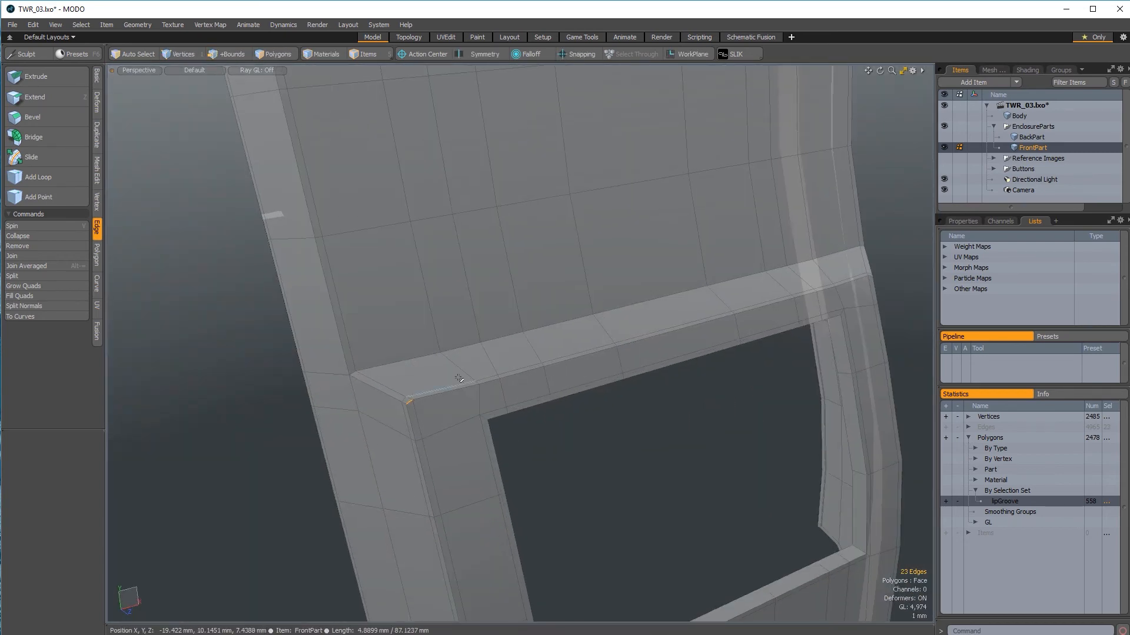
alt+shift+drag(680, 359, 365, 431)
scroll(602, 336, up, 2)
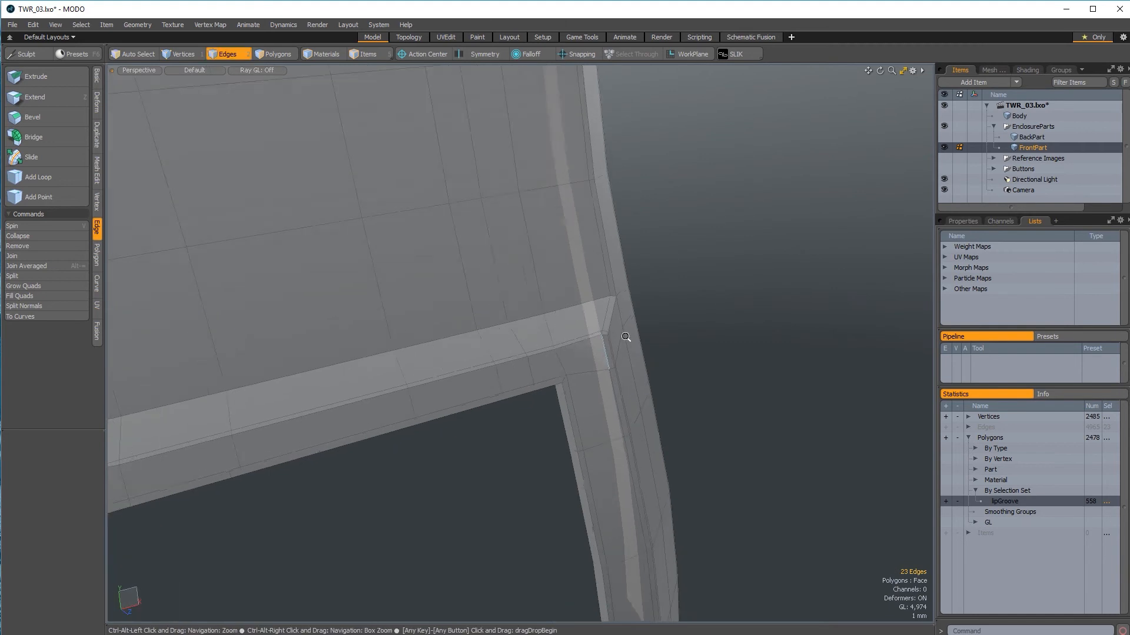
shift+double_click(604, 332)
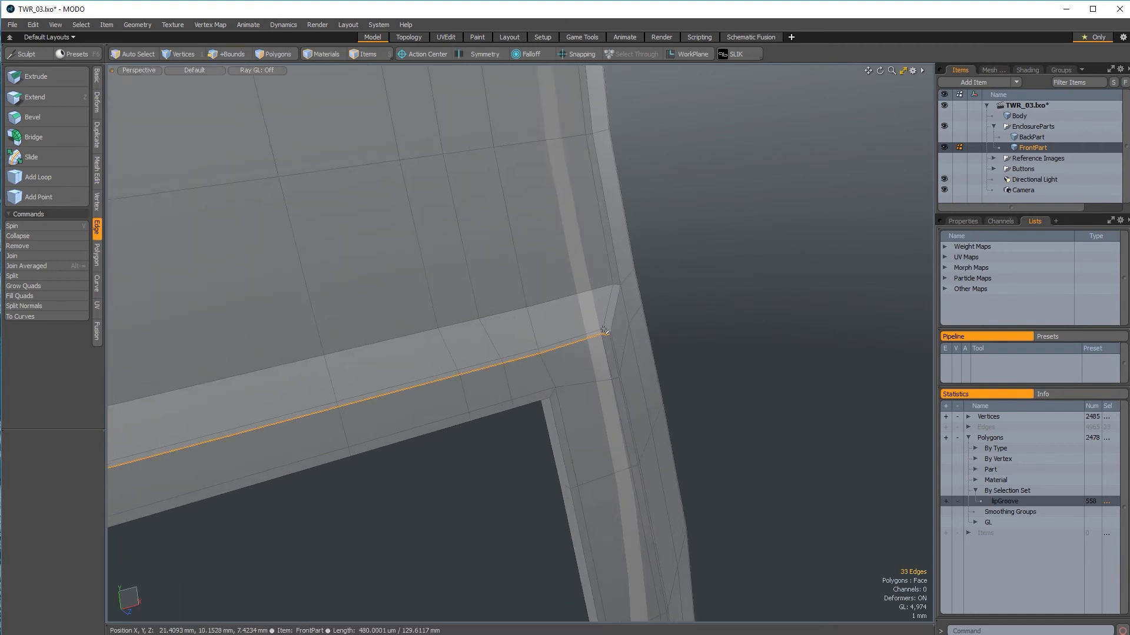
scroll(607, 329, down, 4)
alt+shift+drag(341, 395, 600, 358)
scroll(407, 420, up, 1)
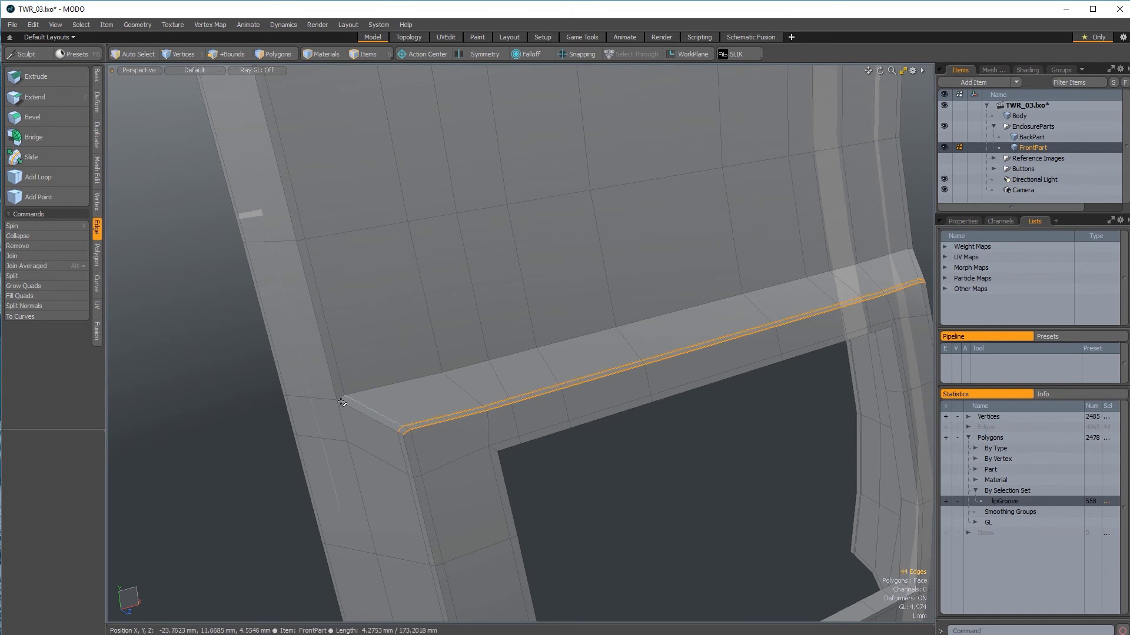
Step: Extend the selection with the upper edge row of the ledge above the opening and the lower edge row of the upper ledge
alt+shift+drag(342, 399, 676, 352)
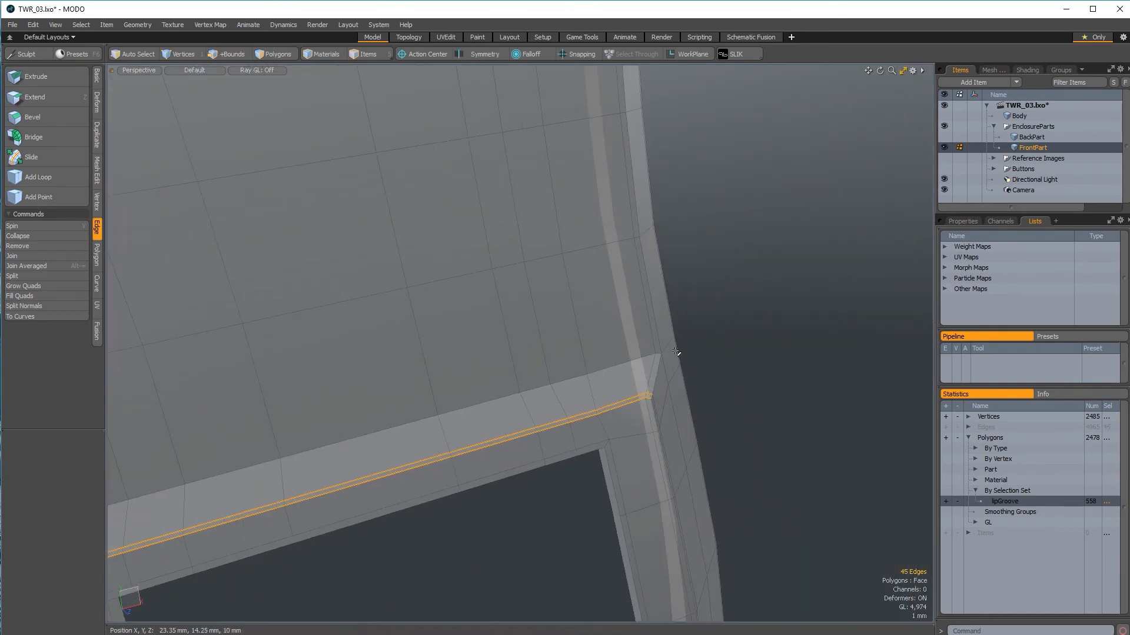
scroll(609, 393, down, 5)
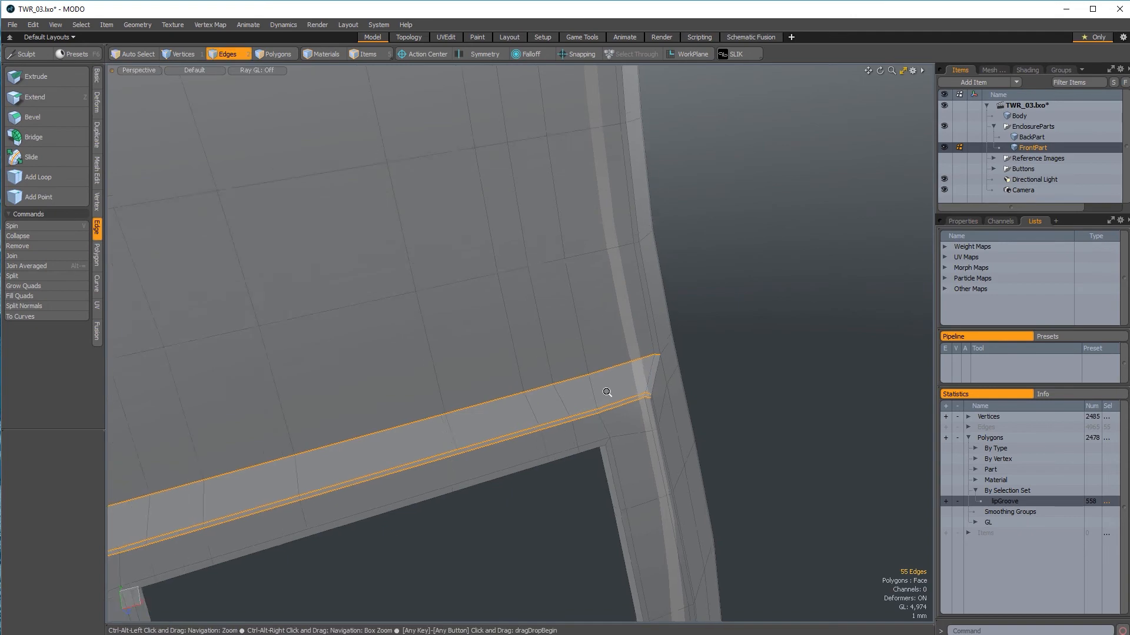
alt+drag(606, 368, 531, 328)
scroll(418, 306, up, 3)
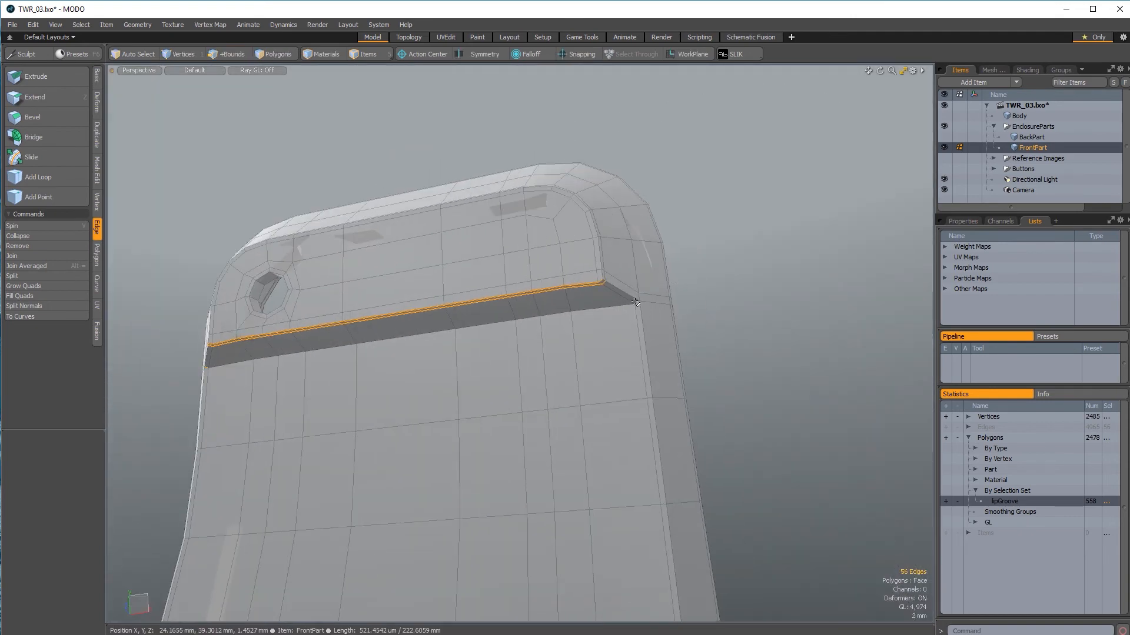
alt+drag(699, 280, 398, 357)
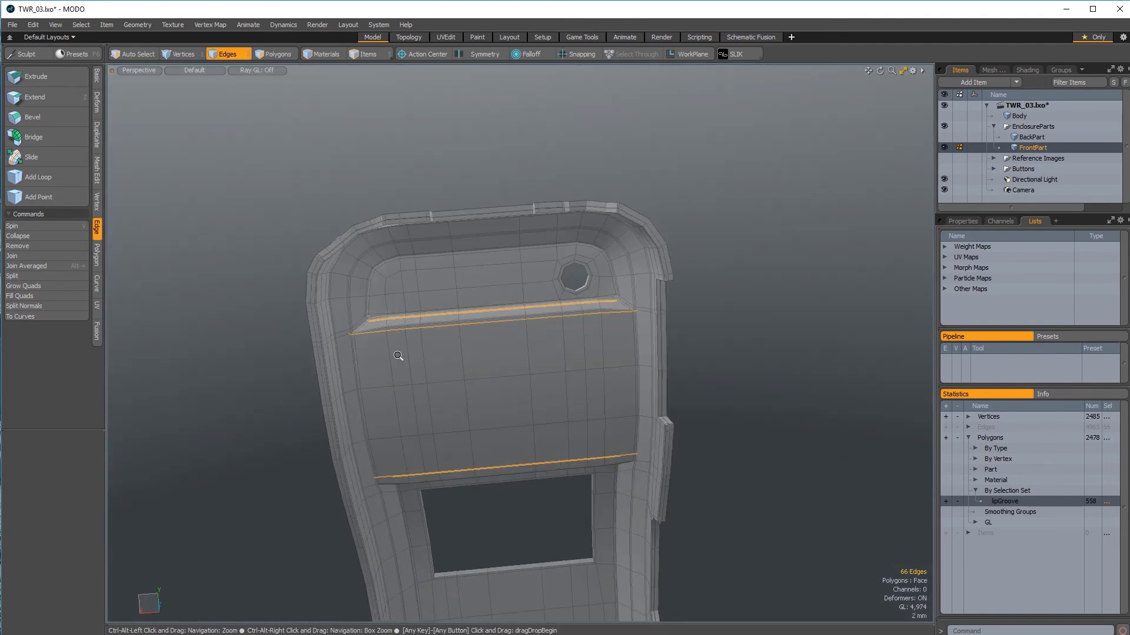
Step: From inside FrontPart, add the edge rows along the lower corner of the upper ledge to the selection
ctrl+alt+drag(358, 323, 457, 335)
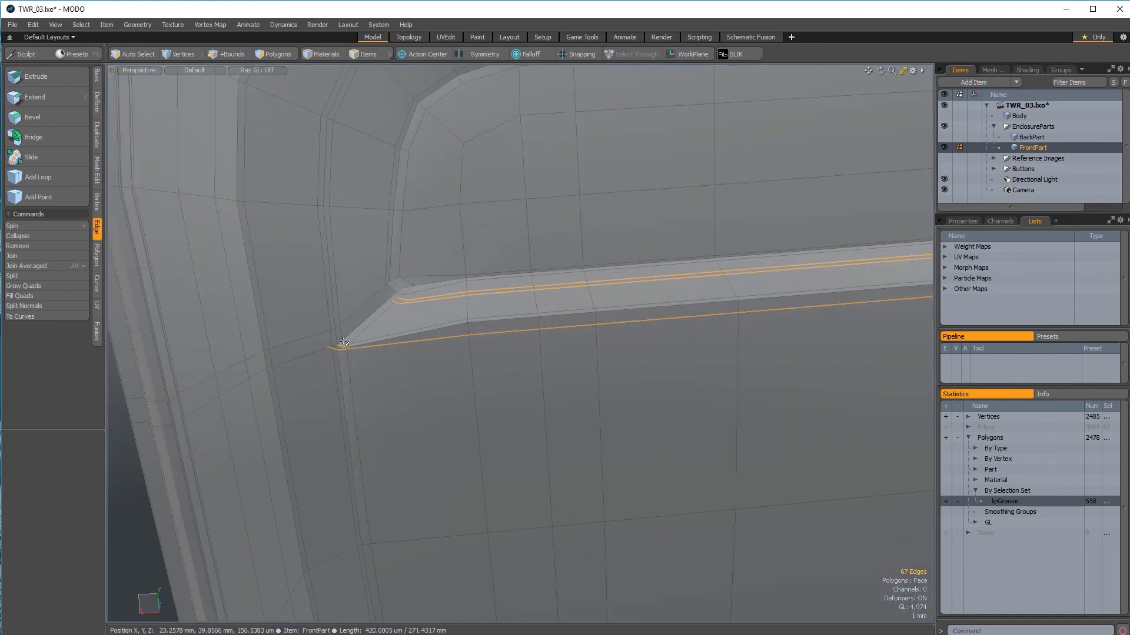
ctrl+alt+drag(583, 333, 417, 334)
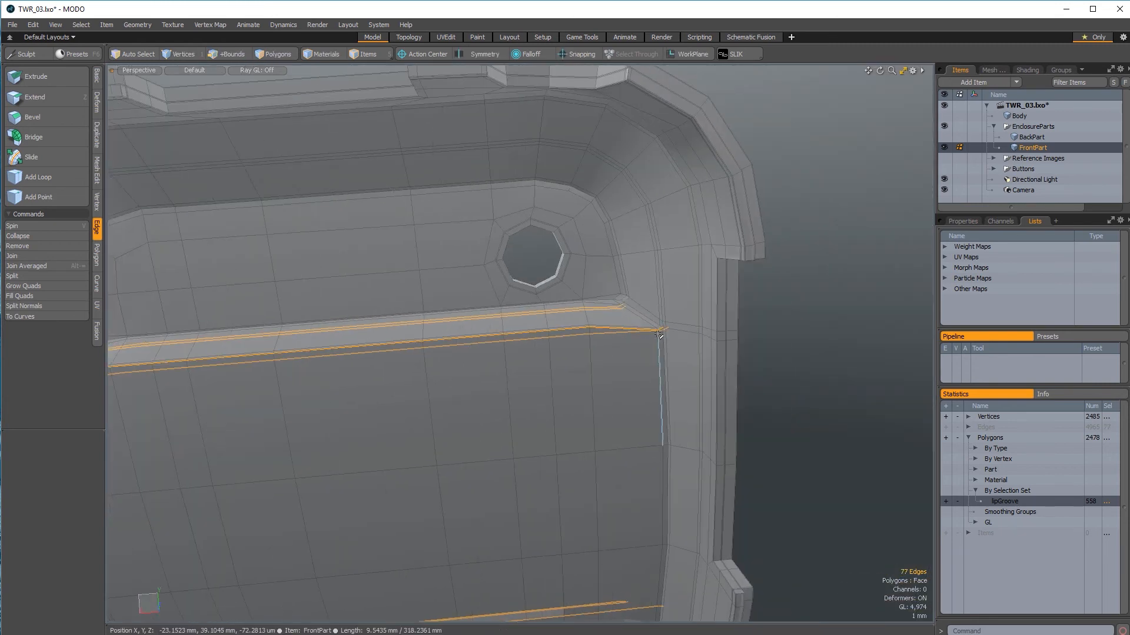
ctrl+alt+drag(603, 349, 583, 336)
alt+shift+drag(283, 347, 440, 340)
ctrl+alt+drag(358, 354, 432, 358)
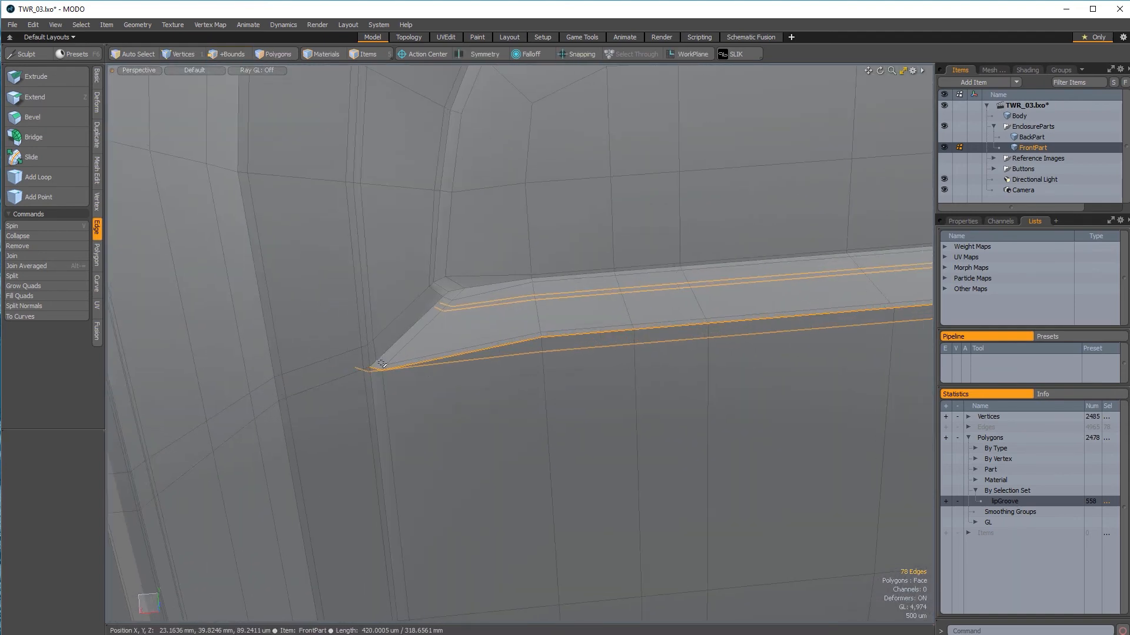
ctrl+alt+drag(470, 293, 566, 442)
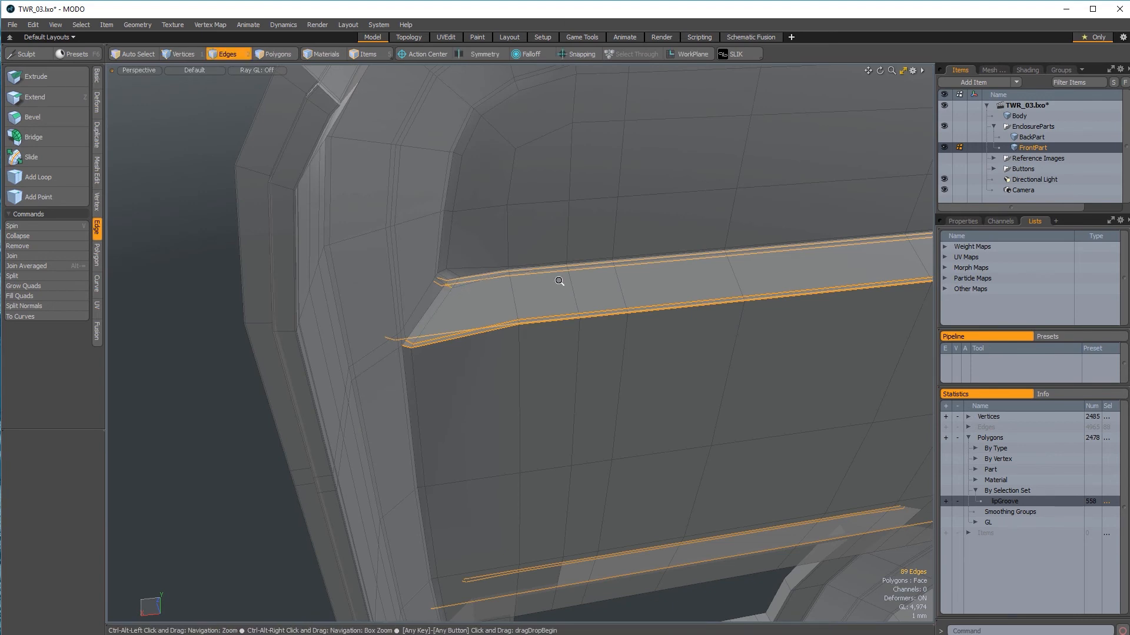
Step: Add the first edge rows along the upper corner of FrontPart's upper ledge, below the round hole, on the inside
ctrl+alt+drag(559, 281, 513, 287)
alt+shift+drag(812, 315, 667, 342)
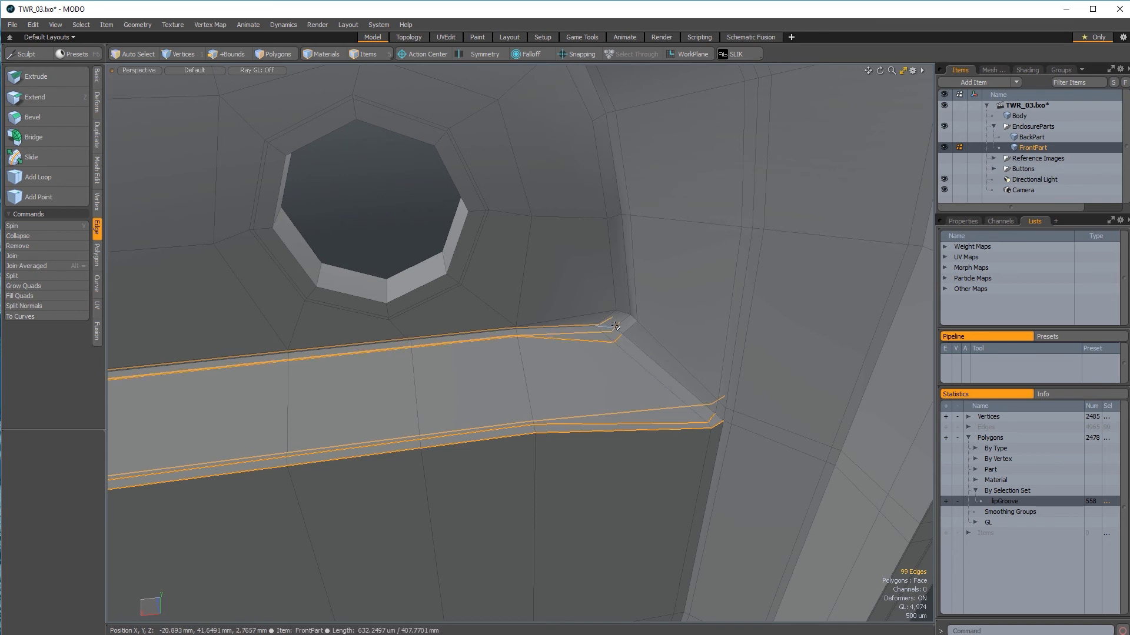
alt+drag(615, 326, 601, 452)
ctrl+alt+drag(590, 292, 614, 301)
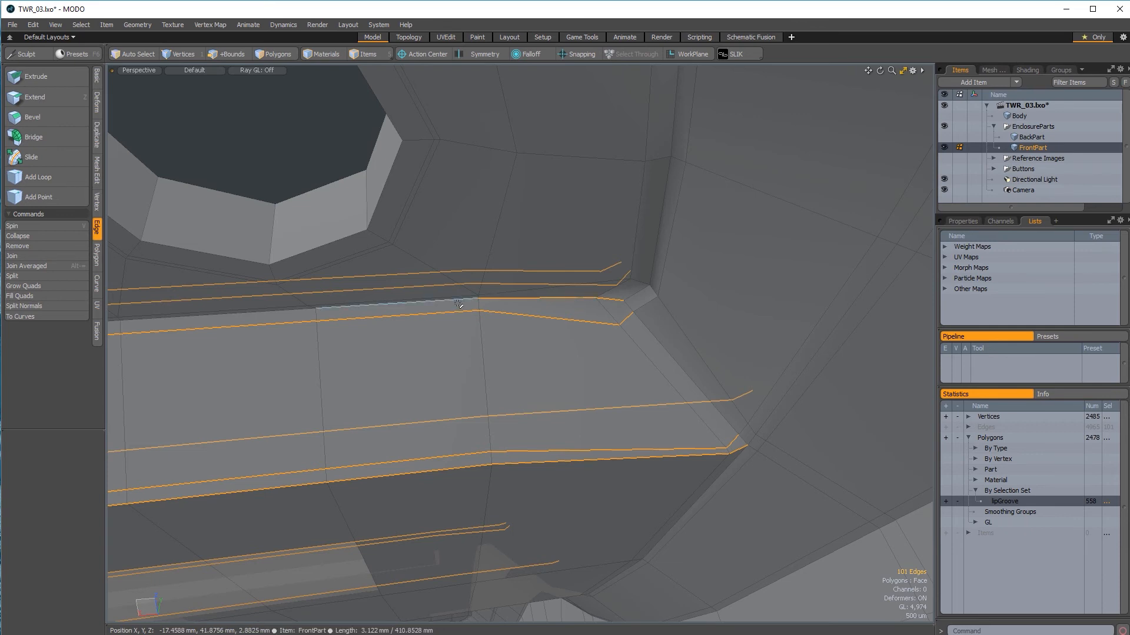
mouse_move(454, 302)
ctrl+alt+mouse_down()
mouse_move(421, 327)
mouse_move(468, 306)
mouse_move(439, 315)
ctrl+alt+mouse_up()
Step: Complete the inside selection along the upper ledge's upper corner with the remaining edge segments between its two ends
alt+drag(438, 315, 918, 310)
shift+click(447, 325)
ctrl+alt+drag(707, 368, 669, 384)
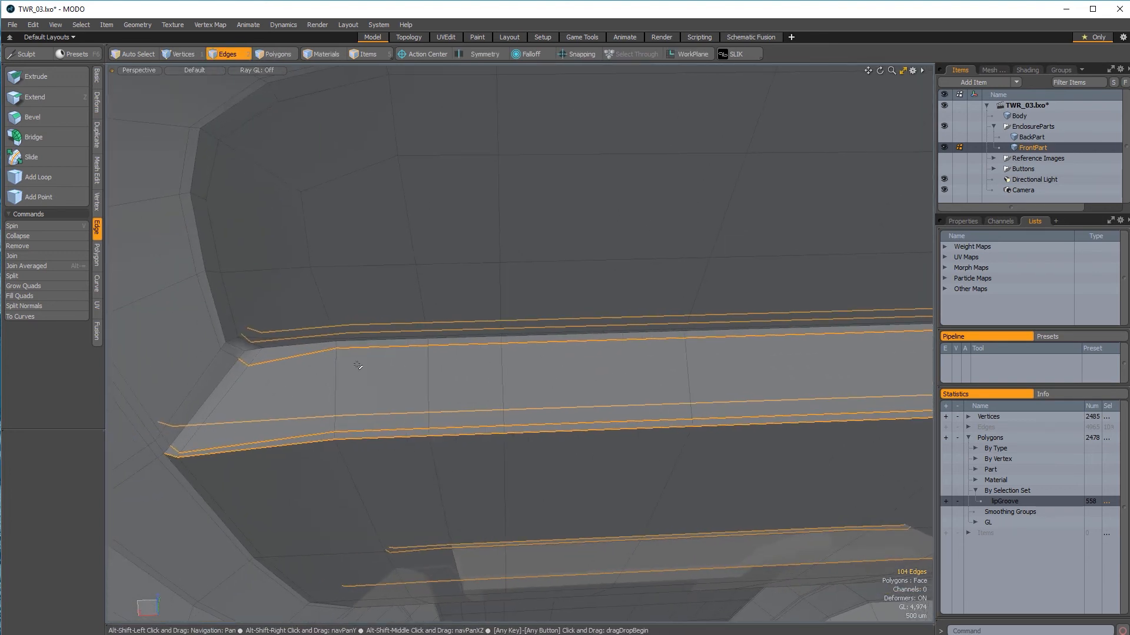
shift+double_click(247, 352)
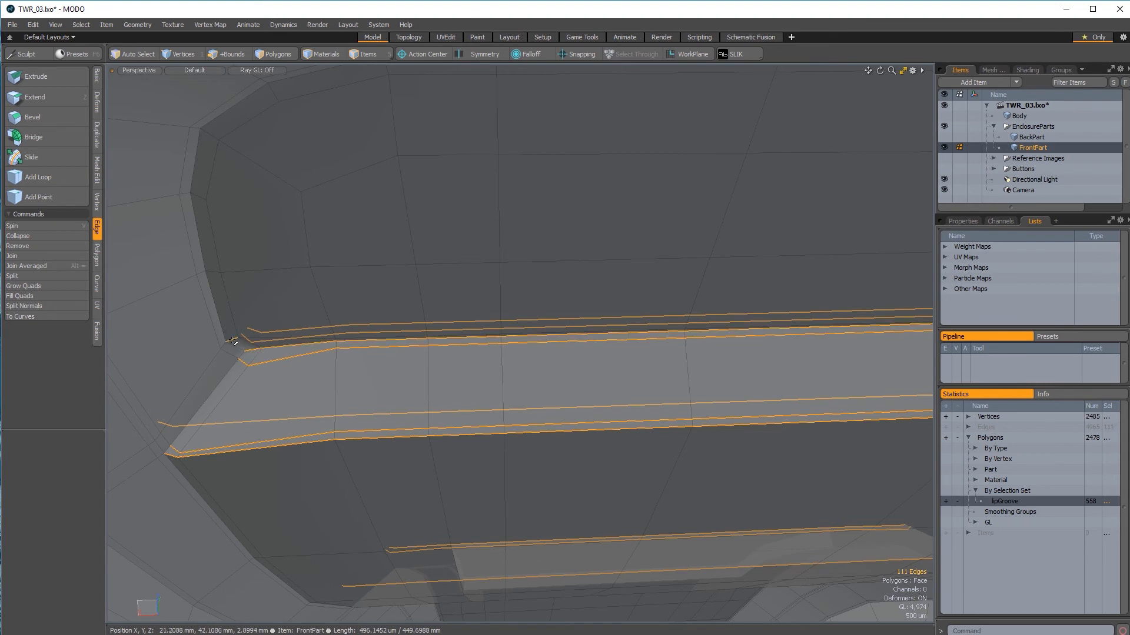
alt+drag(449, 357, 498, 323)
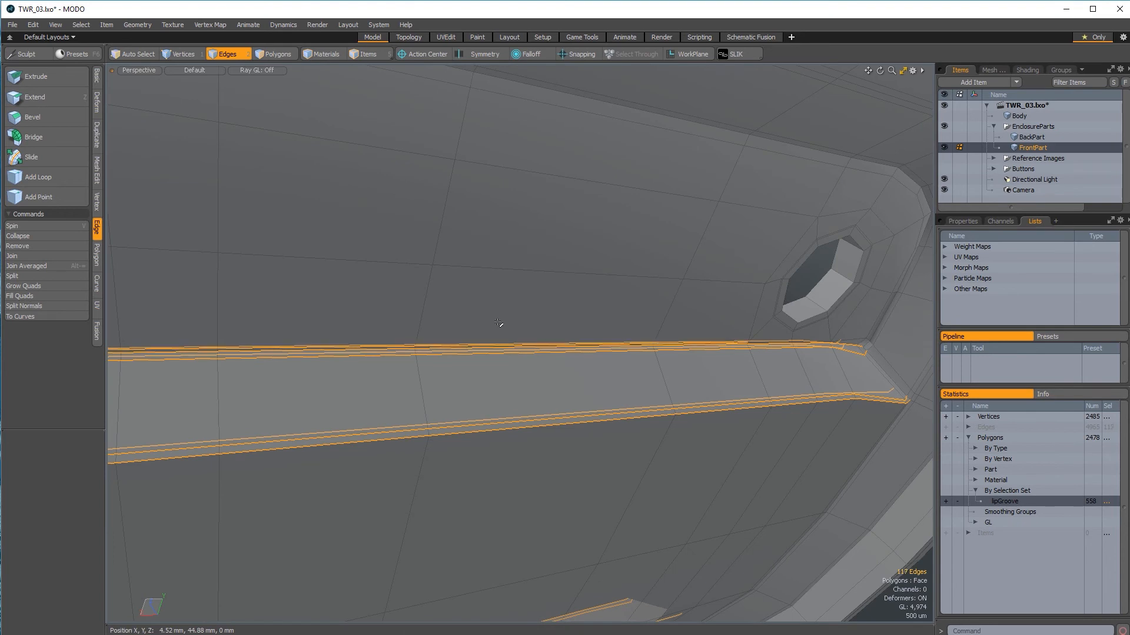
alt+drag(790, 318, 549, 353)
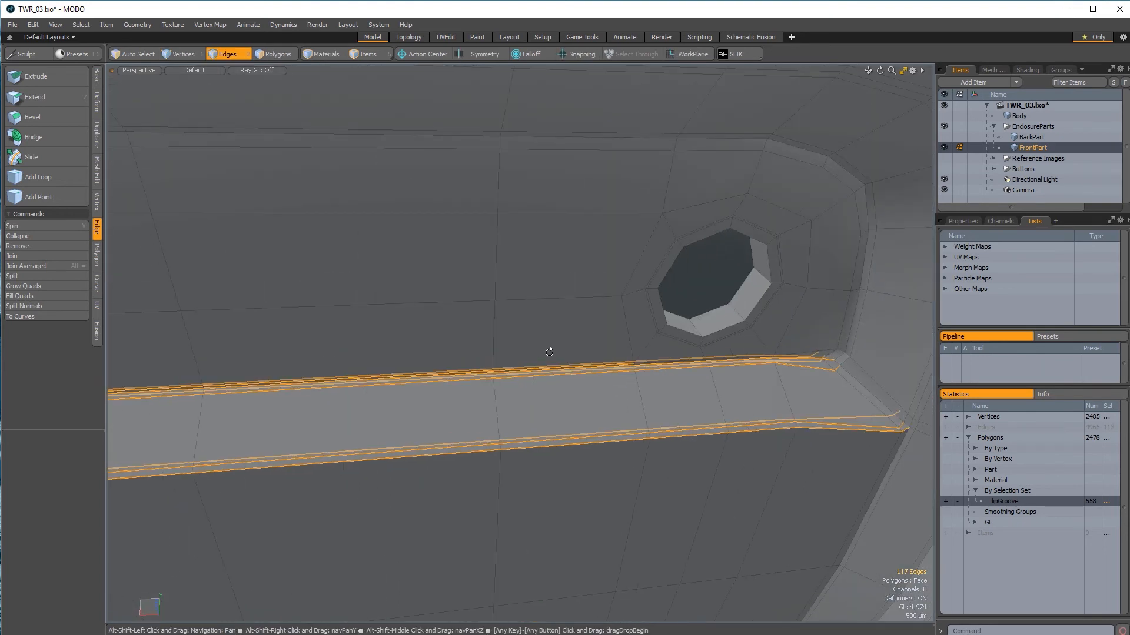
ctrl+alt+drag(647, 362, 533, 242)
shift+click(731, 364)
shift+click(741, 345)
shift+click(778, 325)
scroll(380, 429, up, 5)
Step: Select the inside edge rows along the upper corner of the ledge above the rectangular opening as well
alt+drag(378, 467, 217, 297)
scroll(345, 377, up, 3)
shift+click(331, 381)
scroll(335, 376, down, 3)
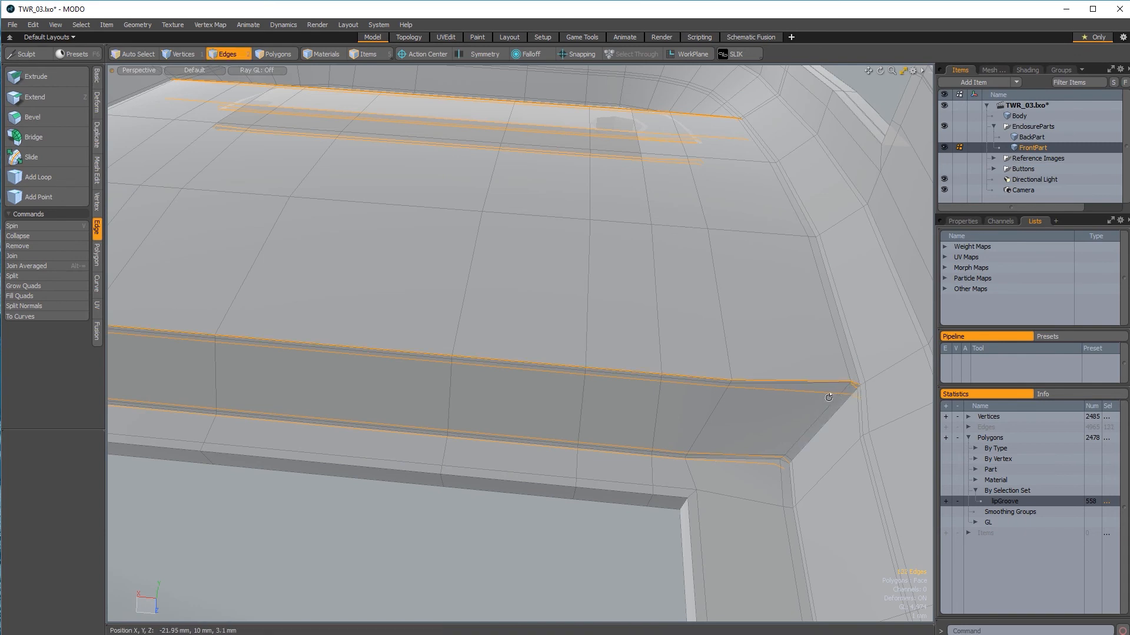
scroll(681, 403, down, 4)
scroll(588, 386, up, 3)
scroll(520, 371, up, 3)
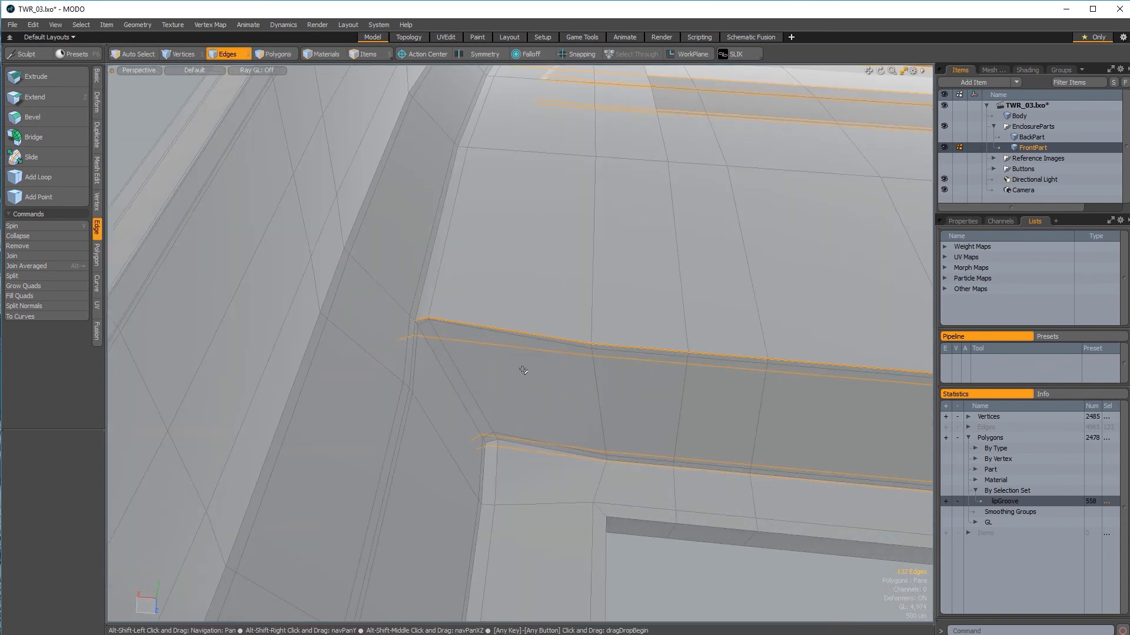
shift+double_click(418, 322)
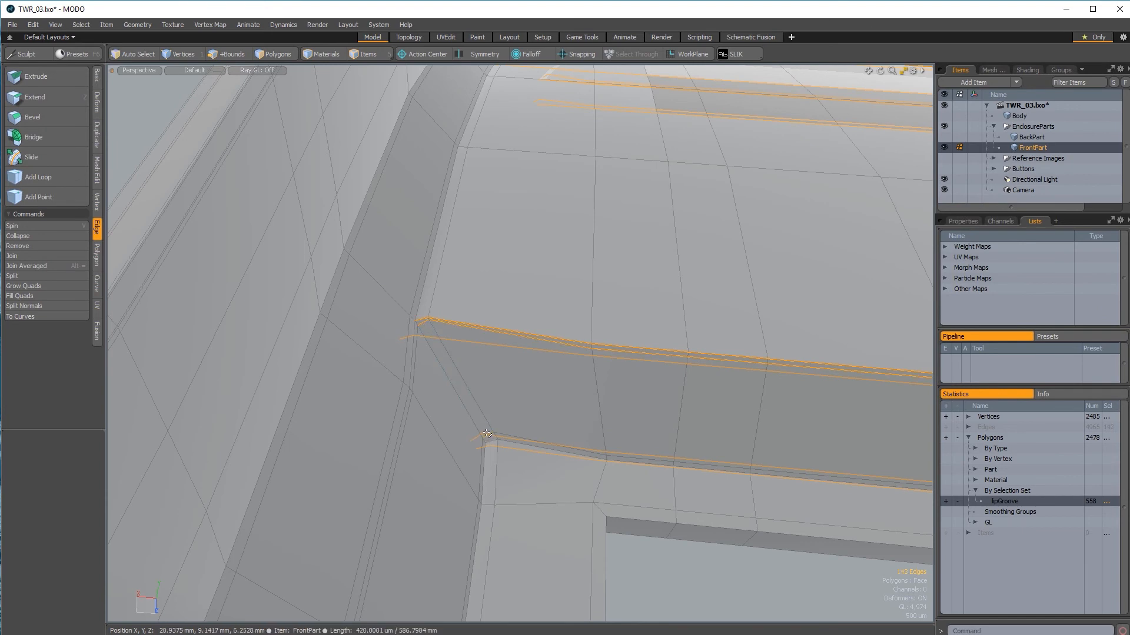
Step: Add the inside edge rows along the lower corner of the ledge above the rectangular opening to the selection
scroll(549, 416, down, 4)
alt+shift+drag(730, 415, 259, 326)
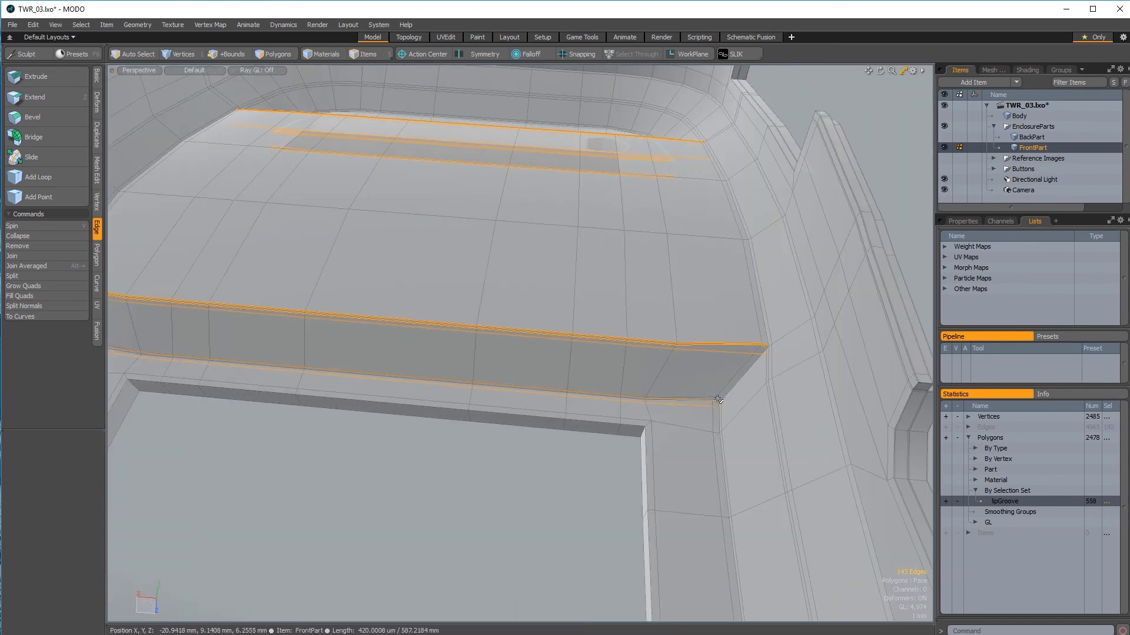
shift+double_click(715, 402)
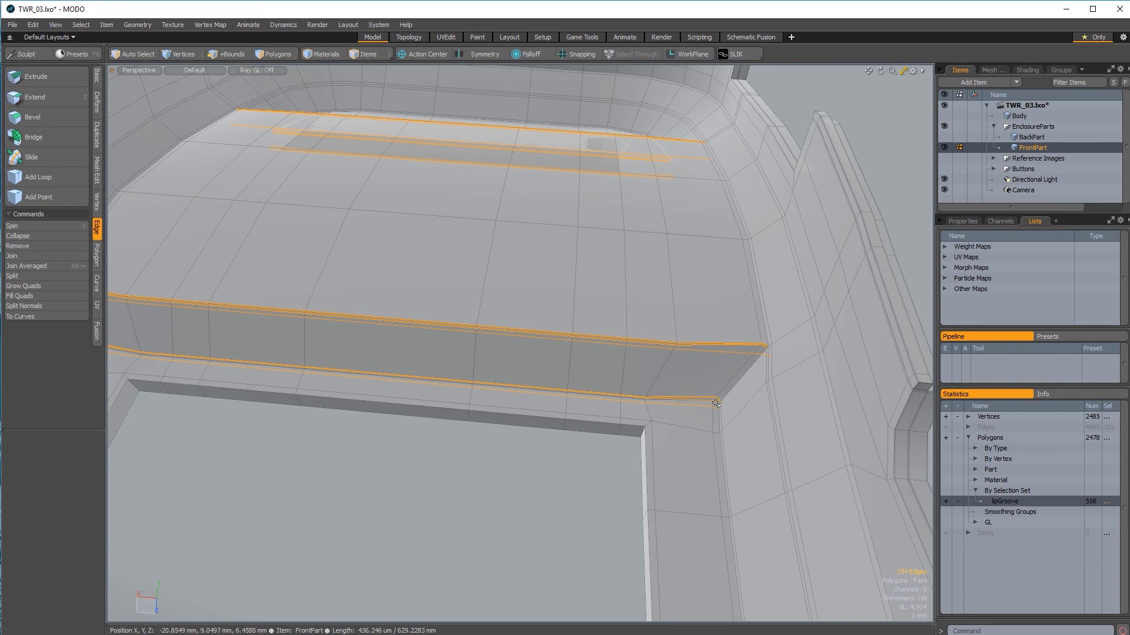
scroll(682, 420, up, 4)
alt+shift+drag(447, 387, 805, 389)
alt+shift+drag(407, 386, 607, 459)
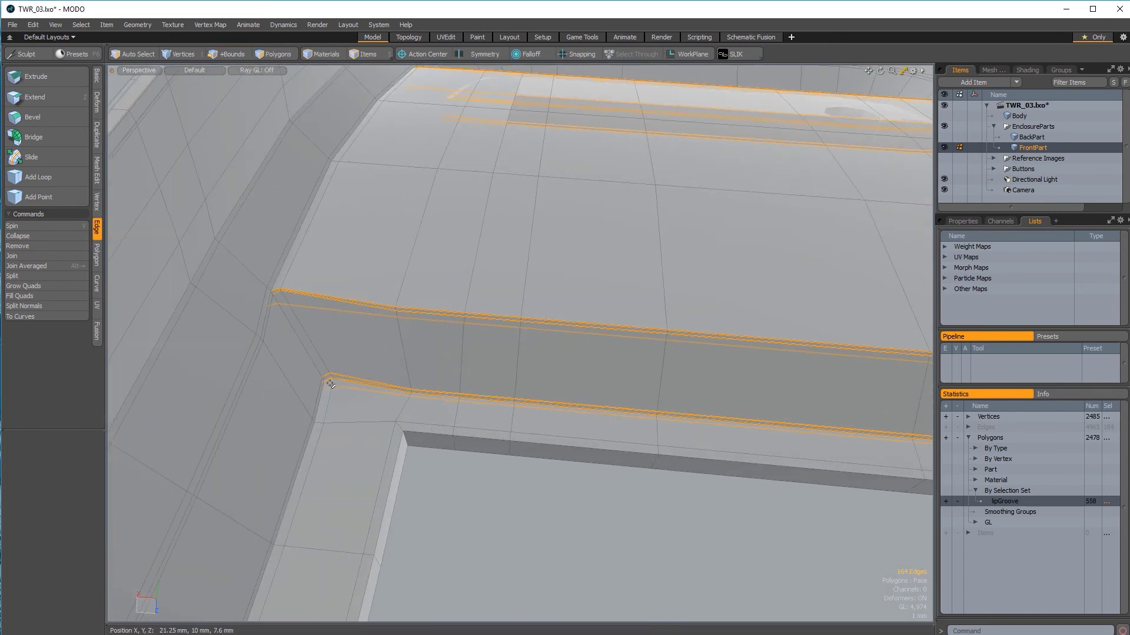
scroll(514, 306, down, 5)
alt+drag(514, 306, 278, 101)
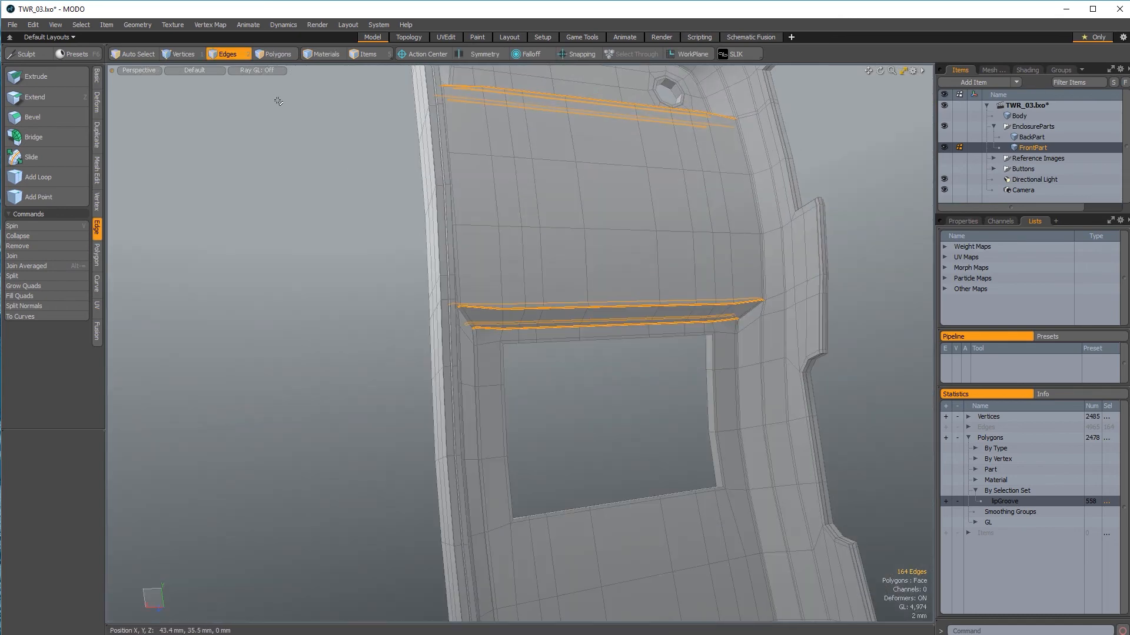
Step: Set the action center to Local and the action axis to Auto
click(411, 55)
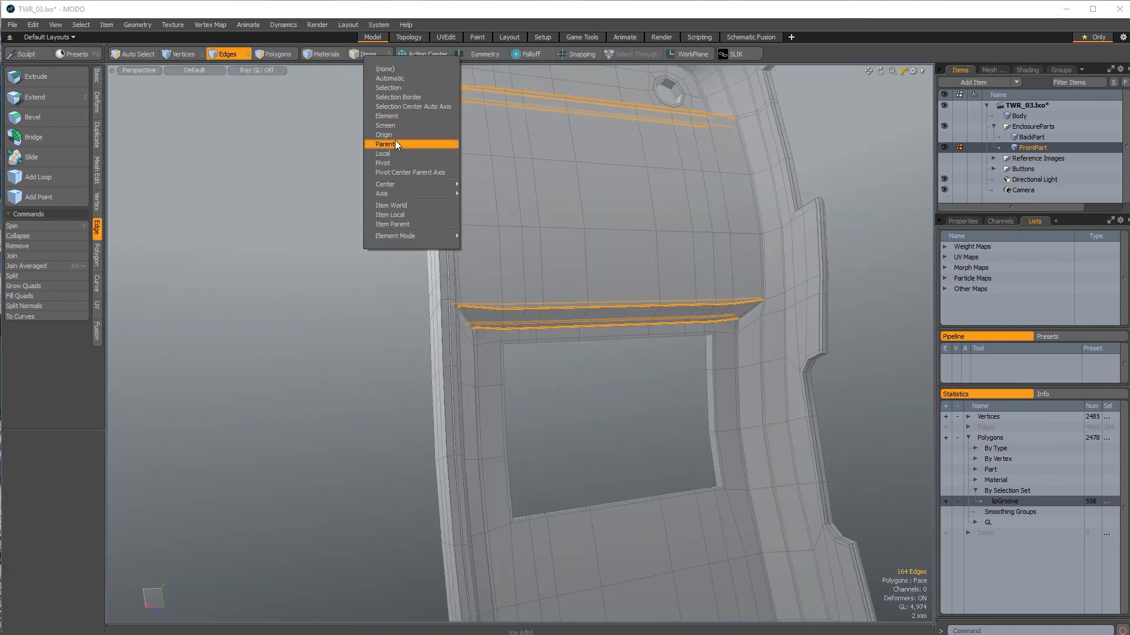
mouse_move(406, 185)
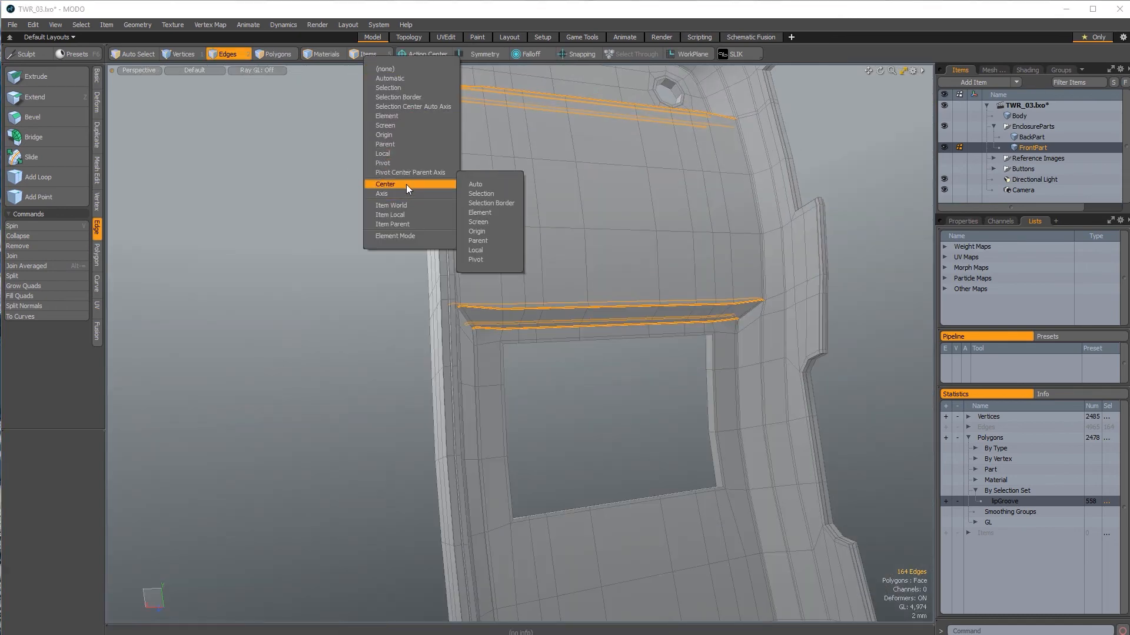
click(485, 248)
click(416, 55)
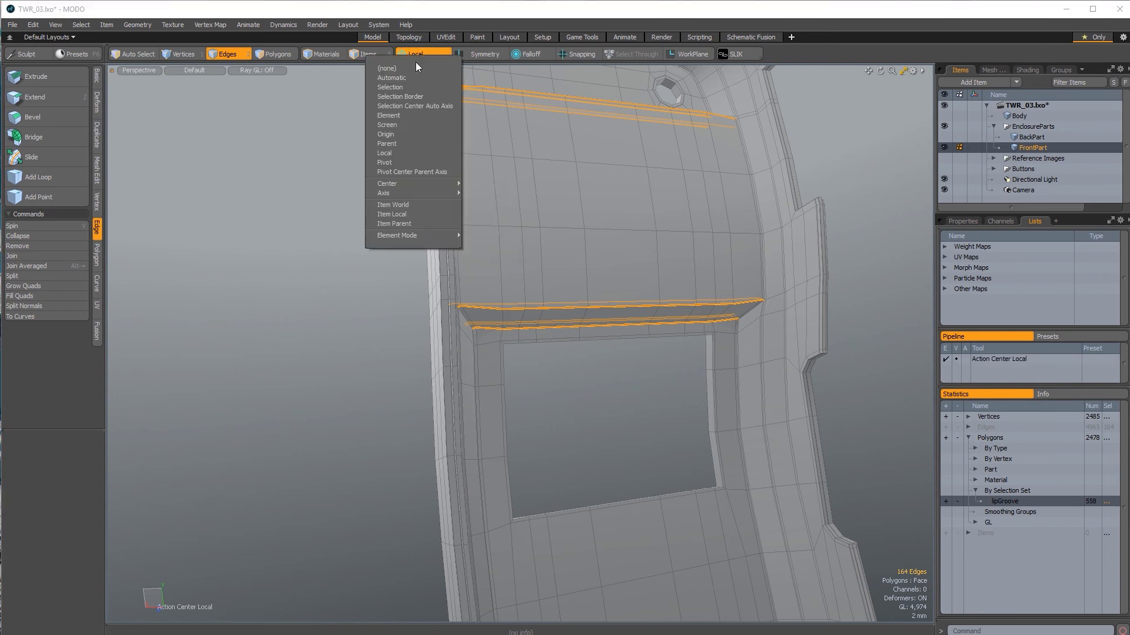
mouse_move(429, 192)
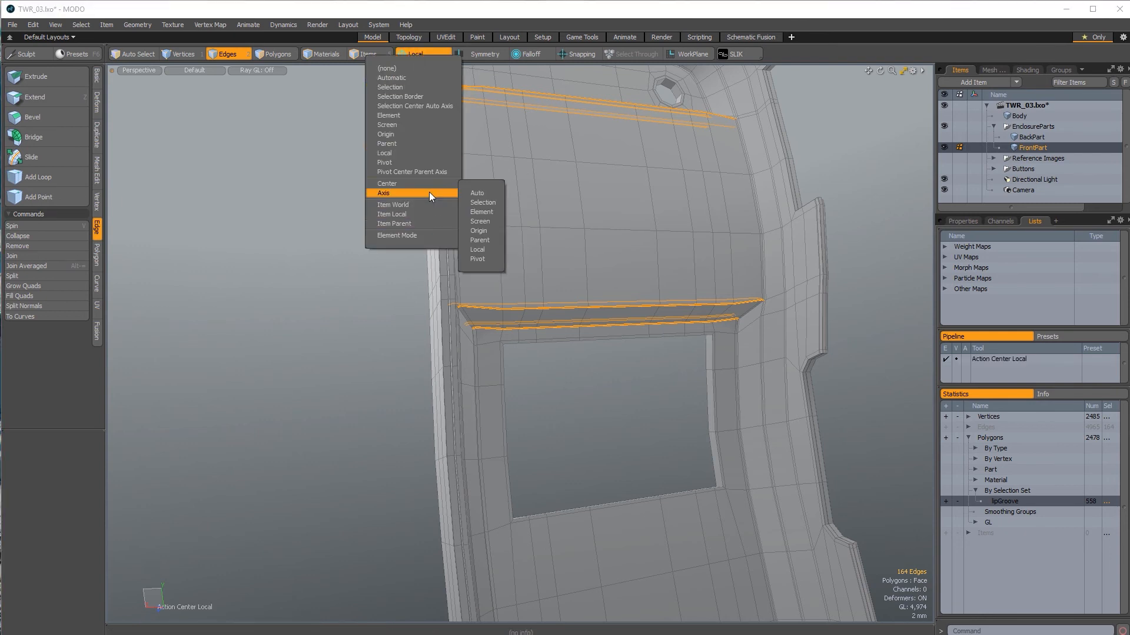
click(481, 196)
Step: Flatten the selected ledge edge rows by scaling them to 0% in Y about their local centers, and clear the selection
alt+drag(500, 264, 591, 293)
key(r)
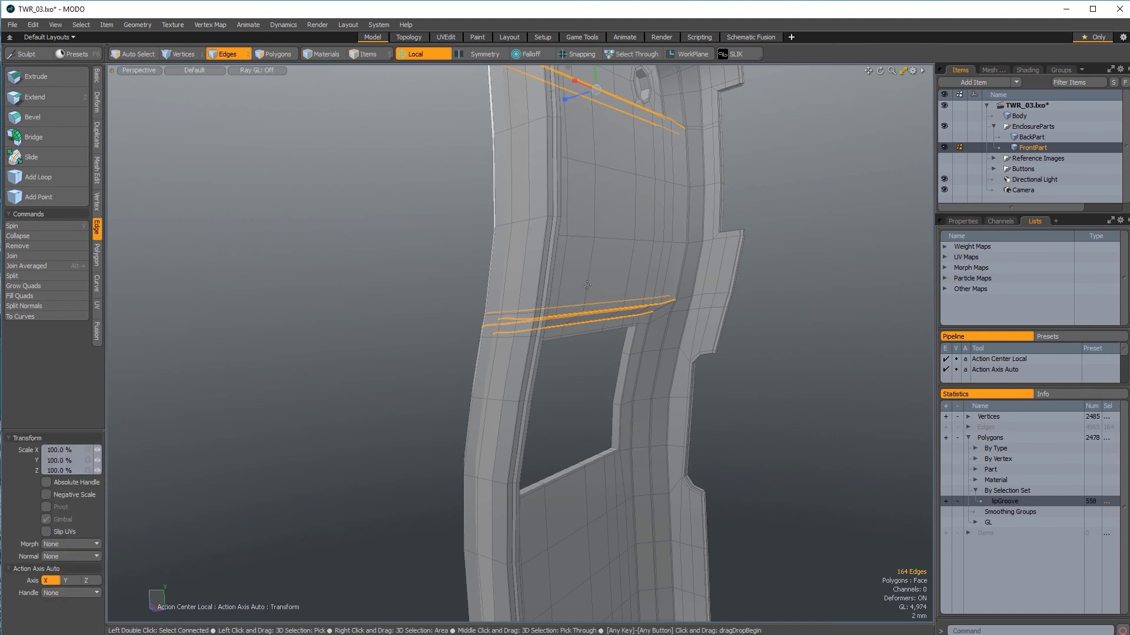
alt+drag(584, 88, 474, 223)
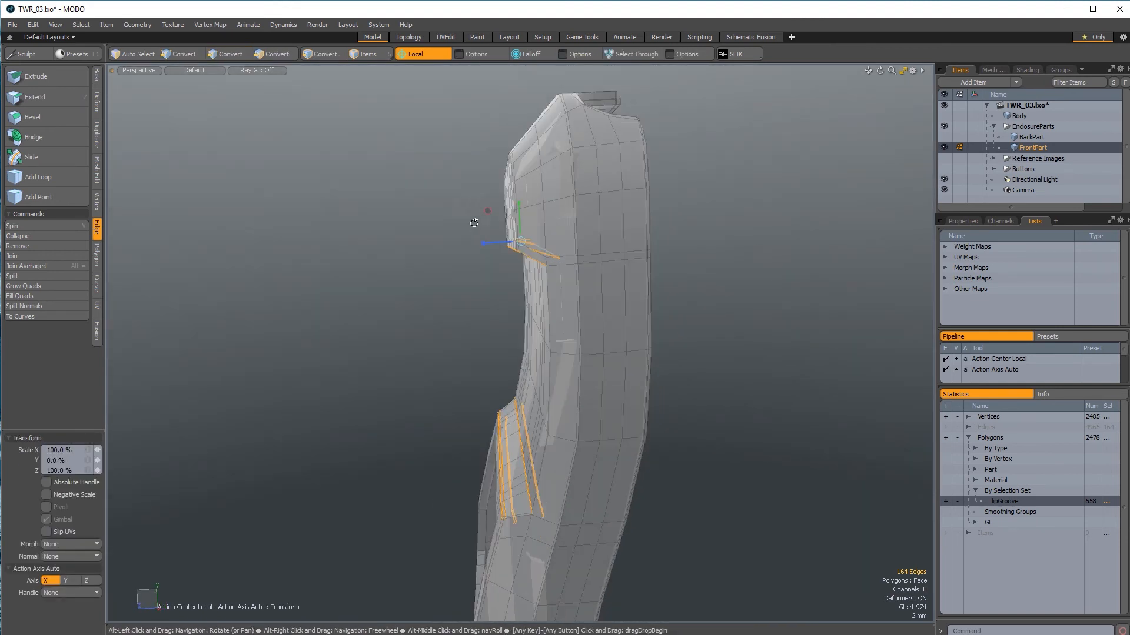
key(space)
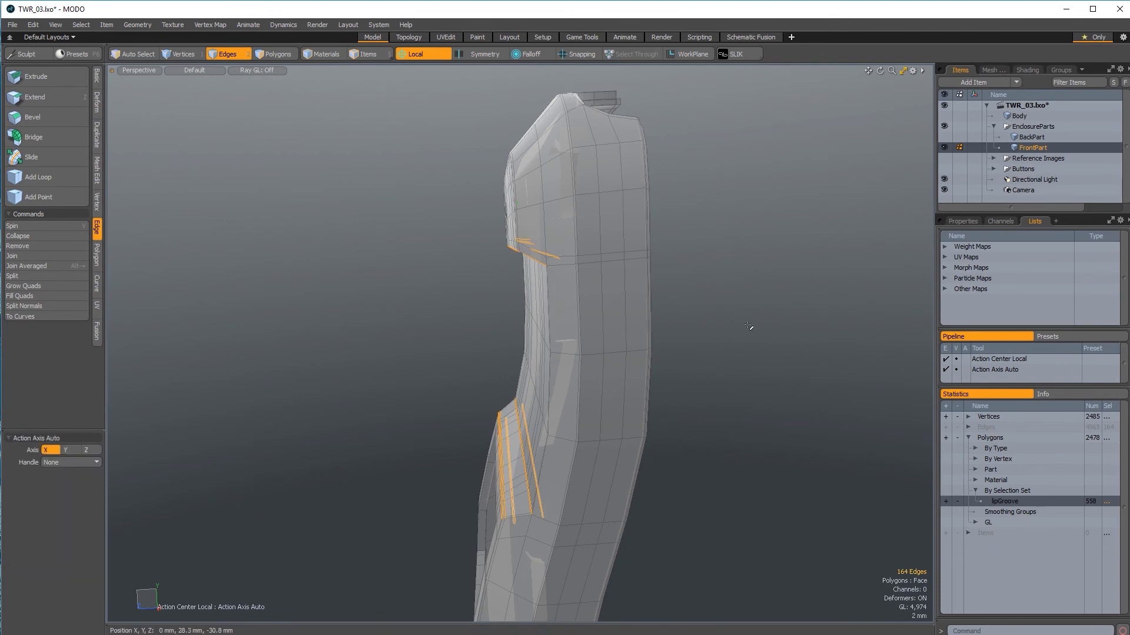
click(752, 328)
Step: Examine FrontPart's ledges with subdivision smoothing on and off to judge the corners from the front
alt+drag(590, 422, 724, 310)
alt+drag(486, 320, 628, 464)
key(Tab)
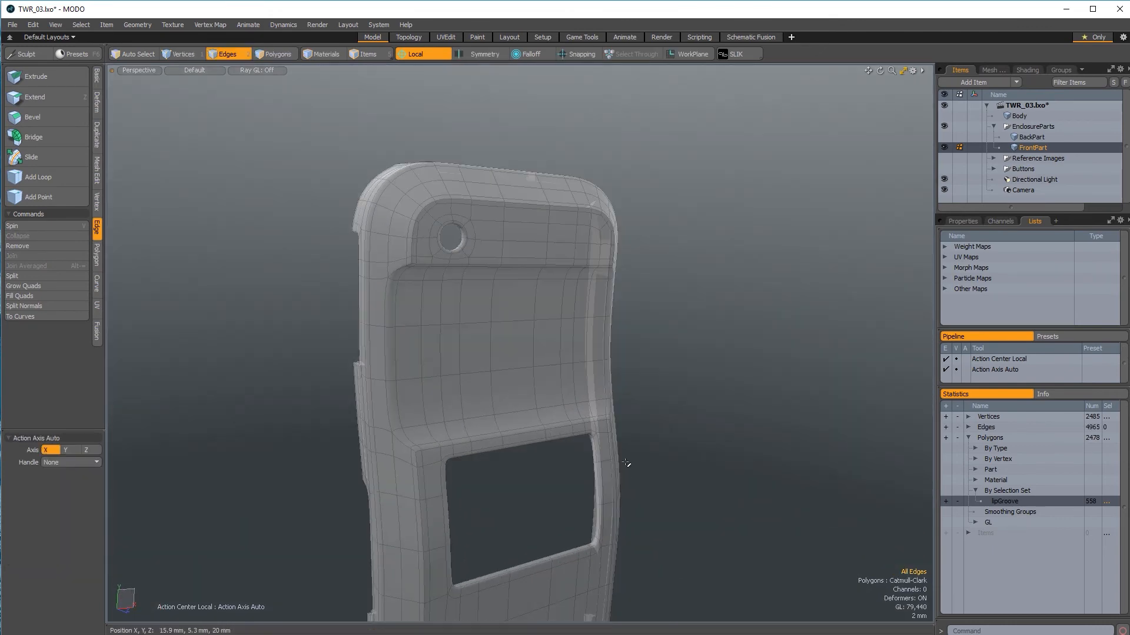
key(Tab)
alt+drag(698, 153, 714, 367)
key(Tab)
key(2)
key(Tab)
alt+drag(588, 286, 612, 288)
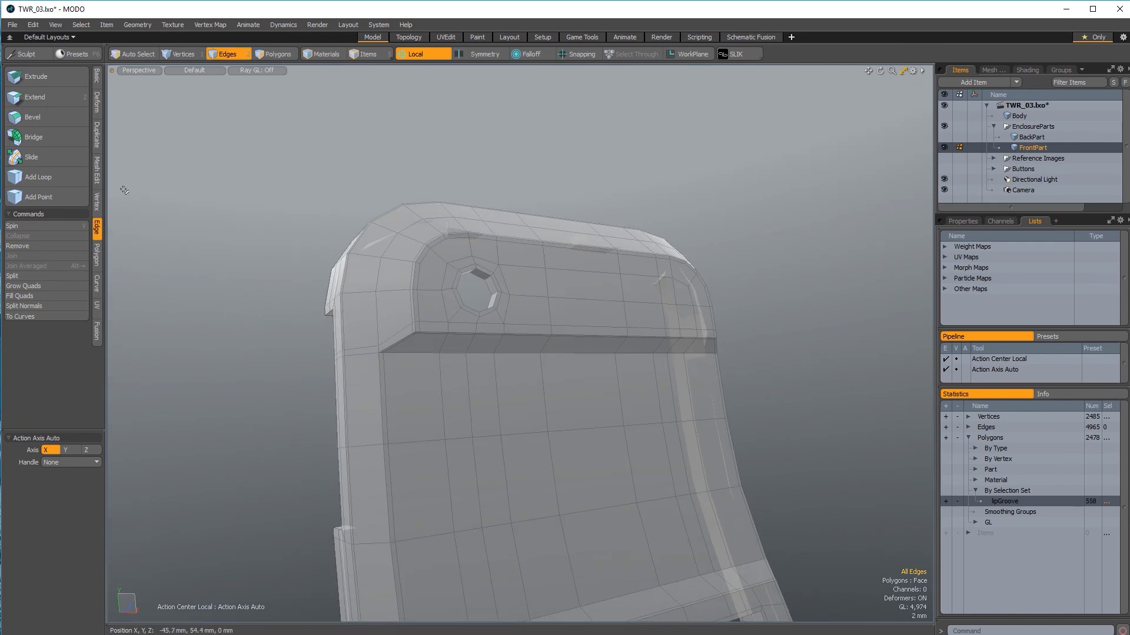
Step: Add support edge loops around the upper ledge's lower corner, with the one on the ledge slope about 0.29 mm from its edge
click(63, 182)
scroll(363, 345, up, 5)
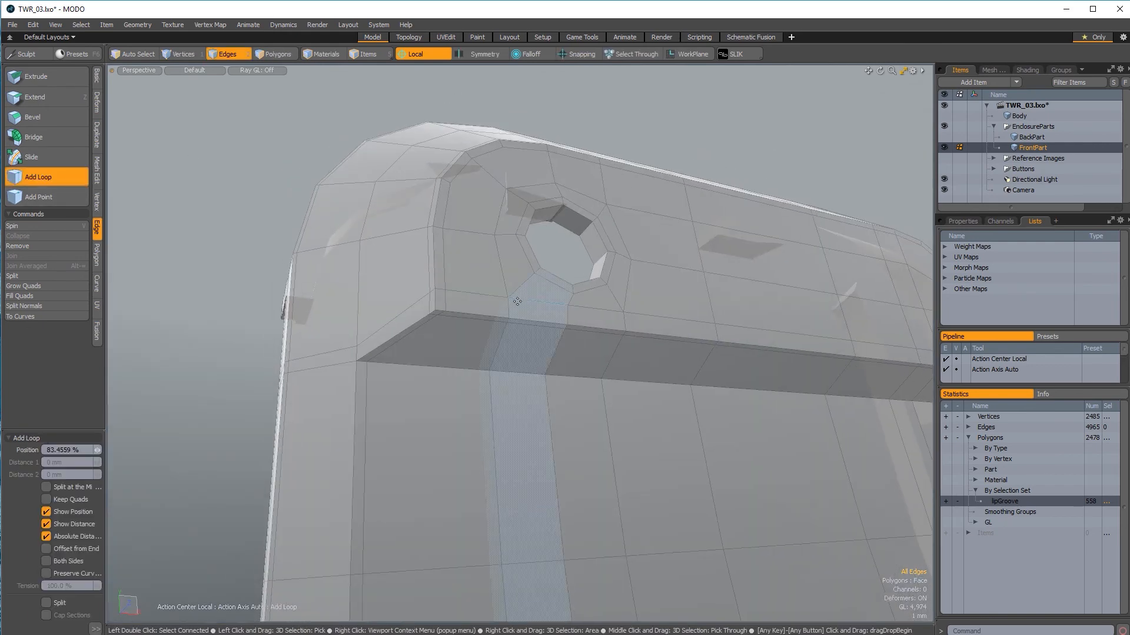
scroll(363, 345, up, 3)
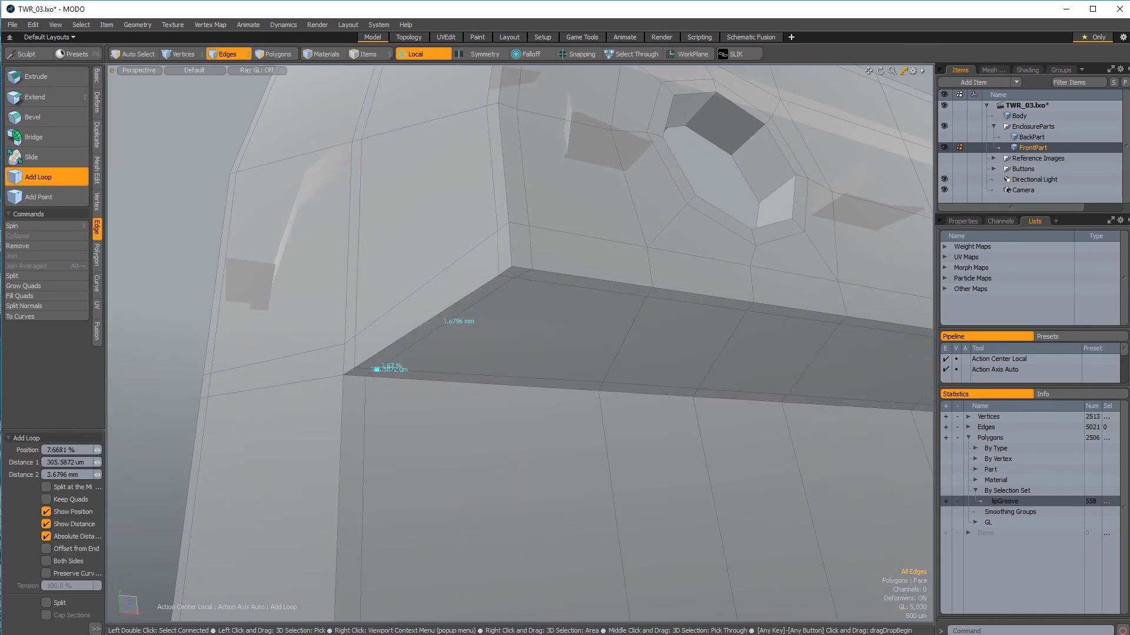
click(365, 372)
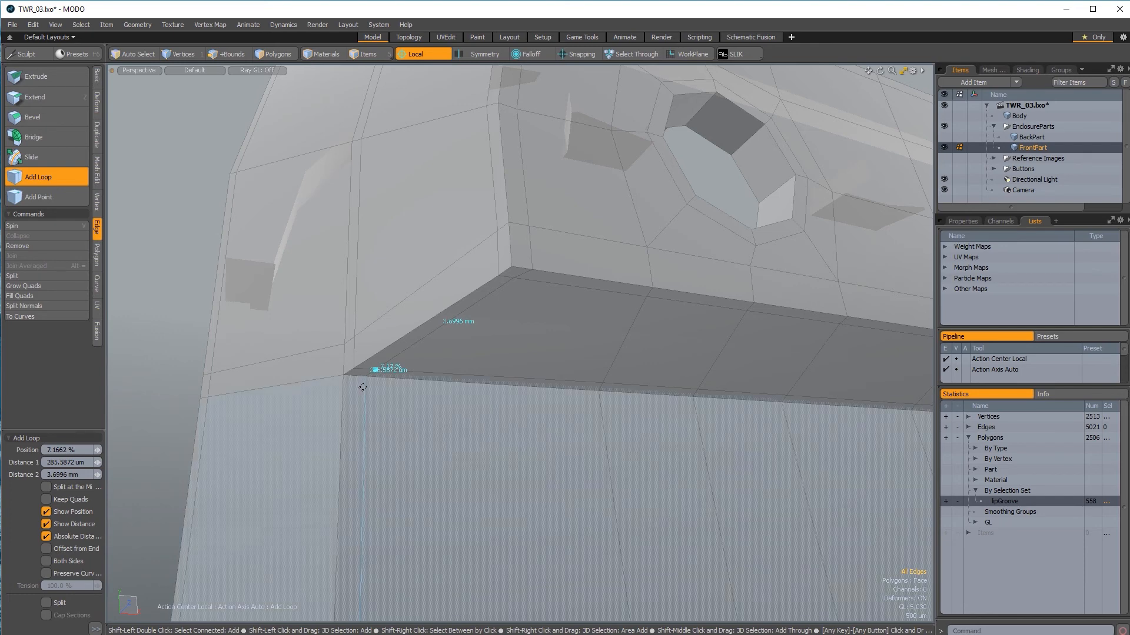
click(327, 390)
key(space)
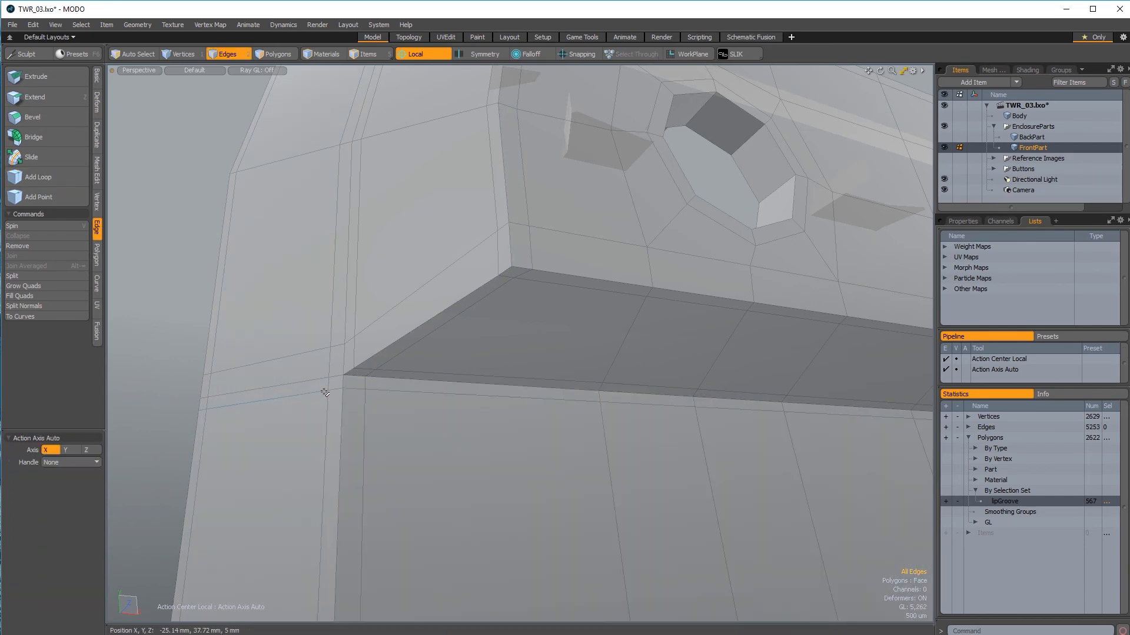
Step: Select the edge row on the outside just above the upper ledge, running below the round hole across to the far end
alt+drag(323, 391, 459, 253)
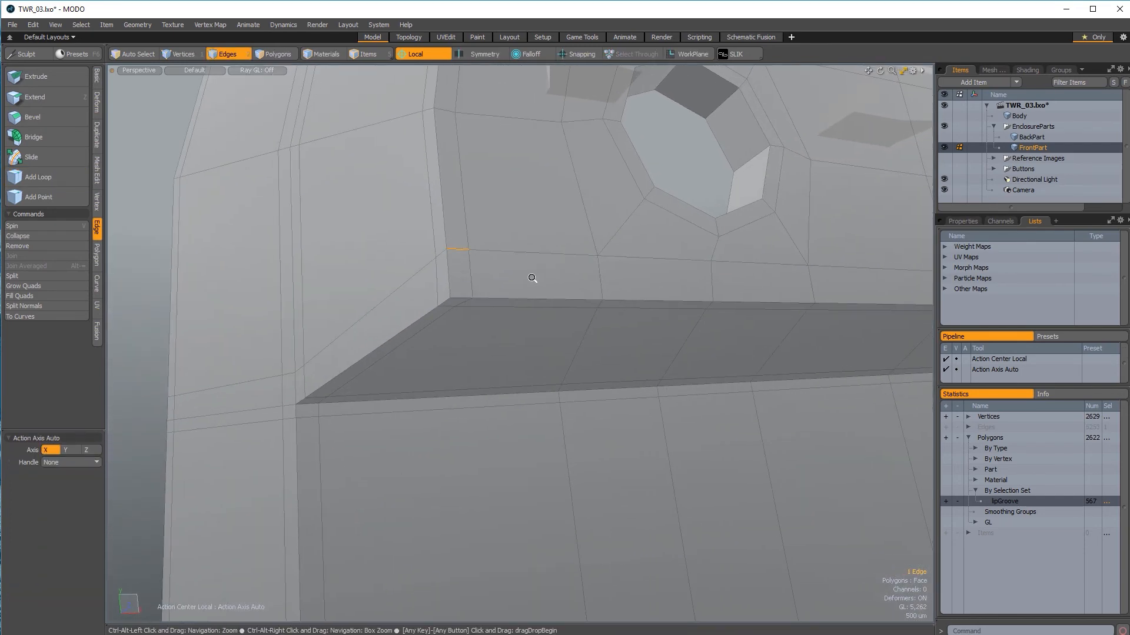
ctrl+alt+drag(532, 278, 501, 306)
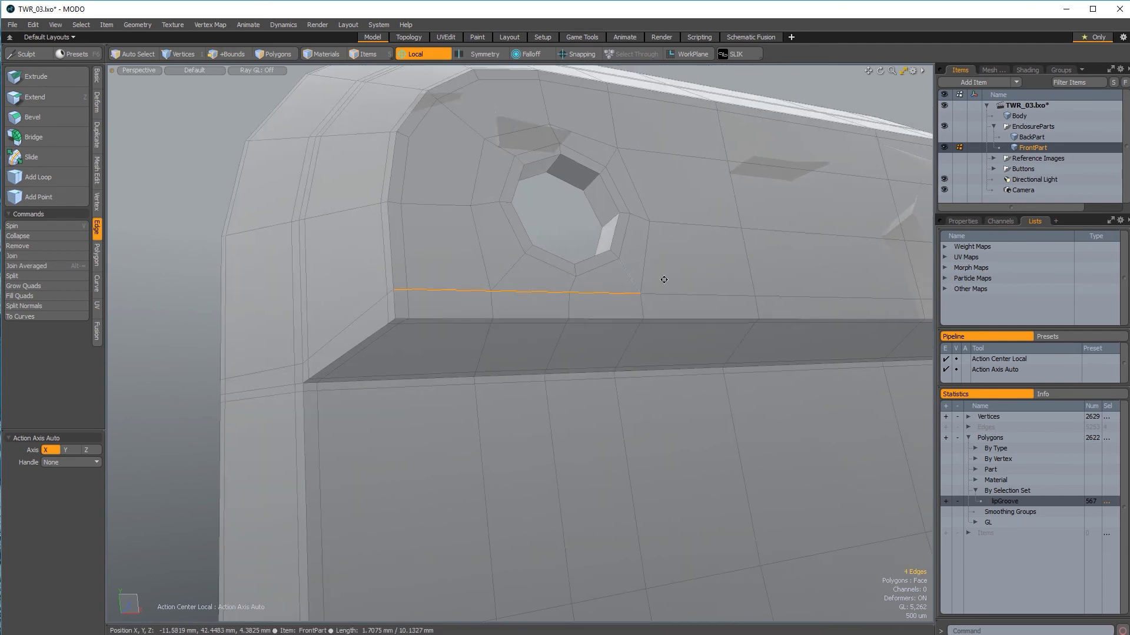
alt+shift+drag(664, 280, 438, 311)
alt+drag(706, 302, 764, 311)
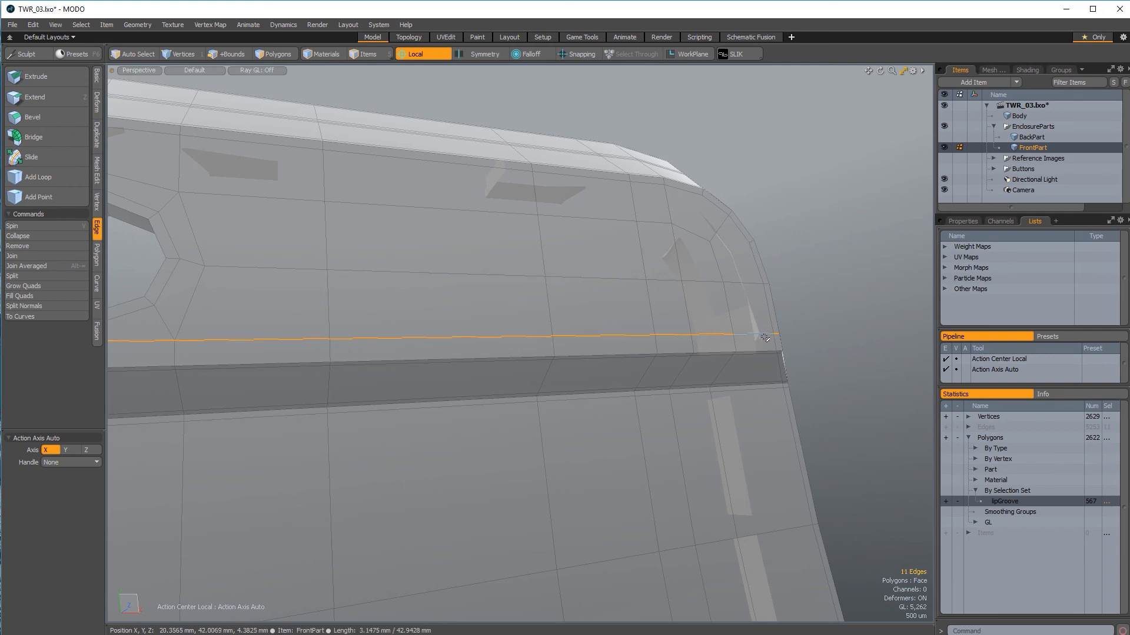
alt+drag(824, 308, 577, 325)
scroll(578, 325, up, 1)
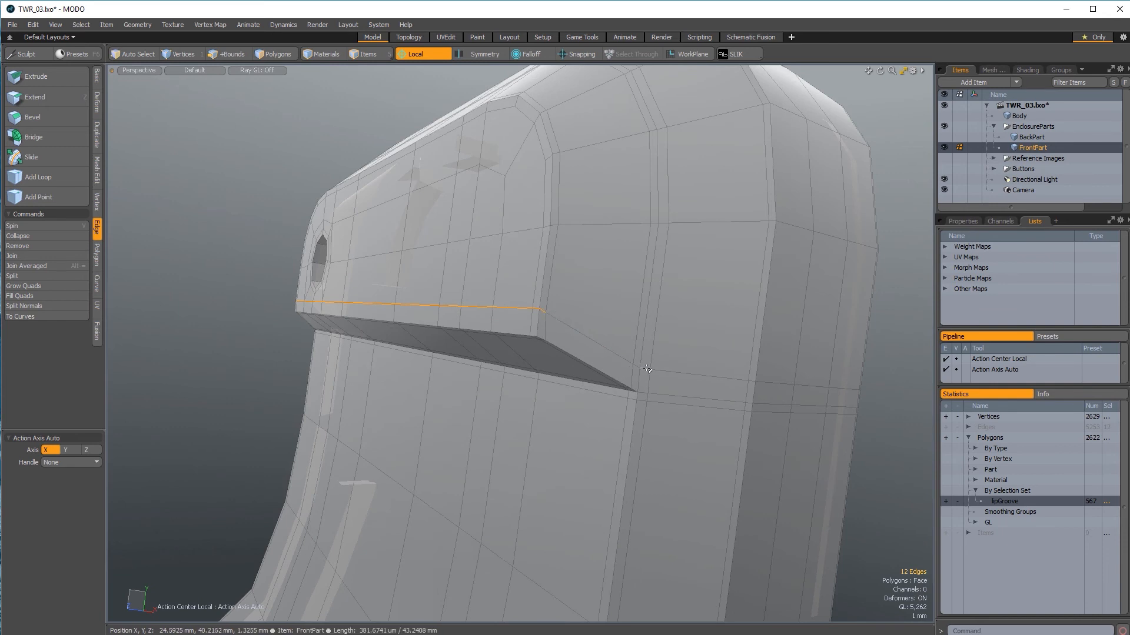
Step: Extend the edge row selection along the slanted segments at both ends of the upper ledge
alt+drag(646, 353, 685, 356)
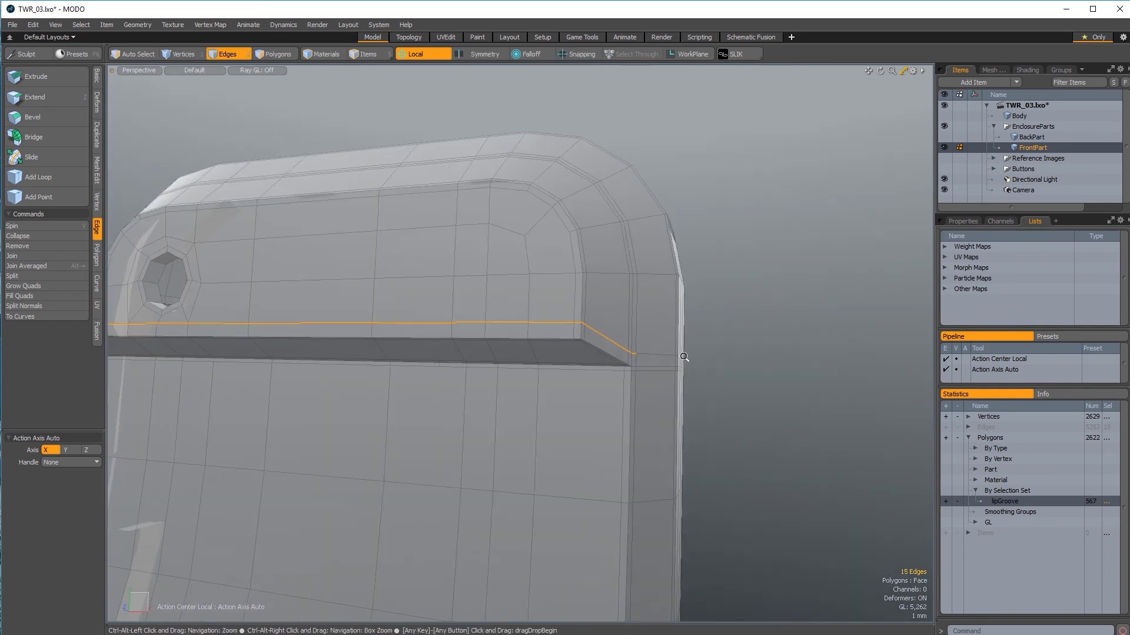
click(538, 374)
key(ctrl+z)
alt+drag(426, 383, 698, 363)
scroll(631, 330, up, 3)
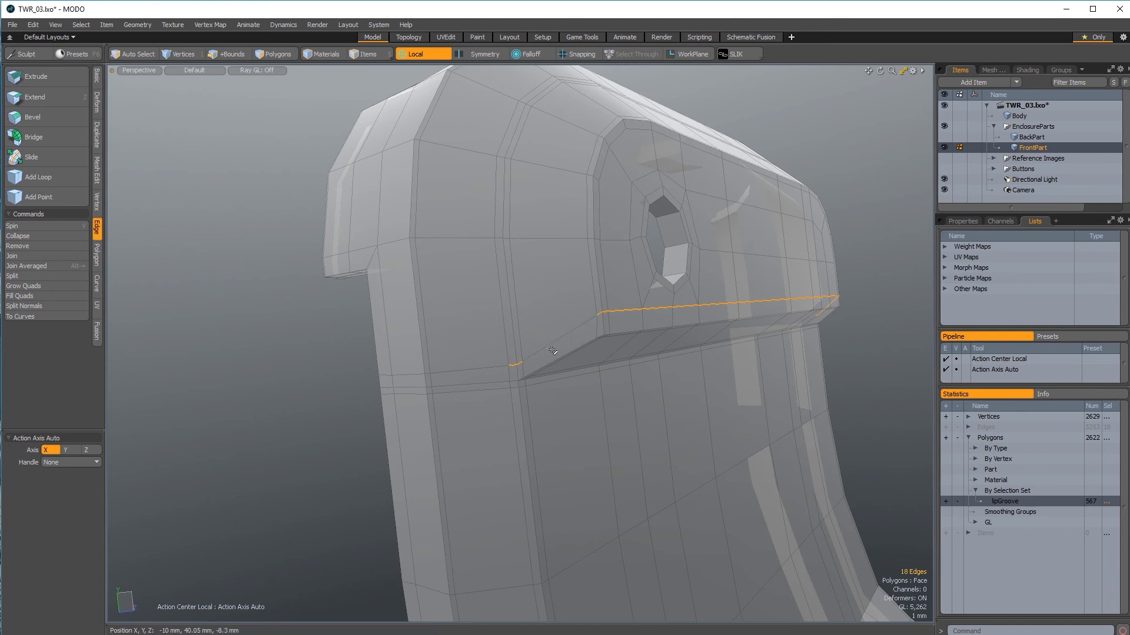
ctrl+alt+drag(615, 361, 248, 305)
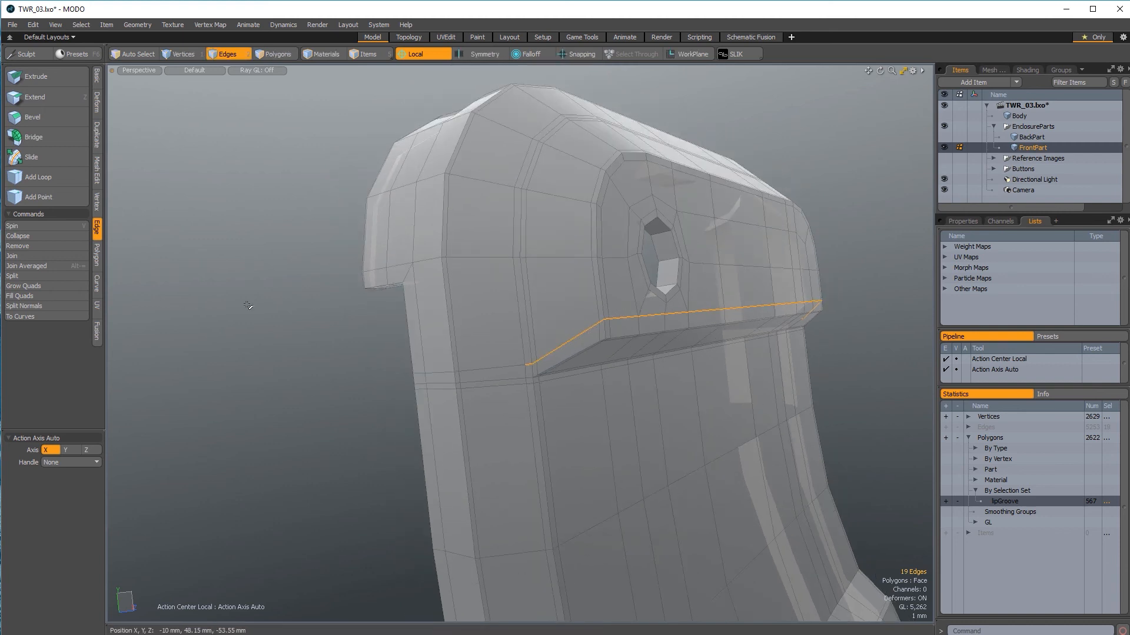
Step: Slide the selected edge row by -62.6% toward the upper ledge's corner
click(42, 162)
drag(647, 322, 731, 320)
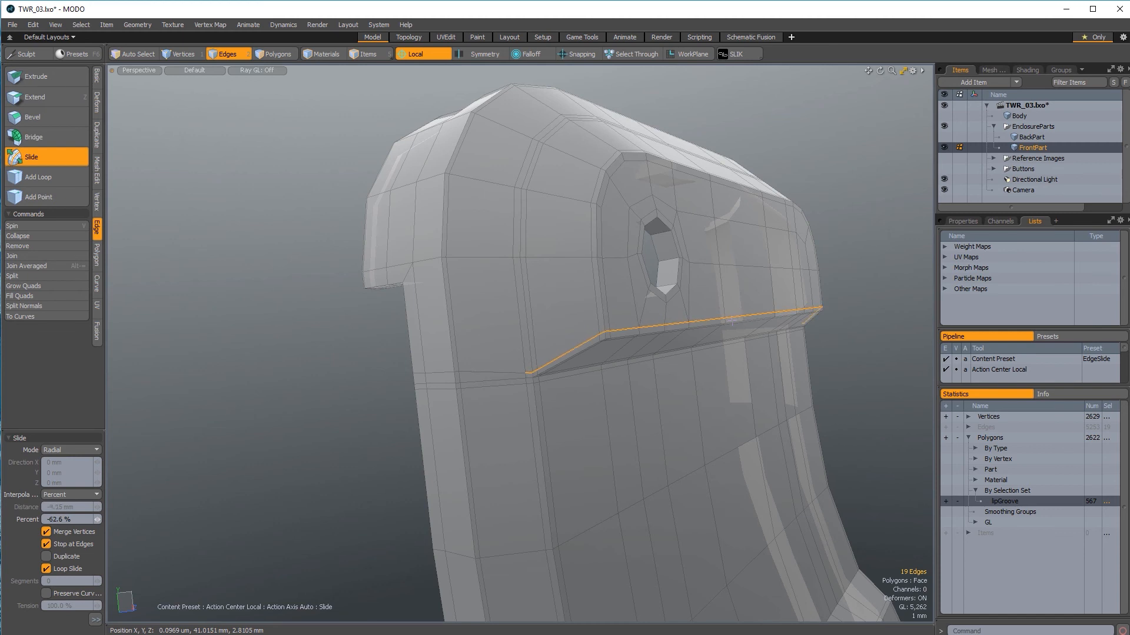
key(space)
Step: Add support edge loops at about 19.6%, 89.5% and 95.1% around the upper and lower corners of the ledge above the rectangular opening
ctrl+alt+drag(836, 406, 789, 400)
alt+drag(789, 400, 695, 406)
click(65, 177)
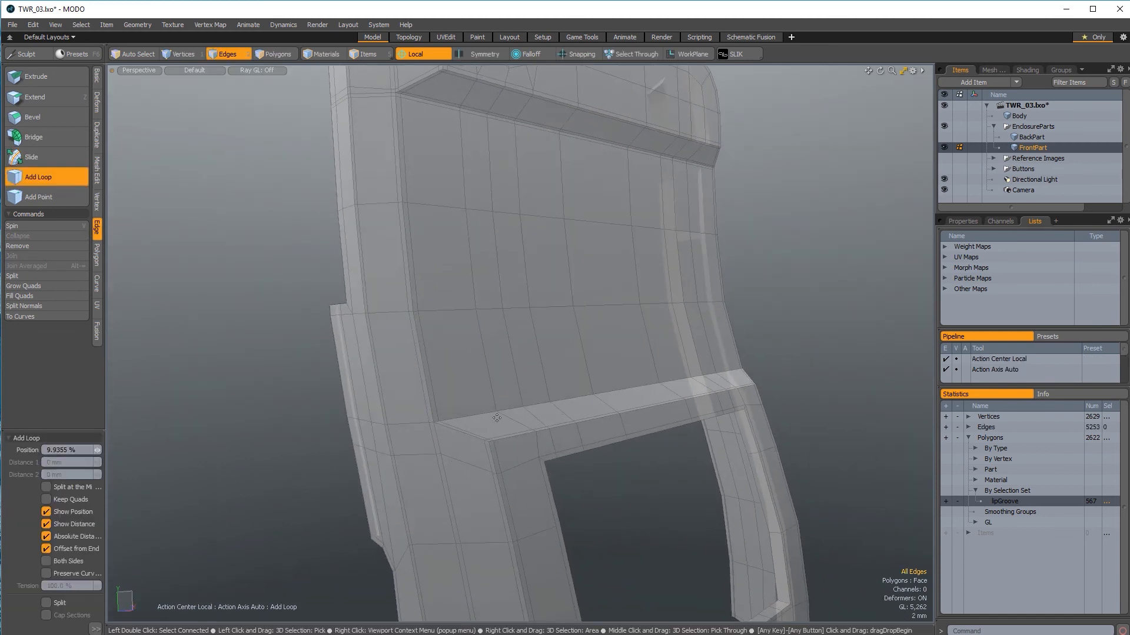
click(494, 448)
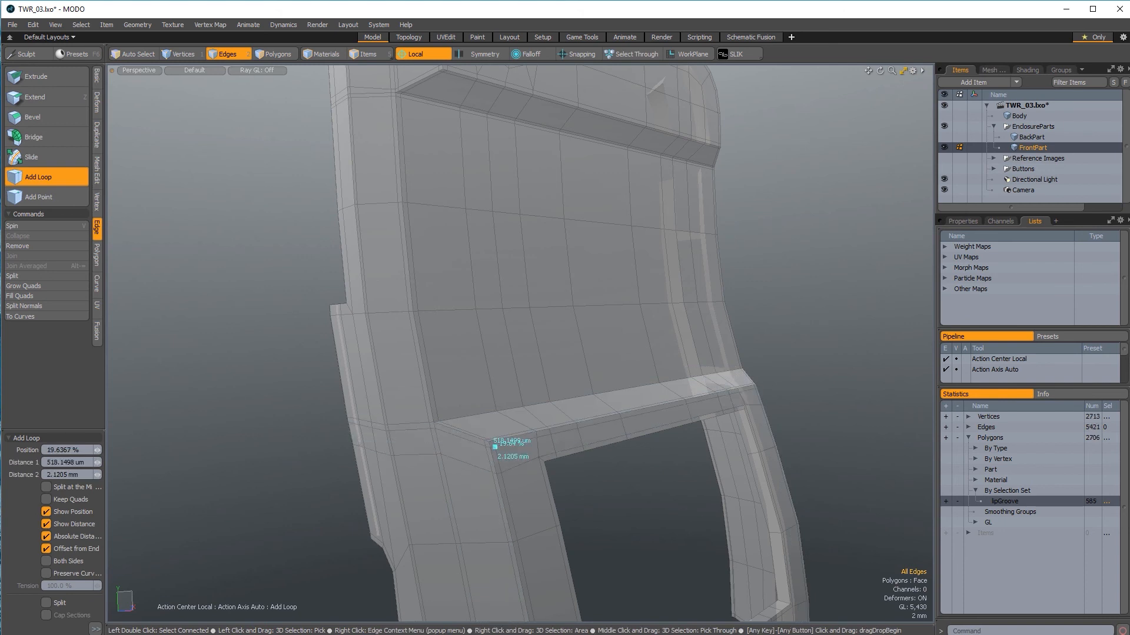
alt+drag(438, 428, 485, 451)
scroll(484, 450, up, 4)
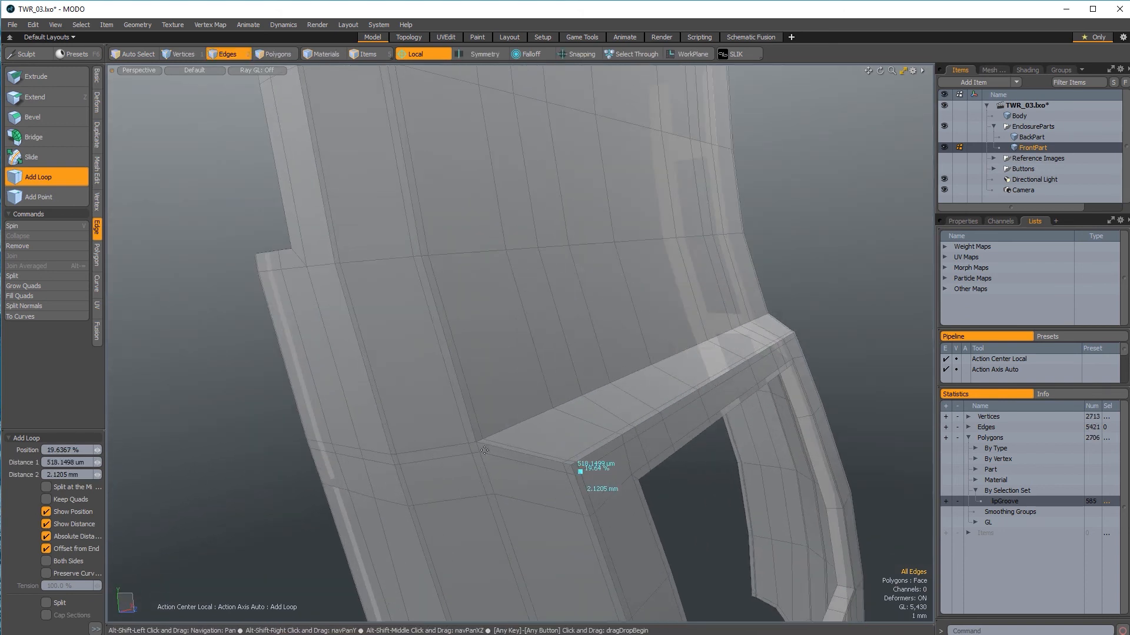
shift+click(488, 452)
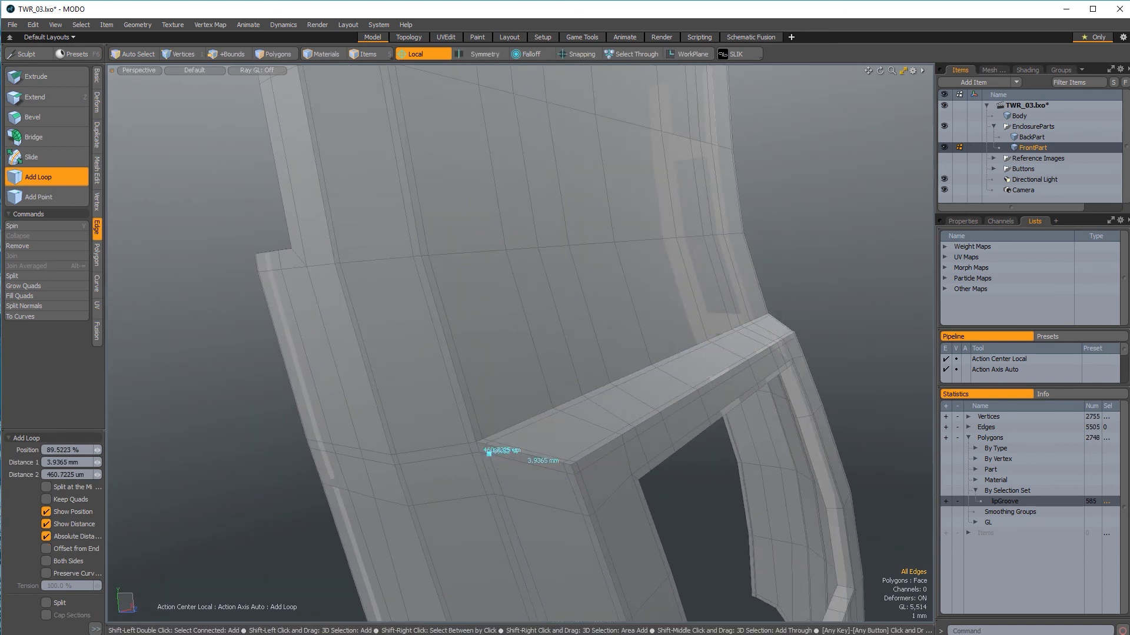
shift+click(475, 434)
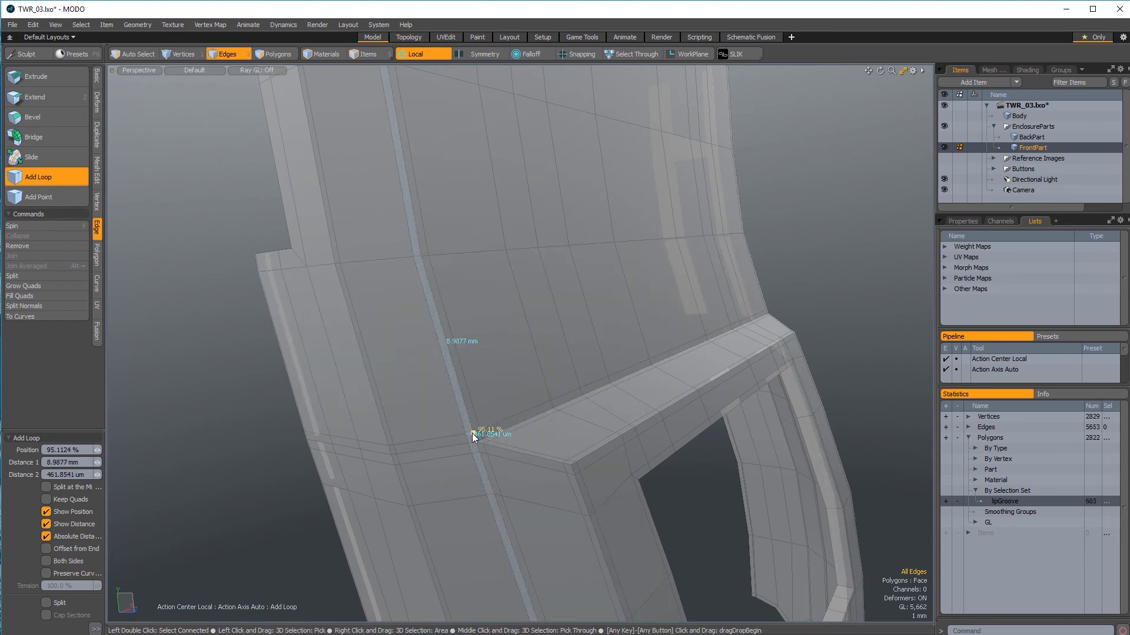
key(space)
Step: Loop Slice the inner rim of the rectangular opening with two symmetrical slices along its length, and clear the edge selection
scroll(549, 403, down, 3)
key(Tab)
alt+drag(552, 340, 548, 375)
key(Tab)
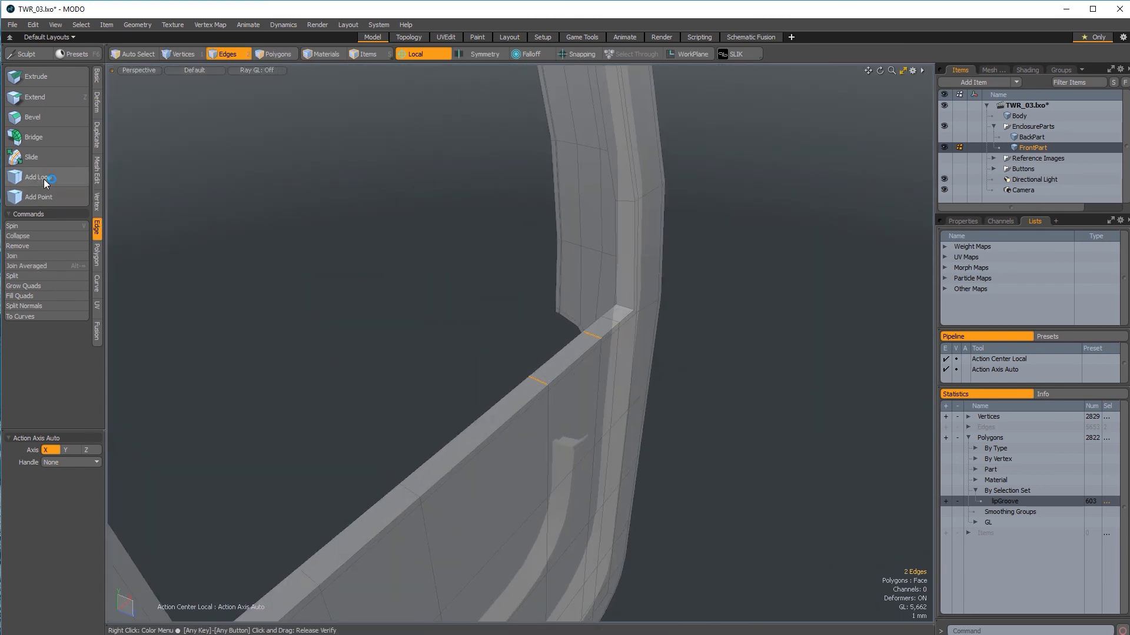
key(alt+c)
ctrl+alt+drag(537, 386, 580, 386)
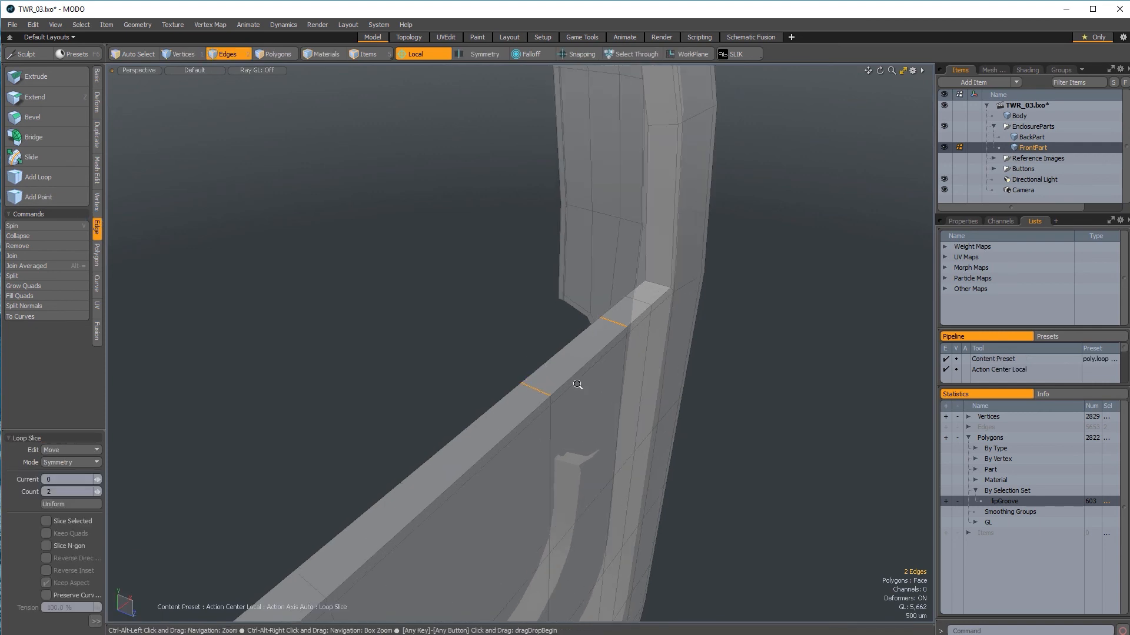
click(580, 386)
key(space)
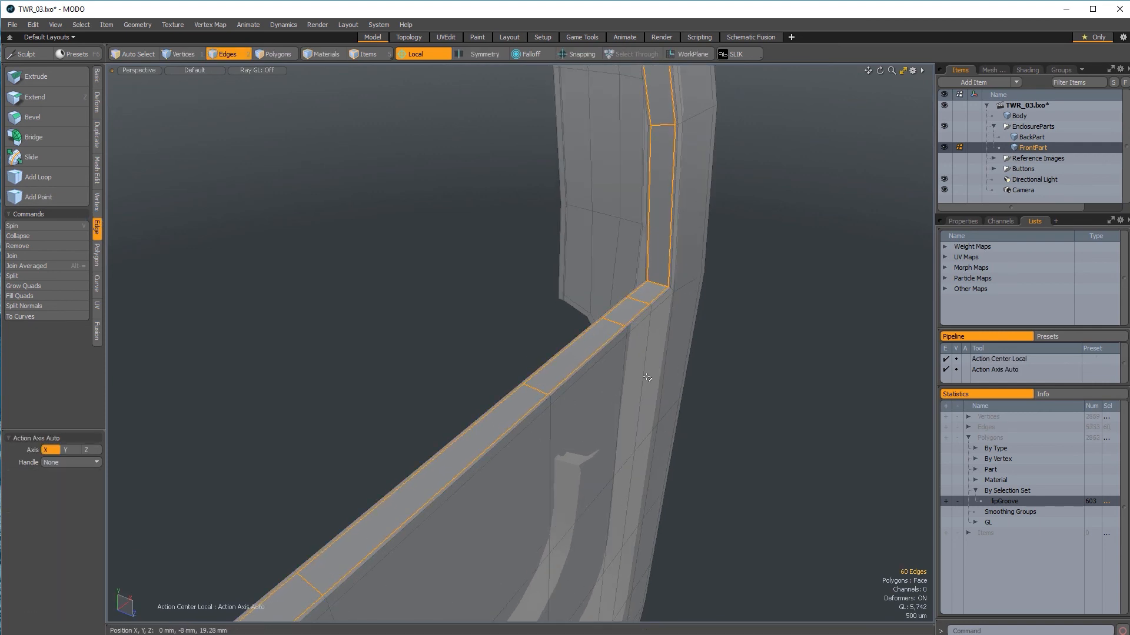
click(763, 371)
Step: Examine FrontPart from the side, checking the ledge corners and added edge loops near the rectangular opening
ctrl+alt+drag(759, 385, 706, 320)
key(Tab)
key(Tab)
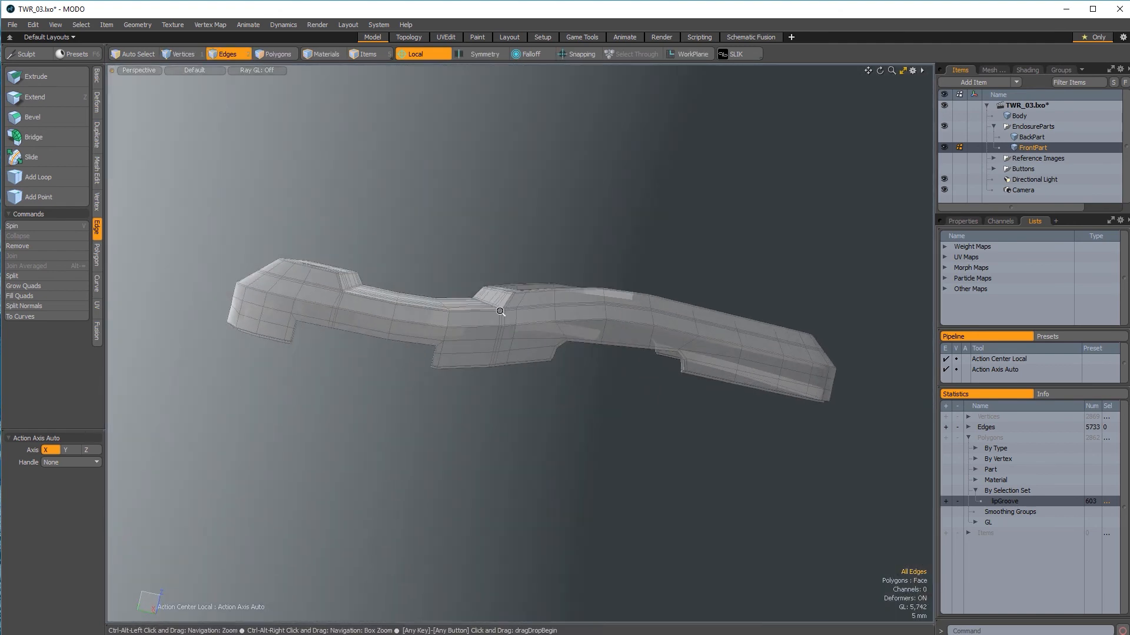
scroll(505, 305, up, 3)
alt+drag(505, 305, 505, 321)
scroll(505, 321, up, 4)
alt+drag(526, 399, 538, 449)
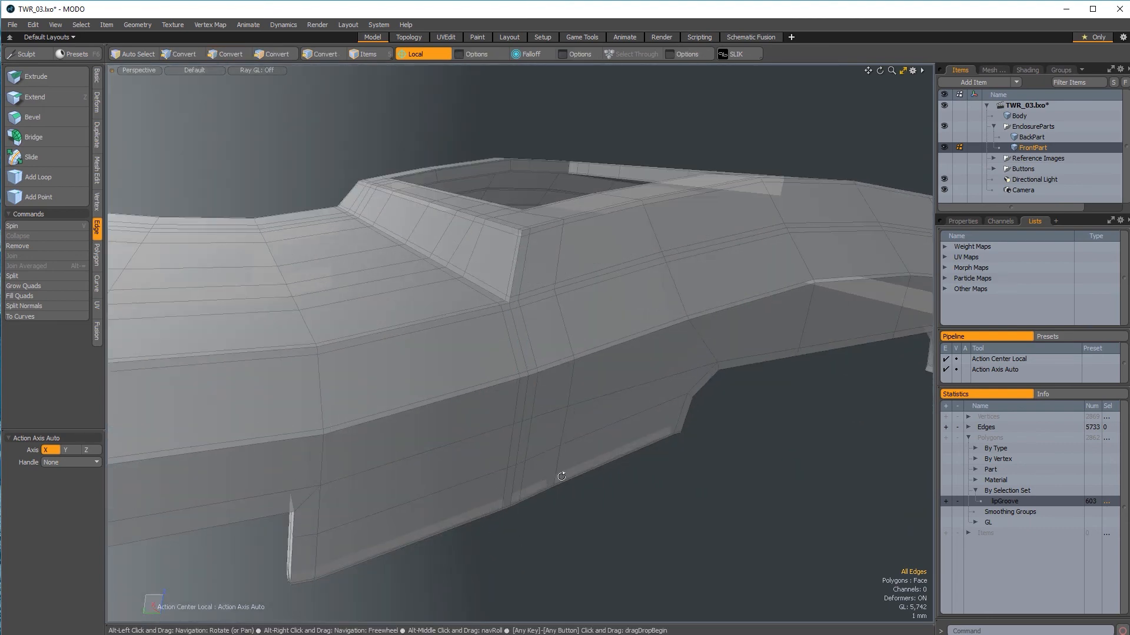
scroll(559, 477, down, 5)
alt+drag(549, 493, 545, 312)
Step: Switch FrontPart to Catmull-Clark subdivision and show BackPart to check how both parts meet, with FrontPart as the active mesh
key(shift+Tab)
alt+shift+drag(547, 411, 553, 339)
alt+drag(553, 412, 514, 406)
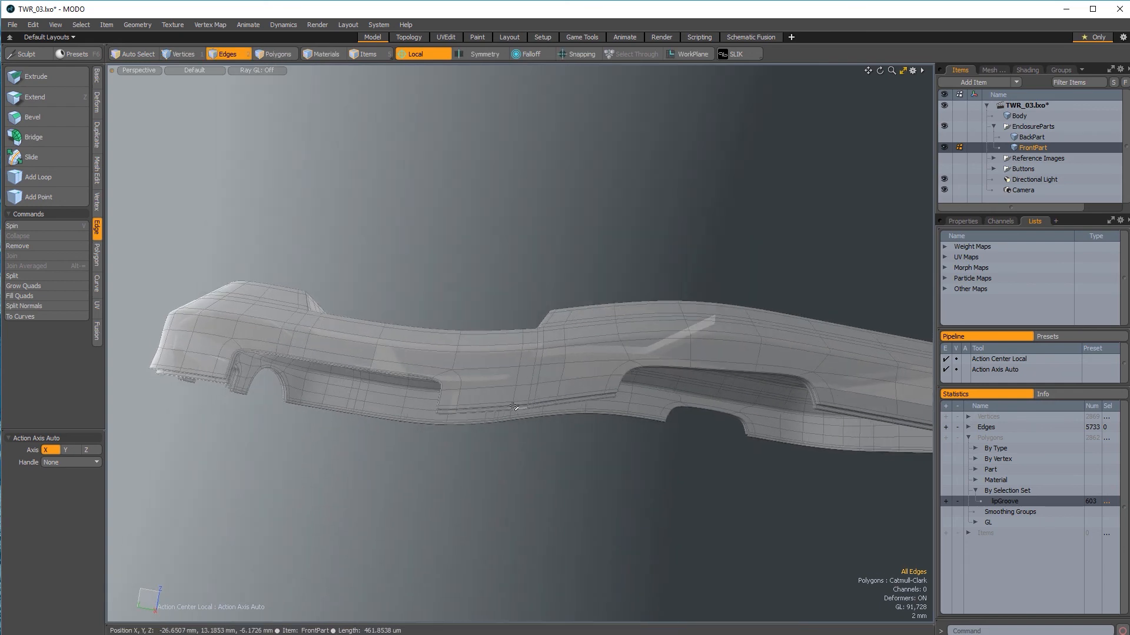
click(944, 137)
ctrl+click(1021, 137)
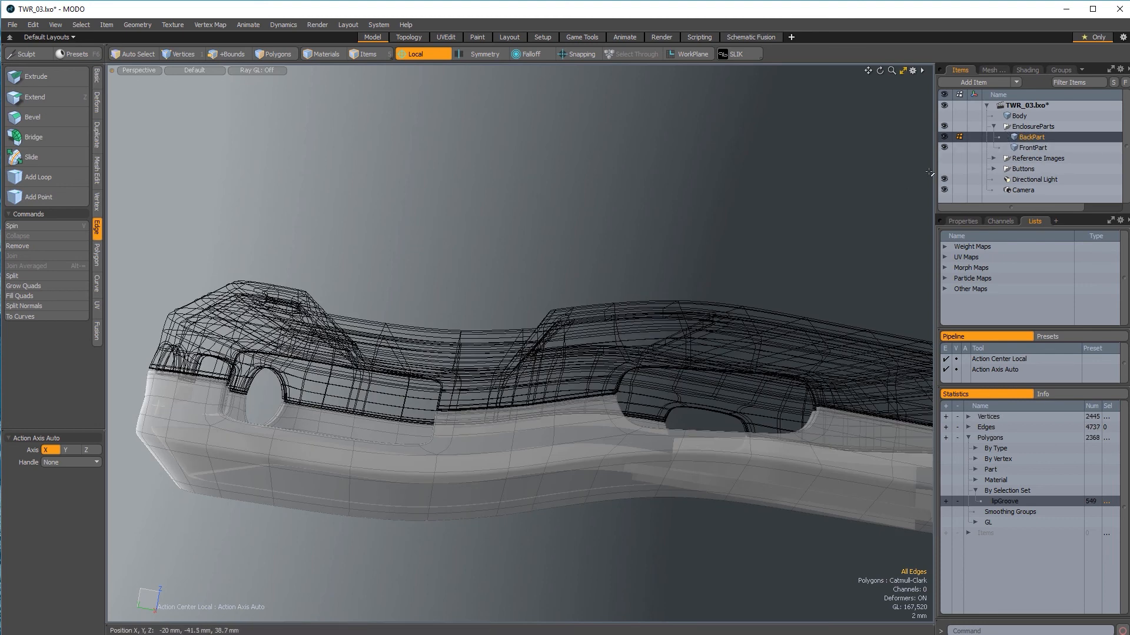
alt+drag(568, 406, 800, 377)
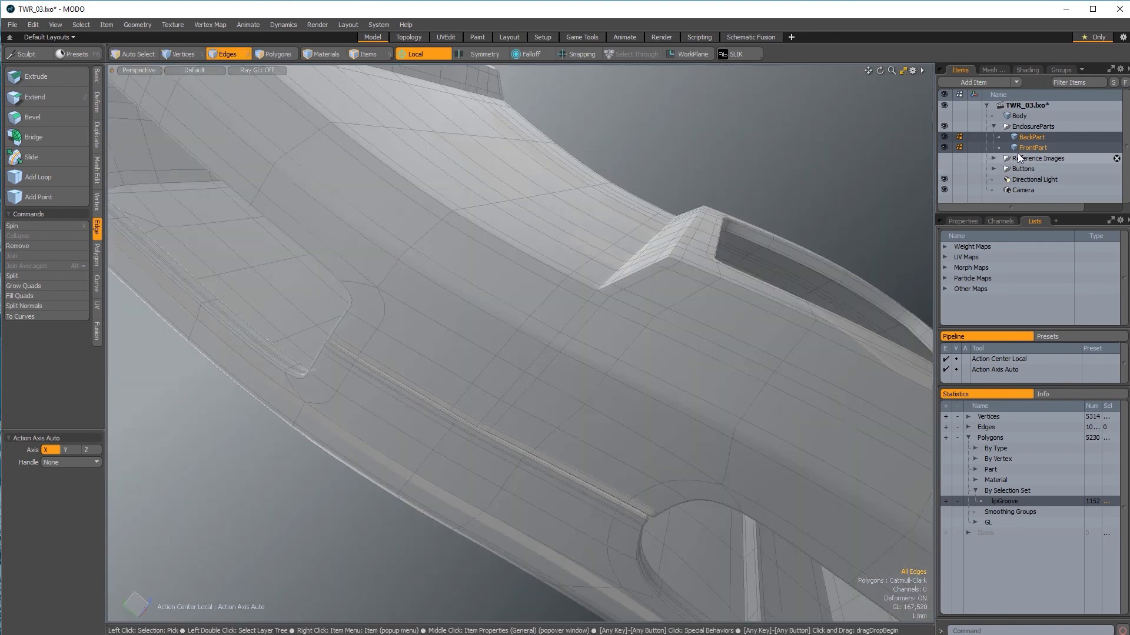
click(1022, 147)
alt+drag(606, 358, 747, 250)
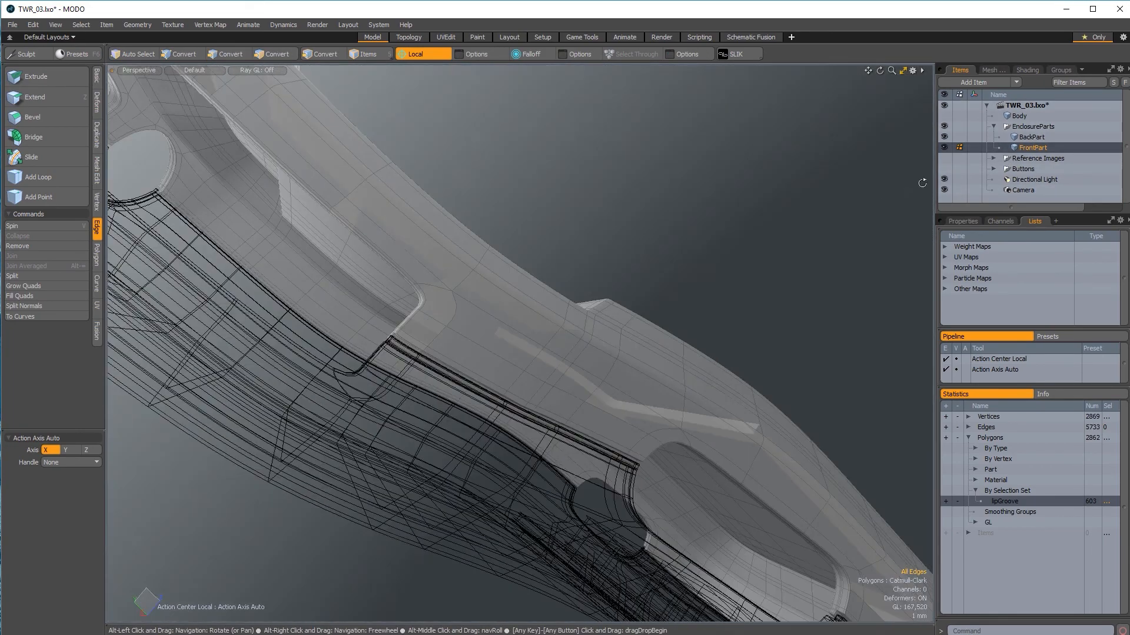
Step: Hide BackPart and switch FrontPart from Catmull-Clark subdivision back to plain face polygons
click(945, 137)
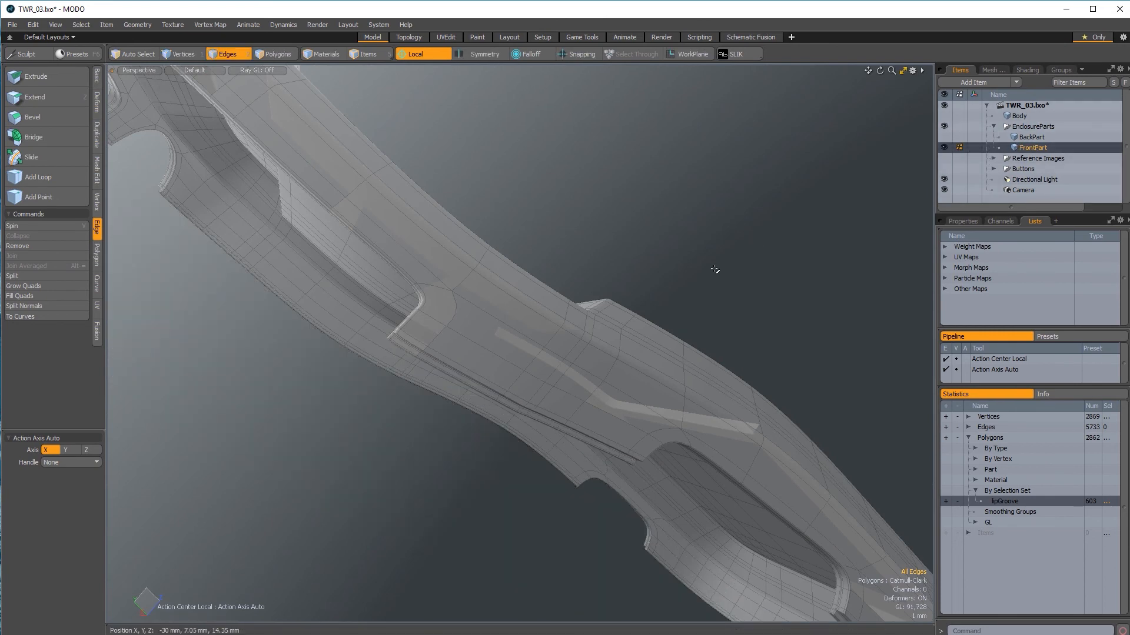
key(Tab)
alt+drag(759, 240, 400, 304)
Step: Add an edge loop around FrontPart's outer wall at about 61.2%, and a matching loop around its inner wall
click(47, 177)
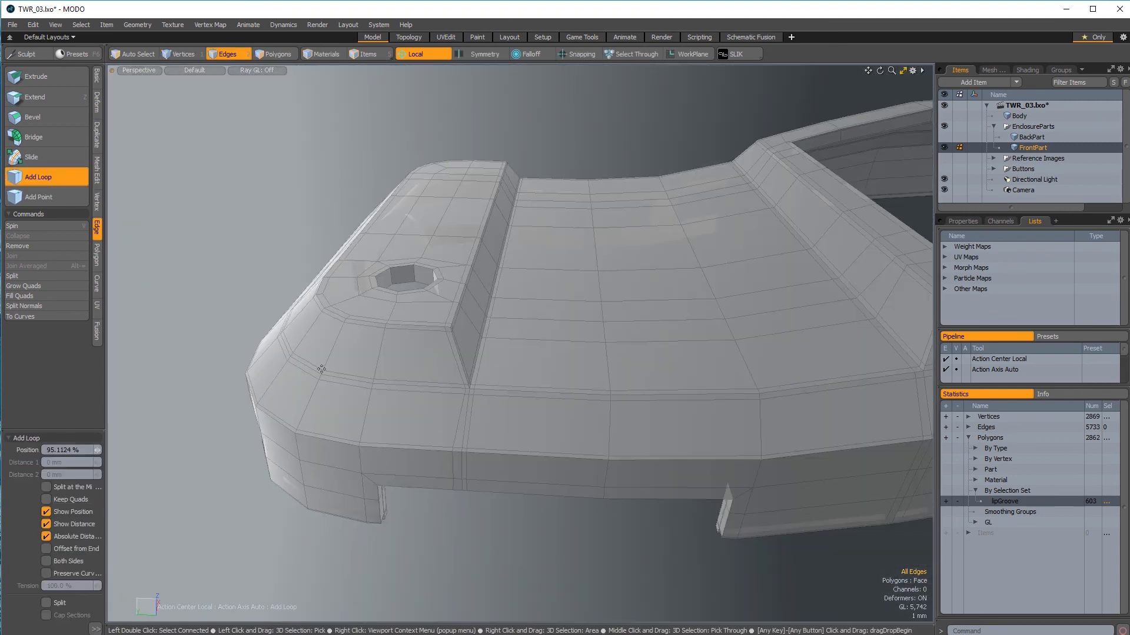
click(466, 417)
key(space)
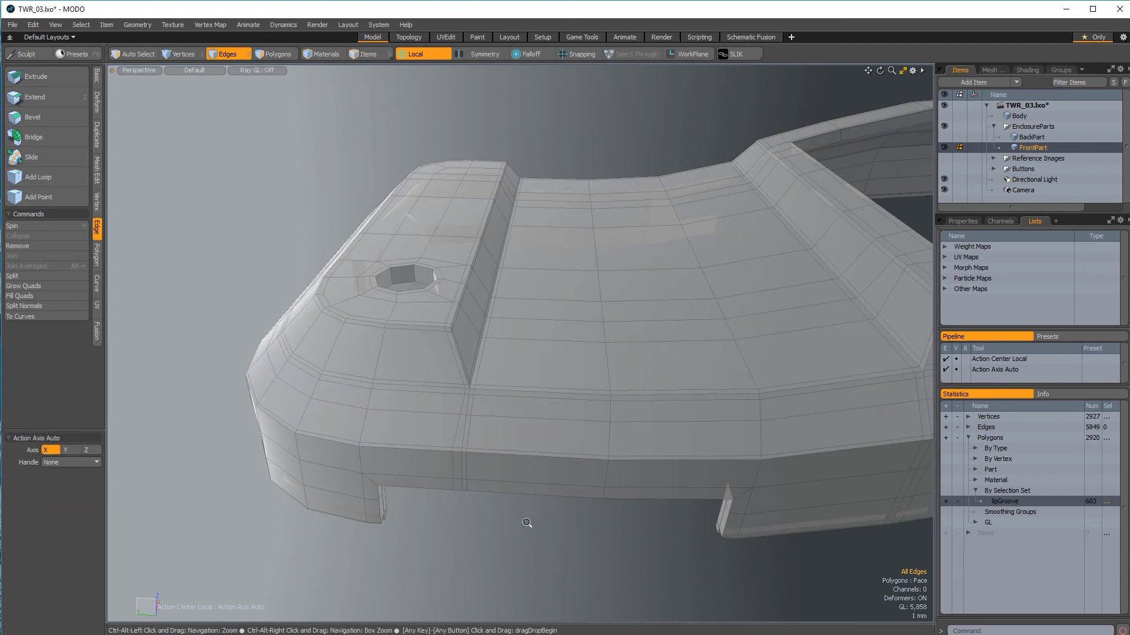
alt+drag(530, 524, 504, 94)
click(41, 177)
scroll(537, 353, up, 3)
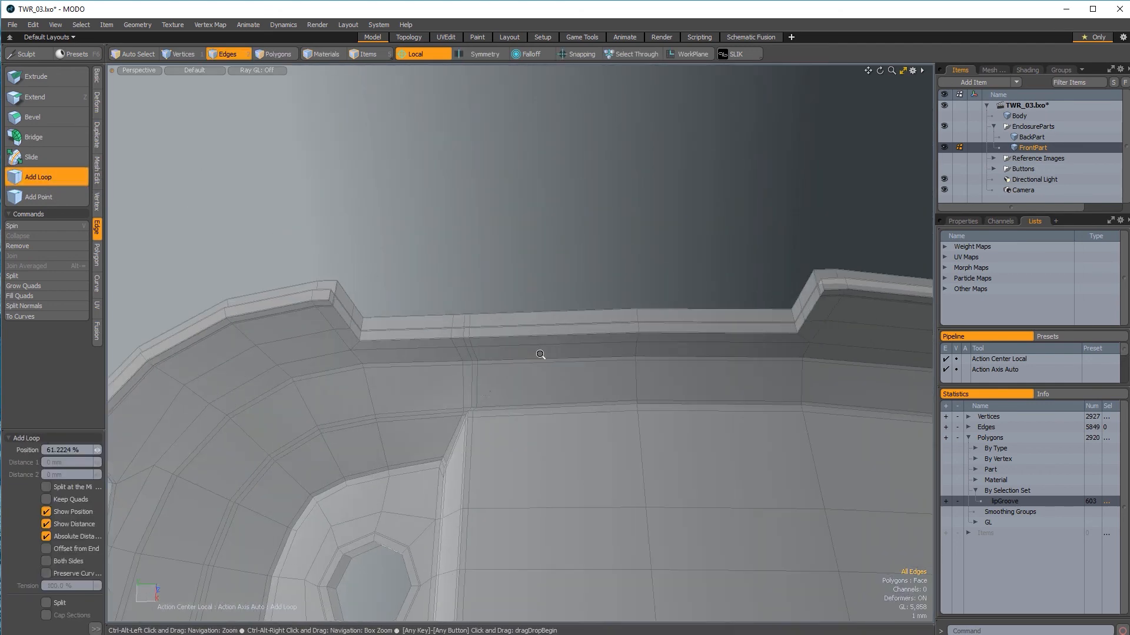
click(472, 387)
key(space)
Step: Edge Slice a V below the outer step corner beside the screw hole, converging on the new loop, and remove the redundant edges
alt+drag(472, 387, 489, 355)
key(c)
scroll(489, 355, up, 5)
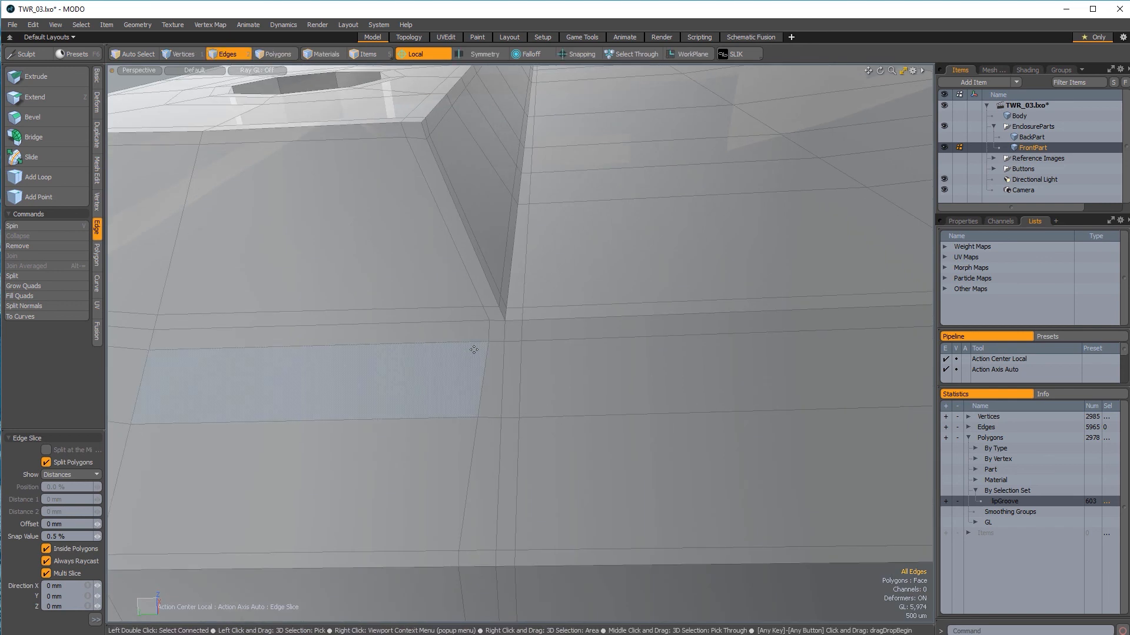
click(488, 342)
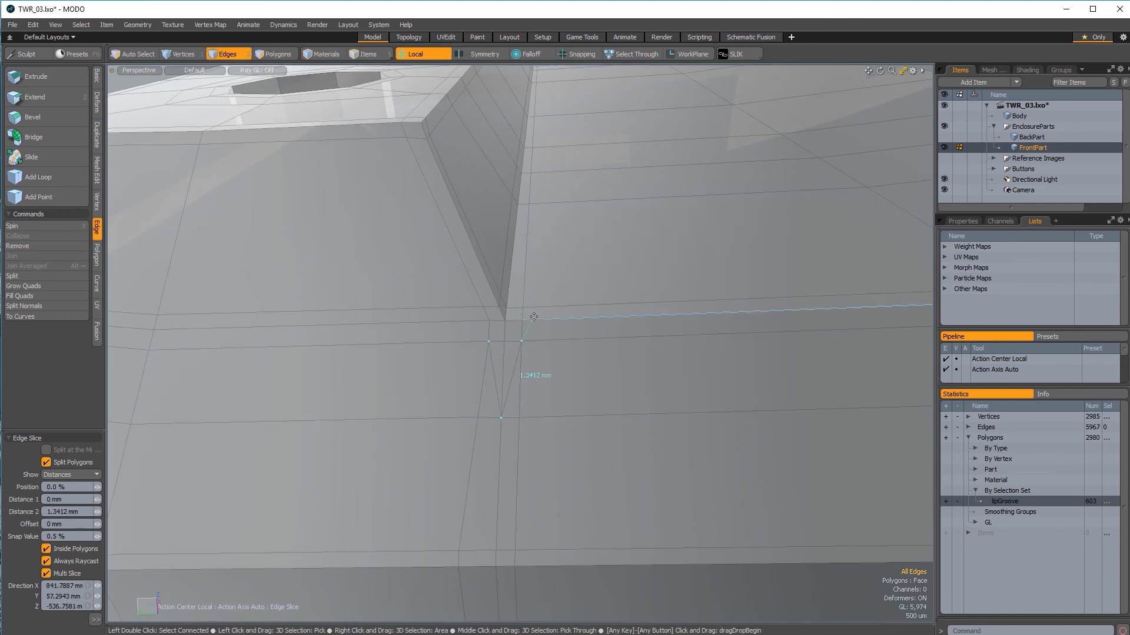
key(space)
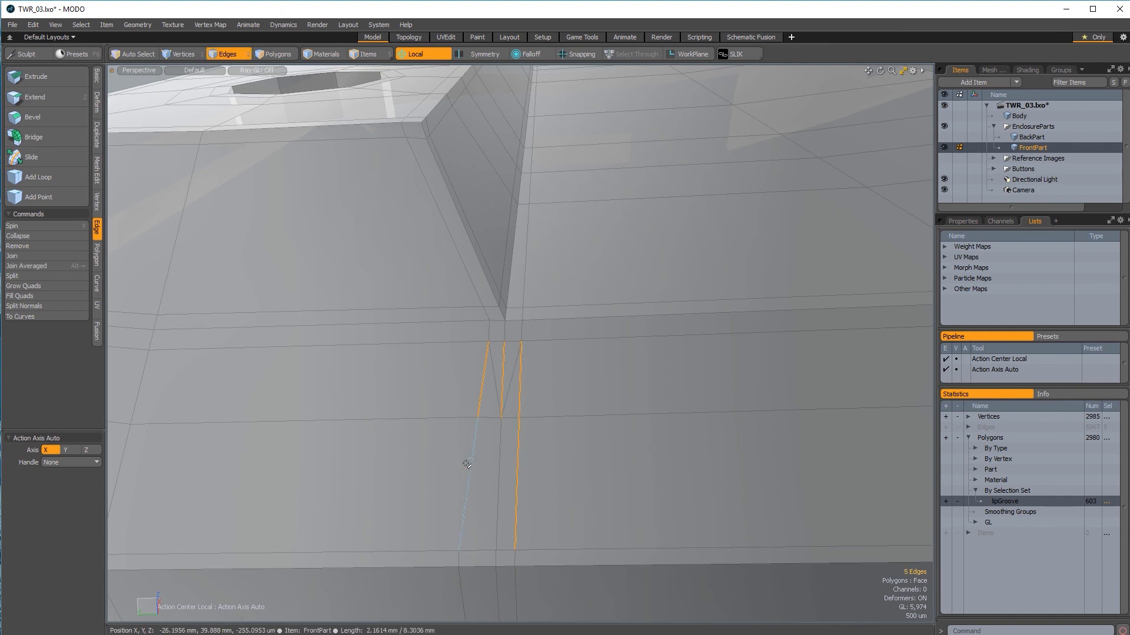
key(Delete)
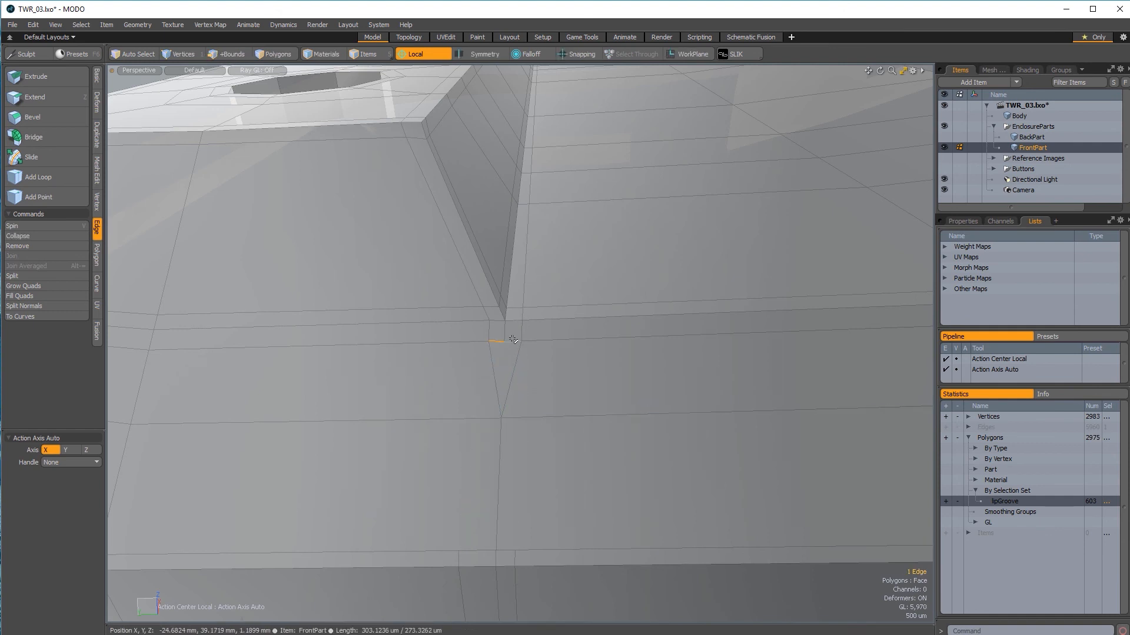
Step: Edge Slice the same V below the outer step corner near the rectangular opening on that side, and remove the redundant edges
scroll(517, 400, down, 3)
alt+drag(517, 399, 581, 384)
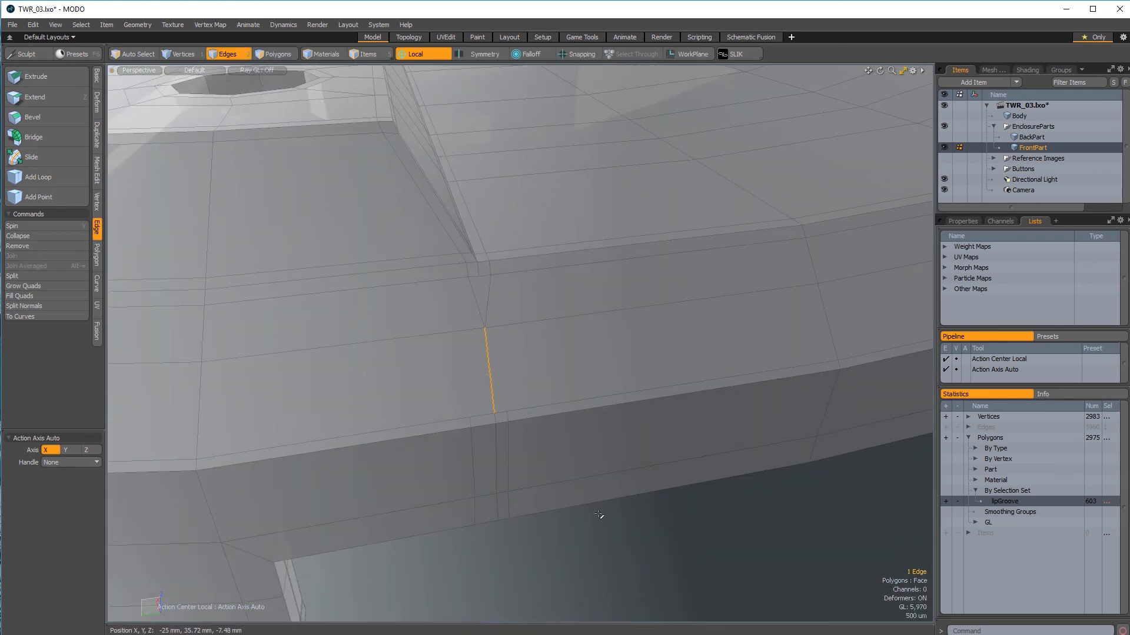
ctrl+alt+drag(601, 516, 660, 386)
ctrl+alt+drag(660, 386, 681, 386)
key(c)
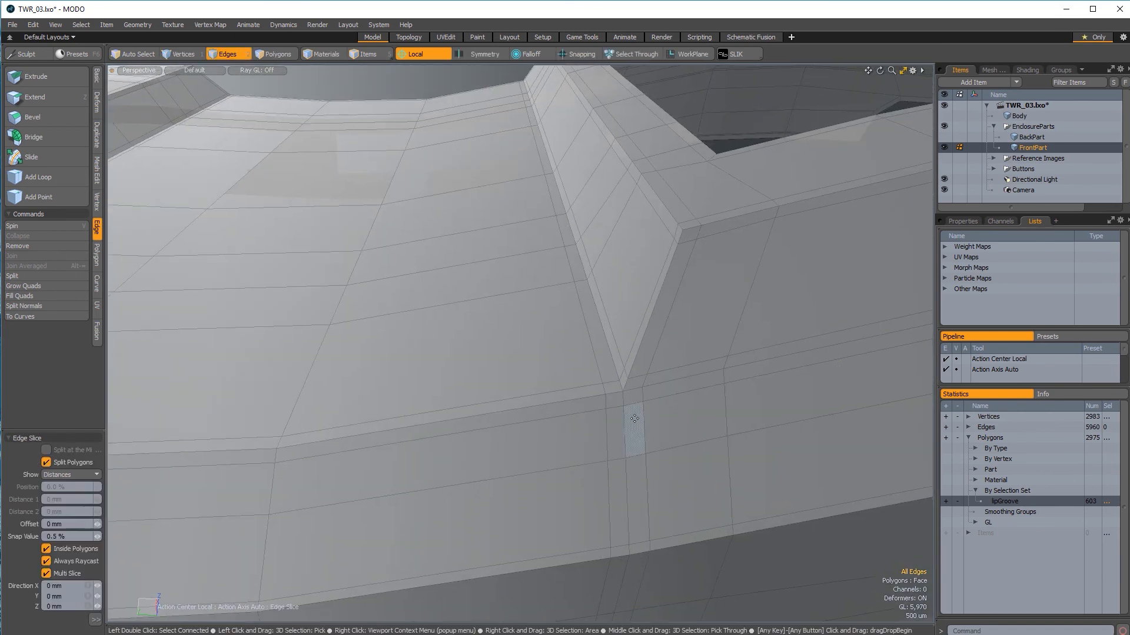
click(605, 408)
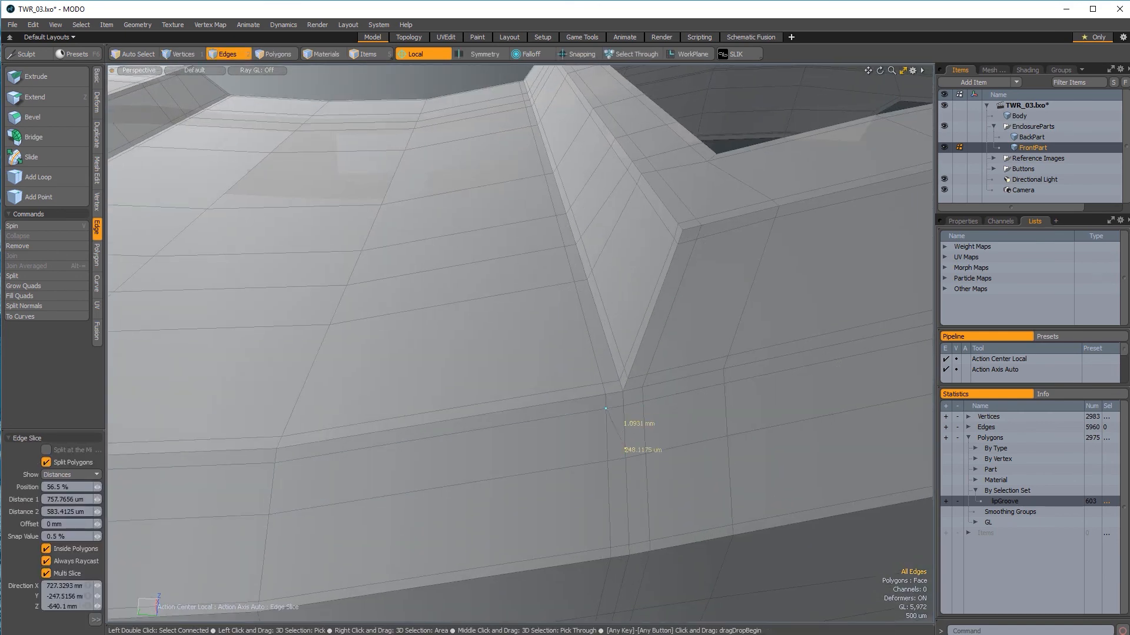
key(space)
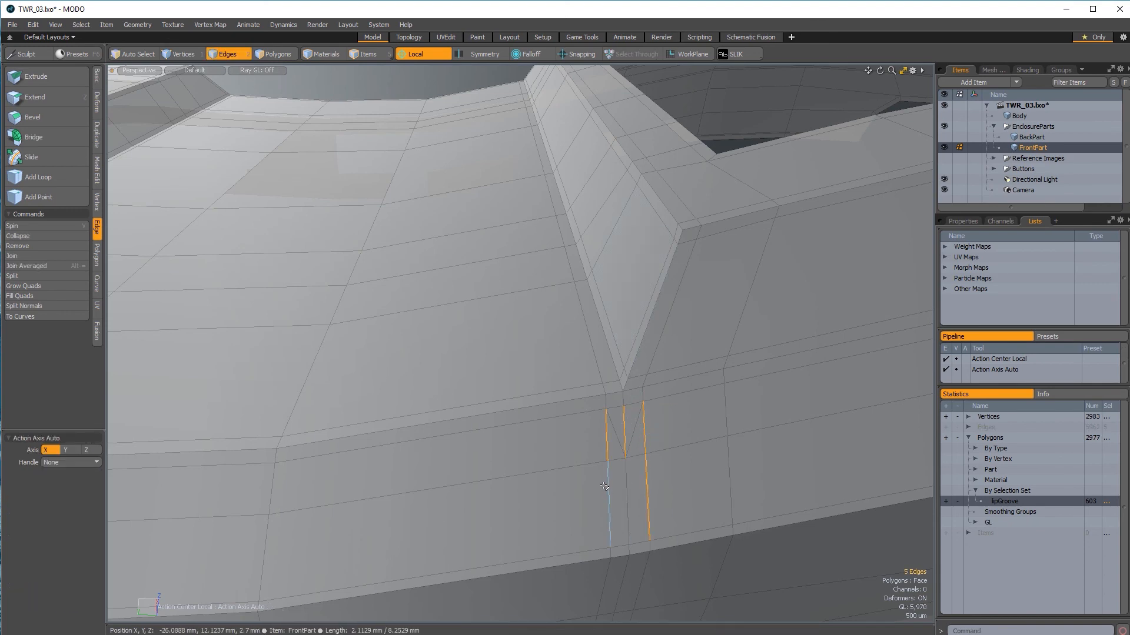
key(BackSpace)
Step: Edge Slice converging V cuts below both outer step corners on FrontPart's opposite long side
alt+drag(604, 486, 576, 348)
ctrl+alt+drag(341, 396, 379, 413)
key(c)
click(352, 388)
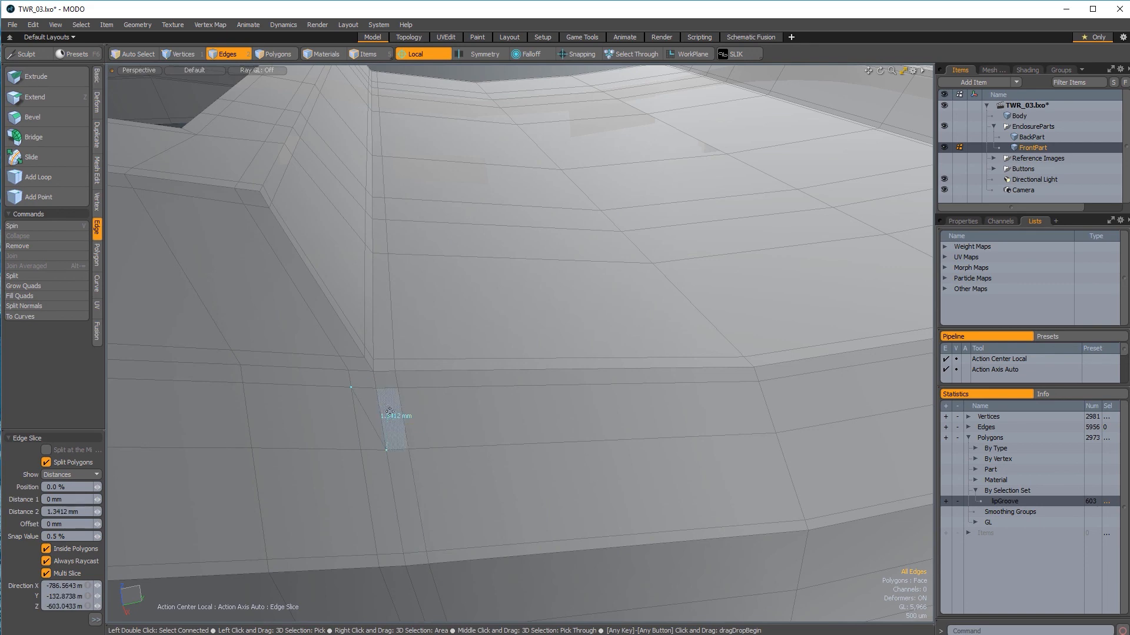
scroll(616, 406, down, 4)
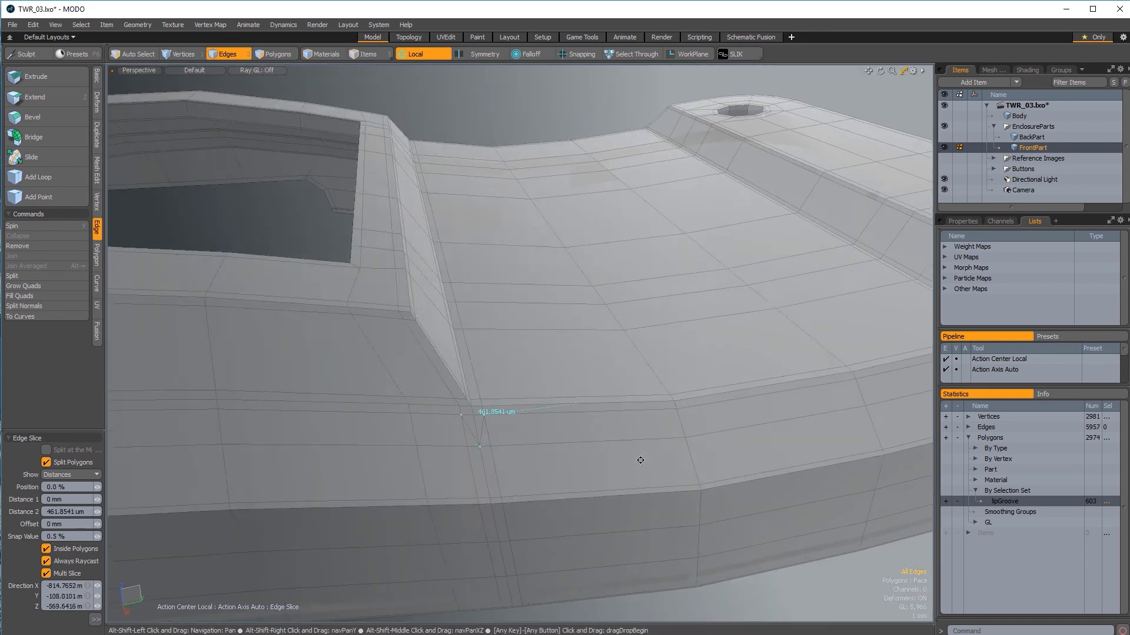
alt+drag(640, 462, 582, 411)
scroll(563, 379, up, 5)
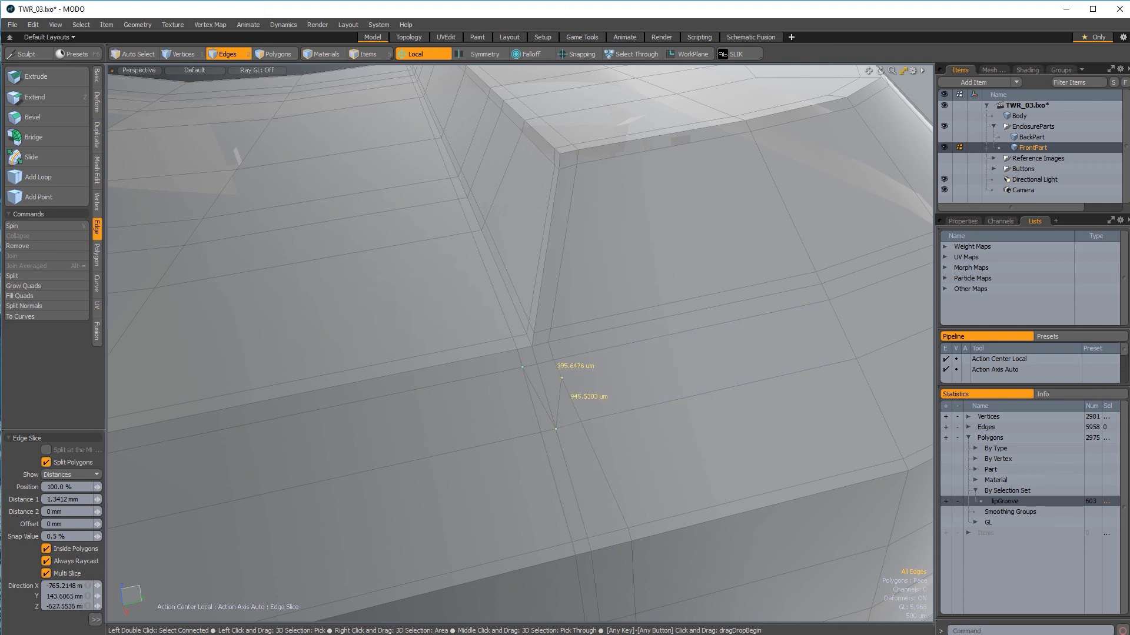
key(space)
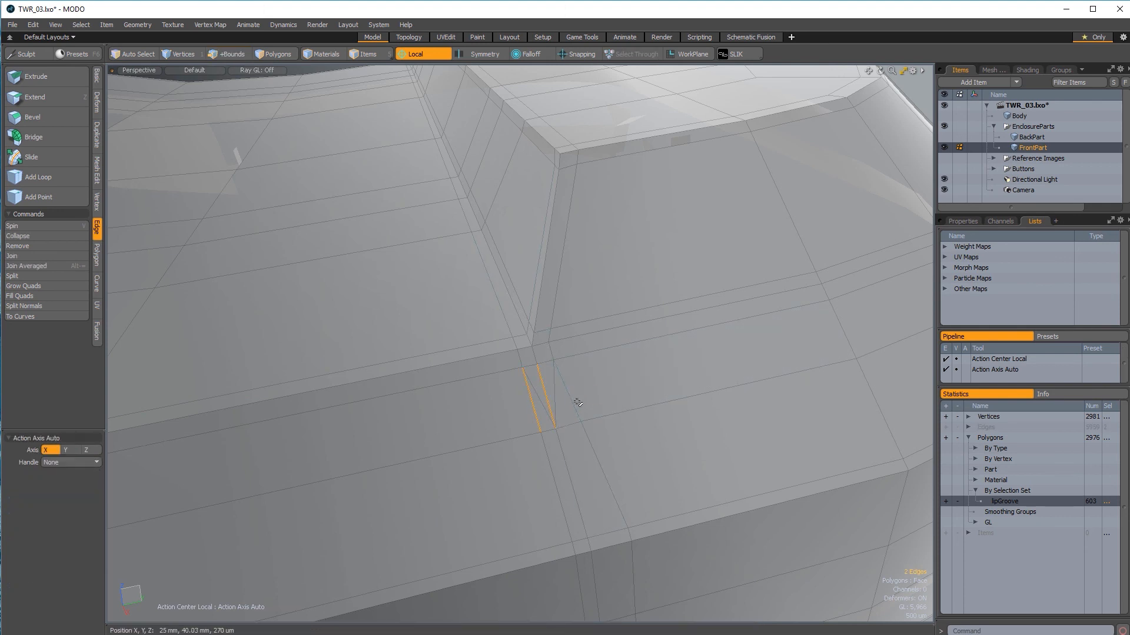
Step: Select and remove the redundant vertical edges around the V cuts at both outer corners of the opposite side
ctrl+alt+drag(548, 473, 619, 337)
scroll(361, 419, down, 4)
alt+shift+drag(360, 423, 433, 373)
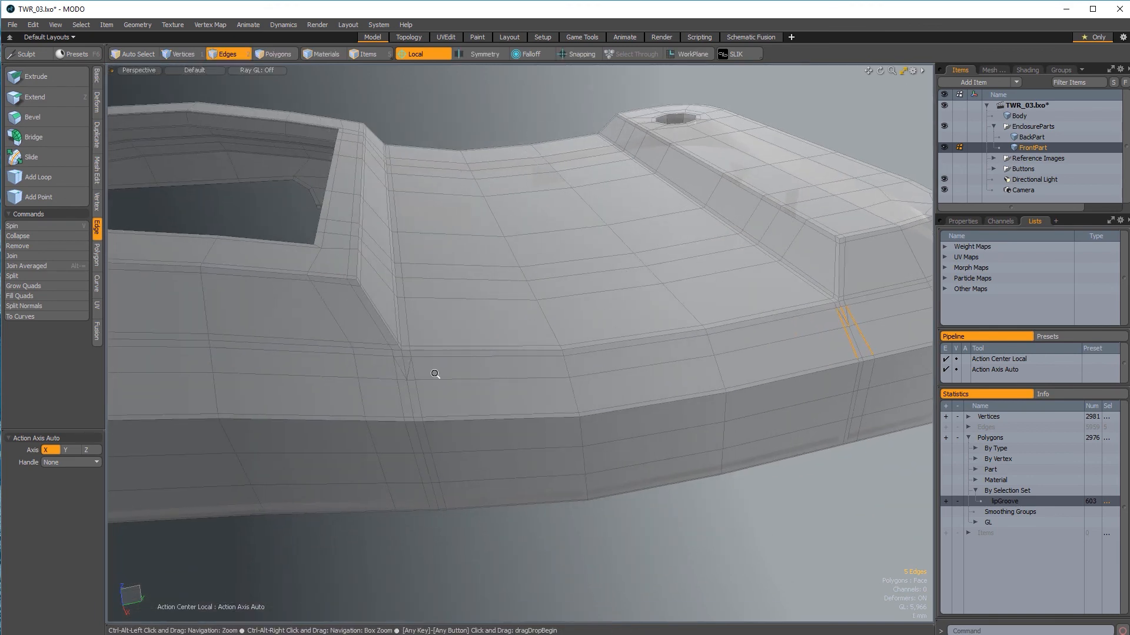
scroll(431, 379, up, 4)
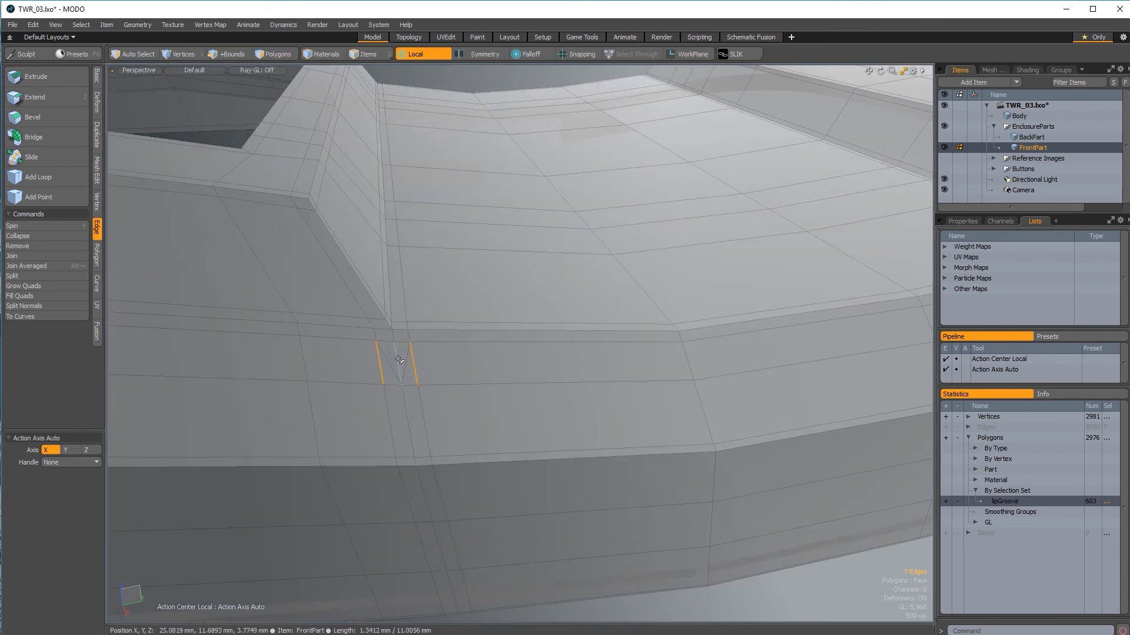
key(Delete)
Step: Edge Slice a V at the inner-wall step corner near the rectangular opening, and remove the three redundant edges
alt+drag(560, 353, 576, 373)
key(c)
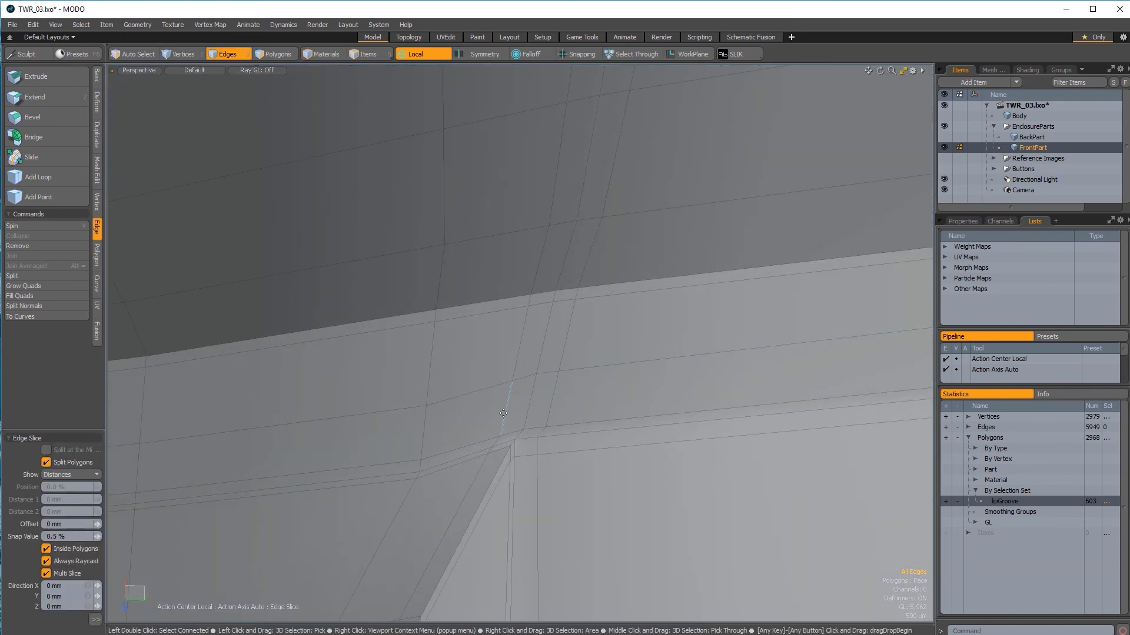
click(500, 435)
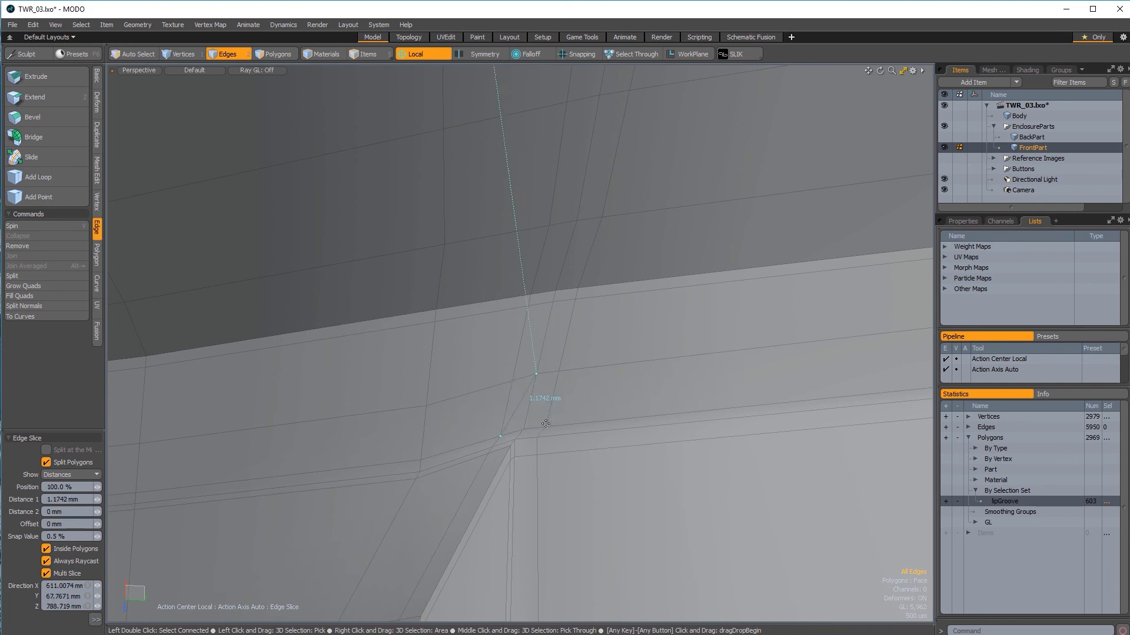
ctrl+alt+drag(551, 457, 553, 431)
key(q)
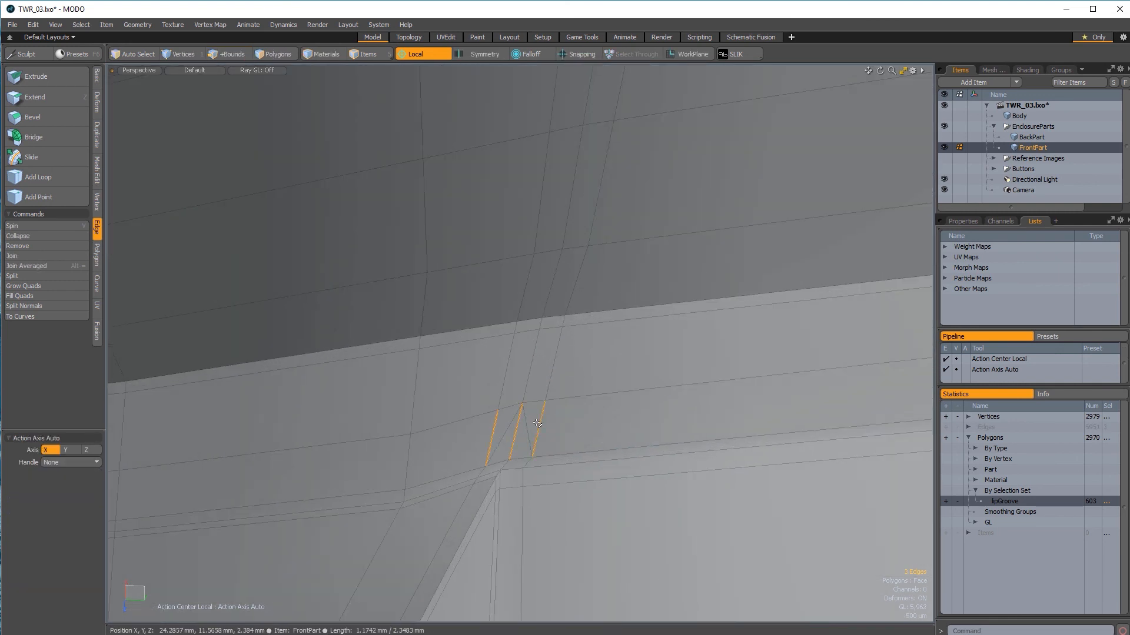
key(Delete)
Step: Edge Slice a V at the inner-wall step corner by the rounded end on the same side, and remove the redundant edges
ctrl+alt+drag(683, 411, 332, 400)
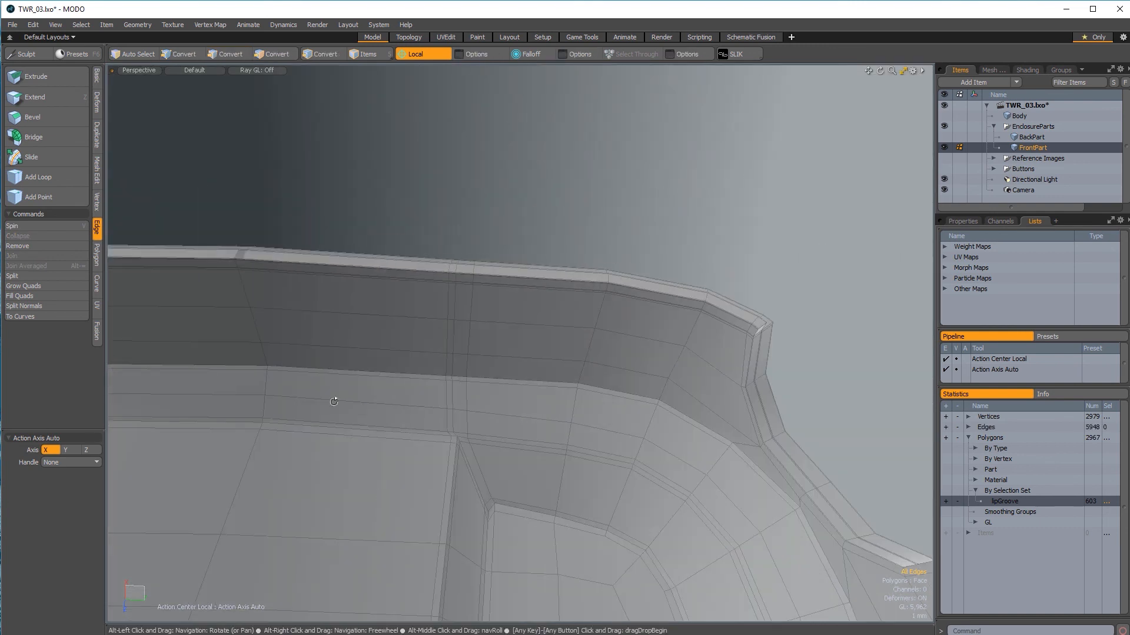
ctrl+alt+drag(409, 422, 513, 434)
key(c)
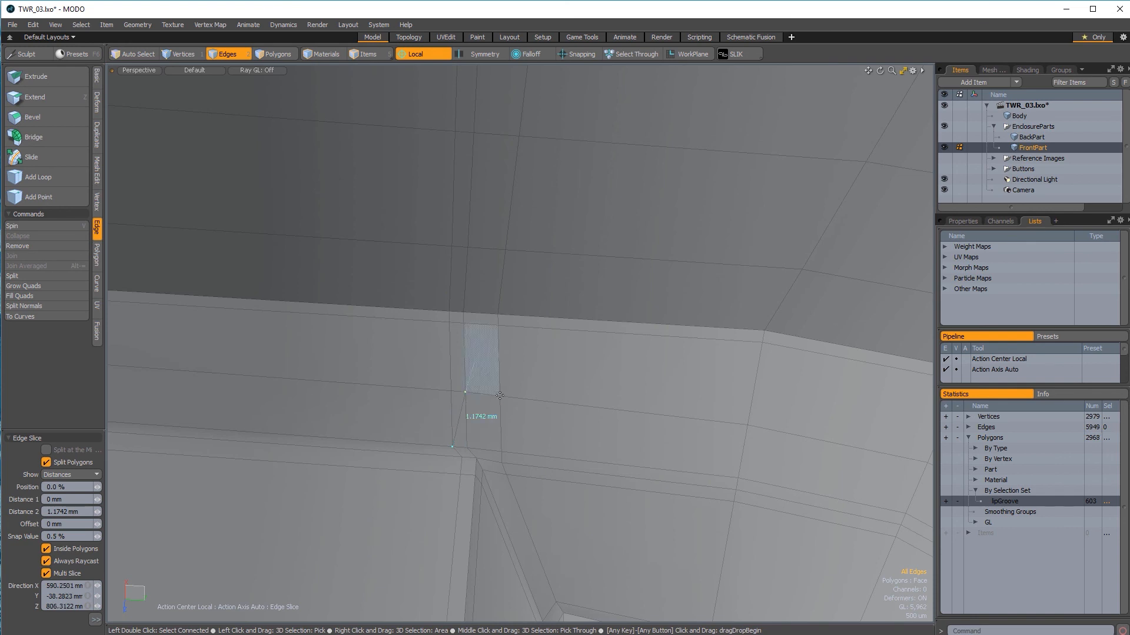
key(space)
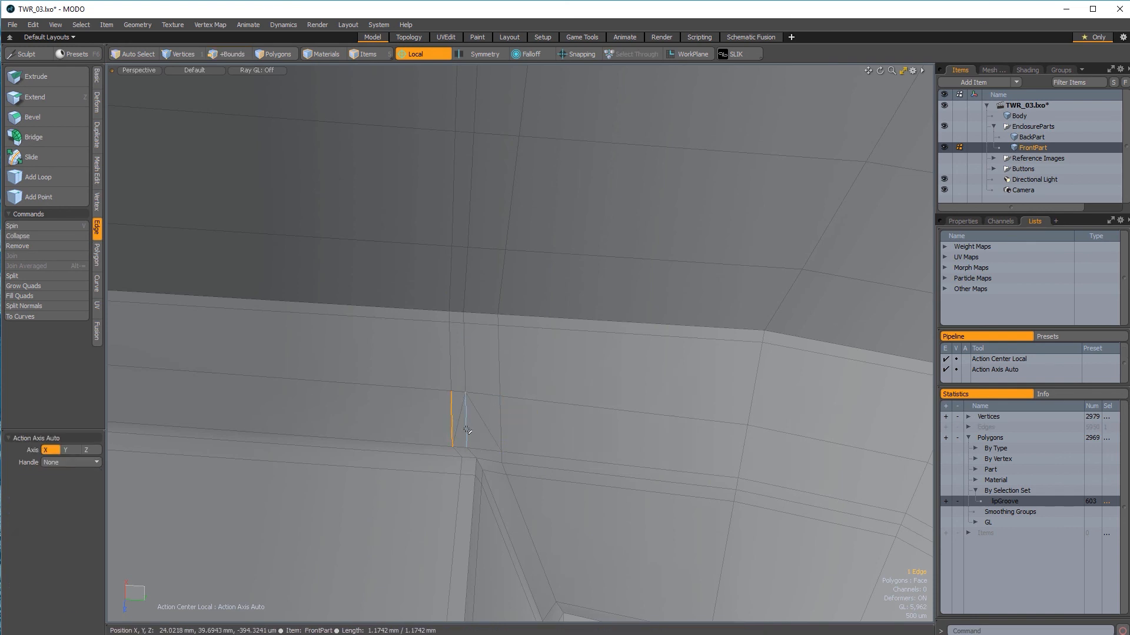
key(BackSpace)
Step: Edge Slice a V at the rounded end's inner step corner on the opposite long side, and remove its redundant edges
ctrl+alt+drag(528, 422, 561, 563)
alt+shift+drag(561, 564, 524, 424)
alt+shift+drag(524, 424, 565, 399)
key(alt+c)
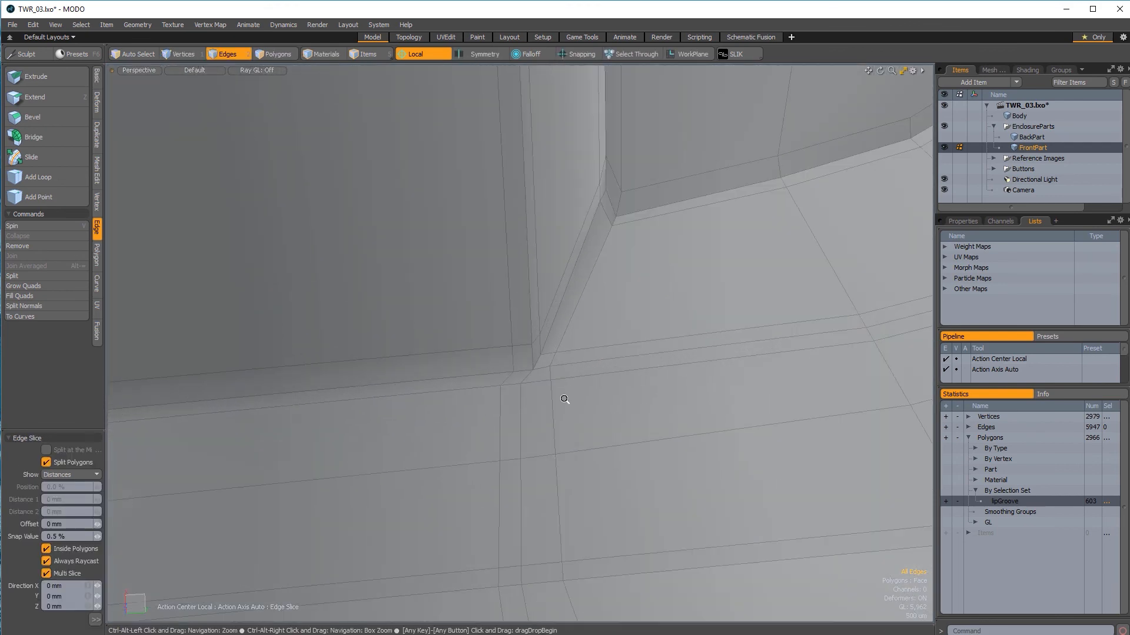
click(501, 386)
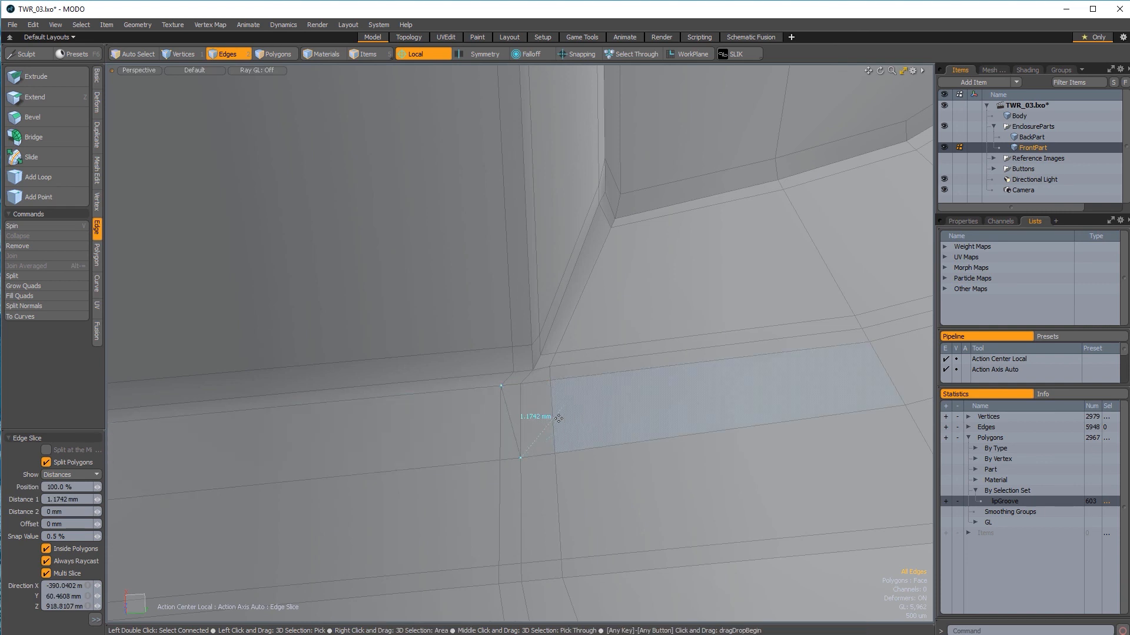
key(space)
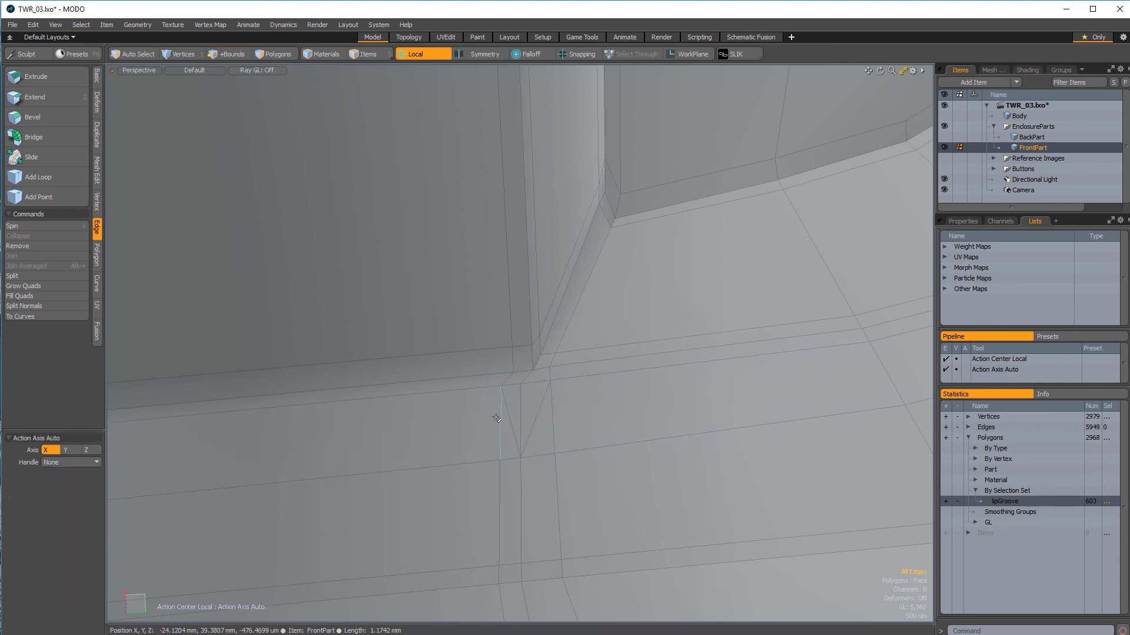
key(Delete)
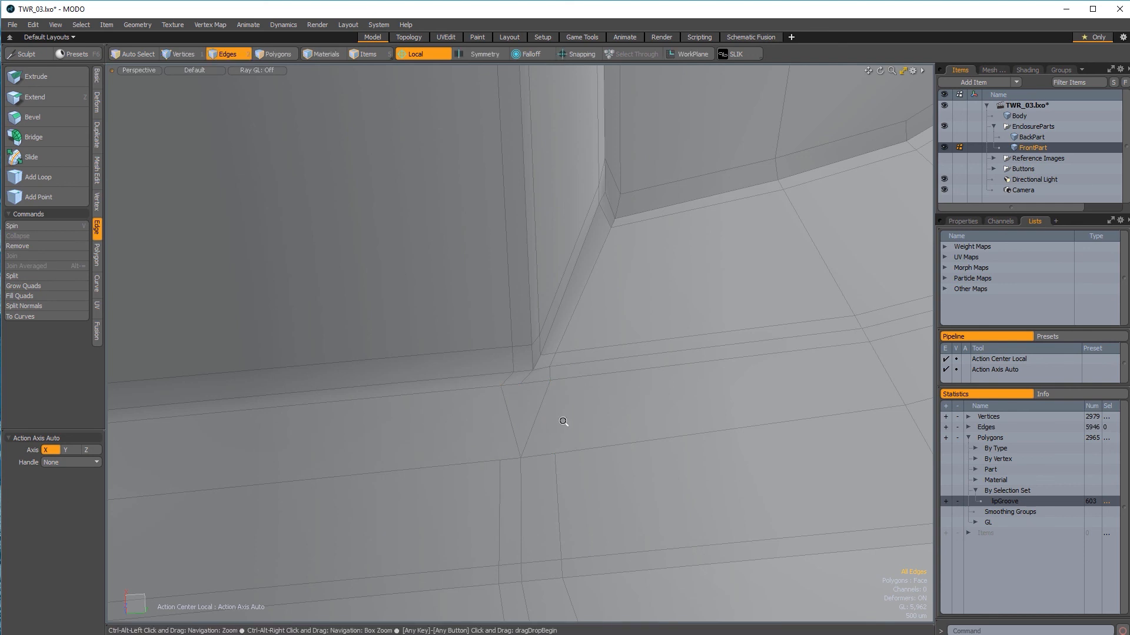
Step: Edge Slice a V at the remaining inner step corner near the rectangular opening, and remove its redundant edges
ctrl+alt+drag(563, 421, 417, 418)
alt+shift+drag(417, 418, 760, 337)
alt+drag(388, 322, 409, 353)
alt+shift+drag(409, 354, 492, 379)
key(c)
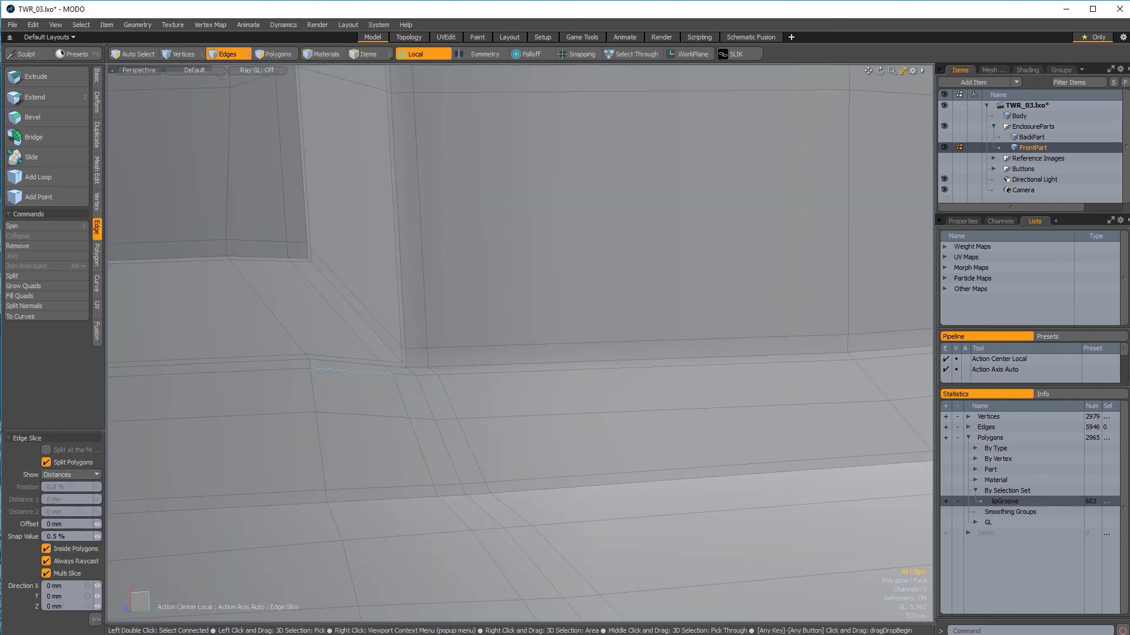
click(392, 374)
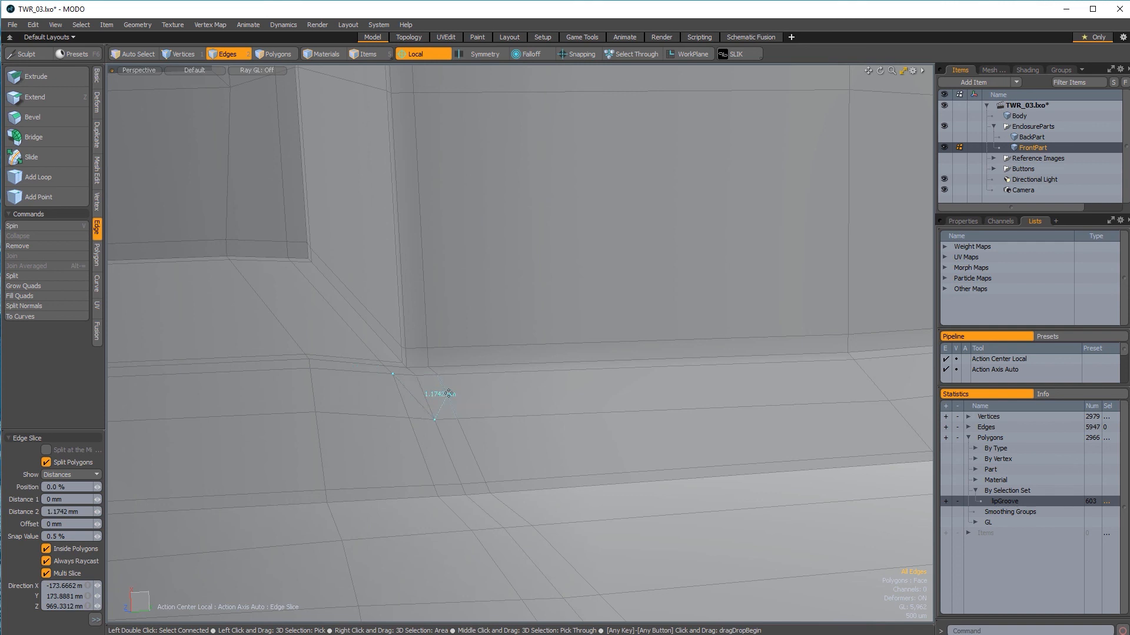
key(space)
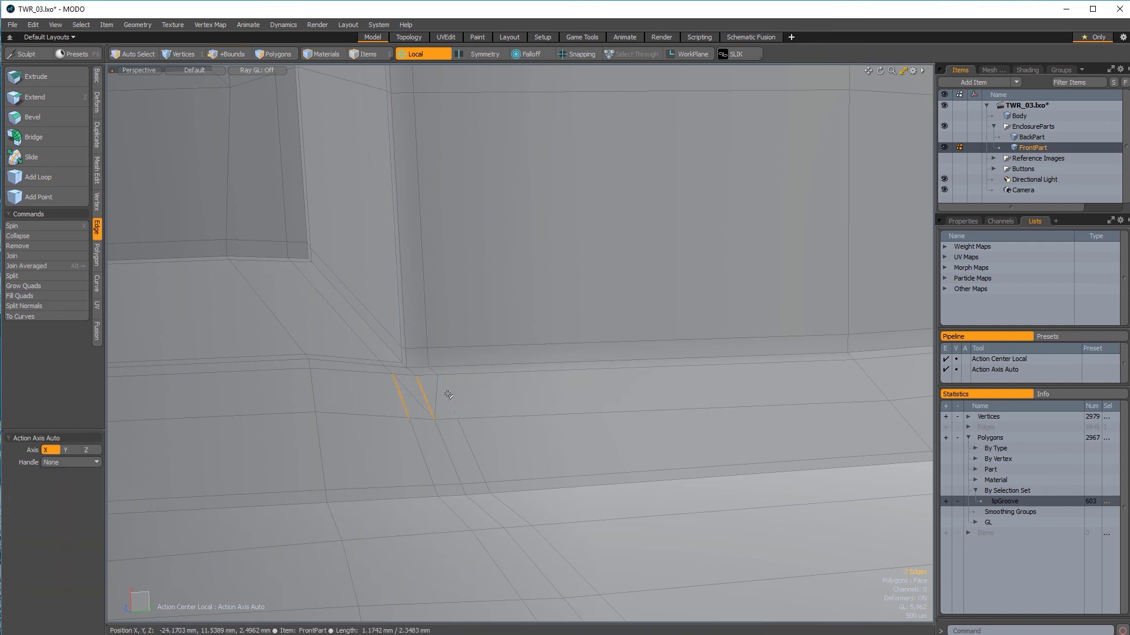
key(Delete)
Step: Select the leftover support edges running from the V cuts across FrontPart's walls and rim on both sides, and remove them
ctrl+alt+drag(512, 440, 509, 413)
ctrl+alt+drag(698, 393, 545, 256)
shift+double_click(700, 408)
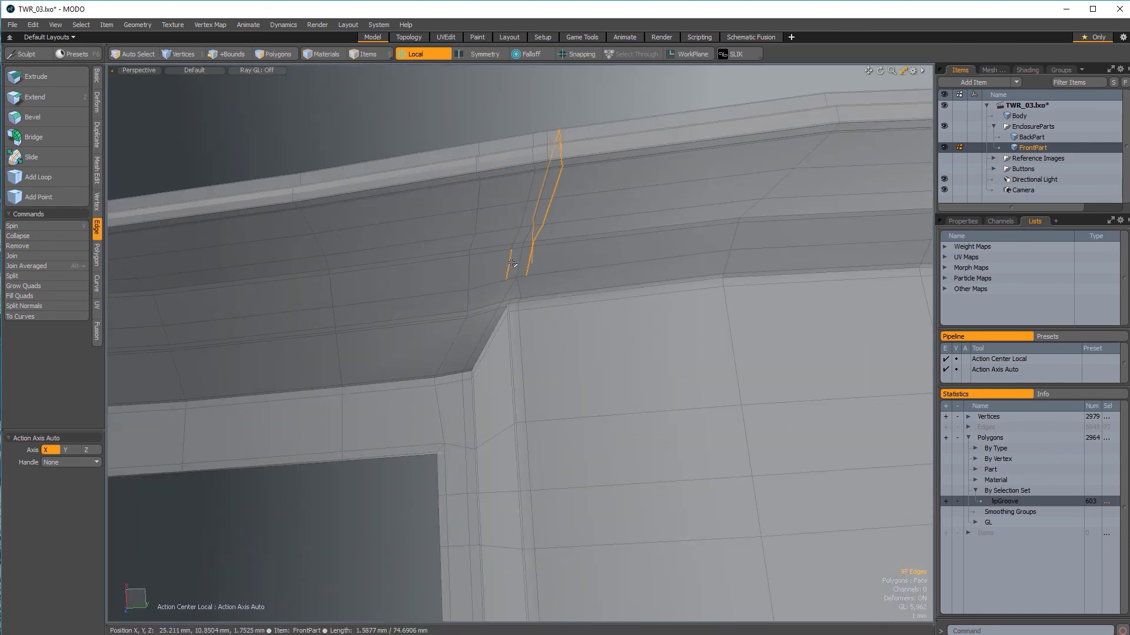
alt+shift+drag(698, 275, 645, 280)
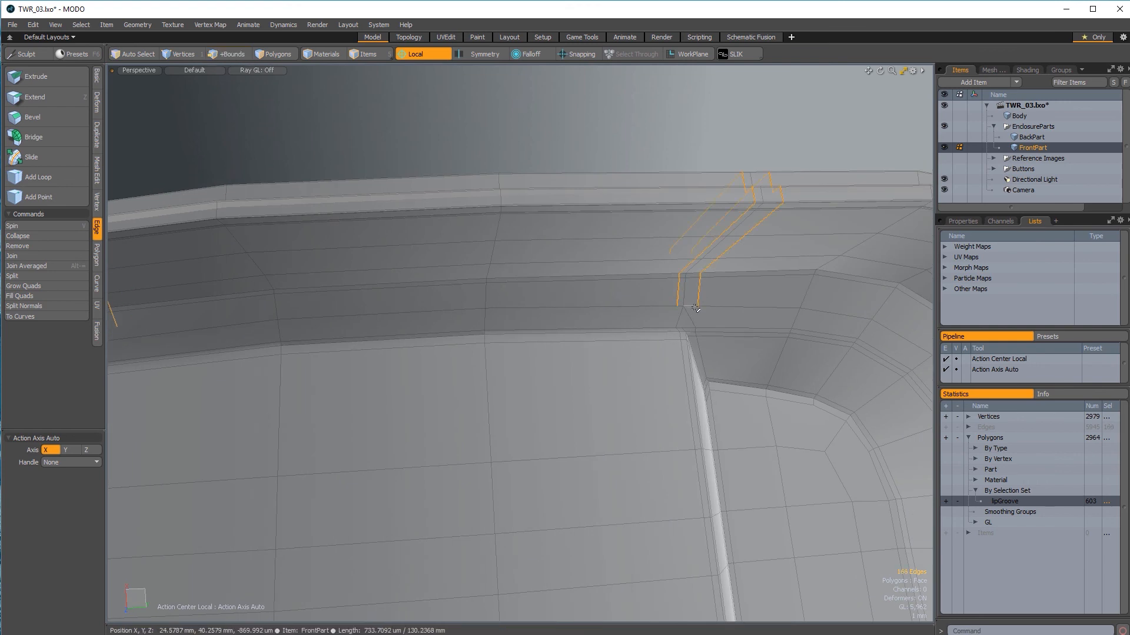
key(BackSpace)
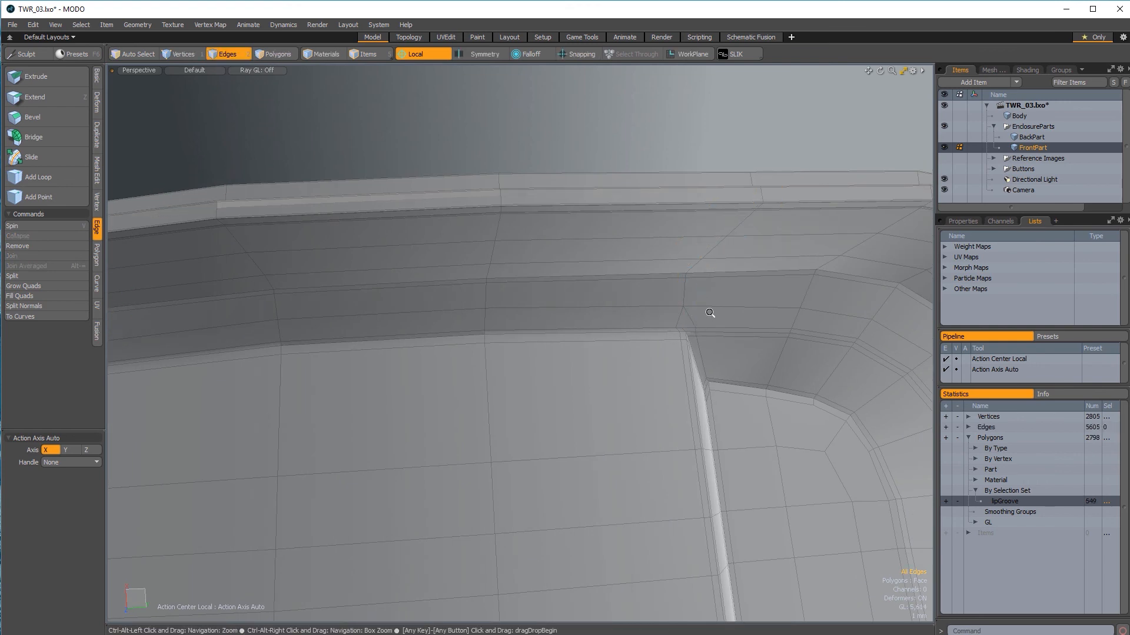
Step: Toggle Catmull-Clark subdivision on FrontPart to check the cleaned-up walls and step corners around the screw-hole end
ctrl+alt+drag(711, 314, 531, 246)
alt+drag(534, 187, 606, 367)
ctrl+alt+drag(513, 284, 540, 270)
key(shift+Tab)
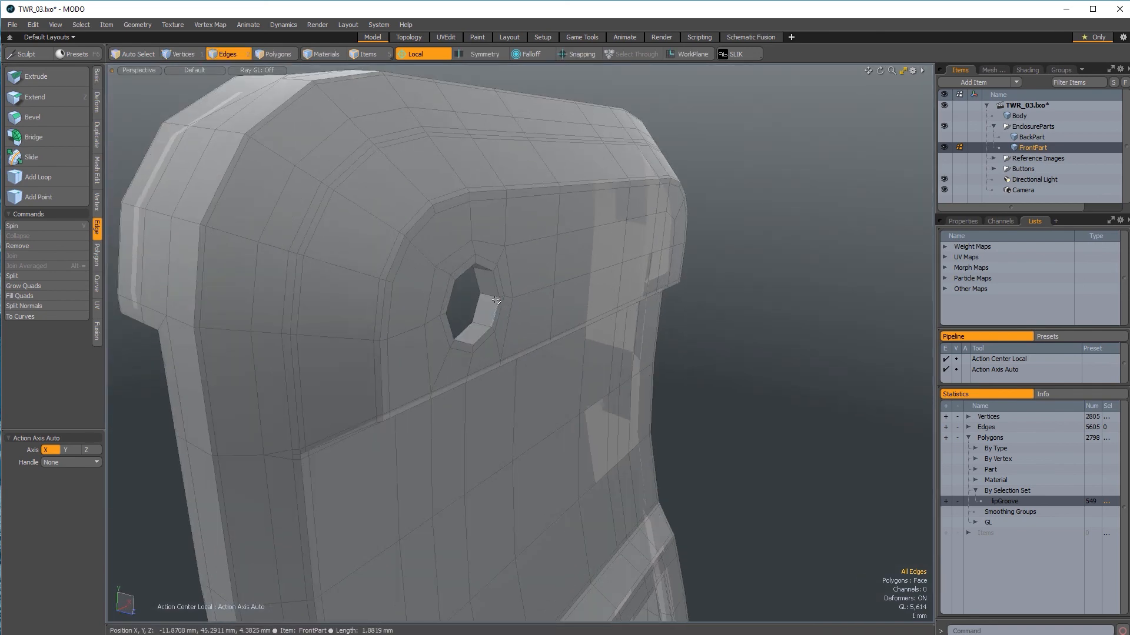
Step: Add one edge loop around the inner wall of FrontPart's screw hole, between its front and back rims
ctrl+alt+drag(359, 371, 501, 317)
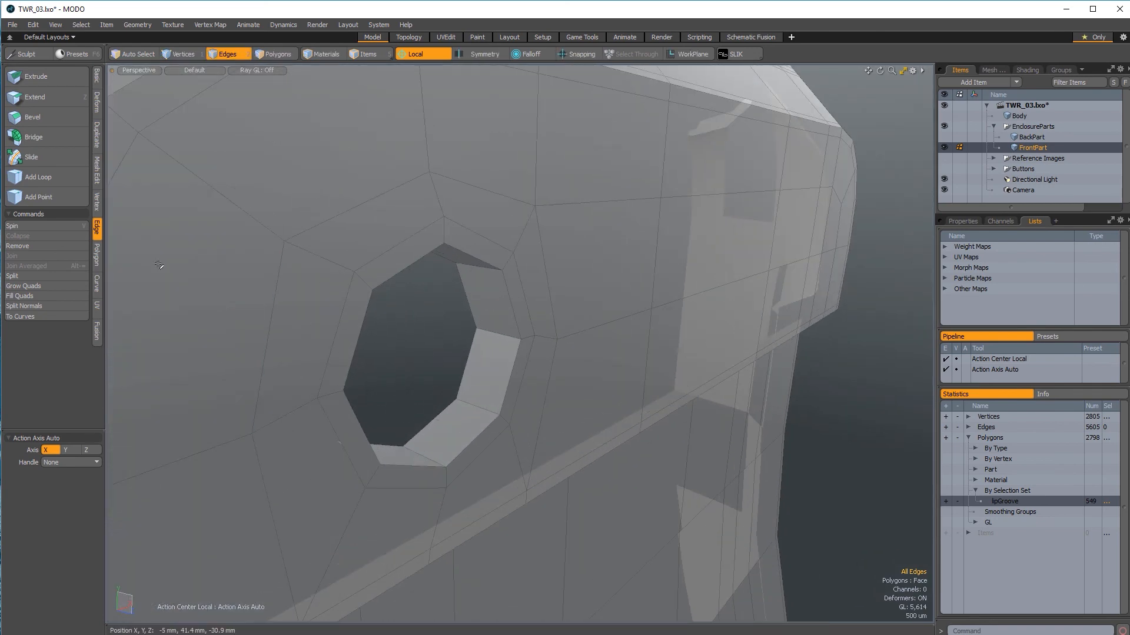
click(72, 178)
key(q)
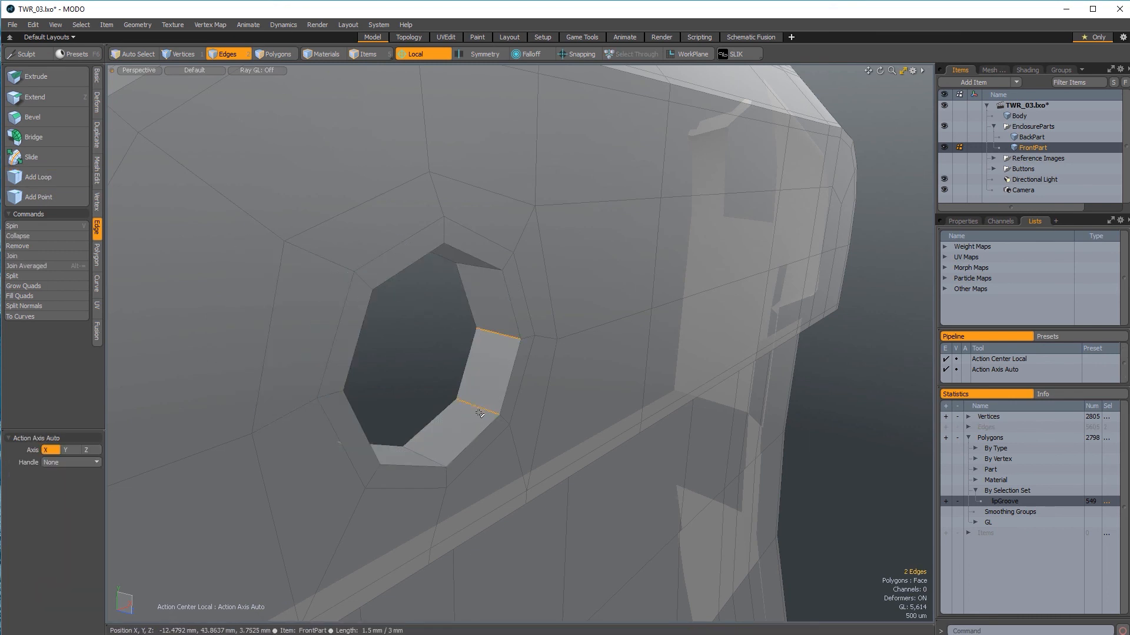
key(alt+c)
key(q)
click(37, 178)
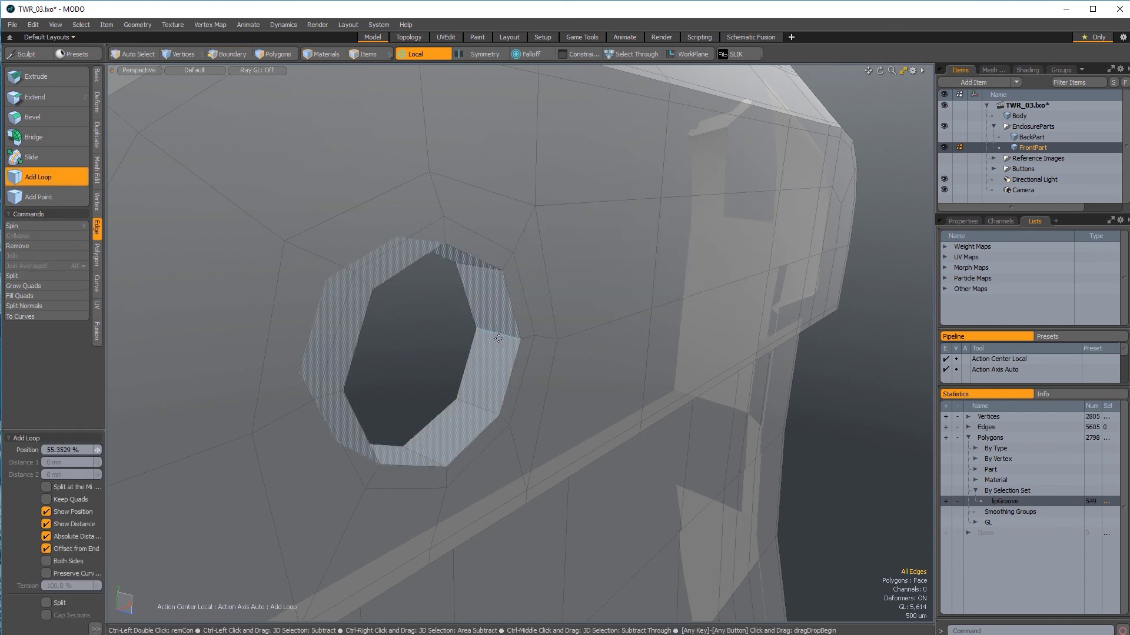
click(500, 335)
key(q)
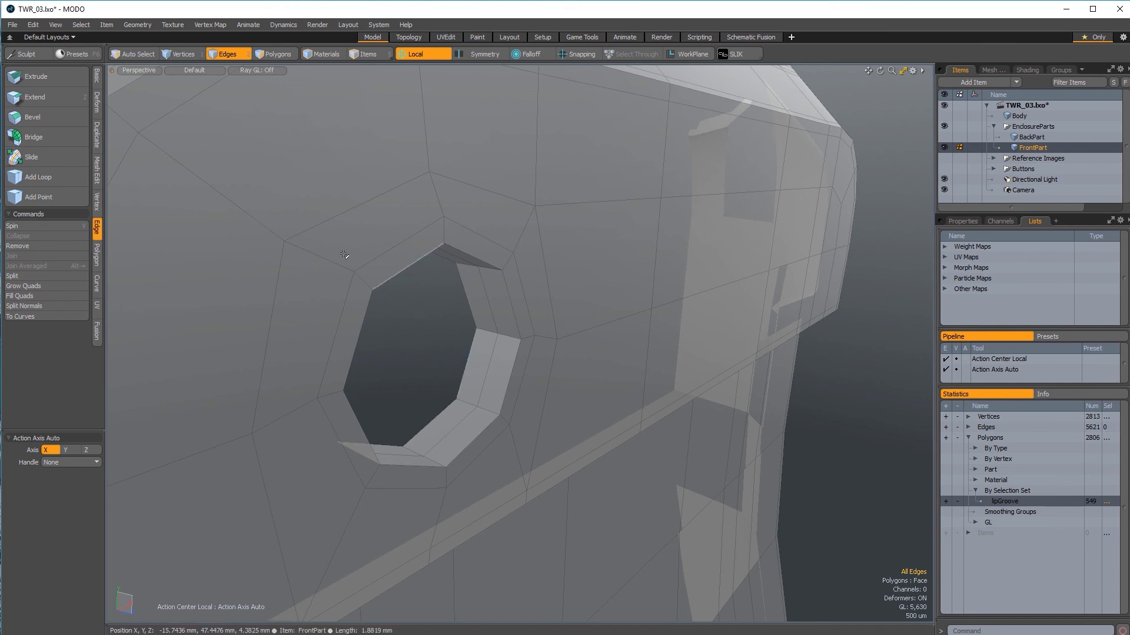
Step: Select the deeper polygon ring inside the screw hole and scale it to 84% in X and Y
click(270, 57)
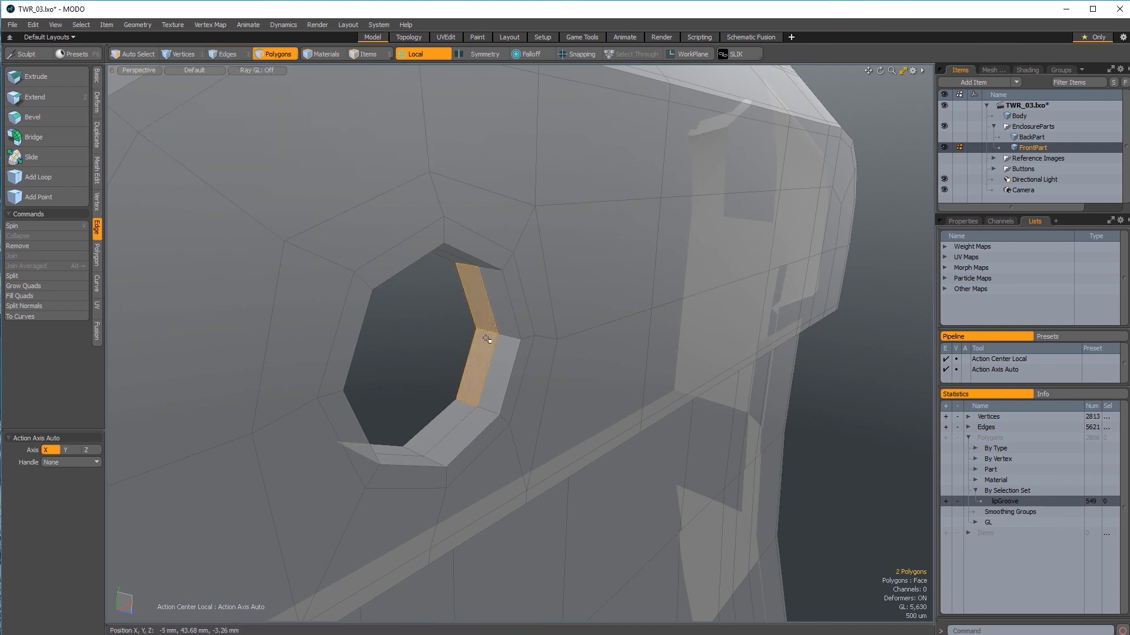
key(l)
key(r)
alt+drag(542, 345, 376, 339)
alt+shift+drag(377, 340, 432, 322)
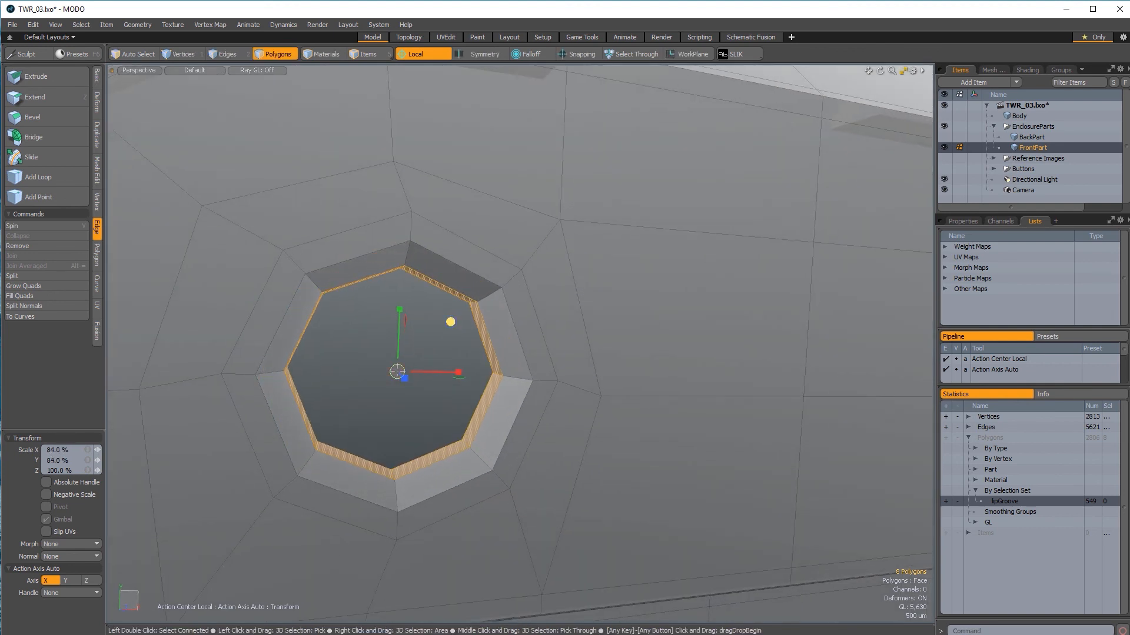
key(space)
click(419, 376)
Step: Loop Slice the outer polygon ring of the screw hole's wall with two symmetric slices near its edges
alt+drag(500, 403, 613, 390)
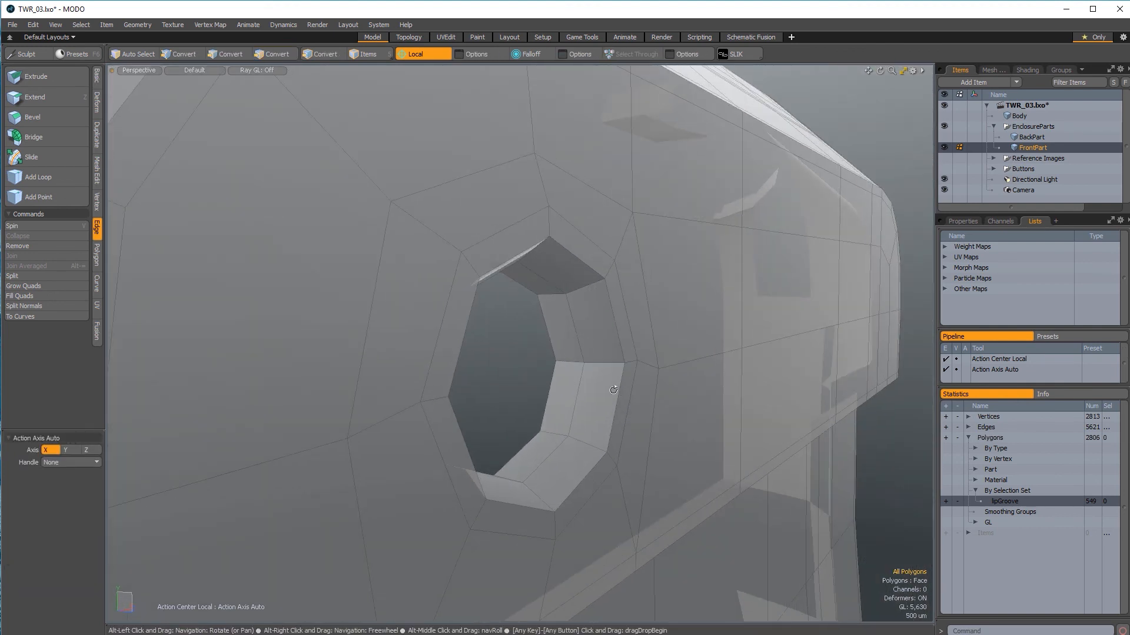
drag(601, 346, 606, 377)
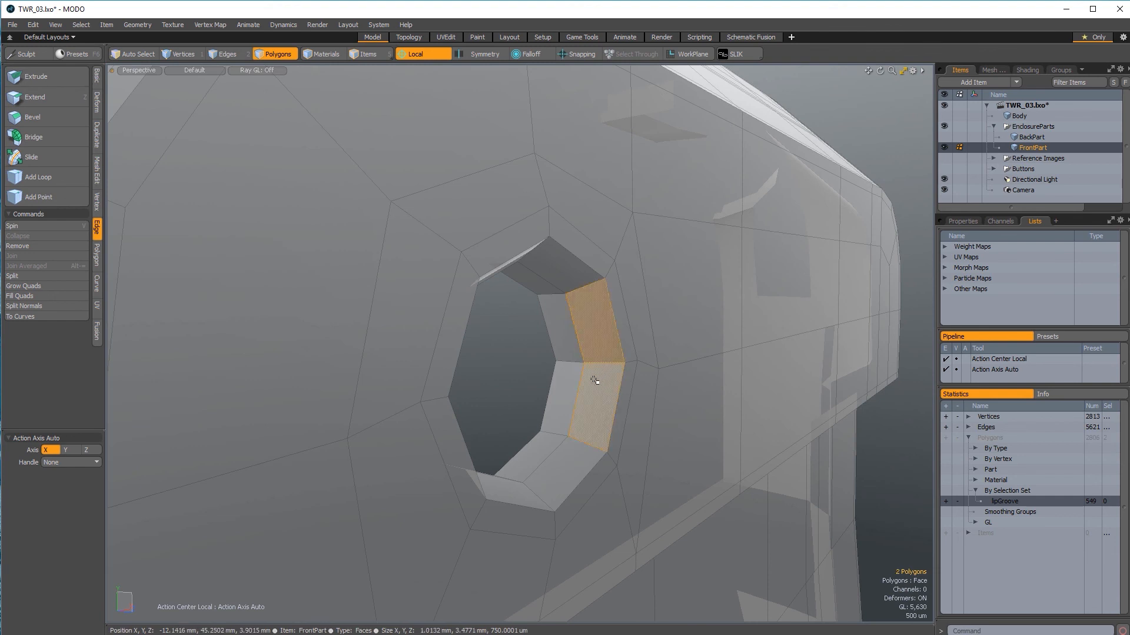
key(alt+c)
click(594, 357)
key(space)
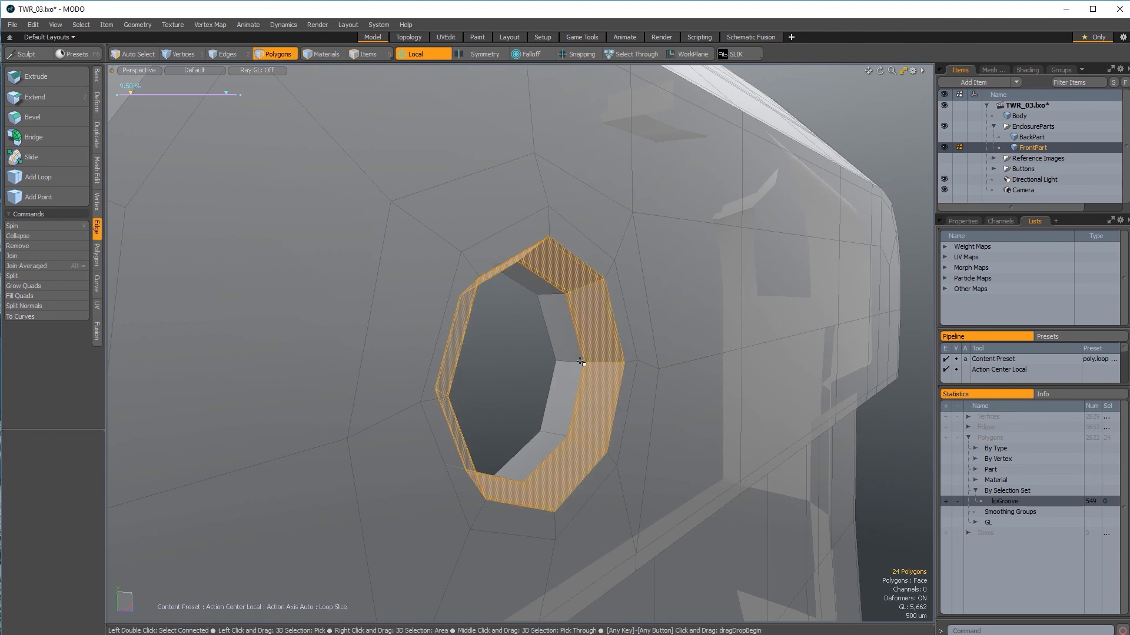
Step: Loop Slice the deeper polygon ring of the screw hole with two symmetric slices near its edges
click(572, 357)
key(alt+c)
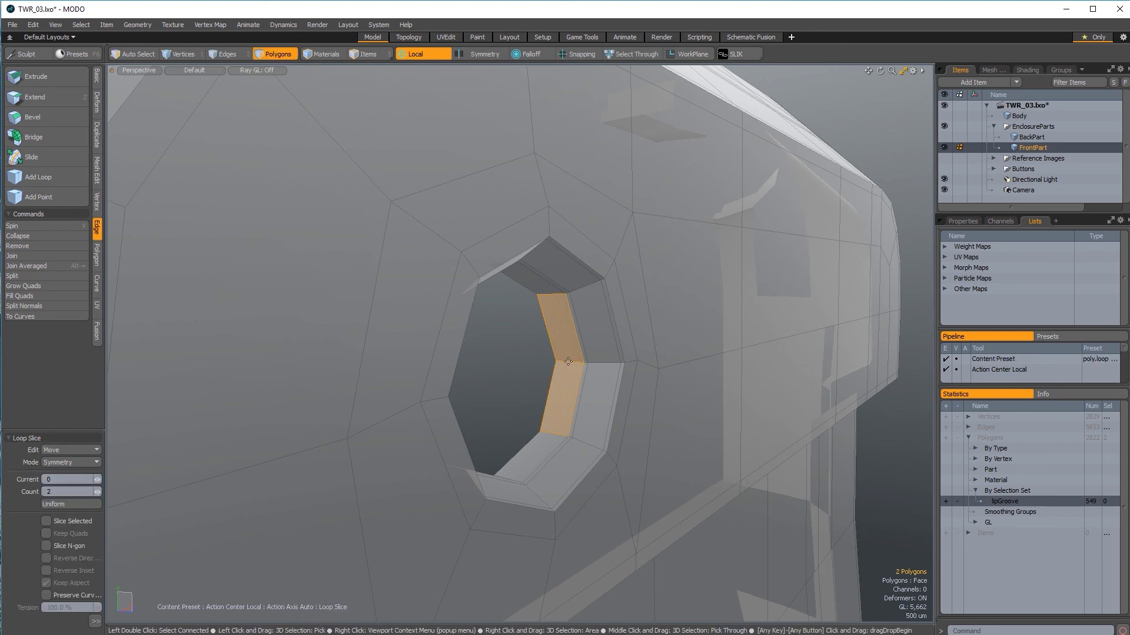
click(567, 368)
key(space)
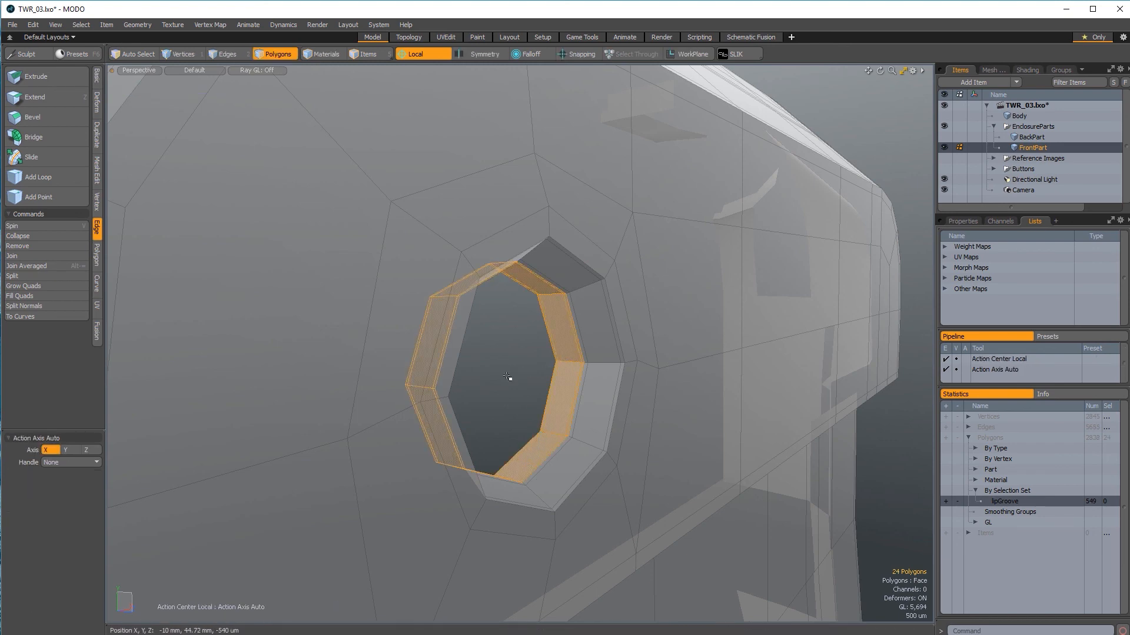
Step: Clear the polygon selection and turn on Catmull-Clark subdivision for FrontPart to check the screw hole and surrounding surface
click(508, 378)
key(shift+Tab)
ctrl+alt+drag(522, 383, 424, 341)
alt+shift+drag(471, 459, 513, 241)
ctrl+alt+drag(532, 422, 494, 406)
alt+drag(494, 406, 680, 320)
Step: Show BackPart and select it together with FrontPart to inspect the assembled enclosure
click(943, 137)
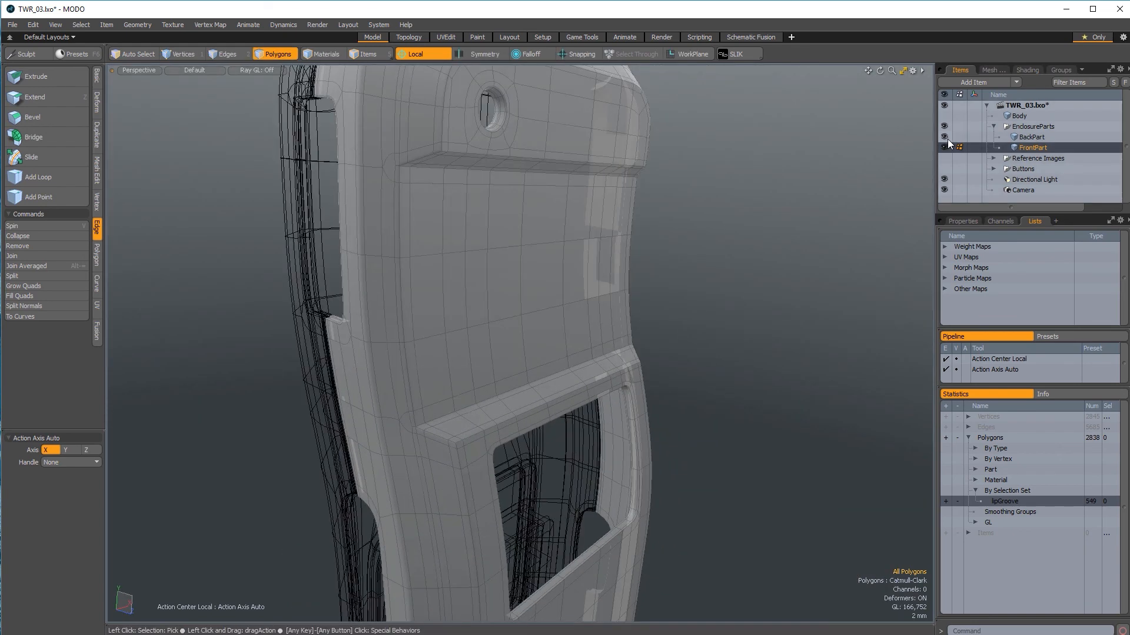
ctrl+click(1012, 137)
ctrl+alt+drag(853, 229, 530, 382)
alt+drag(530, 383, 567, 287)
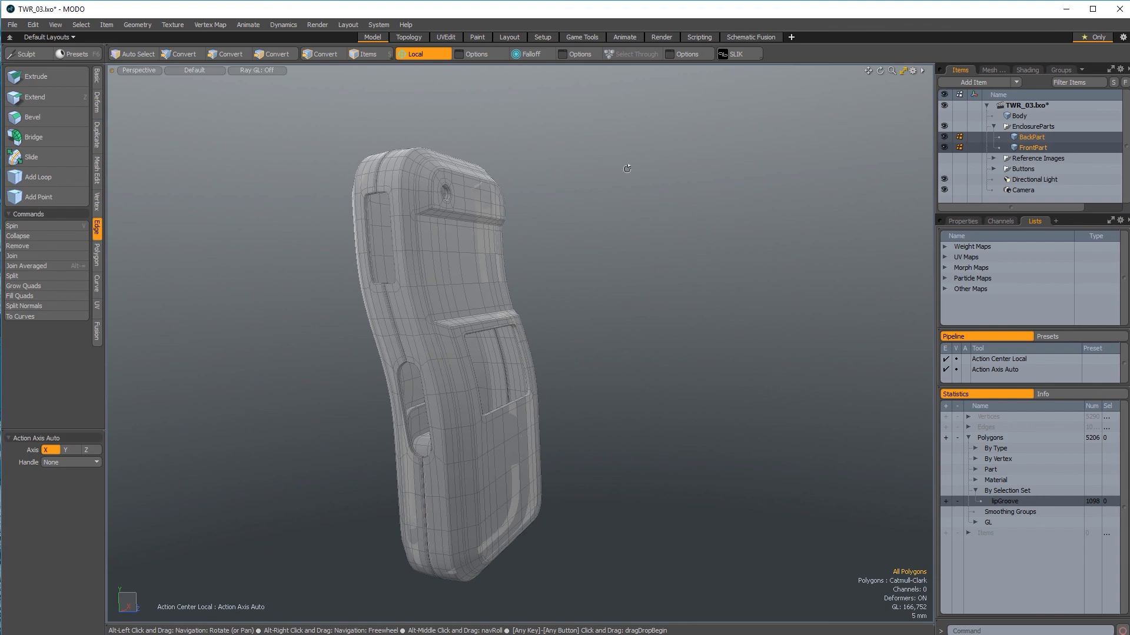